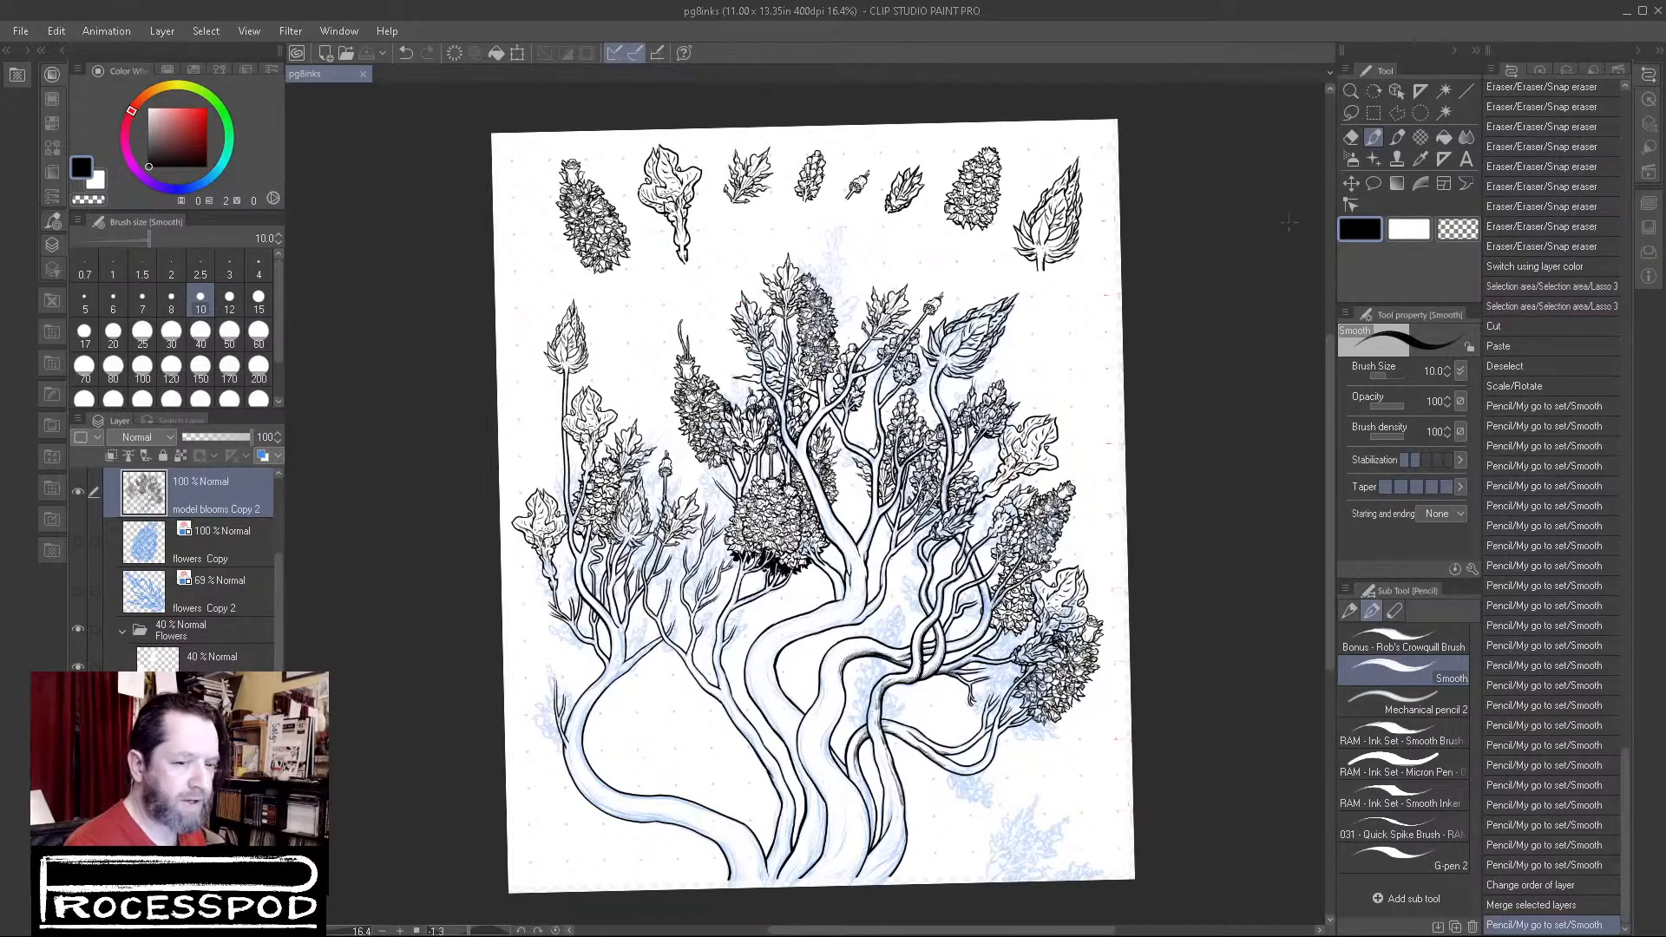
Step: Extend the two tips of the small forked twig above the lower-left branch junction with the Smooth pencil
{"action": "scroll", "coordinate": [210, 566], "scroll_direction": "up", "scroll_amount": 3}
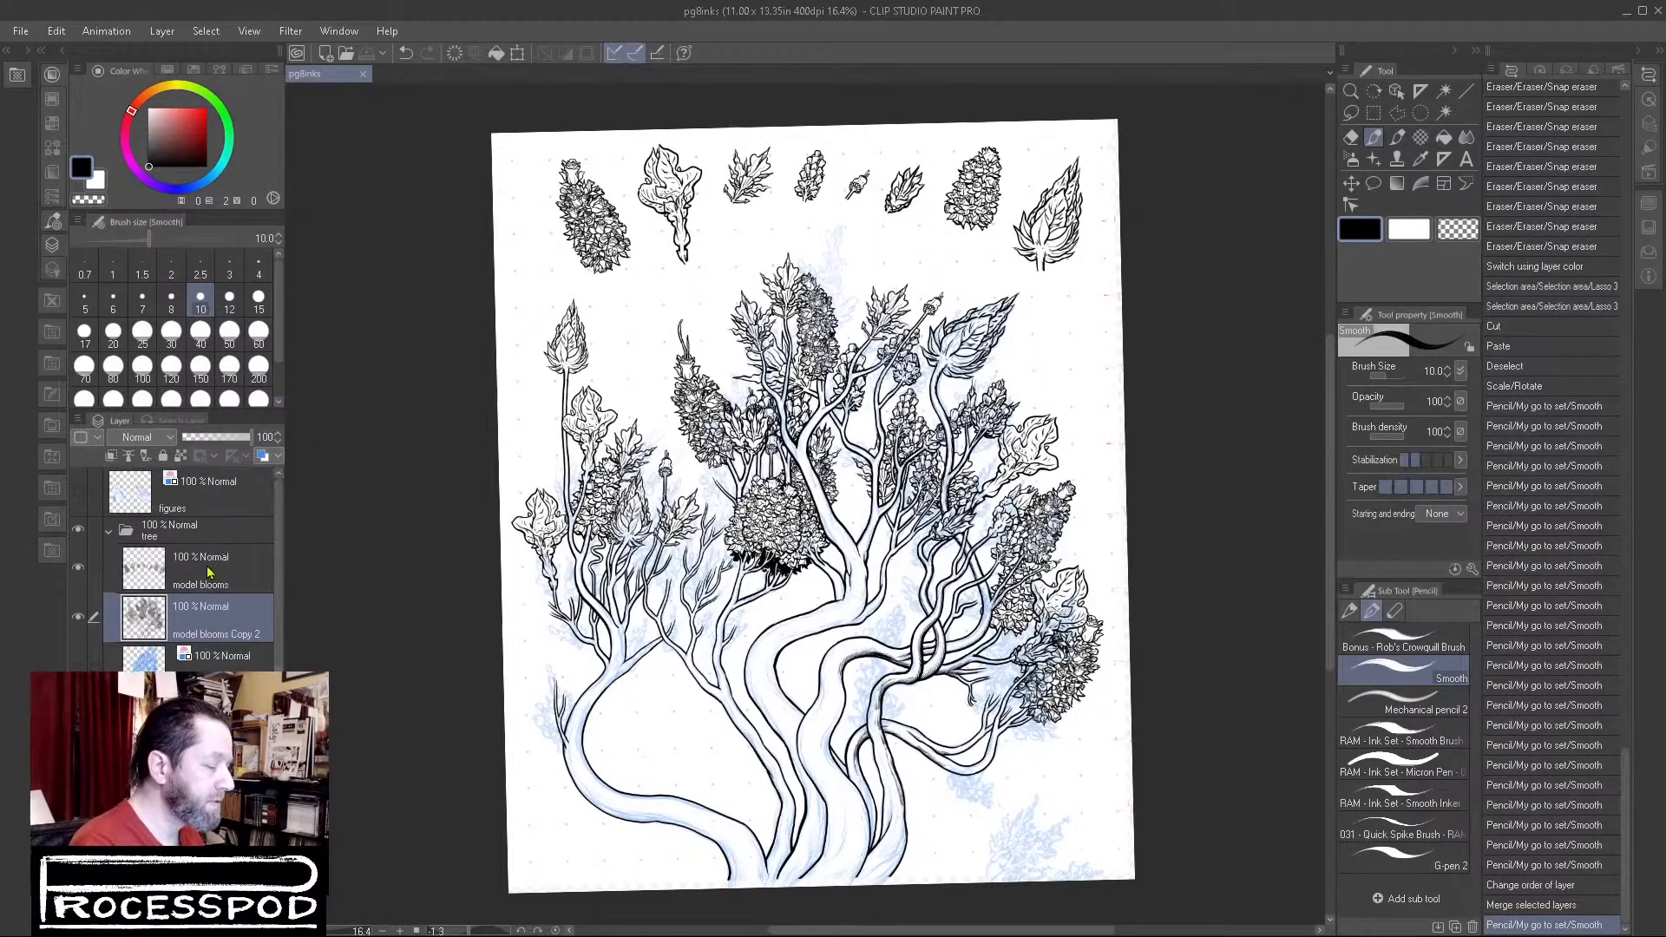
{"action": "left_click_drag", "start_coordinate": [697, 498], "coordinate": [794, 498]}
{"action": "mouse_move", "coordinate": [612, 855]}
{"action": "left_mouse_down"}
{"action": "mouse_move", "coordinate": [584, 829]}
{"action": "mouse_move", "coordinate": [651, 698]}
{"action": "mouse_move", "coordinate": [727, 651]}
{"action": "left_mouse_up"}
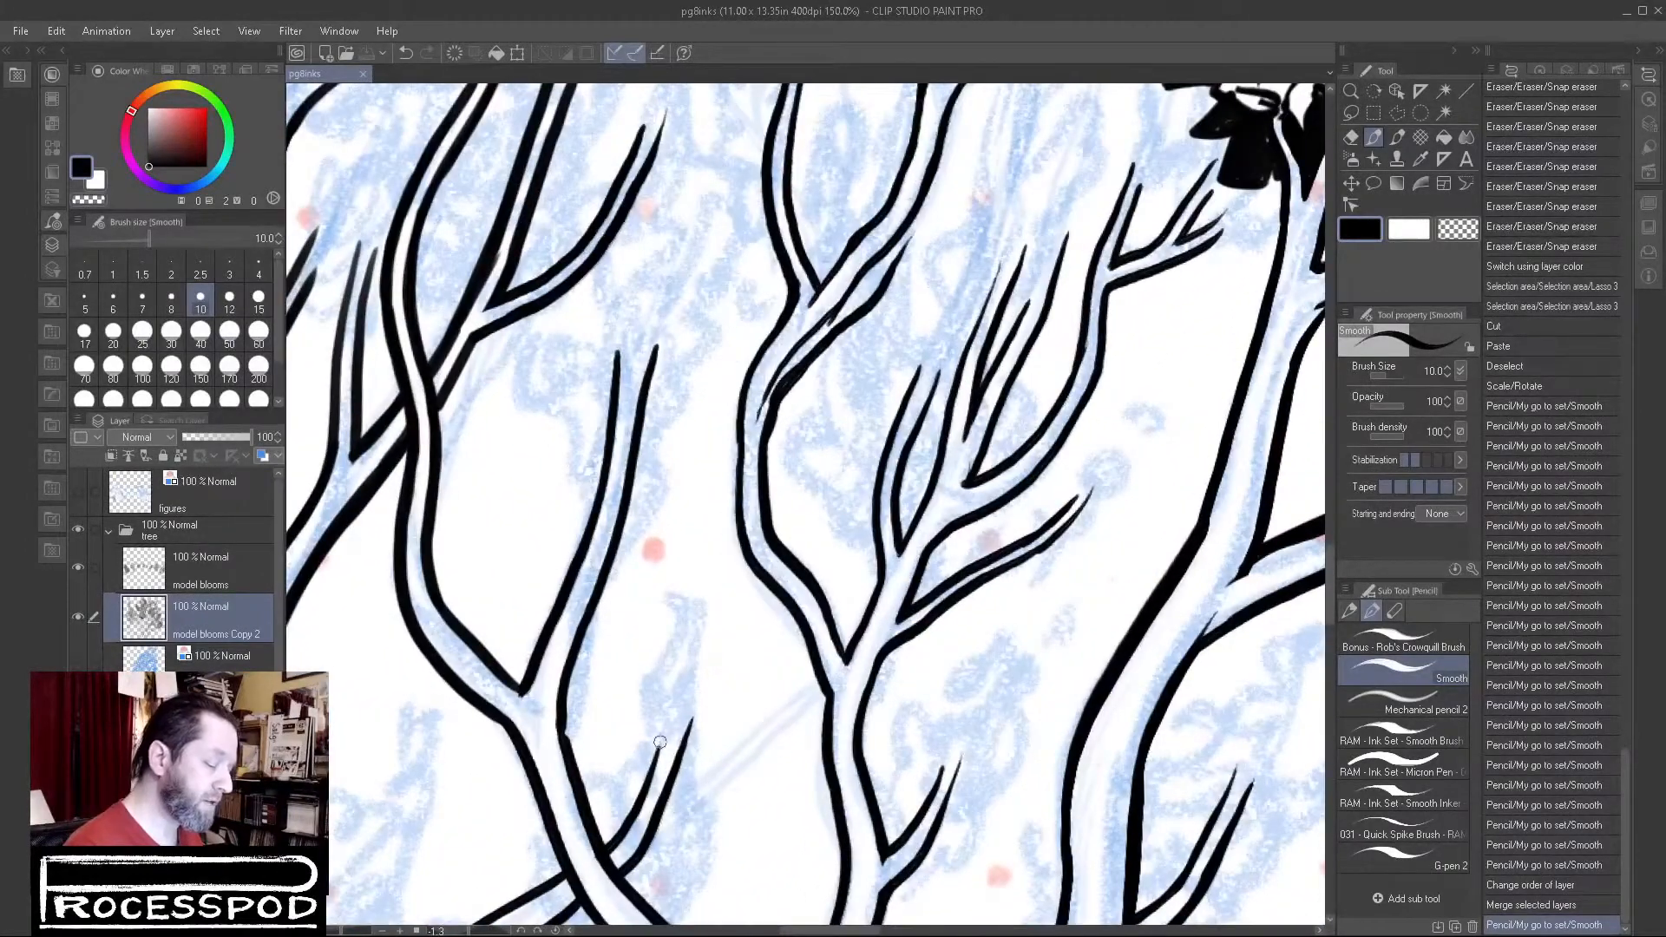
{"action": "left_click_drag", "start_coordinate": [659, 743], "coordinate": [682, 714]}
{"action": "left_click_drag", "start_coordinate": [670, 770], "coordinate": [695, 712]}
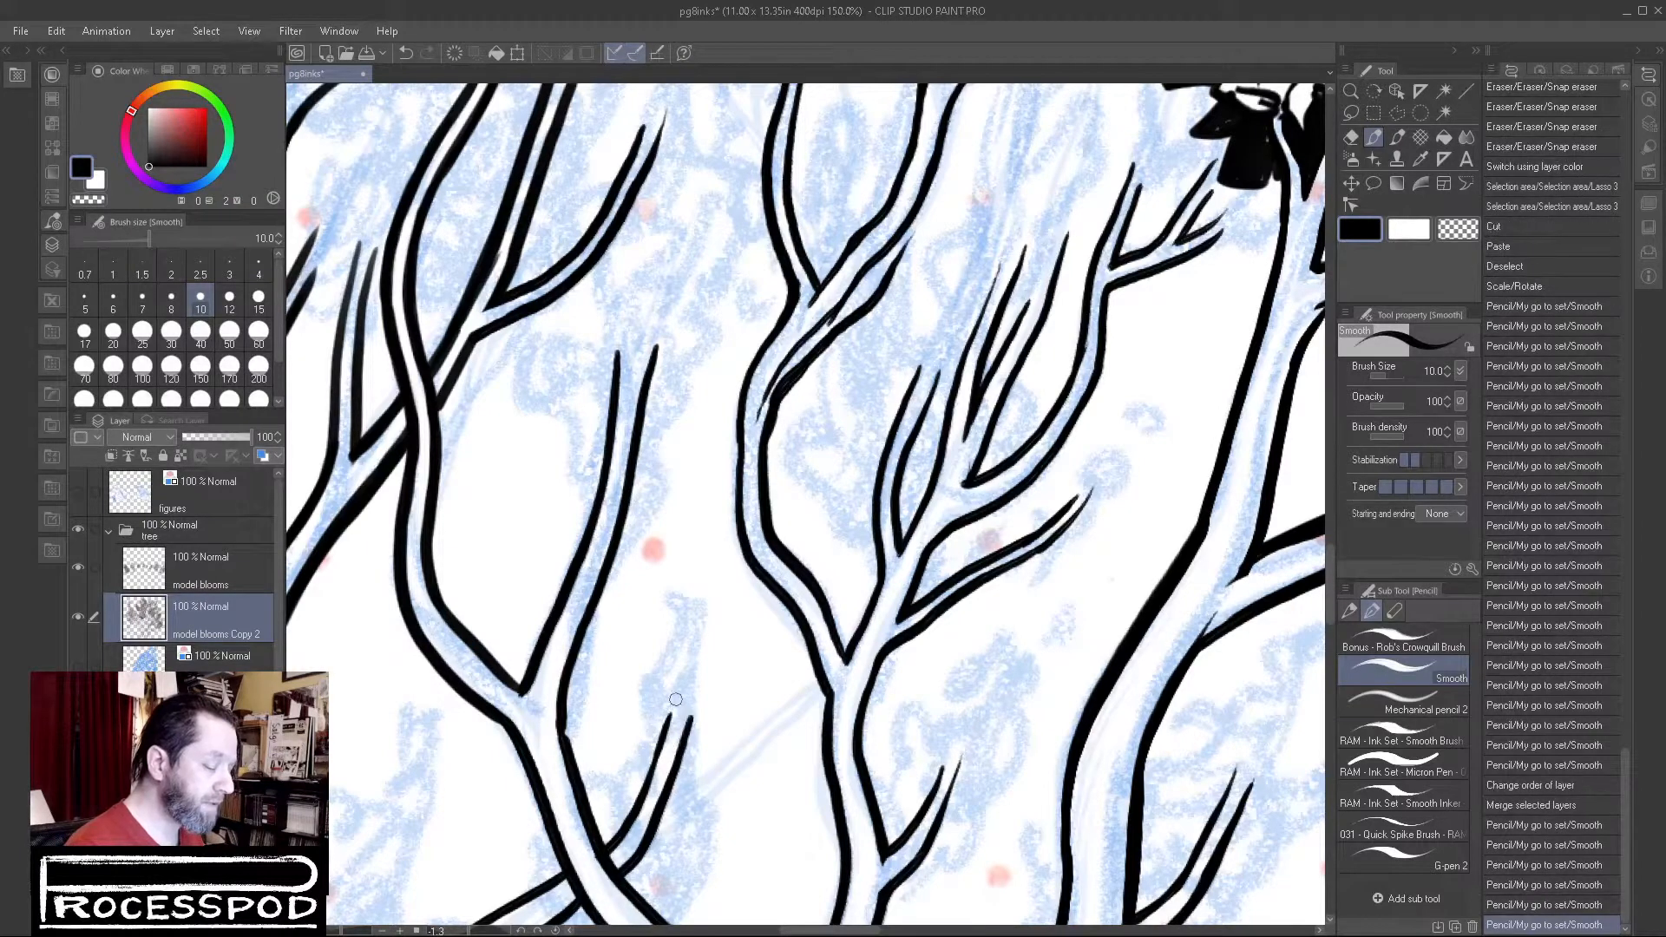
Step: Refine the tips of the small forked twig on the middle branch, trimming with transparent color and re-inking the ends
{"action": "key", "text": "alt"}
{"action": "left_click_drag", "start_coordinate": [963, 758], "coordinate": [934, 822]}
{"action": "left_click", "coordinate": [1459, 231]}
{"action": "left_click_drag", "start_coordinate": [950, 761], "coordinate": [920, 826]}
{"action": "key", "text": "c"}
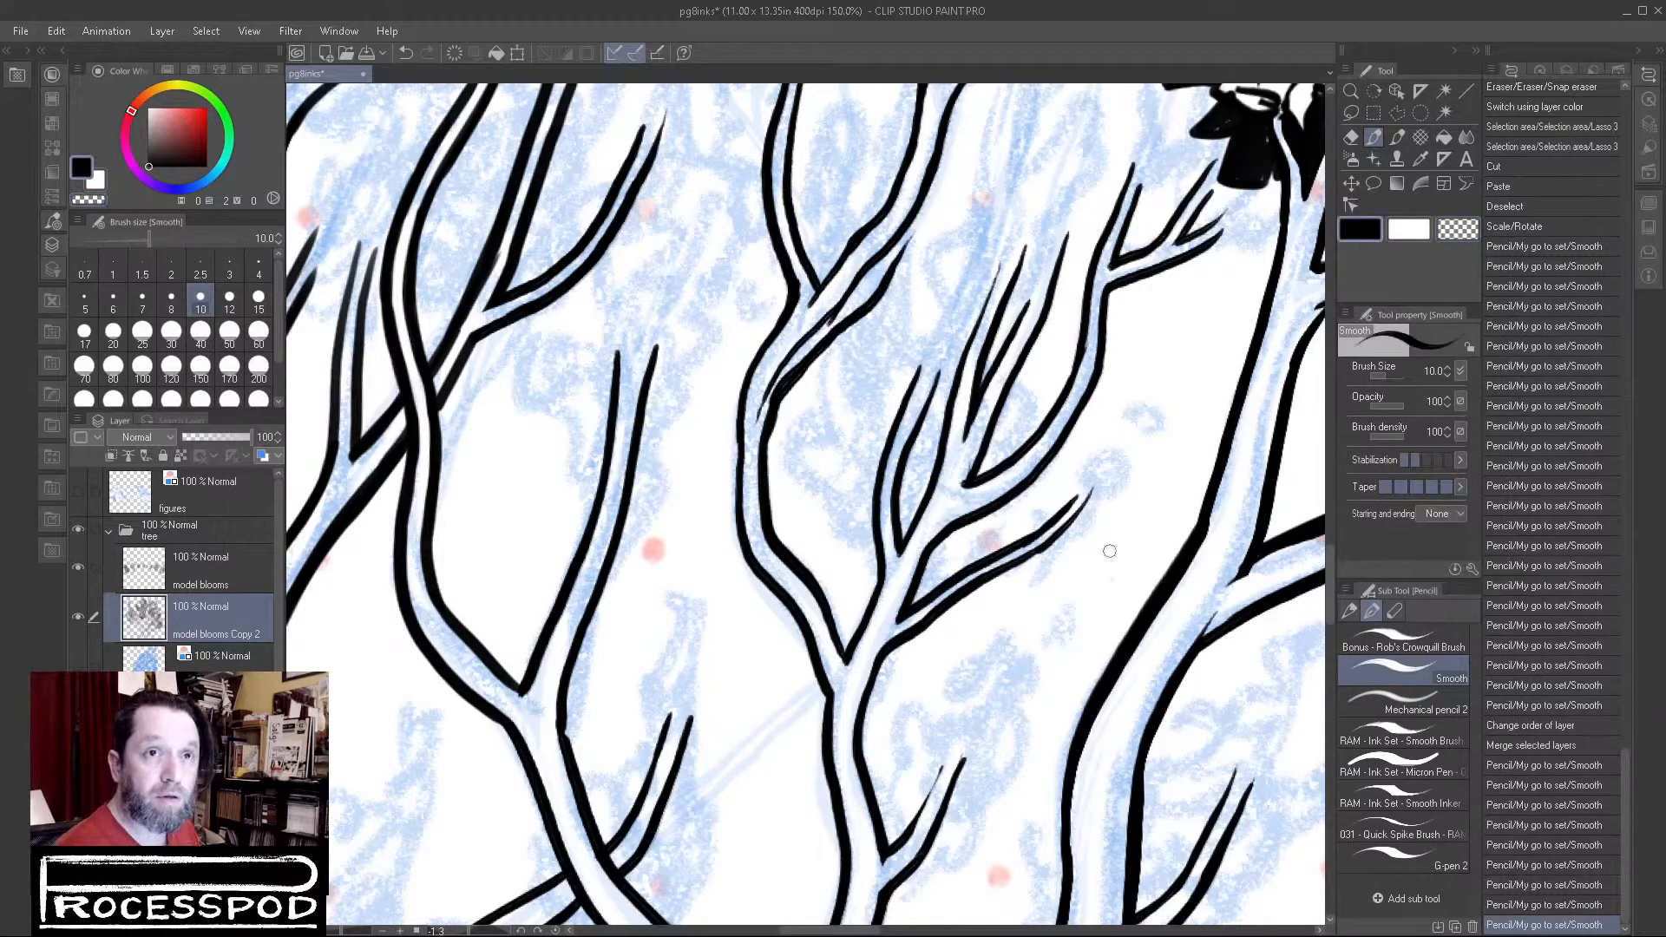
{"action": "left_click_drag", "start_coordinate": [946, 759], "coordinate": [912, 828]}
{"action": "left_click_drag", "start_coordinate": [949, 756], "coordinate": [922, 812]}
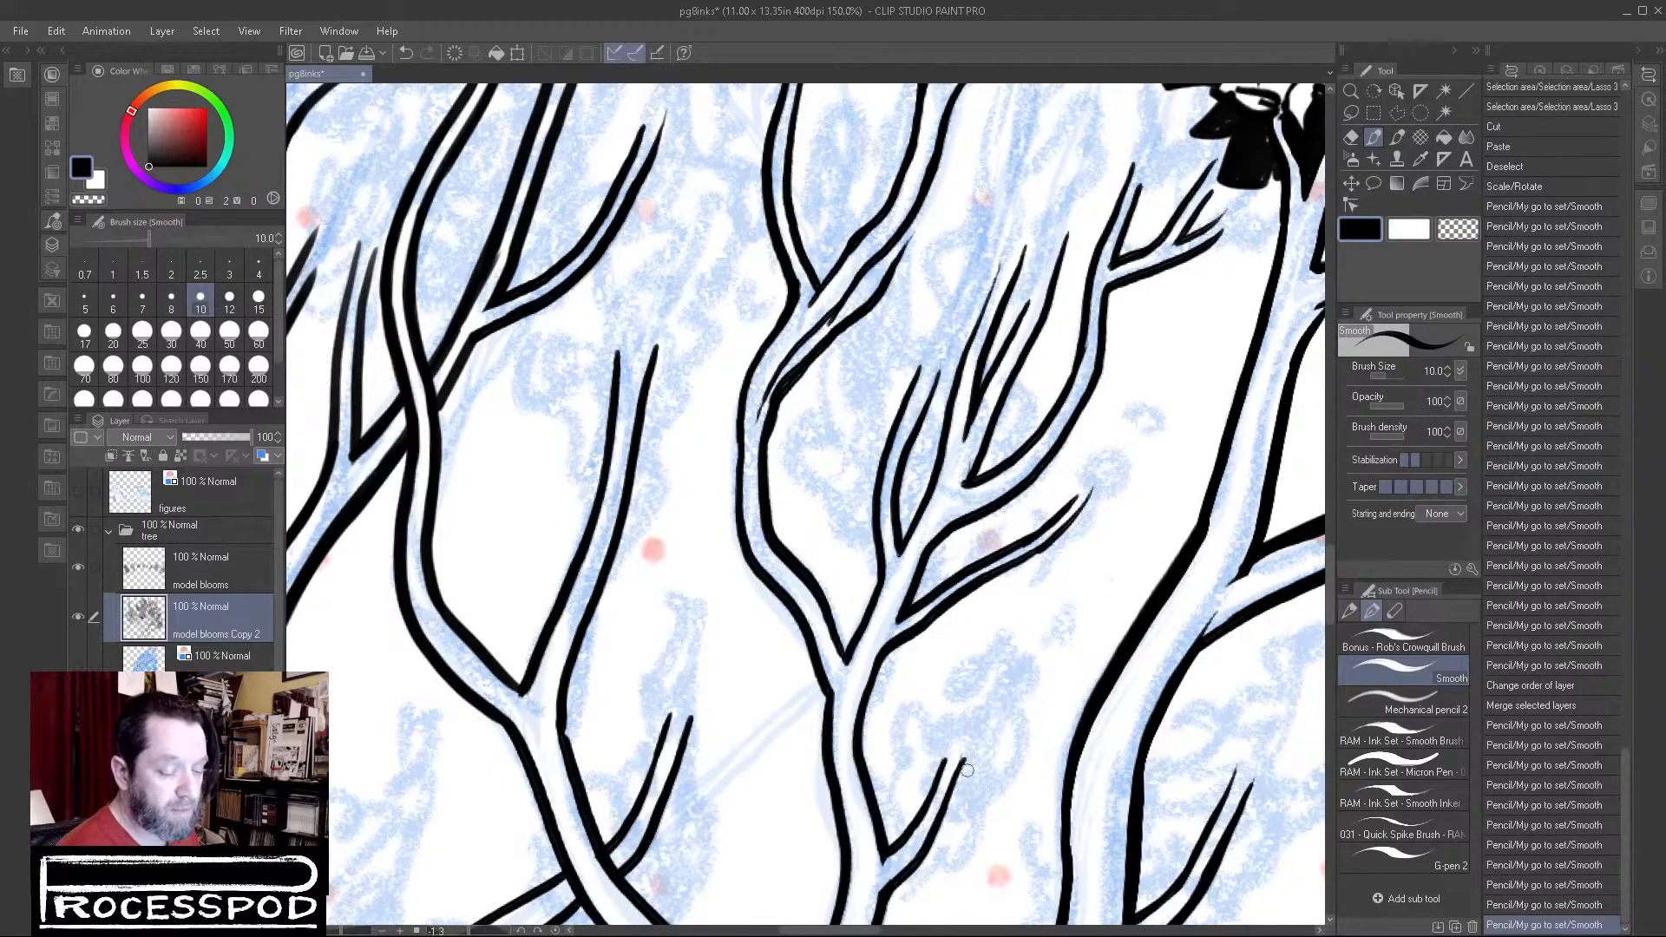
{"action": "left_click_drag", "start_coordinate": [967, 757], "coordinate": [927, 833]}
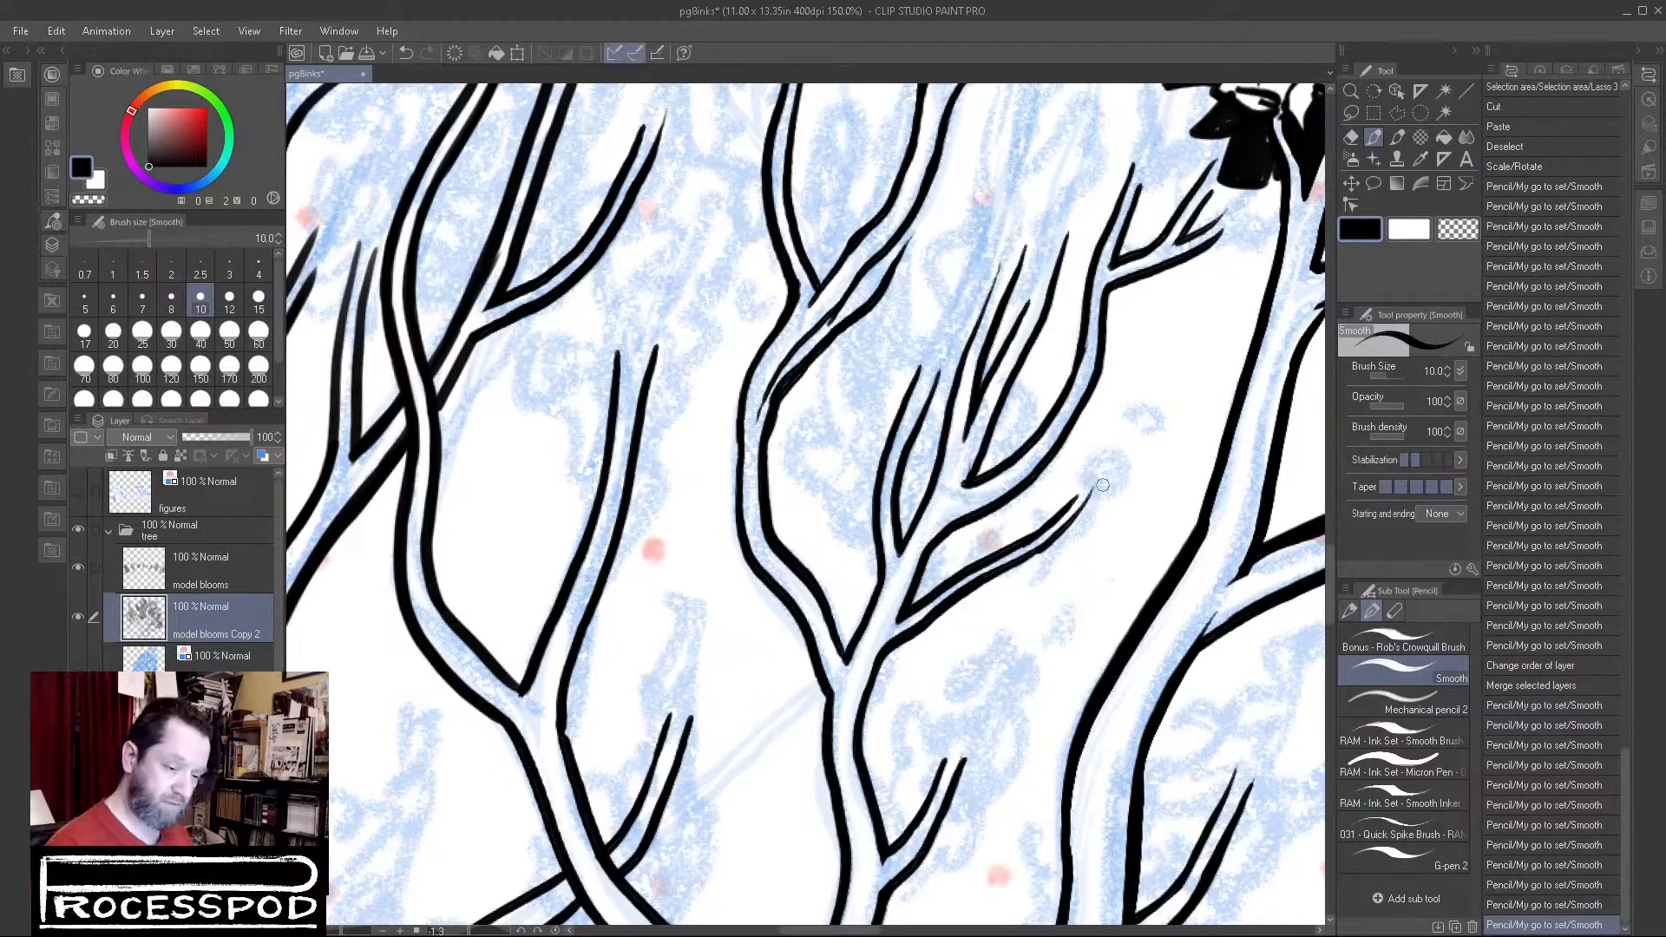
Step: Touch up the tips of the longer forked twig higher on the middle branch, undoing a stray stroke
{"action": "mouse_move", "coordinate": [1080, 489]}
{"action": "left_mouse_down"}
{"action": "mouse_move", "coordinate": [1052, 520]}
{"action": "mouse_move", "coordinate": [1094, 485]}
{"action": "mouse_move", "coordinate": [1006, 573]}
{"action": "left_mouse_up"}
{"action": "key", "text": "ctrl+z"}
{"action": "mouse_move", "coordinate": [1073, 513]}
{"action": "left_mouse_down"}
{"action": "mouse_move", "coordinate": [1011, 568]}
{"action": "mouse_move", "coordinate": [965, 479]}
{"action": "left_mouse_up"}
Step: Touch up the small forked twig on the branch beside the large curving trunk, using transparent color for the trimming
{"action": "scroll", "coordinate": [1104, 435], "scroll_direction": "down", "scroll_amount": 3}
{"action": "scroll", "coordinate": [1105, 436], "scroll_direction": "down", "scroll_amount": 1}
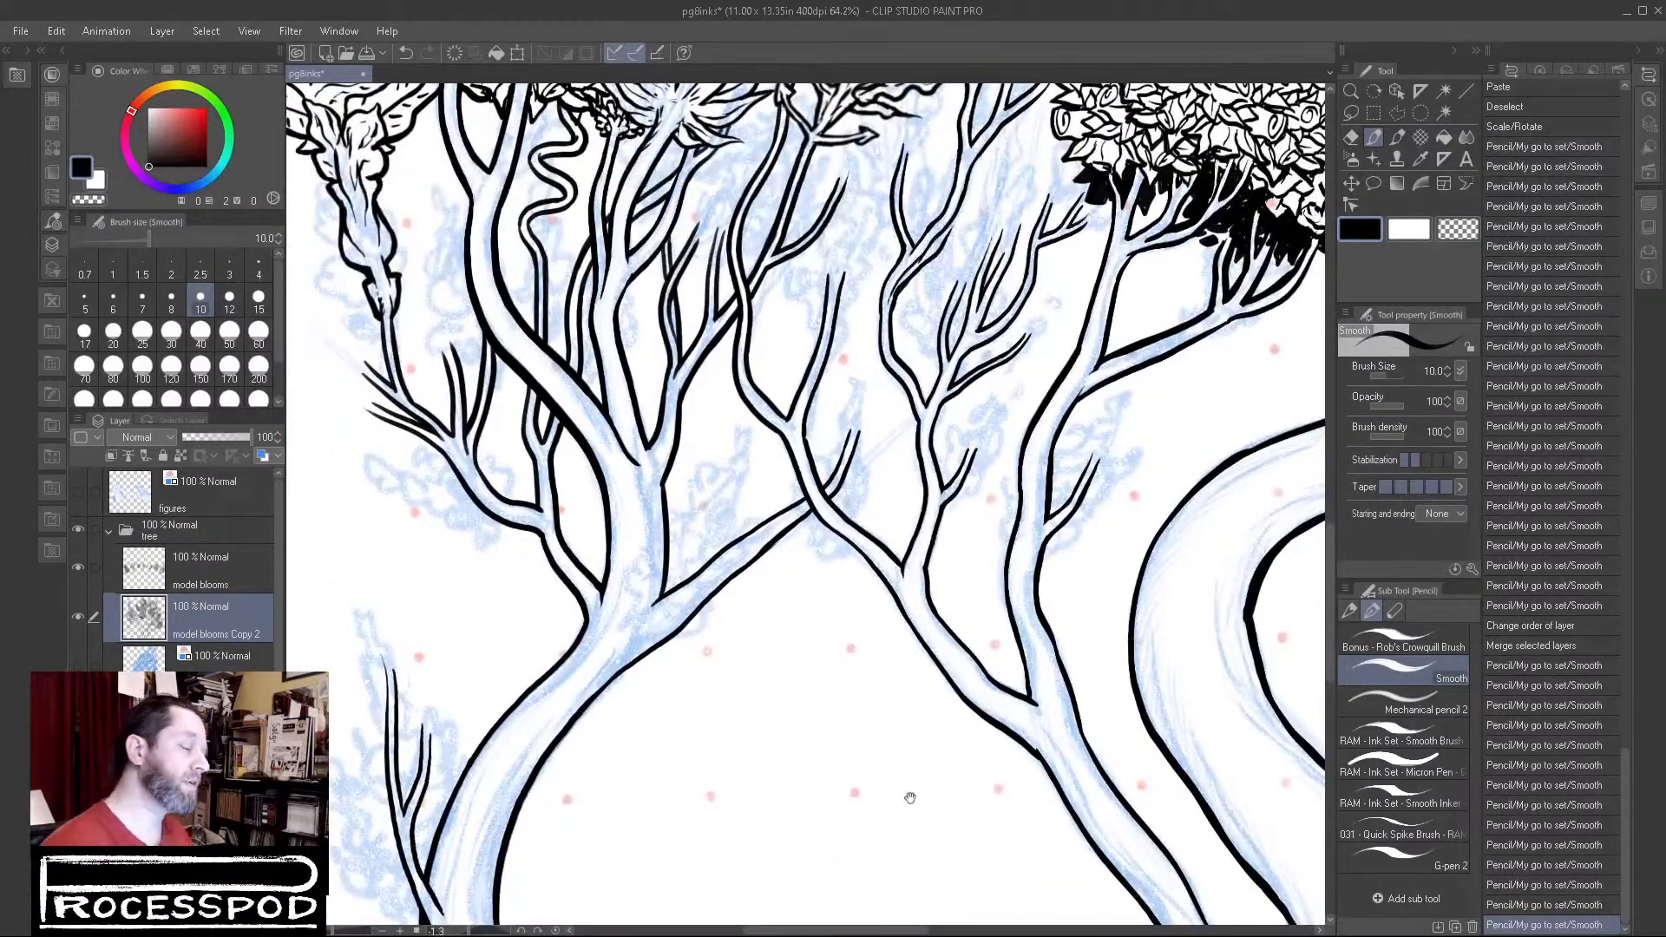
{"action": "scroll", "coordinate": [985, 419], "scroll_direction": "up", "scroll_amount": 4}
{"action": "scroll", "coordinate": [985, 419], "scroll_direction": "up", "scroll_amount": 1}
{"action": "left_click_drag", "start_coordinate": [891, 467], "coordinate": [1027, 367]}
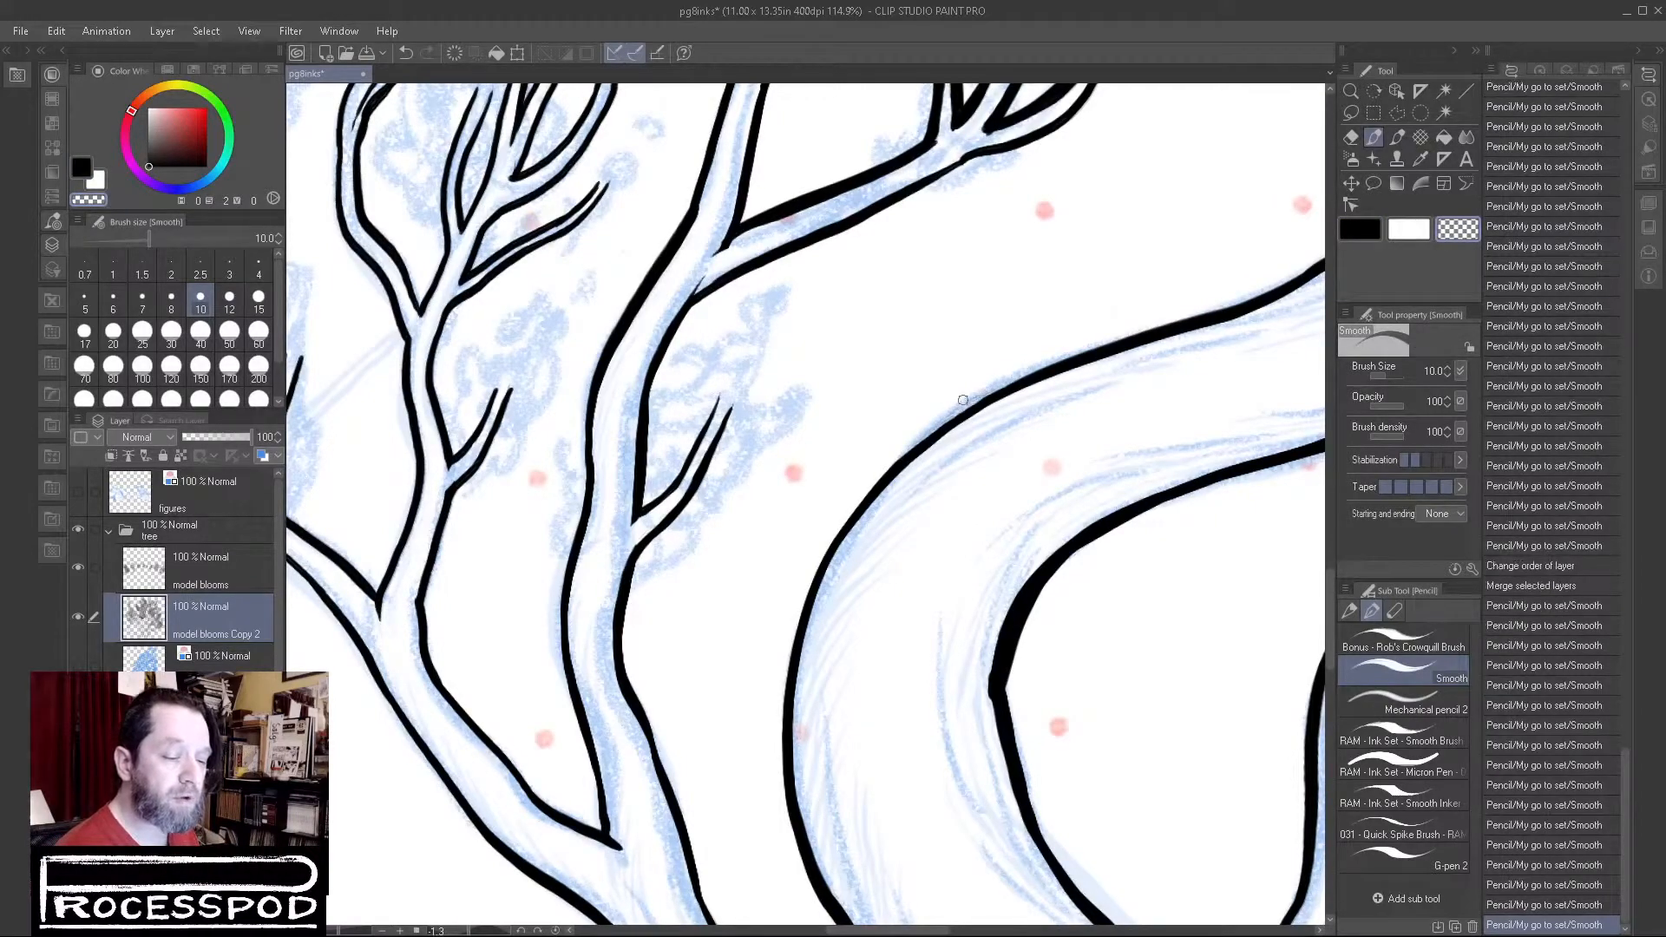
{"action": "key", "text": "c"}
Step: Examine the inked trunks, branches and blooms across the whole tree
{"action": "scroll", "coordinate": [989, 532], "scroll_direction": "down", "scroll_amount": 3}
{"action": "scroll", "coordinate": [981, 568], "scroll_direction": "down", "scroll_amount": 4}
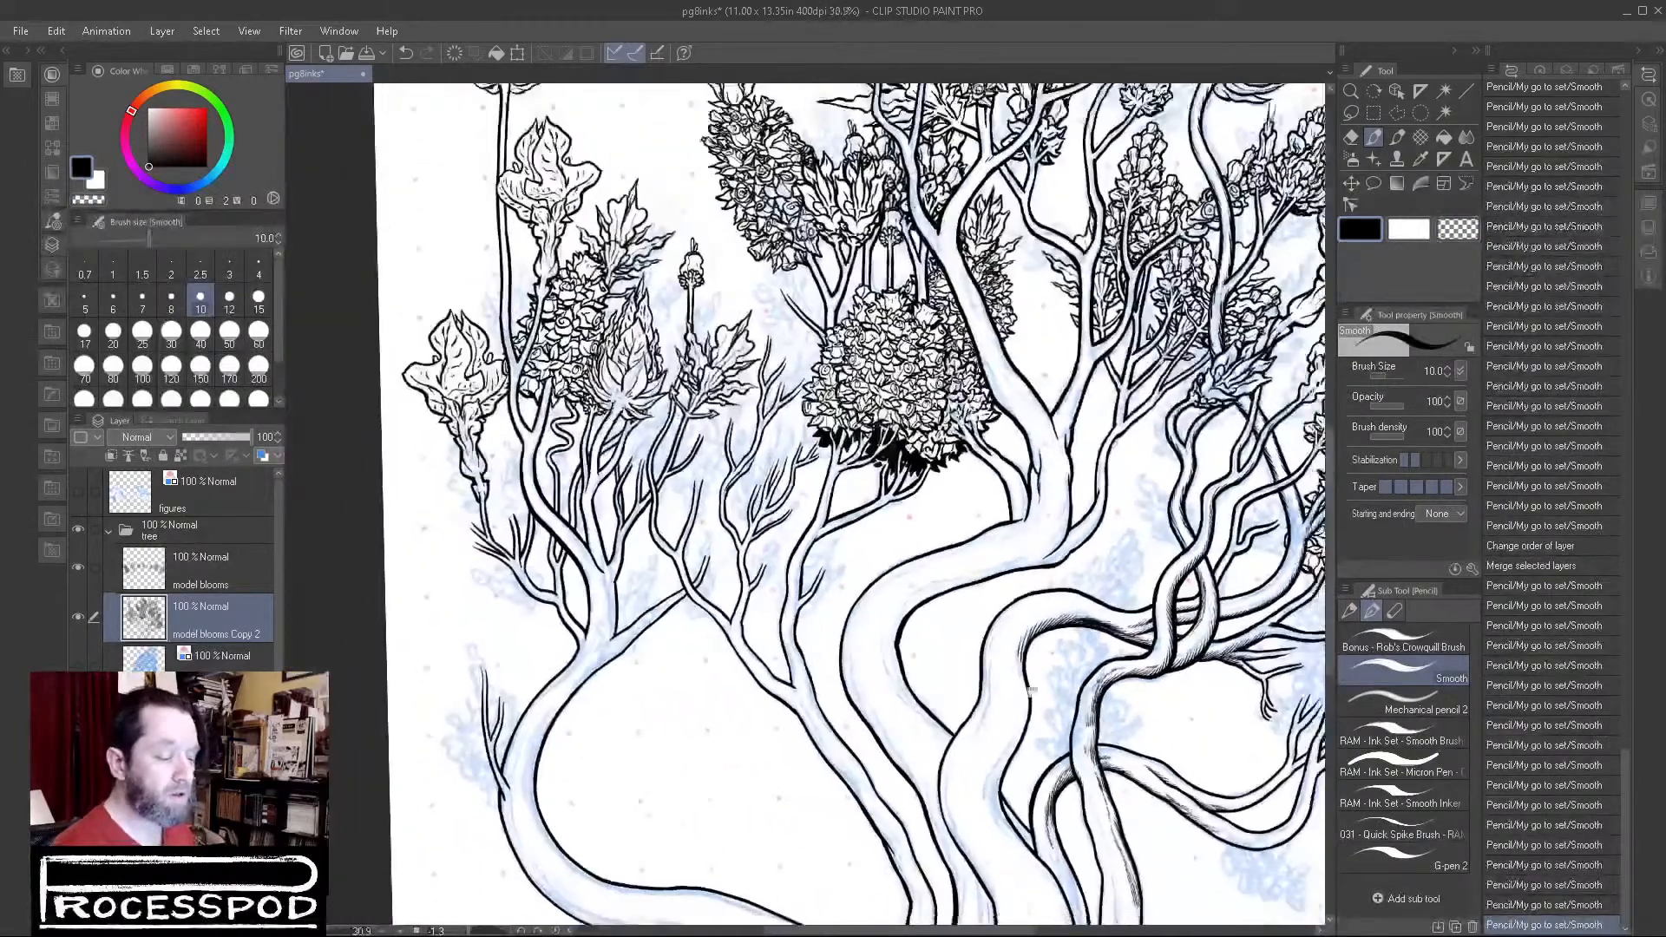
{"action": "left_click_drag", "start_coordinate": [1063, 785], "coordinate": [1040, 587]}
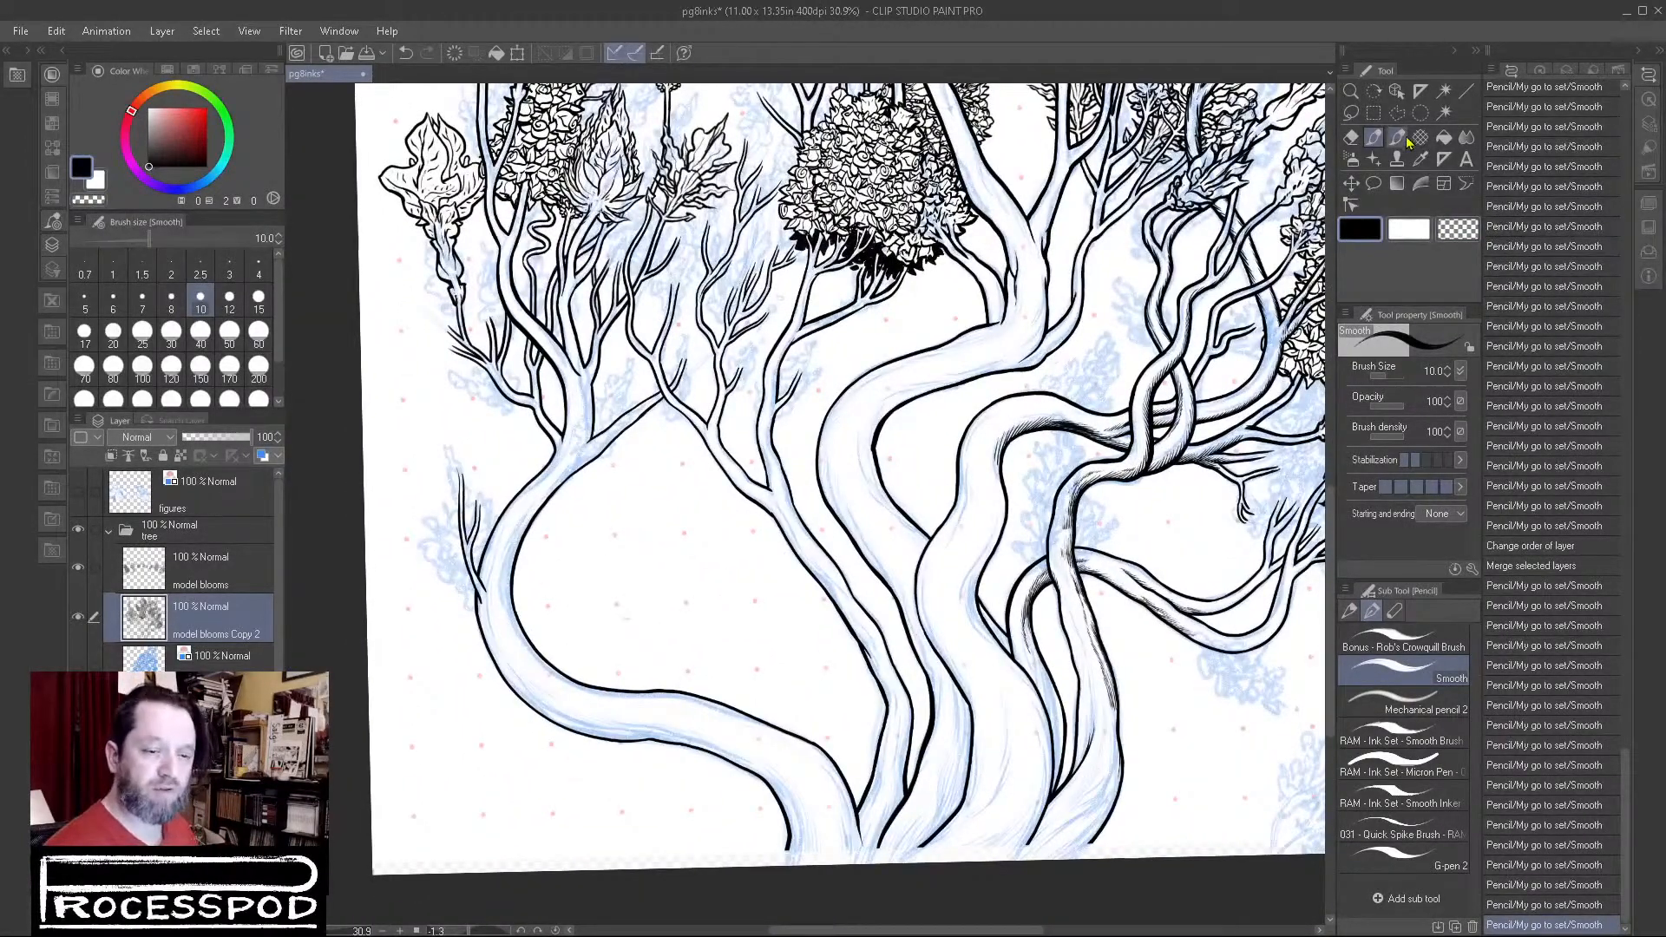
{"action": "left_click_drag", "start_coordinate": [823, 386], "coordinate": [838, 627]}
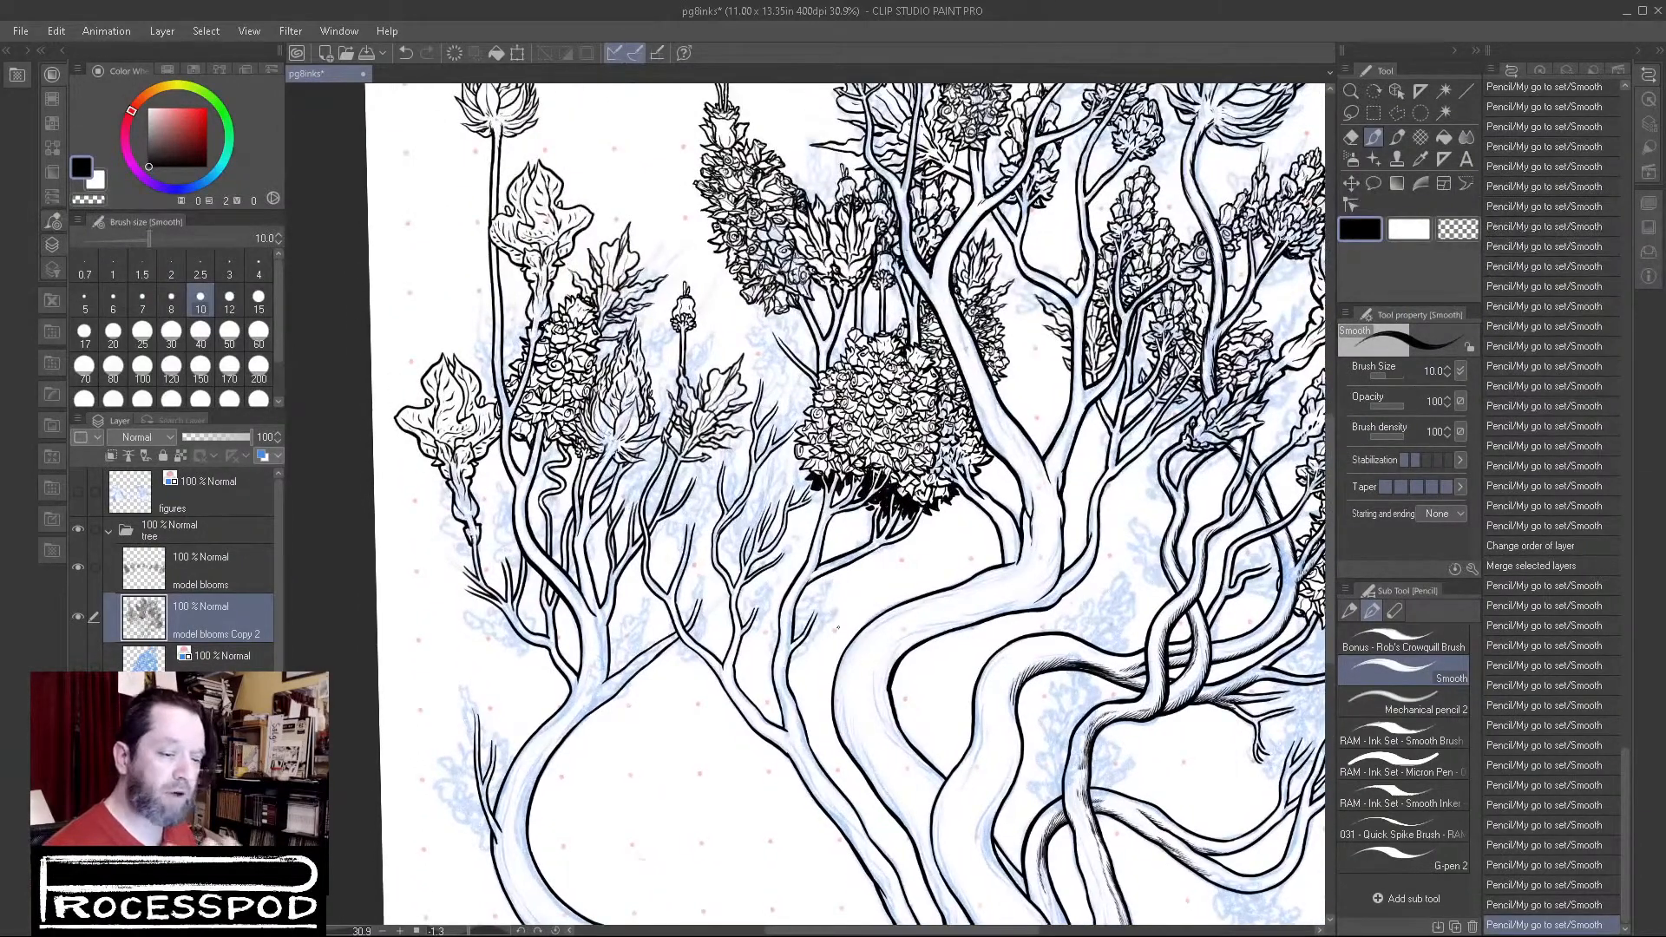
{"action": "left_click_drag", "start_coordinate": [997, 545], "coordinate": [868, 668]}
{"action": "scroll", "coordinate": [960, 654], "scroll_direction": "down", "scroll_amount": 3}
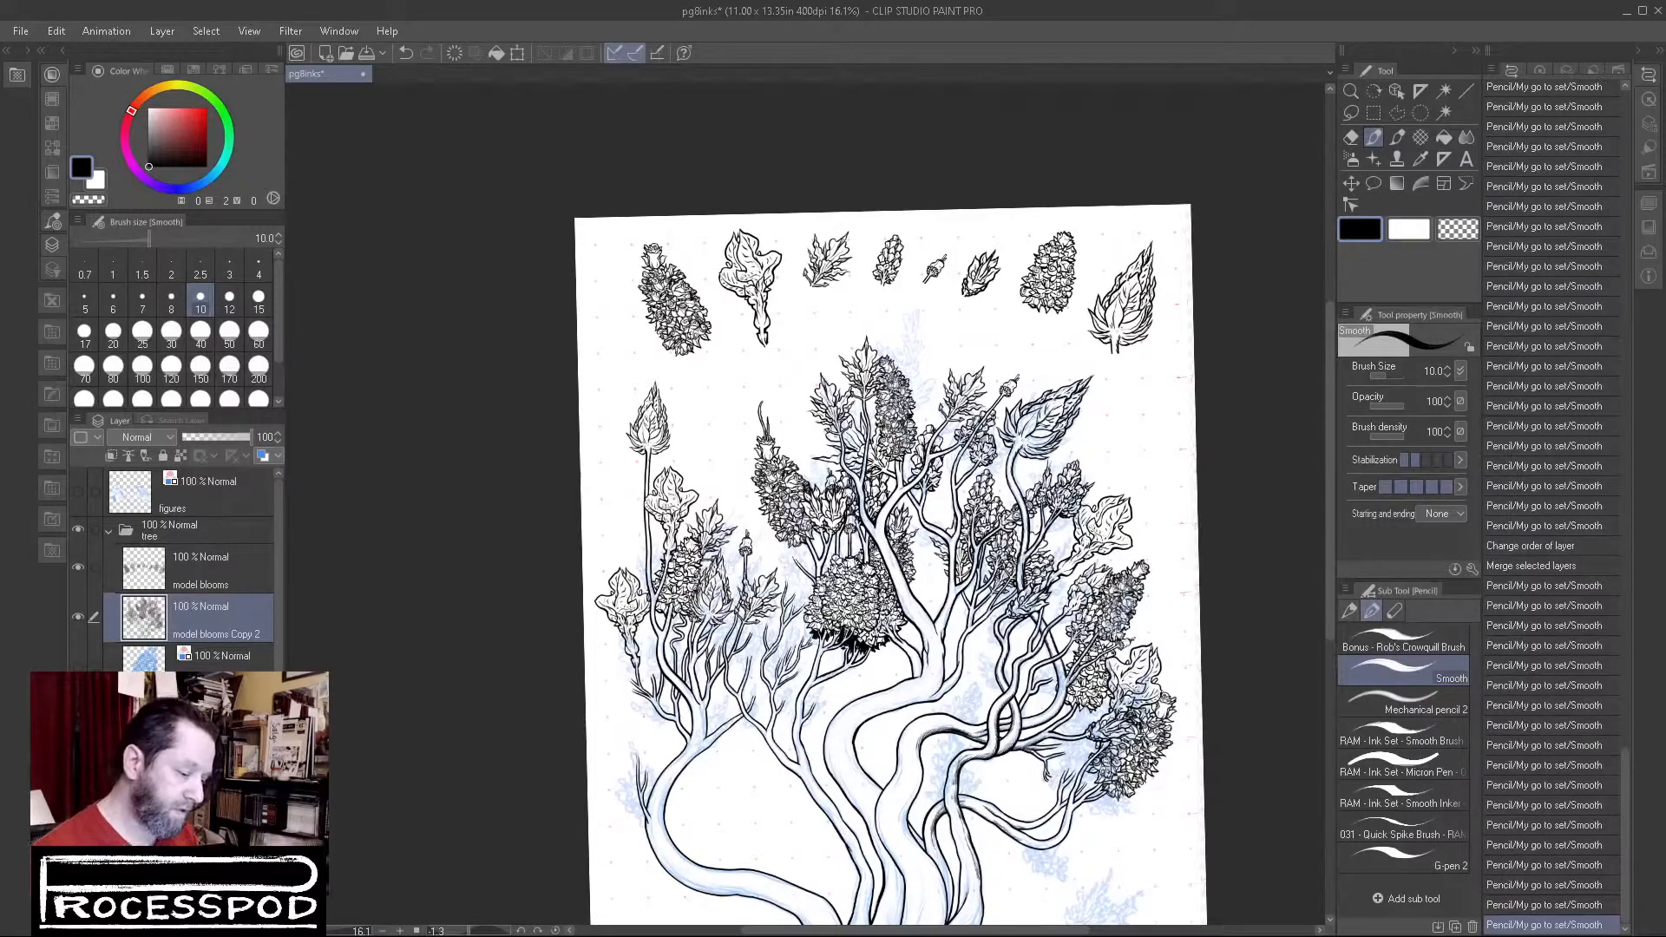
{"action": "left_click_drag", "start_coordinate": [721, 559], "coordinate": [806, 569]}
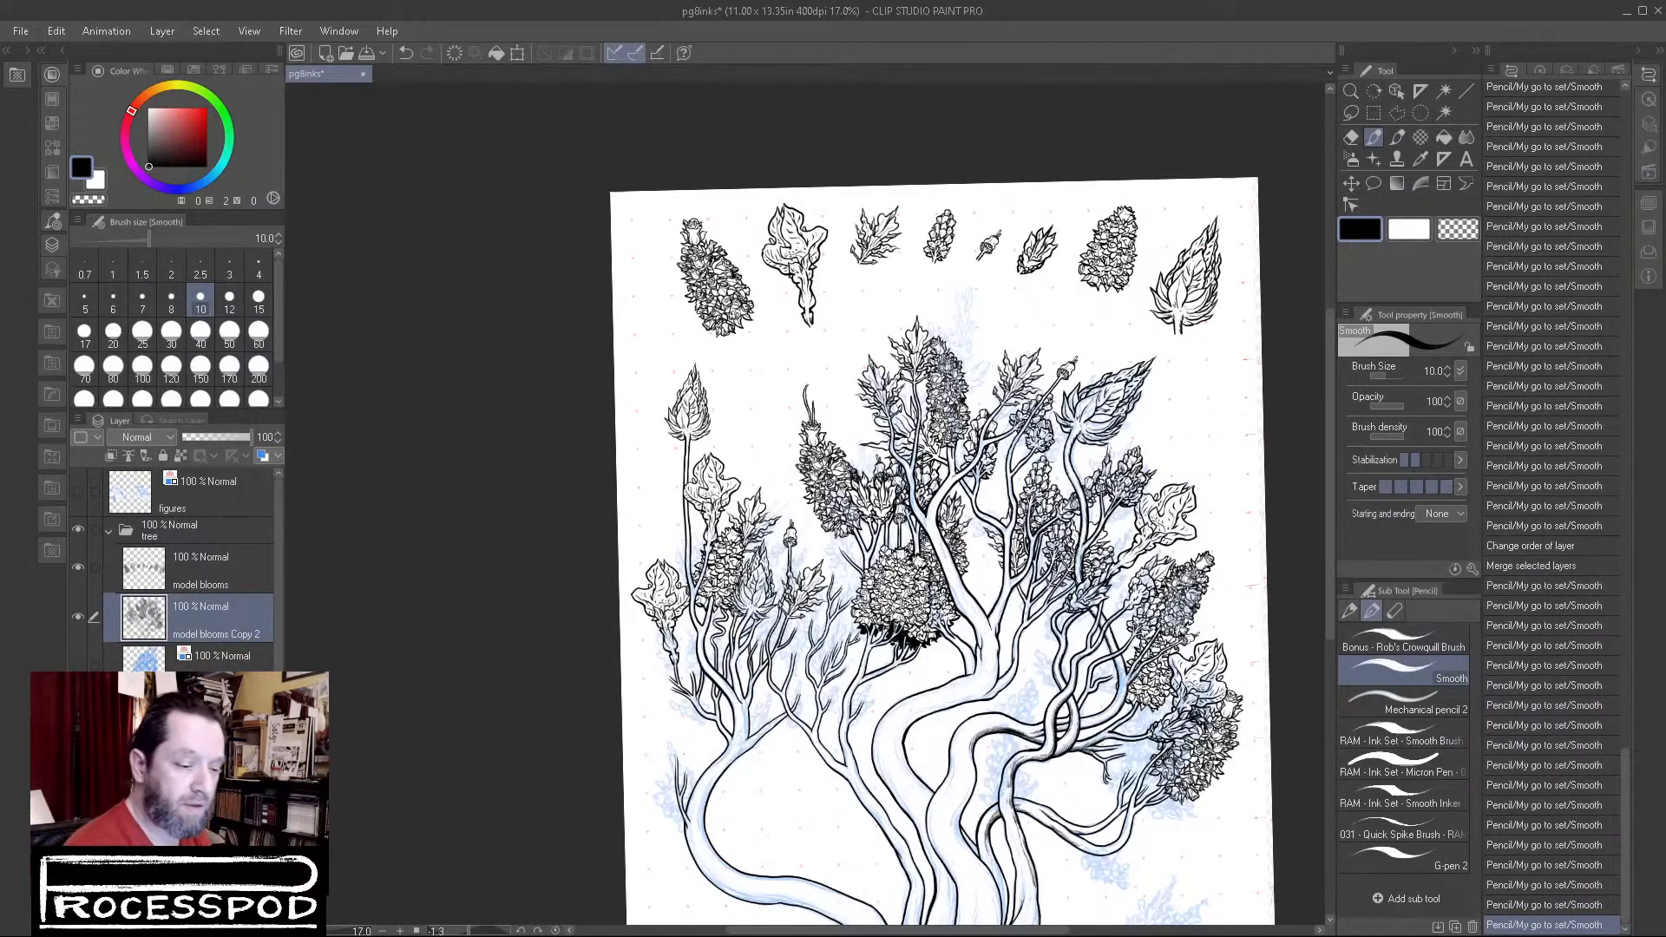
{"action": "left_click_drag", "start_coordinate": [1006, 504], "coordinate": [994, 542]}
{"action": "left_click_drag", "start_coordinate": [877, 648], "coordinate": [922, 612]}
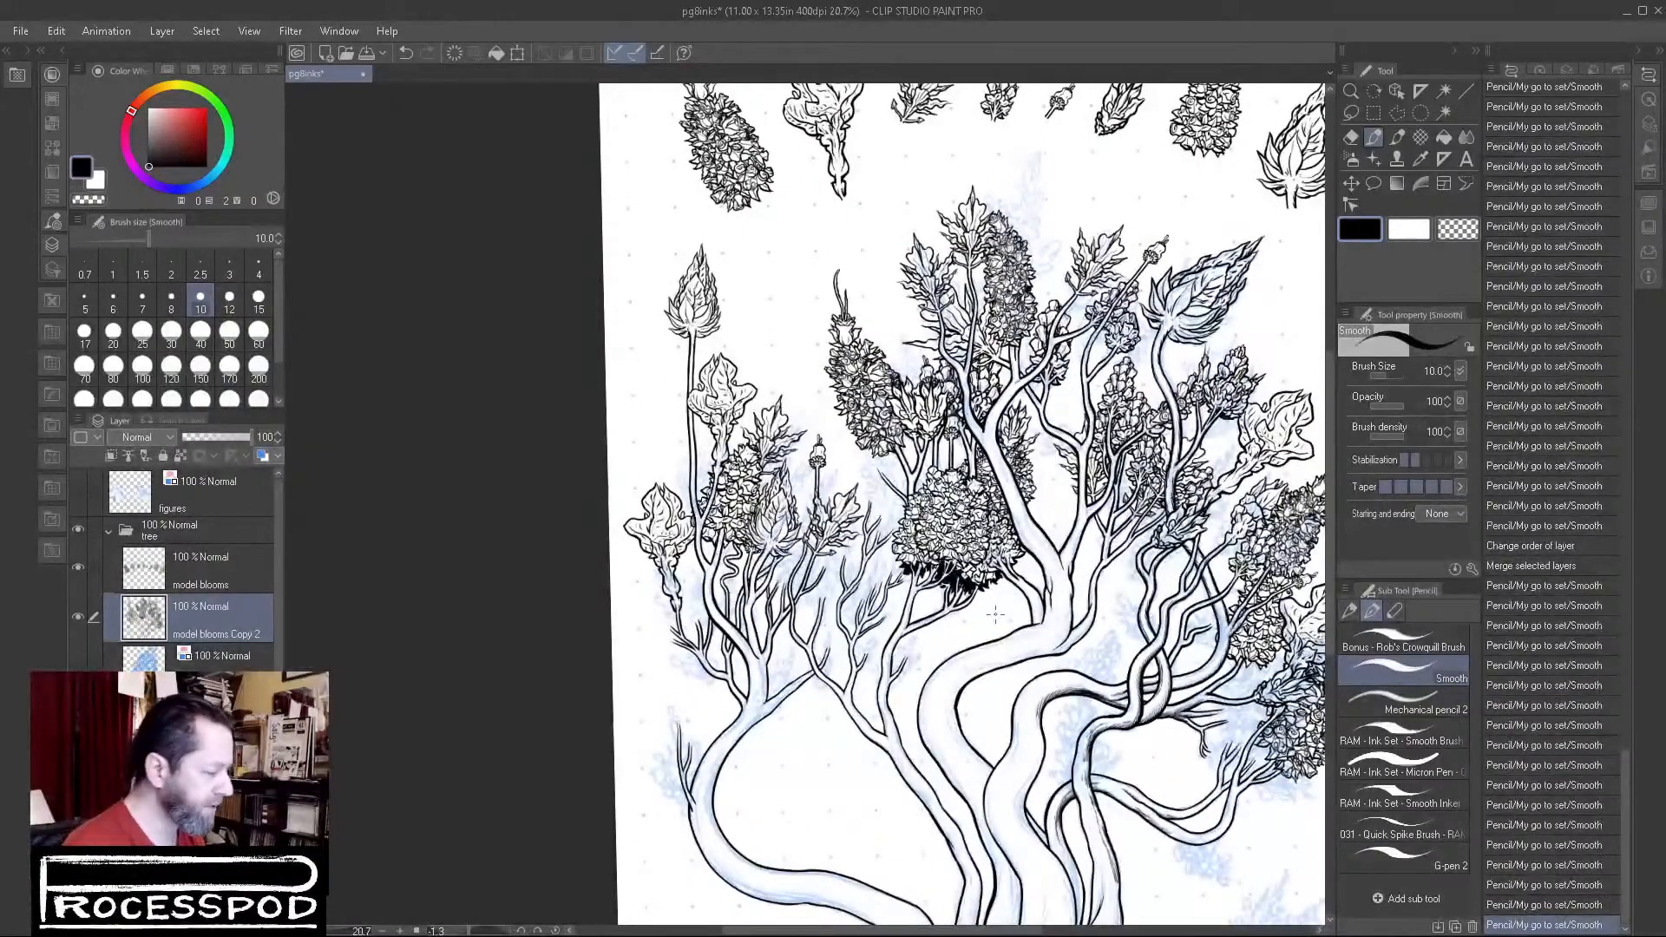
Step: Activate the Lasso selection tool and make the model blooms layer the working layer
{"action": "left_click", "coordinate": [1352, 113]}
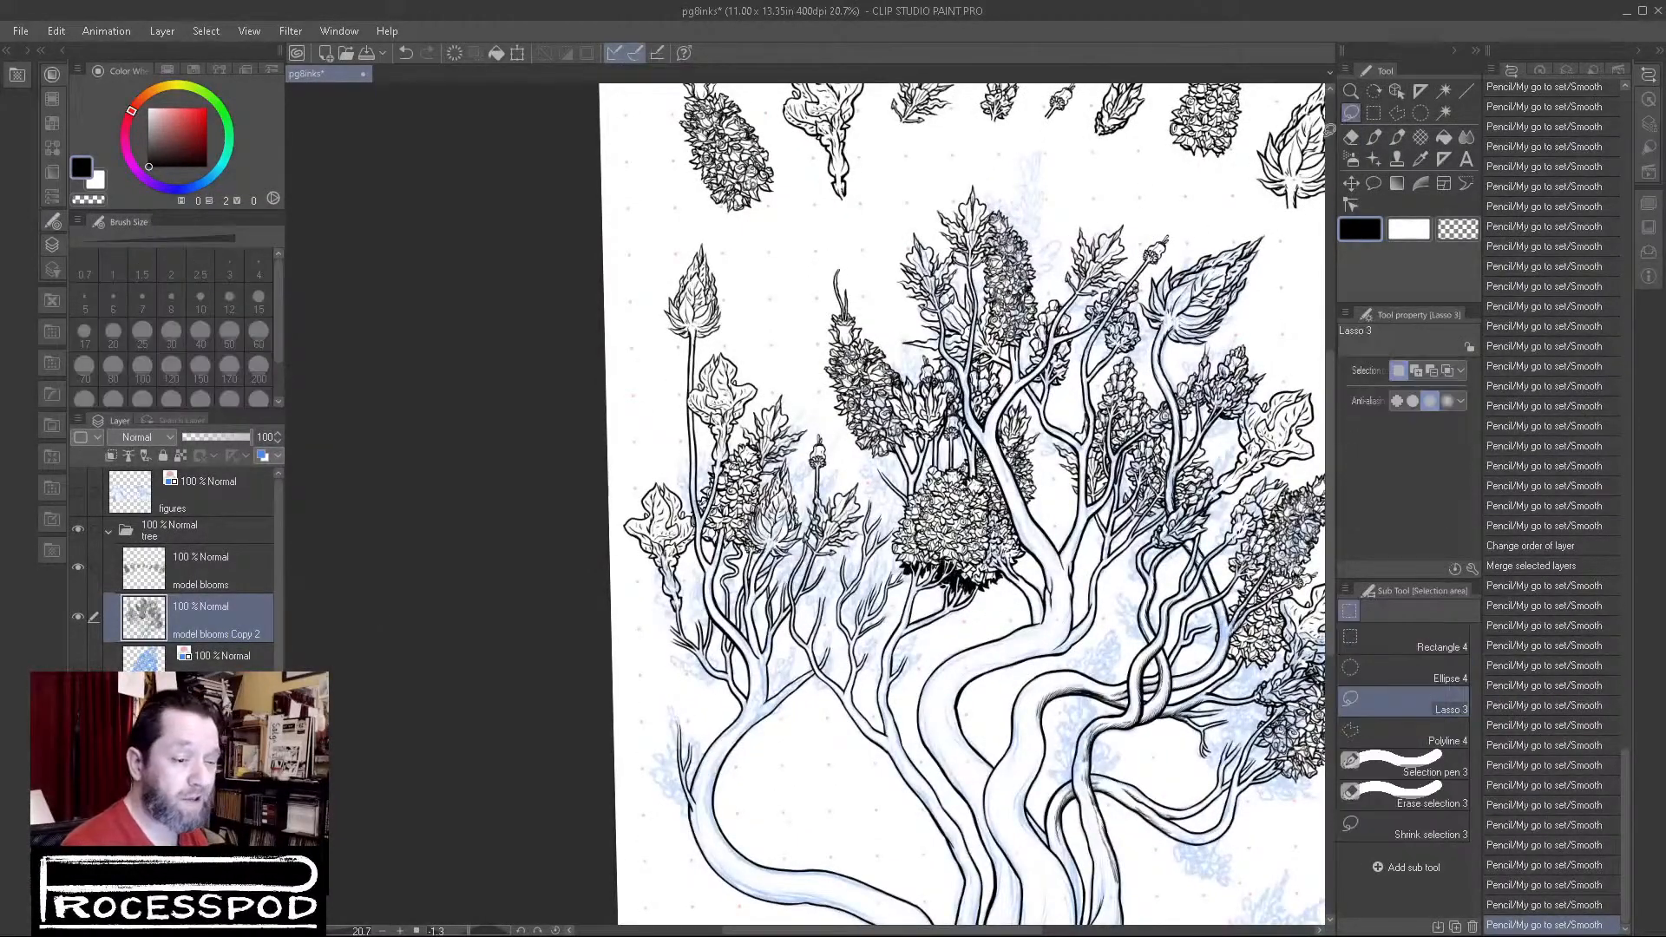
{"action": "left_click_drag", "start_coordinate": [1026, 379], "coordinate": [961, 500]}
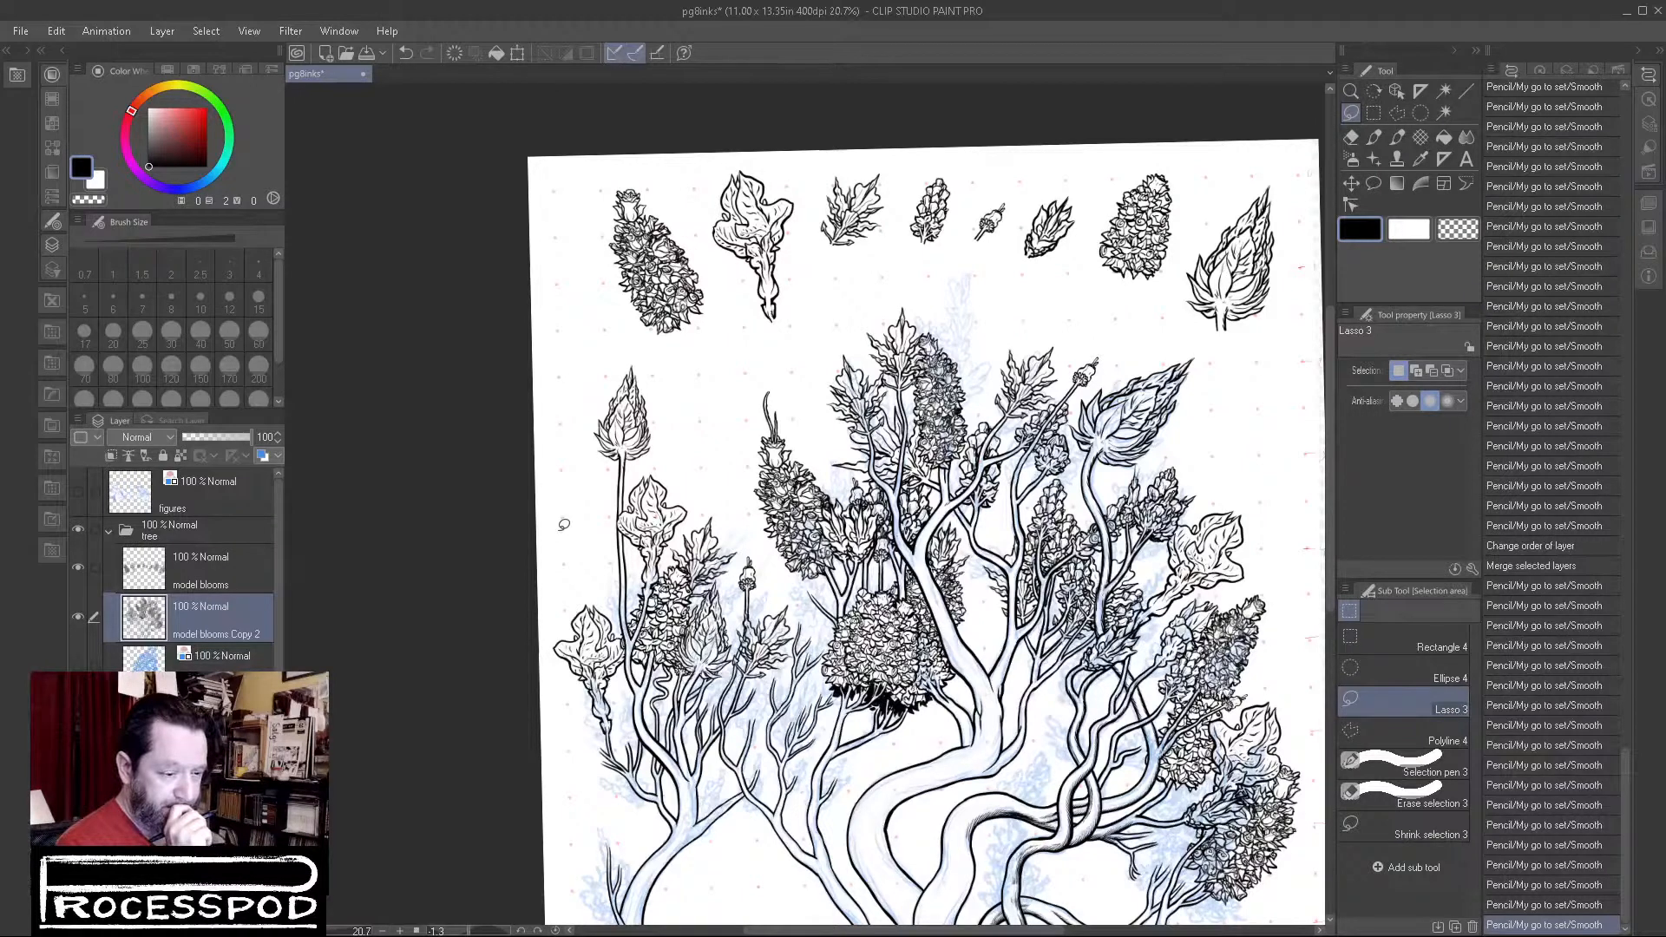
{"action": "left_click", "coordinate": [209, 583]}
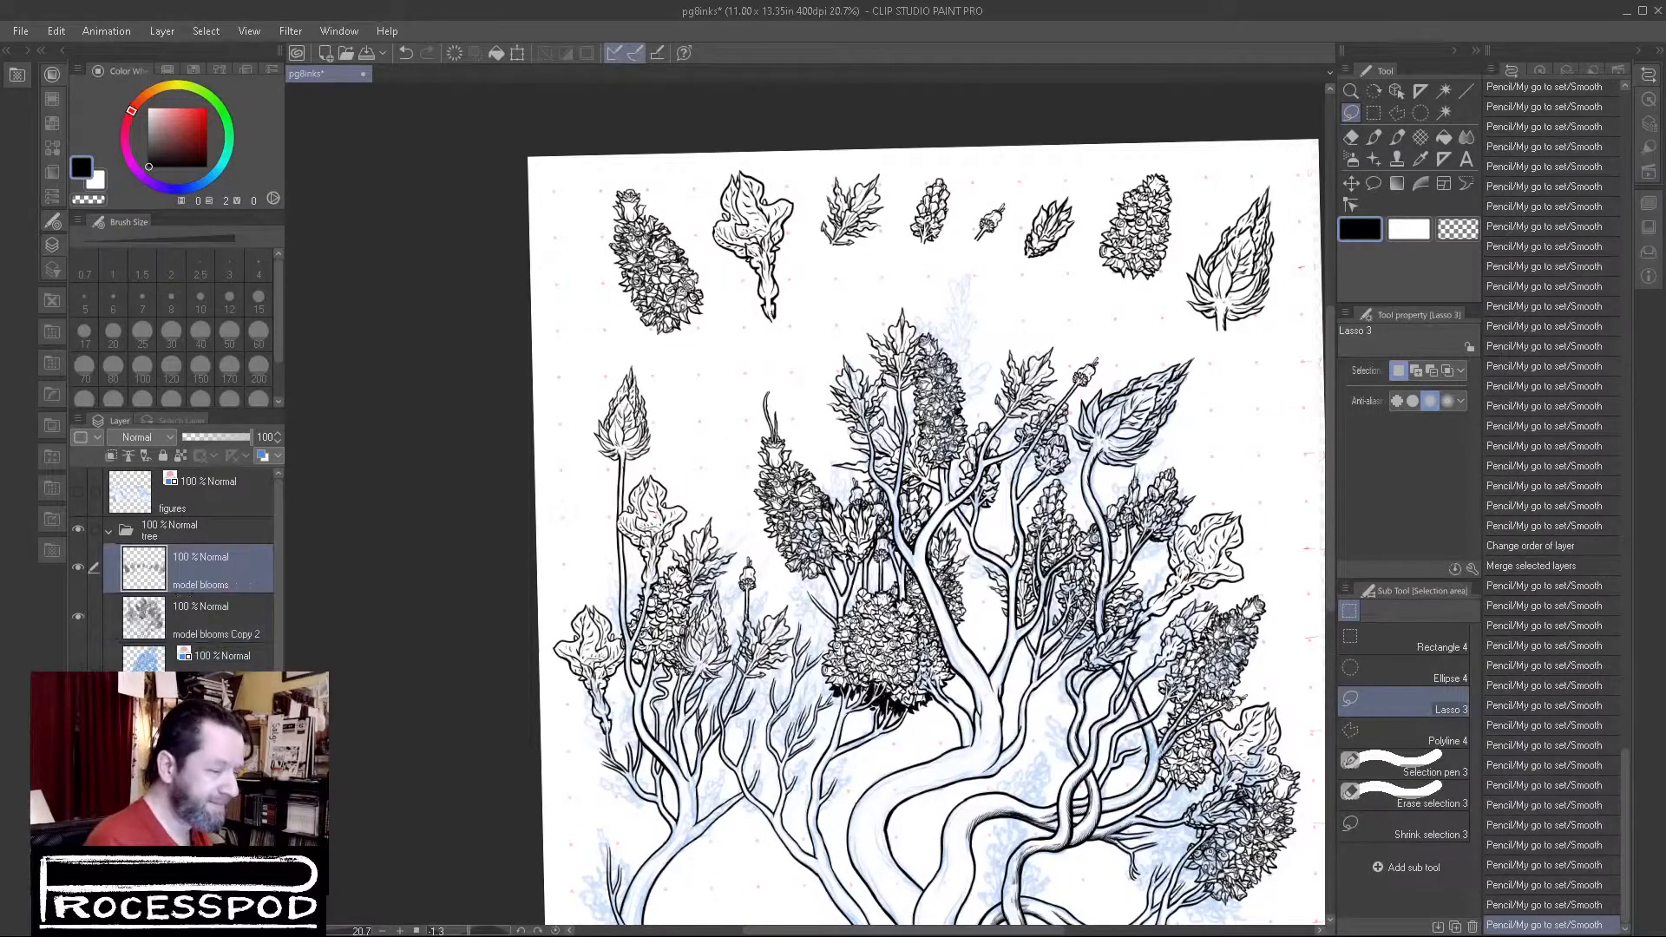
Step: Compare the model blooms above the tree with the bare branches on its left half to find where blooms are needed
{"action": "left_click_drag", "start_coordinate": [1172, 409], "coordinate": [1063, 366]}
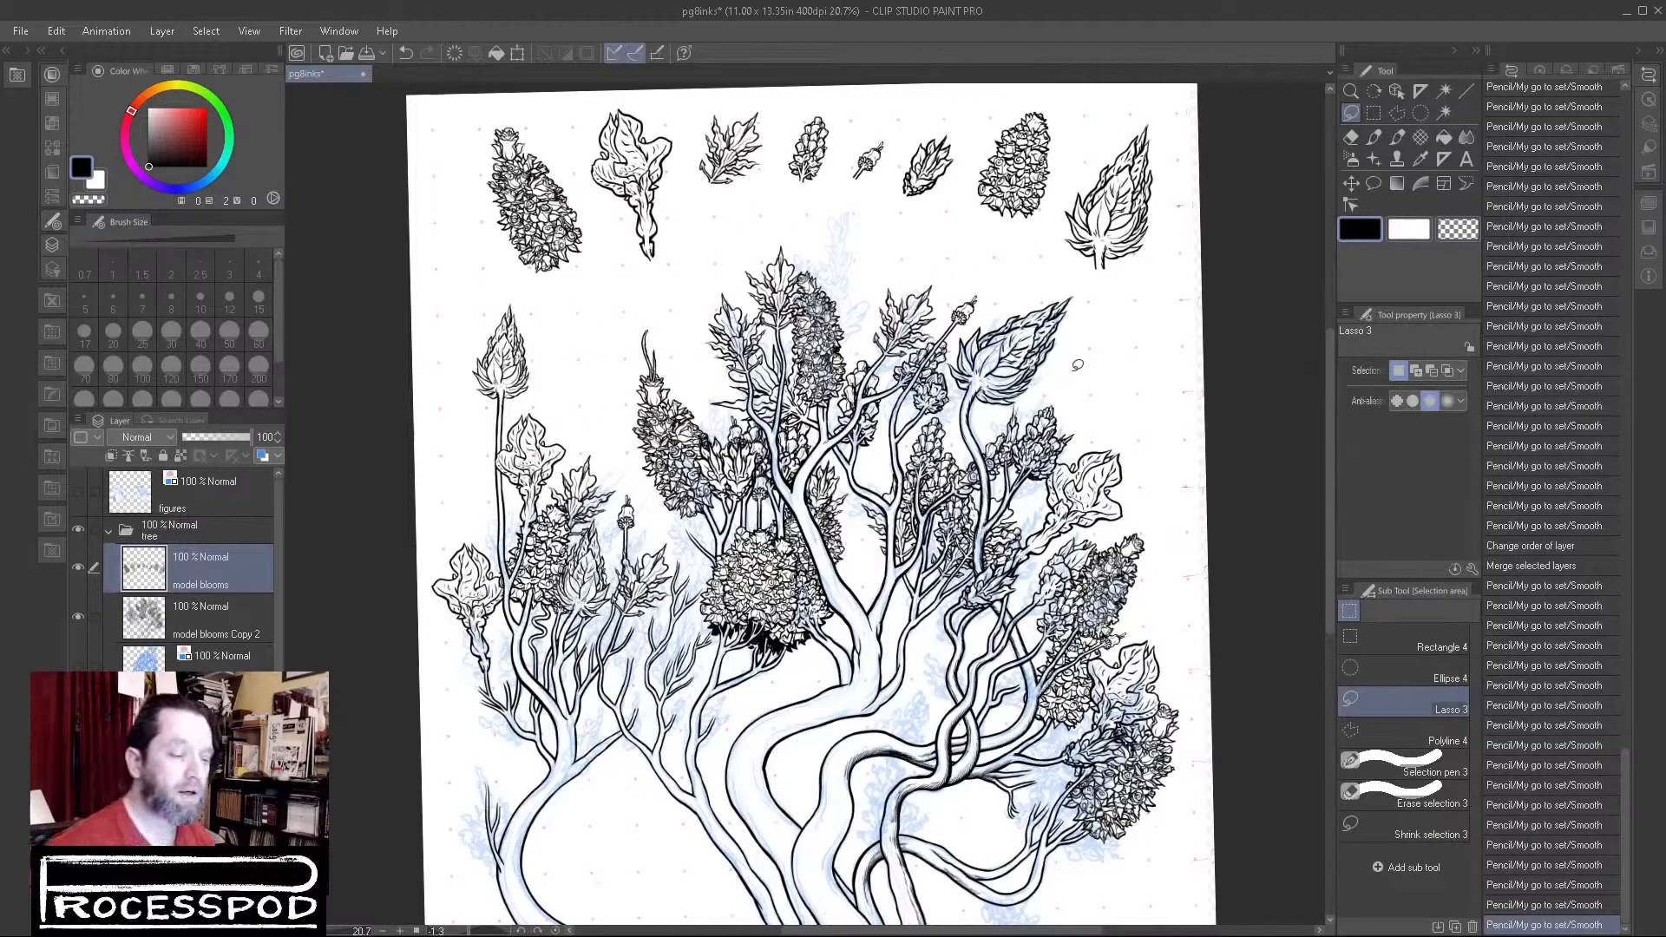
{"action": "left_click_drag", "start_coordinate": [885, 499], "coordinate": [1104, 422]}
{"action": "left_click_drag", "start_coordinate": [482, 512], "coordinate": [866, 686]}
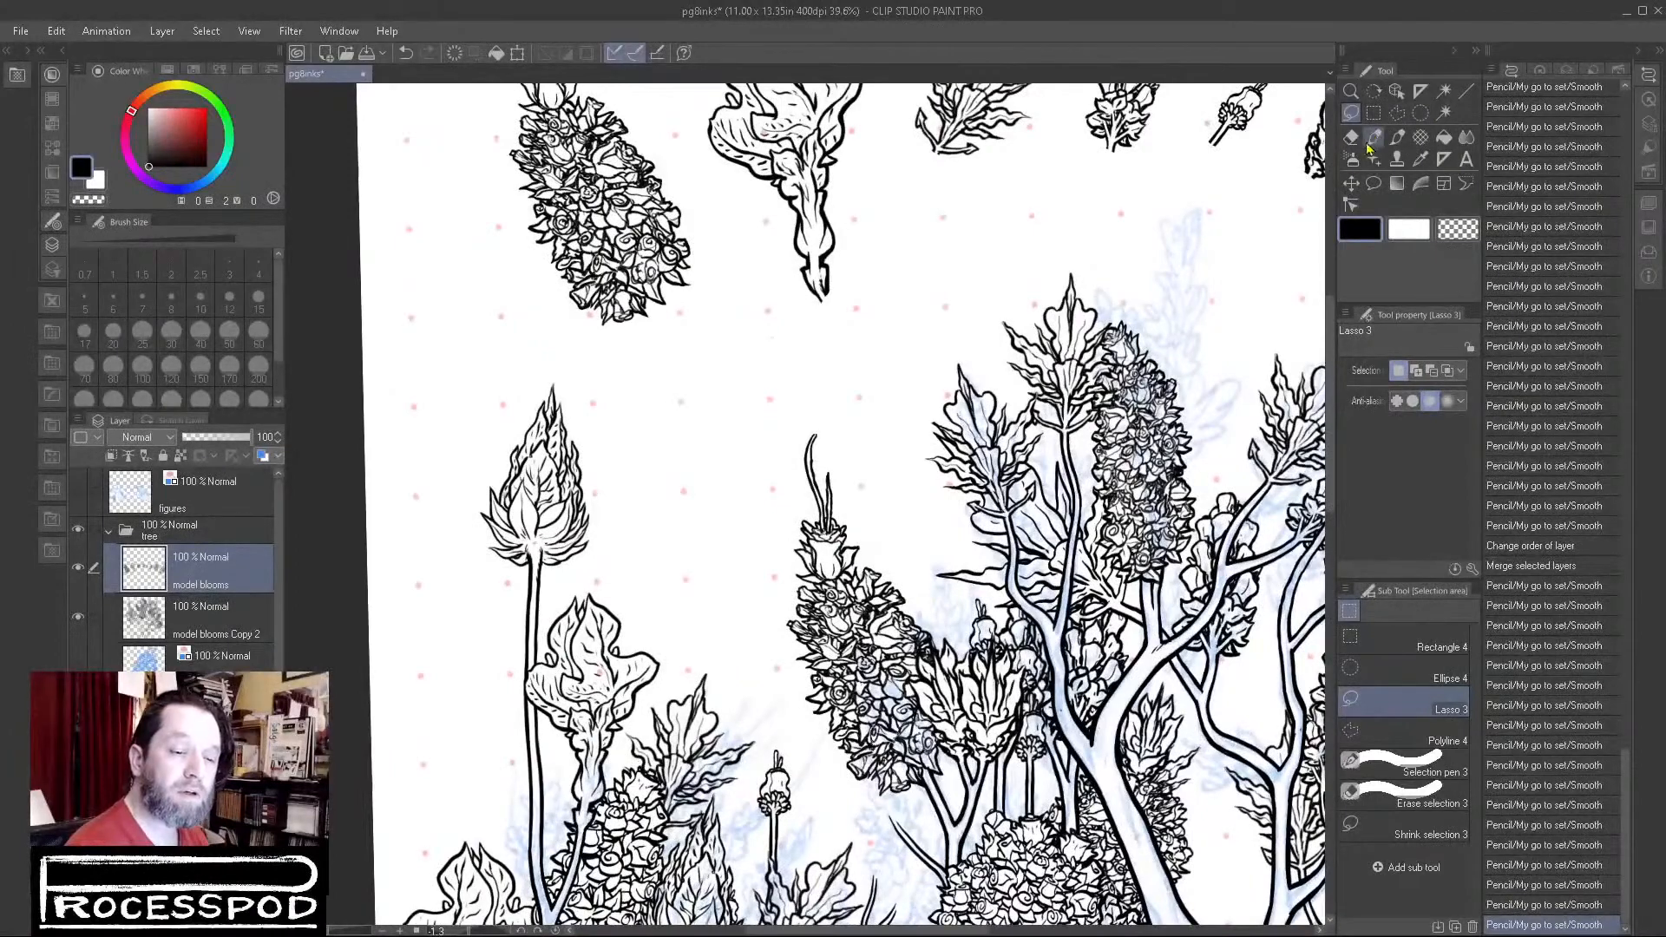
{"action": "mouse_move", "coordinate": [950, 285]}
{"action": "left_mouse_down"}
{"action": "mouse_move", "coordinate": [935, 285]}
{"action": "mouse_move", "coordinate": [946, 242]}
{"action": "mouse_move", "coordinate": [918, 136]}
{"action": "left_mouse_up"}
{"action": "left_click_drag", "start_coordinate": [1115, 516], "coordinate": [1048, 340]}
{"action": "scroll", "coordinate": [1085, 351], "scroll_direction": "down", "scroll_amount": 3}
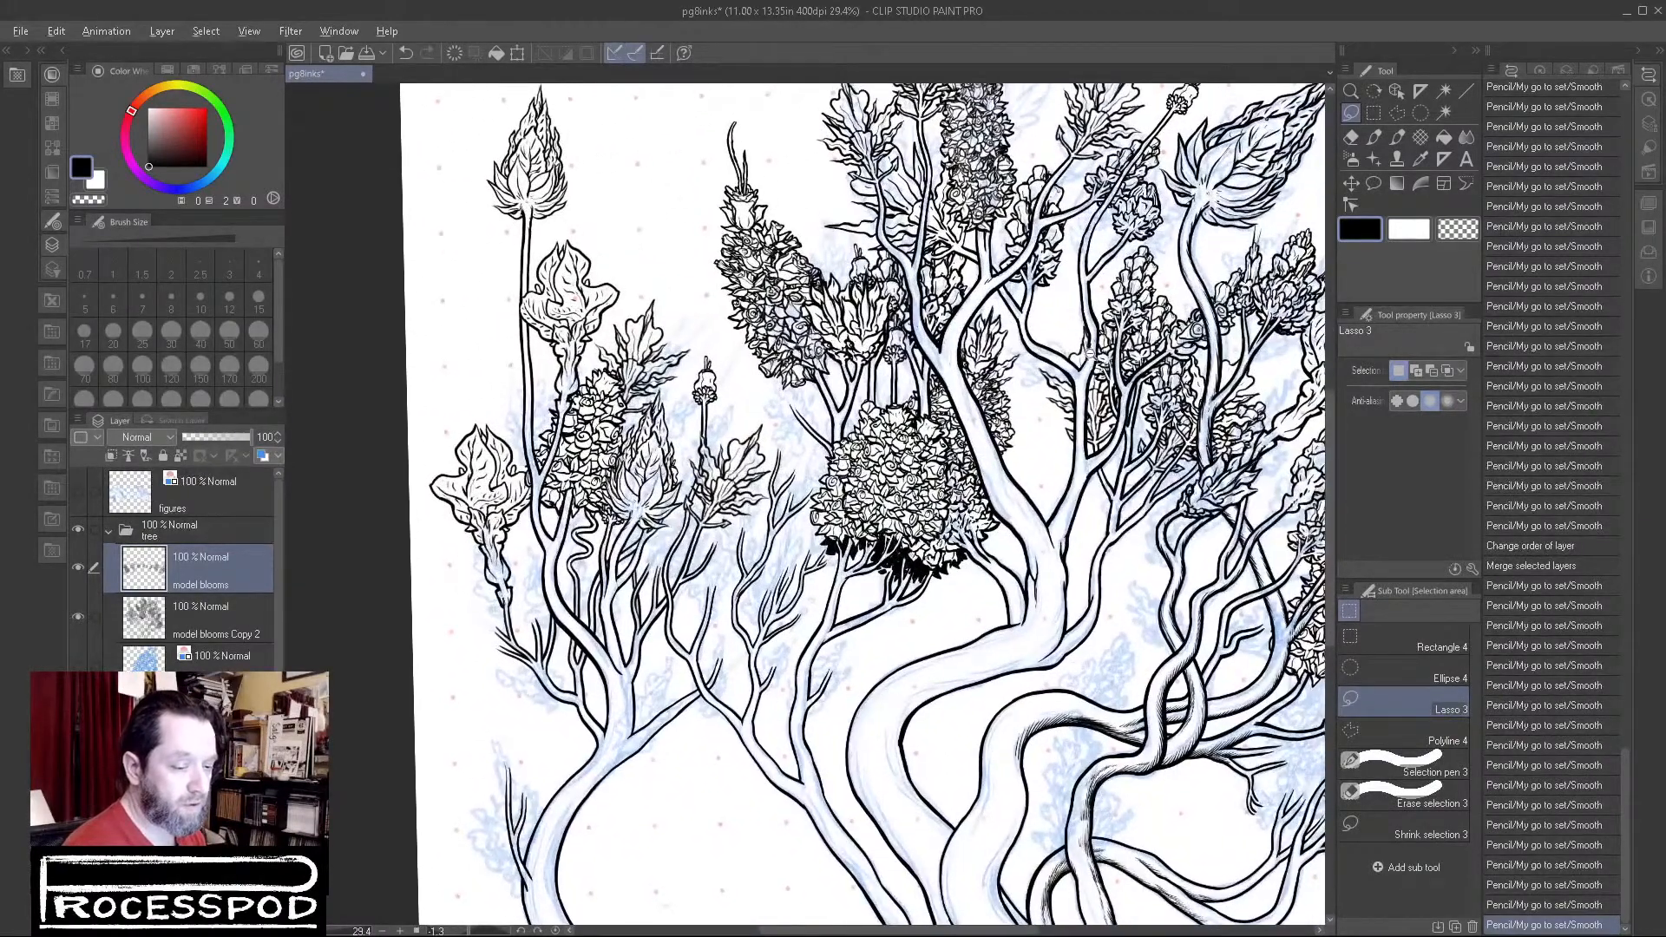
{"action": "left_click_drag", "start_coordinate": [1105, 536], "coordinate": [1018, 661]}
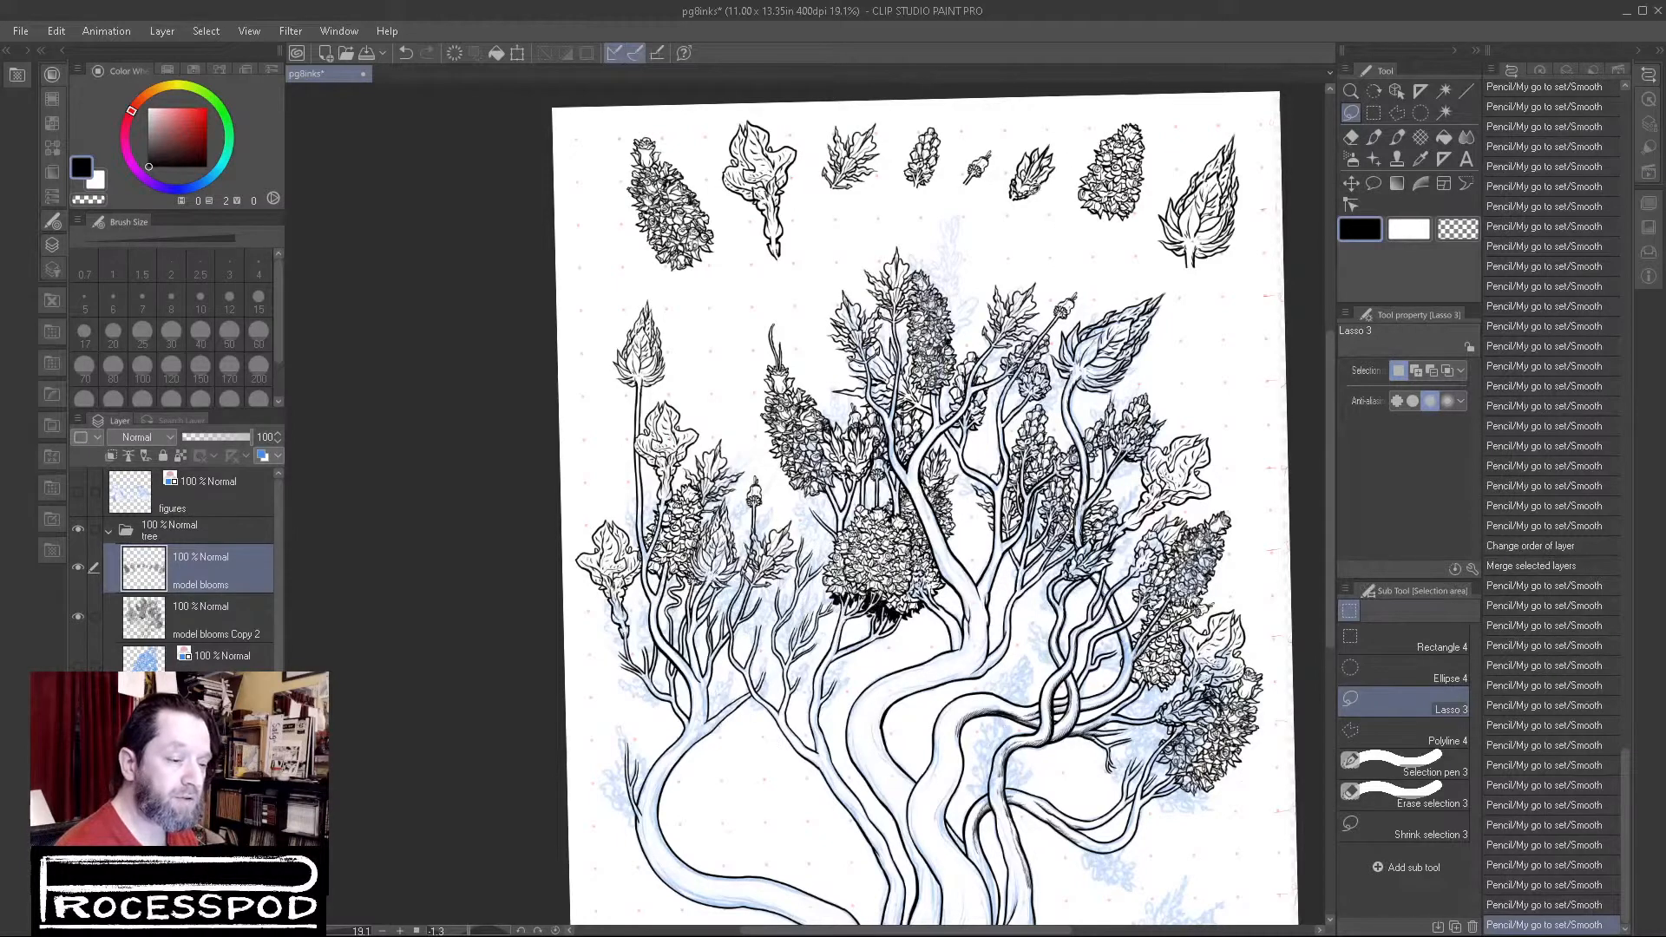
{"action": "left_click_drag", "start_coordinate": [1010, 209], "coordinate": [1004, 249]}
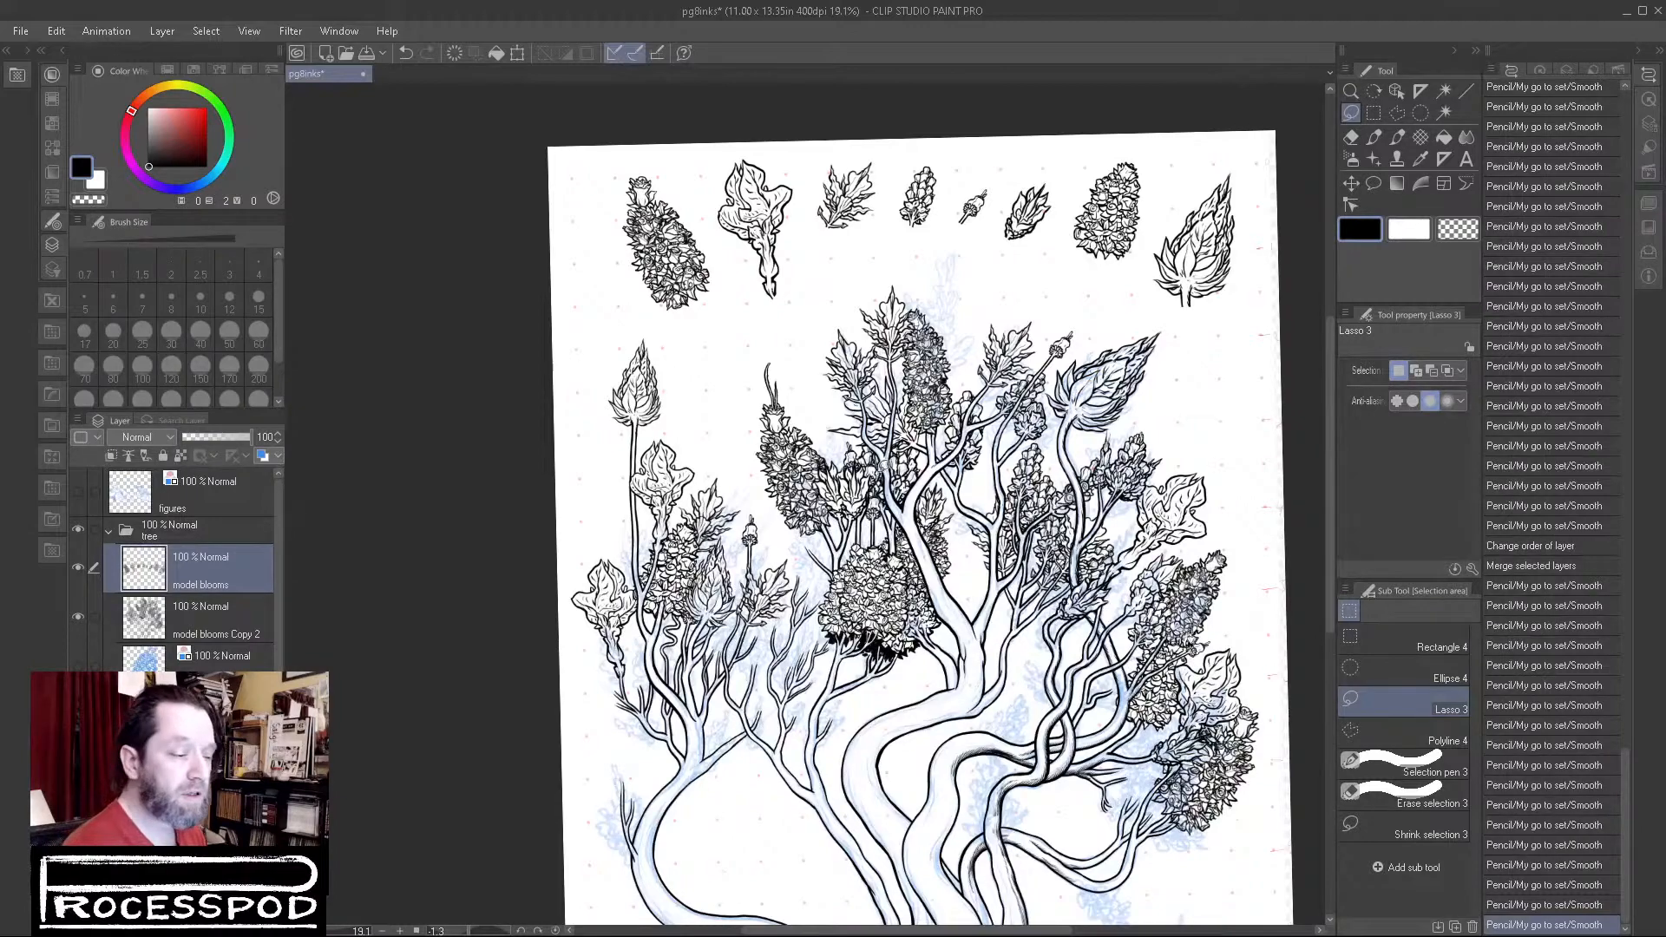
{"action": "scroll", "coordinate": [781, 685], "scroll_direction": "up", "scroll_amount": 4}
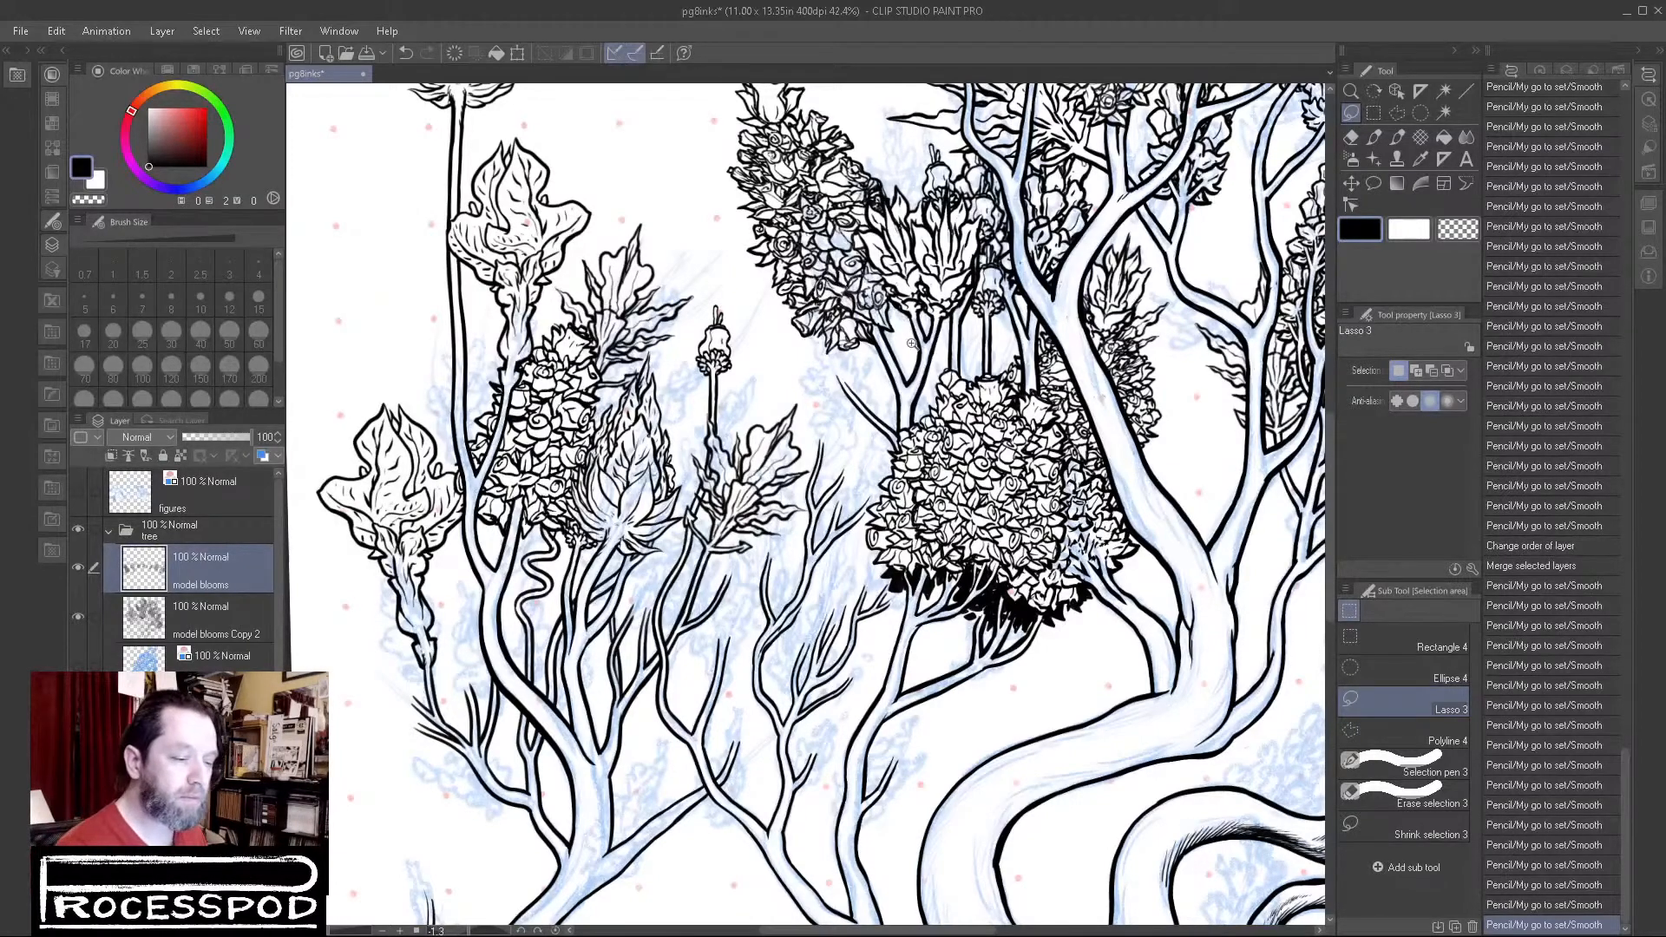
{"action": "scroll", "coordinate": [924, 374], "scroll_direction": "down", "scroll_amount": 2}
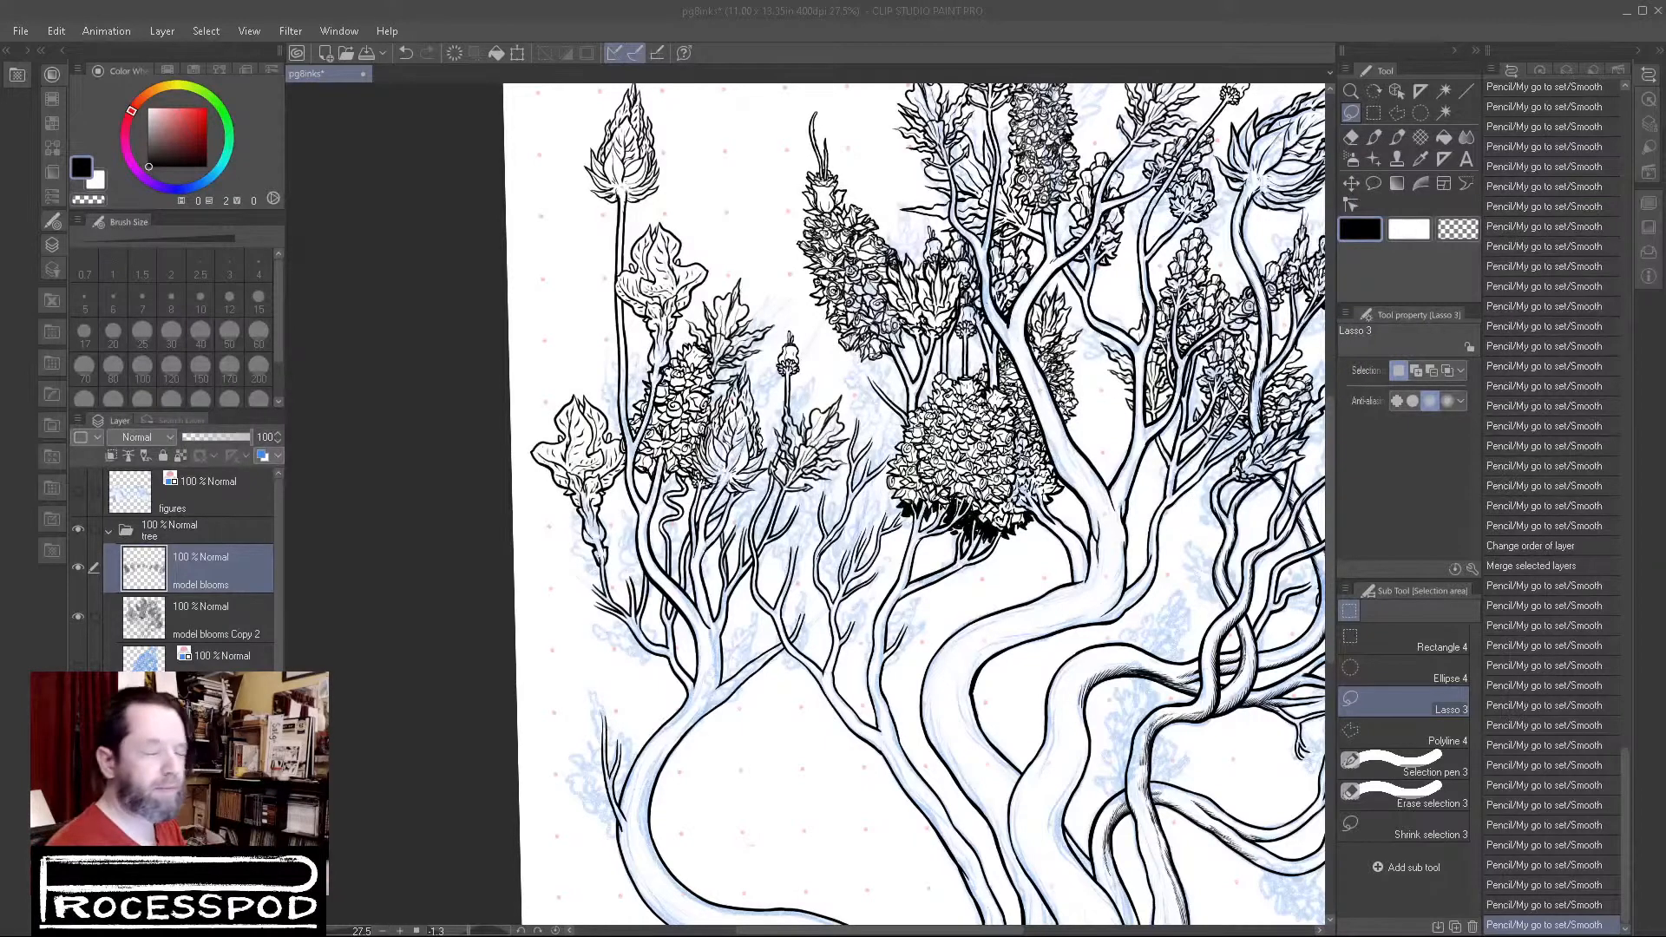
{"action": "left_click", "coordinate": [1083, 34]}
{"action": "left_click_drag", "start_coordinate": [935, 592], "coordinate": [699, 791]}
{"action": "left_click_drag", "start_coordinate": [909, 549], "coordinate": [1003, 556]}
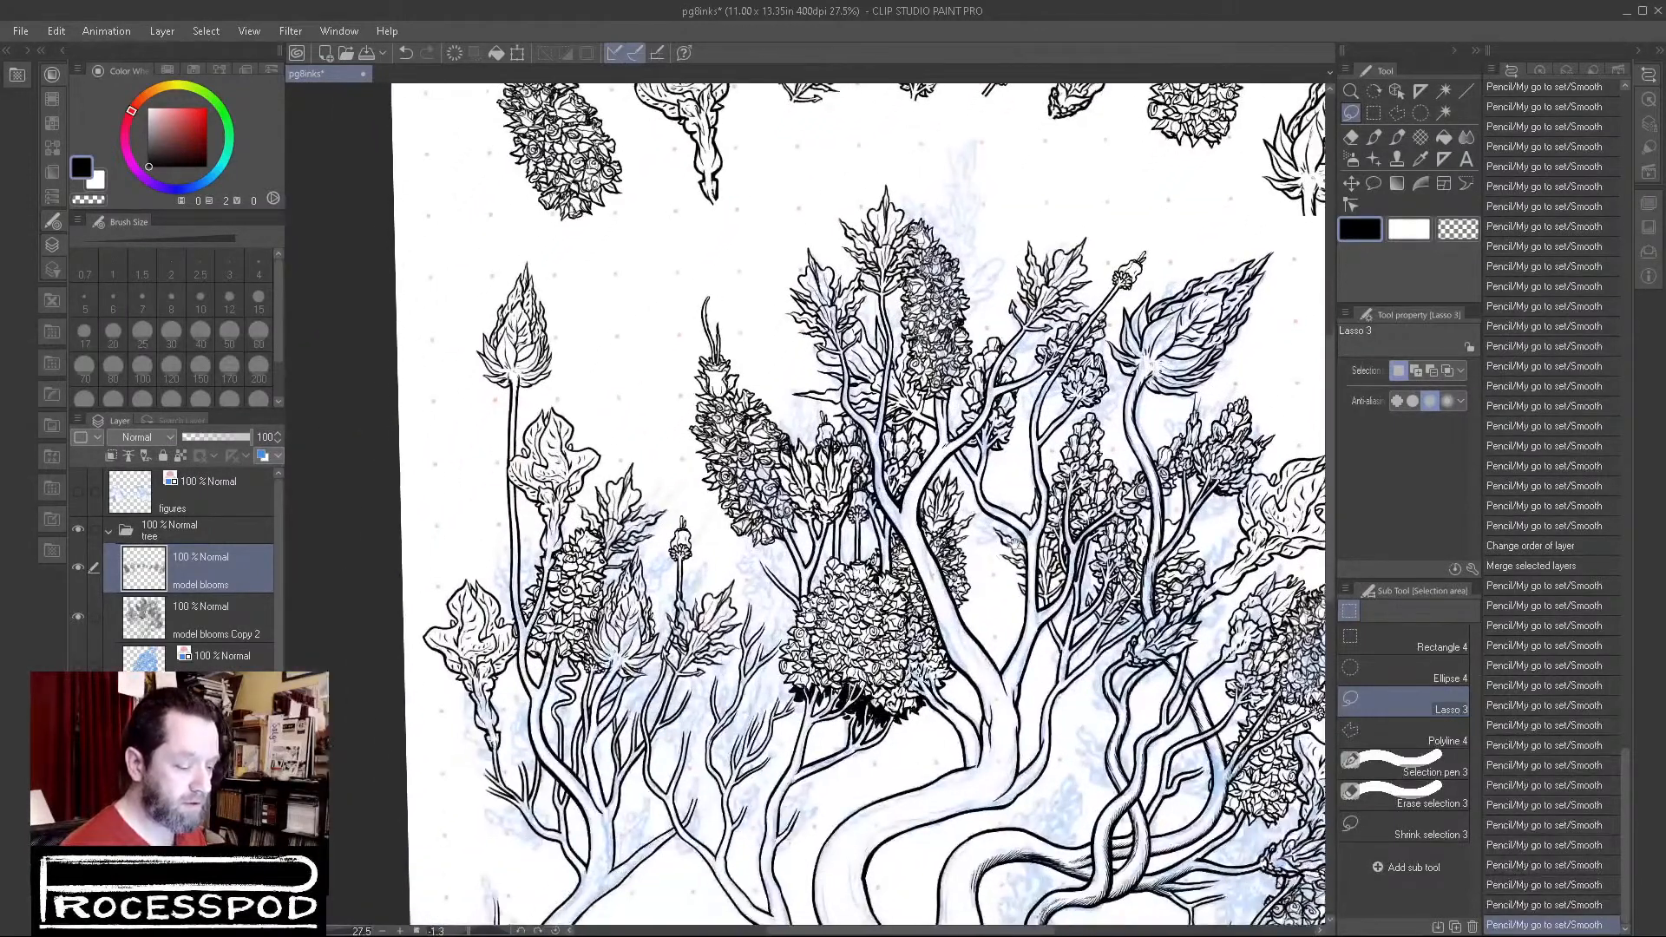
{"action": "left_click_drag", "start_coordinate": [751, 631], "coordinate": [903, 520]}
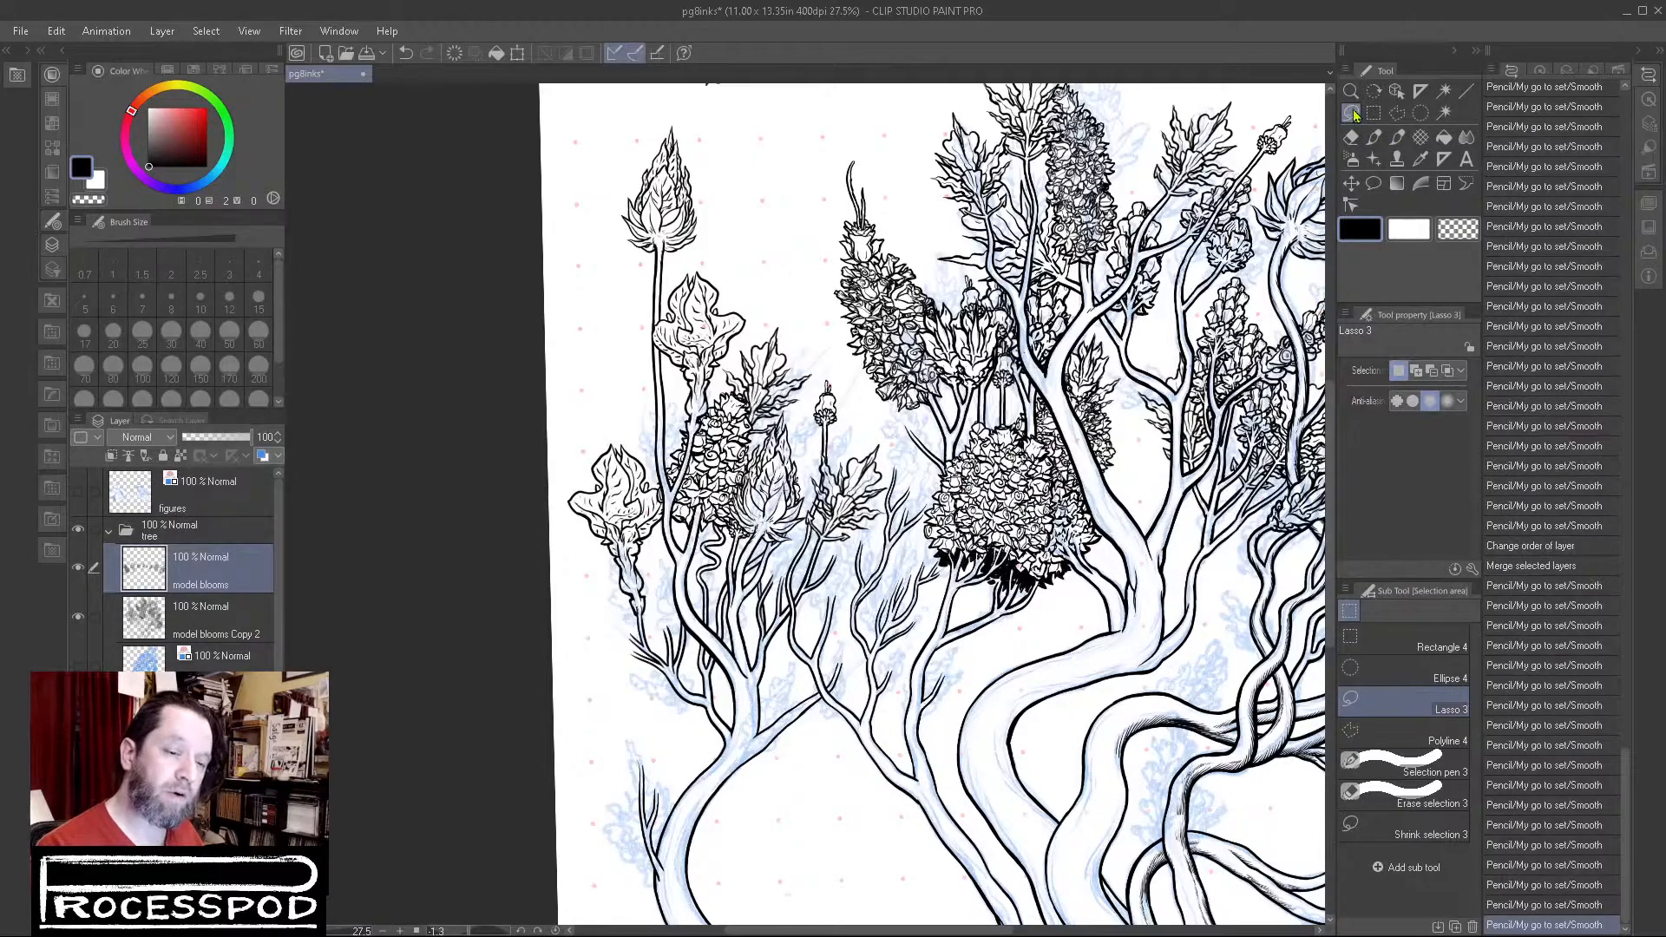
Step: Lasso the small round bud in the model blooms row and paste a copy of it on a new layer
{"action": "left_click_drag", "start_coordinate": [880, 435], "coordinate": [786, 739]}
{"action": "left_click_drag", "start_coordinate": [1013, 450], "coordinate": [916, 354]}
{"action": "mouse_move", "coordinate": [983, 127]}
{"action": "left_mouse_down"}
{"action": "mouse_move", "coordinate": [967, 110]}
{"action": "mouse_move", "coordinate": [1020, 144]}
{"action": "mouse_move", "coordinate": [994, 107]}
{"action": "left_mouse_up"}
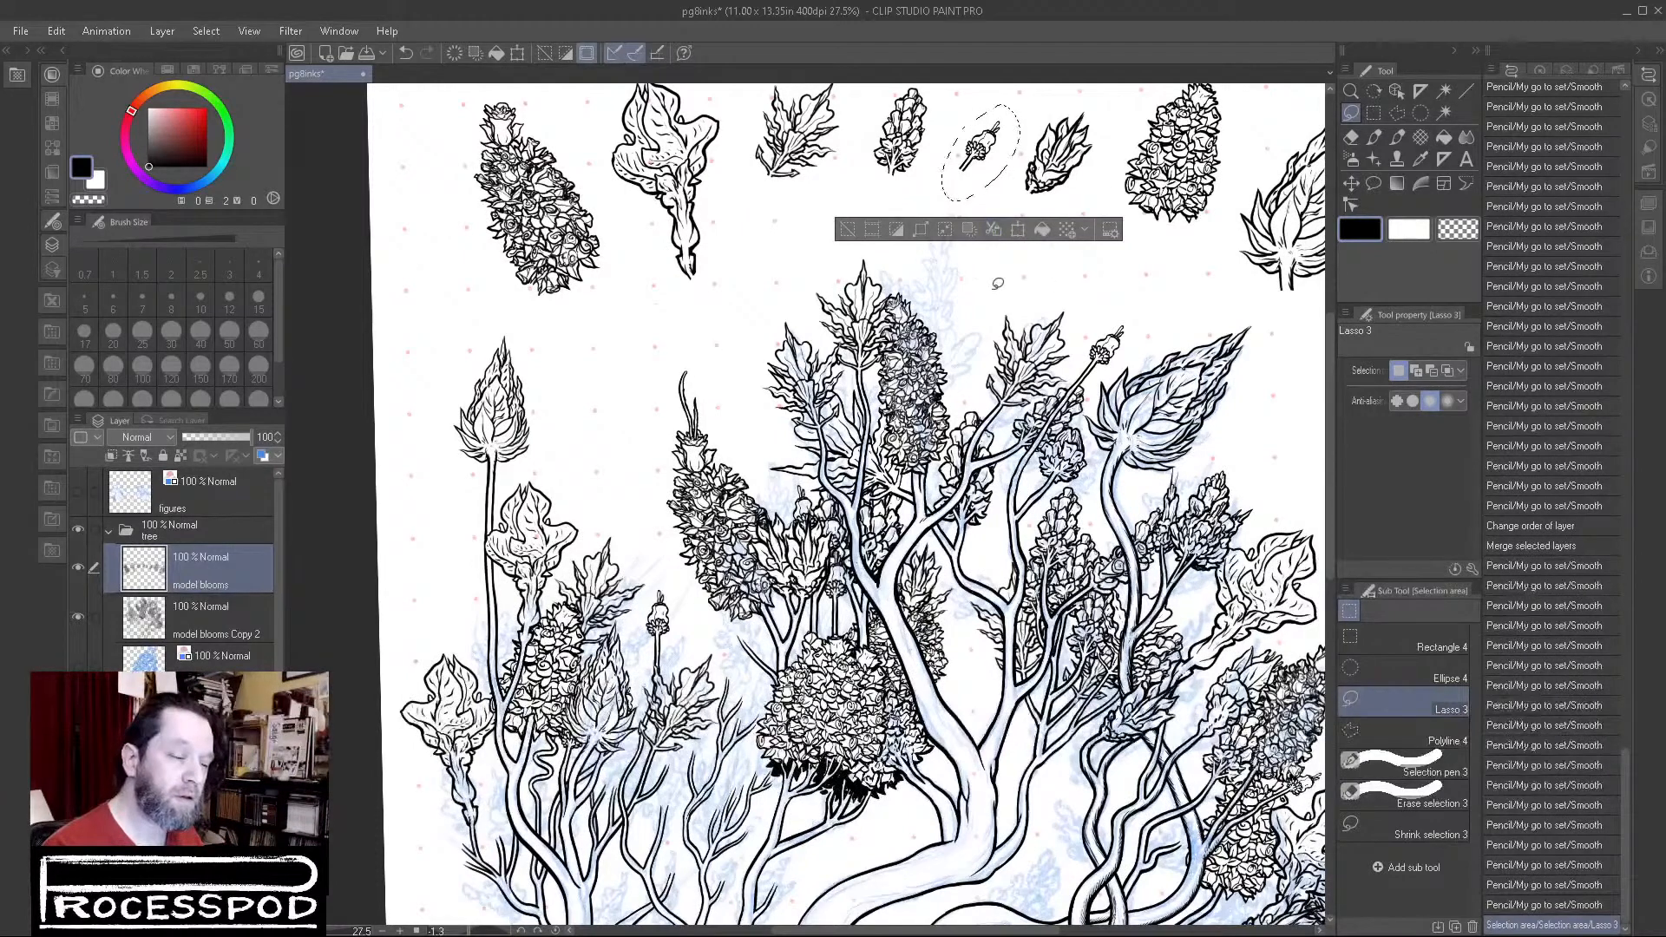
{"action": "key", "text": "ctrl+d"}
{"action": "key", "text": "ctrl+v"}
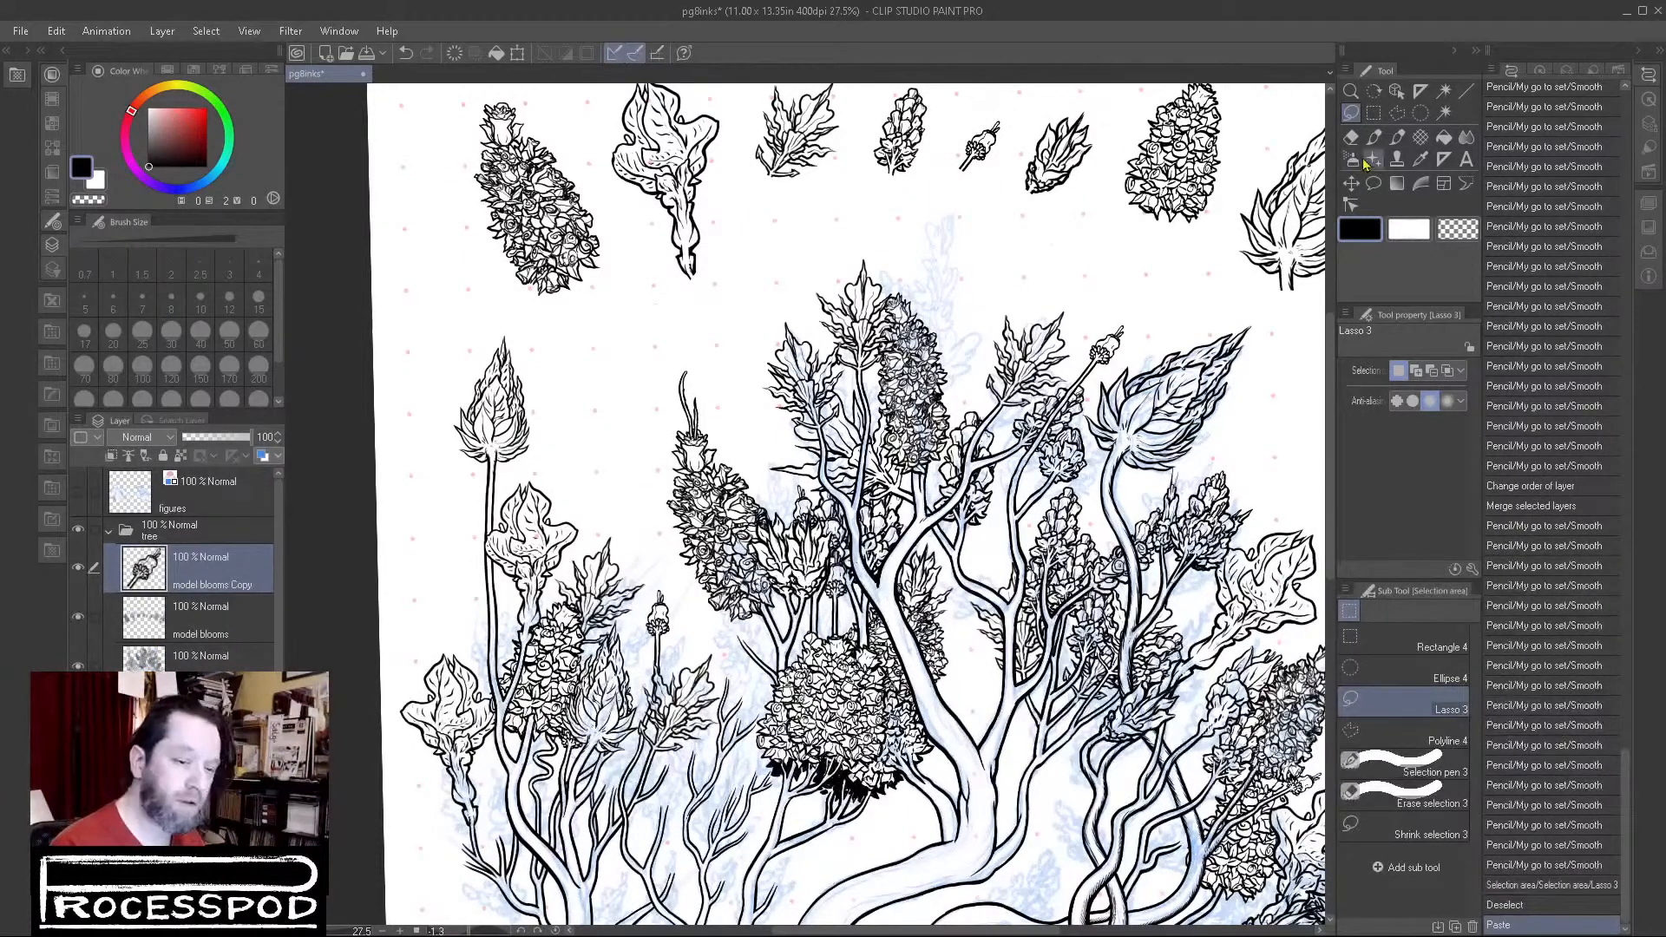
Step: Move the pasted bud onto the bare twigs left of the large round bloom cluster and rotate it by -9.4 degrees
{"action": "left_click", "coordinate": [1352, 184]}
{"action": "left_click_drag", "start_coordinate": [1061, 136], "coordinate": [784, 612]}
{"action": "key", "text": "ctrl+t"}
{"action": "left_click_drag", "start_coordinate": [821, 524], "coordinate": [804, 507]}
{"action": "left_click_drag", "start_coordinate": [701, 625], "coordinate": [688, 650]}
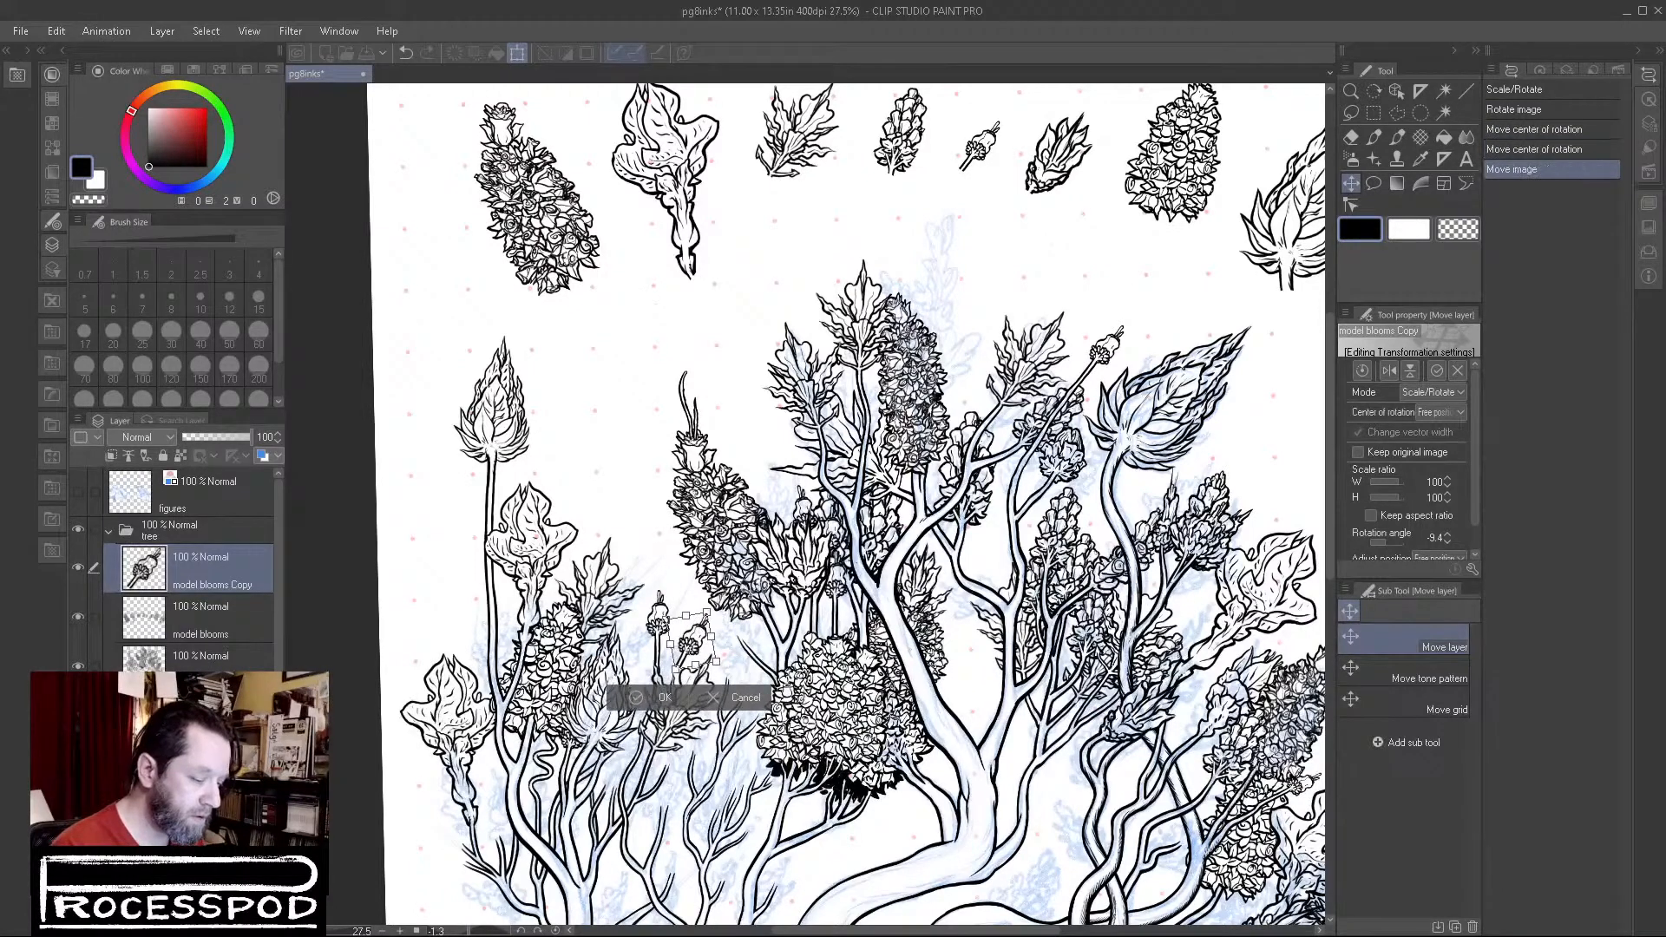
{"action": "key", "text": "Return"}
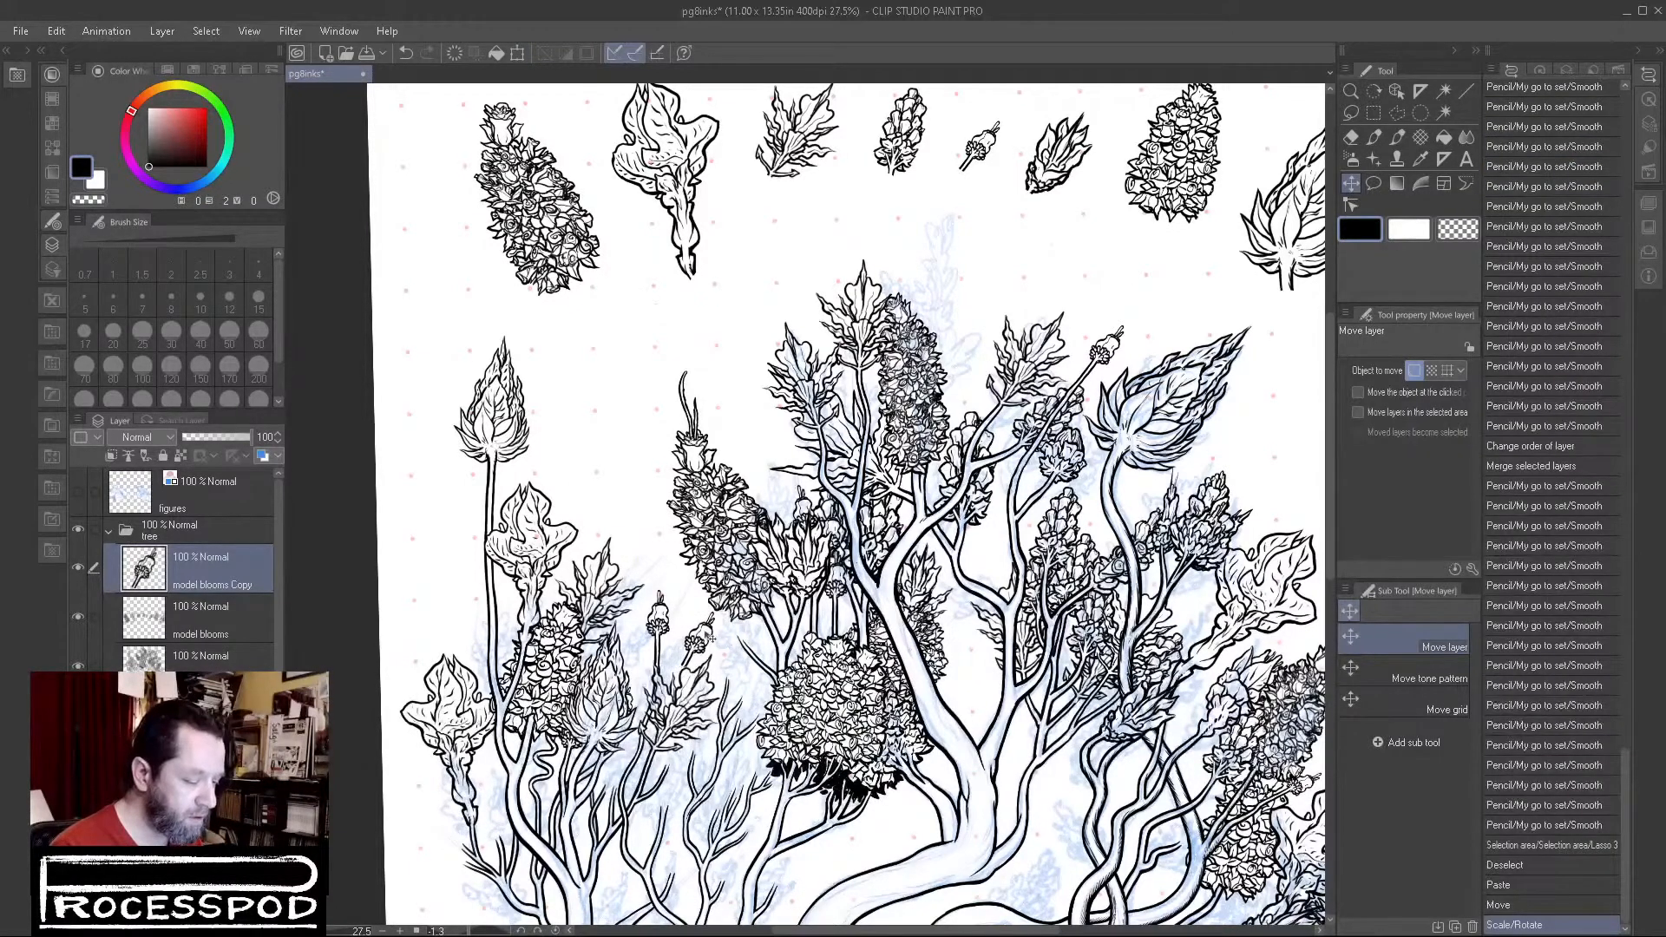
{"action": "mouse_move", "coordinate": [730, 648]}
{"action": "left_mouse_down"}
{"action": "mouse_move", "coordinate": [728, 671]}
{"action": "mouse_move", "coordinate": [738, 660]}
{"action": "left_mouse_up"}
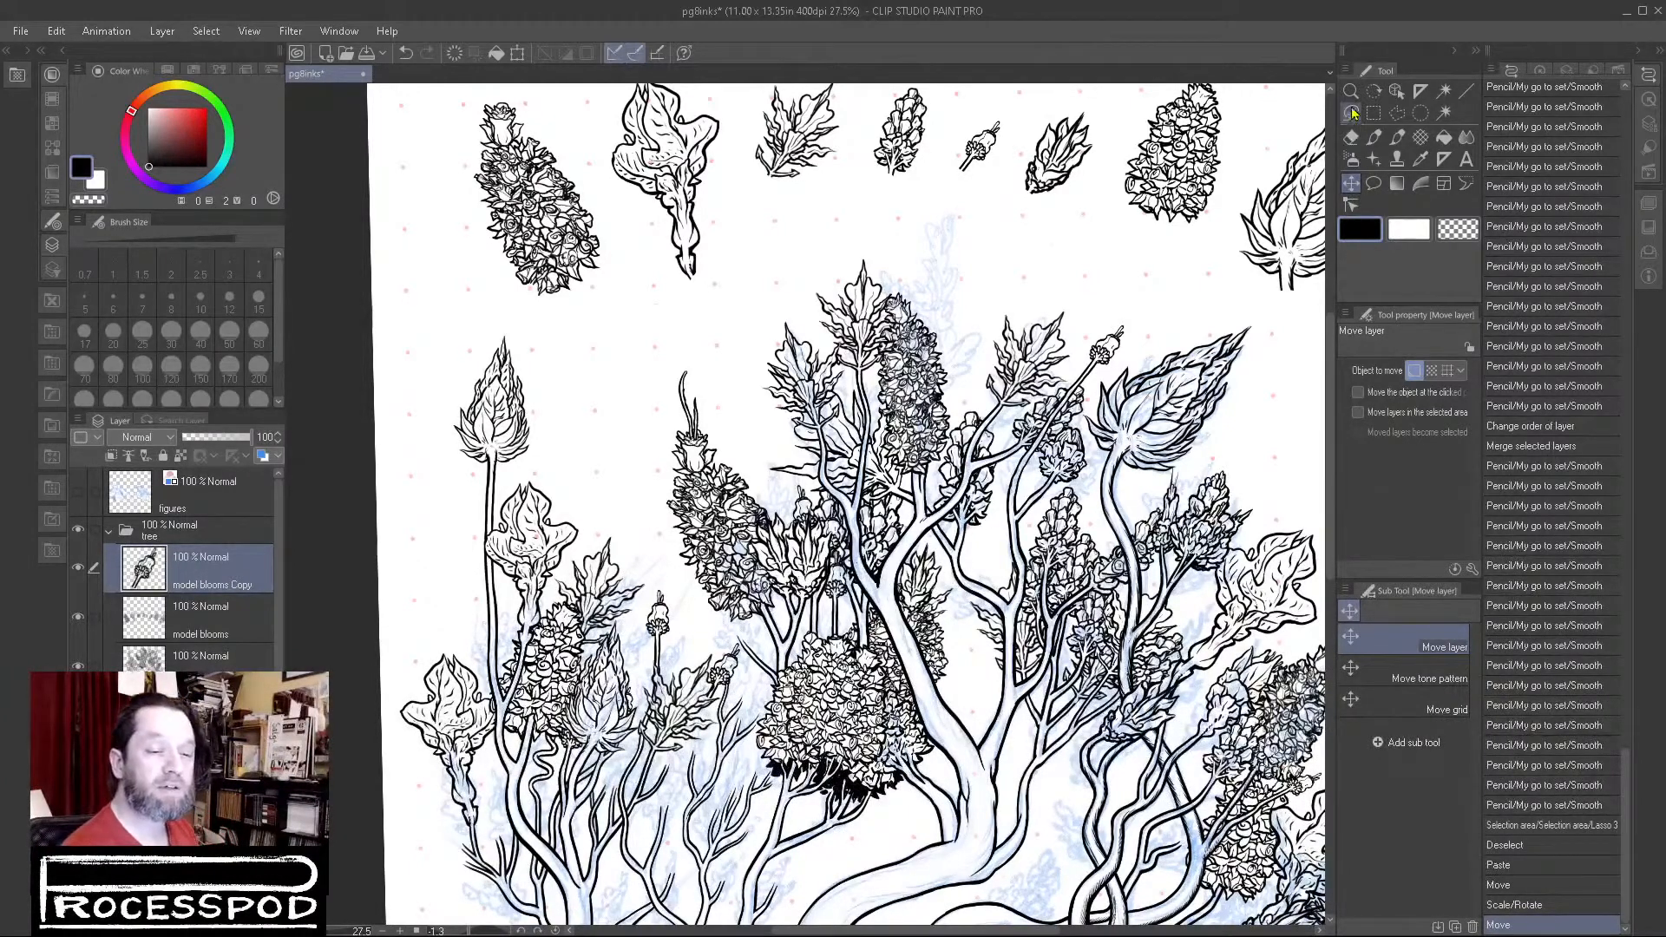
{"action": "mouse_move", "coordinate": [781, 708]}
{"action": "left_mouse_down"}
{"action": "mouse_move", "coordinate": [779, 685]}
{"action": "mouse_move", "coordinate": [792, 703]}
{"action": "left_mouse_up"}
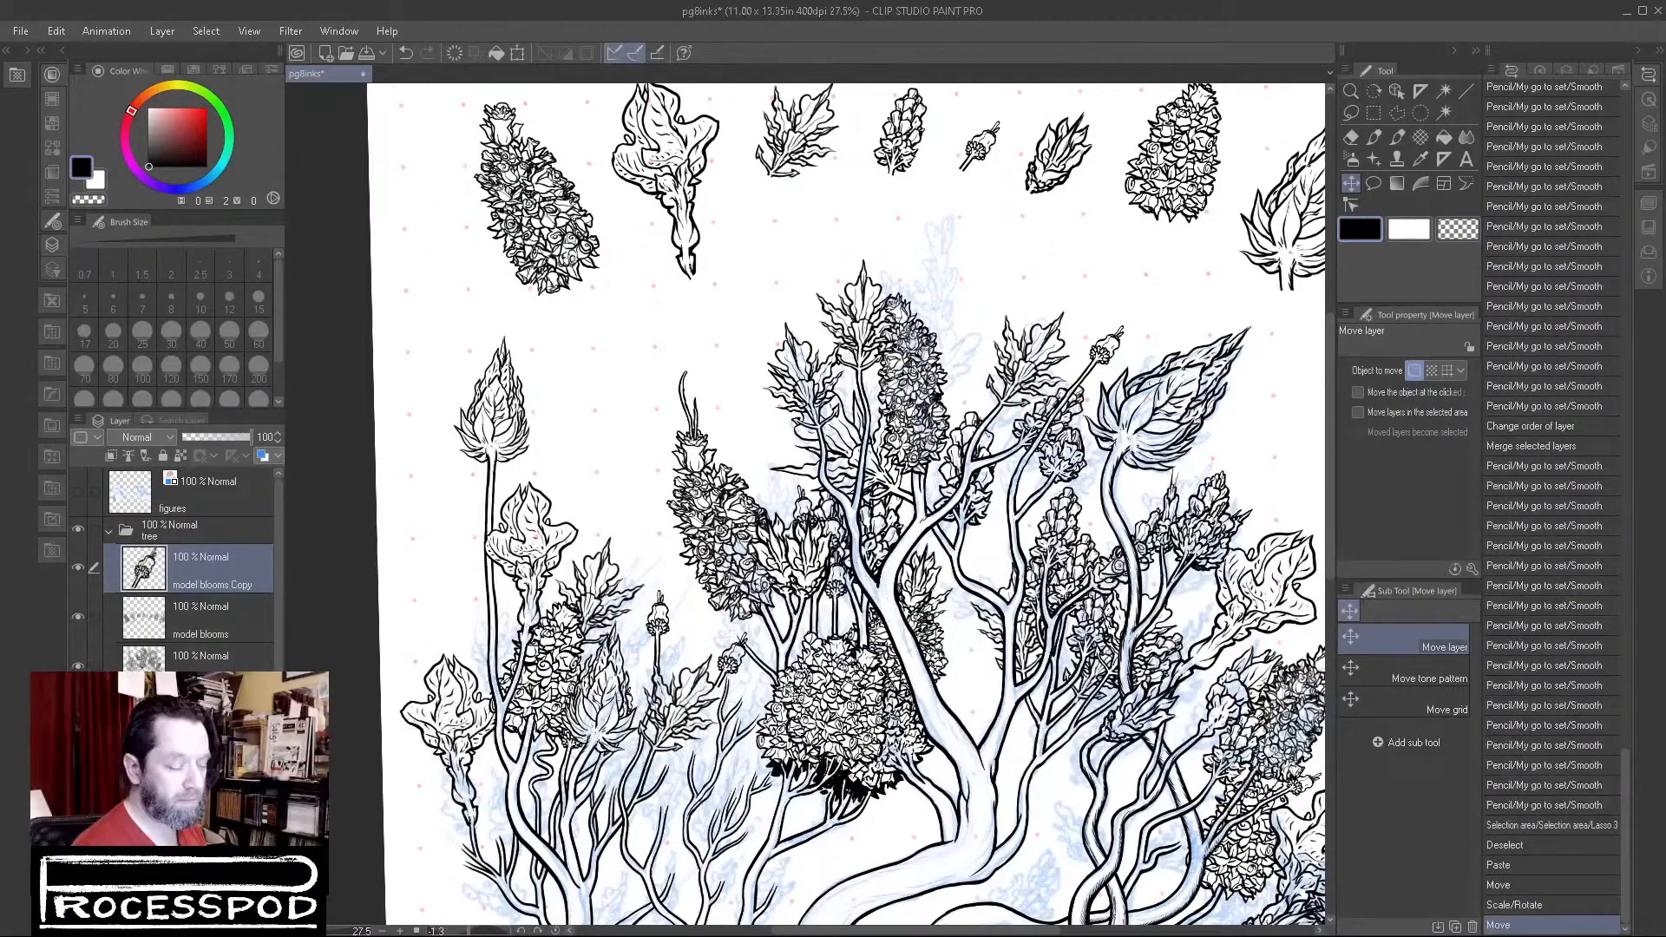
Step: Return to the Smooth pencil and display the pasted bud's layer in the blue layer color
{"action": "left_click", "coordinate": [1374, 136]}
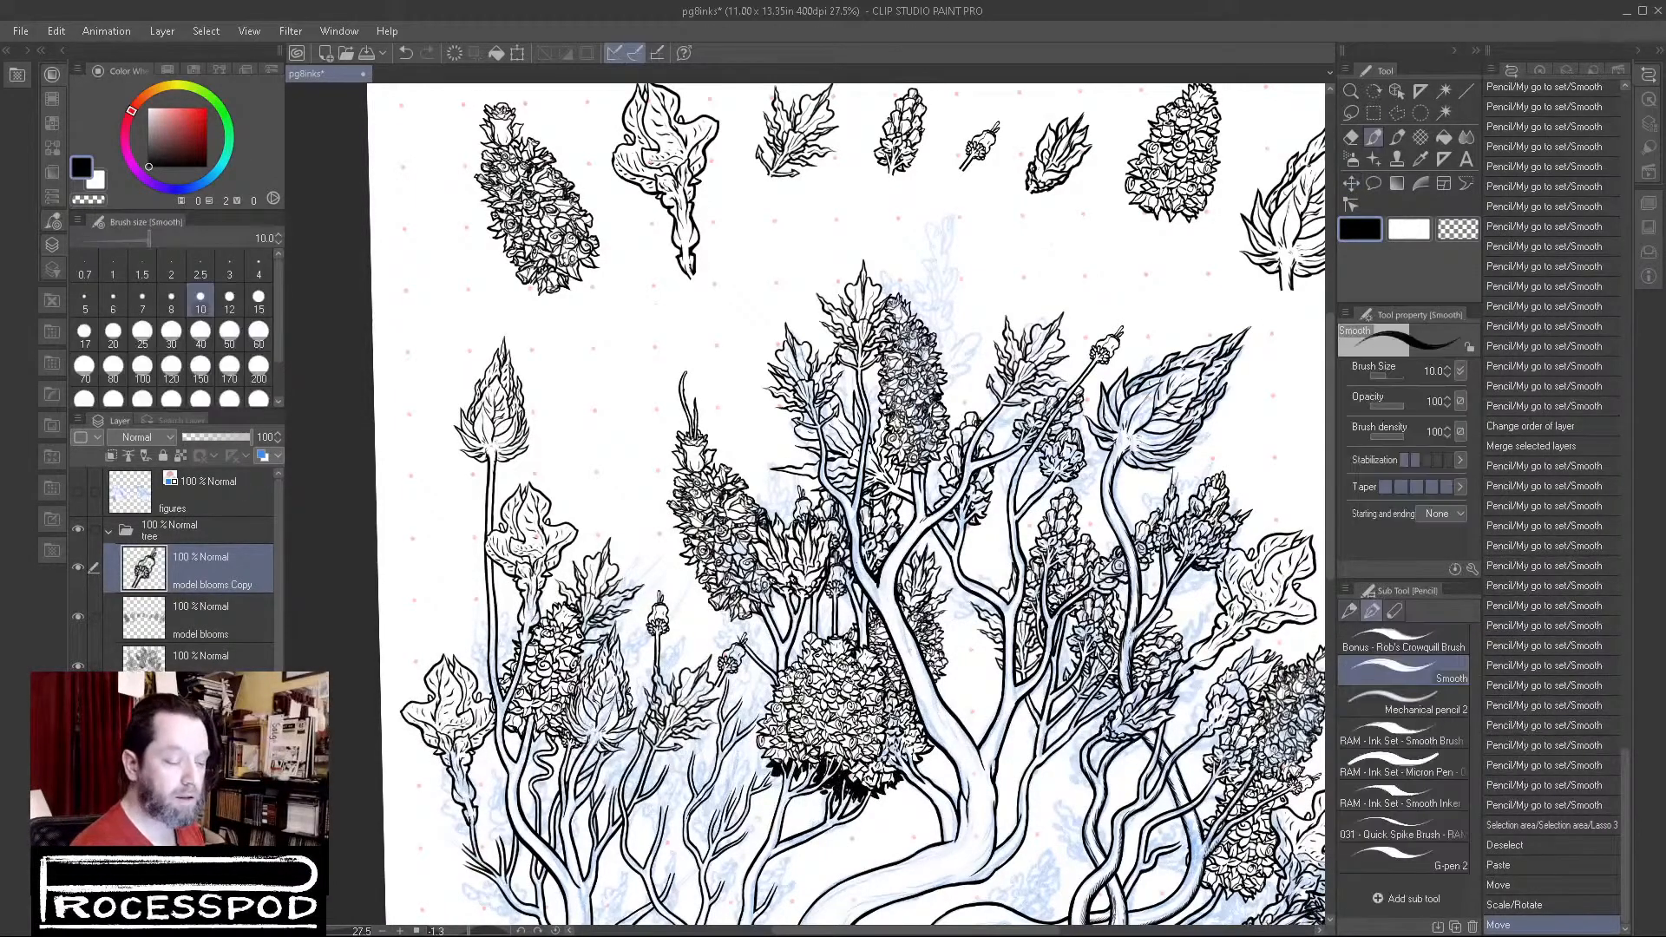
{"action": "scroll", "coordinate": [724, 680], "scroll_direction": "up", "scroll_amount": 5}
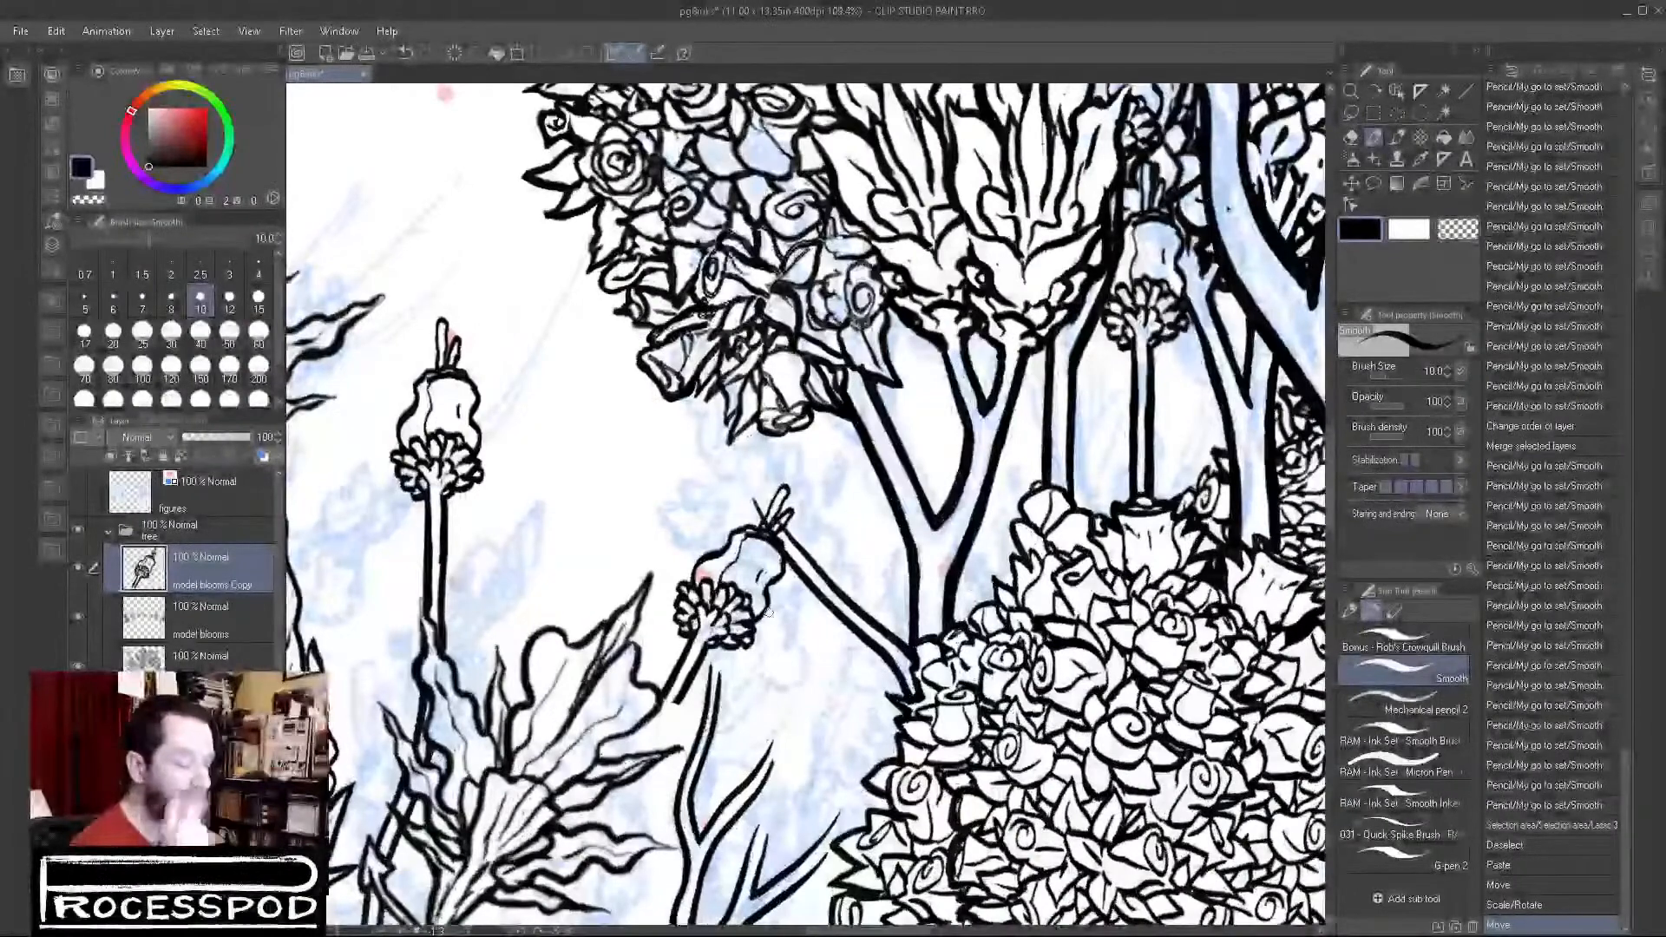
{"action": "left_click", "coordinate": [262, 456]}
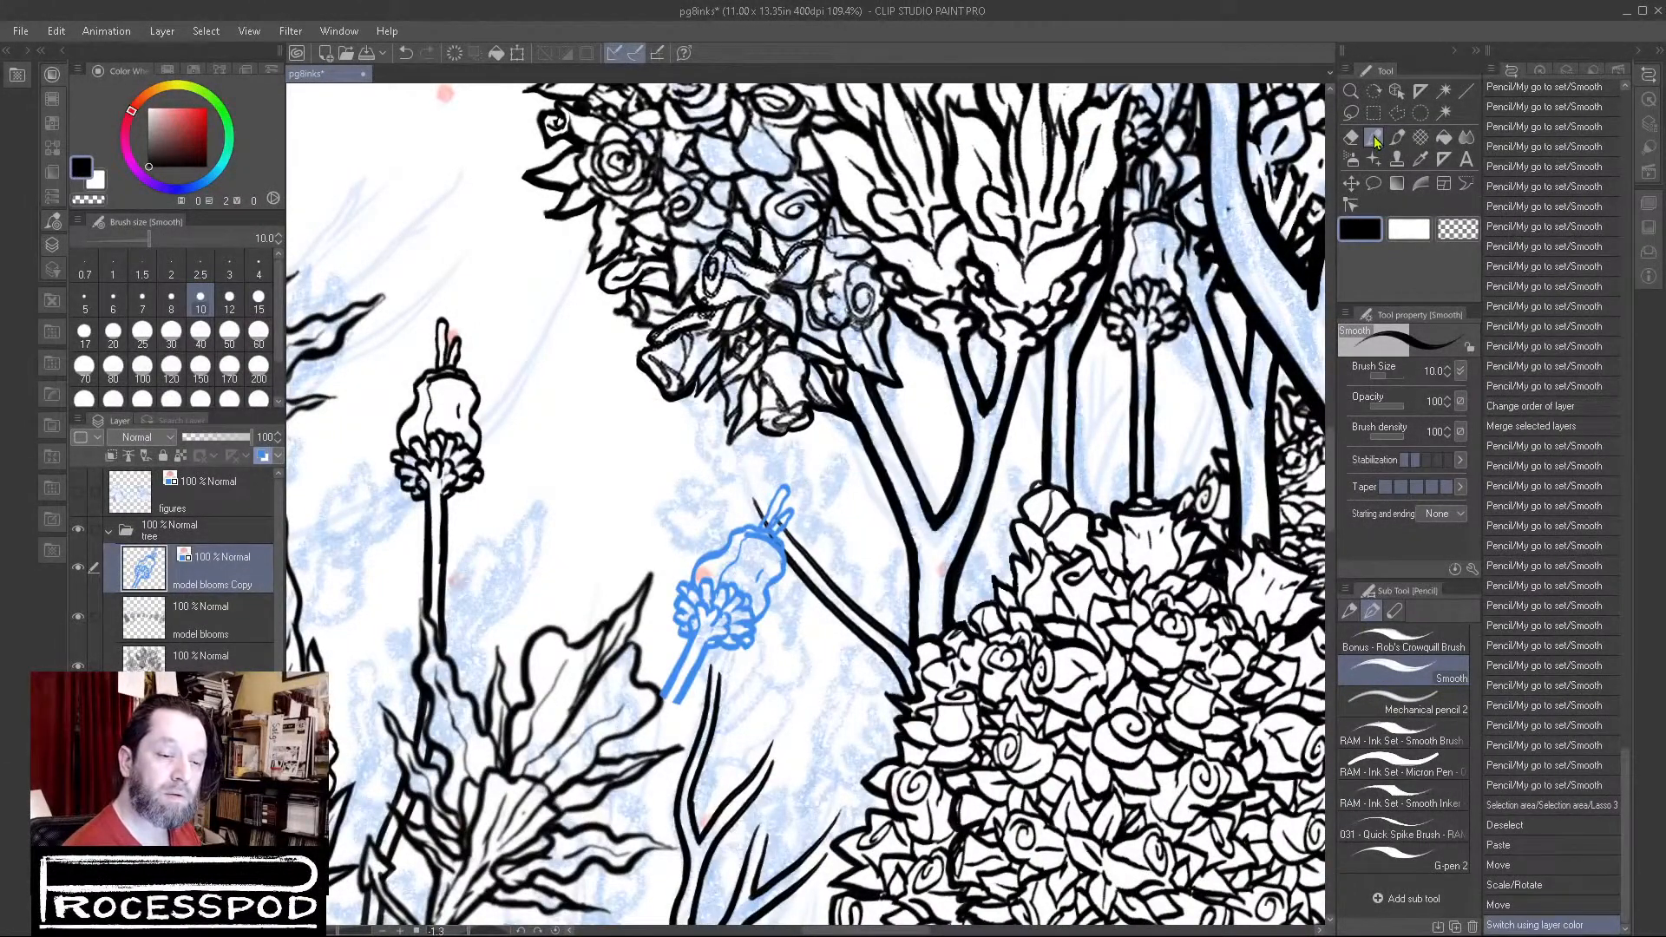
Step: Ink the pasted bud's stem as two lines continuing below the leafy bloom into the branch underneath
{"action": "mouse_move", "coordinate": [657, 697]}
{"action": "left_mouse_down"}
{"action": "mouse_move", "coordinate": [812, 355]}
{"action": "mouse_move", "coordinate": [769, 416]}
{"action": "mouse_move", "coordinate": [818, 358]}
{"action": "mouse_move", "coordinate": [766, 422]}
{"action": "left_mouse_up"}
{"action": "mouse_move", "coordinate": [772, 413]}
{"action": "left_mouse_down"}
{"action": "mouse_move", "coordinate": [812, 361]}
{"action": "mouse_move", "coordinate": [738, 427]}
{"action": "left_mouse_up"}
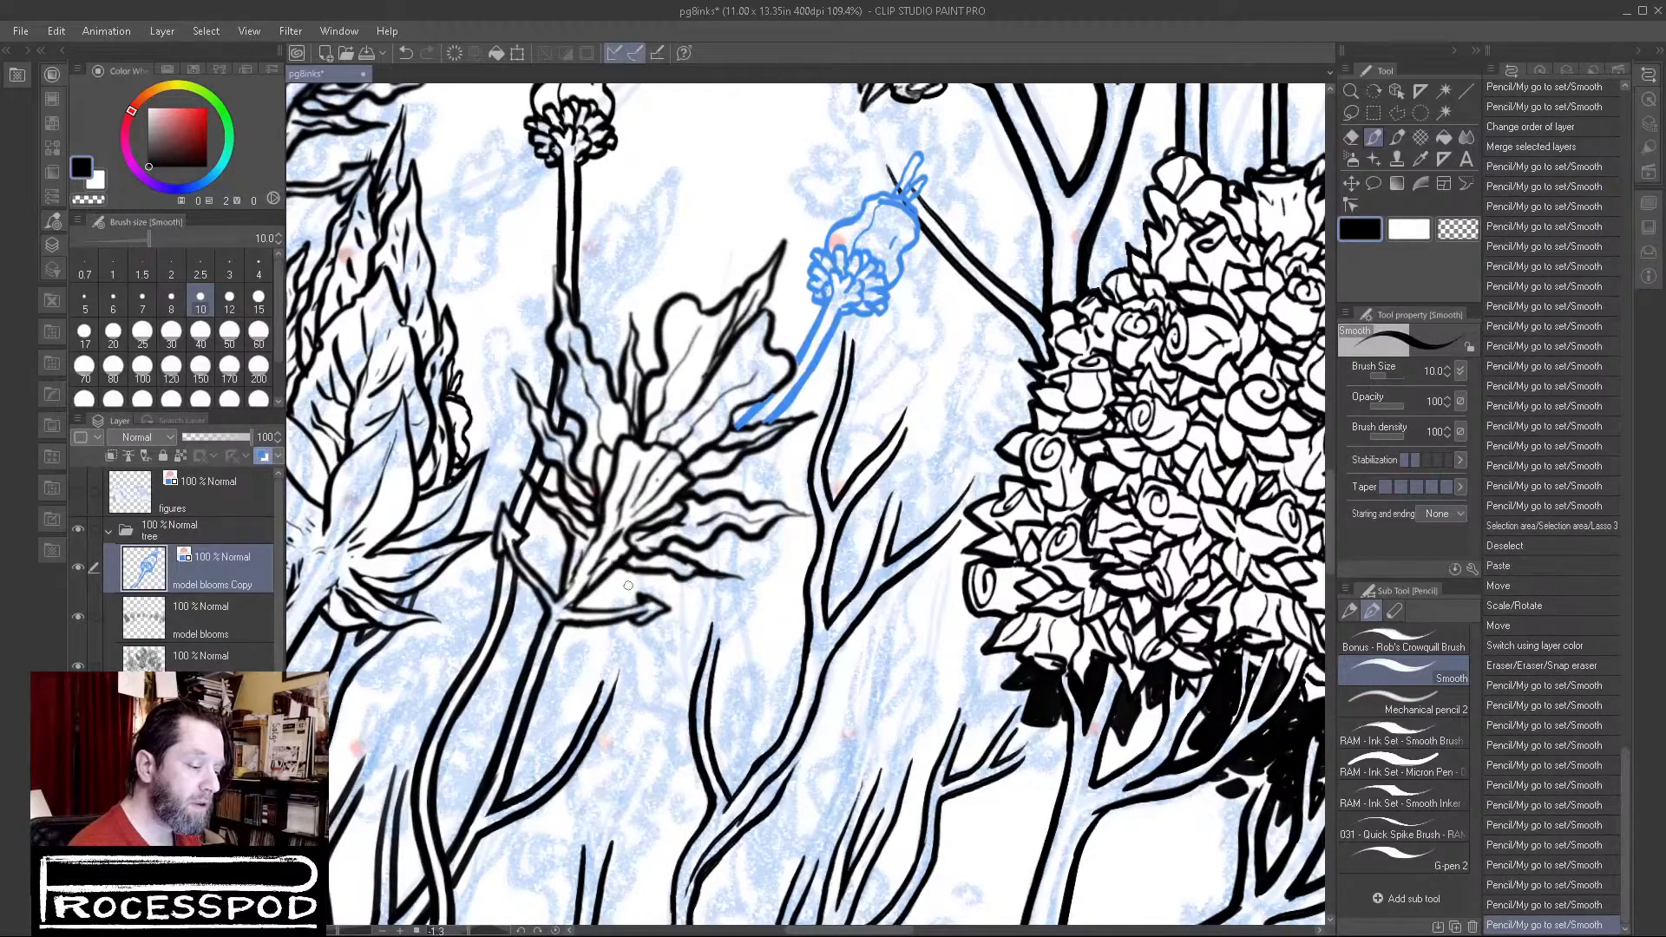
{"action": "mouse_move", "coordinate": [597, 688]}
{"action": "left_mouse_down"}
{"action": "mouse_move", "coordinate": [623, 618]}
{"action": "mouse_move", "coordinate": [596, 694]}
{"action": "left_mouse_up"}
{"action": "key", "text": "ctrl+z"}
{"action": "key", "text": "ctrl+z"}
{"action": "left_click_drag", "start_coordinate": [631, 623], "coordinate": [609, 705]}
{"action": "mouse_move", "coordinate": [633, 624]}
{"action": "left_mouse_down"}
{"action": "mouse_move", "coordinate": [613, 697]}
{"action": "mouse_move", "coordinate": [618, 676]}
{"action": "left_mouse_up"}
{"action": "mouse_move", "coordinate": [618, 610]}
{"action": "left_mouse_down"}
{"action": "mouse_move", "coordinate": [633, 569]}
{"action": "mouse_move", "coordinate": [620, 606]}
{"action": "left_mouse_up"}
{"action": "left_click_drag", "start_coordinate": [698, 483], "coordinate": [679, 512]}
{"action": "mouse_move", "coordinate": [652, 579]}
{"action": "left_mouse_down"}
{"action": "mouse_move", "coordinate": [622, 605]}
{"action": "mouse_move", "coordinate": [635, 581]}
{"action": "mouse_move", "coordinate": [640, 599]}
{"action": "mouse_move", "coordinate": [599, 716]}
{"action": "left_mouse_up"}
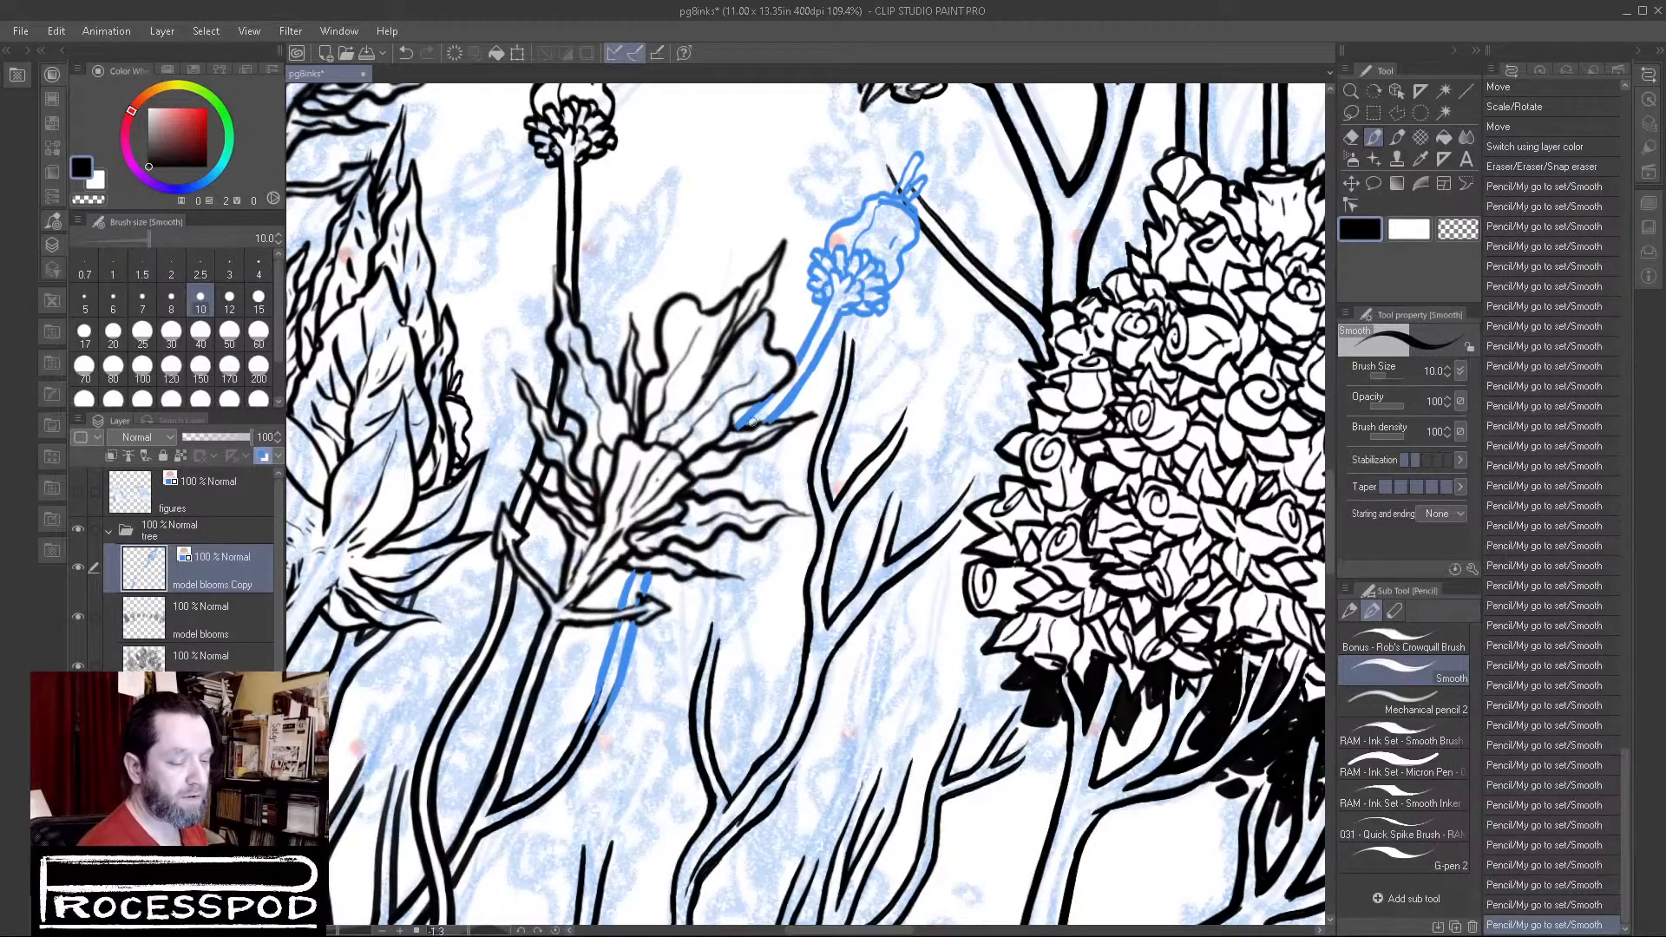
Step: Touch up the stem where it passes behind the leafy bloom and return the bud's layer to its original black color
{"action": "mouse_move", "coordinate": [622, 678]}
{"action": "left_mouse_down"}
{"action": "mouse_move", "coordinate": [606, 716]}
{"action": "mouse_move", "coordinate": [596, 705]}
{"action": "left_mouse_up"}
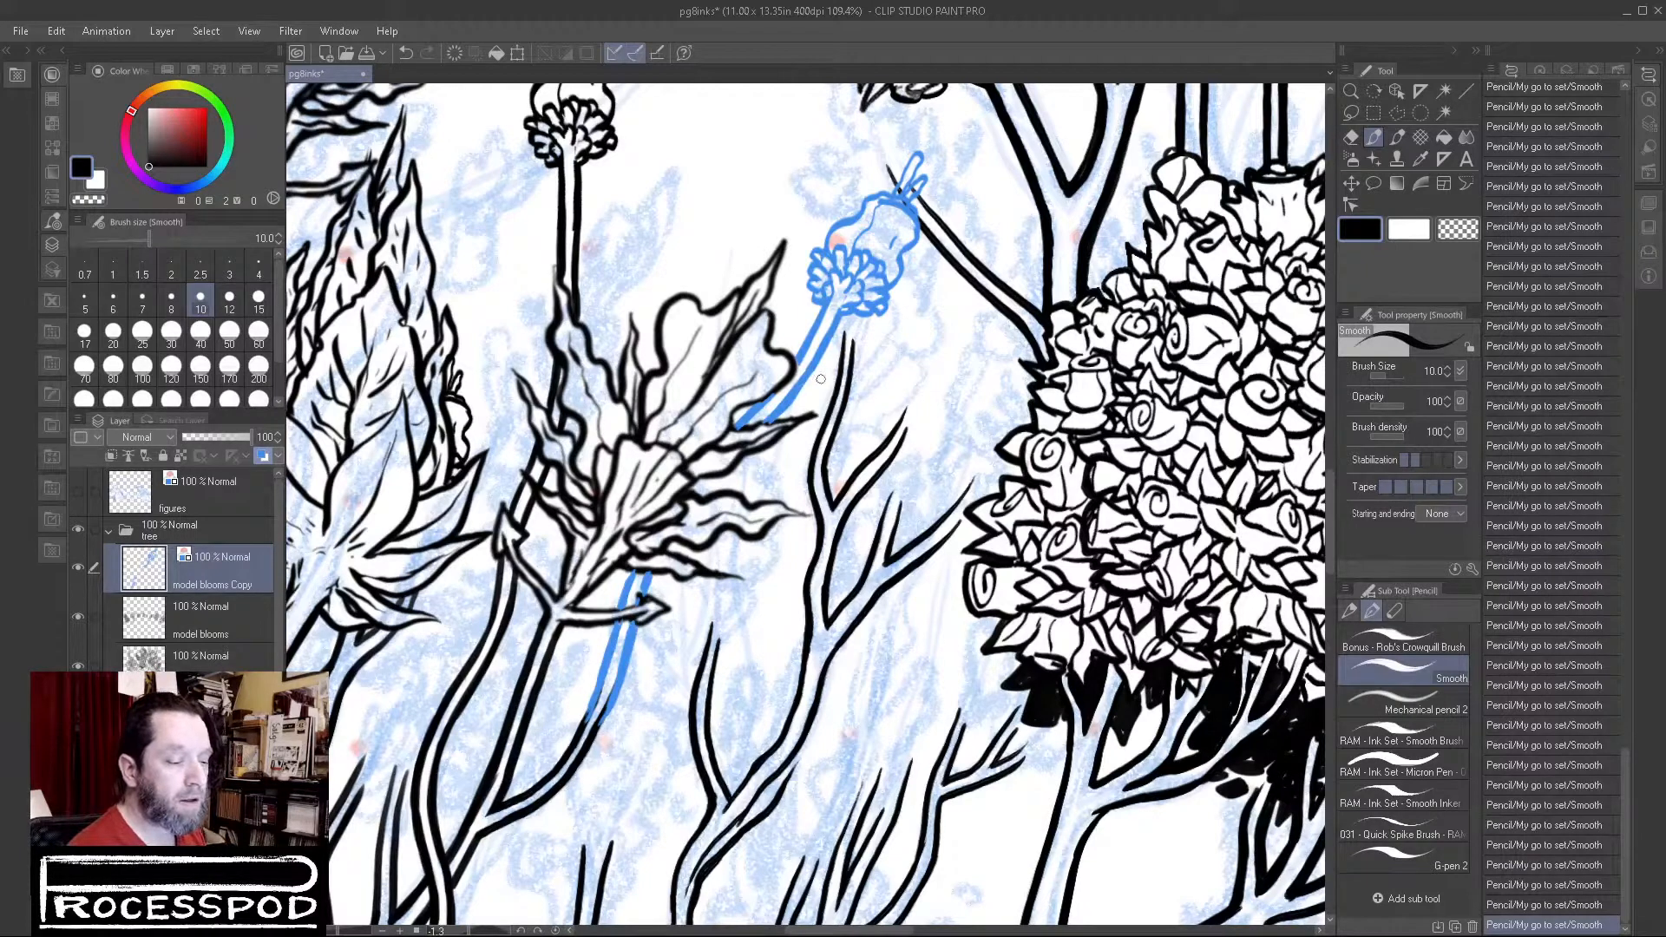
{"action": "left_click_drag", "start_coordinate": [715, 476], "coordinate": [700, 493]}
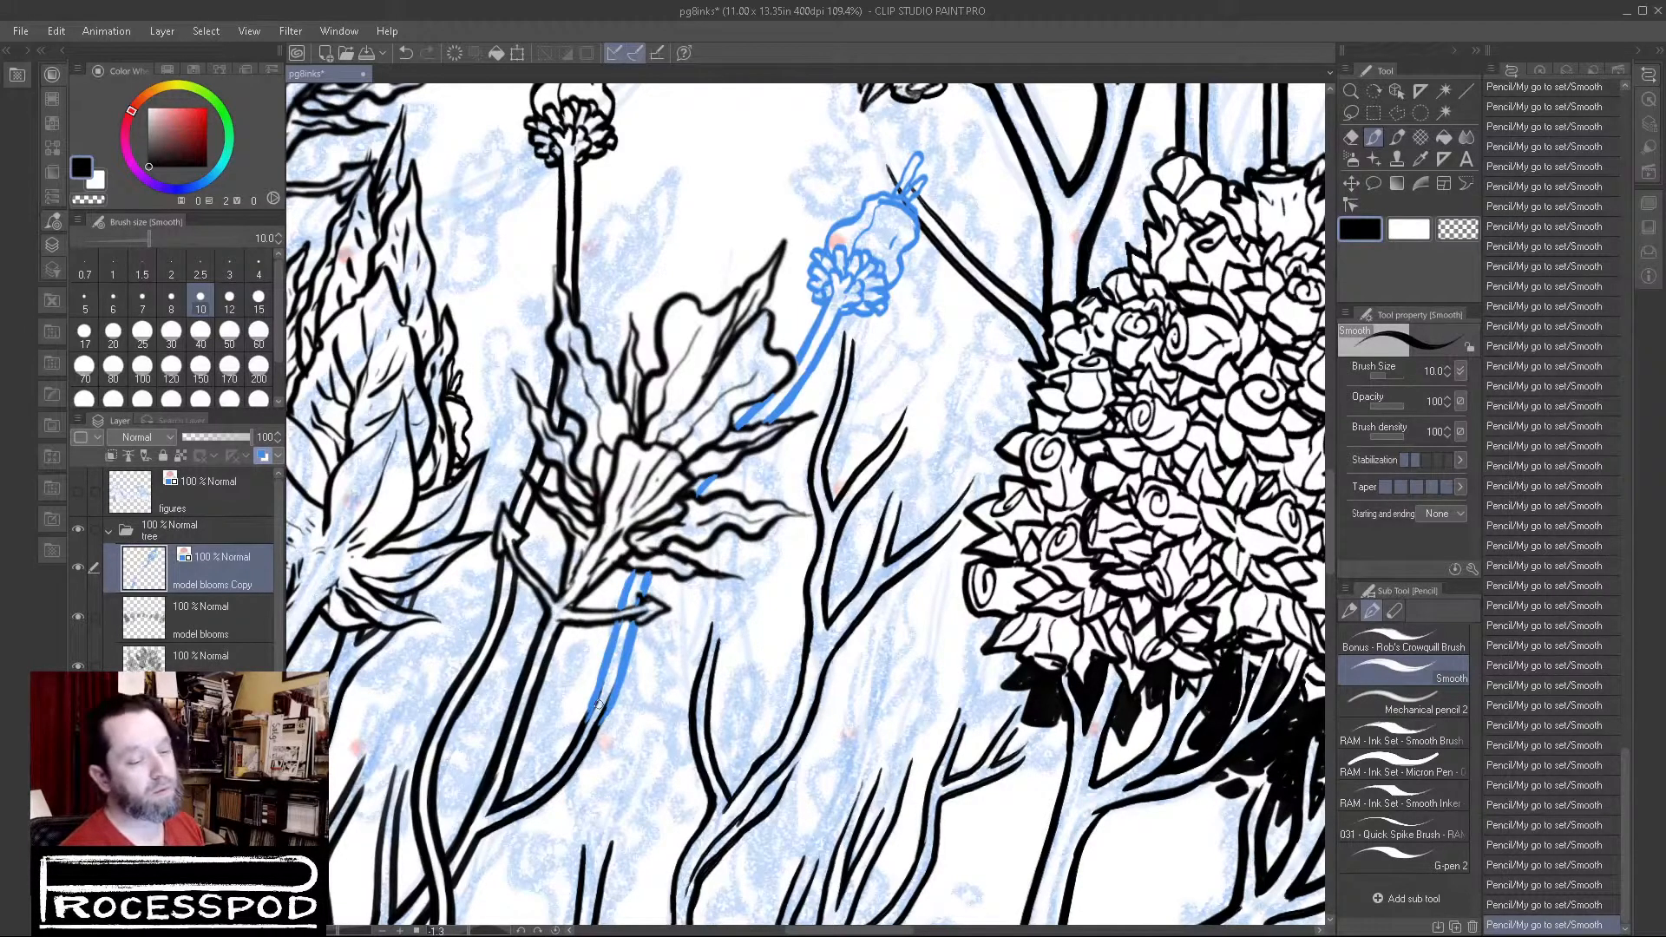
{"action": "left_click", "coordinate": [262, 456]}
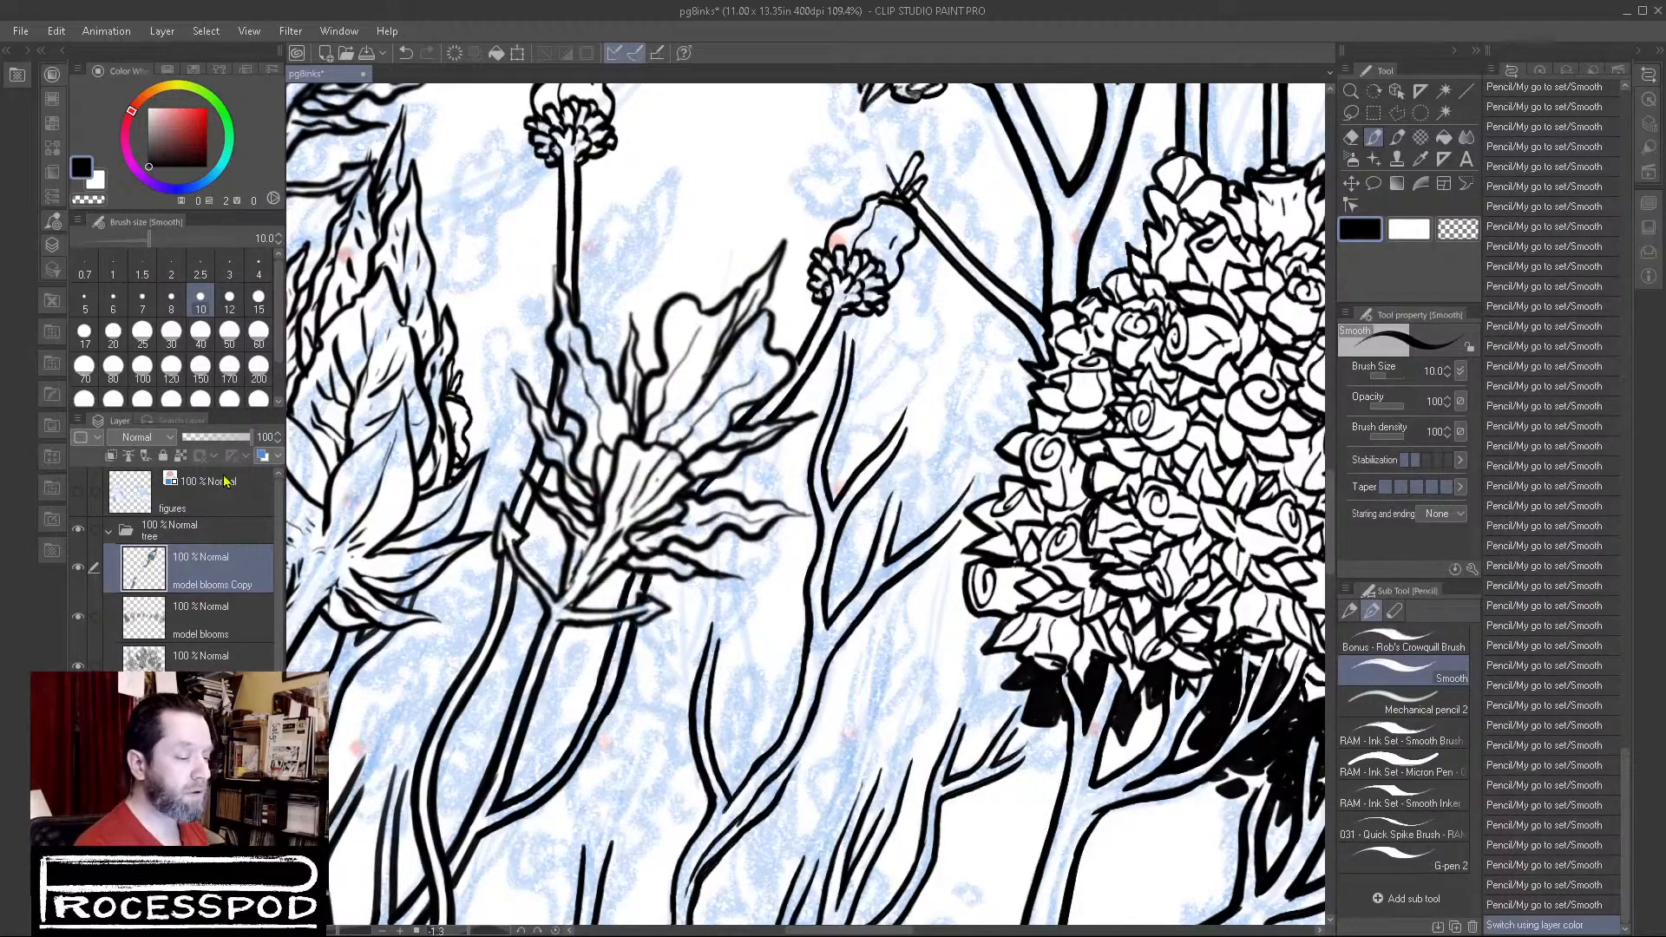
{"action": "left_click_drag", "start_coordinate": [801, 361], "coordinate": [750, 415]}
Step: Erase the overlapping lines where the pasted bud's tip crosses the end of the neighboring bare twig
{"action": "left_click_drag", "start_coordinate": [935, 309], "coordinate": [782, 548]}
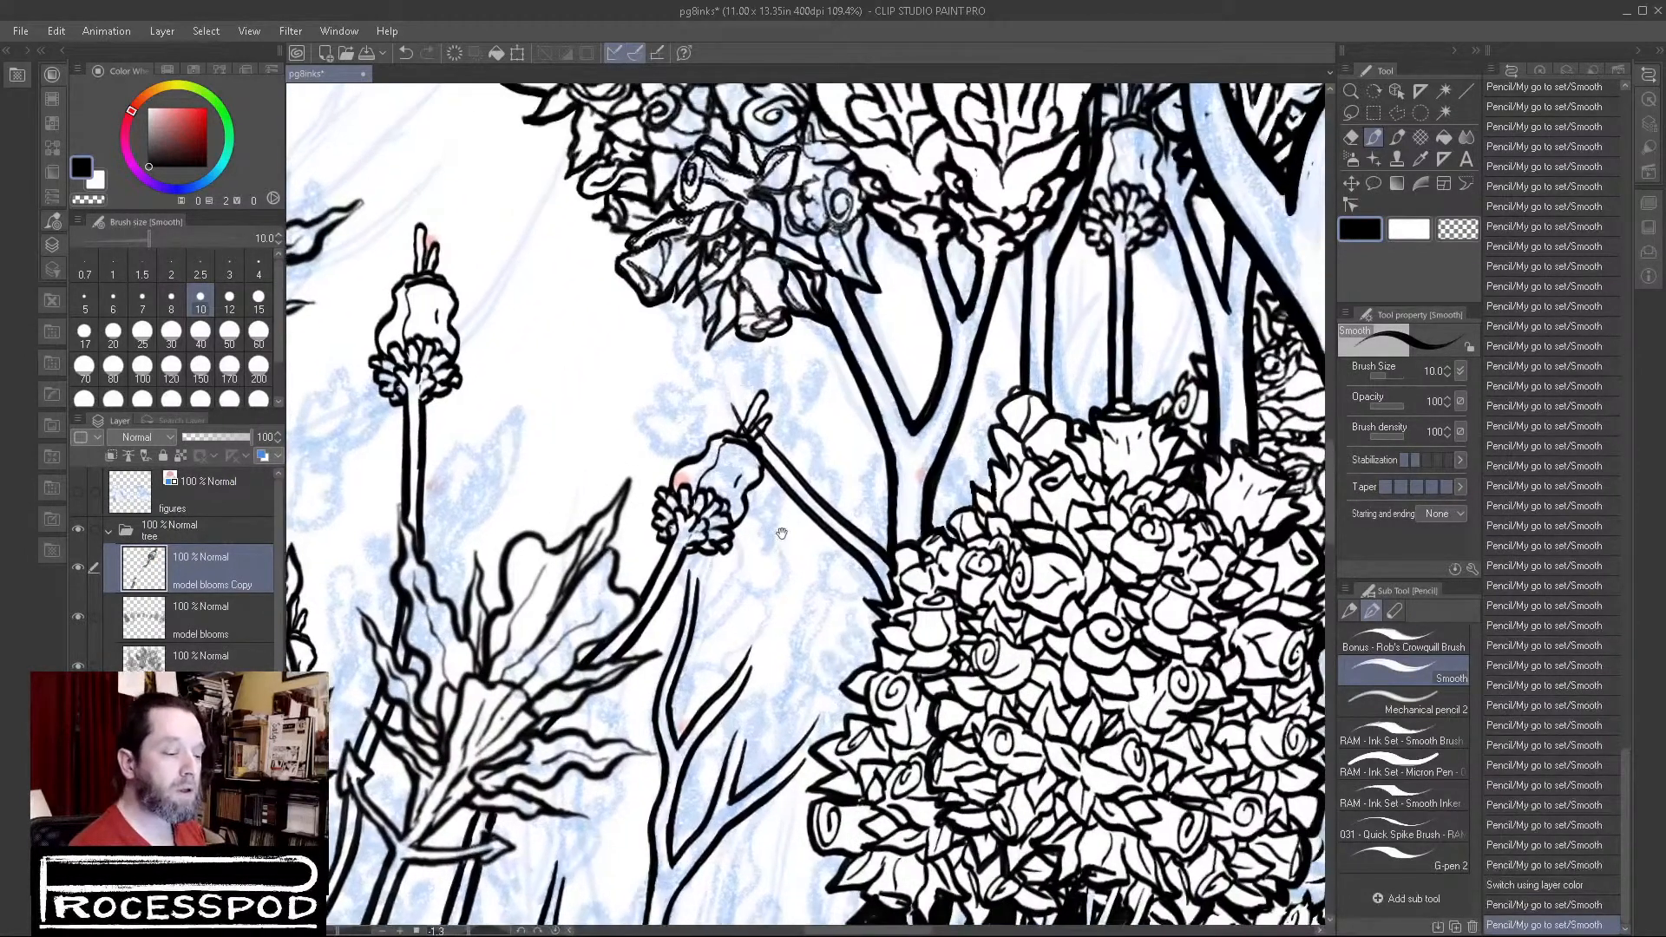
{"action": "left_click_drag", "start_coordinate": [739, 408], "coordinate": [764, 450]}
{"action": "key", "text": "ctrl+z"}
{"action": "key", "text": "ctrl+z"}
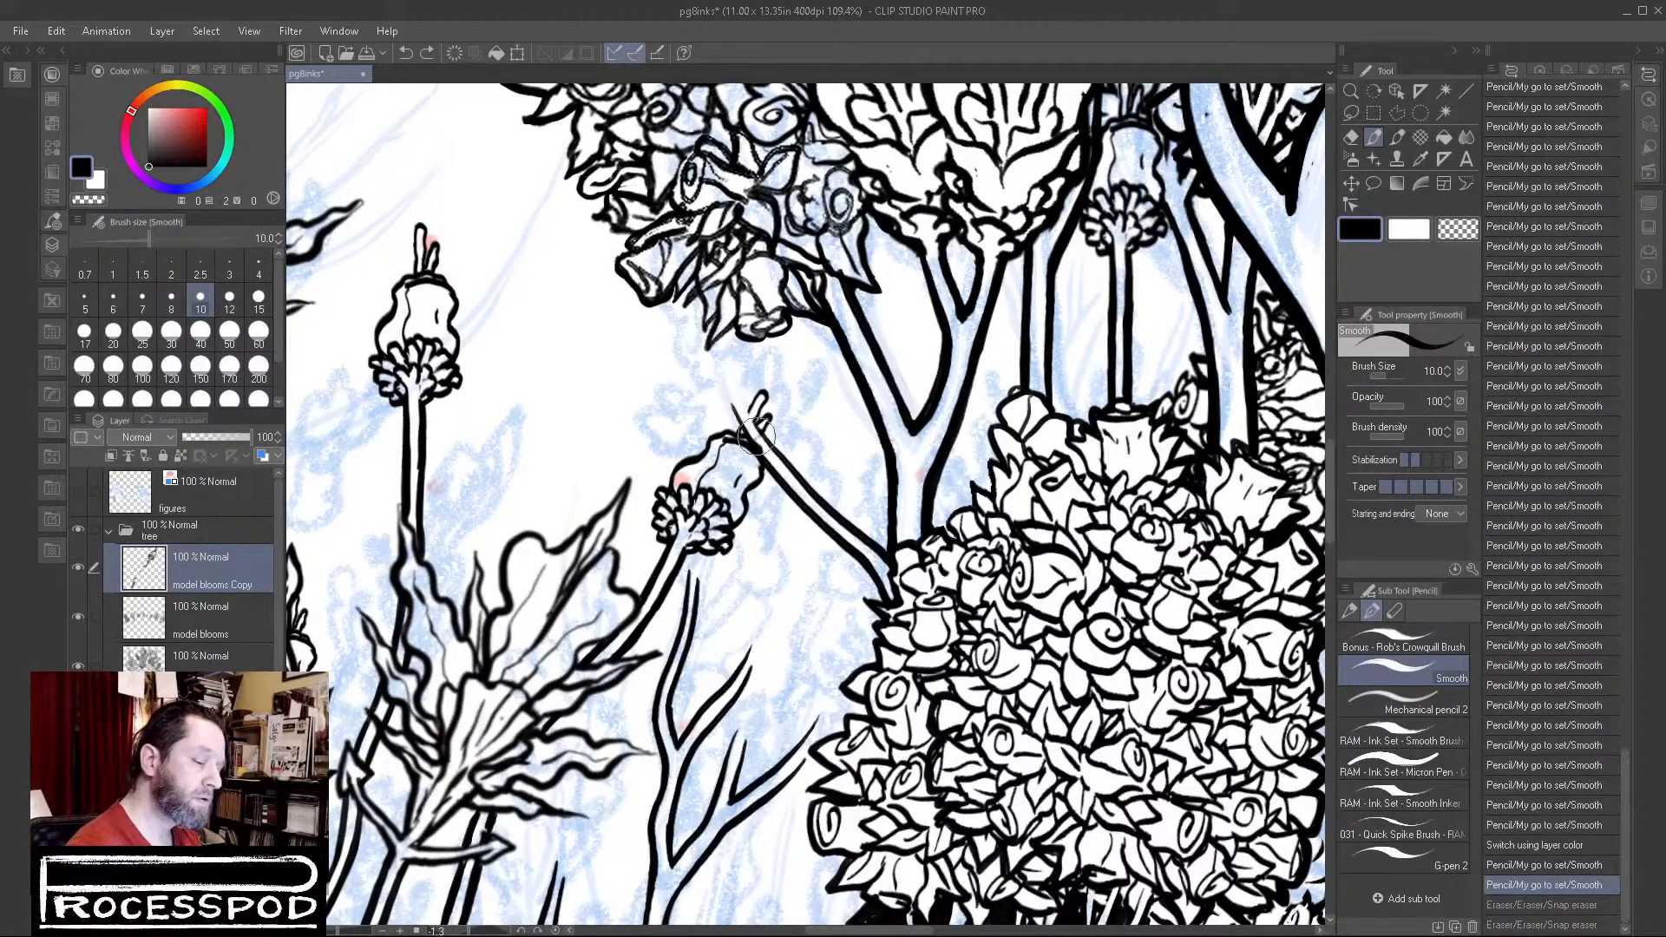
{"action": "key", "text": "ctrl+y"}
{"action": "key", "text": "ctrl+y"}
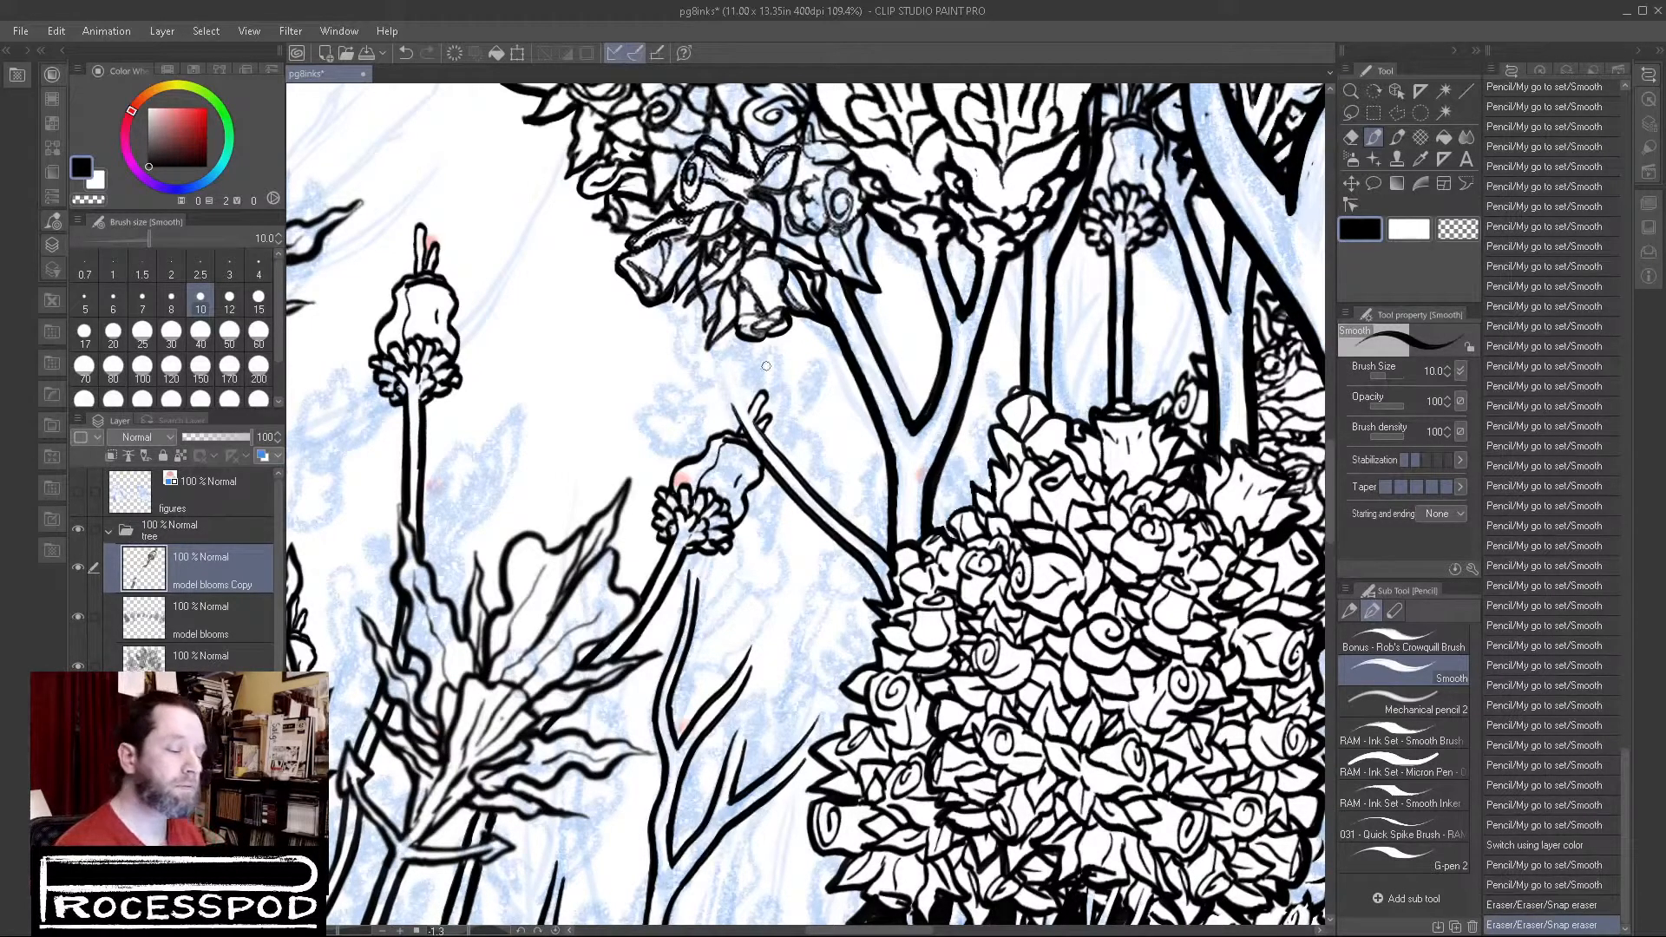
Step: Ink small knobs at the end of the bare twig above the pasted bud and clean the twig's interior with white
{"action": "mouse_move", "coordinate": [724, 400]}
{"action": "left_mouse_down"}
{"action": "mouse_move", "coordinate": [734, 415]}
{"action": "mouse_move", "coordinate": [734, 395]}
{"action": "mouse_move", "coordinate": [751, 401]}
{"action": "left_mouse_up"}
{"action": "left_click_drag", "start_coordinate": [750, 397], "coordinate": [786, 461]}
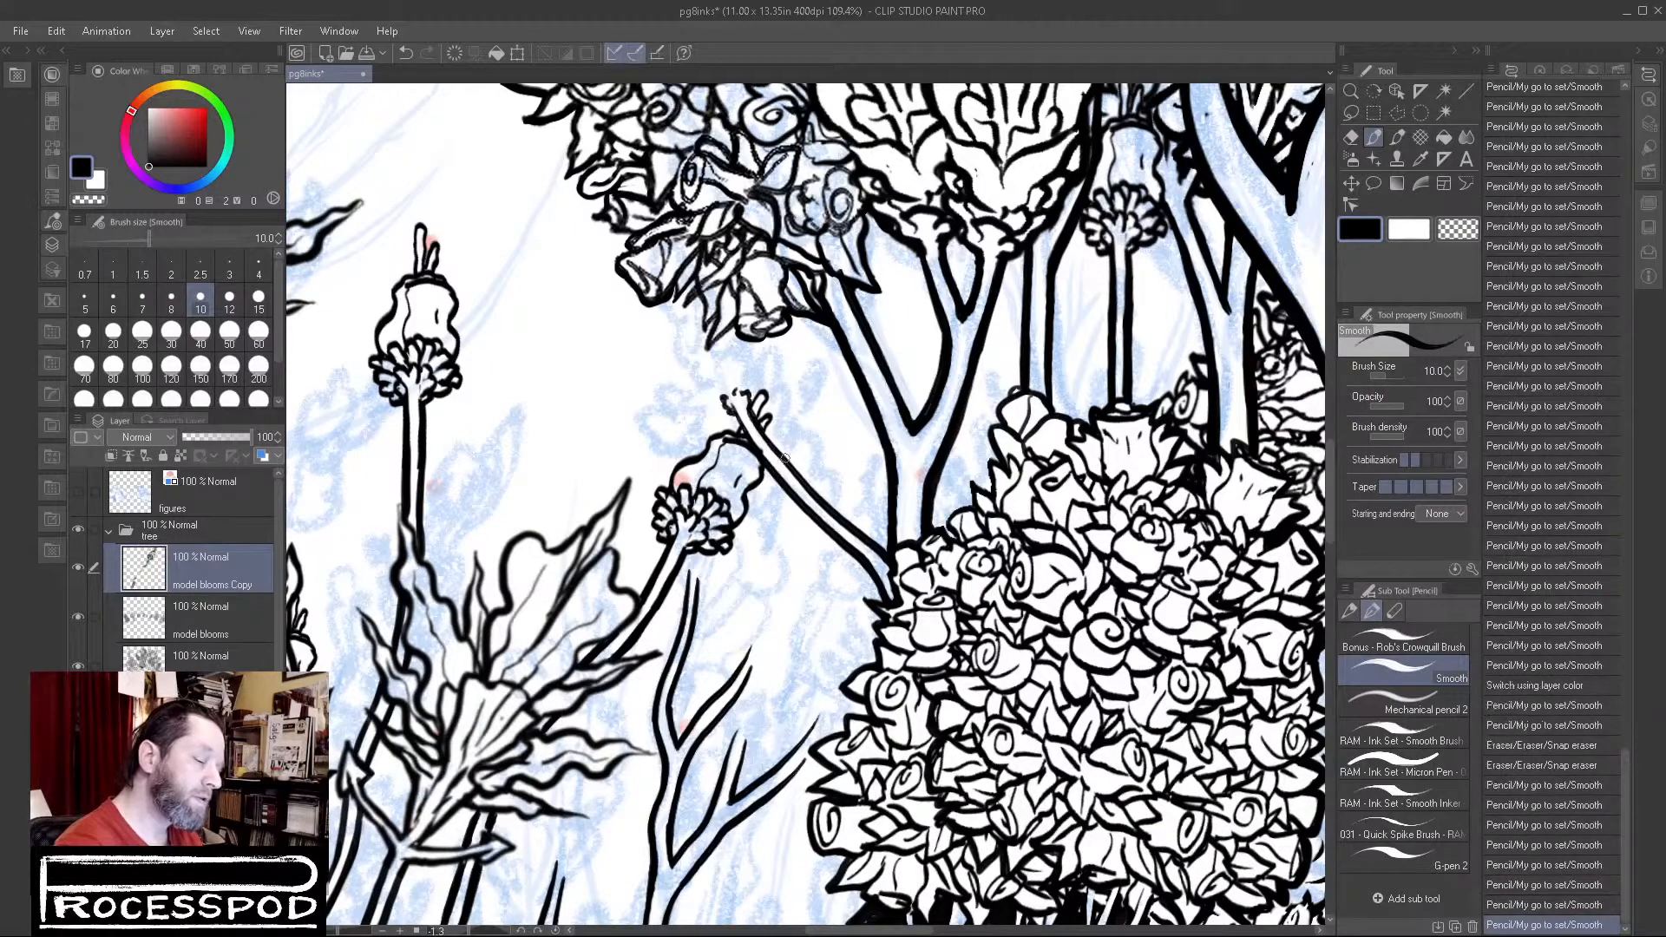
{"action": "left_click_drag", "start_coordinate": [744, 402], "coordinate": [789, 465]}
{"action": "left_click", "coordinate": [1410, 230]}
{"action": "mouse_move", "coordinate": [742, 403]}
{"action": "left_mouse_down"}
{"action": "mouse_move", "coordinate": [775, 471]}
{"action": "mouse_move", "coordinate": [761, 447]}
{"action": "mouse_move", "coordinate": [864, 541]}
{"action": "mouse_move", "coordinate": [818, 512]}
{"action": "mouse_move", "coordinate": [865, 547]}
{"action": "left_mouse_up"}
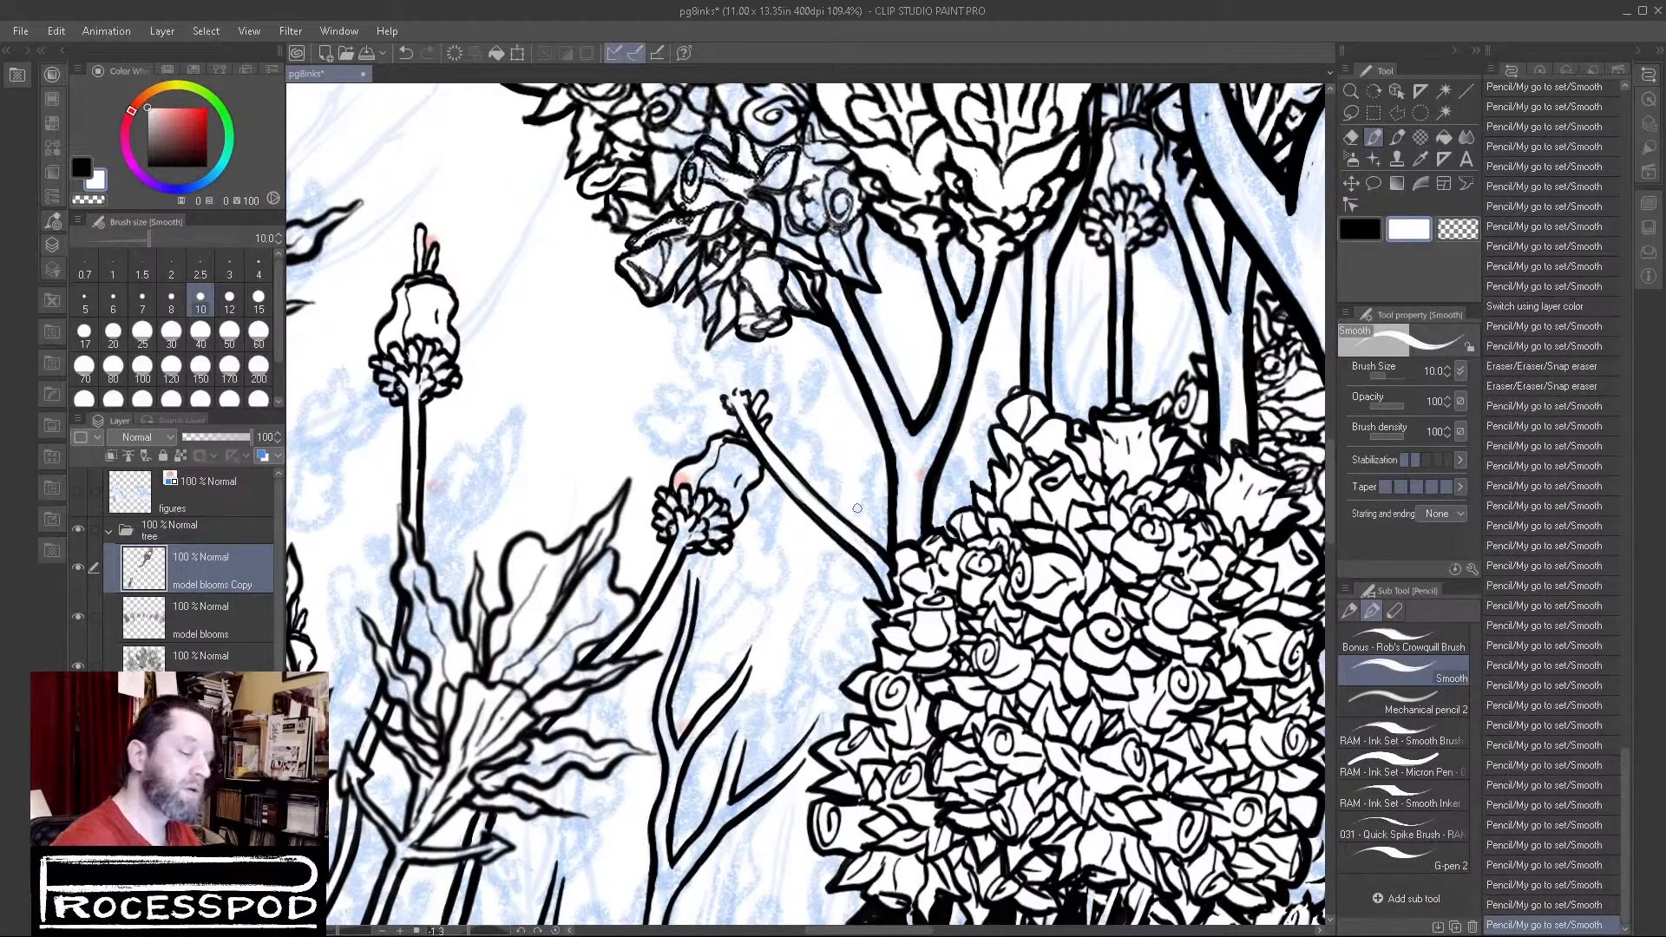
{"action": "key", "text": "x"}
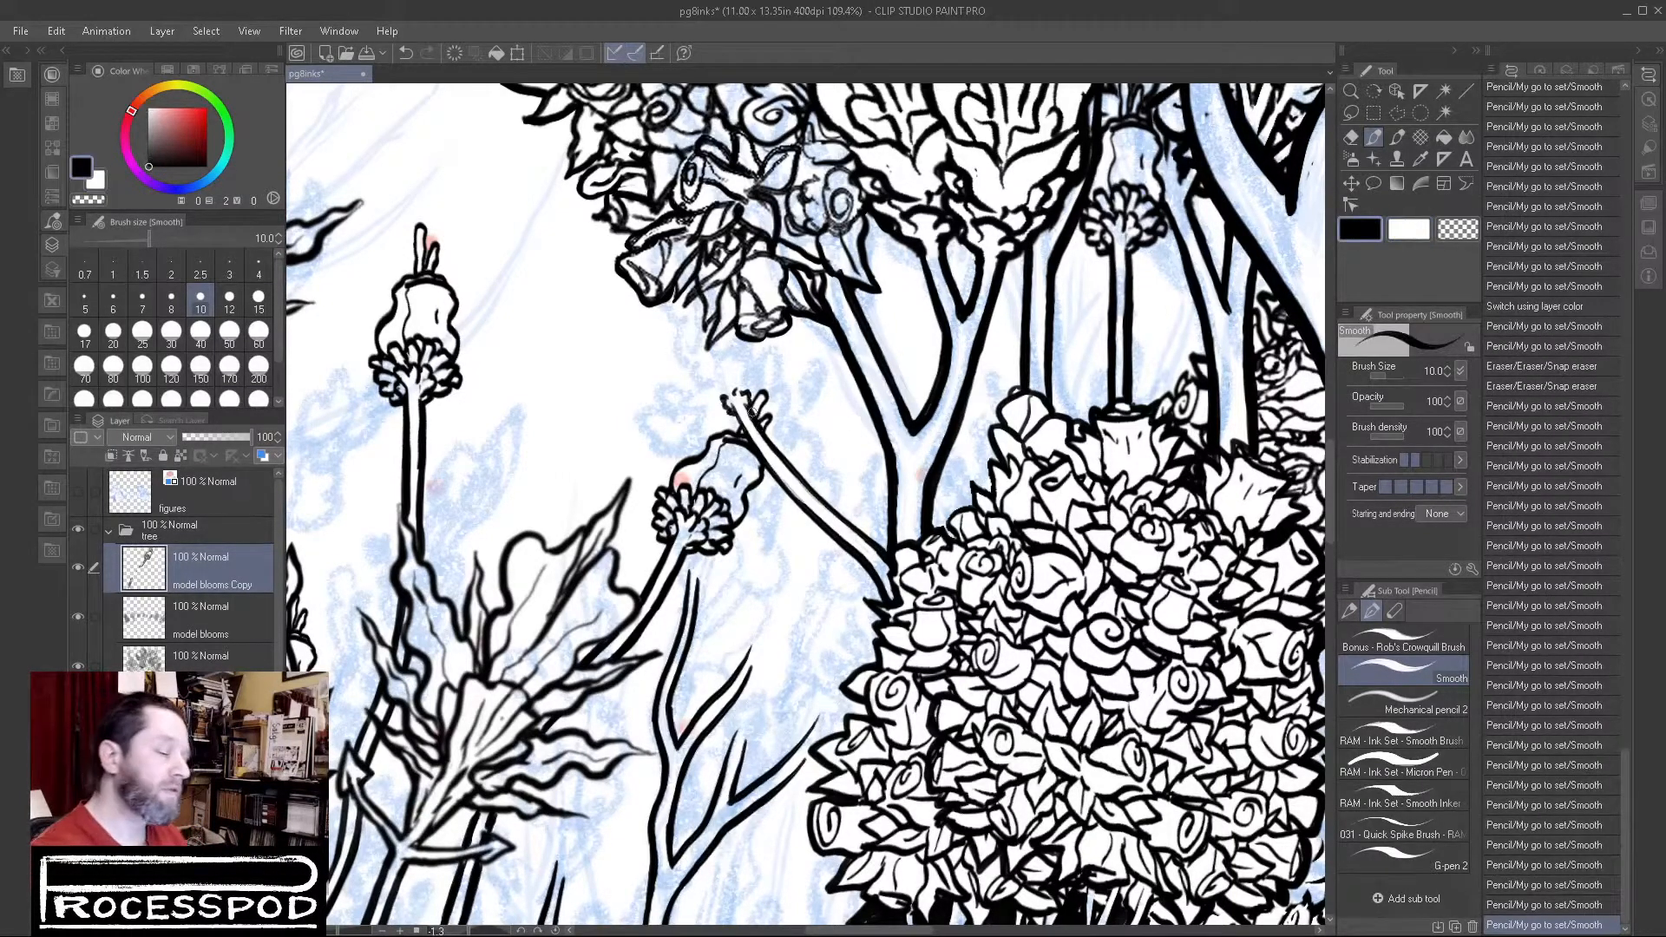
{"action": "left_click_drag", "start_coordinate": [774, 444], "coordinate": [857, 535]}
{"action": "key", "text": "ctrl+z"}
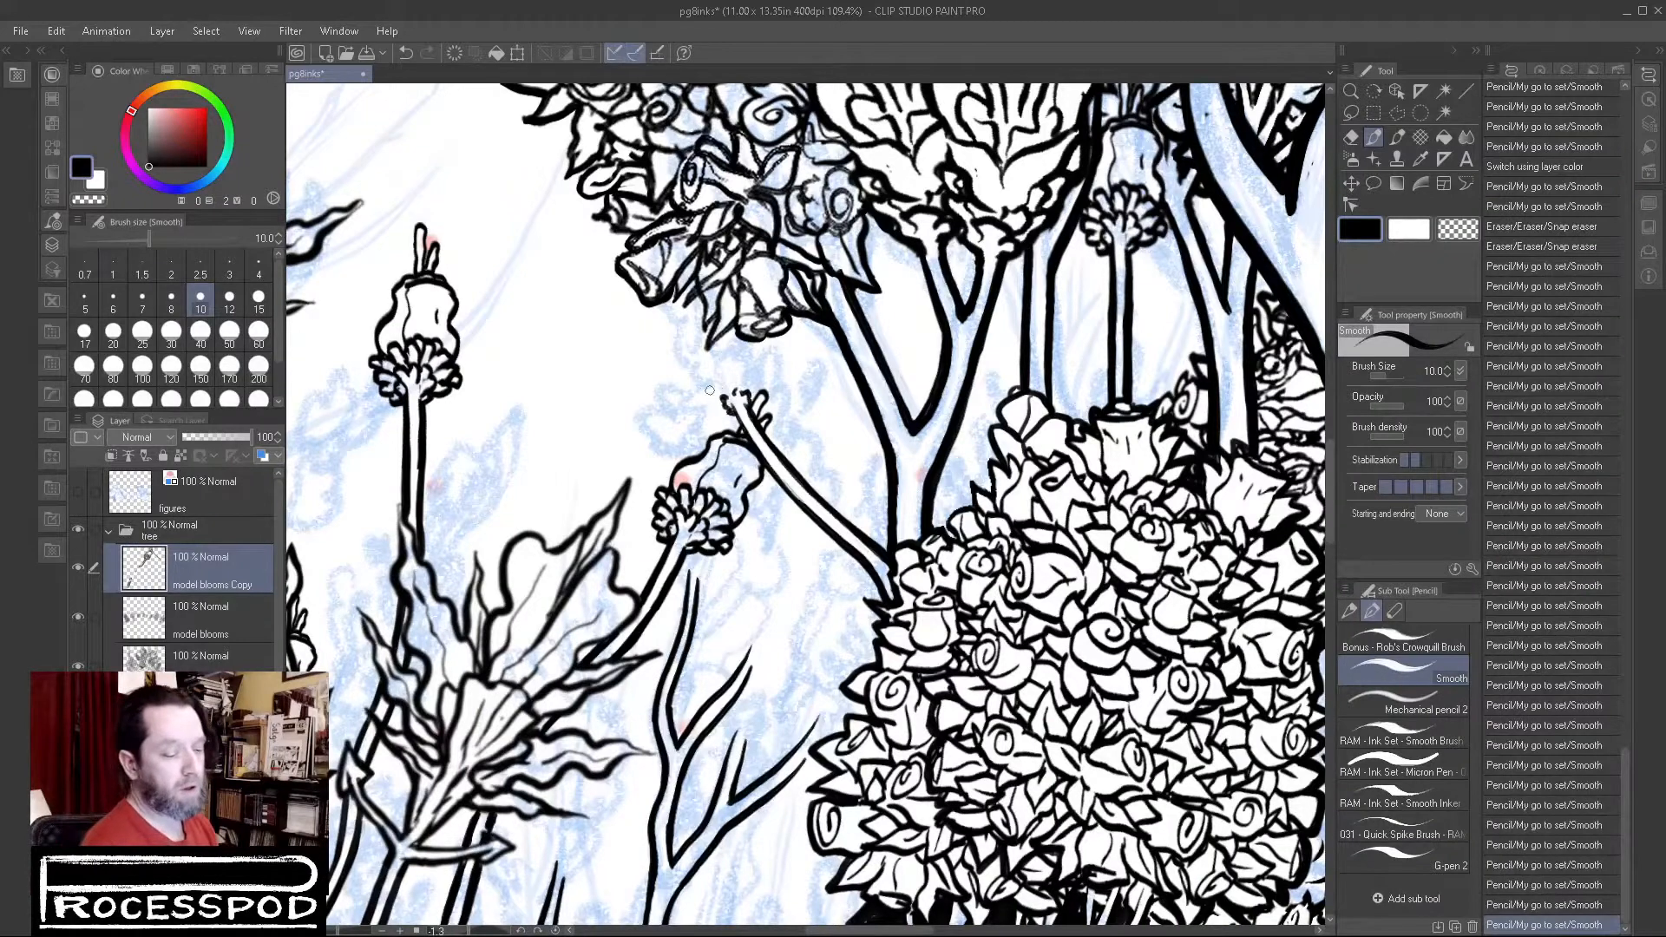
Step: Ink a ring of small rounded petals around the tip of the twig above the pasted bud
{"action": "mouse_move", "coordinate": [710, 396]}
{"action": "left_mouse_down"}
{"action": "mouse_move", "coordinate": [691, 404]}
{"action": "mouse_move", "coordinate": [731, 409]}
{"action": "mouse_move", "coordinate": [715, 424]}
{"action": "mouse_move", "coordinate": [731, 425]}
{"action": "left_mouse_up"}
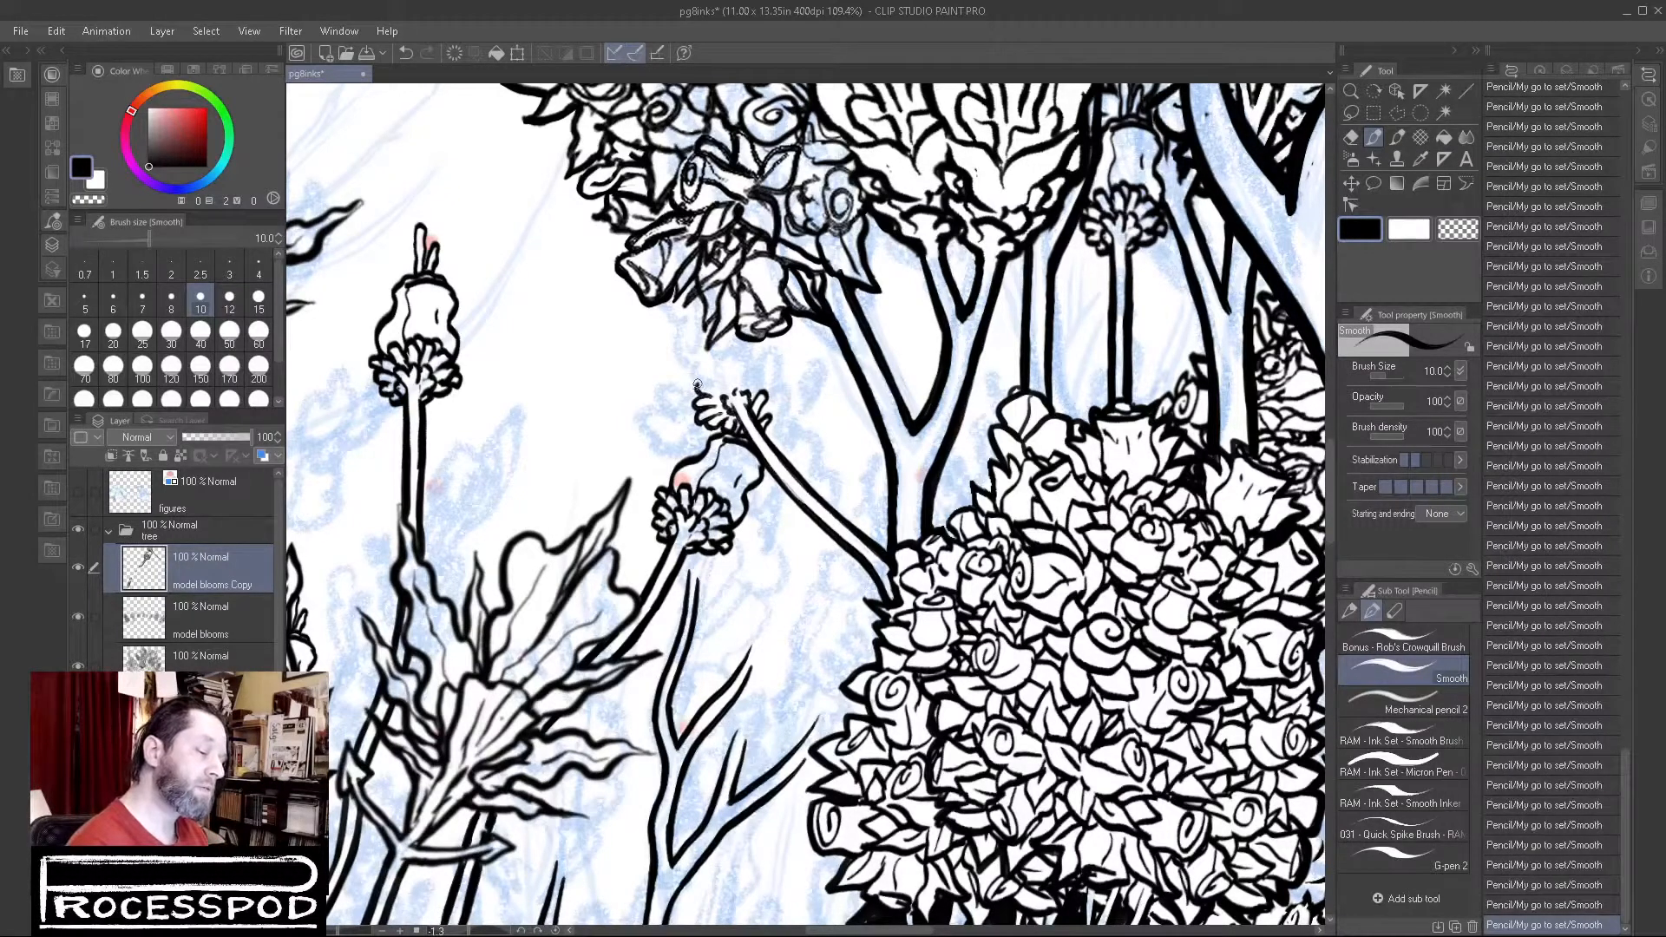
{"action": "left_click_drag", "start_coordinate": [703, 373], "coordinate": [728, 375]}
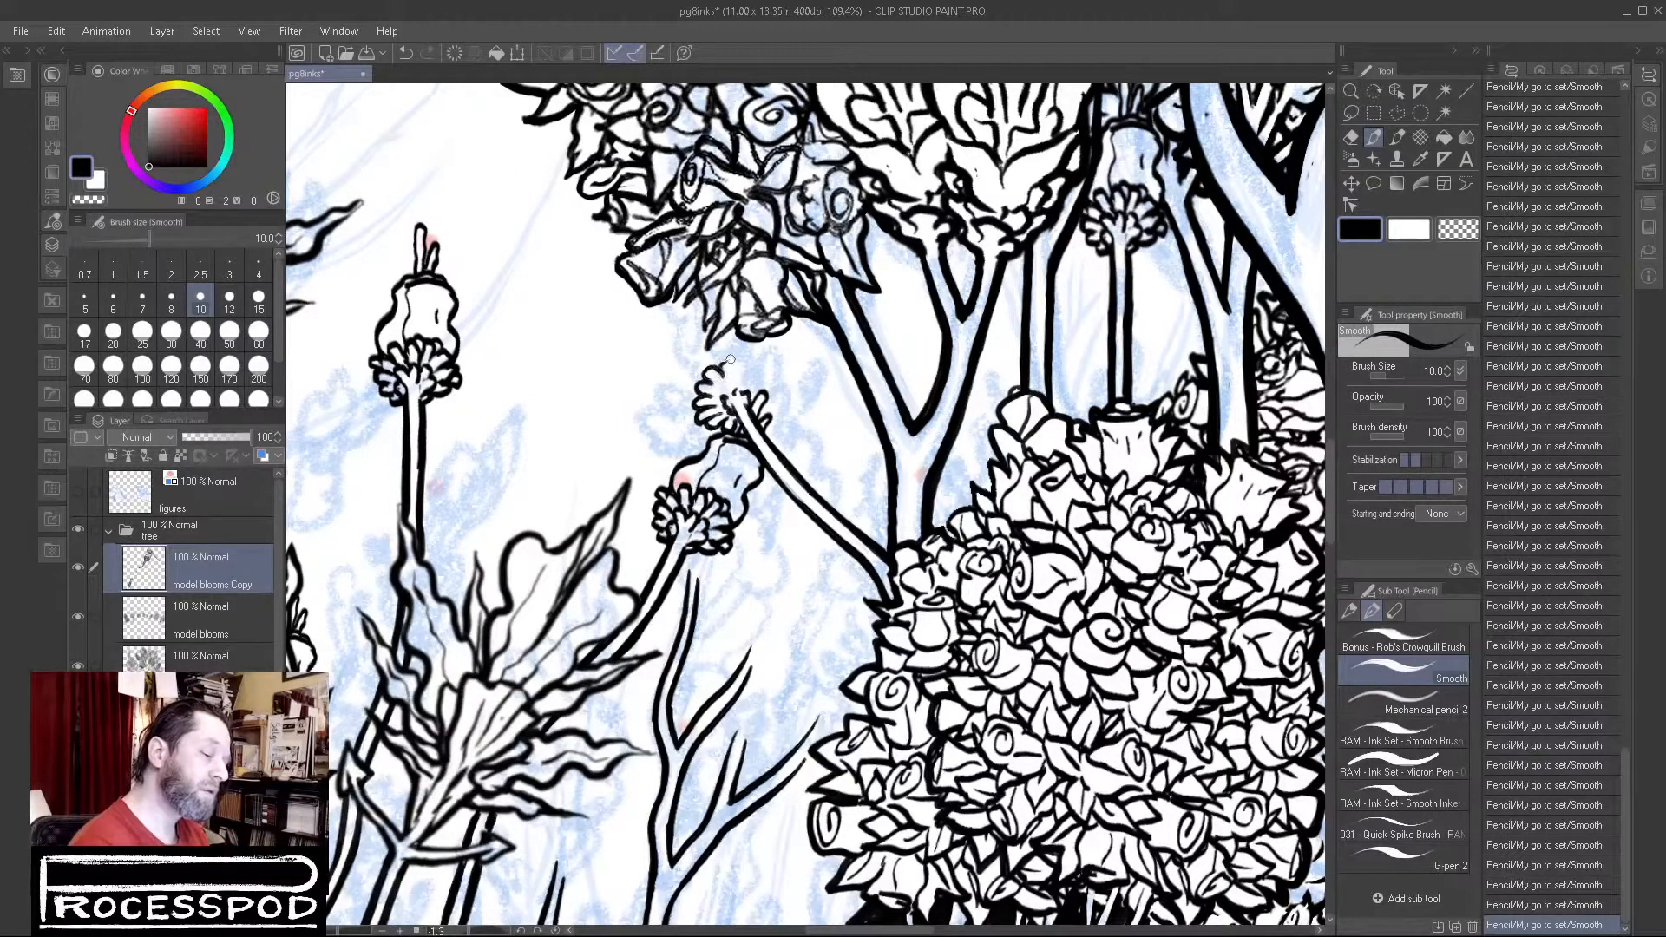
{"action": "left_click_drag", "start_coordinate": [747, 362], "coordinate": [773, 380]}
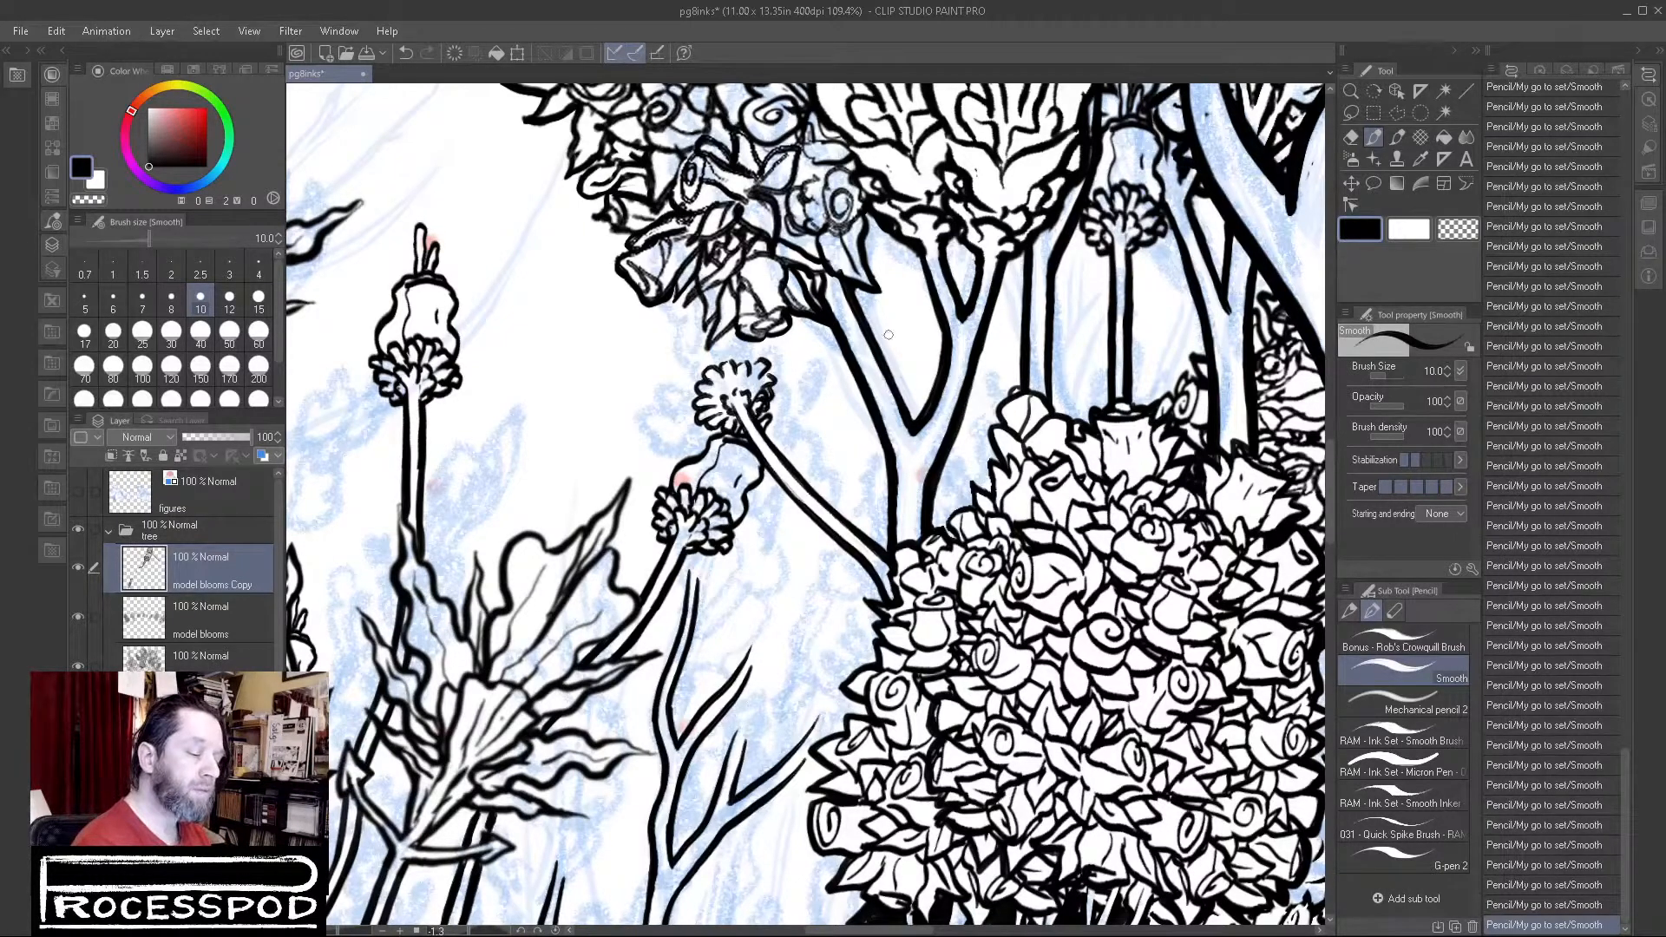
{"action": "key", "text": "c"}
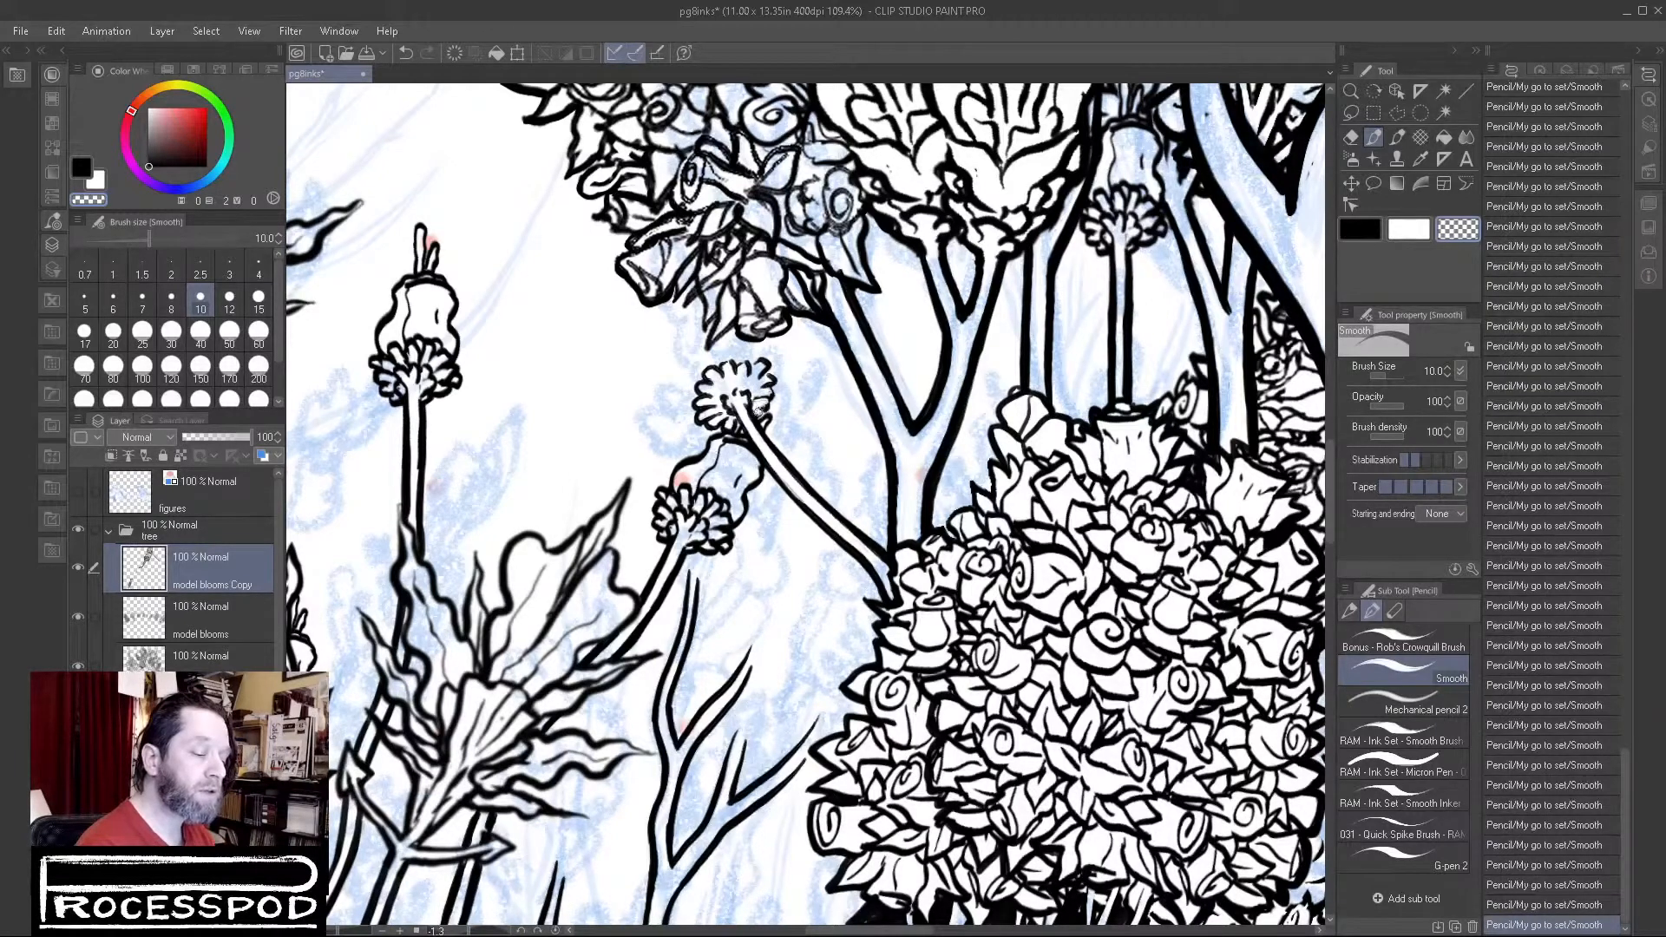
{"action": "key", "text": "c"}
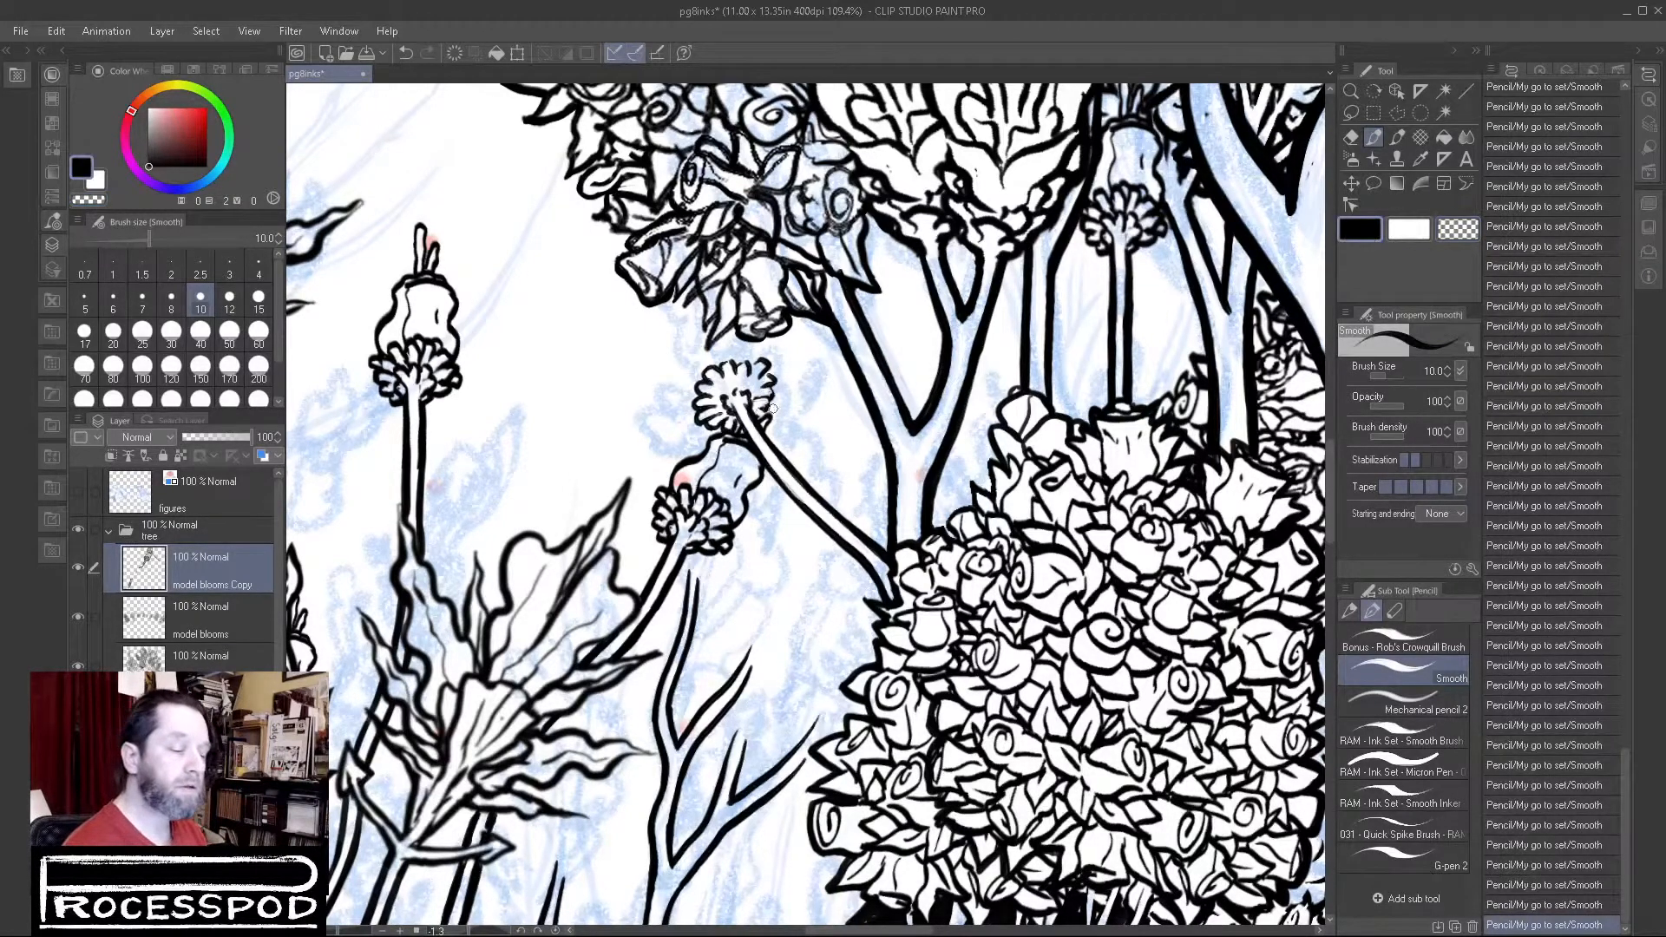
{"action": "left_click_drag", "start_coordinate": [766, 408], "coordinate": [764, 365]}
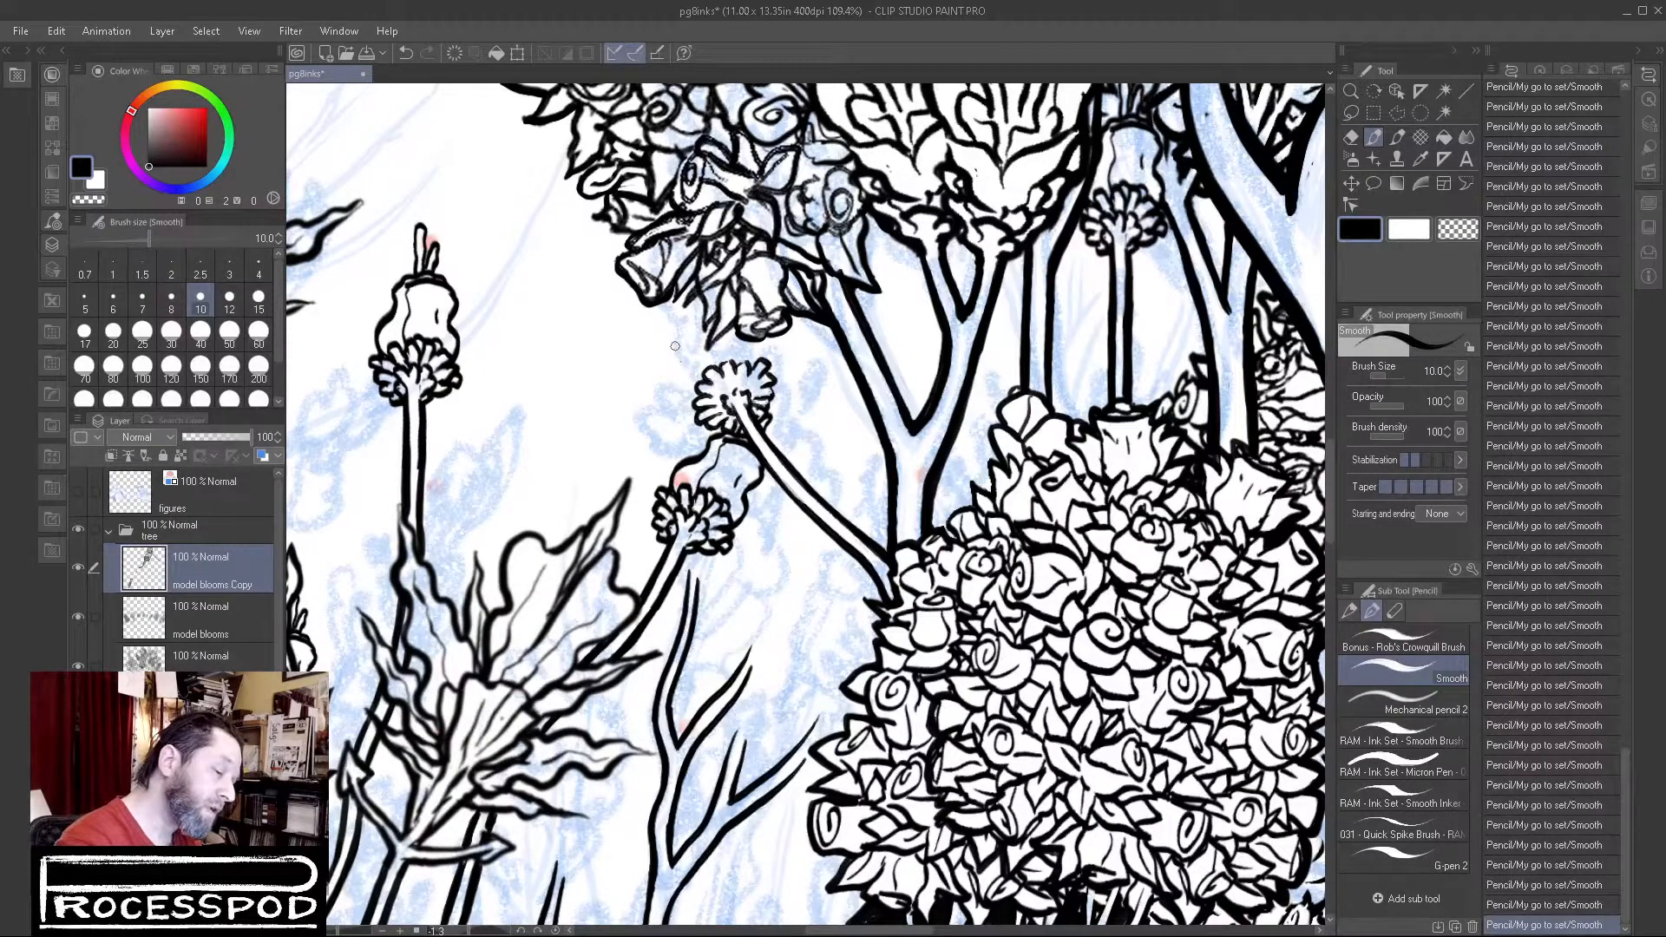
Step: Ink the bulb-shaped body above the new petal ring up to the hanging bloom cluster, trimming its edge with transparent color
{"action": "mouse_move", "coordinate": [674, 341]}
{"action": "left_mouse_down"}
{"action": "mouse_move", "coordinate": [692, 398]}
{"action": "mouse_move", "coordinate": [684, 319]}
{"action": "mouse_move", "coordinate": [706, 314]}
{"action": "mouse_move", "coordinate": [722, 368]}
{"action": "left_mouse_up"}
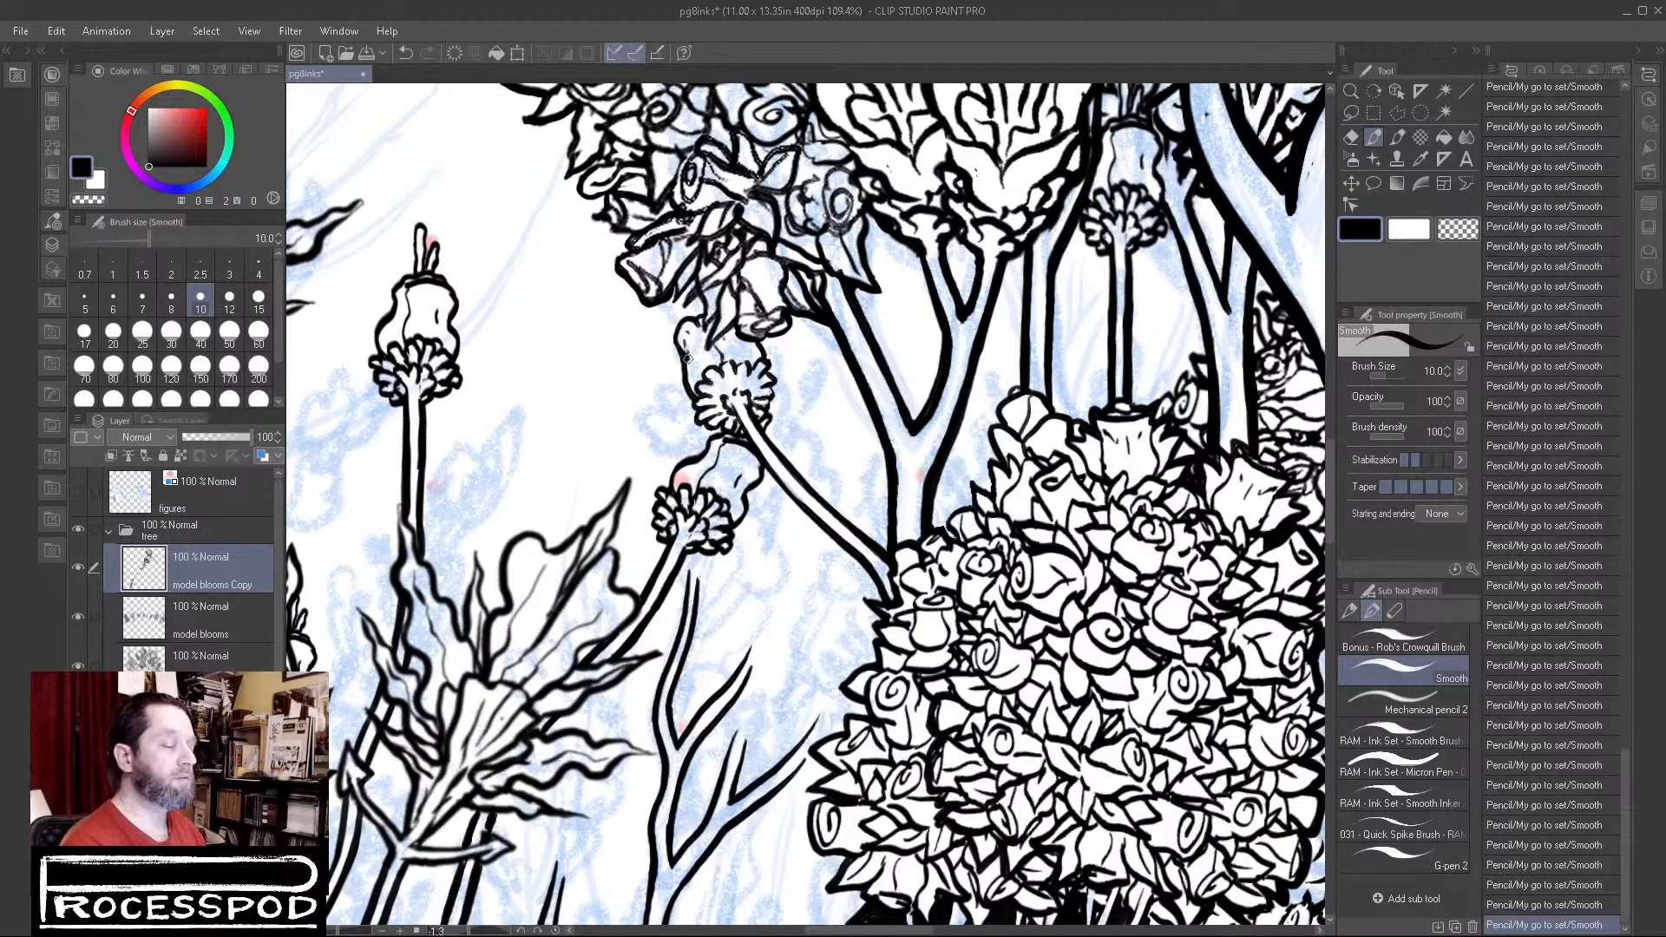
{"action": "left_click", "coordinate": [1465, 231]}
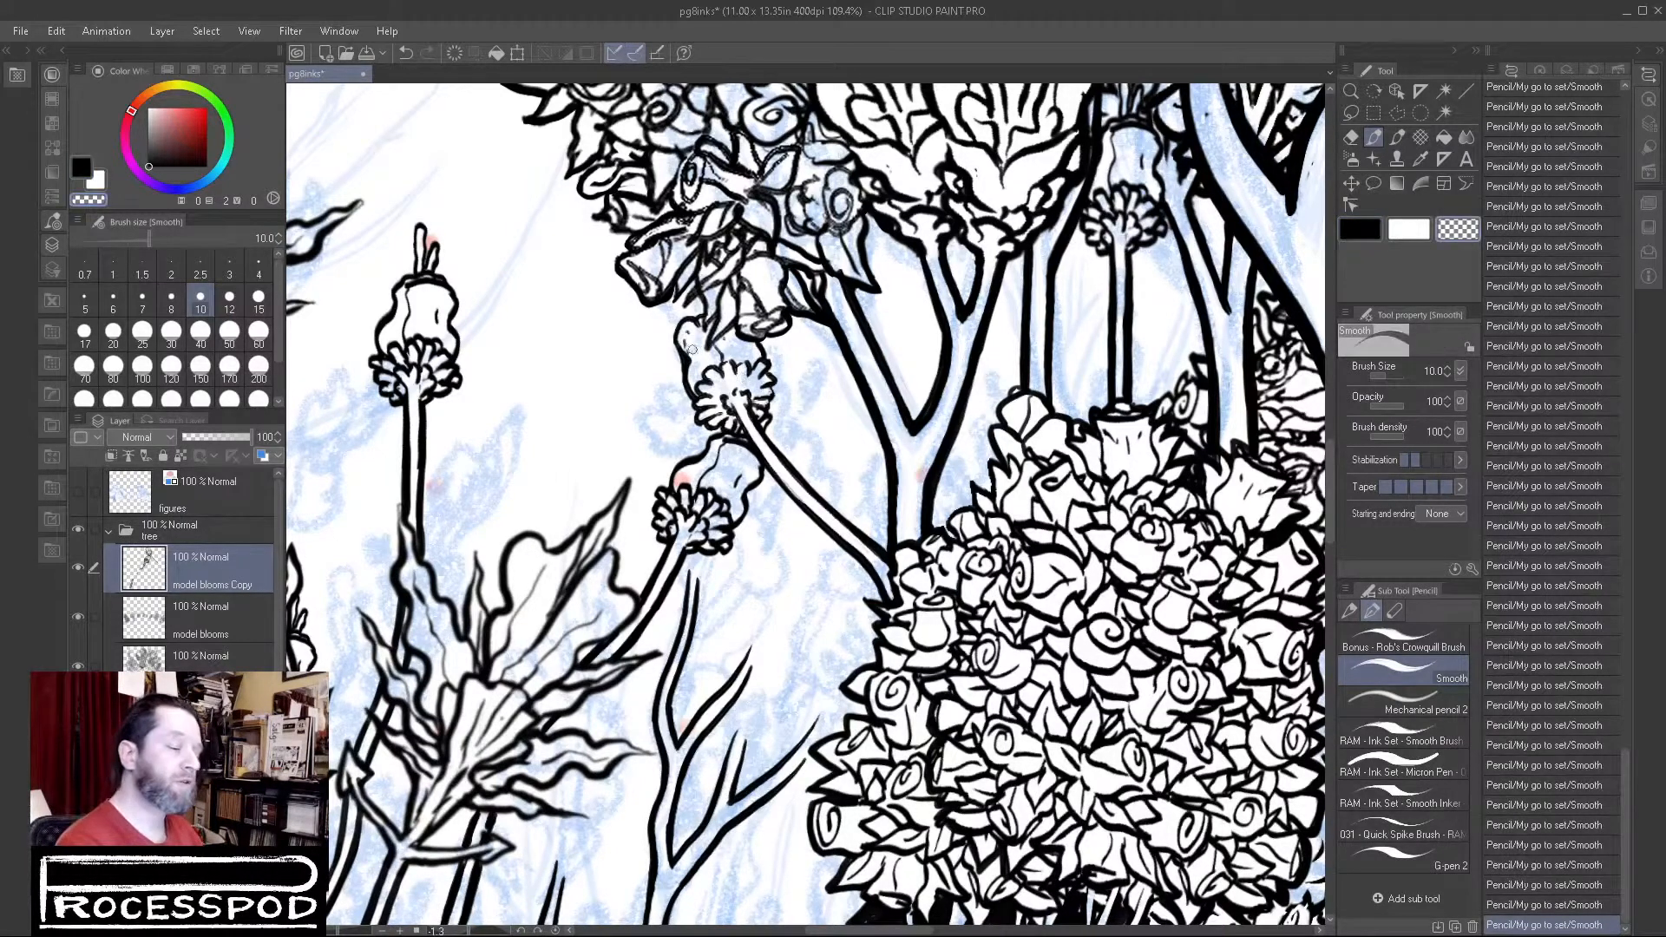
{"action": "left_click_drag", "start_coordinate": [679, 356], "coordinate": [682, 384]}
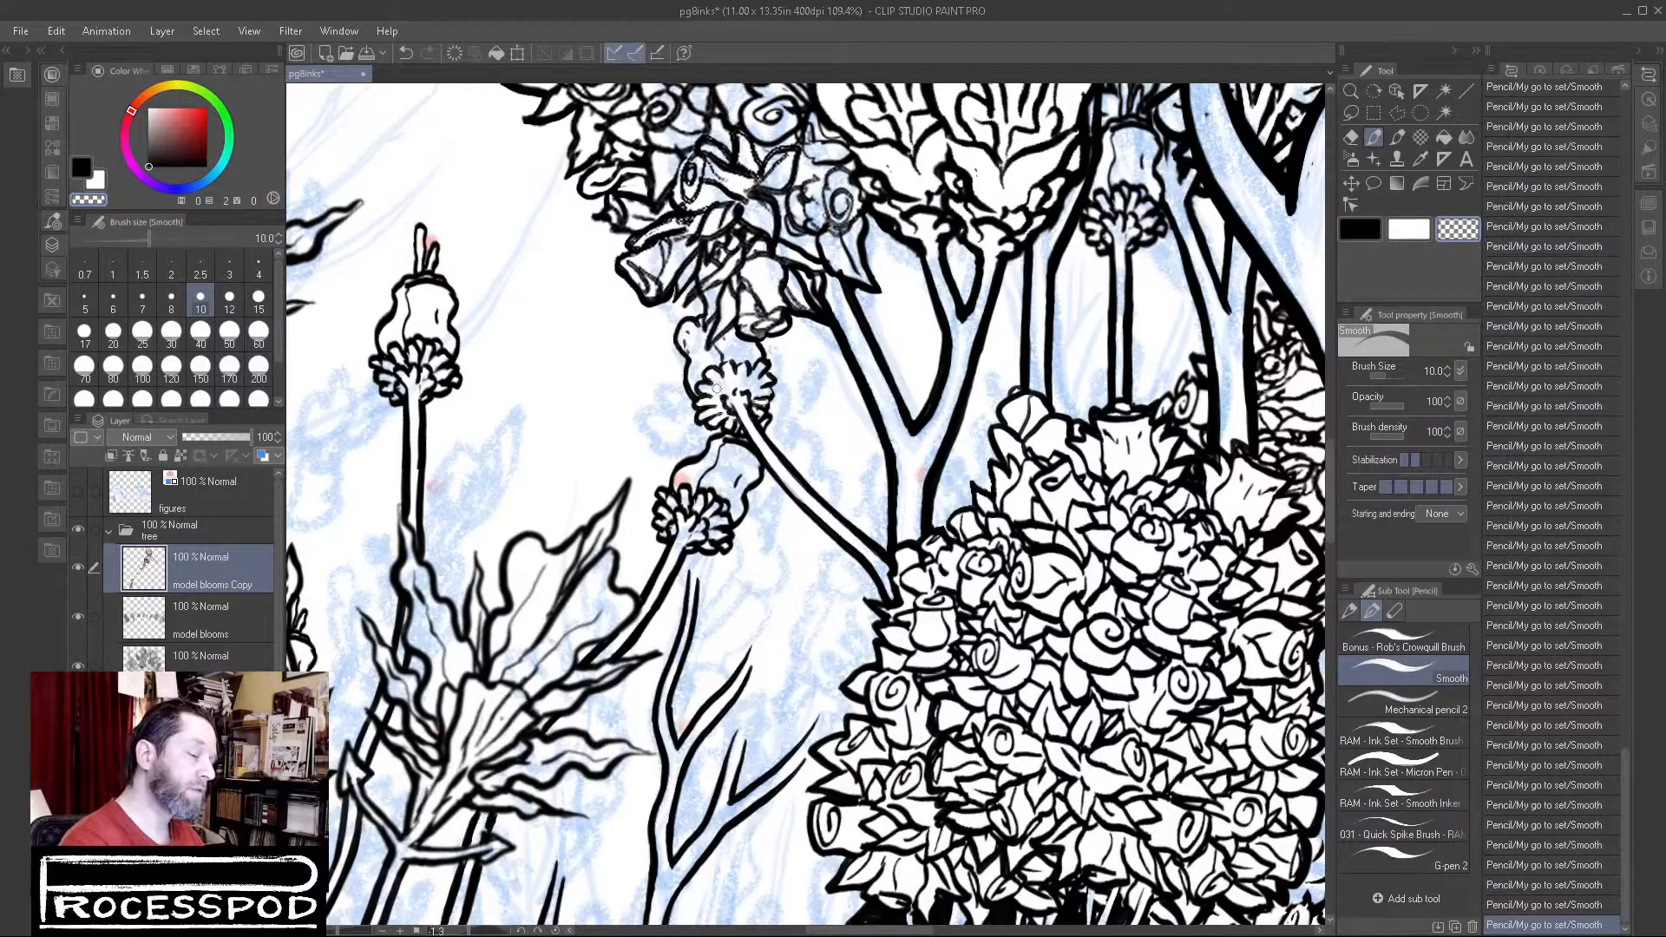
{"action": "left_click", "coordinate": [1360, 228]}
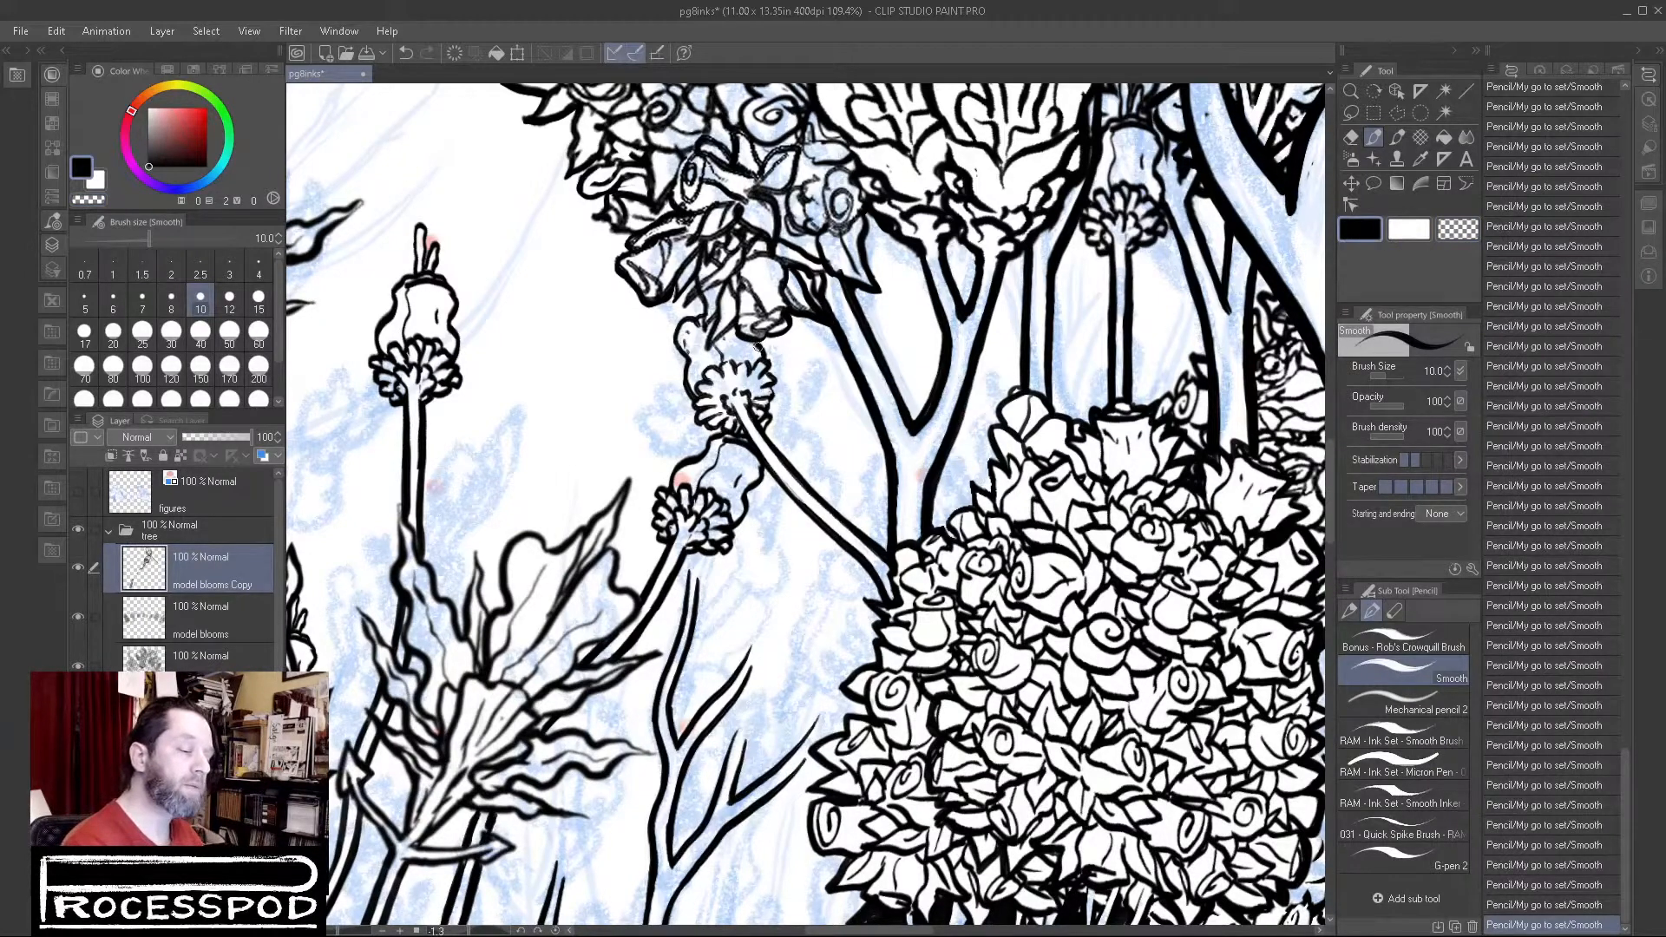
{"action": "left_click", "coordinate": [1458, 228]}
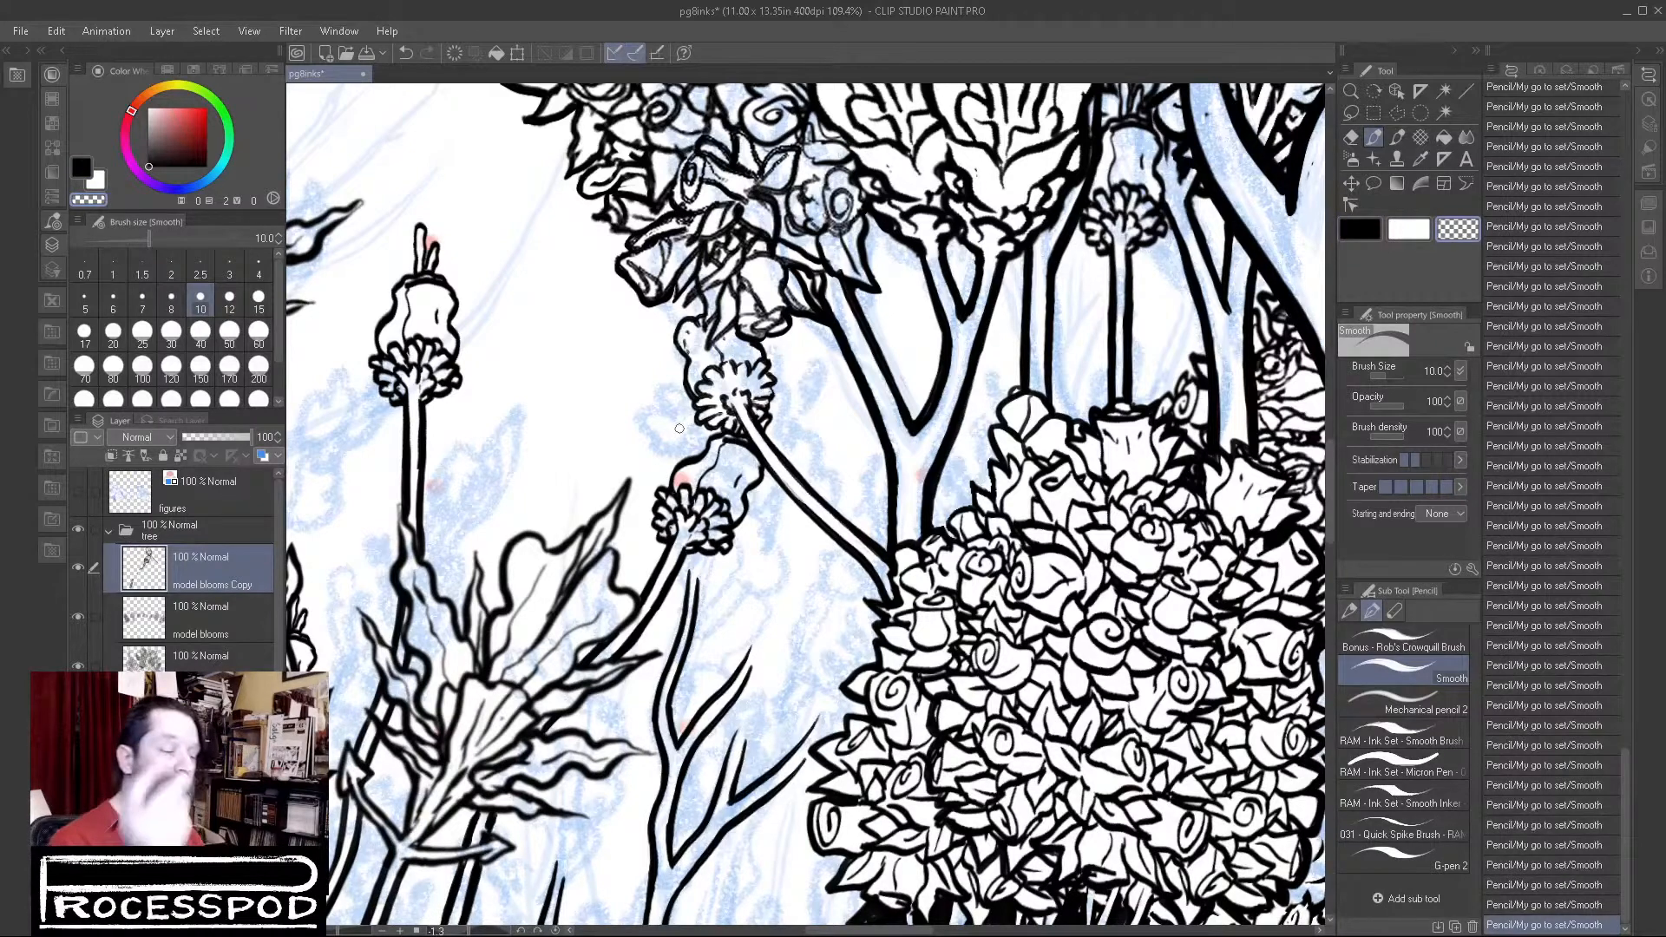
{"action": "left_click", "coordinate": [1360, 229]}
{"action": "left_click_drag", "start_coordinate": [689, 346], "coordinate": [693, 357]}
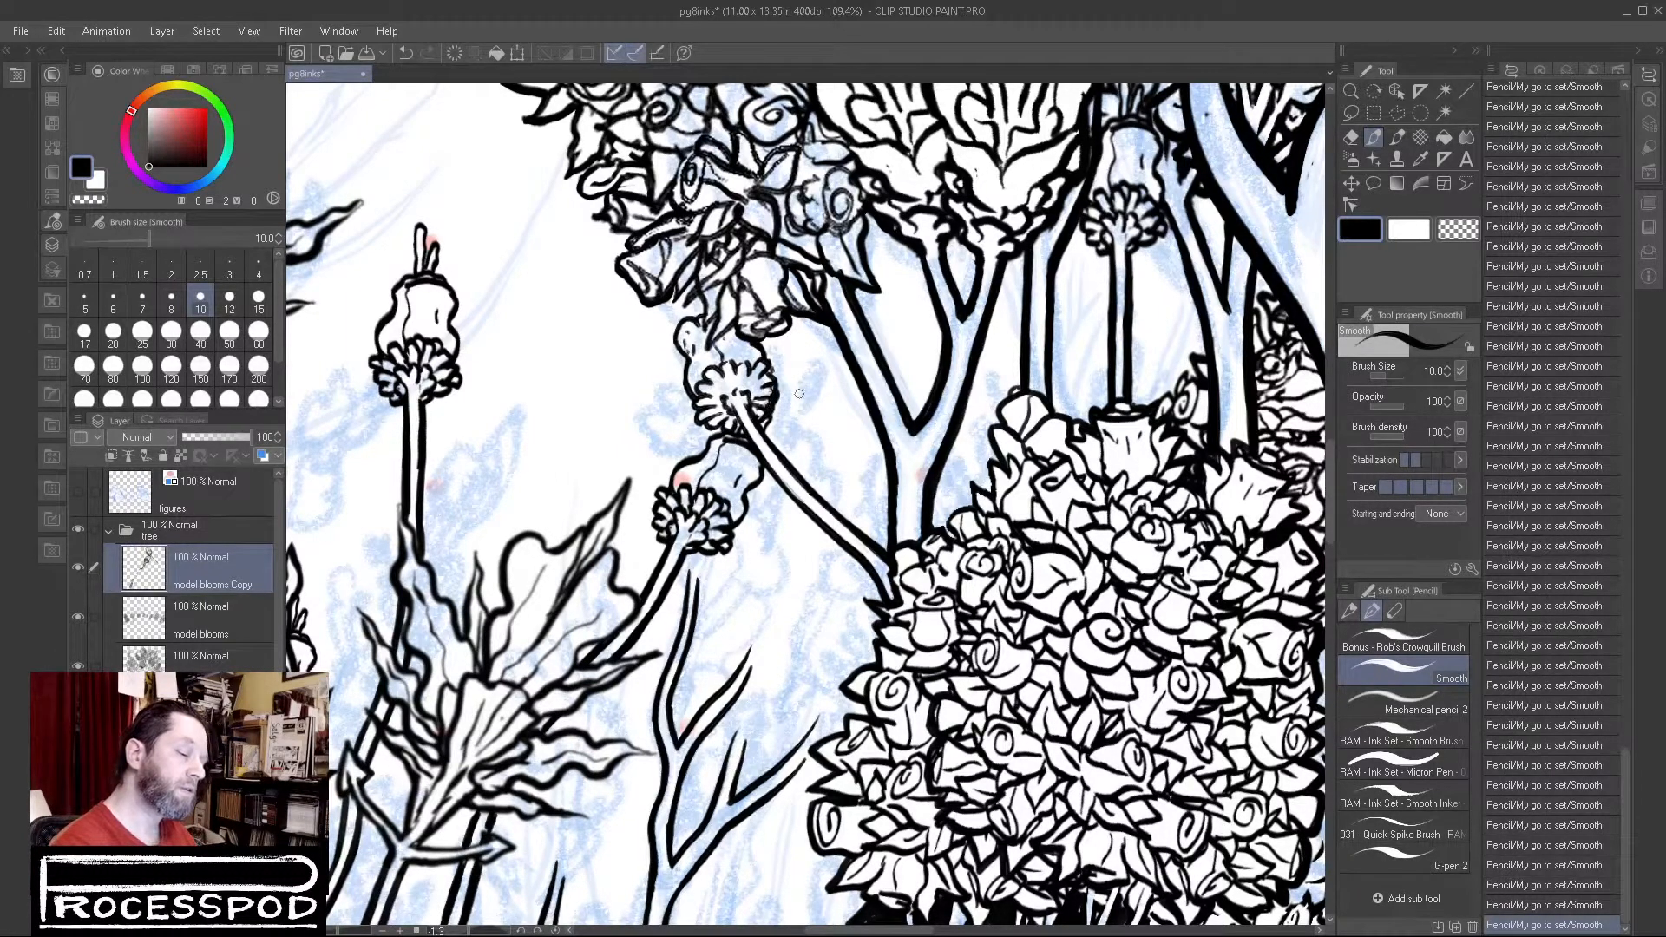
{"action": "key", "text": "ctrl+z"}
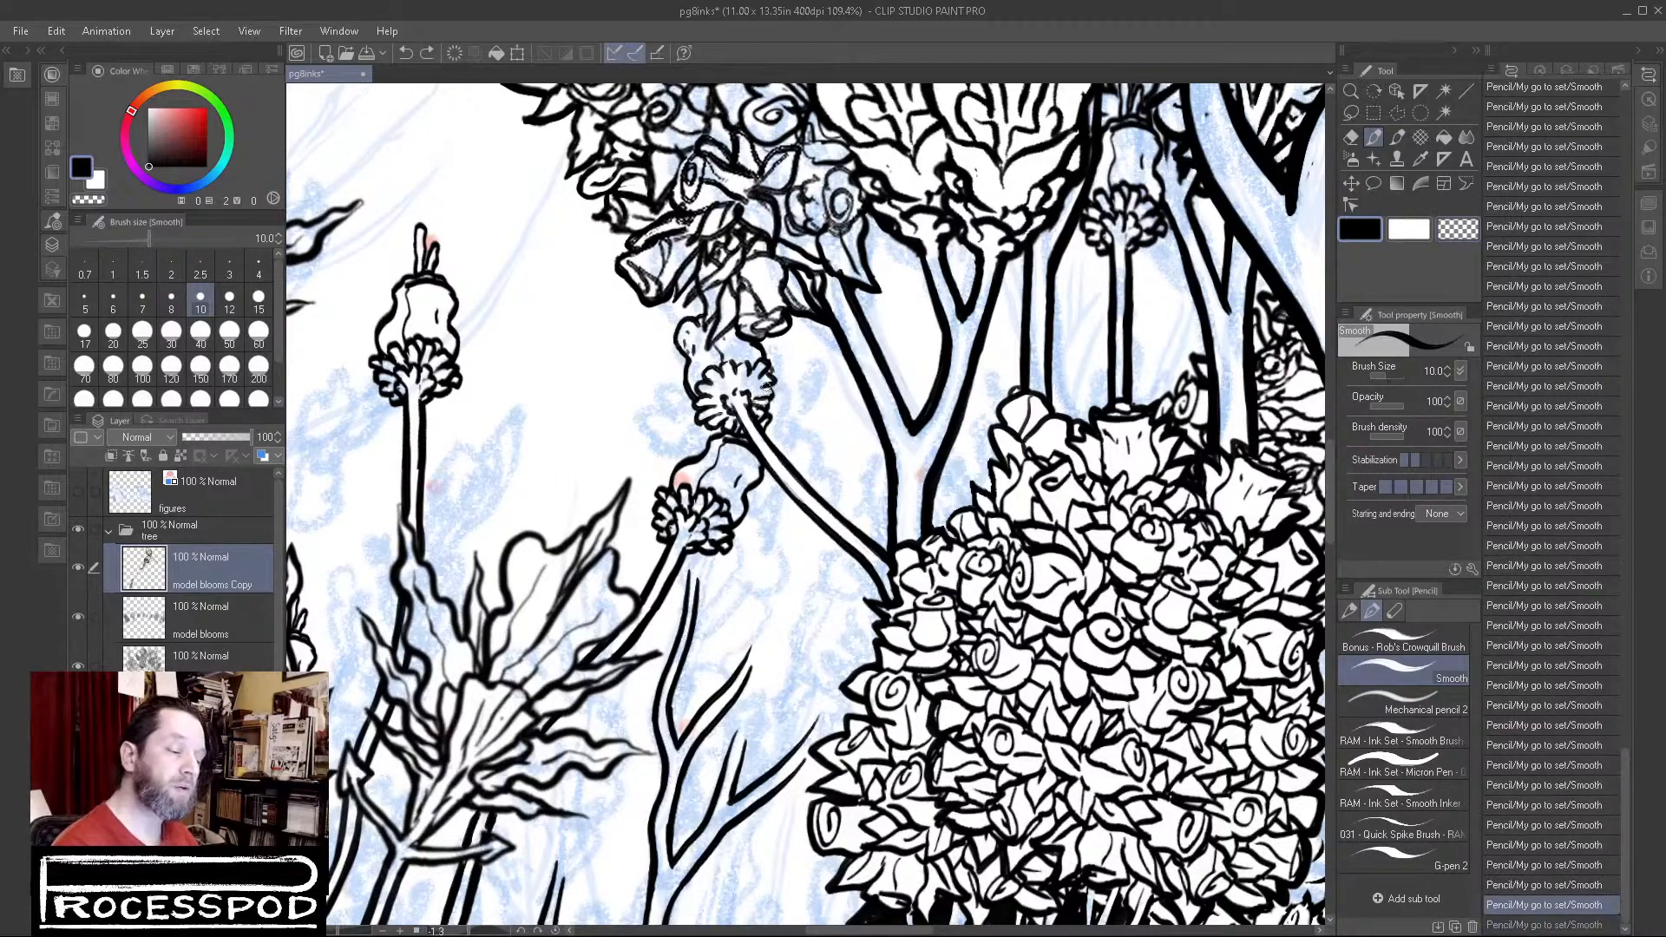
{"action": "left_click_drag", "start_coordinate": [780, 382], "coordinate": [772, 390]}
{"action": "key", "text": "ctrl+z"}
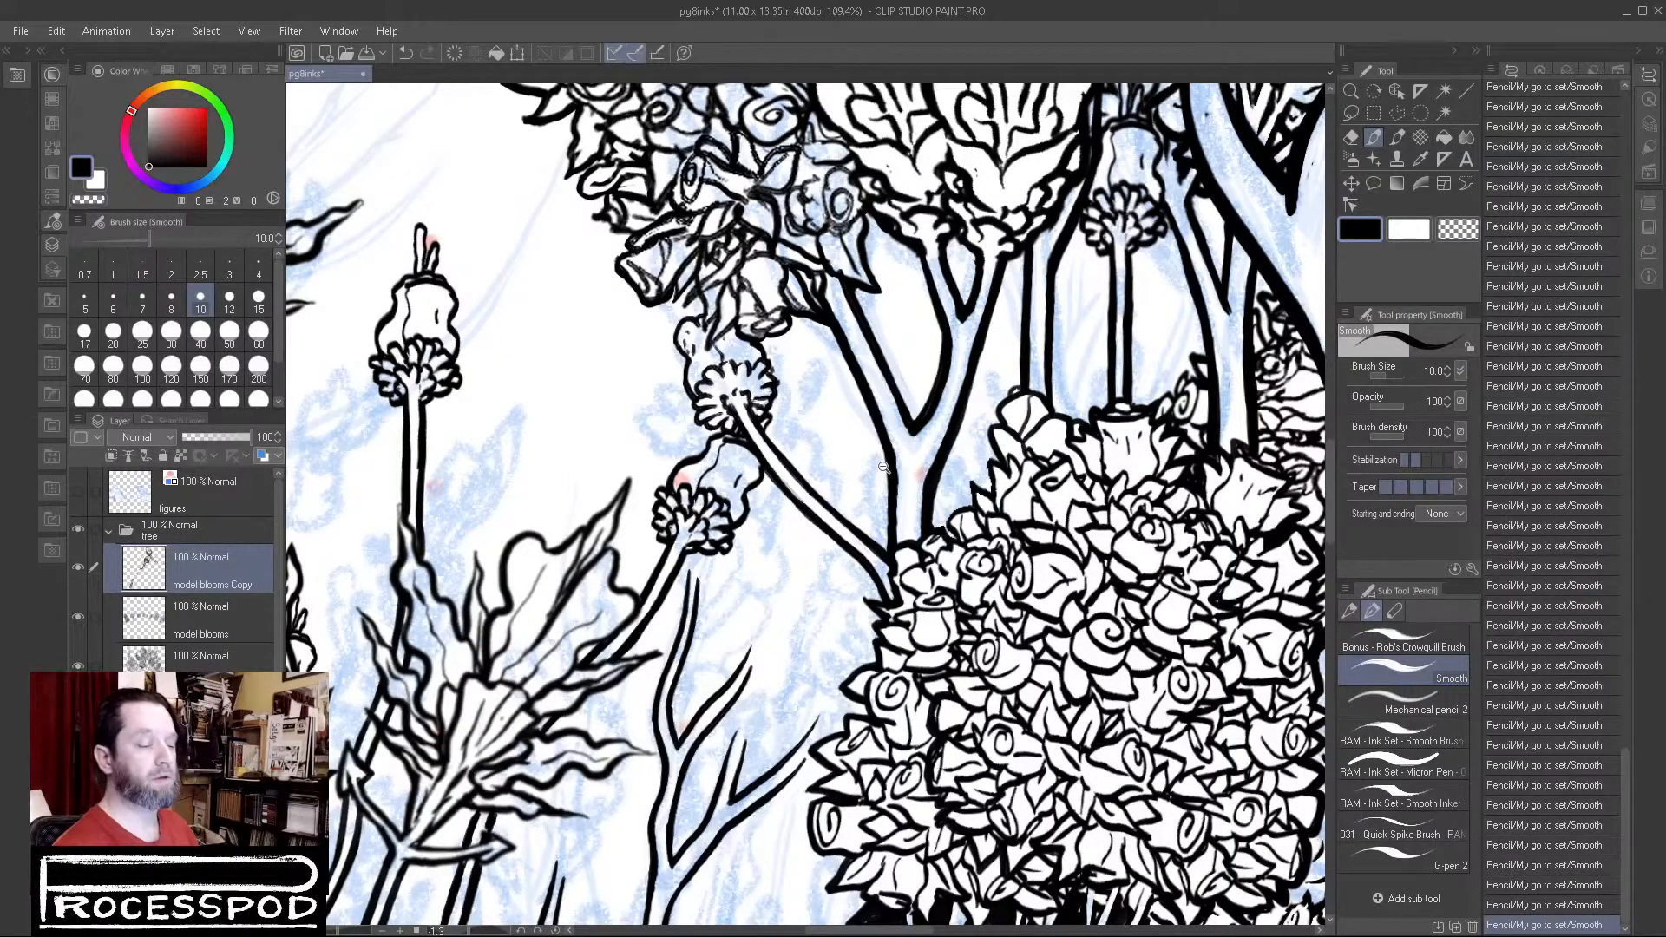
Step: Extend the tip of the short bare twig below the two buds in black and open its closed end with white
{"action": "scroll", "coordinate": [886, 465], "scroll_direction": "down", "scroll_amount": 4}
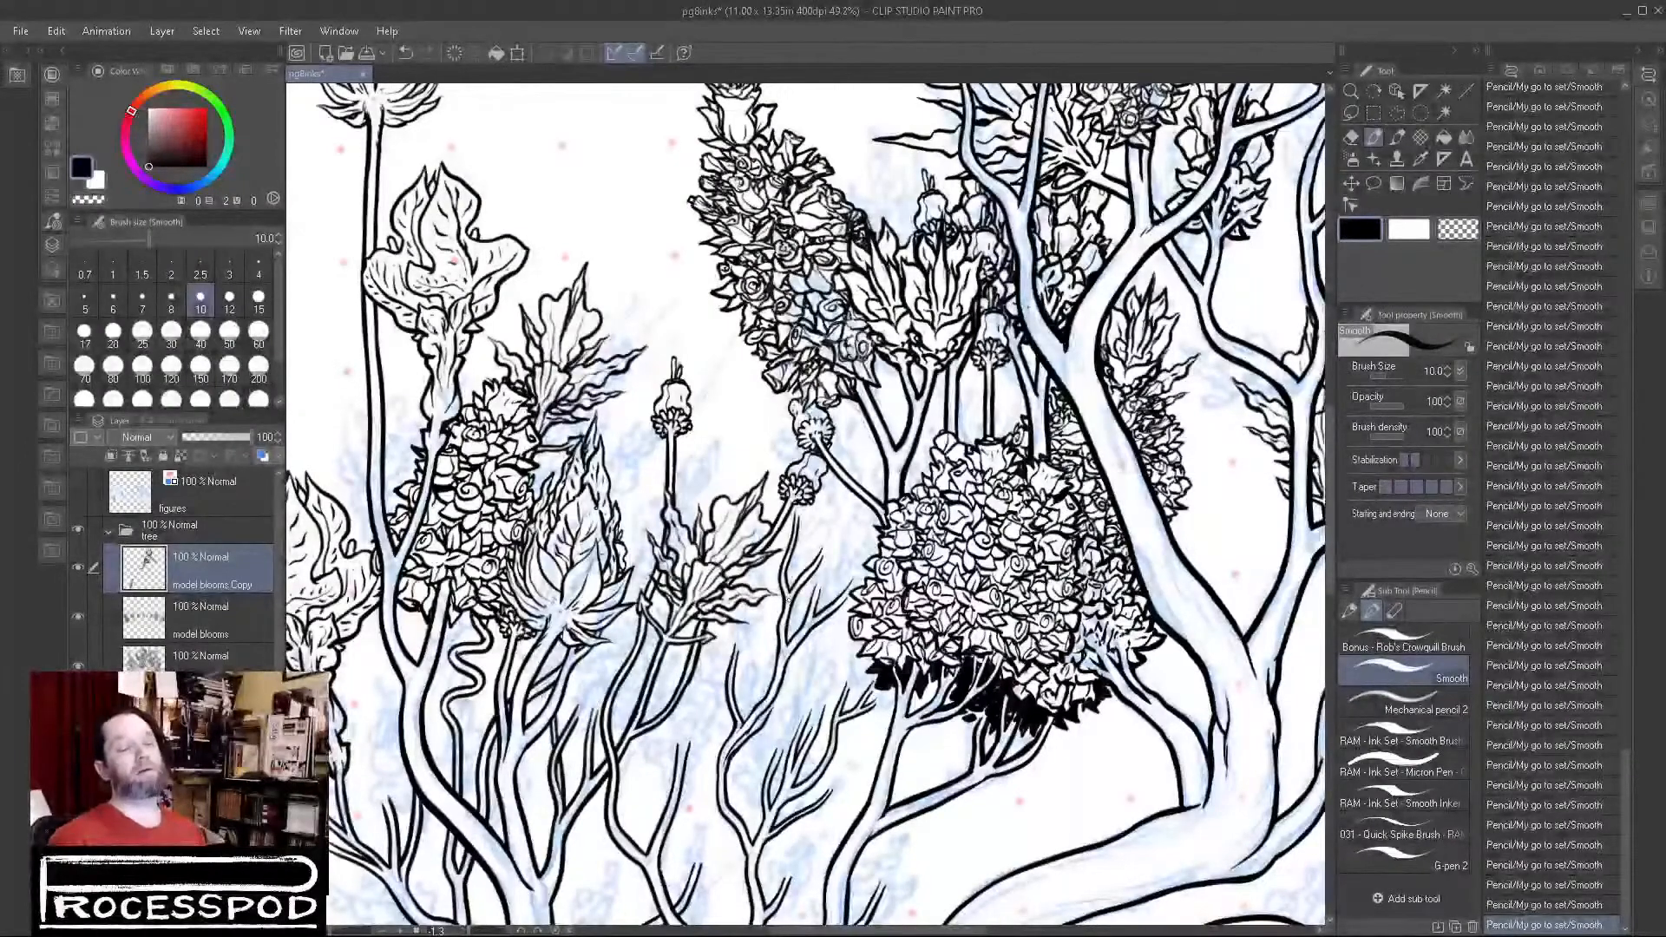
{"action": "left_click_drag", "start_coordinate": [748, 579], "coordinate": [894, 473]}
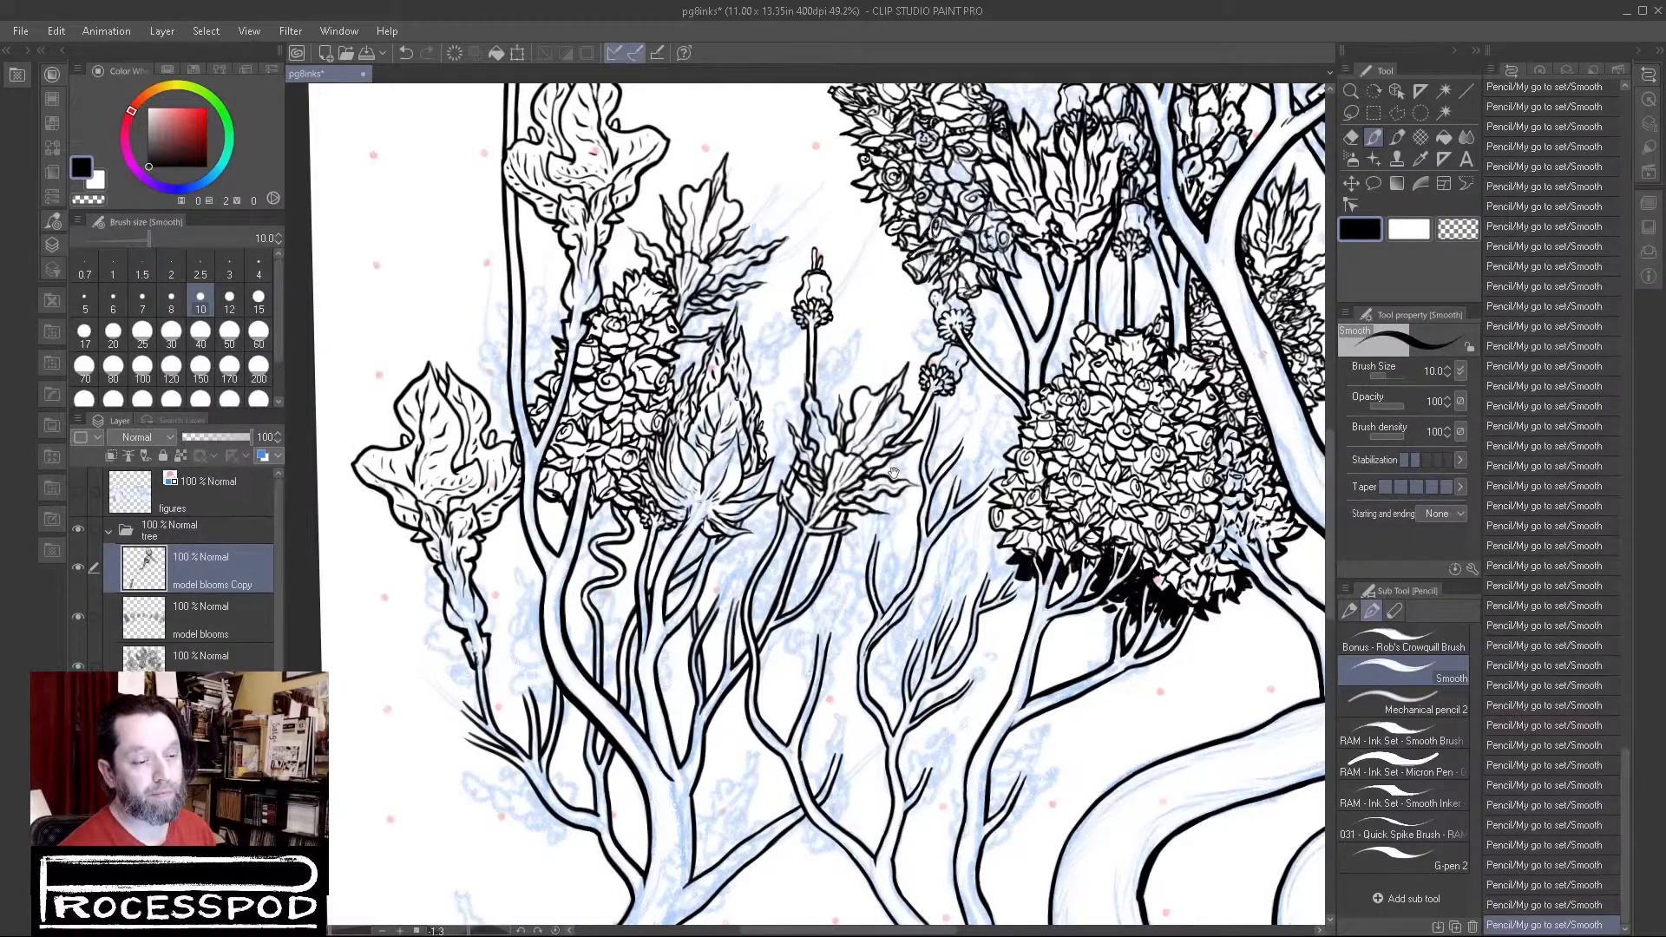
{"action": "scroll", "coordinate": [985, 425], "scroll_direction": "up", "scroll_amount": 5}
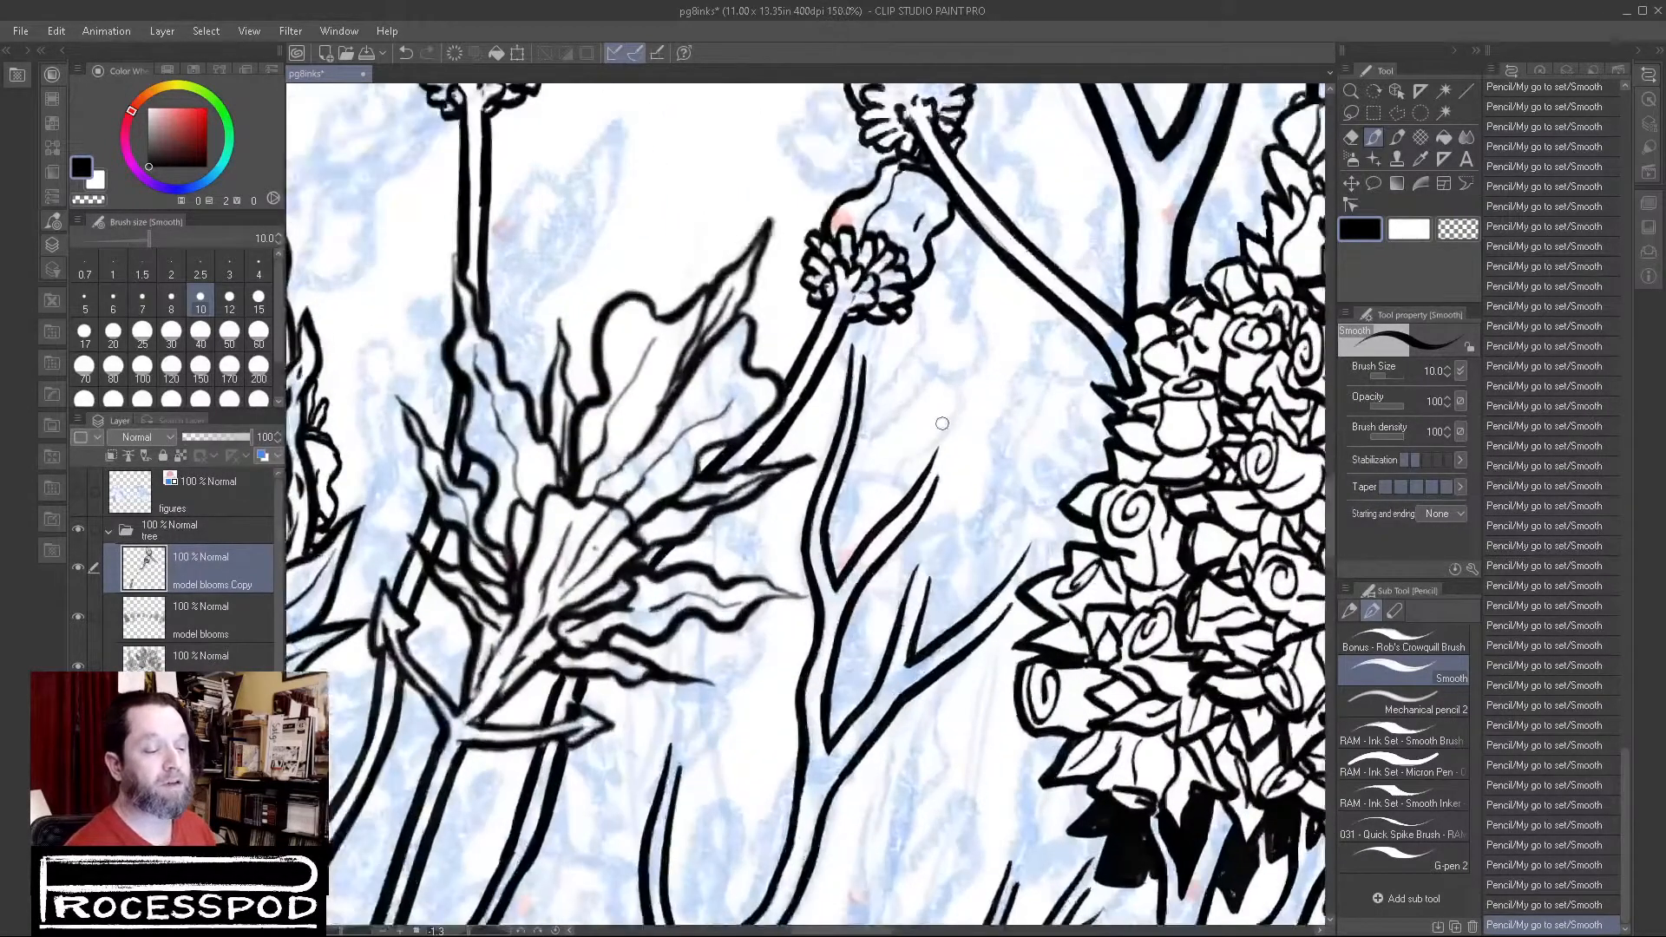
{"action": "mouse_move", "coordinate": [951, 424]}
{"action": "left_mouse_down"}
{"action": "mouse_move", "coordinate": [923, 503]}
{"action": "mouse_move", "coordinate": [936, 432]}
{"action": "mouse_move", "coordinate": [907, 497]}
{"action": "mouse_move", "coordinate": [953, 452]}
{"action": "mouse_move", "coordinate": [915, 516]}
{"action": "left_mouse_up"}
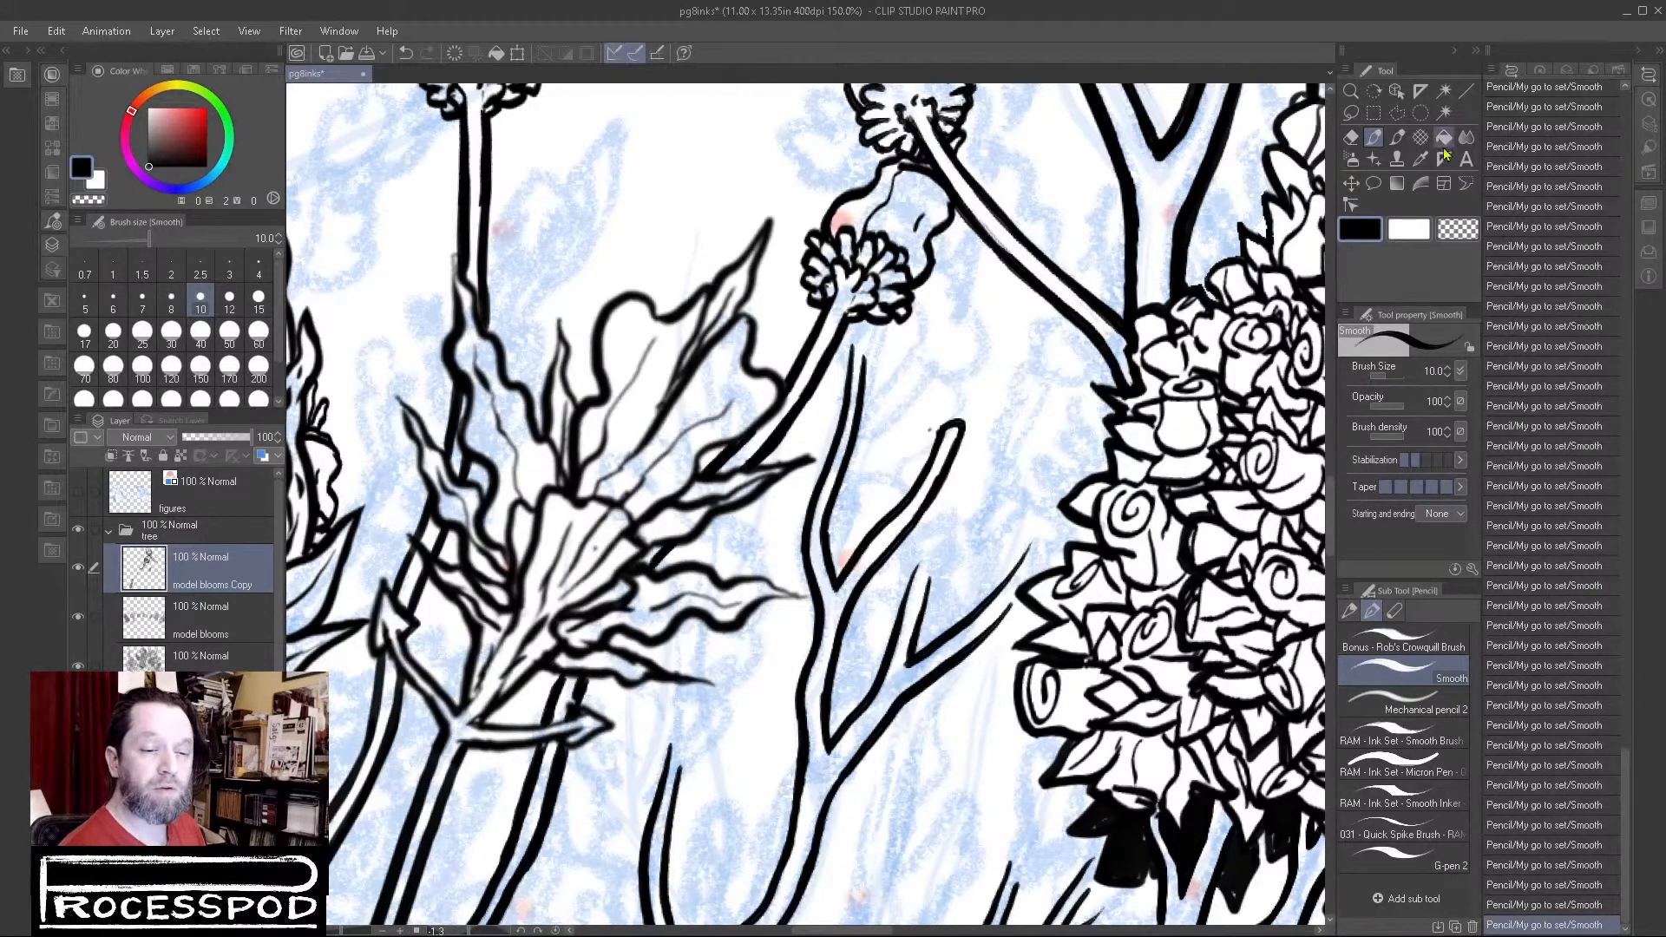
{"action": "left_click", "coordinate": [1408, 229]}
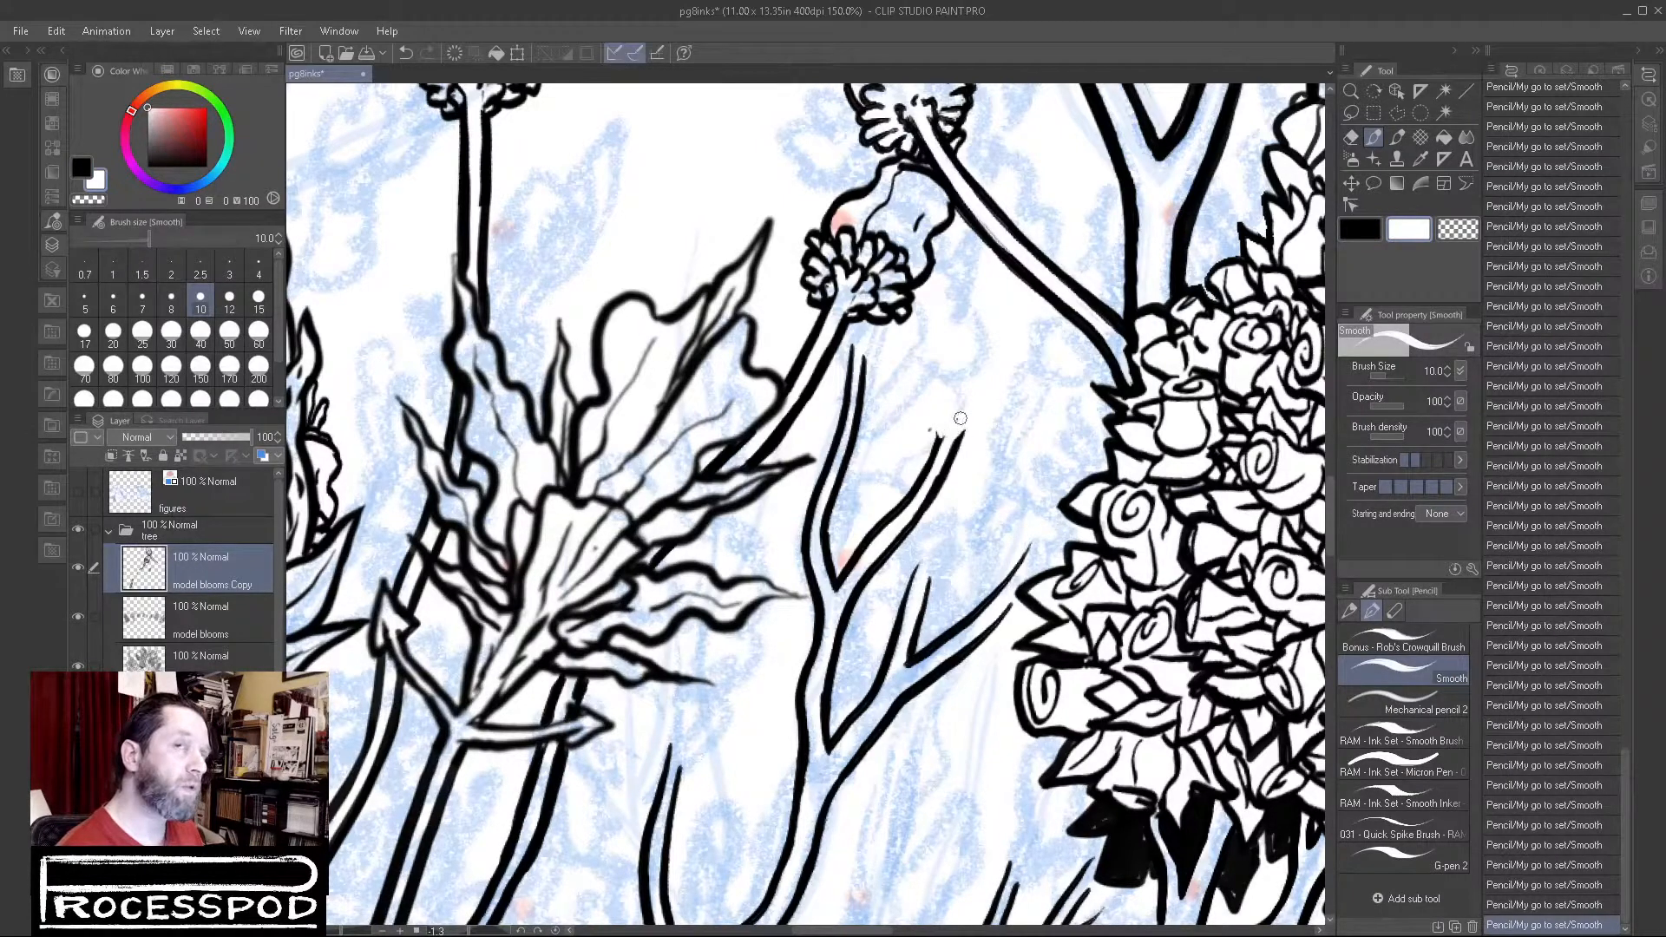
{"action": "left_click", "coordinate": [1360, 229]}
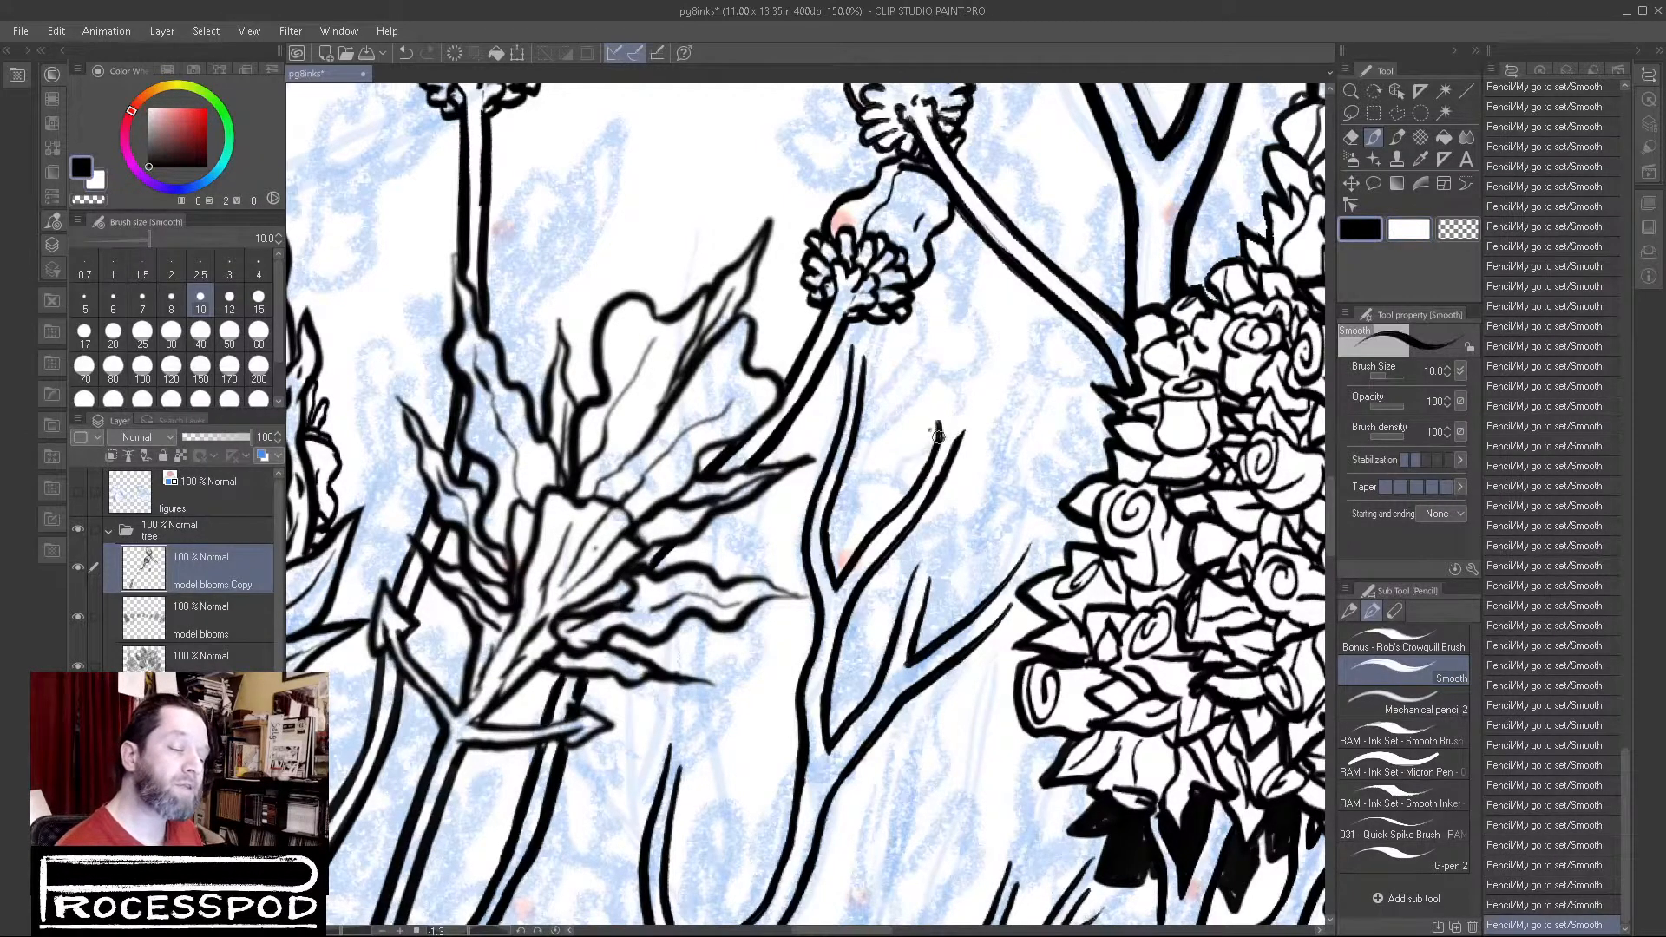
Step: Ink a small bud on the tip of the right twig below the two buds, with rounded petals, a bulb-shaped body and stamens
{"action": "left_click_drag", "start_coordinate": [961, 439], "coordinate": [971, 440]}
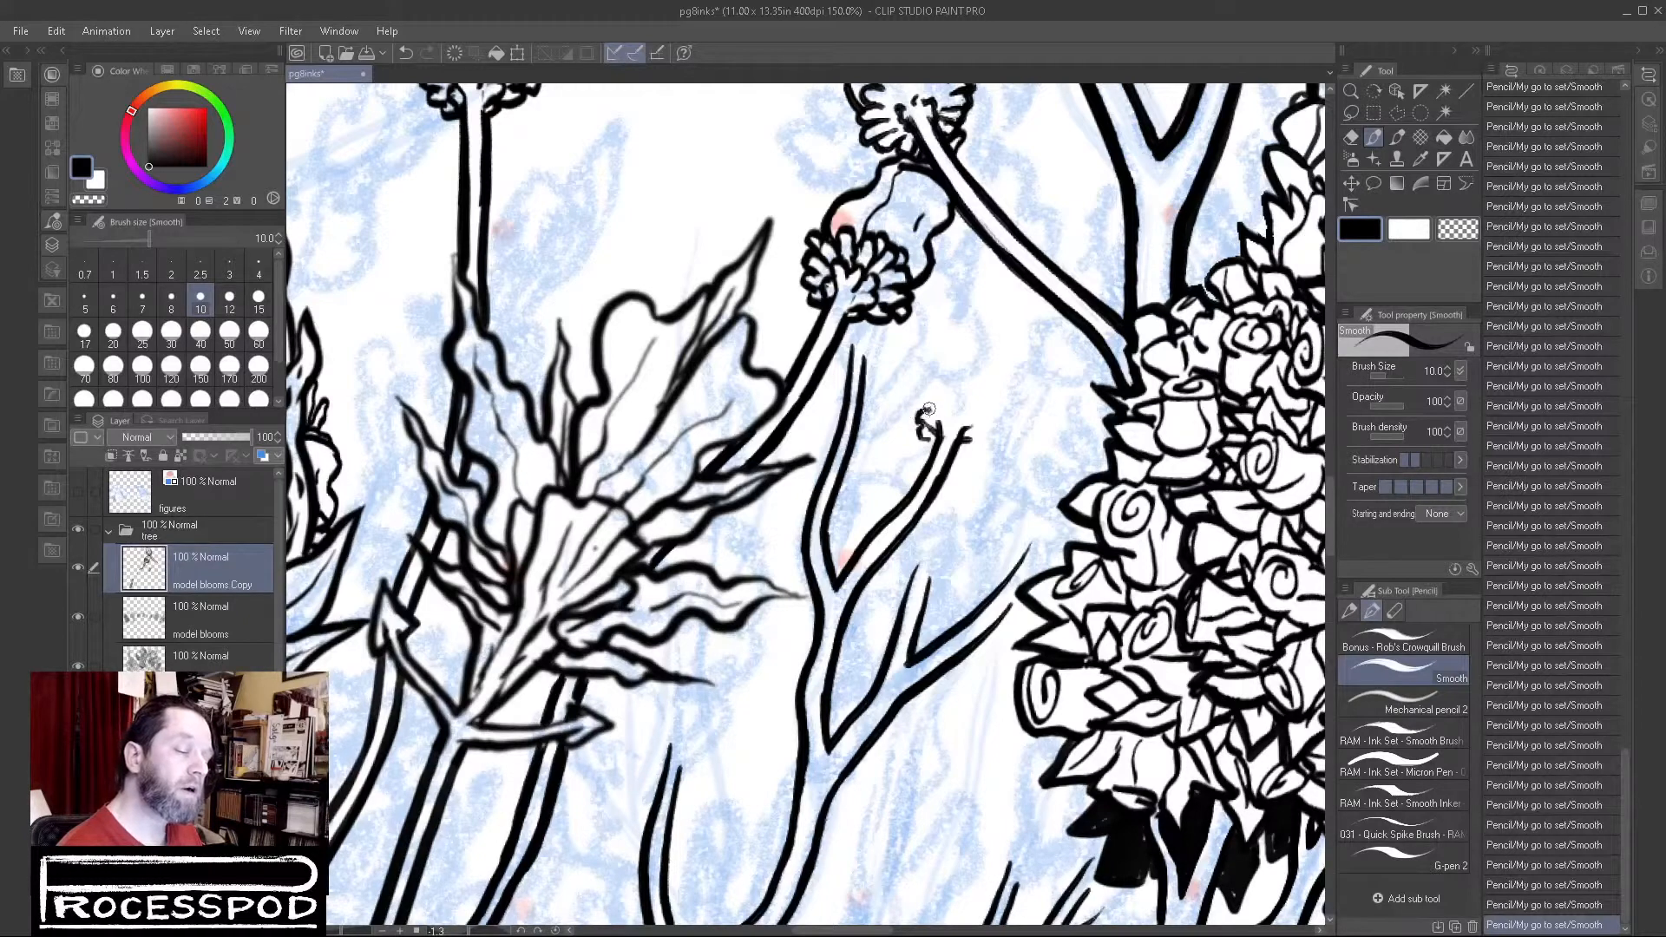
{"action": "mouse_move", "coordinate": [928, 404]}
{"action": "left_mouse_down"}
{"action": "mouse_move", "coordinate": [979, 402]}
{"action": "mouse_move", "coordinate": [984, 420]}
{"action": "mouse_move", "coordinate": [962, 452]}
{"action": "mouse_move", "coordinate": [975, 457]}
{"action": "mouse_move", "coordinate": [983, 444]}
{"action": "mouse_move", "coordinate": [934, 451]}
{"action": "left_mouse_up"}
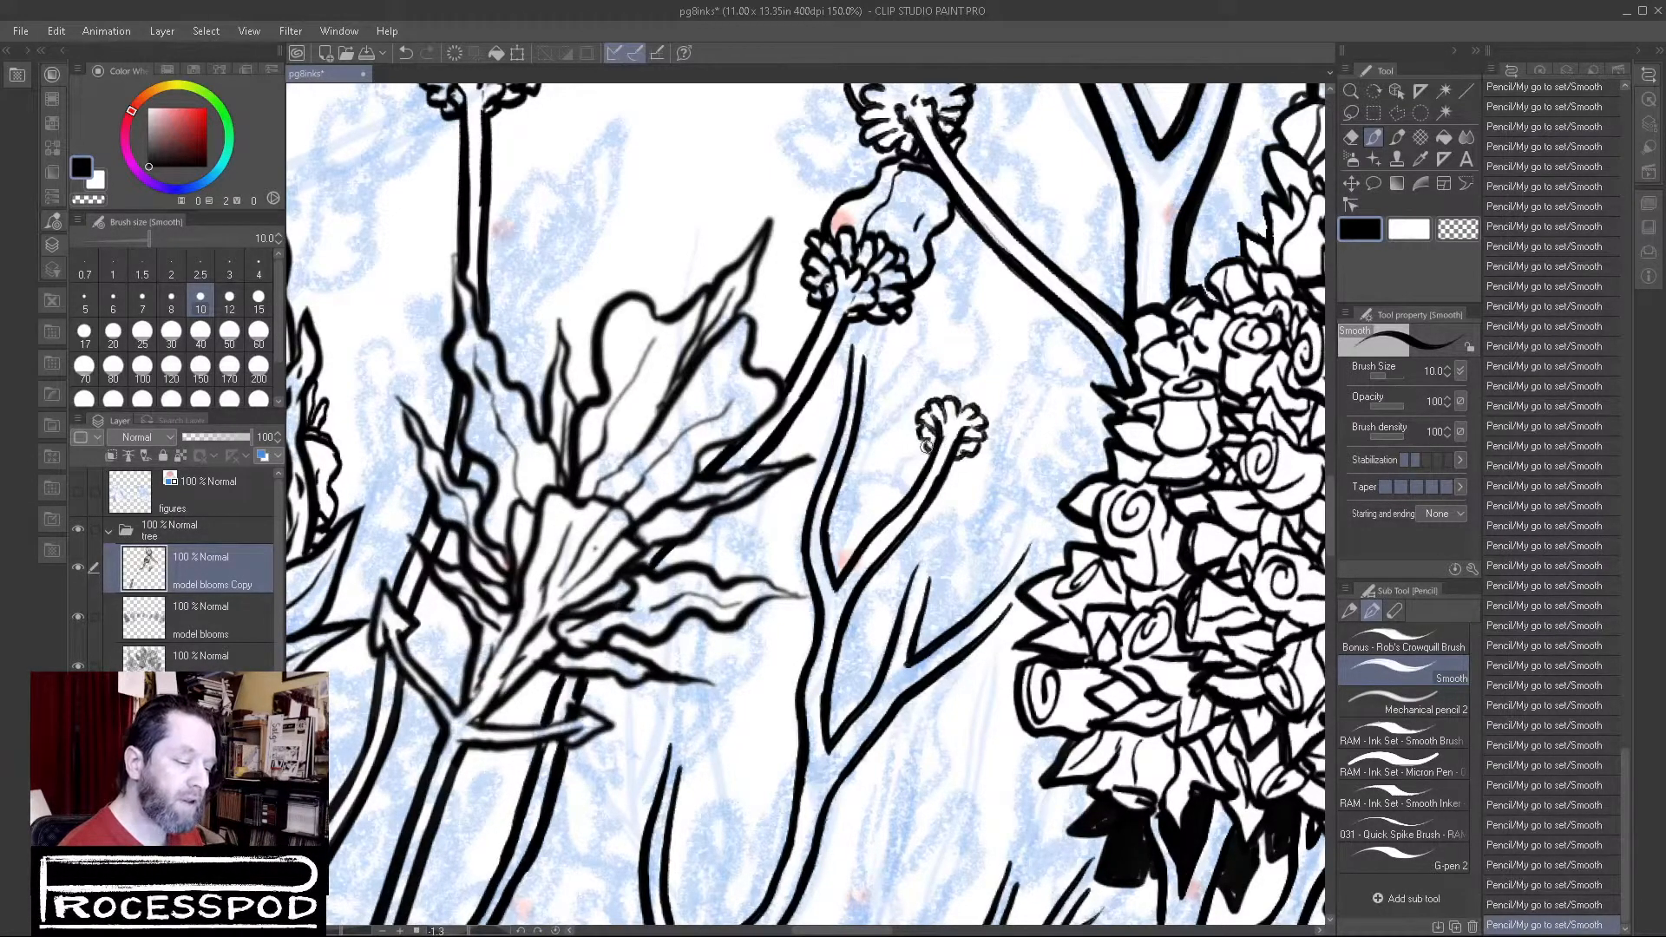
{"action": "key", "text": "ctrl+z"}
{"action": "key", "text": "ctrl+z"}
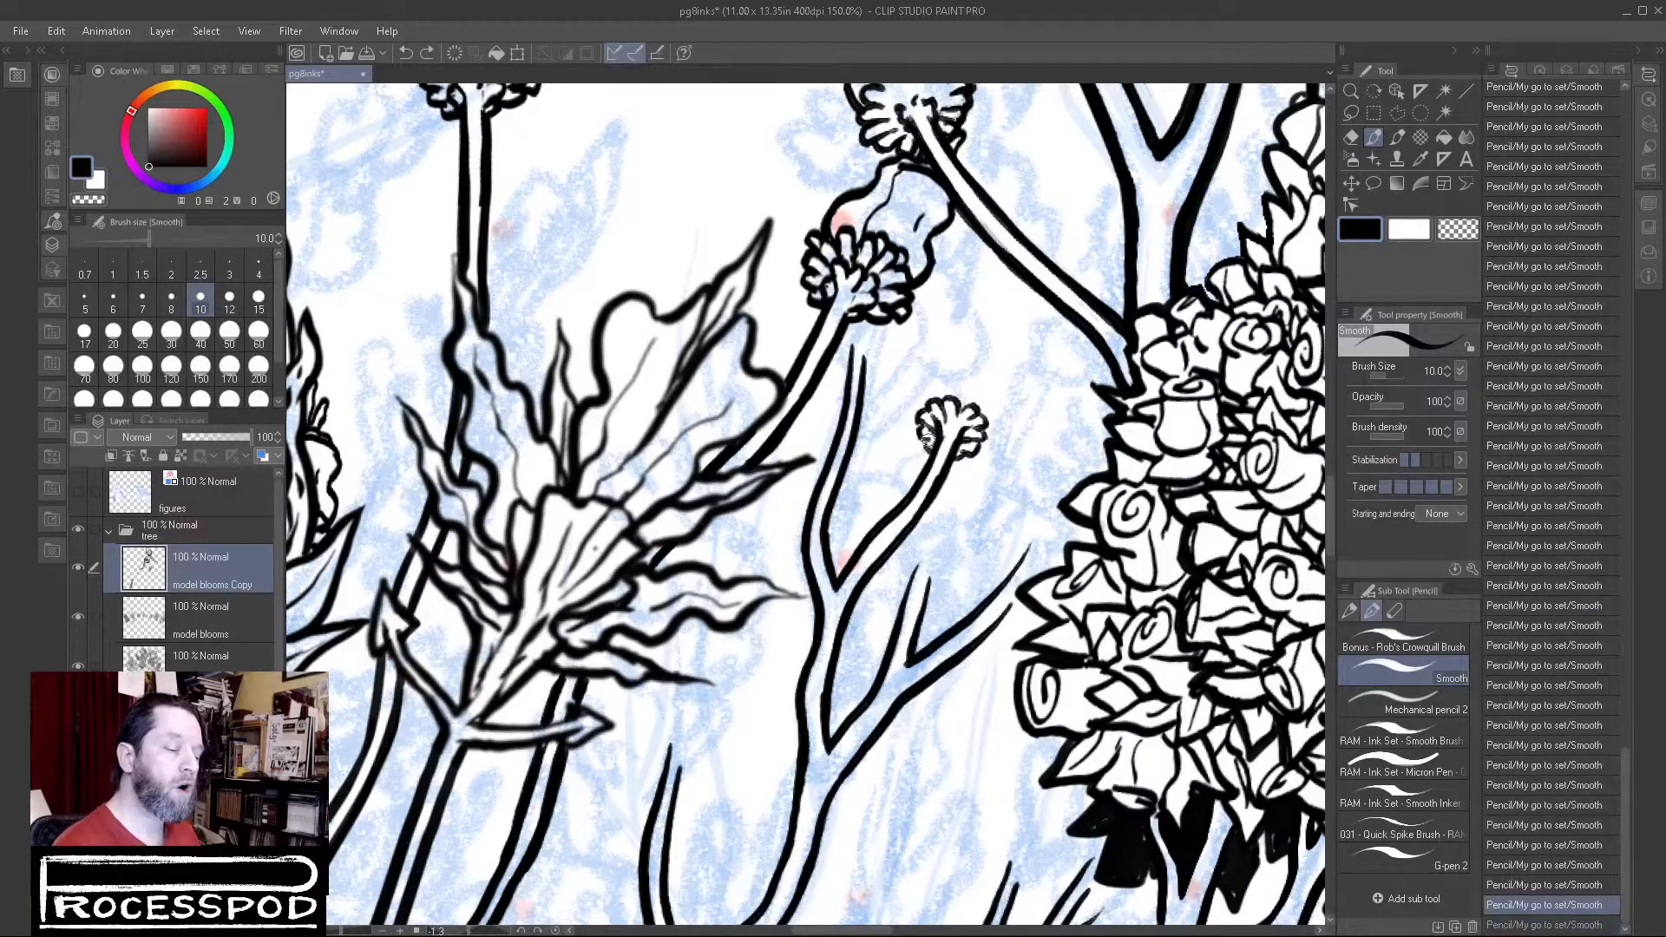
{"action": "key", "text": "ctrl+y"}
{"action": "key", "text": "ctrl+y"}
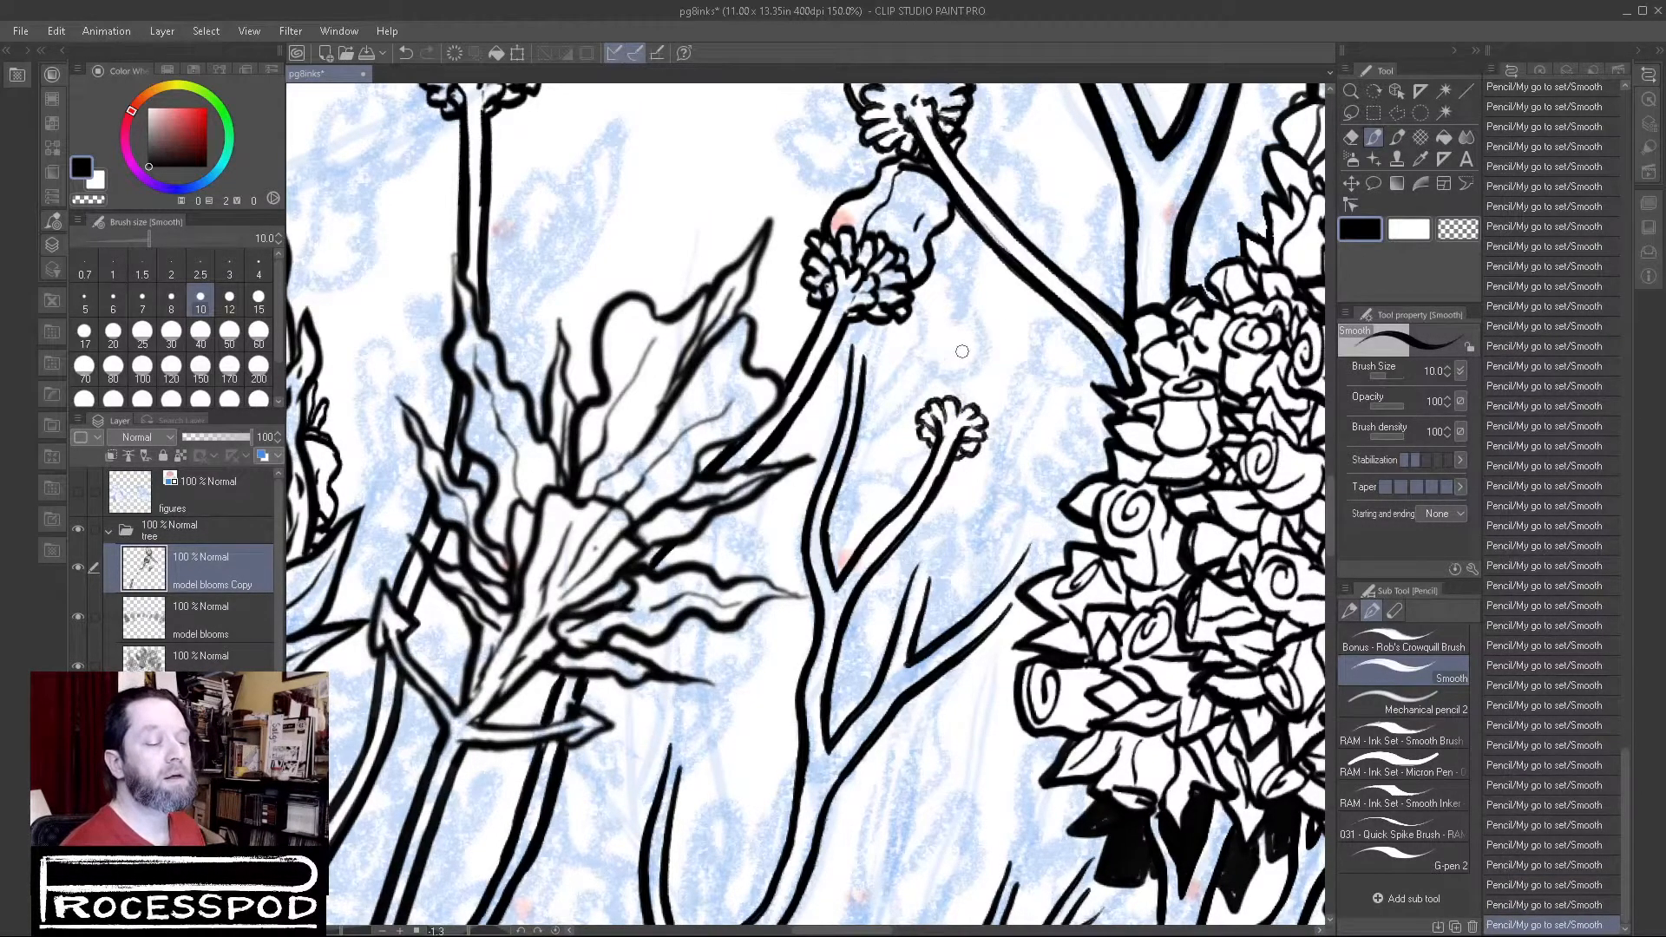
{"action": "mouse_move", "coordinate": [931, 400]}
{"action": "left_mouse_down"}
{"action": "mouse_move", "coordinate": [928, 369]}
{"action": "mouse_move", "coordinate": [974, 344]}
{"action": "mouse_move", "coordinate": [977, 389]}
{"action": "mouse_move", "coordinate": [1009, 367]}
{"action": "mouse_move", "coordinate": [1011, 382]}
{"action": "mouse_move", "coordinate": [986, 422]}
{"action": "left_mouse_up"}
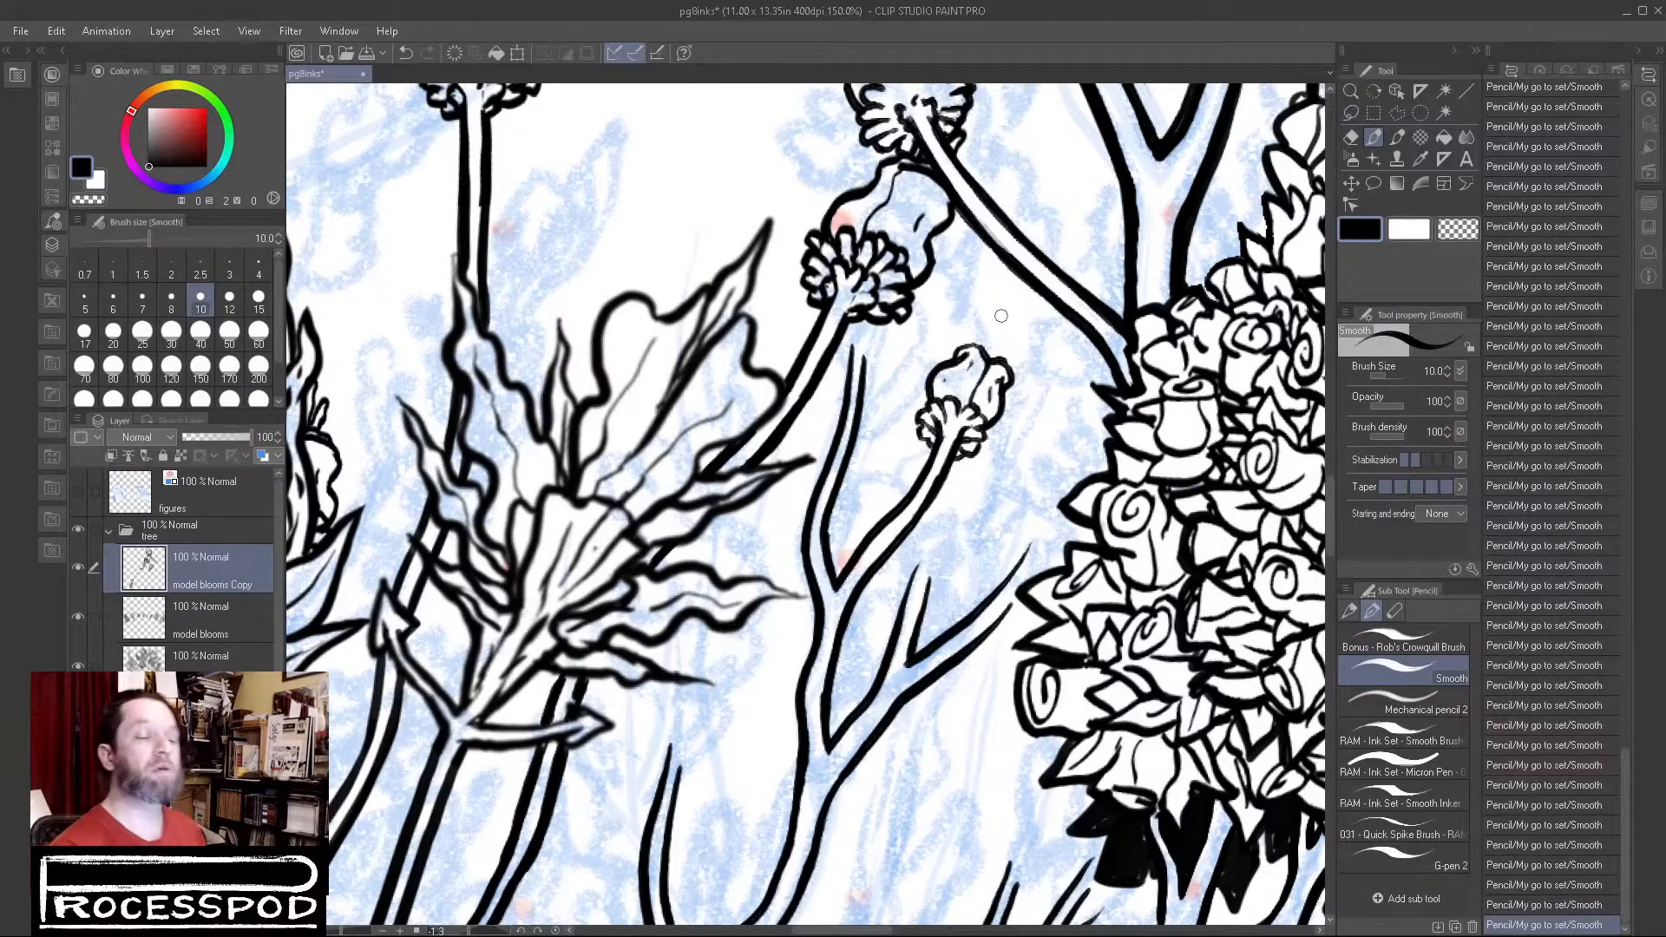
{"action": "mouse_move", "coordinate": [981, 346]}
{"action": "left_mouse_down"}
{"action": "mouse_move", "coordinate": [1001, 349]}
{"action": "mouse_move", "coordinate": [1010, 317]}
{"action": "mouse_move", "coordinate": [1000, 351]}
{"action": "mouse_move", "coordinate": [974, 331]}
{"action": "mouse_move", "coordinate": [982, 316]}
{"action": "mouse_move", "coordinate": [1006, 364]}
{"action": "left_mouse_up"}
Step: On the branch line layer, erase the end of the twig beside the new bud and re-ink it shorter
{"action": "left_click_drag", "start_coordinate": [1026, 470], "coordinate": [869, 636]}
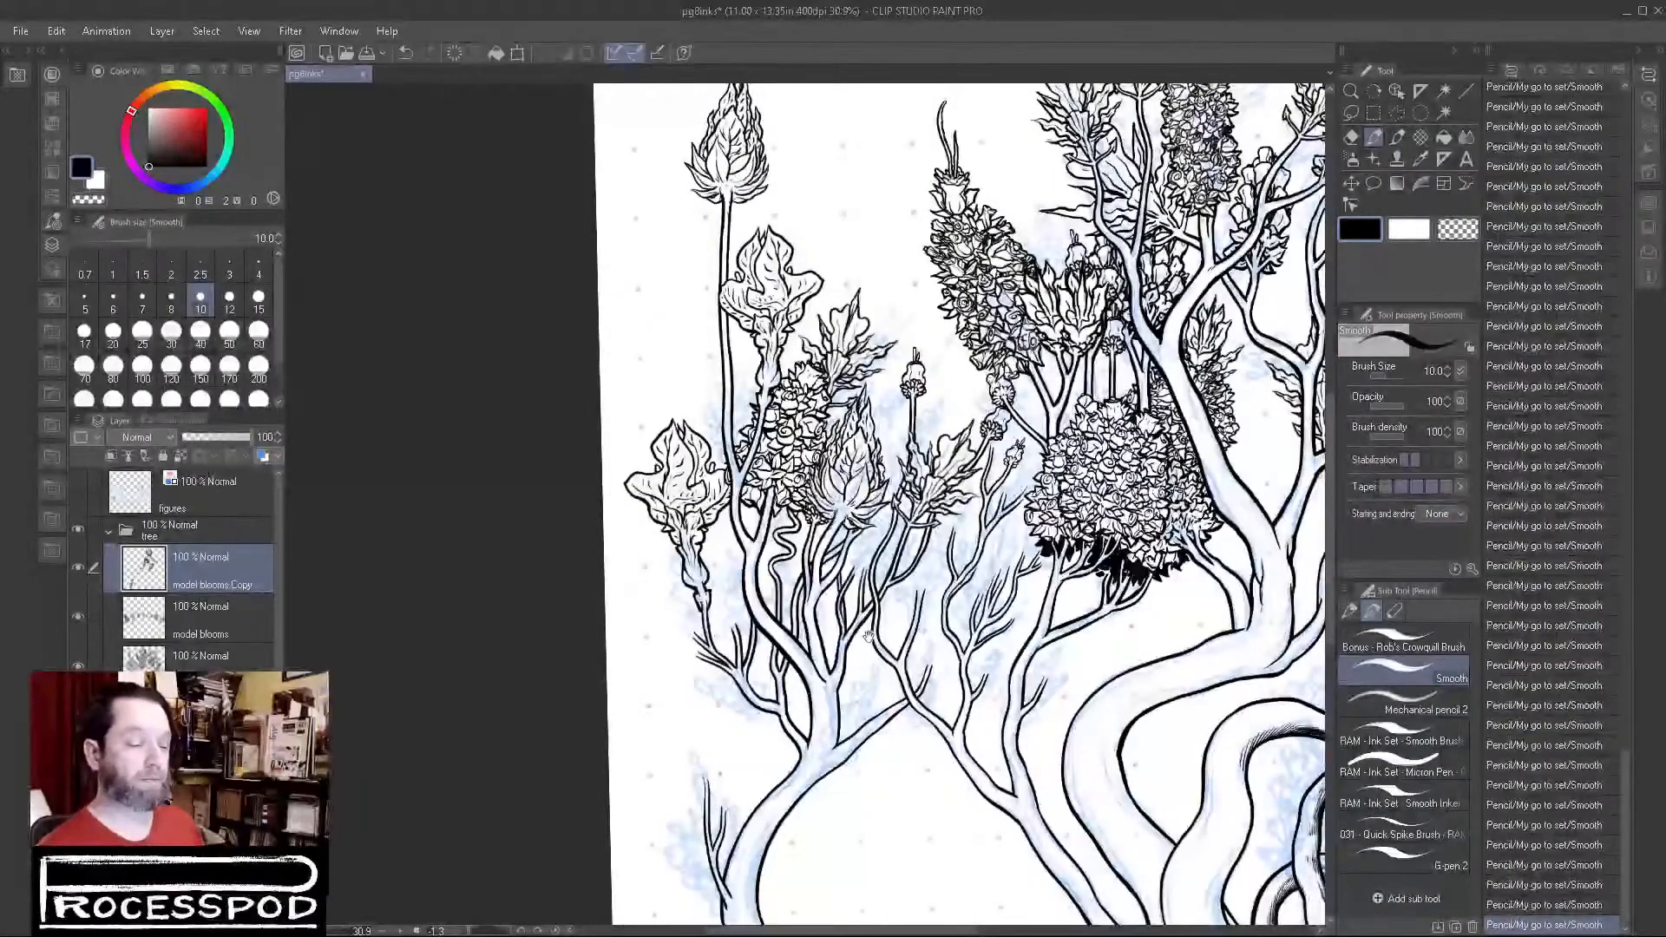
{"action": "left_click_drag", "start_coordinate": [1049, 597], "coordinate": [841, 625]}
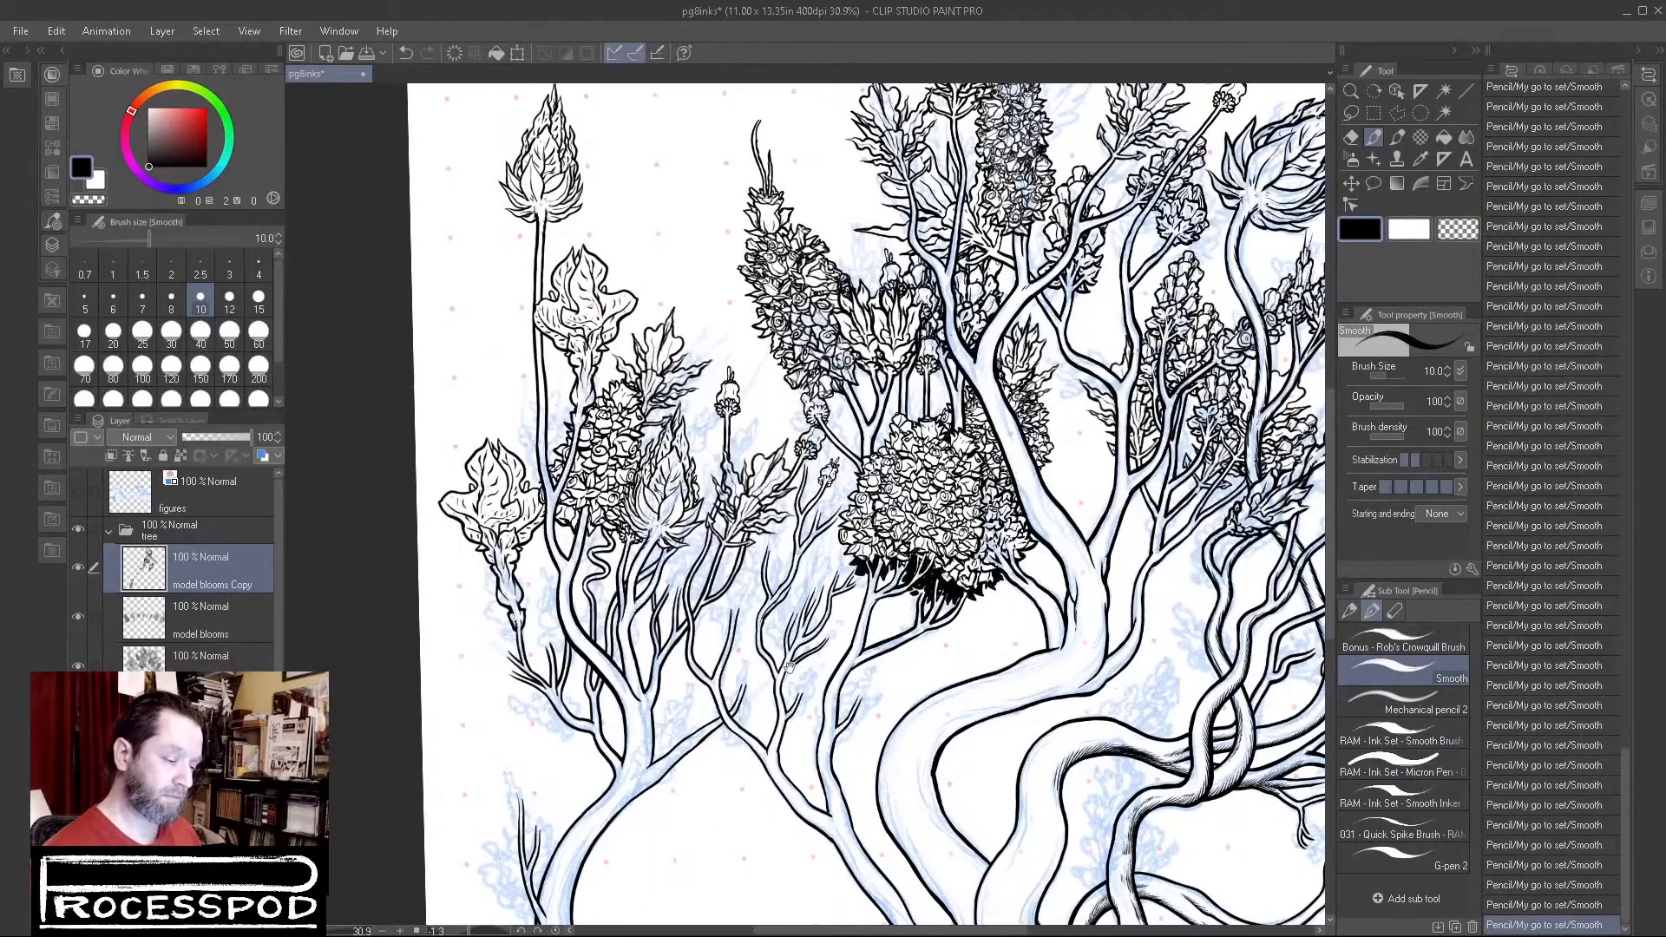
{"action": "left_click_drag", "start_coordinate": [808, 483], "coordinate": [800, 425]}
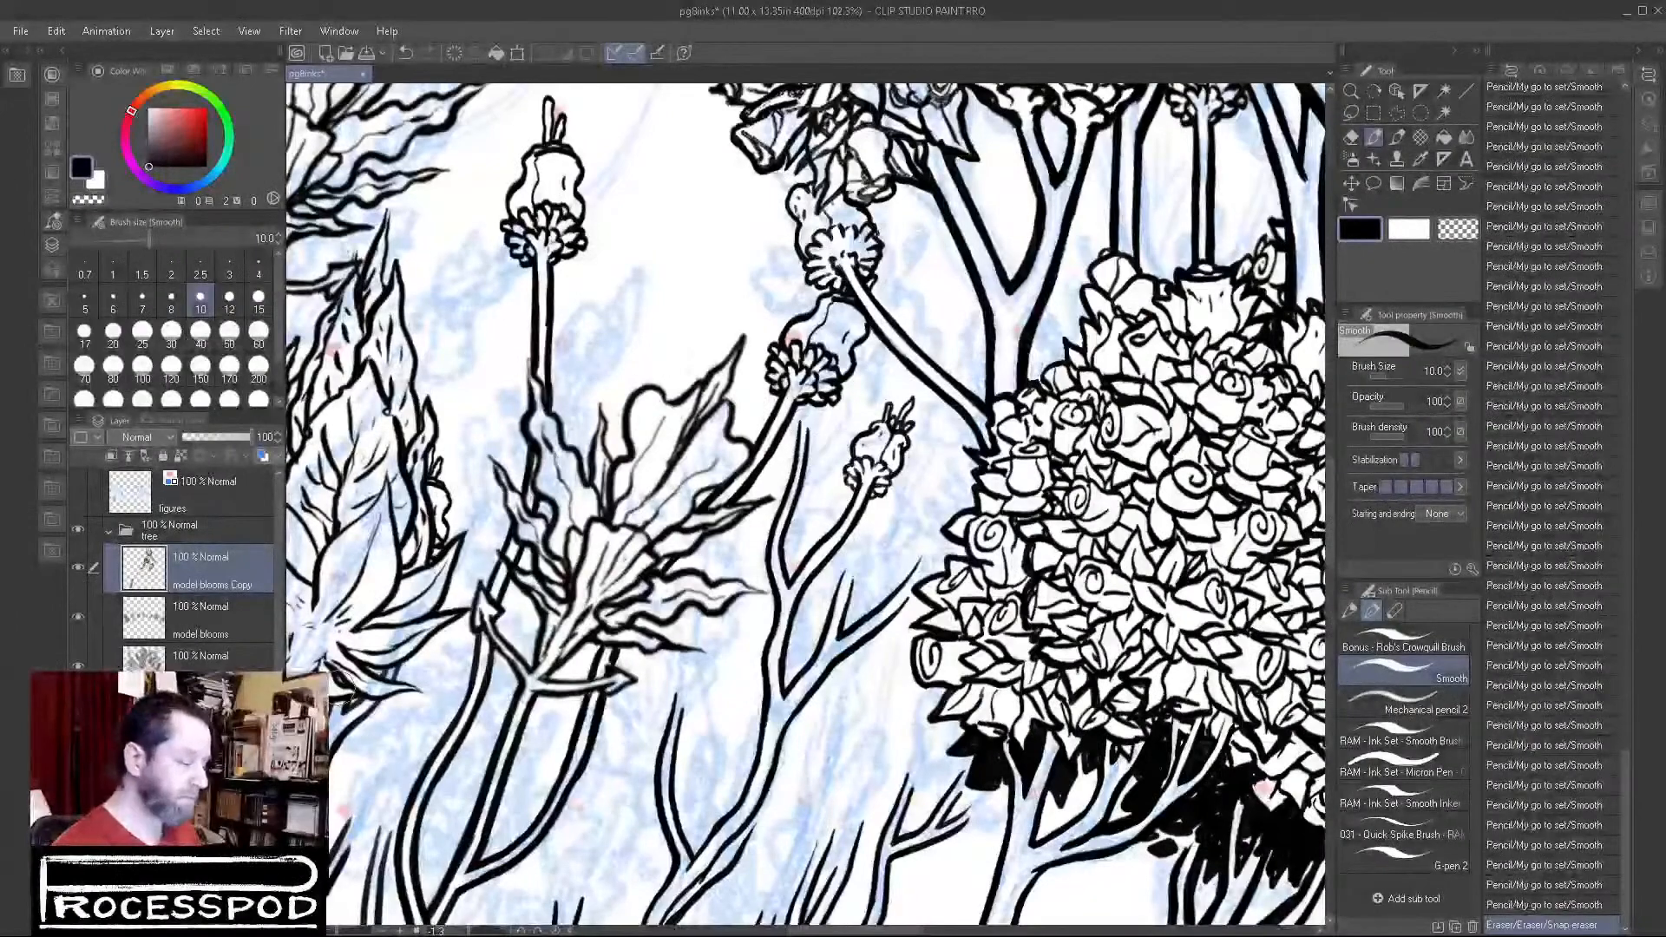
{"action": "left_click", "coordinate": [208, 655]}
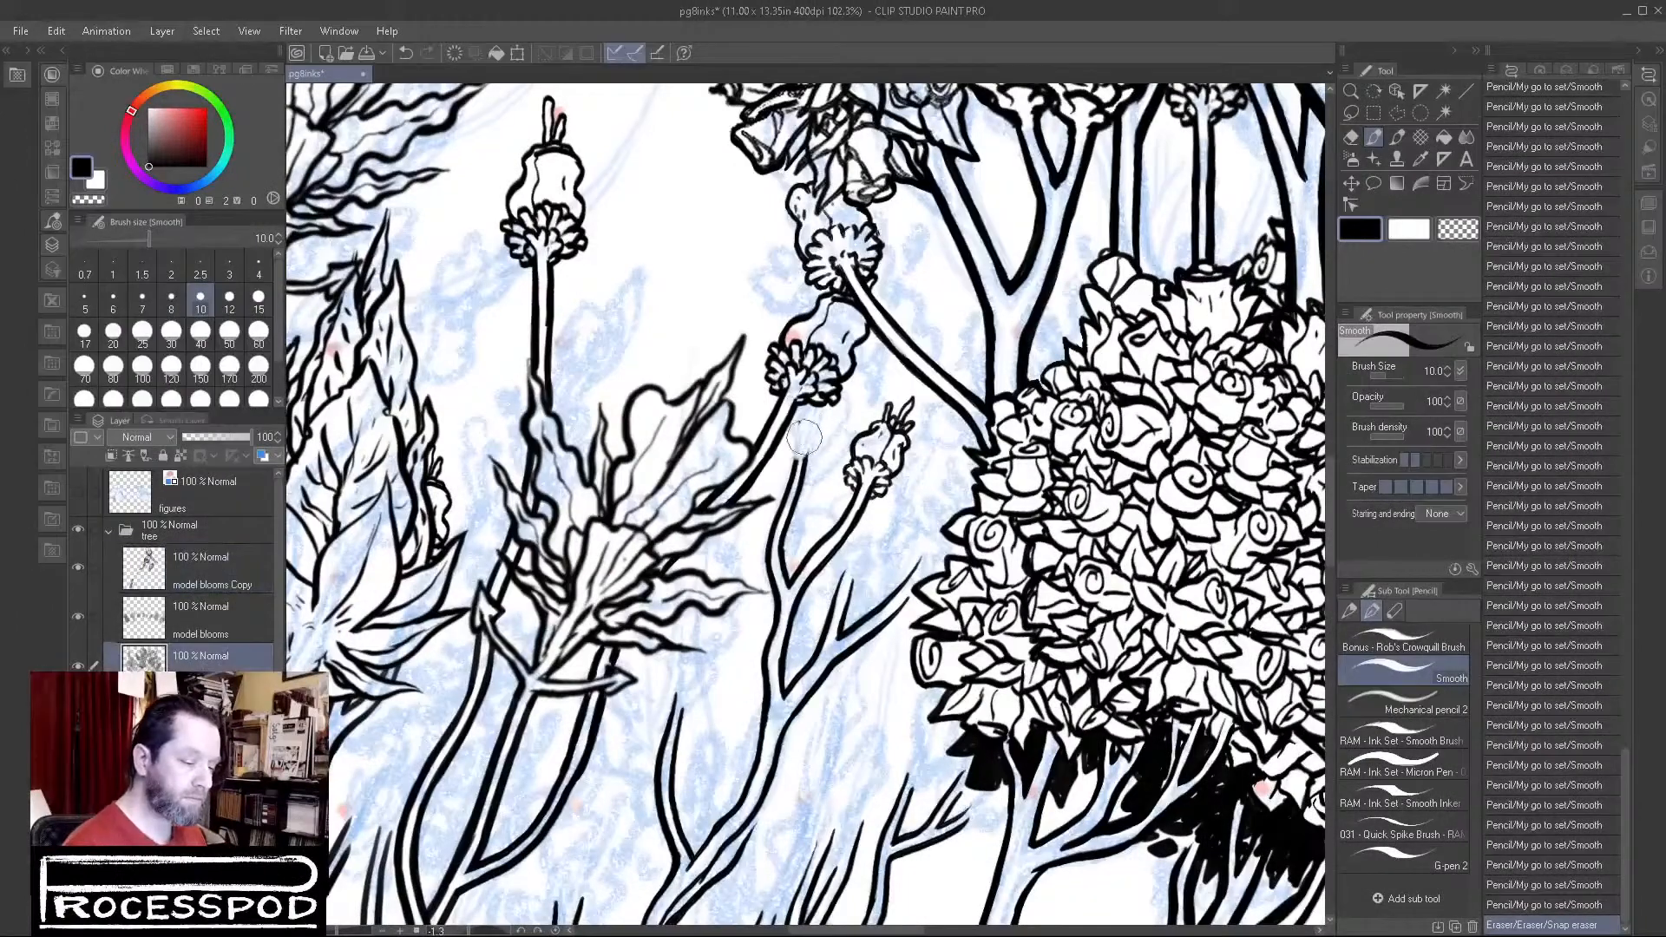
{"action": "left_click_drag", "start_coordinate": [804, 439], "coordinate": [780, 569]}
{"action": "key", "text": "ctrl+z"}
{"action": "left_click_drag", "start_coordinate": [808, 479], "coordinate": [781, 565]}
{"action": "left_click_drag", "start_coordinate": [793, 489], "coordinate": [762, 565]}
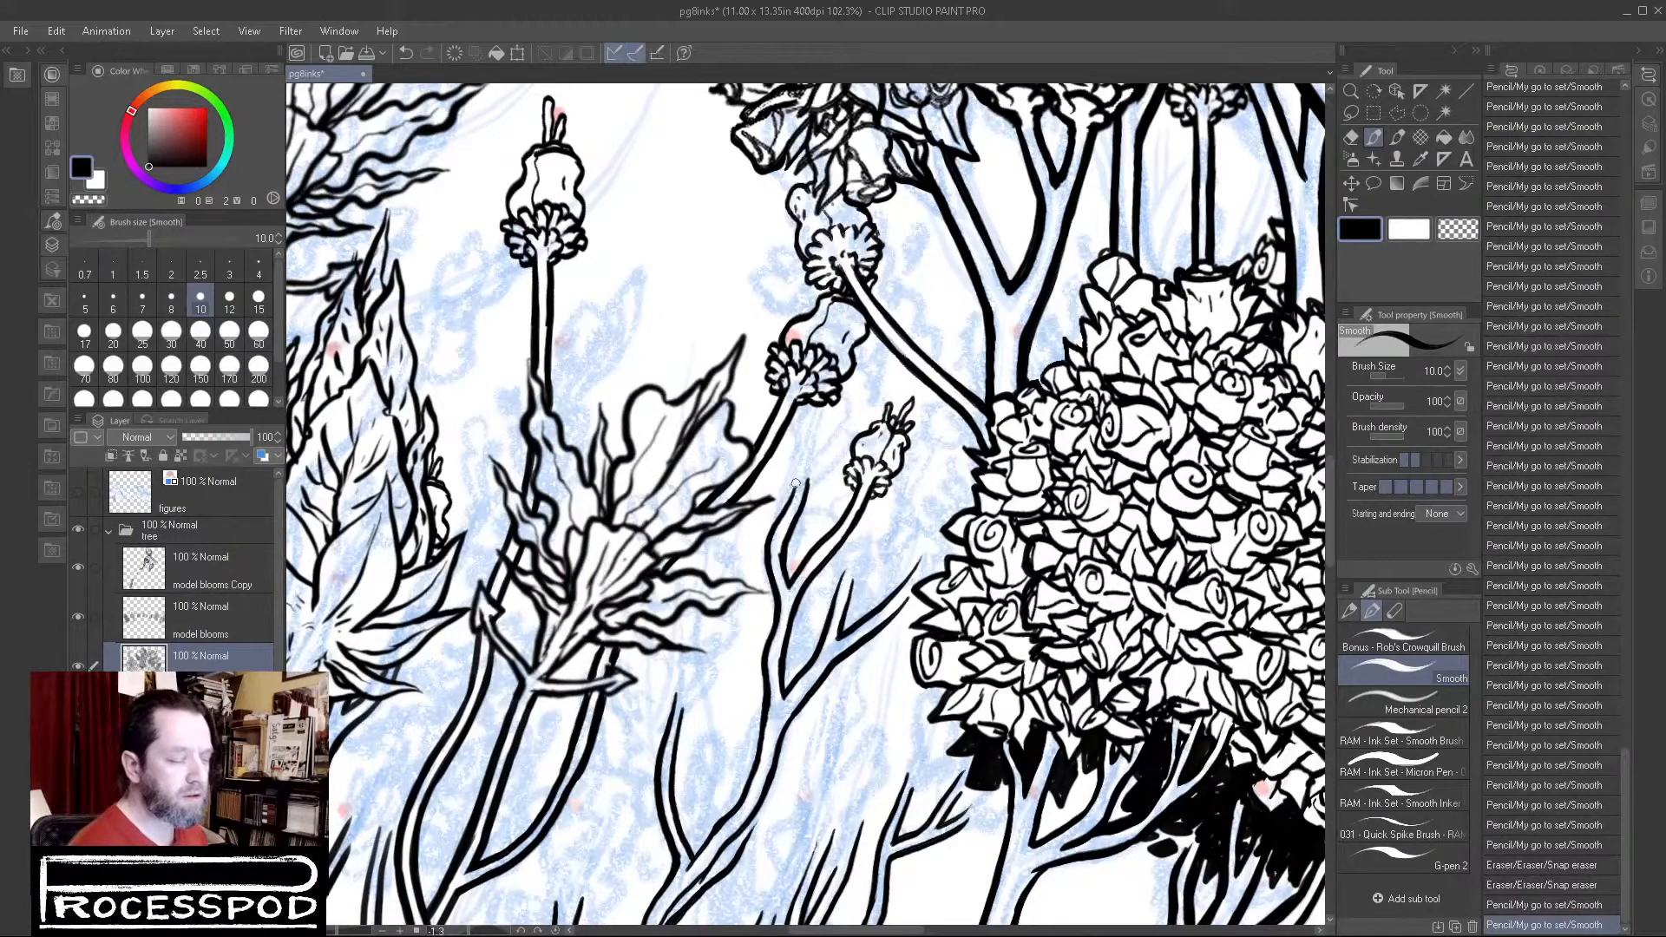
Step: Ink a small matching bud with petals, rounded body and stamens on the shortened twig tip
{"action": "mouse_move", "coordinate": [793, 471]}
{"action": "left_mouse_down"}
{"action": "mouse_move", "coordinate": [816, 425]}
{"action": "mouse_move", "coordinate": [821, 457]}
{"action": "mouse_move", "coordinate": [827, 437]}
{"action": "mouse_move", "coordinate": [841, 454]}
{"action": "mouse_move", "coordinate": [815, 492]}
{"action": "mouse_move", "coordinate": [779, 467]}
{"action": "mouse_move", "coordinate": [784, 487]}
{"action": "mouse_move", "coordinate": [782, 462]}
{"action": "mouse_move", "coordinate": [812, 498]}
{"action": "mouse_move", "coordinate": [833, 470]}
{"action": "mouse_move", "coordinate": [822, 489]}
{"action": "mouse_move", "coordinate": [828, 429]}
{"action": "left_mouse_up"}
{"action": "left_click_drag", "start_coordinate": [836, 426], "coordinate": [833, 437]}
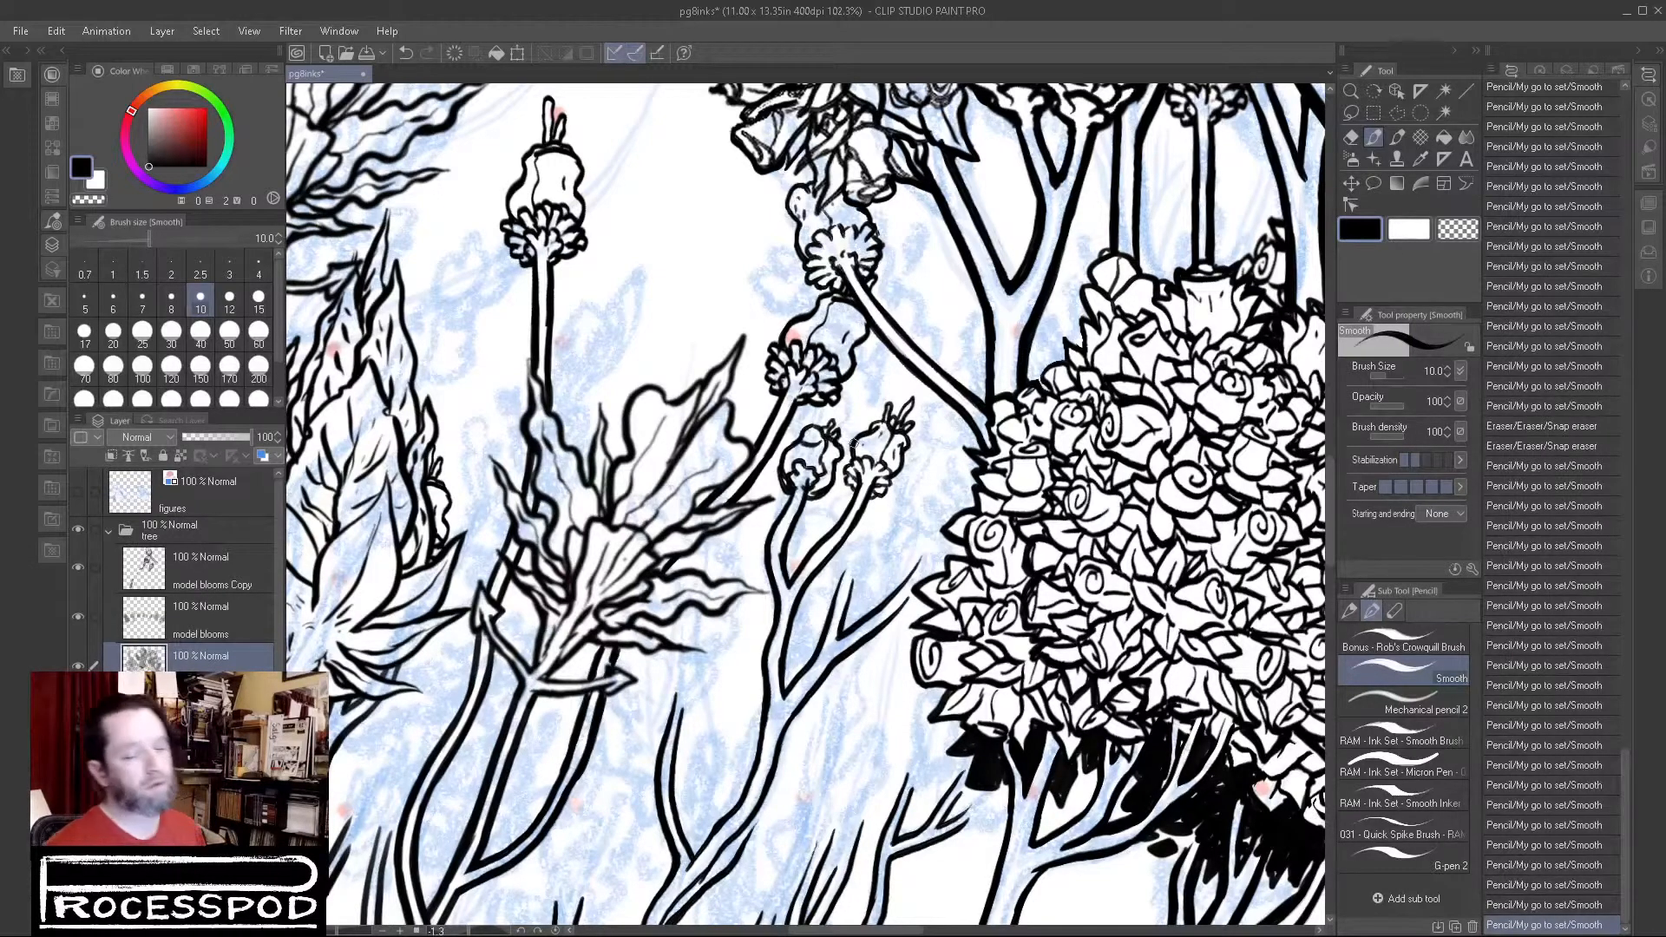
Step: Clear stray ink at the forked stem below the pasted leafy bloom with transparent color and re-ink the fork's edges in black
{"action": "left_click_drag", "start_coordinate": [742, 704], "coordinate": [823, 460]}
{"action": "left_click", "coordinate": [1451, 229]}
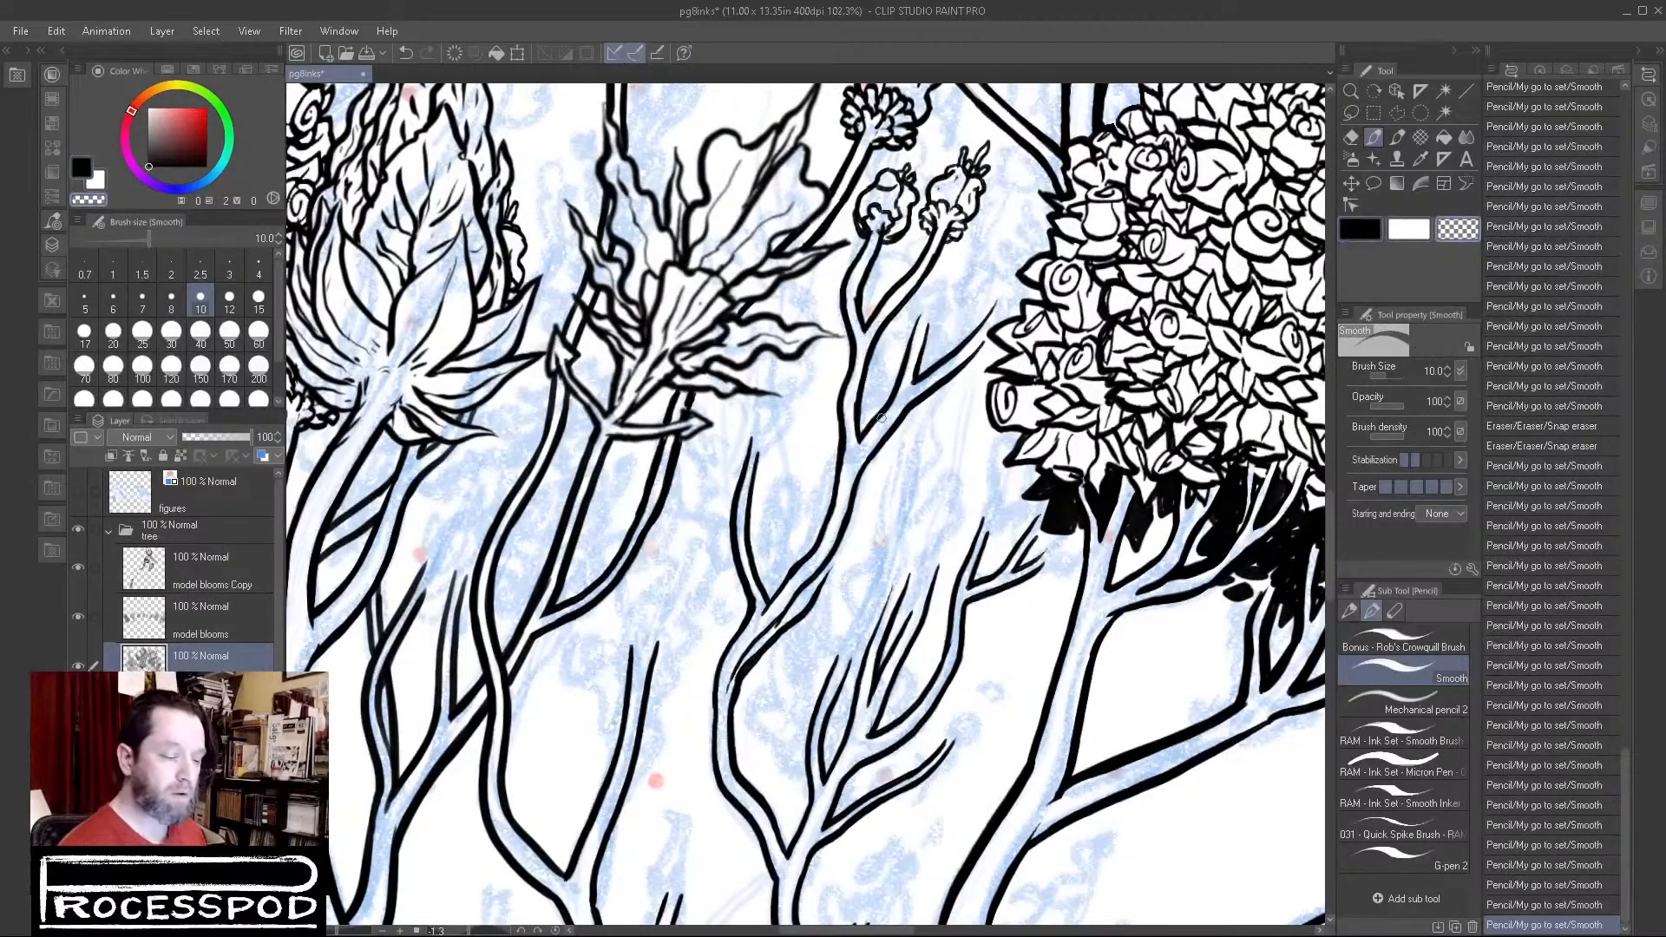
{"action": "left_click_drag", "start_coordinate": [653, 508], "coordinate": [550, 629]}
{"action": "left_click", "coordinate": [1366, 232]}
{"action": "mouse_move", "coordinate": [657, 515]}
{"action": "left_mouse_down"}
{"action": "mouse_move", "coordinate": [623, 577]}
{"action": "mouse_move", "coordinate": [638, 514]}
{"action": "mouse_move", "coordinate": [548, 609]}
{"action": "left_mouse_up"}
{"action": "left_click_drag", "start_coordinate": [609, 562], "coordinate": [566, 599]}
{"action": "left_click_drag", "start_coordinate": [642, 501], "coordinate": [598, 573]}
{"action": "left_click_drag", "start_coordinate": [640, 501], "coordinate": [569, 599]}
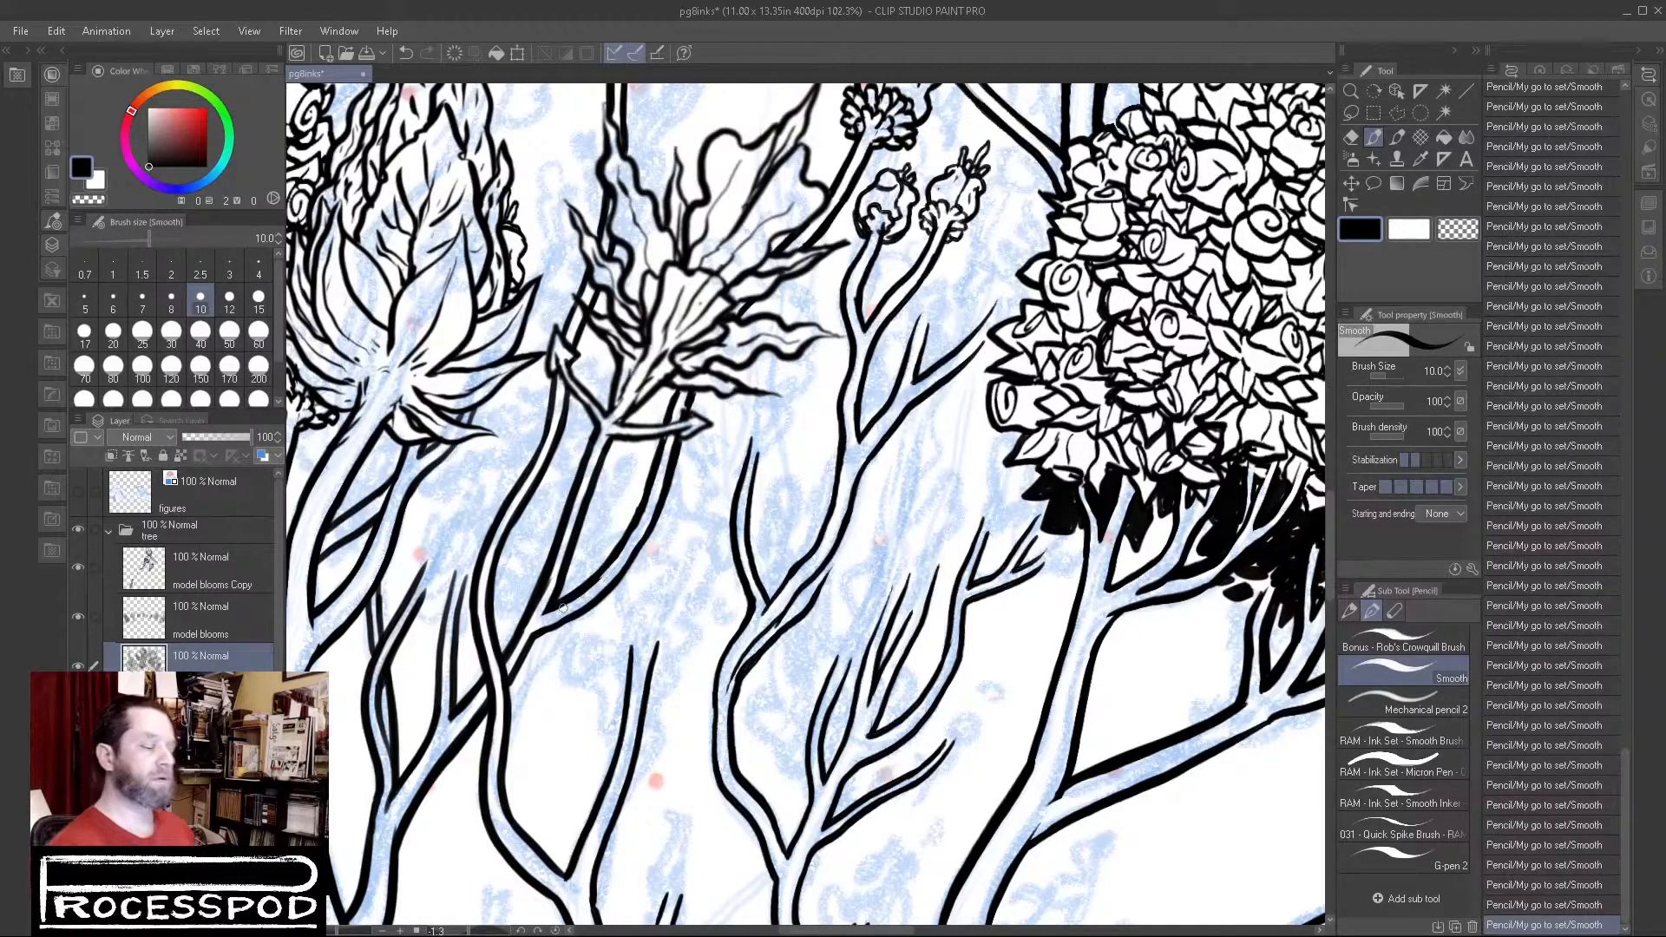
{"action": "left_click_drag", "start_coordinate": [538, 631], "coordinate": [584, 607]}
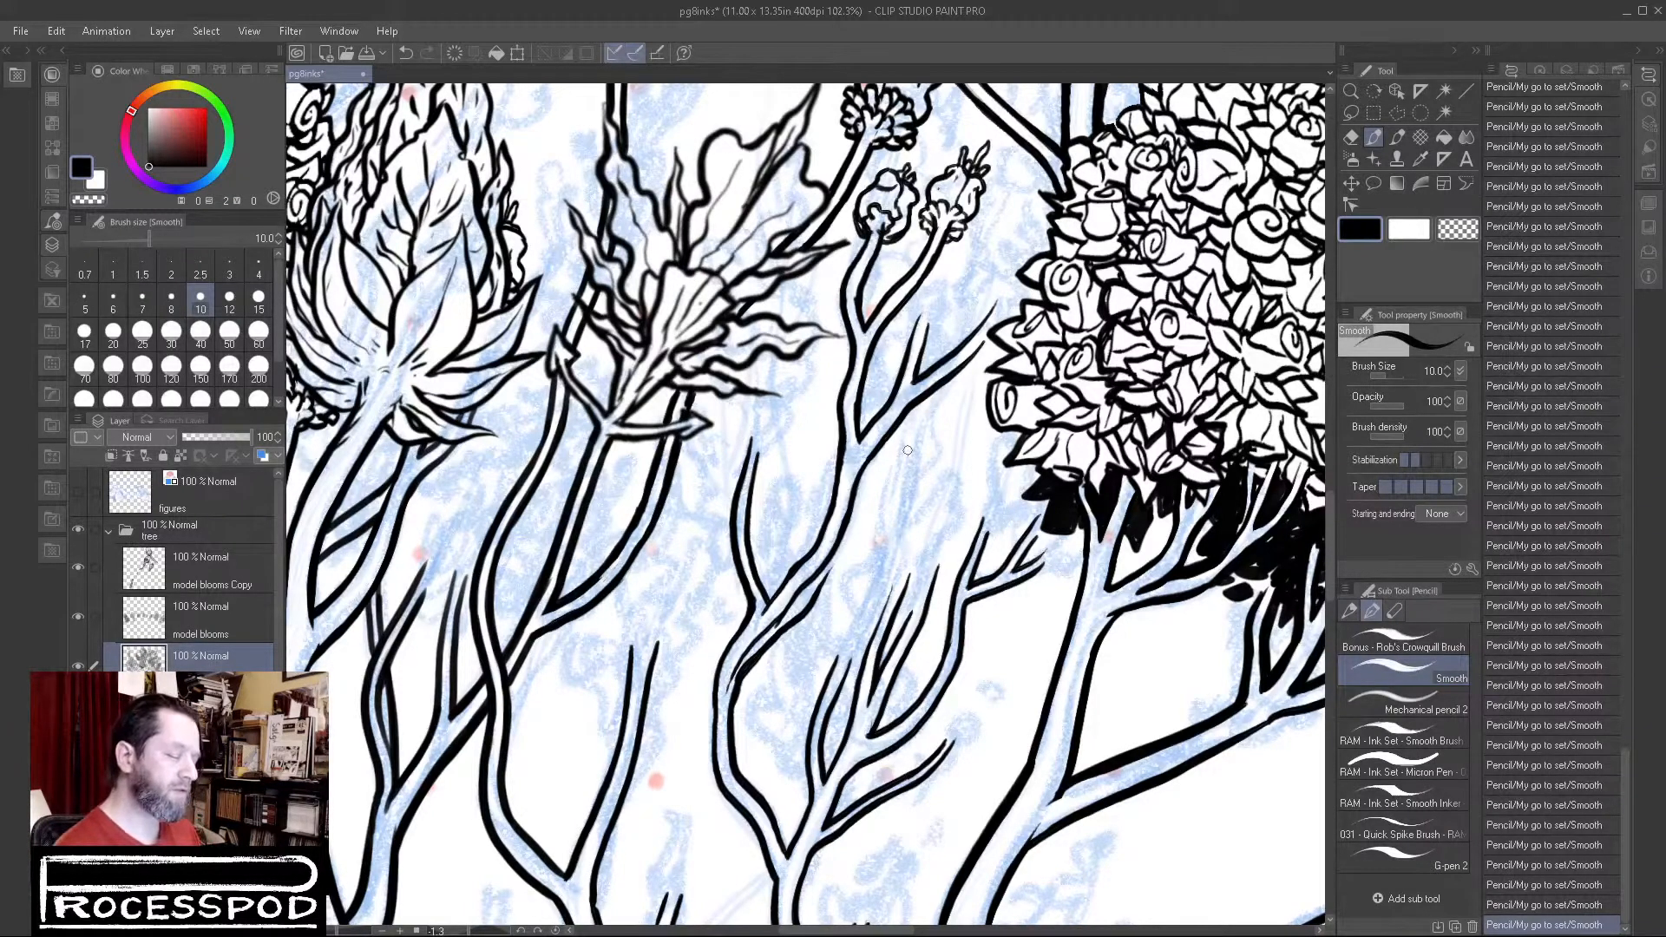
Step: Trim the line edges of the forked stem below the leafy bloom with transparent color
{"action": "left_click", "coordinate": [1458, 229]}
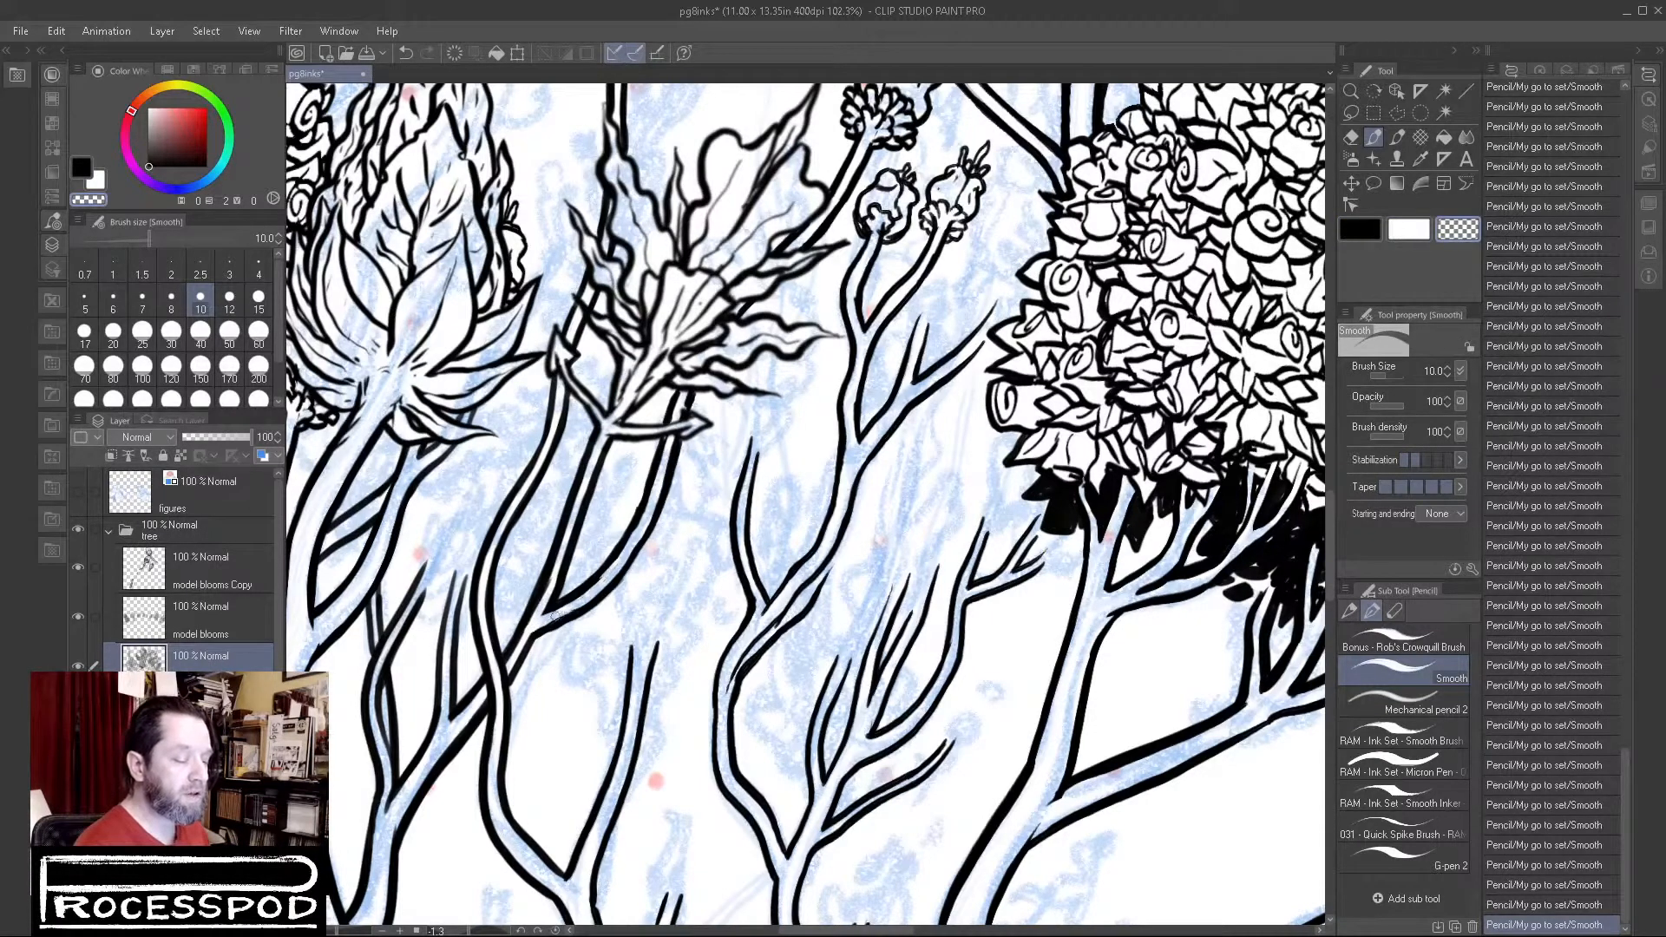
{"action": "left_click_drag", "start_coordinate": [552, 580], "coordinate": [510, 657]}
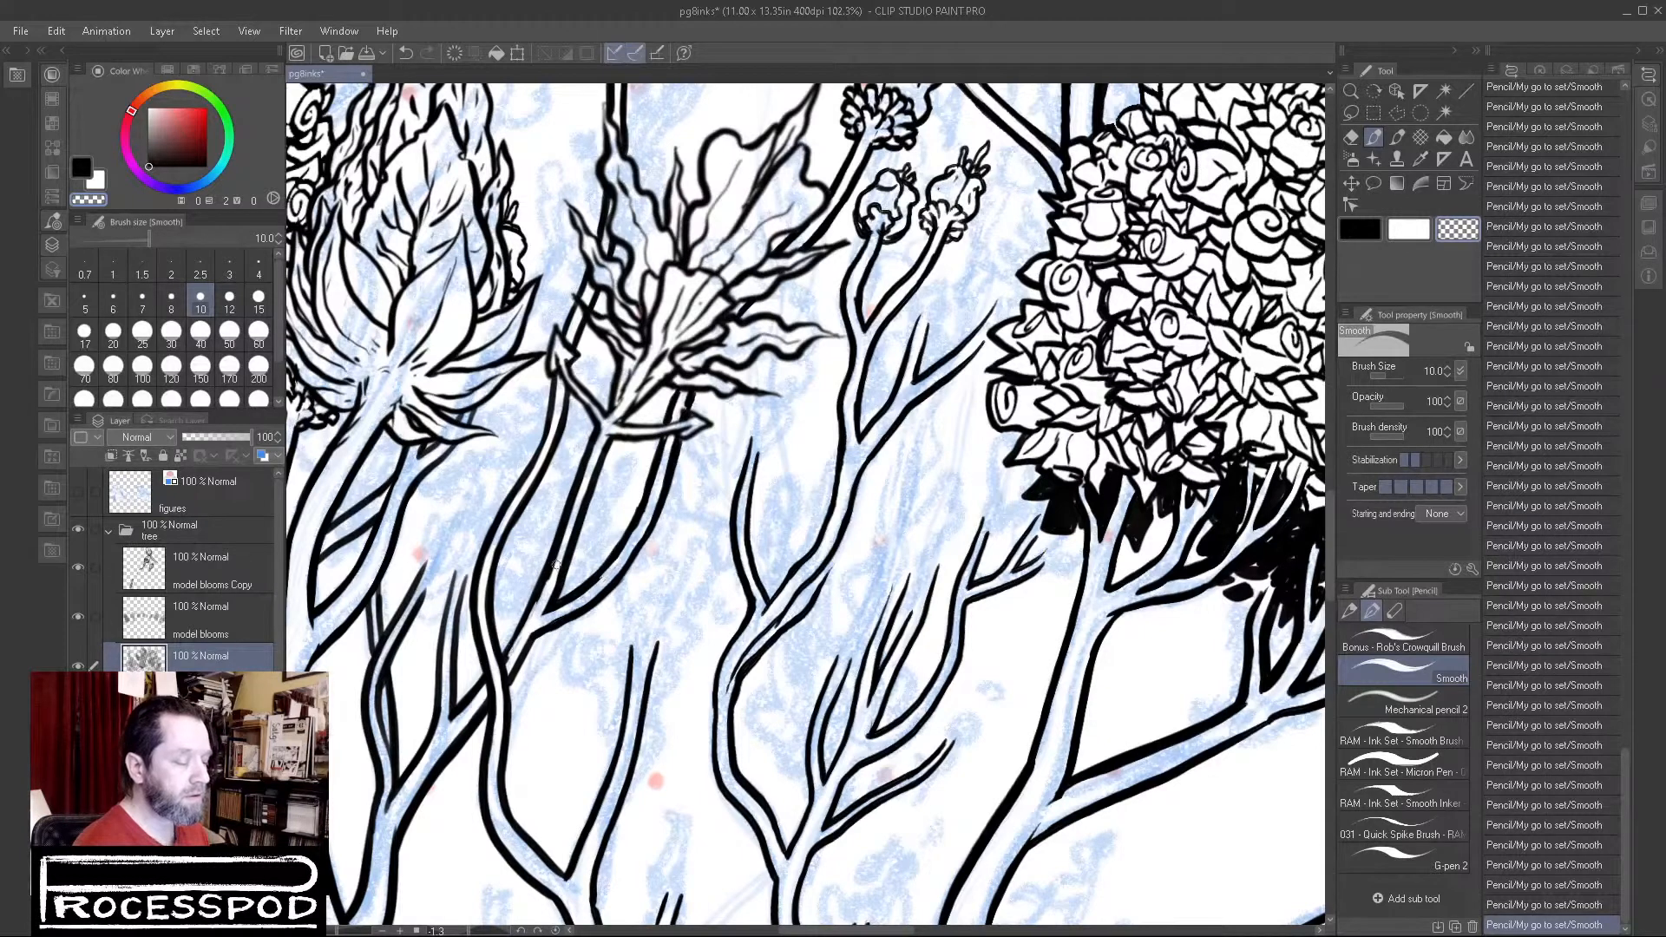
{"action": "left_click_drag", "start_coordinate": [555, 566], "coordinate": [535, 602]}
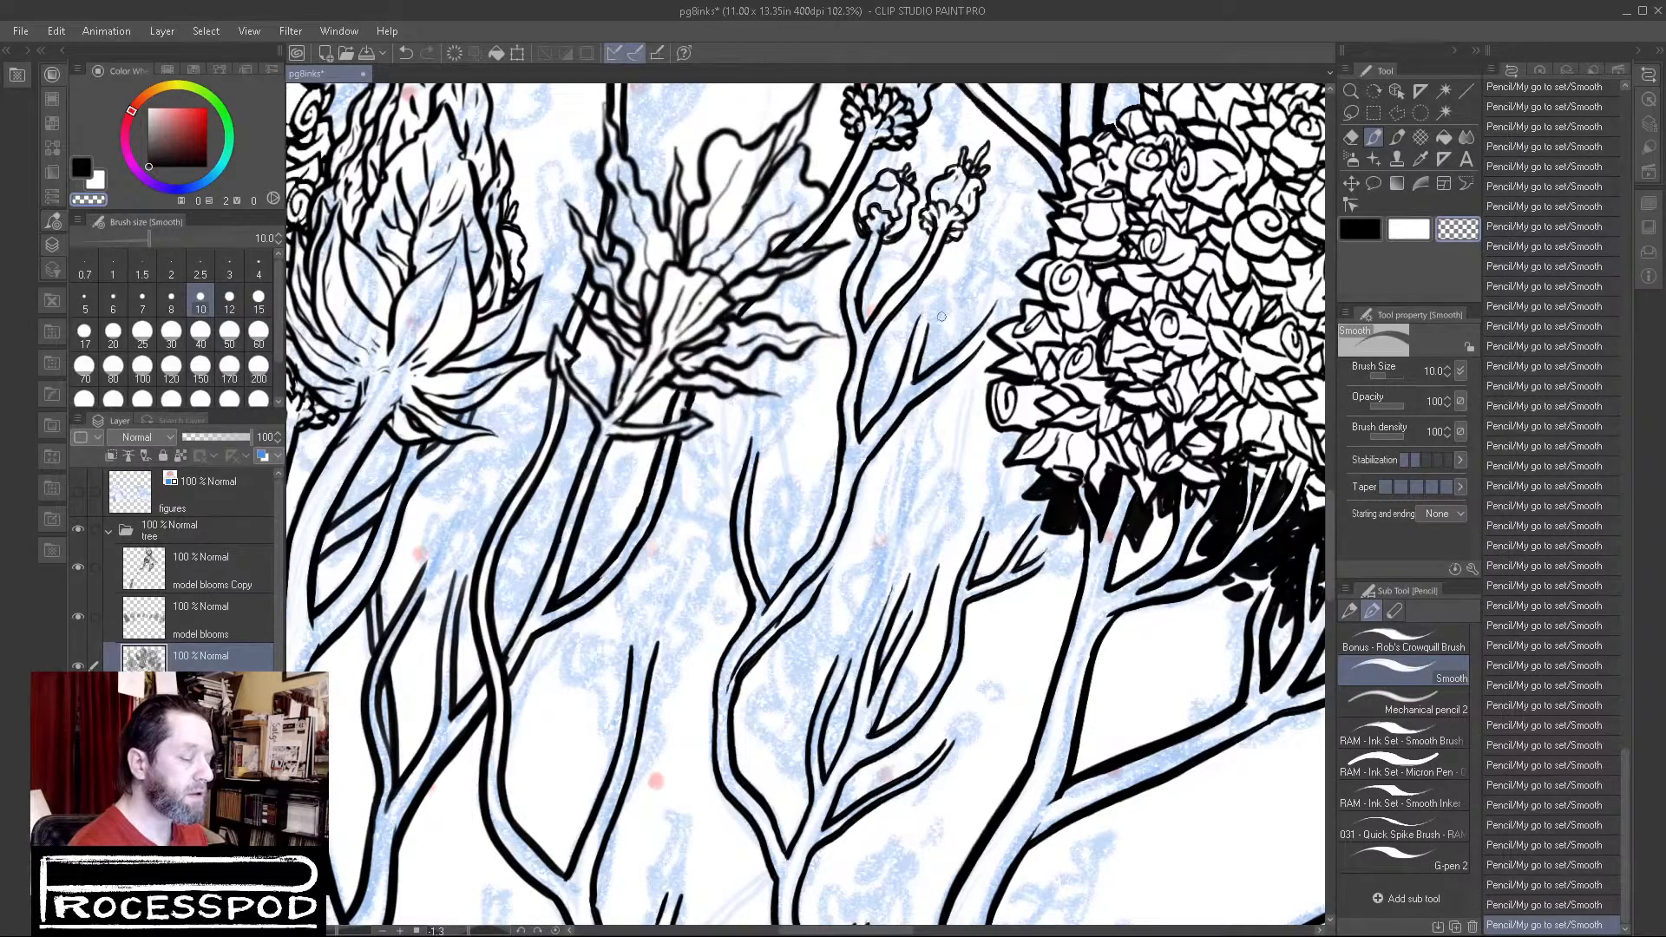
{"action": "left_click_drag", "start_coordinate": [592, 477], "coordinate": [568, 548]}
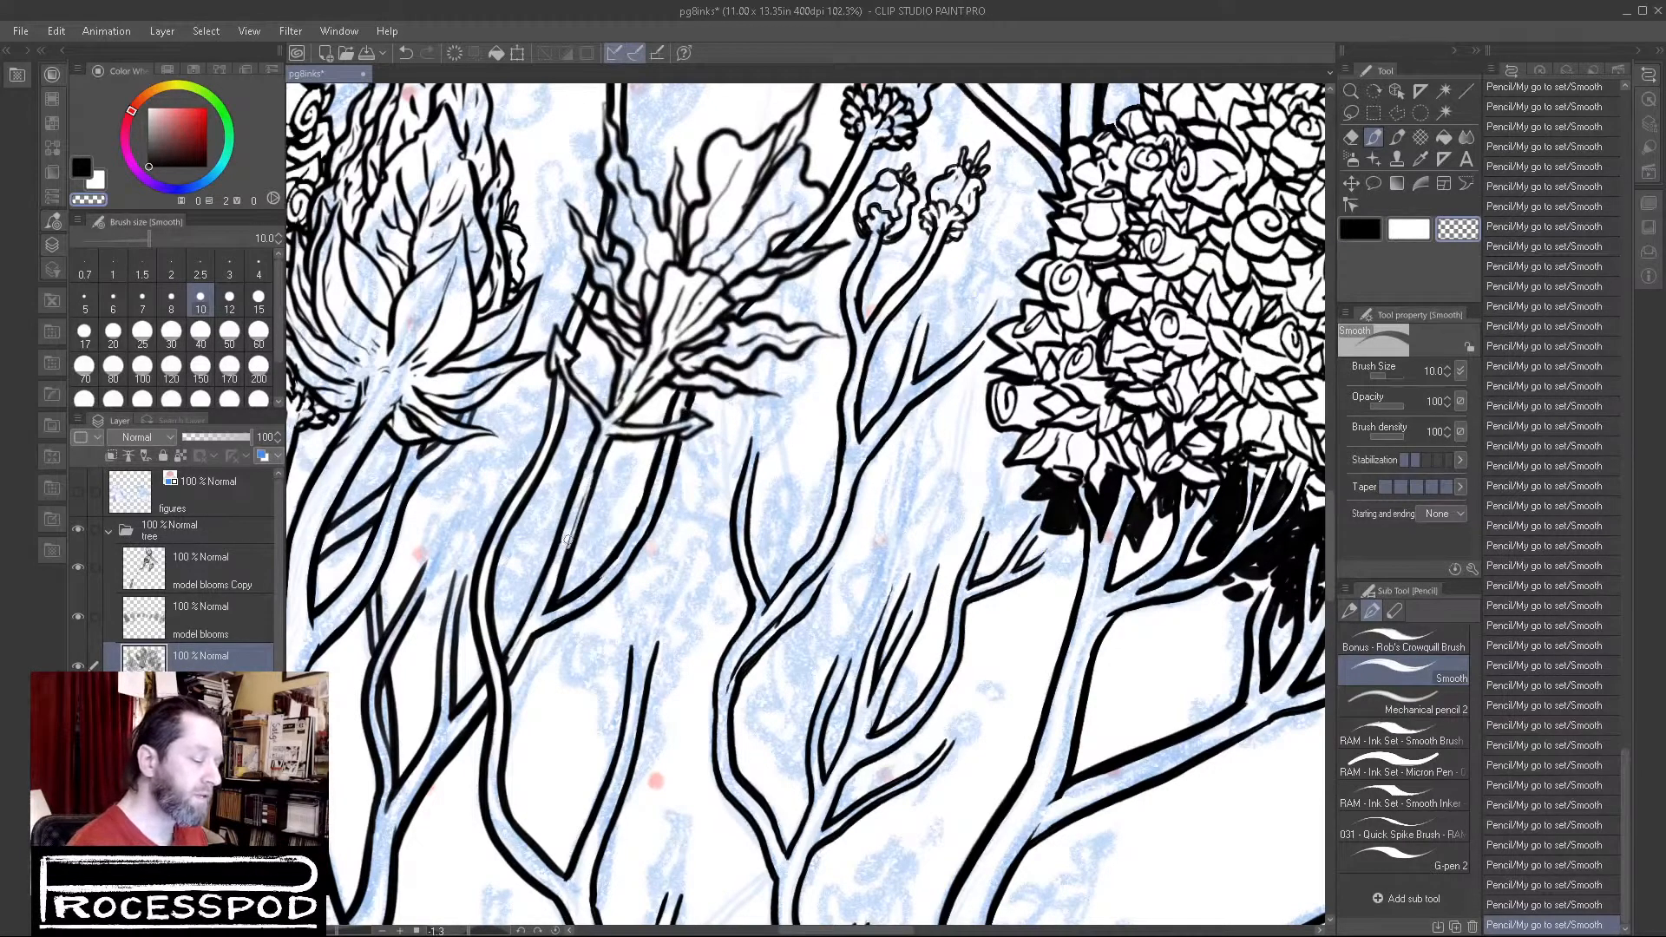
{"action": "key", "text": "ctrl+z"}
{"action": "key", "text": "ctrl+z"}
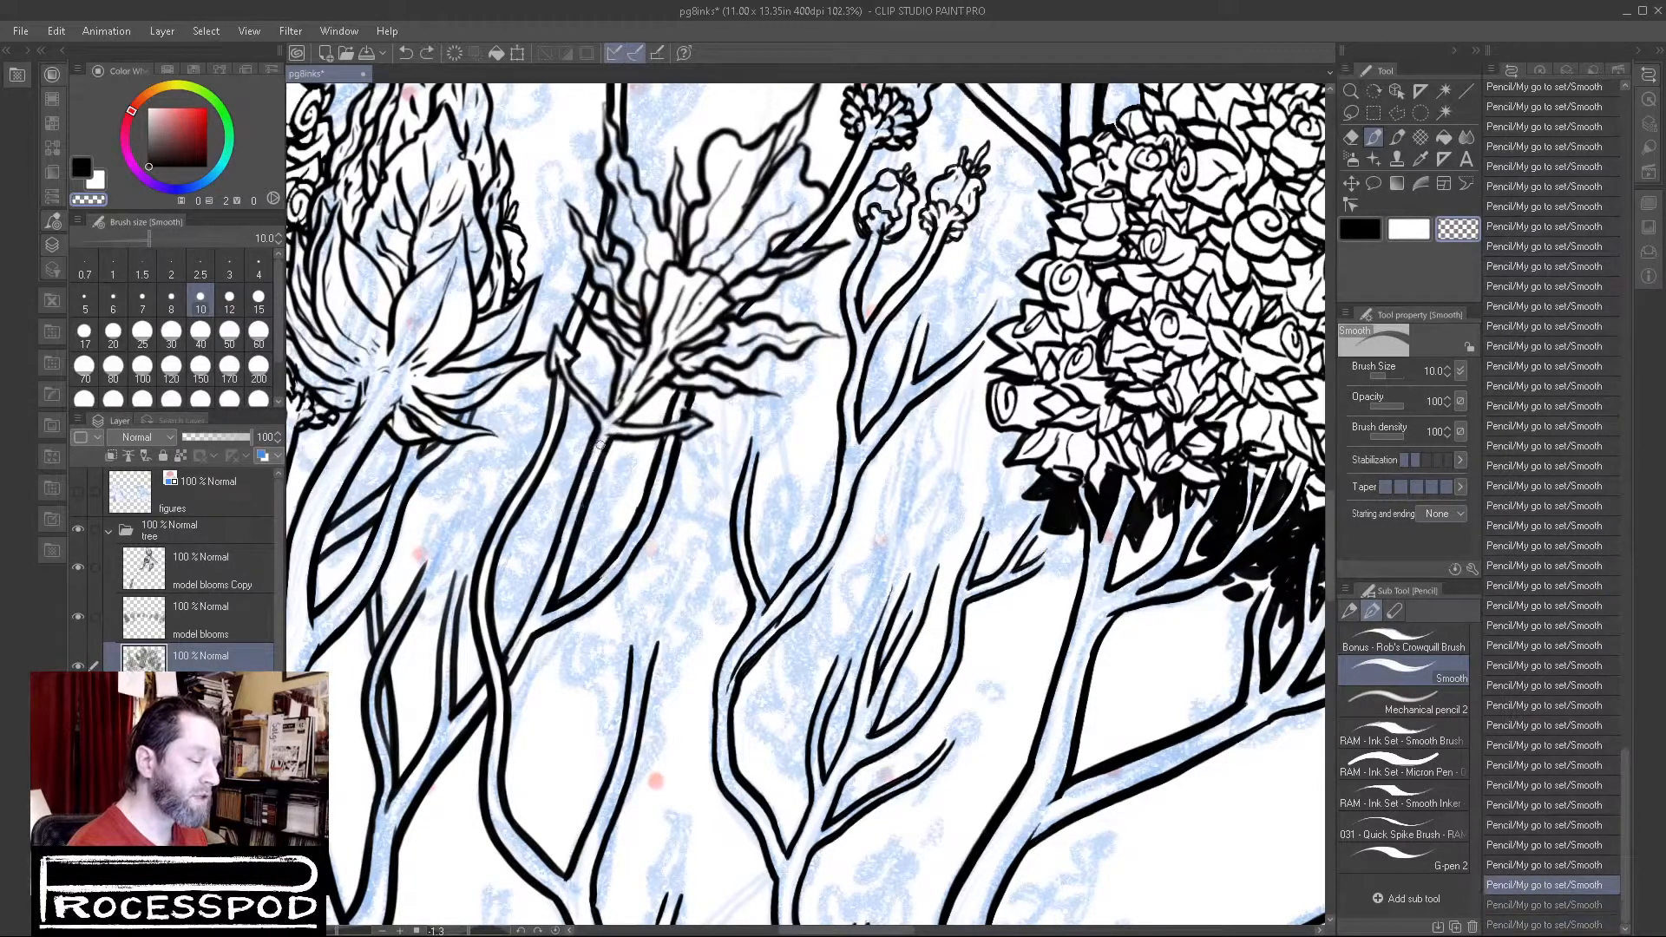
{"action": "key", "text": "ctrl+y"}
{"action": "key", "text": "ctrl+y"}
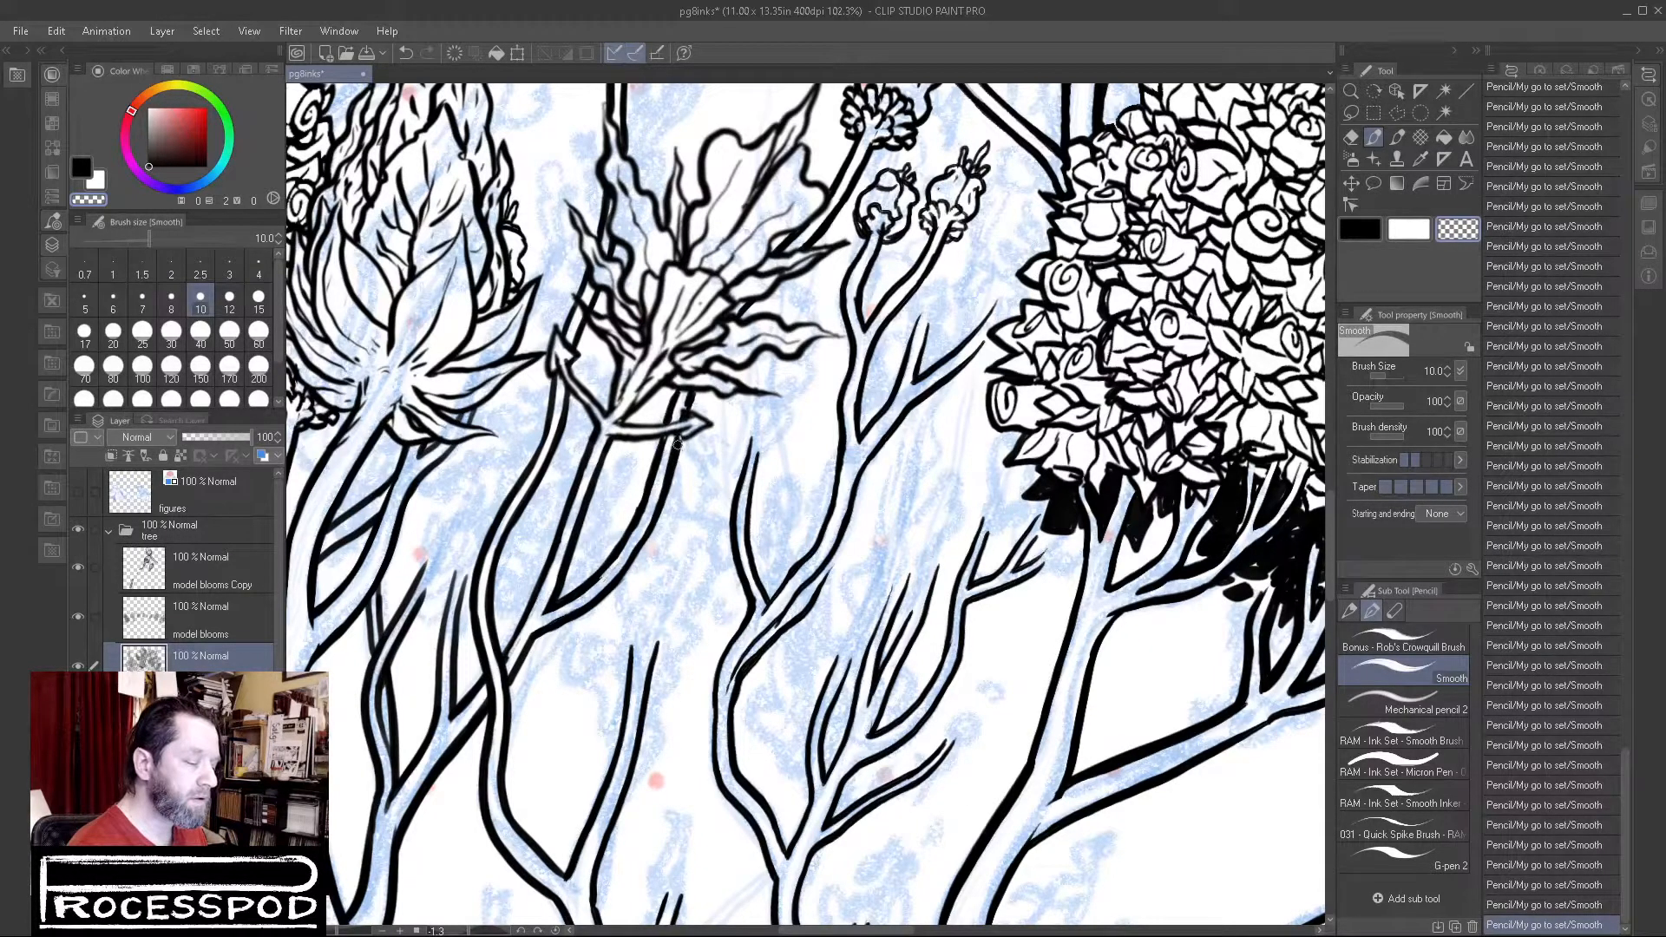
Step: Move the model blooms Copy layer below model blooms and merge it with the branch line layer
{"action": "left_click", "coordinate": [208, 572]}
{"action": "left_click_drag", "start_coordinate": [207, 644], "coordinate": [208, 643]}
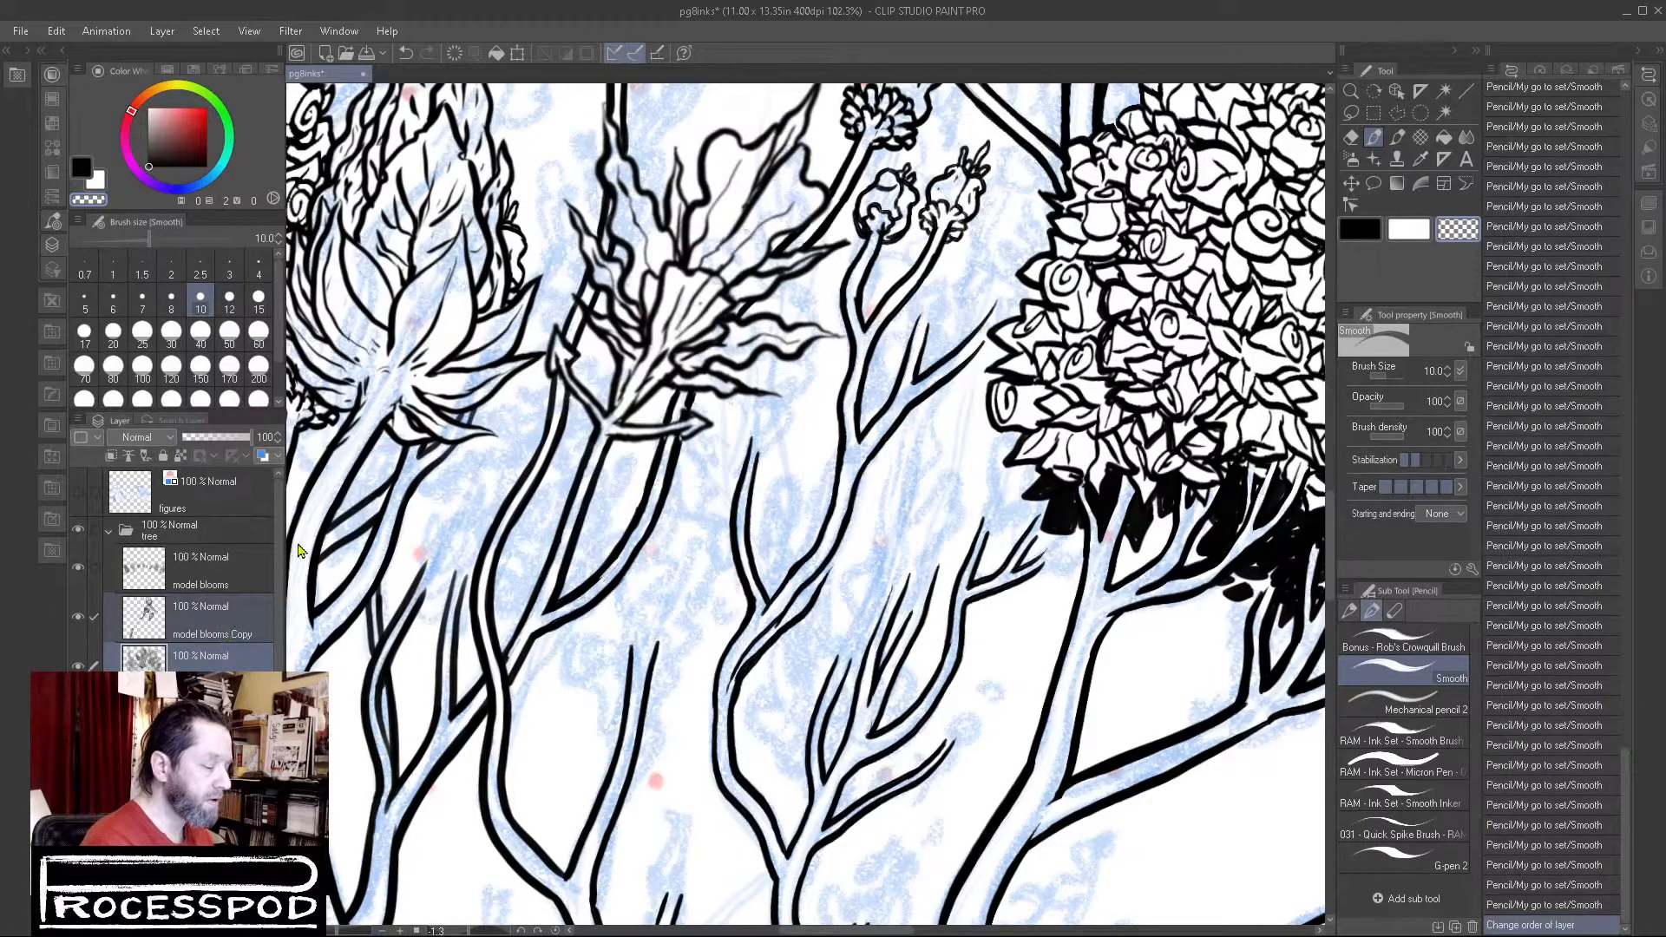
{"action": "key", "text": "shift+alt+e"}
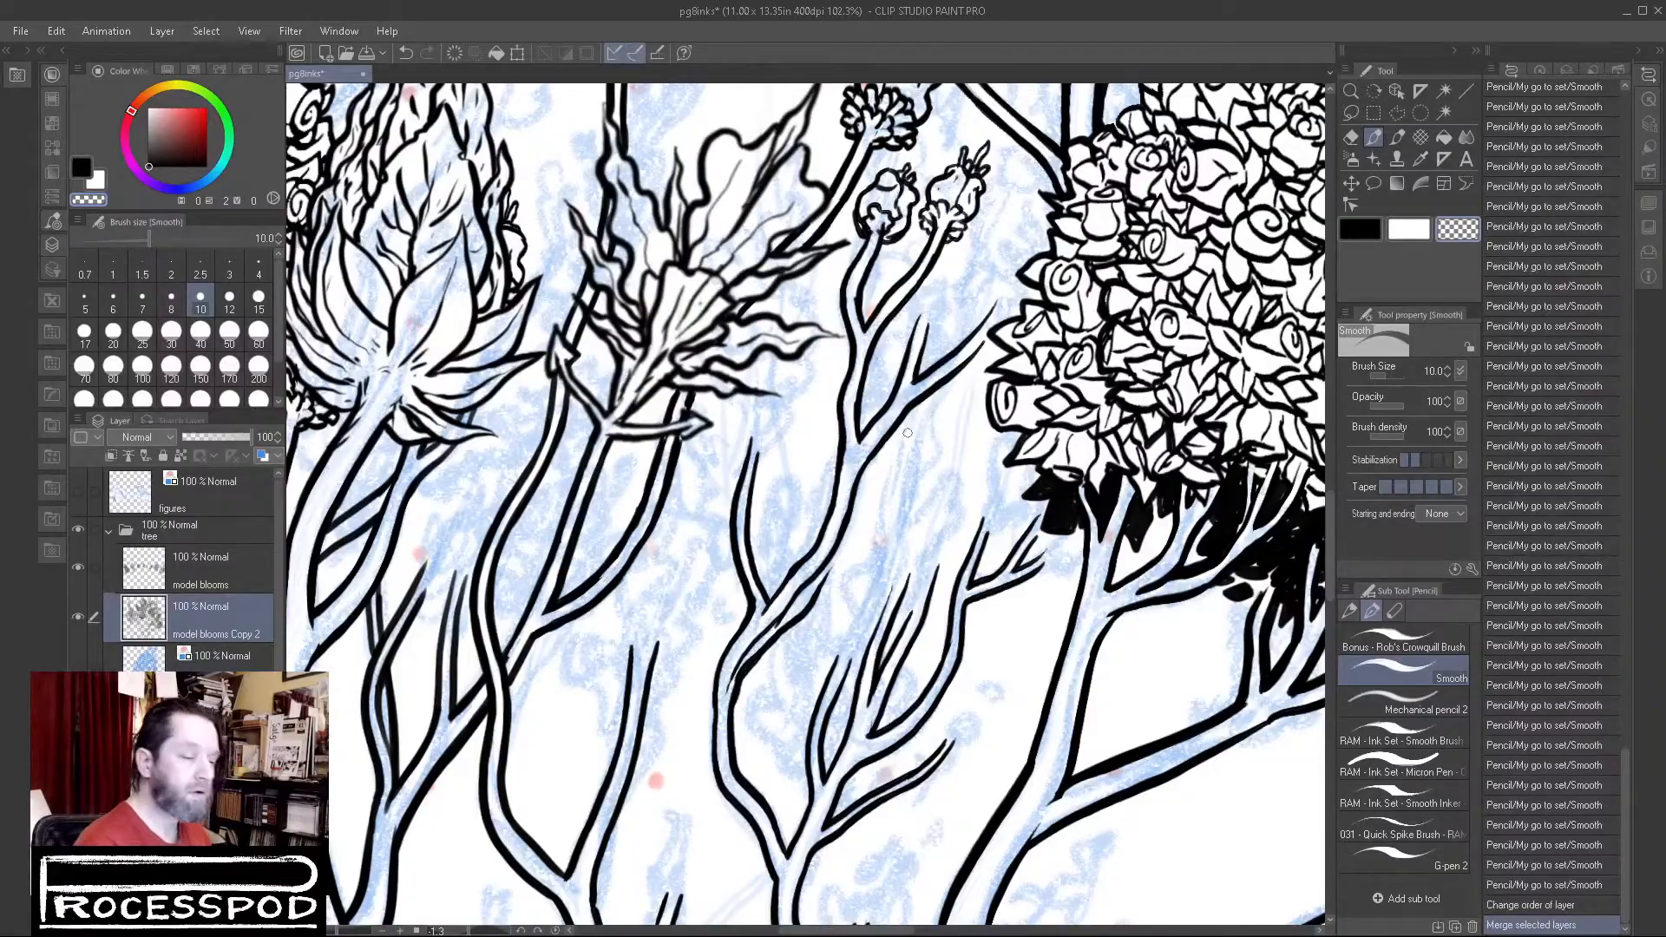
Step: Ink a cluster of small rounded petals in black on the tip of the bare twig just below the leafy bloom
{"action": "scroll", "coordinate": [869, 435], "scroll_direction": "down", "scroll_amount": 4}
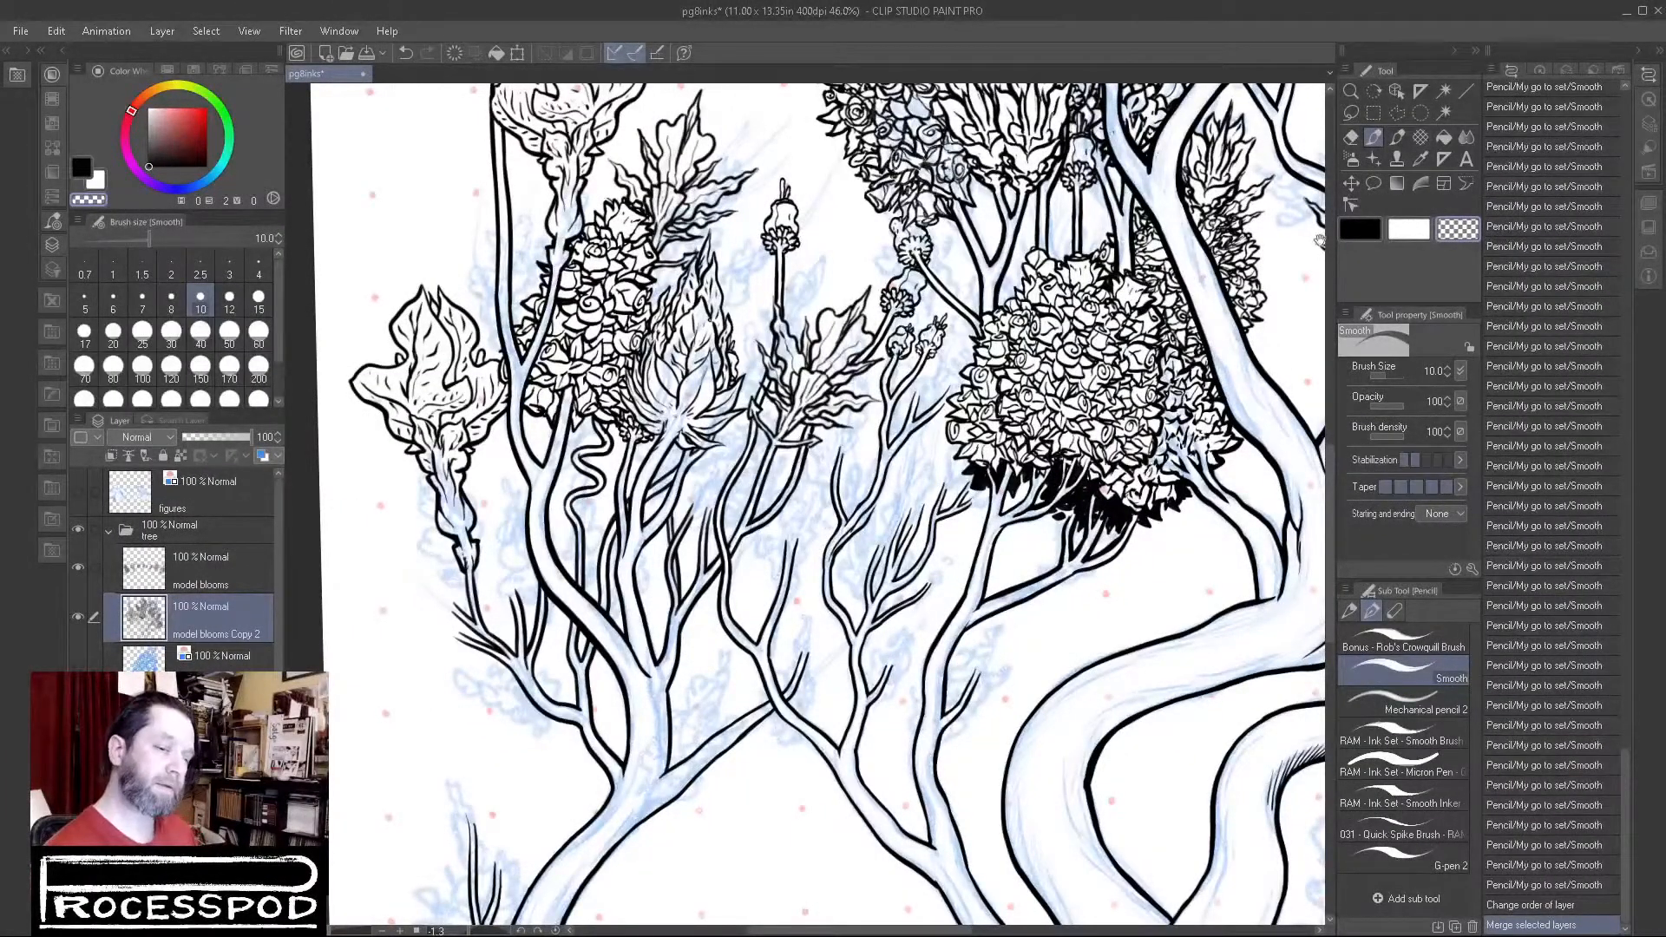
{"action": "left_click", "coordinate": [1369, 233]}
{"action": "scroll", "coordinate": [822, 467], "scroll_direction": "up", "scroll_amount": 5}
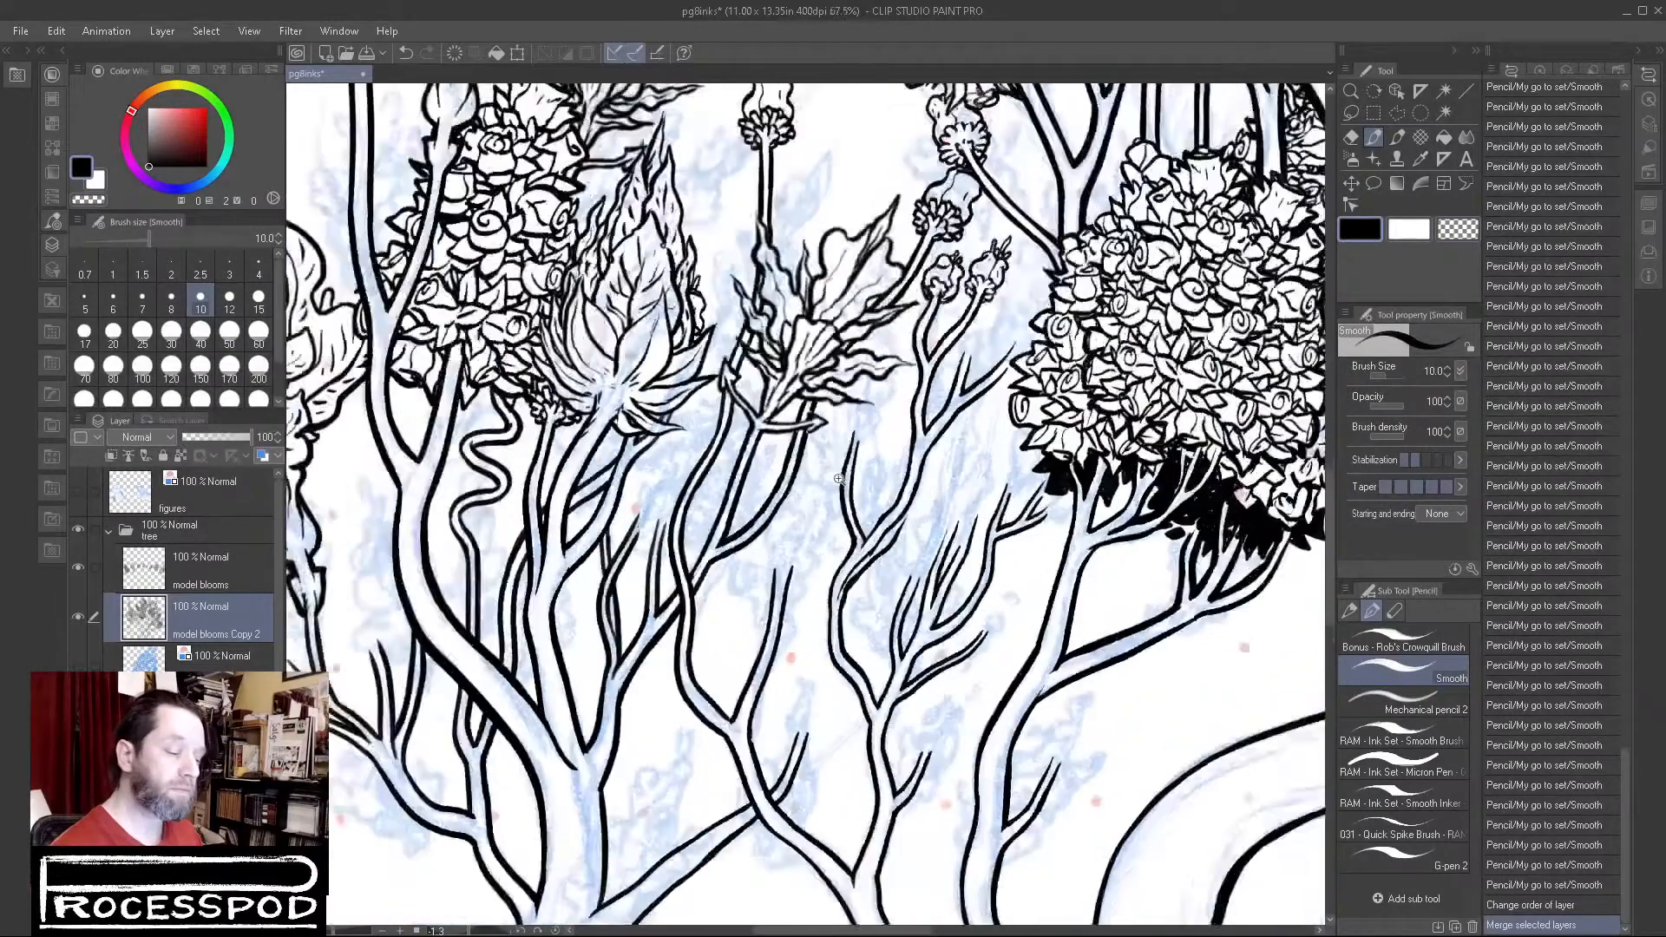
{"action": "mouse_move", "coordinate": [866, 406]}
{"action": "left_mouse_down"}
{"action": "mouse_move", "coordinate": [905, 402]}
{"action": "mouse_move", "coordinate": [892, 419]}
{"action": "mouse_move", "coordinate": [865, 409]}
{"action": "mouse_move", "coordinate": [871, 429]}
{"action": "mouse_move", "coordinate": [938, 395]}
{"action": "mouse_move", "coordinate": [863, 425]}
{"action": "mouse_move", "coordinate": [892, 408]}
{"action": "mouse_move", "coordinate": [873, 428]}
{"action": "mouse_move", "coordinate": [898, 421]}
{"action": "mouse_move", "coordinate": [882, 406]}
{"action": "mouse_move", "coordinate": [892, 431]}
{"action": "left_mouse_up"}
{"action": "key", "text": "ctrl+z"}
{"action": "left_click", "coordinate": [1453, 228]}
{"action": "left_click", "coordinate": [1360, 230]}
{"action": "left_click", "coordinate": [1458, 229]}
{"action": "key", "text": "c"}
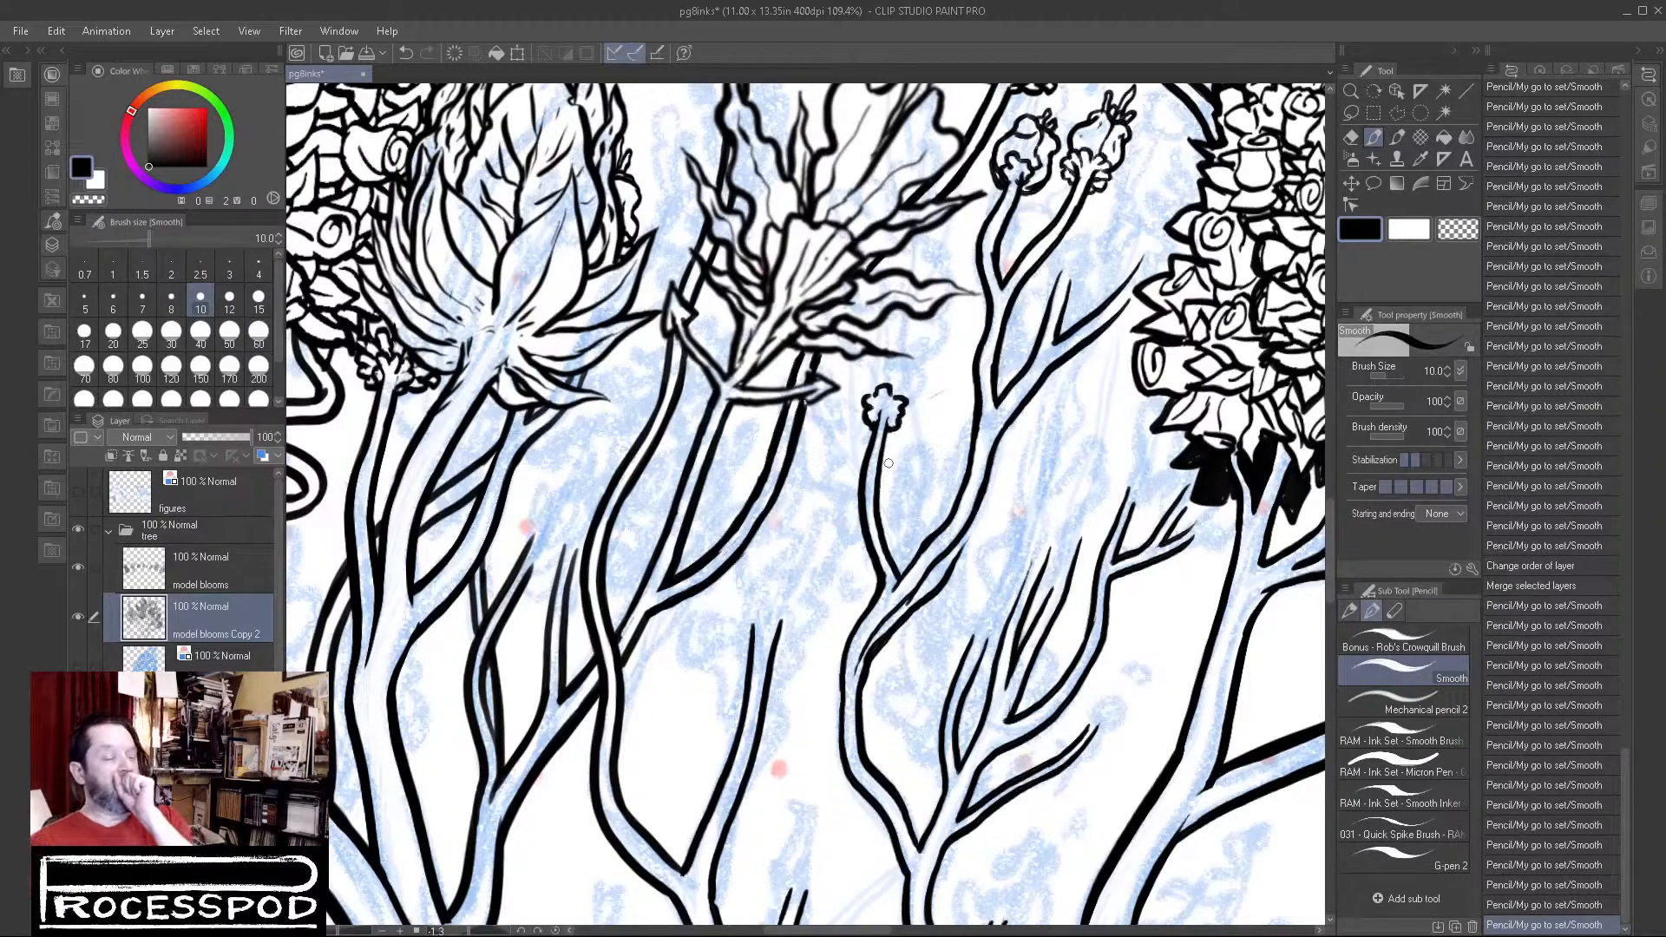
Step: Refine the petal cluster on that twig and ink the curved sides of the bud body around it
{"action": "mouse_move", "coordinate": [872, 392]}
{"action": "left_mouse_down"}
{"action": "mouse_move", "coordinate": [902, 408]}
{"action": "mouse_move", "coordinate": [881, 417]}
{"action": "left_mouse_up"}
{"action": "left_click", "coordinate": [877, 418]}
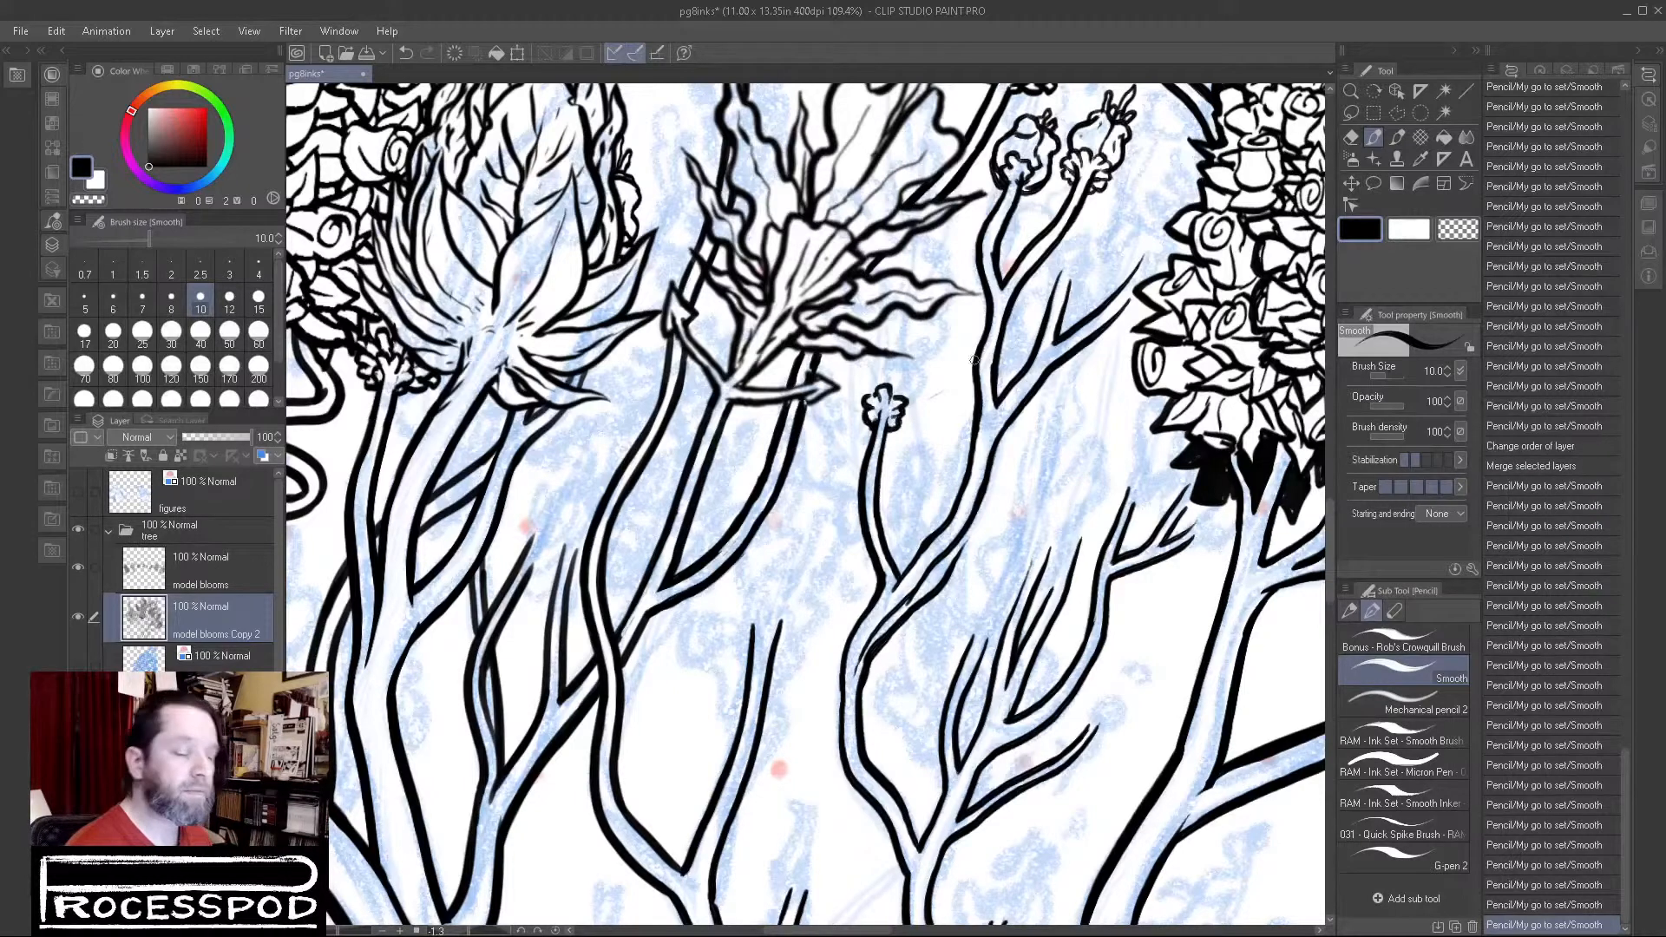
{"action": "mouse_move", "coordinate": [866, 367]}
{"action": "left_mouse_down"}
{"action": "mouse_move", "coordinate": [857, 405]}
{"action": "mouse_move", "coordinate": [919, 402]}
{"action": "mouse_move", "coordinate": [901, 421]}
{"action": "left_mouse_up"}
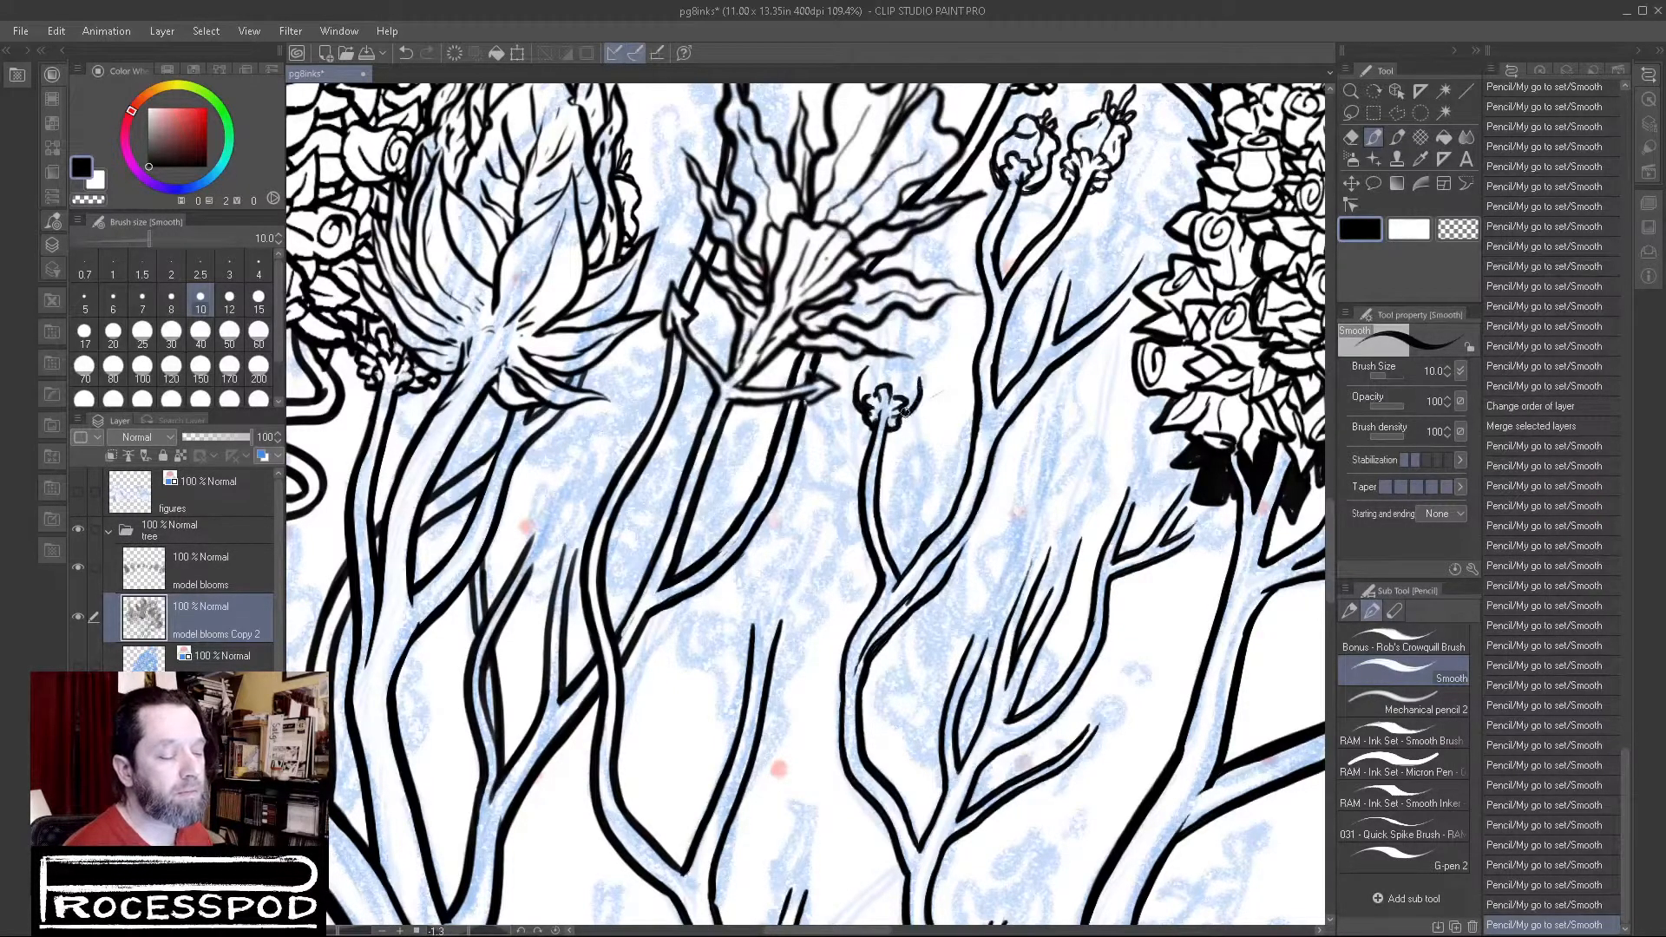
{"action": "mouse_move", "coordinate": [864, 365]}
{"action": "left_mouse_down"}
{"action": "mouse_move", "coordinate": [916, 364]}
{"action": "mouse_move", "coordinate": [913, 396]}
{"action": "left_mouse_up"}
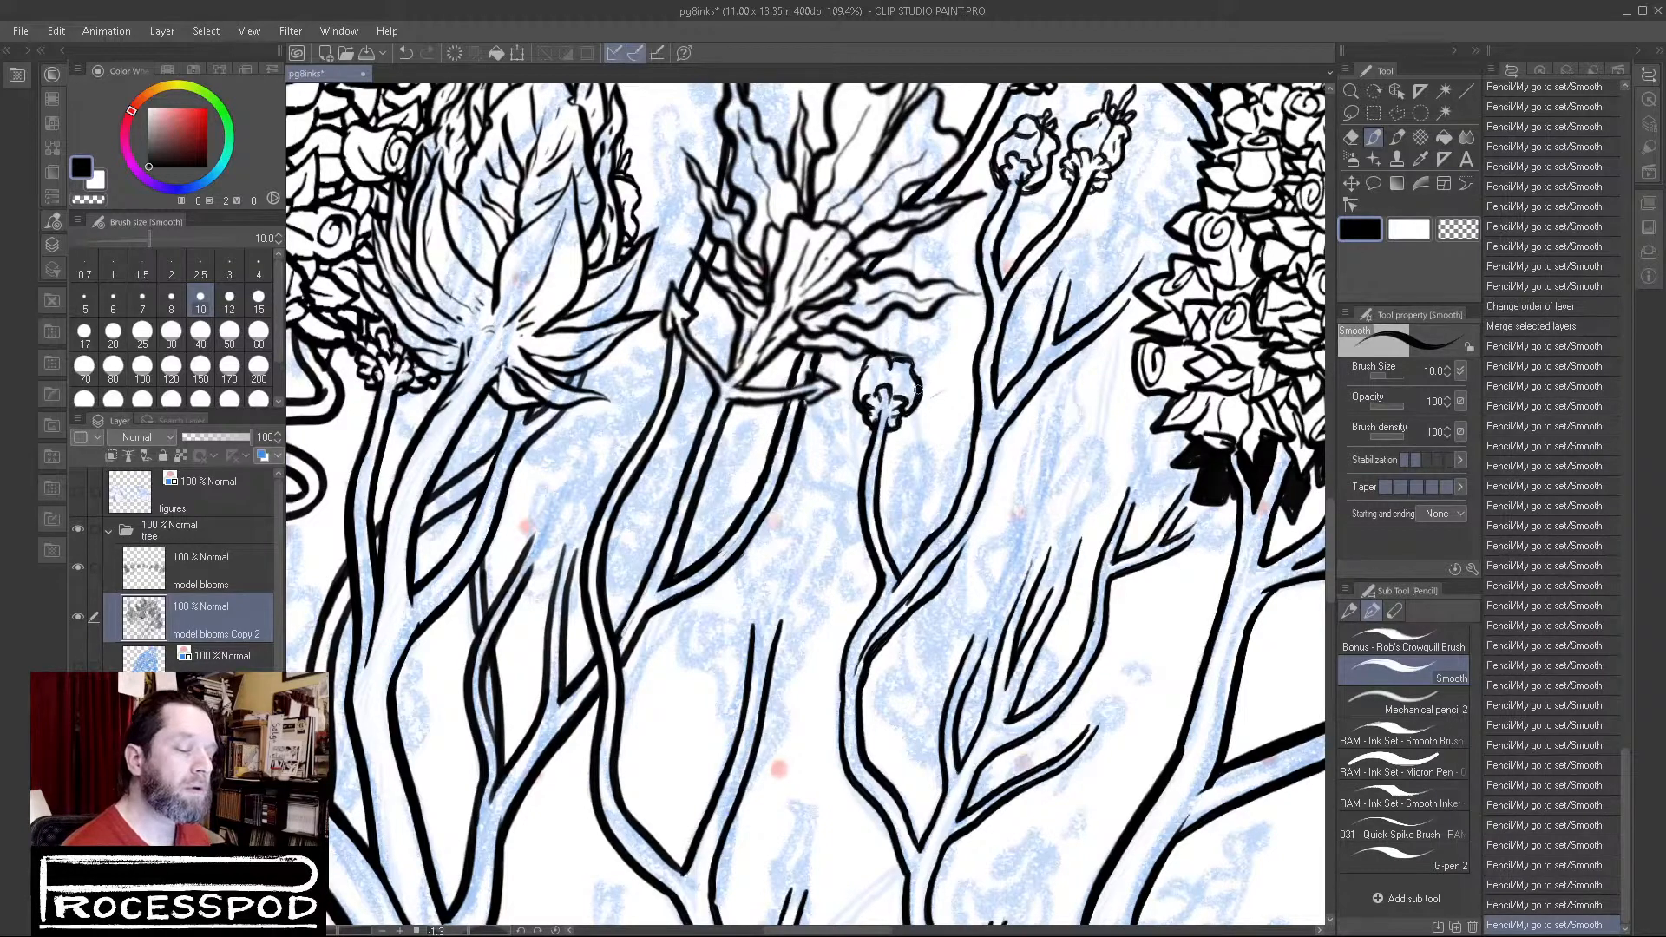
{"action": "key", "text": "ctrl+z"}
{"action": "key", "text": "ctrl+z"}
{"action": "key", "text": "ctrl+z"}
{"action": "key", "text": "ctrl+z"}
{"action": "key", "text": "ctrl+z"}
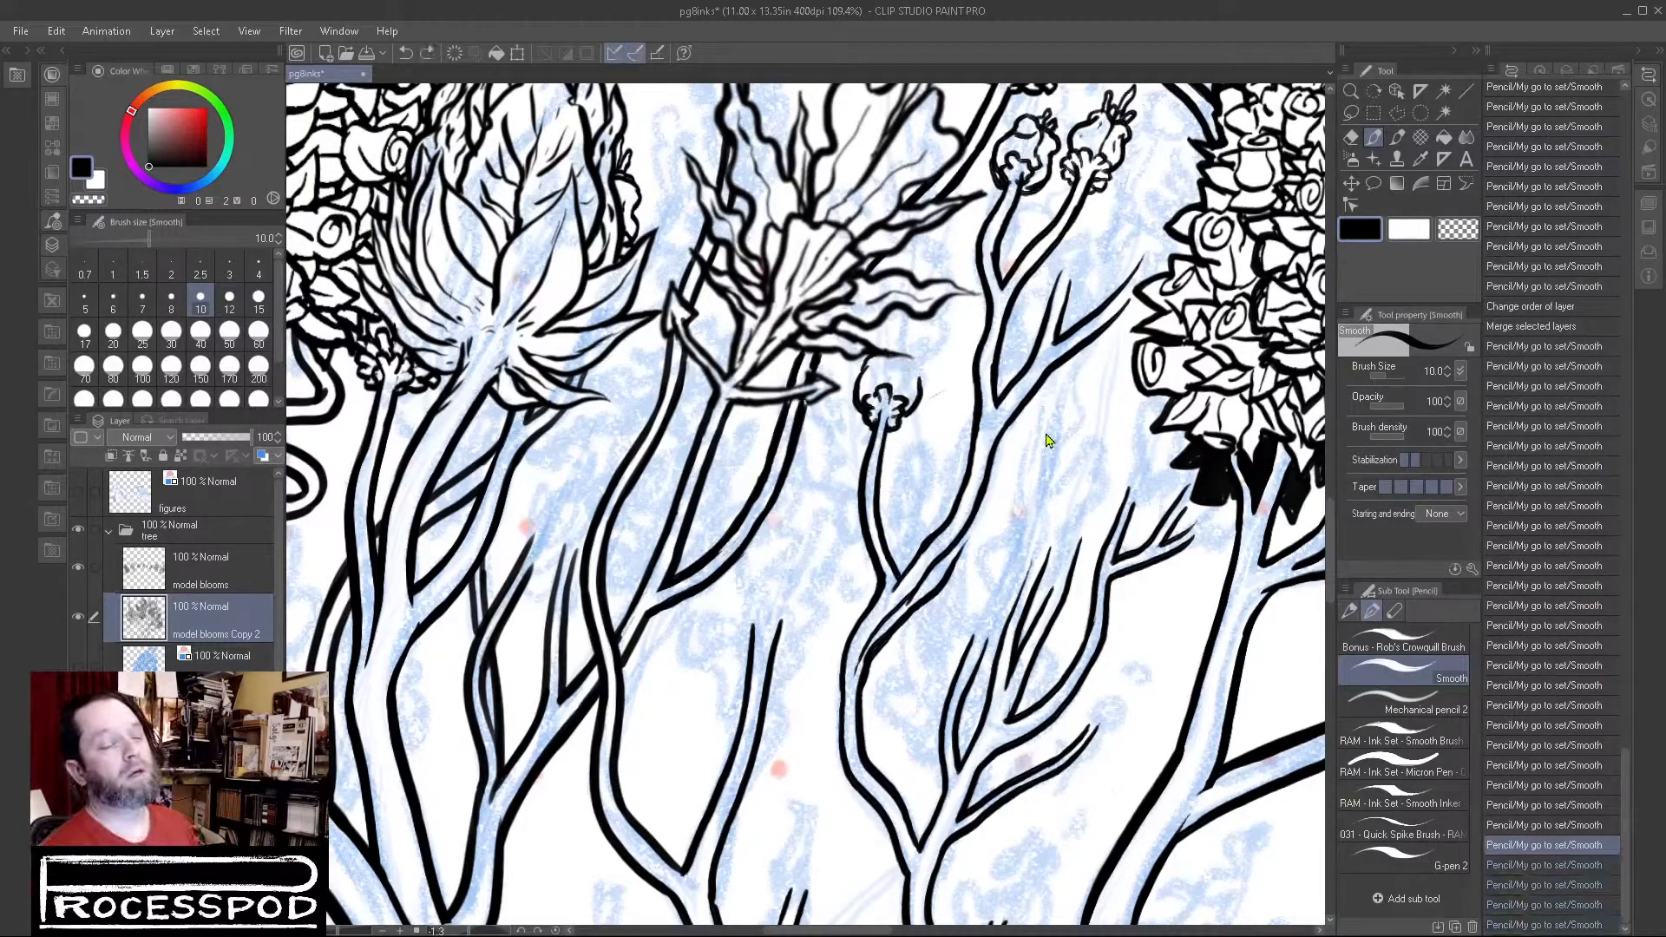
Step: Ink the bulb-shaped body and stamens above the petal cluster below the leafy bloom, trimming the outline with transparent color
{"action": "mouse_move", "coordinate": [862, 356]}
{"action": "left_mouse_down"}
{"action": "mouse_move", "coordinate": [925, 315]}
{"action": "mouse_move", "coordinate": [872, 343]}
{"action": "mouse_move", "coordinate": [900, 357]}
{"action": "mouse_move", "coordinate": [888, 382]}
{"action": "mouse_move", "coordinate": [894, 349]}
{"action": "mouse_move", "coordinate": [915, 355]}
{"action": "mouse_move", "coordinate": [916, 401]}
{"action": "mouse_move", "coordinate": [914, 353]}
{"action": "mouse_move", "coordinate": [914, 373]}
{"action": "mouse_move", "coordinate": [912, 356]}
{"action": "mouse_move", "coordinate": [913, 371]}
{"action": "mouse_move", "coordinate": [861, 358]}
{"action": "mouse_move", "coordinate": [876, 360]}
{"action": "mouse_move", "coordinate": [870, 403]}
{"action": "left_mouse_up"}
{"action": "key", "text": "ctrl+z"}
{"action": "key", "text": "c"}
{"action": "left_click_drag", "start_coordinate": [870, 373], "coordinate": [857, 392]}
{"action": "left_click", "coordinate": [1360, 228]}
{"action": "mouse_move", "coordinate": [854, 391]}
{"action": "left_mouse_down"}
{"action": "mouse_move", "coordinate": [864, 410]}
{"action": "mouse_move", "coordinate": [915, 409]}
{"action": "mouse_move", "coordinate": [911, 372]}
{"action": "left_mouse_up"}
{"action": "key", "text": "c"}
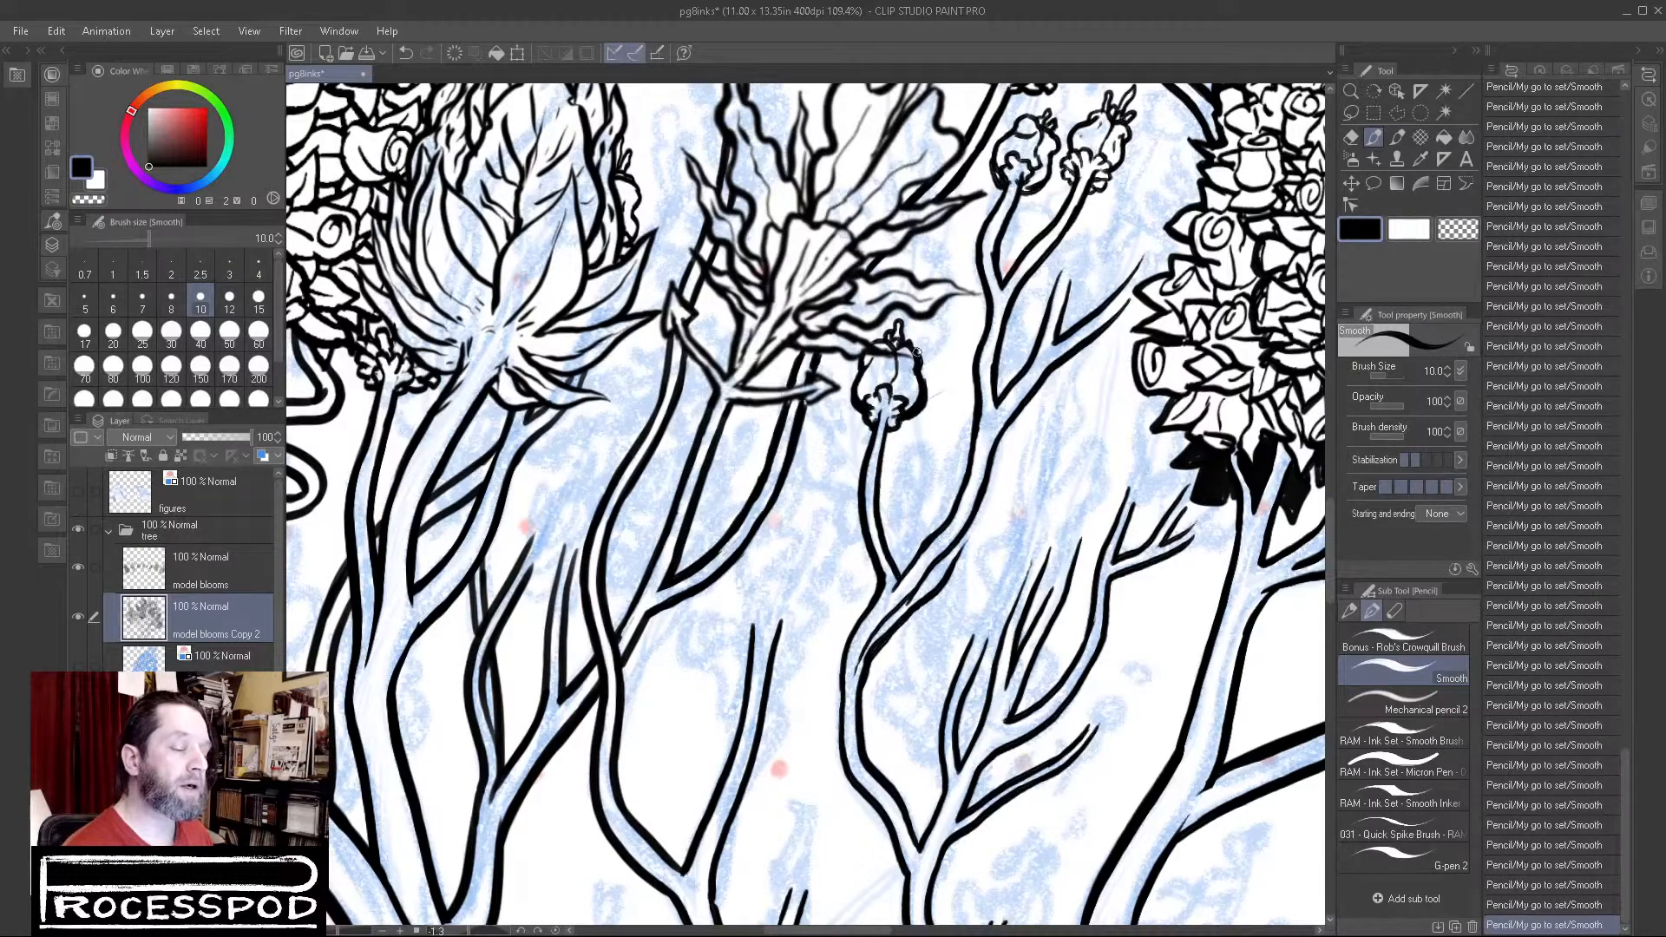
{"action": "left_click", "coordinate": [1442, 225]}
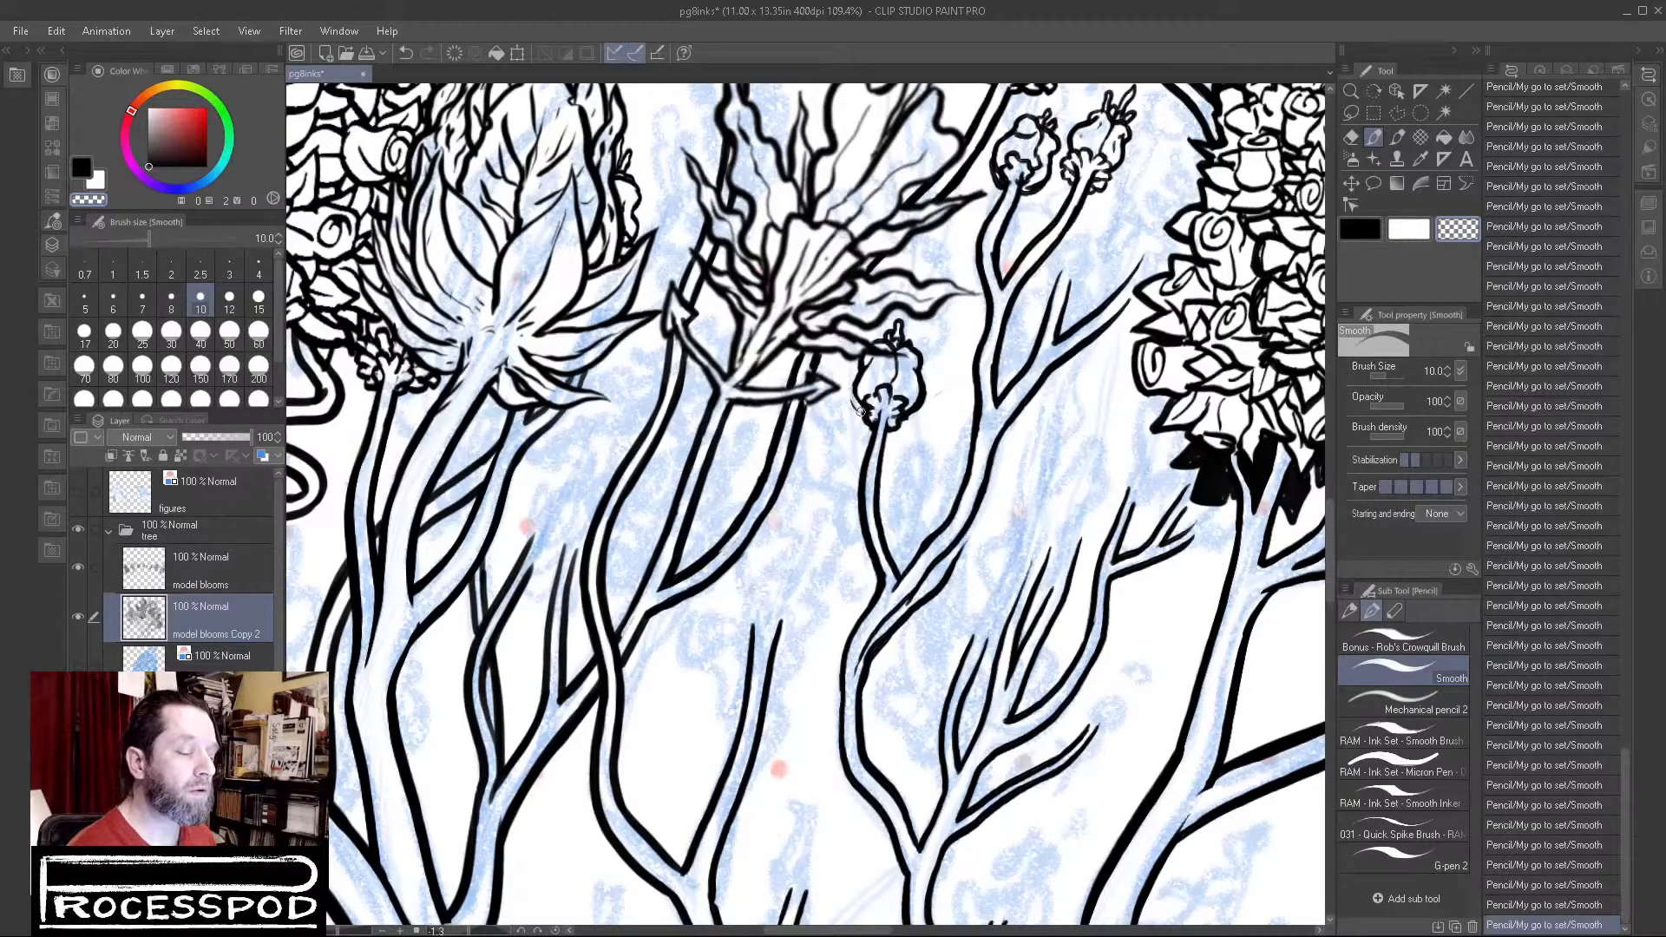
{"action": "left_click", "coordinate": [1361, 232]}
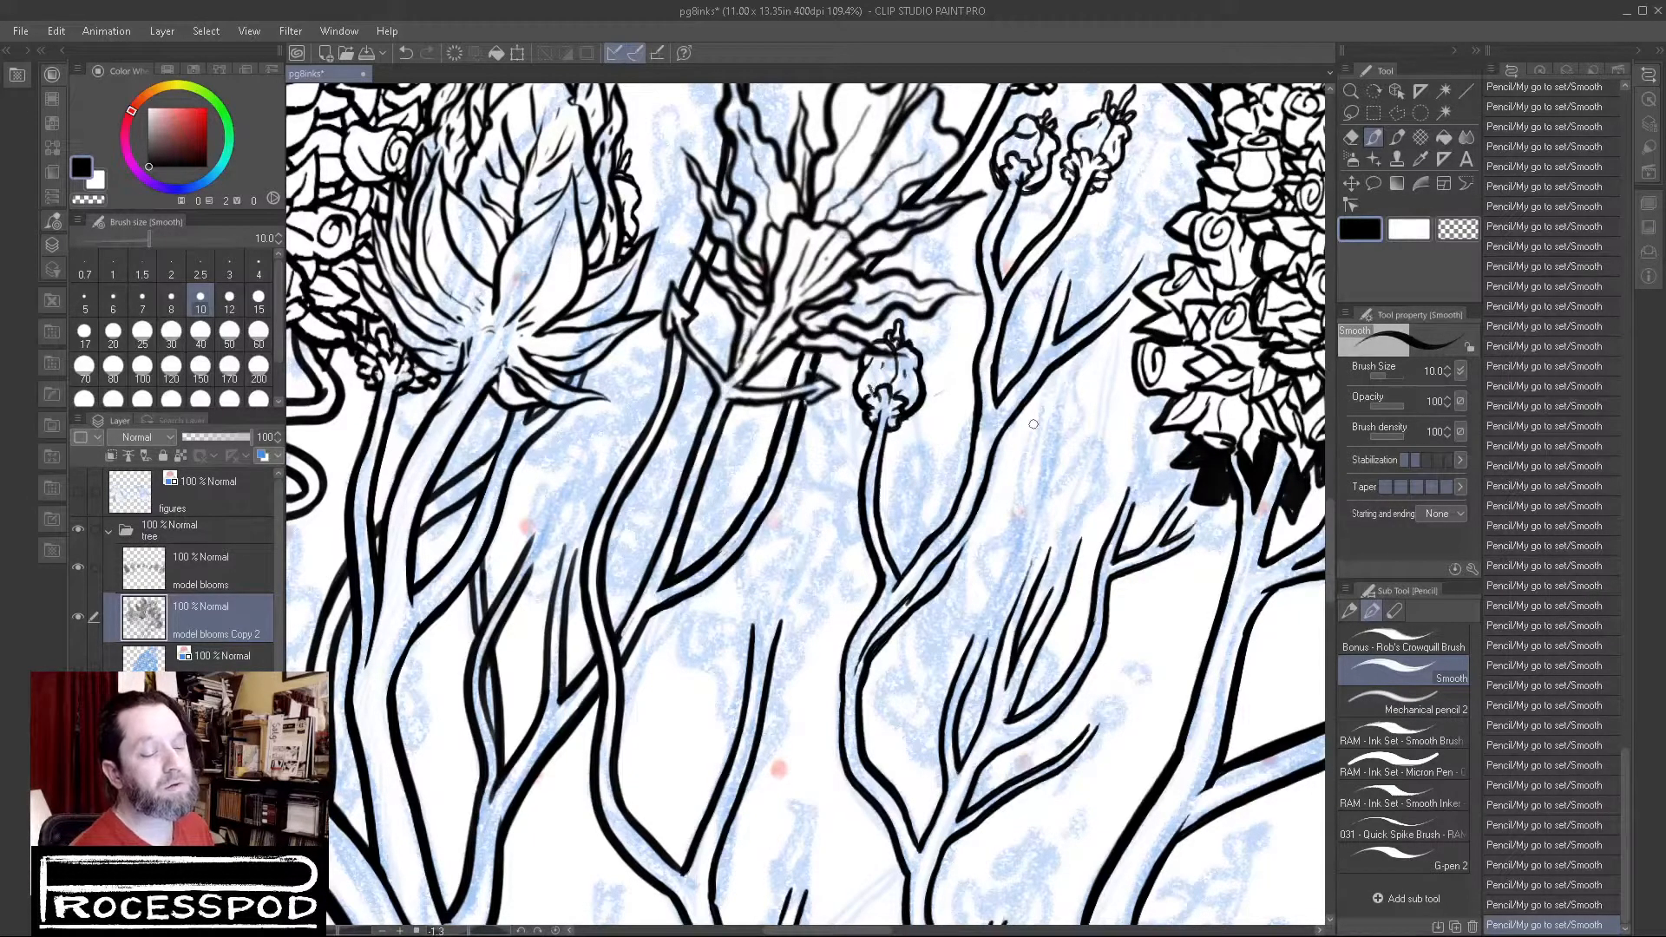
{"action": "left_click_drag", "start_coordinate": [962, 437], "coordinate": [903, 438]}
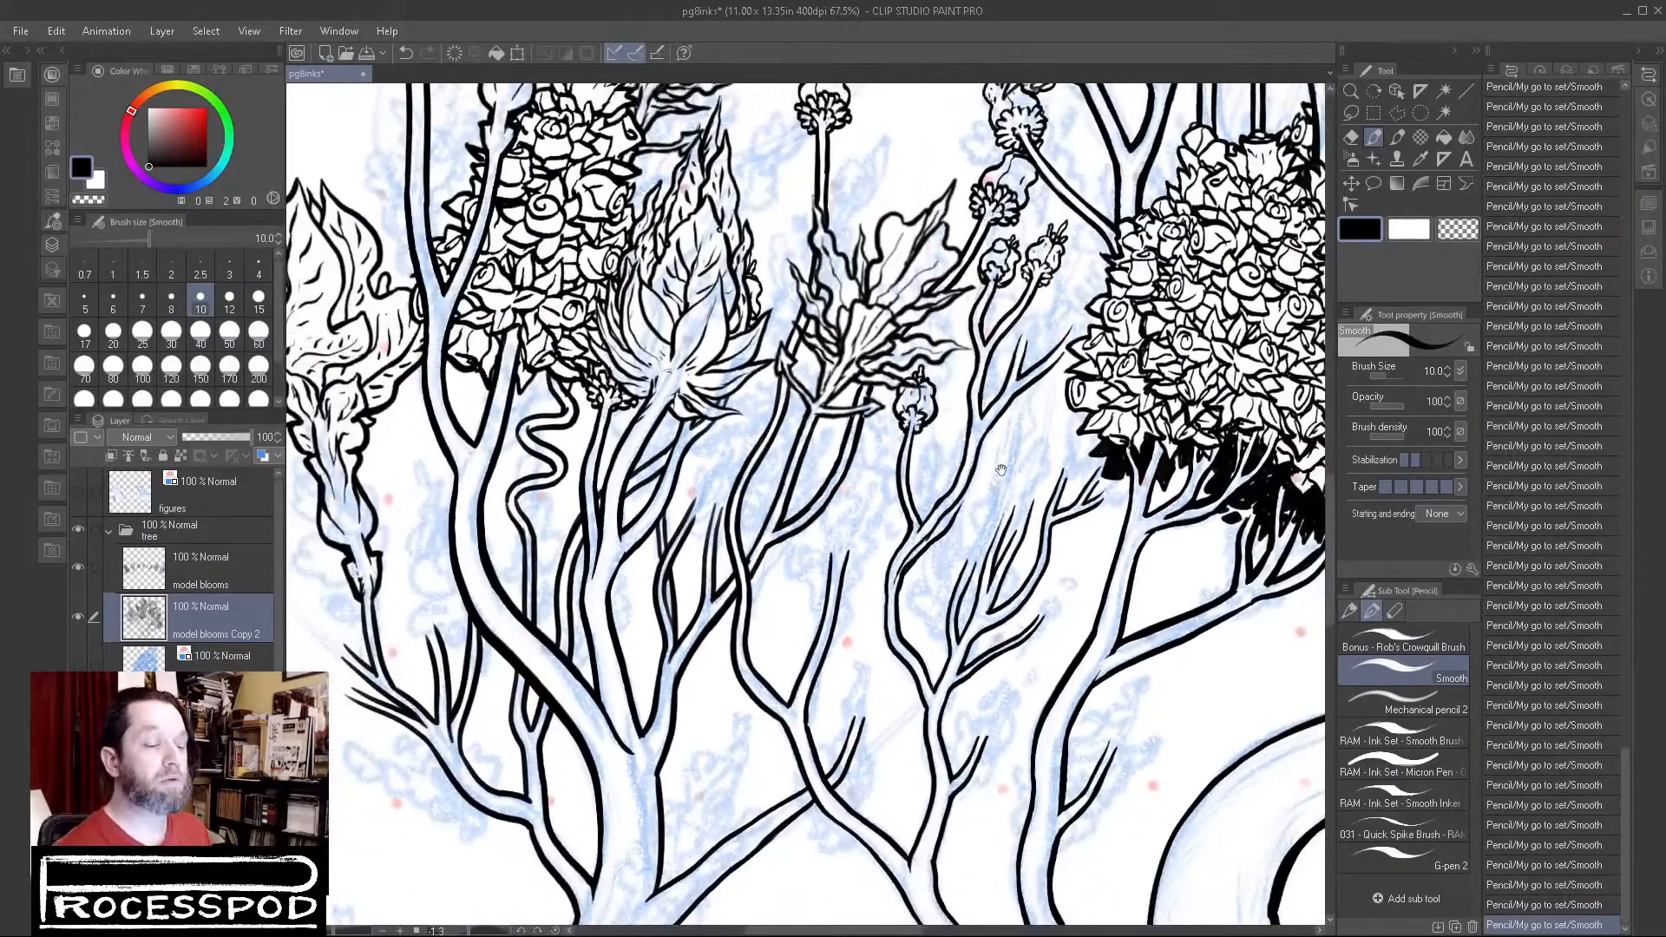
{"action": "left_click_drag", "start_coordinate": [994, 242], "coordinate": [1027, 240]}
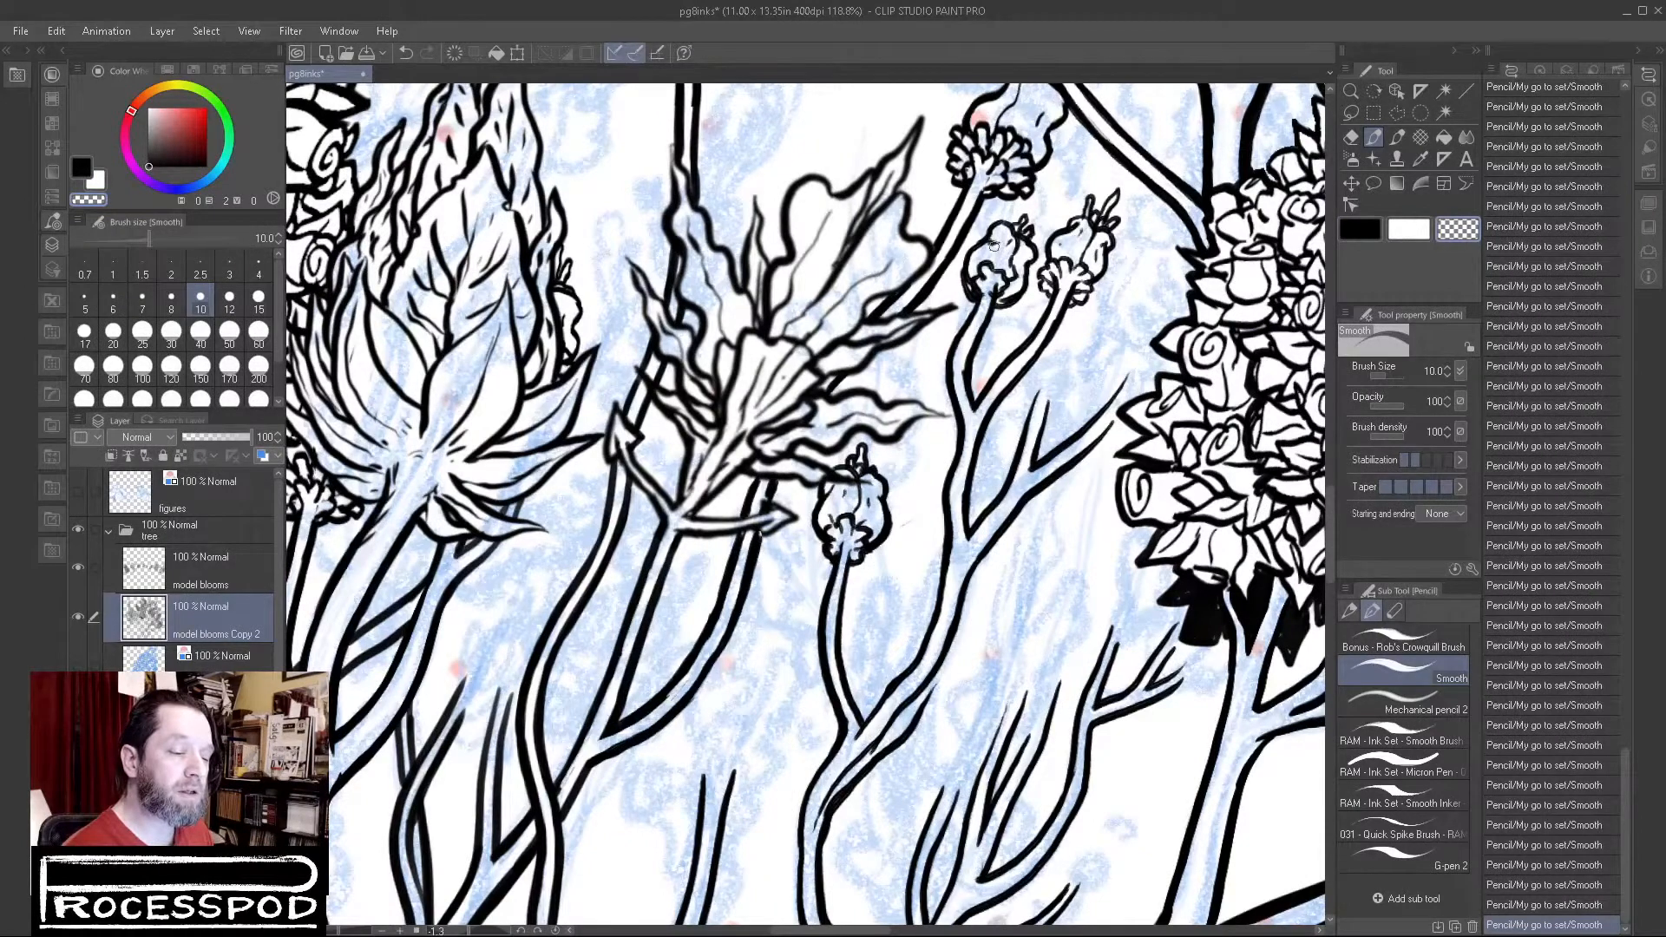
{"action": "left_click", "coordinate": [1360, 229]}
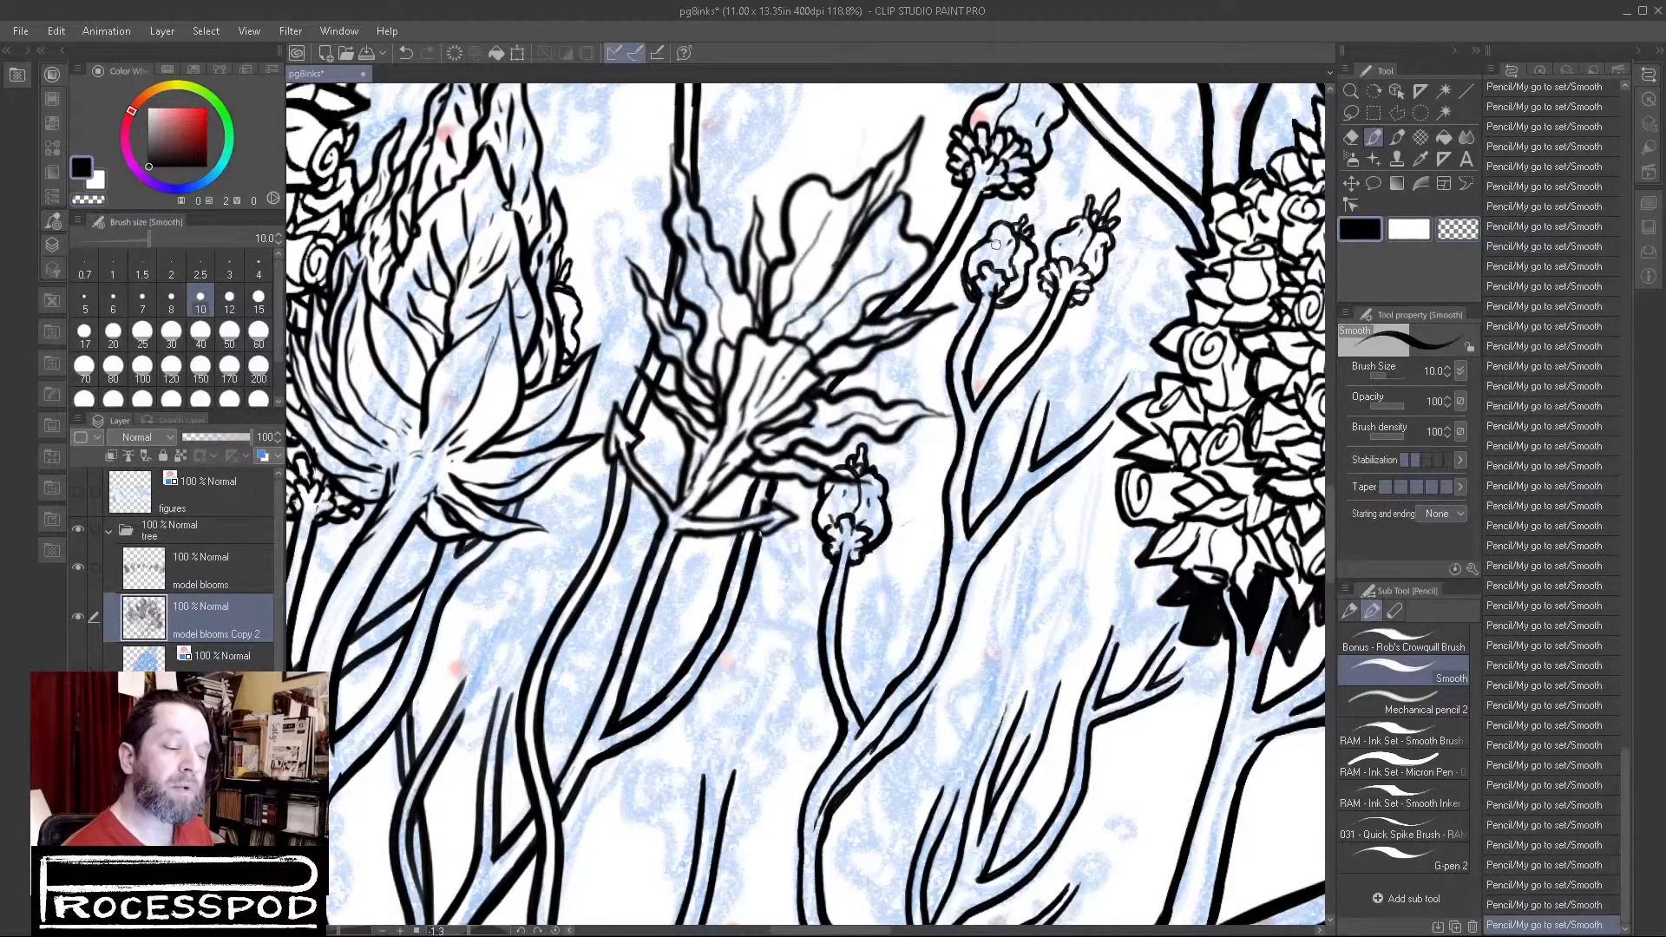
{"action": "left_click", "coordinate": [1459, 229]}
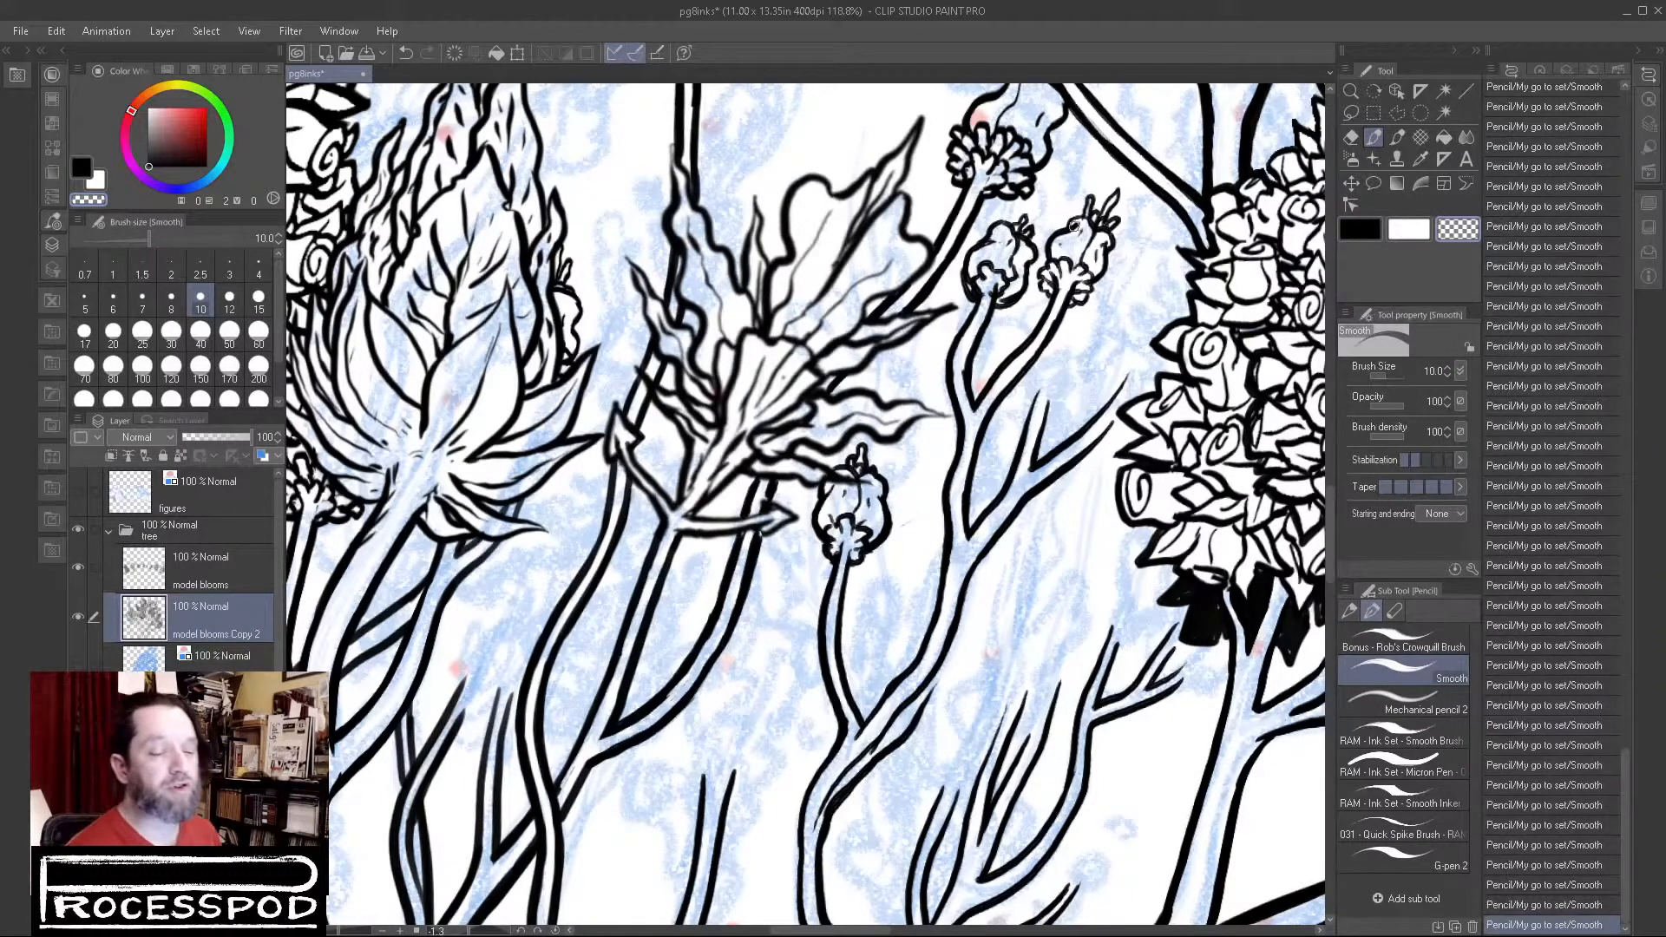
{"action": "left_click", "coordinate": [1374, 226]}
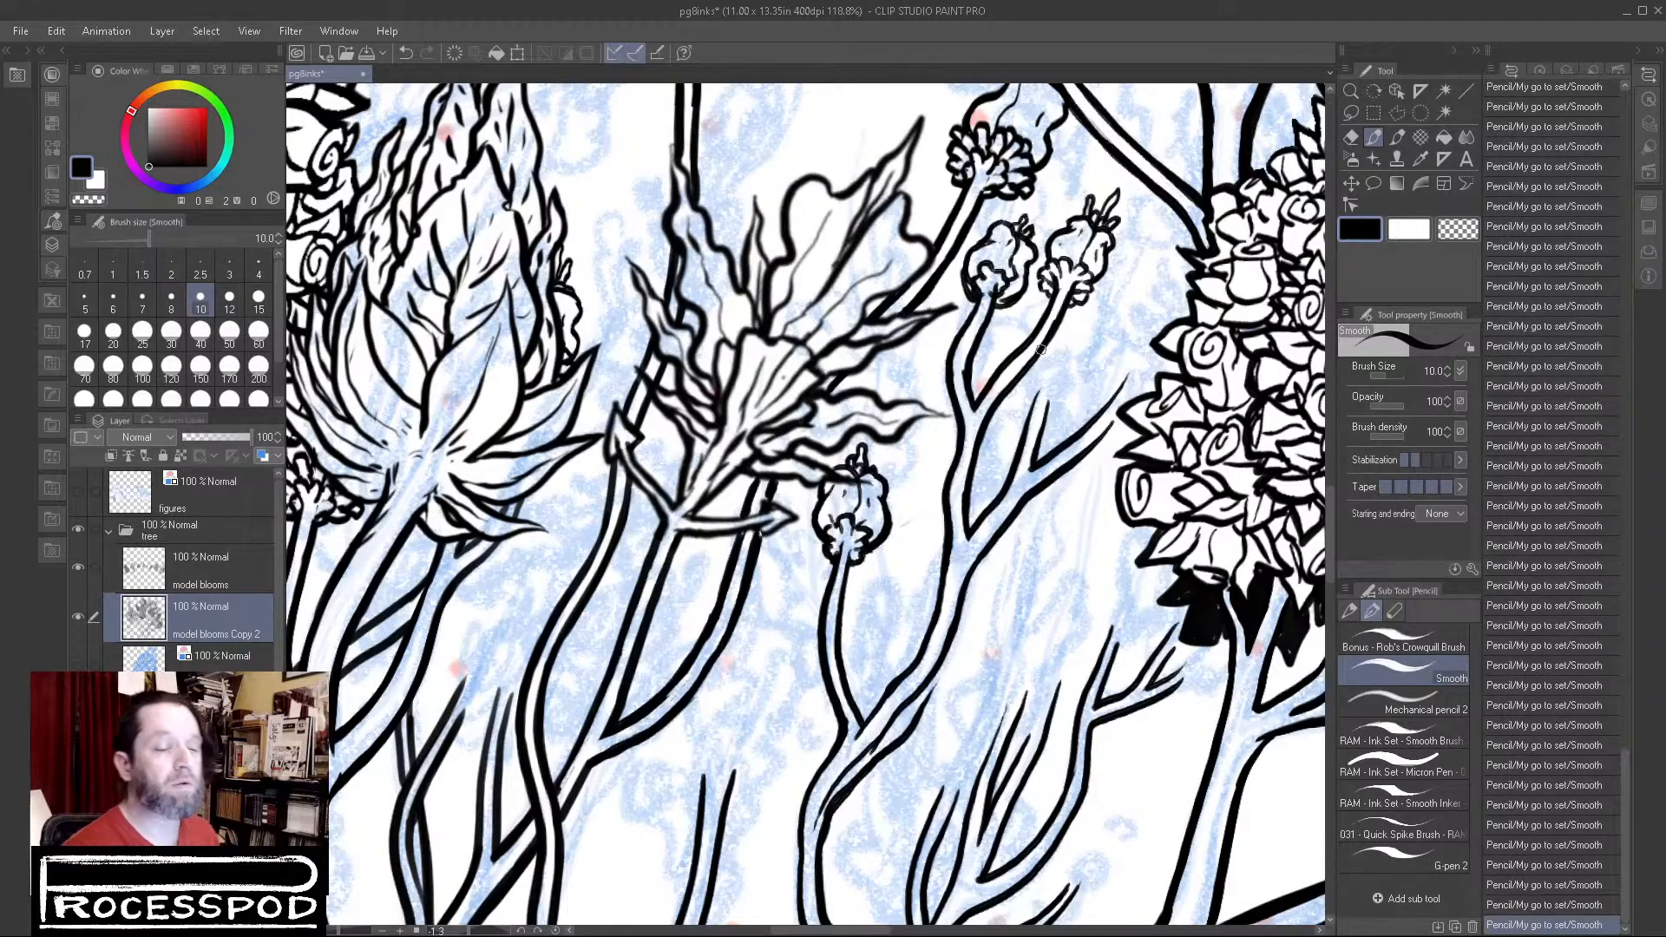
{"action": "left_click_drag", "start_coordinate": [1067, 315], "coordinate": [1030, 464]}
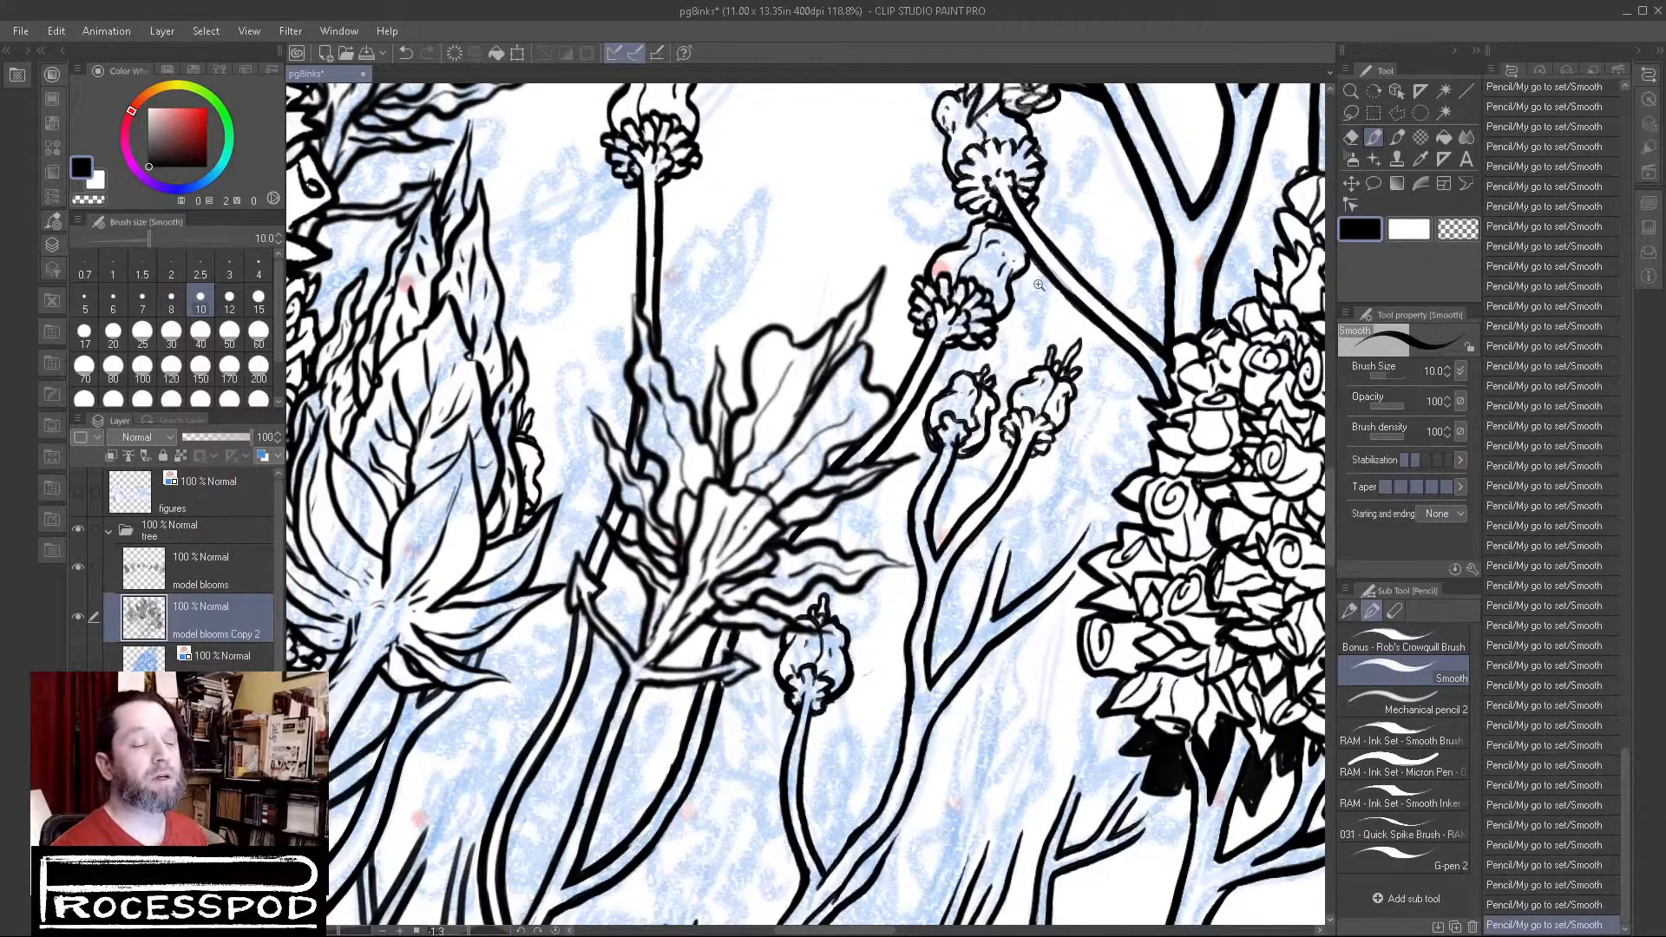
{"action": "scroll", "coordinate": [1037, 284], "scroll_direction": "down", "scroll_amount": 3}
{"action": "scroll", "coordinate": [970, 276], "scroll_direction": "up", "scroll_amount": 4}
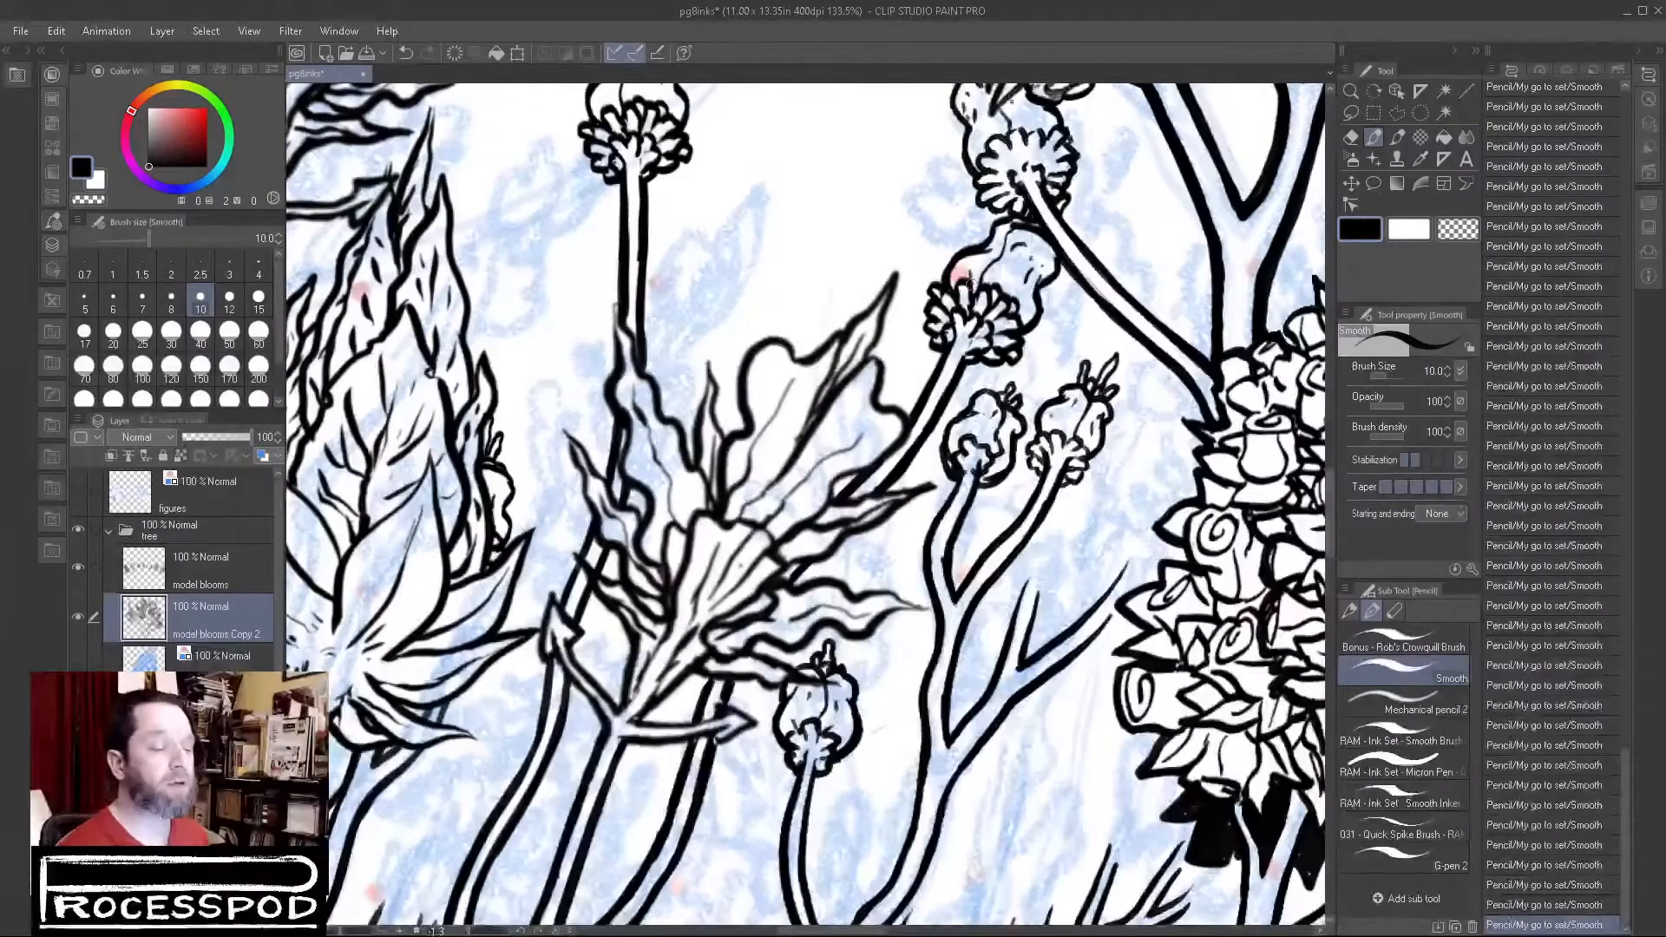
{"action": "scroll", "coordinate": [1095, 378], "scroll_direction": "down", "scroll_amount": 3}
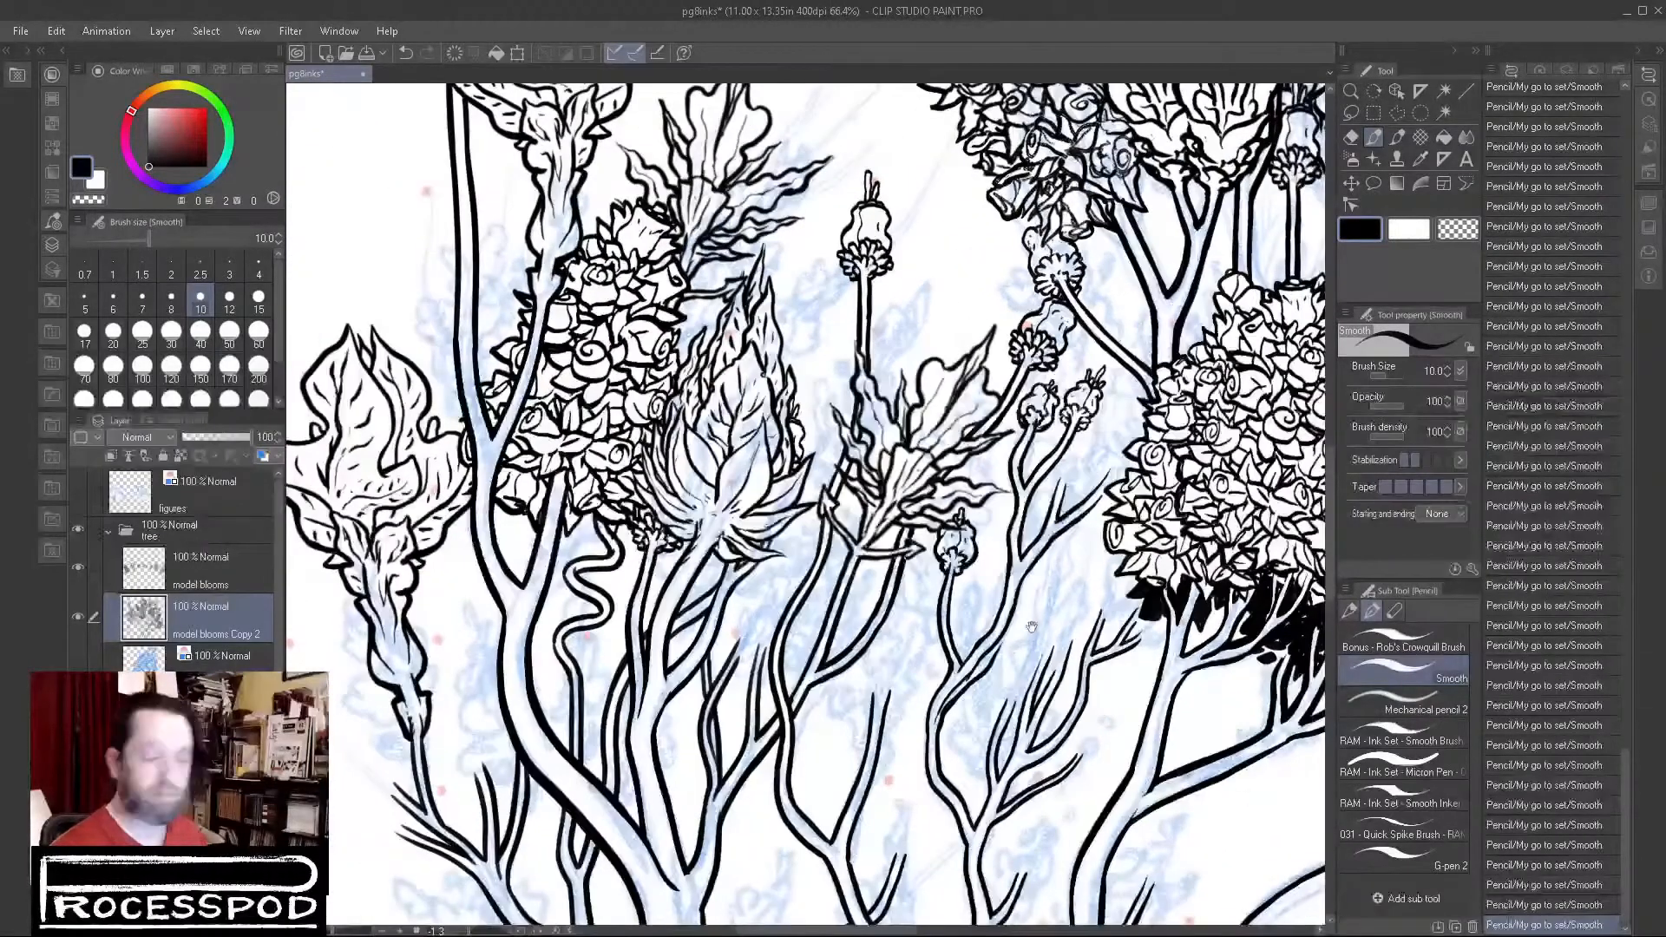
Step: Ink a small bud on the short bare twig beside the rose bloom, with a rounded petal cluster, curved body and tiny stamens
{"action": "scroll", "coordinate": [1003, 424], "scroll_direction": "up", "scroll_amount": 5}
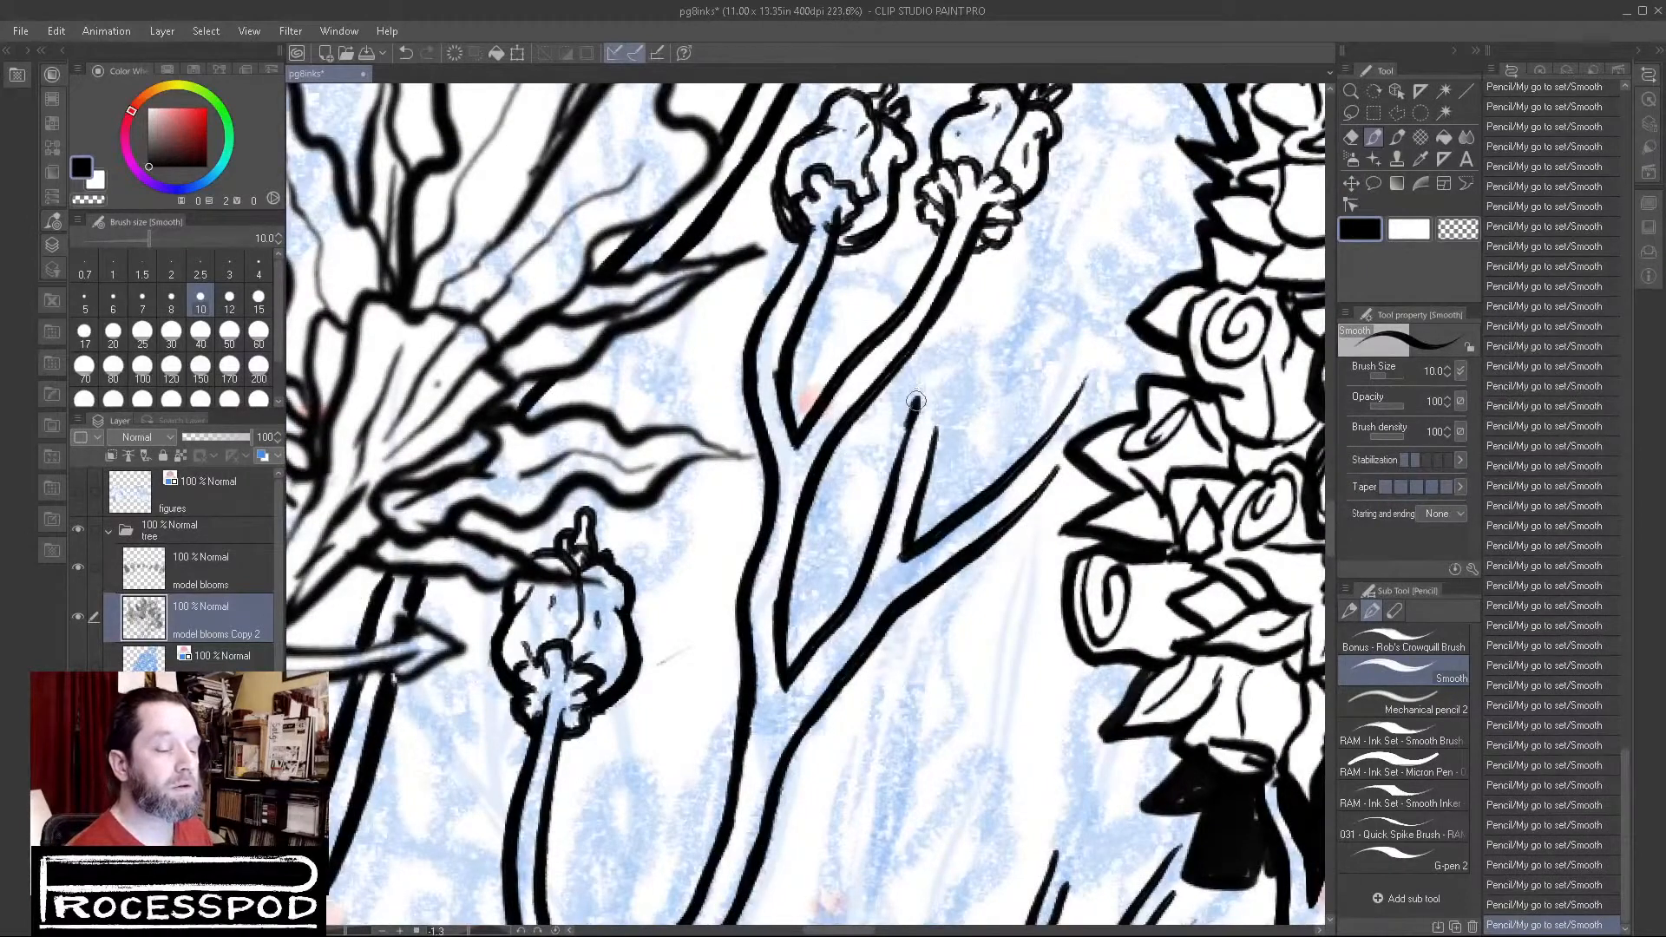
{"action": "mouse_move", "coordinate": [904, 383]}
{"action": "left_mouse_down"}
{"action": "mouse_move", "coordinate": [944, 359]}
{"action": "mouse_move", "coordinate": [947, 387]}
{"action": "mouse_move", "coordinate": [960, 373]}
{"action": "mouse_move", "coordinate": [974, 386]}
{"action": "mouse_move", "coordinate": [945, 407]}
{"action": "mouse_move", "coordinate": [900, 408]}
{"action": "left_mouse_up"}
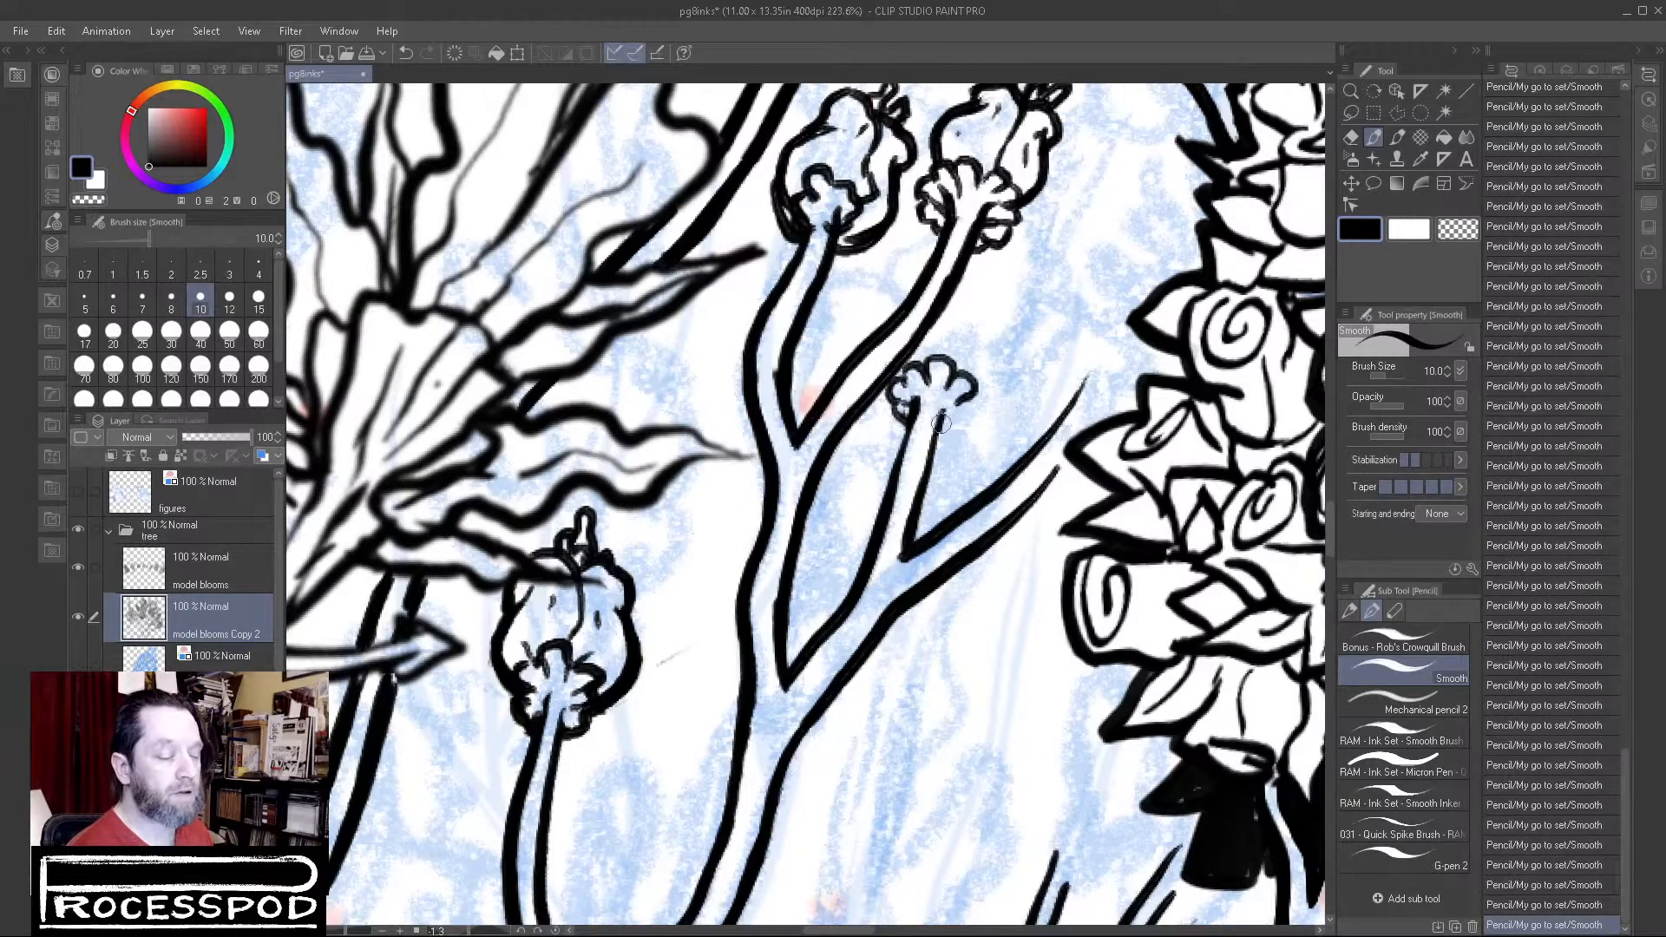
{"action": "mouse_move", "coordinate": [965, 424]}
{"action": "left_mouse_down"}
{"action": "mouse_move", "coordinate": [973, 403]}
{"action": "mouse_move", "coordinate": [970, 524]}
{"action": "left_mouse_up"}
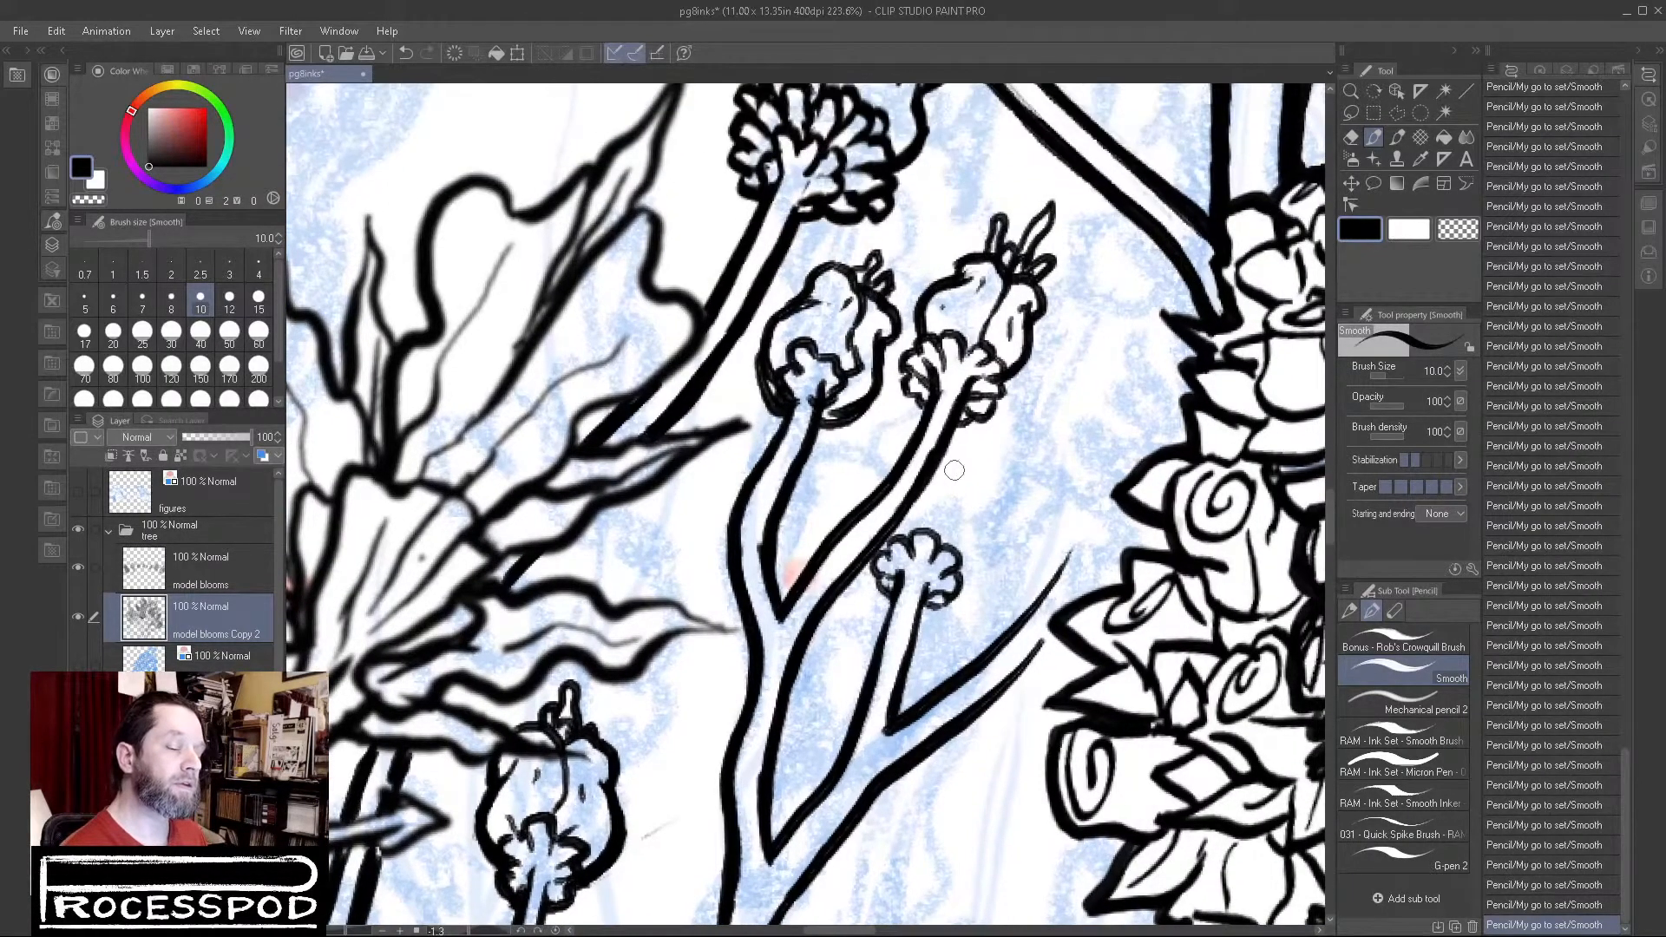
{"action": "mouse_move", "coordinate": [945, 453]}
{"action": "left_mouse_down"}
{"action": "mouse_move", "coordinate": [958, 488]}
{"action": "mouse_move", "coordinate": [936, 513]}
{"action": "mouse_move", "coordinate": [995, 497]}
{"action": "mouse_move", "coordinate": [961, 585]}
{"action": "left_mouse_up"}
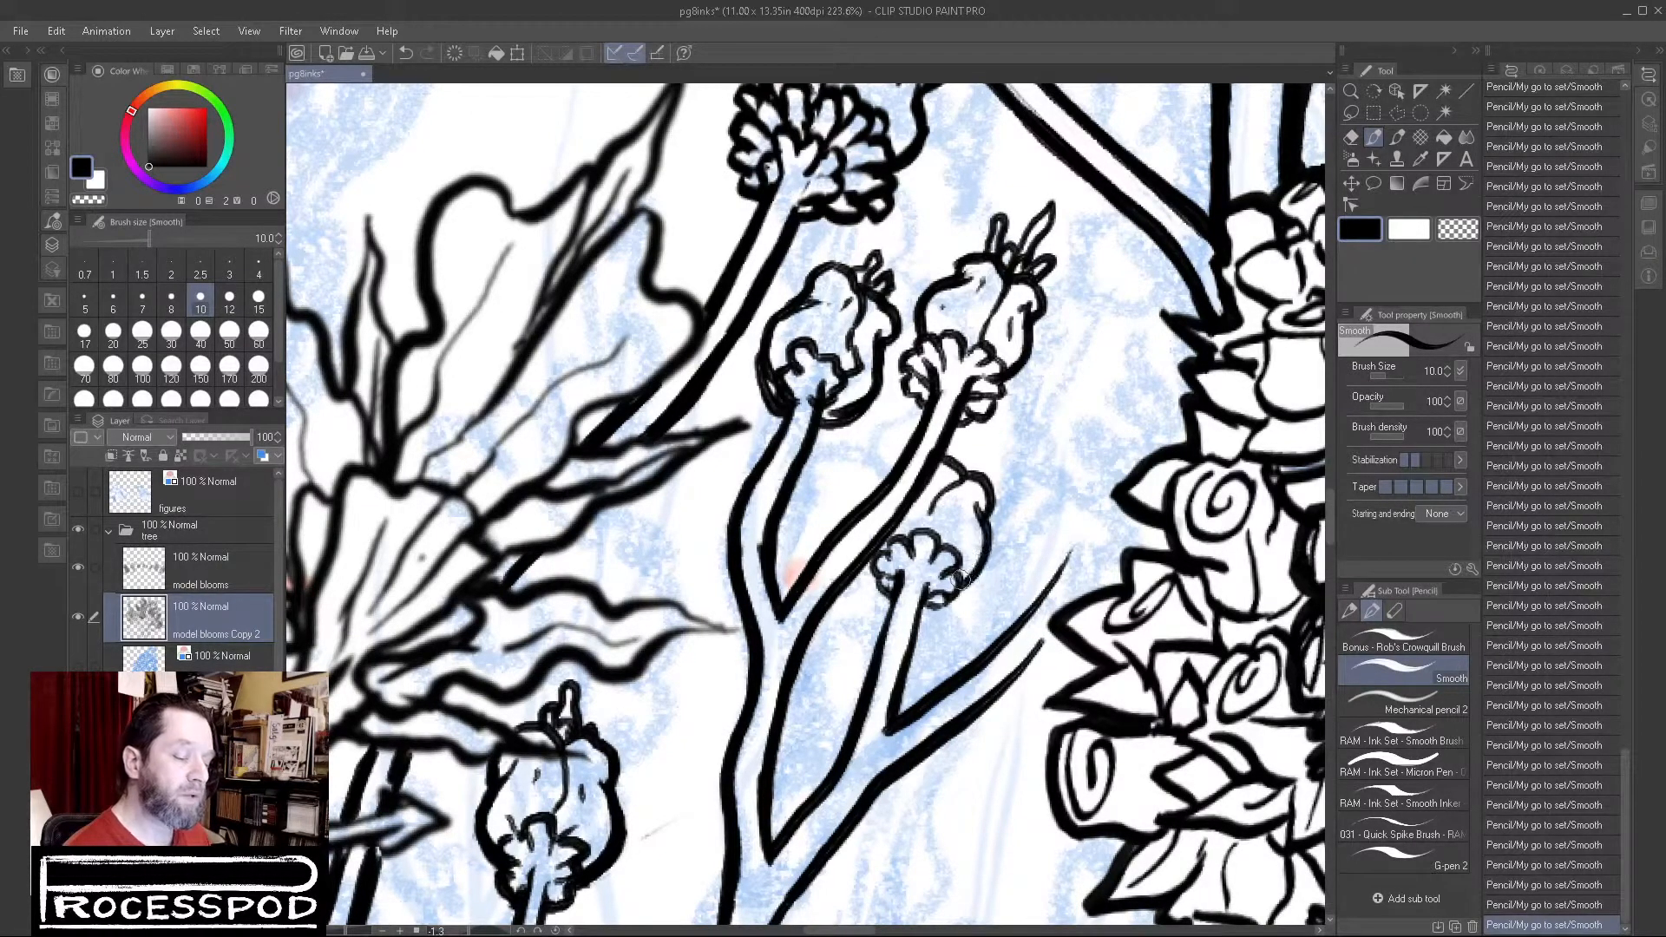
{"action": "mouse_move", "coordinate": [958, 462]}
{"action": "left_mouse_down"}
{"action": "mouse_move", "coordinate": [991, 445]}
{"action": "mouse_move", "coordinate": [969, 471]}
{"action": "mouse_move", "coordinate": [985, 462]}
{"action": "mouse_move", "coordinate": [981, 480]}
{"action": "left_mouse_up"}
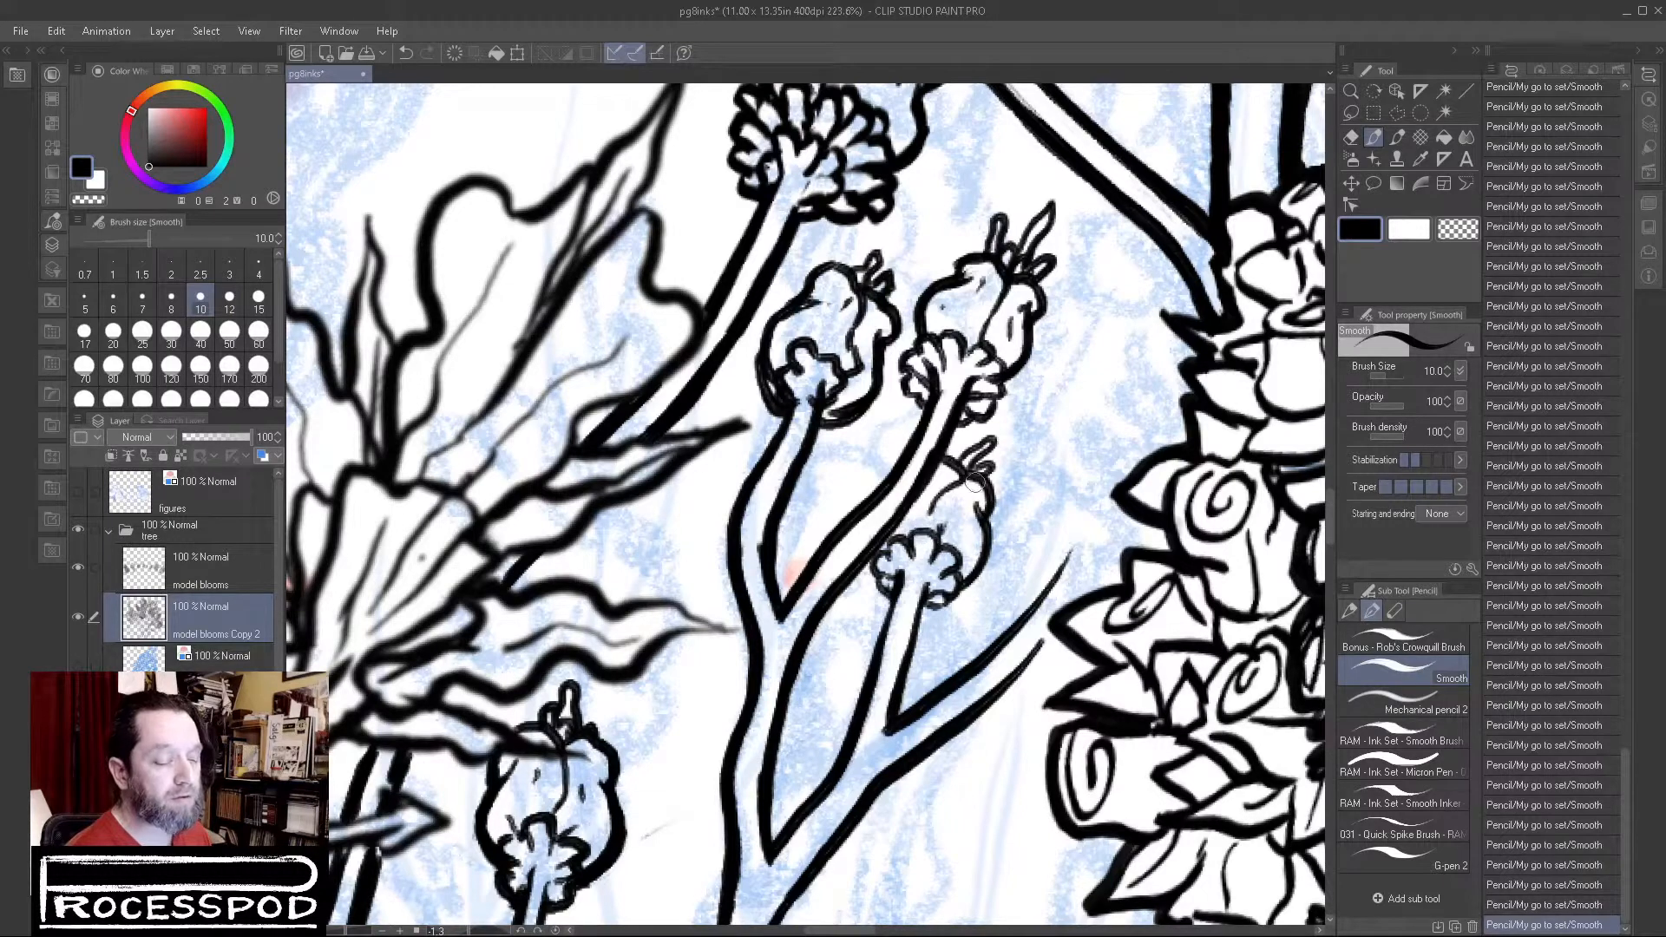
{"action": "mouse_move", "coordinate": [970, 579]}
{"action": "left_mouse_down"}
{"action": "mouse_move", "coordinate": [939, 606]}
{"action": "mouse_move", "coordinate": [873, 581]}
{"action": "mouse_move", "coordinate": [894, 595]}
{"action": "mouse_move", "coordinate": [881, 634]}
{"action": "mouse_move", "coordinate": [943, 679]}
{"action": "left_mouse_up"}
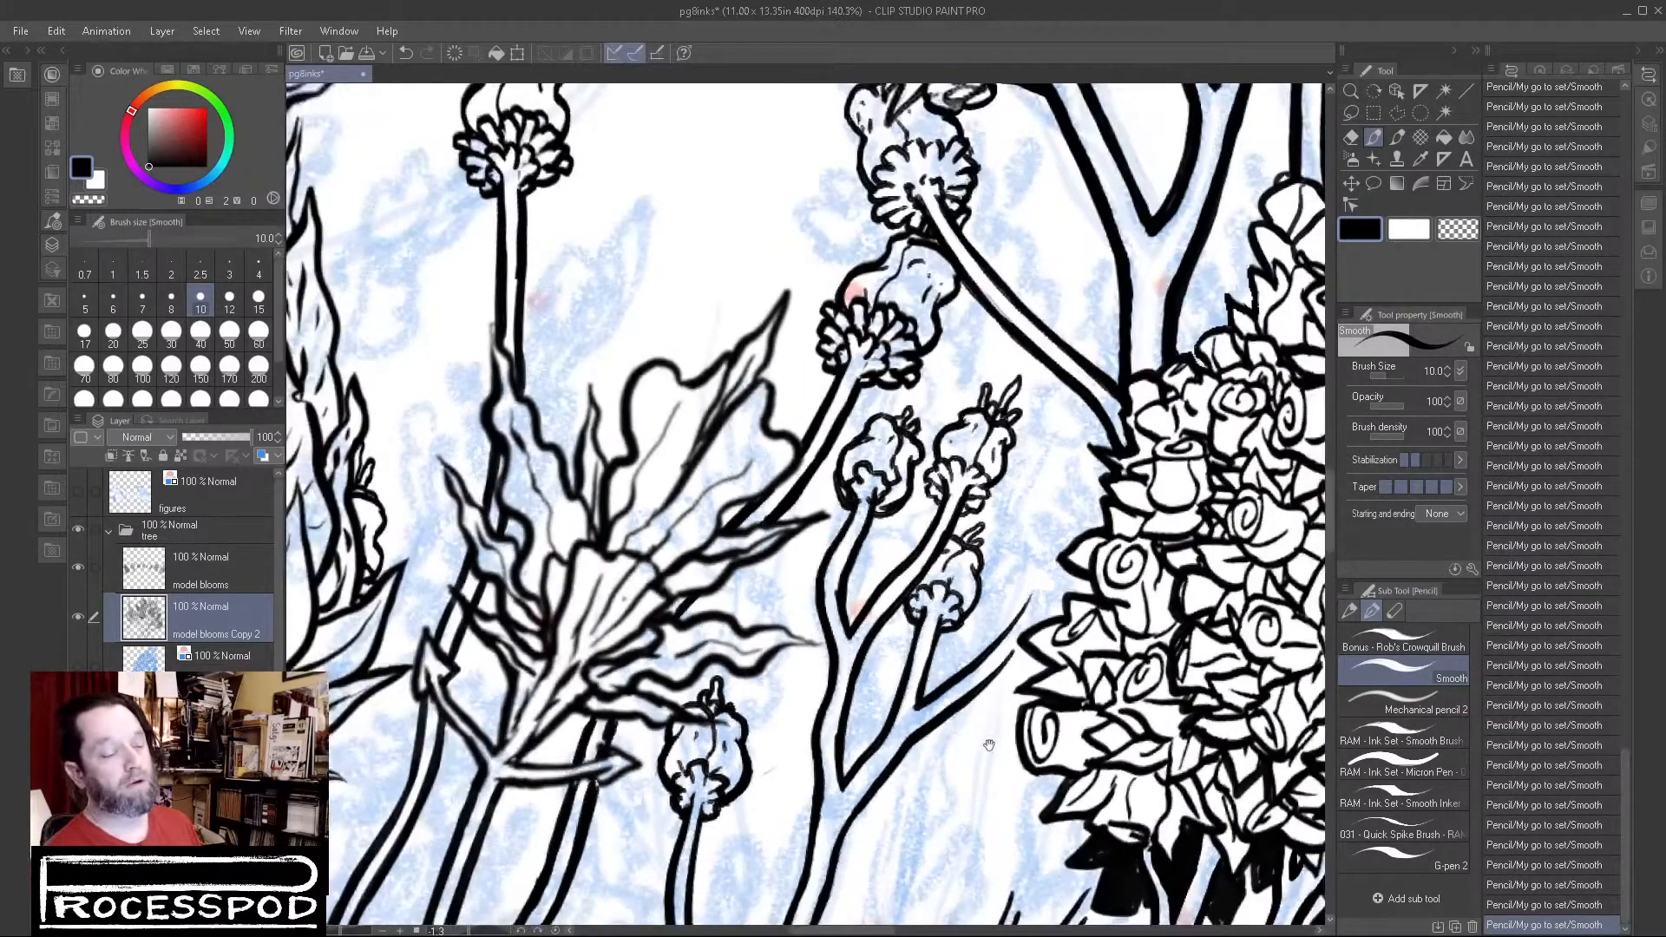
Step: Extend both outlines of the neighbouring twig upward beside the rose bloom and thicken its lower line in black
{"action": "left_click_drag", "start_coordinate": [990, 742], "coordinate": [1028, 491]}
{"action": "mouse_move", "coordinate": [1058, 379]}
{"action": "left_mouse_down"}
{"action": "mouse_move", "coordinate": [1057, 356]}
{"action": "mouse_move", "coordinate": [989, 531]}
{"action": "left_mouse_up"}
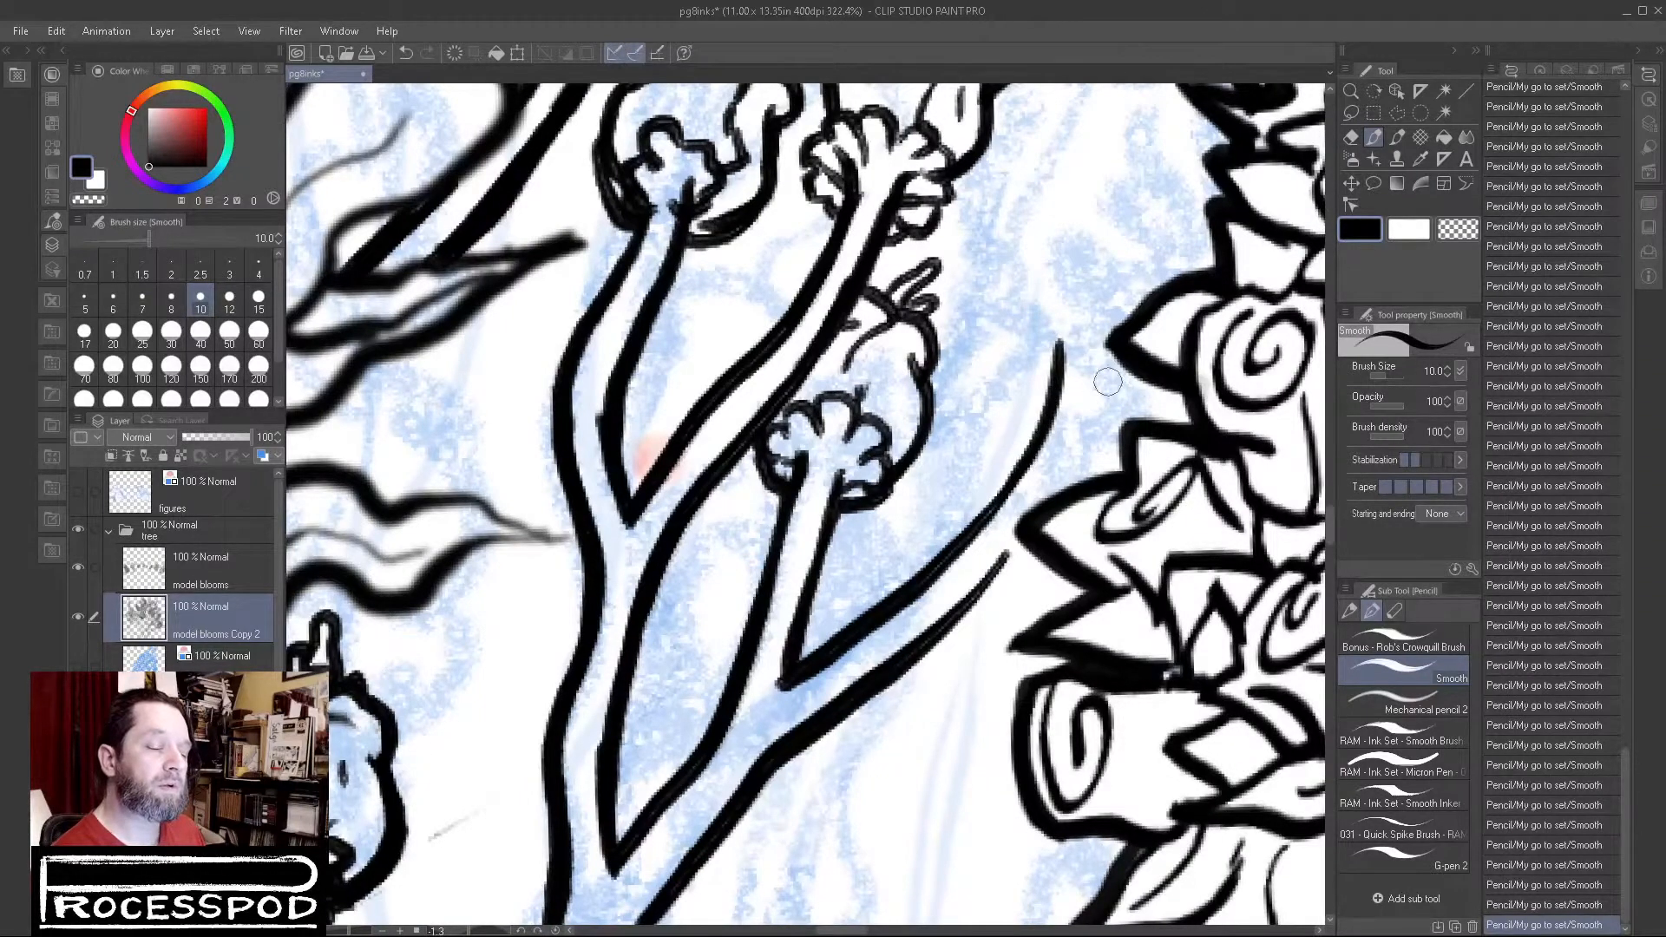
{"action": "mouse_move", "coordinate": [1091, 342]}
{"action": "left_mouse_down"}
{"action": "mouse_move", "coordinate": [1062, 480]}
{"action": "mouse_move", "coordinate": [993, 571]}
{"action": "mouse_move", "coordinate": [1033, 534]}
{"action": "mouse_move", "coordinate": [924, 630]}
{"action": "left_mouse_up"}
{"action": "left_click_drag", "start_coordinate": [1020, 543], "coordinate": [927, 635]}
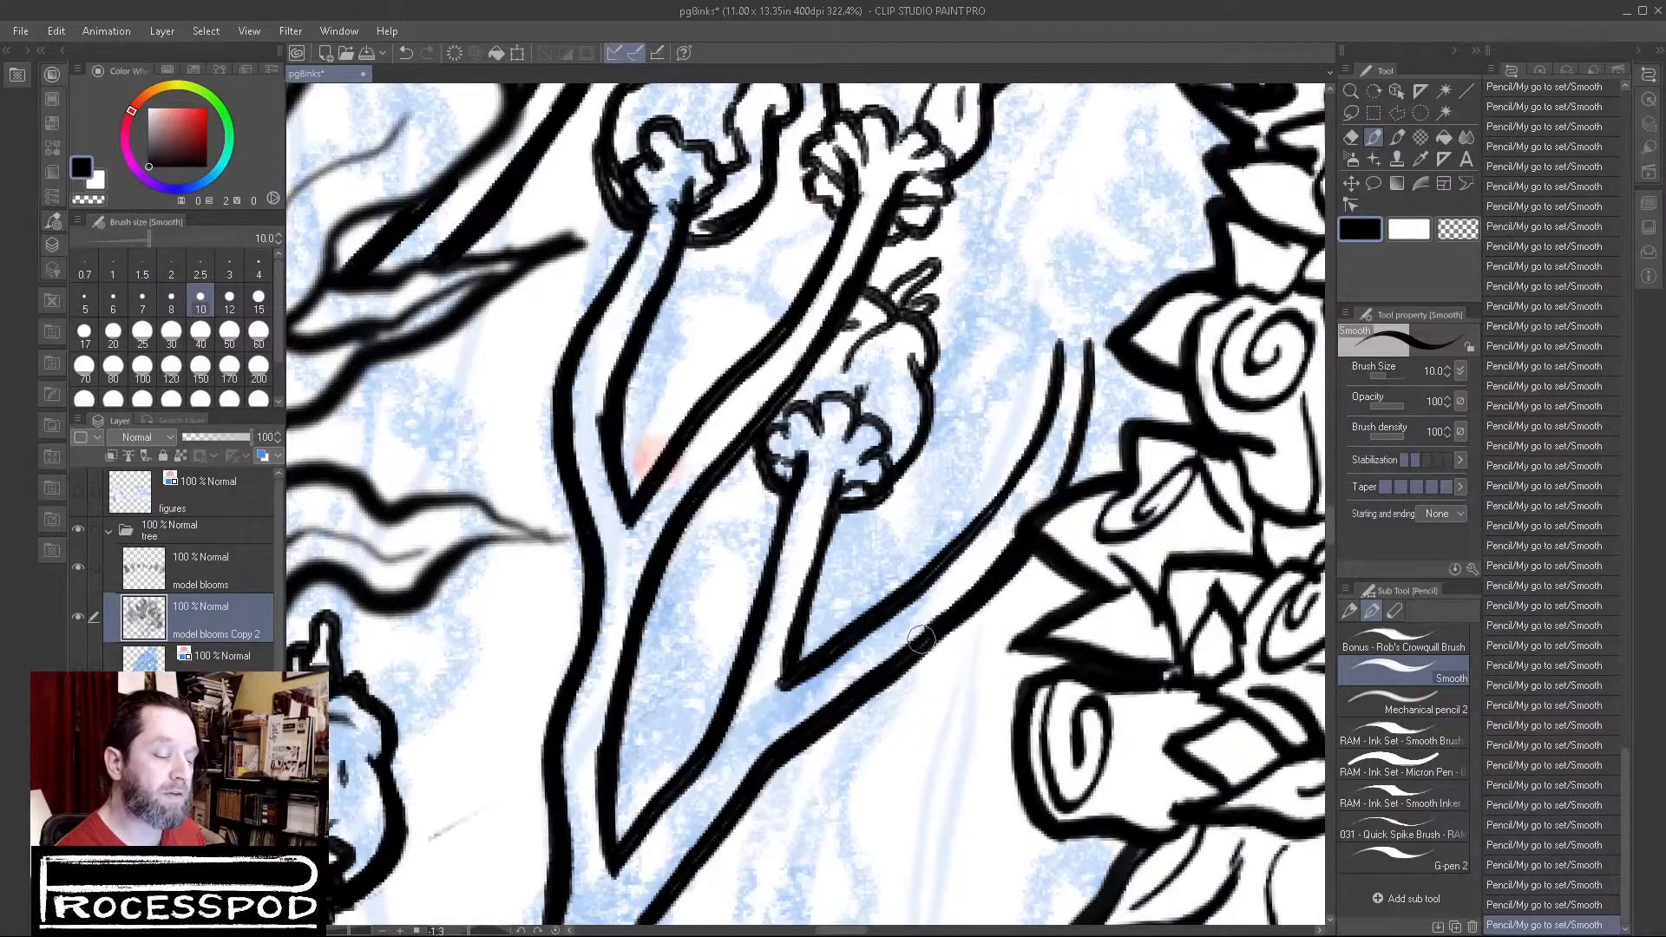
{"action": "mouse_move", "coordinate": [1068, 456]}
{"action": "left_mouse_down"}
{"action": "mouse_move", "coordinate": [1027, 519]}
{"action": "mouse_move", "coordinate": [1080, 413]}
{"action": "left_mouse_up"}
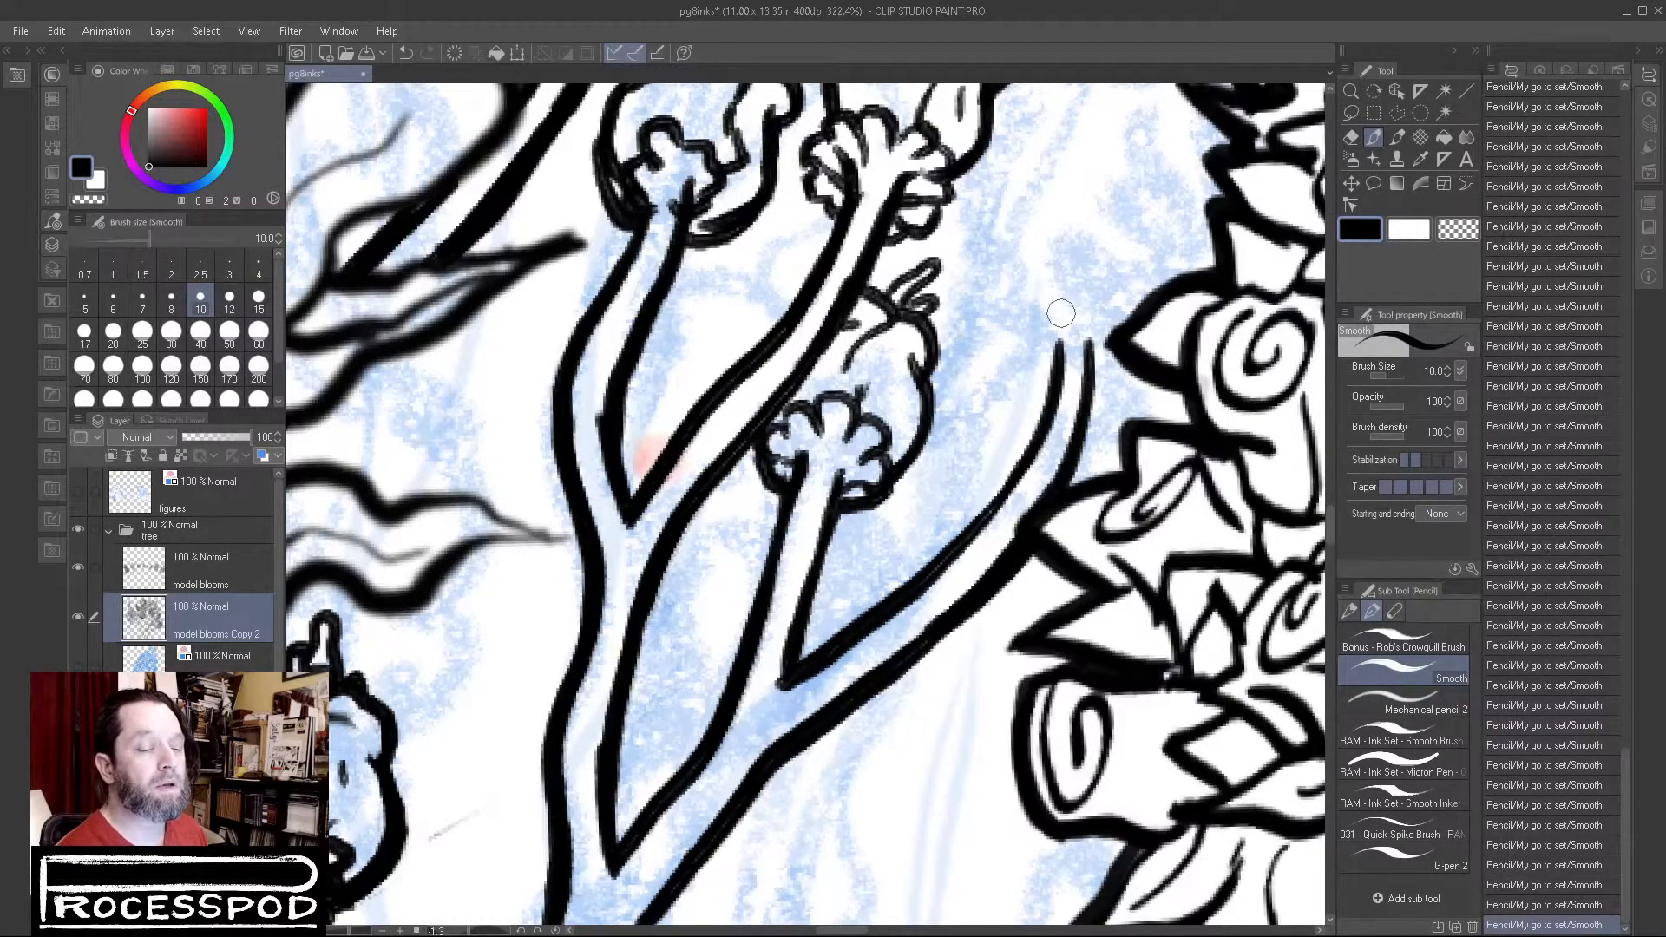
Step: Ink a rounded petal cluster on the extended twig's tip and outline the bulb-shaped bud body around it
{"action": "mouse_move", "coordinate": [1045, 304]}
{"action": "left_mouse_down"}
{"action": "mouse_move", "coordinate": [1054, 266]}
{"action": "mouse_move", "coordinate": [1079, 298]}
{"action": "mouse_move", "coordinate": [1100, 276]}
{"action": "mouse_move", "coordinate": [1114, 288]}
{"action": "mouse_move", "coordinate": [1100, 318]}
{"action": "mouse_move", "coordinate": [1126, 298]}
{"action": "mouse_move", "coordinate": [1120, 334]}
{"action": "left_mouse_up"}
{"action": "mouse_move", "coordinate": [1042, 287]}
{"action": "left_mouse_down"}
{"action": "mouse_move", "coordinate": [1006, 326]}
{"action": "mouse_move", "coordinate": [1056, 334]}
{"action": "mouse_move", "coordinate": [1011, 356]}
{"action": "mouse_move", "coordinate": [1042, 378]}
{"action": "mouse_move", "coordinate": [1076, 355]}
{"action": "mouse_move", "coordinate": [1111, 382]}
{"action": "mouse_move", "coordinate": [1085, 373]}
{"action": "mouse_move", "coordinate": [1128, 347]}
{"action": "mouse_move", "coordinate": [1098, 339]}
{"action": "left_mouse_up"}
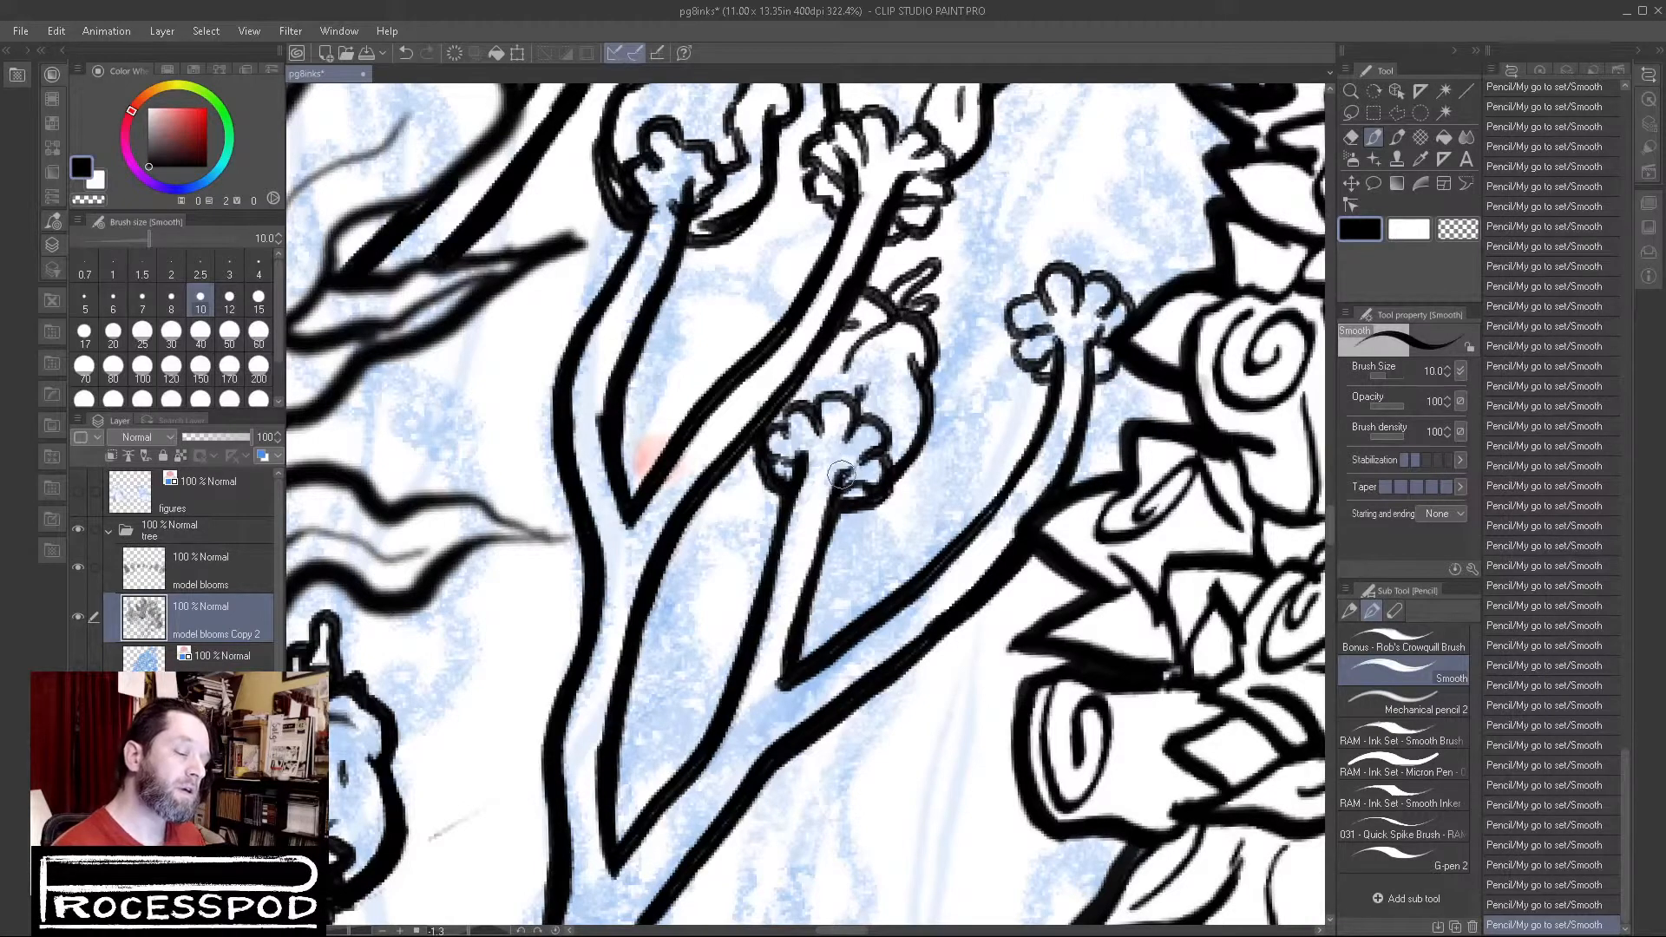
{"action": "mouse_move", "coordinate": [1007, 351]}
{"action": "left_mouse_down"}
{"action": "mouse_move", "coordinate": [986, 276]}
{"action": "mouse_move", "coordinate": [1000, 235]}
{"action": "mouse_move", "coordinate": [1049, 205]}
{"action": "mouse_move", "coordinate": [1015, 192]}
{"action": "mouse_move", "coordinate": [1074, 171]}
{"action": "mouse_move", "coordinate": [1111, 225]}
{"action": "mouse_move", "coordinate": [1076, 280]}
{"action": "left_mouse_up"}
{"action": "mouse_move", "coordinate": [1085, 185]}
{"action": "left_mouse_down"}
{"action": "mouse_move", "coordinate": [1130, 178]}
{"action": "mouse_move", "coordinate": [1111, 173]}
{"action": "mouse_move", "coordinate": [1143, 218]}
{"action": "mouse_move", "coordinate": [1128, 323]}
{"action": "left_mouse_up"}
{"action": "mouse_move", "coordinate": [992, 321]}
{"action": "left_mouse_down"}
{"action": "mouse_move", "coordinate": [1018, 371]}
{"action": "mouse_move", "coordinate": [1057, 384]}
{"action": "left_mouse_up"}
{"action": "left_click_drag", "start_coordinate": [1132, 339], "coordinate": [1113, 375]}
Step: Refine the bud body's outer edge where it meets the rose bloom and close the outline across its crown and base
{"action": "left_click", "coordinate": [1458, 229]}
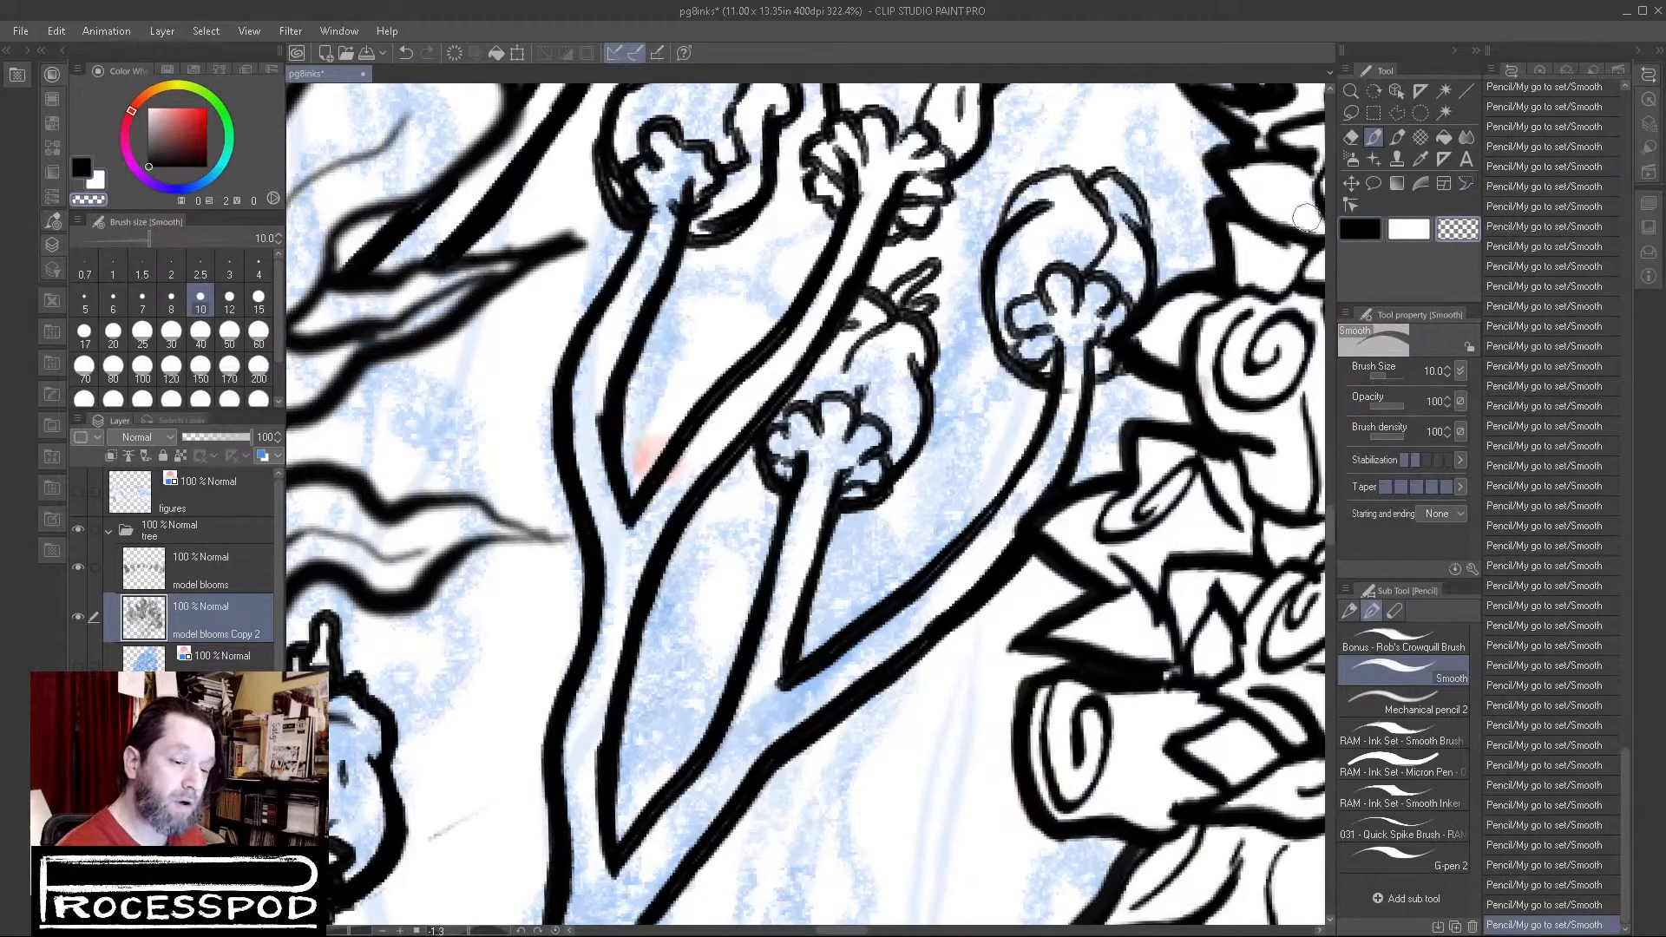
{"action": "left_click", "coordinate": [1360, 229]}
{"action": "left_click_drag", "start_coordinate": [1159, 276], "coordinate": [1160, 289]}
{"action": "left_click_drag", "start_coordinate": [1151, 218], "coordinate": [1159, 289]}
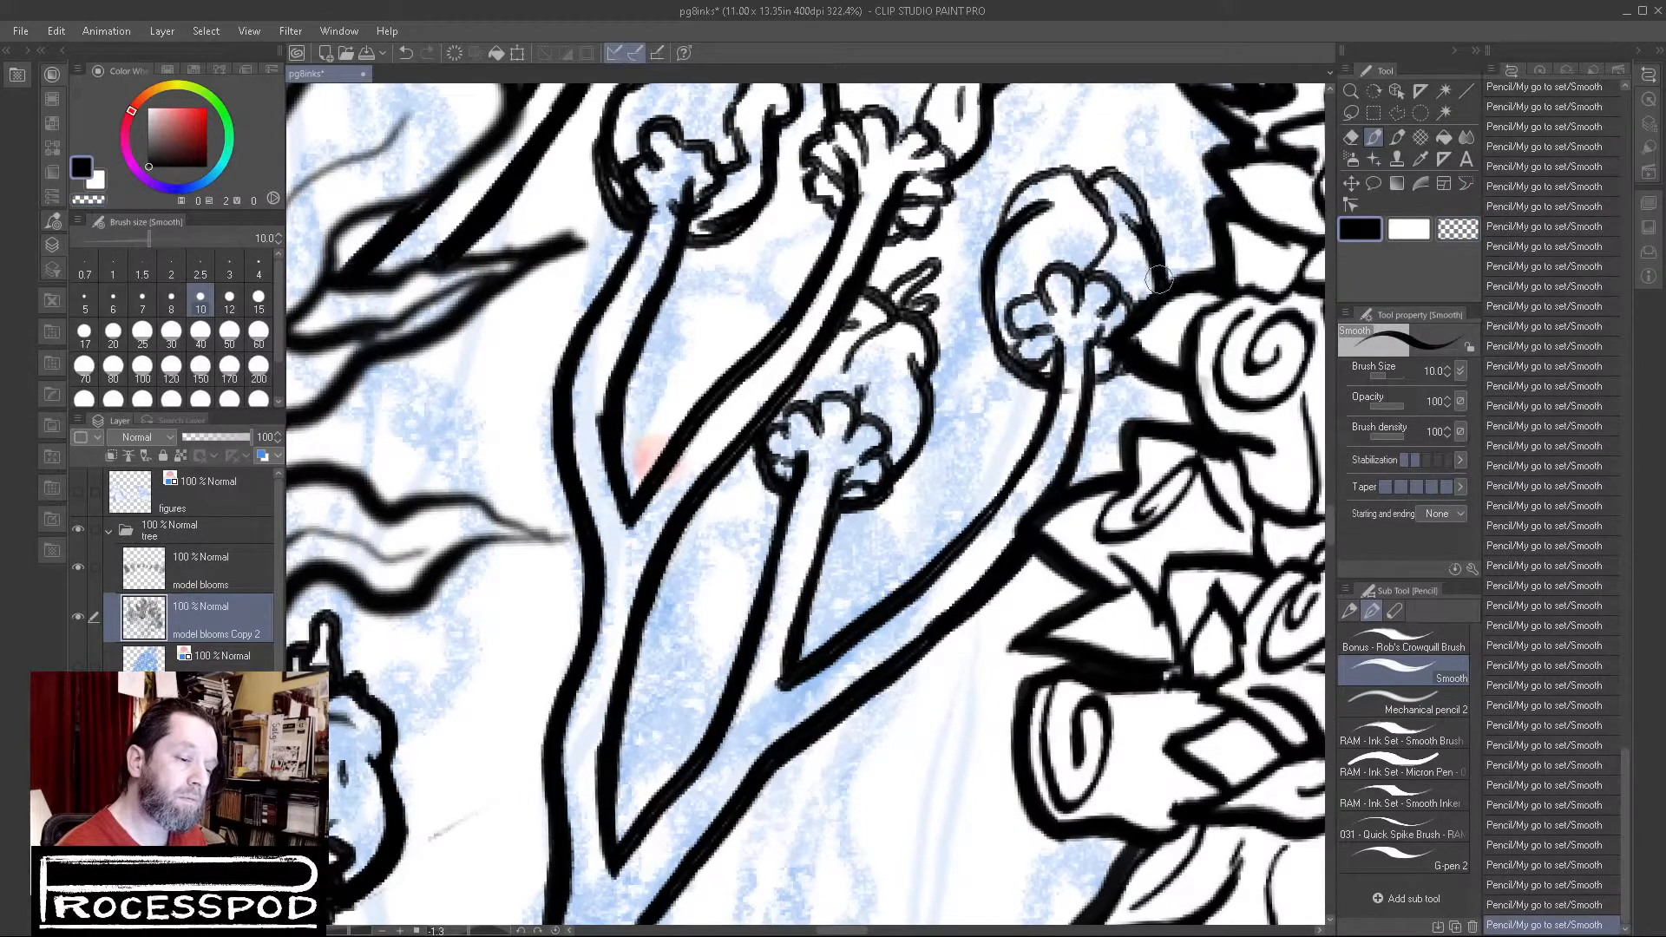
{"action": "mouse_move", "coordinate": [1054, 164]}
{"action": "left_mouse_down"}
{"action": "mouse_move", "coordinate": [1011, 192]}
{"action": "mouse_move", "coordinate": [1007, 219]}
{"action": "mouse_move", "coordinate": [1037, 174]}
{"action": "mouse_move", "coordinate": [1109, 170]}
{"action": "left_mouse_up"}
{"action": "left_click_drag", "start_coordinate": [1137, 360], "coordinate": [1095, 388]}
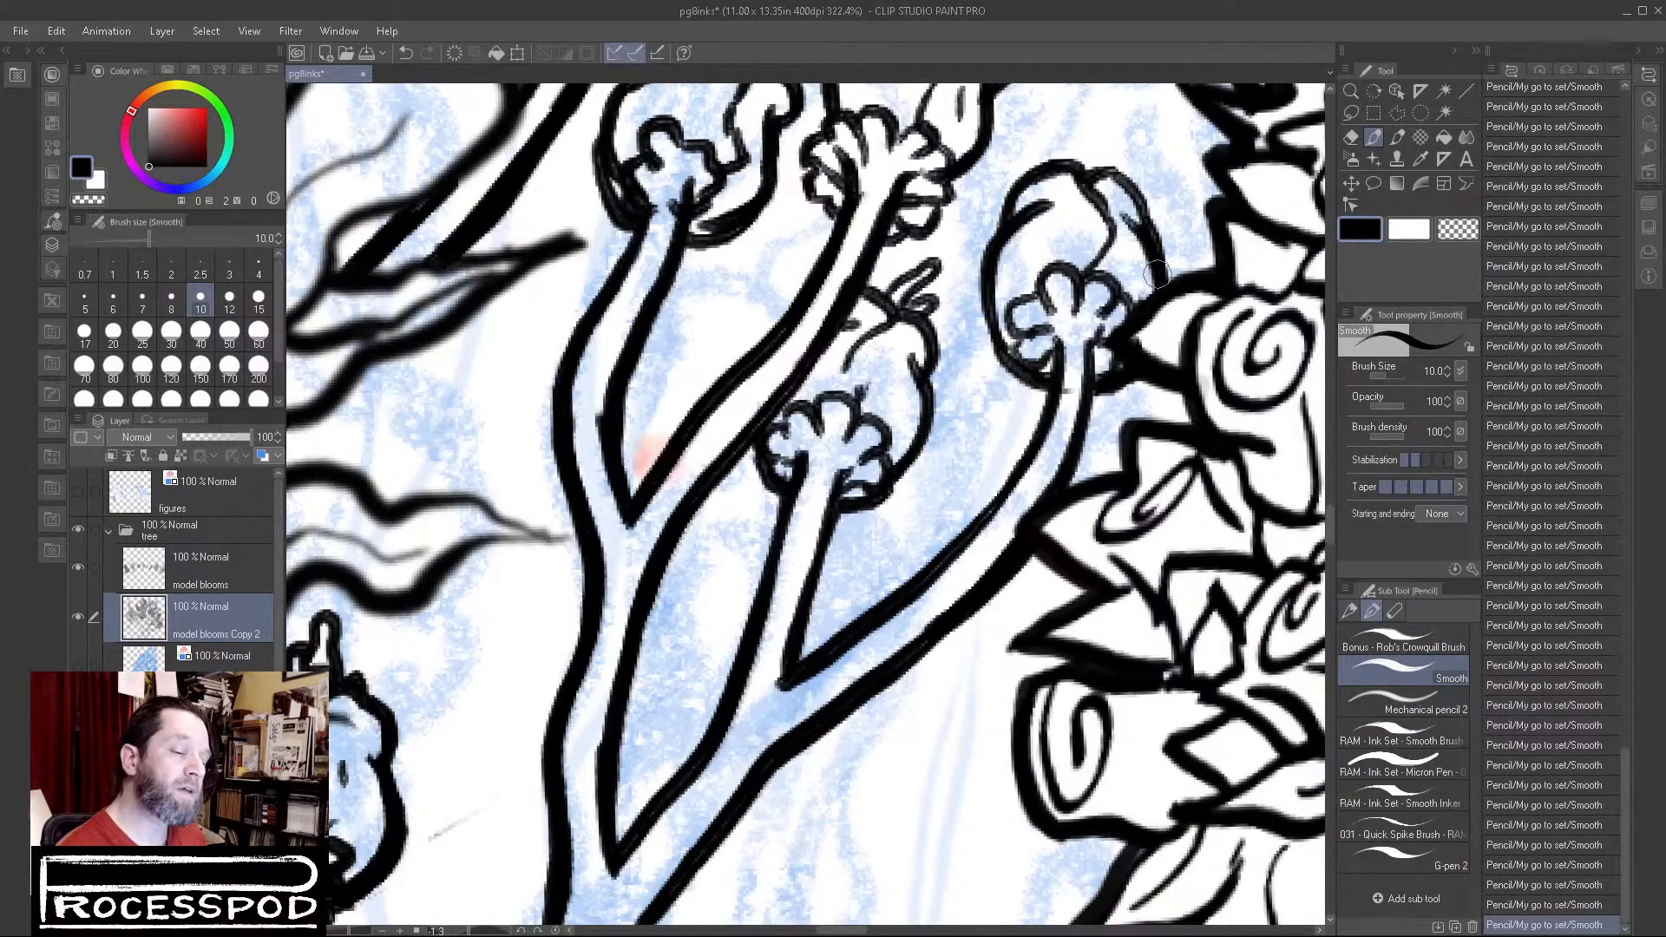
Step: Add inner contour marks and short stamens to the bud beside the rose bloom, and clean up its twig line with transparent color
{"action": "left_click_drag", "start_coordinate": [1117, 254], "coordinate": [1102, 278]}
{"action": "left_click_drag", "start_coordinate": [1076, 218], "coordinate": [1081, 228]}
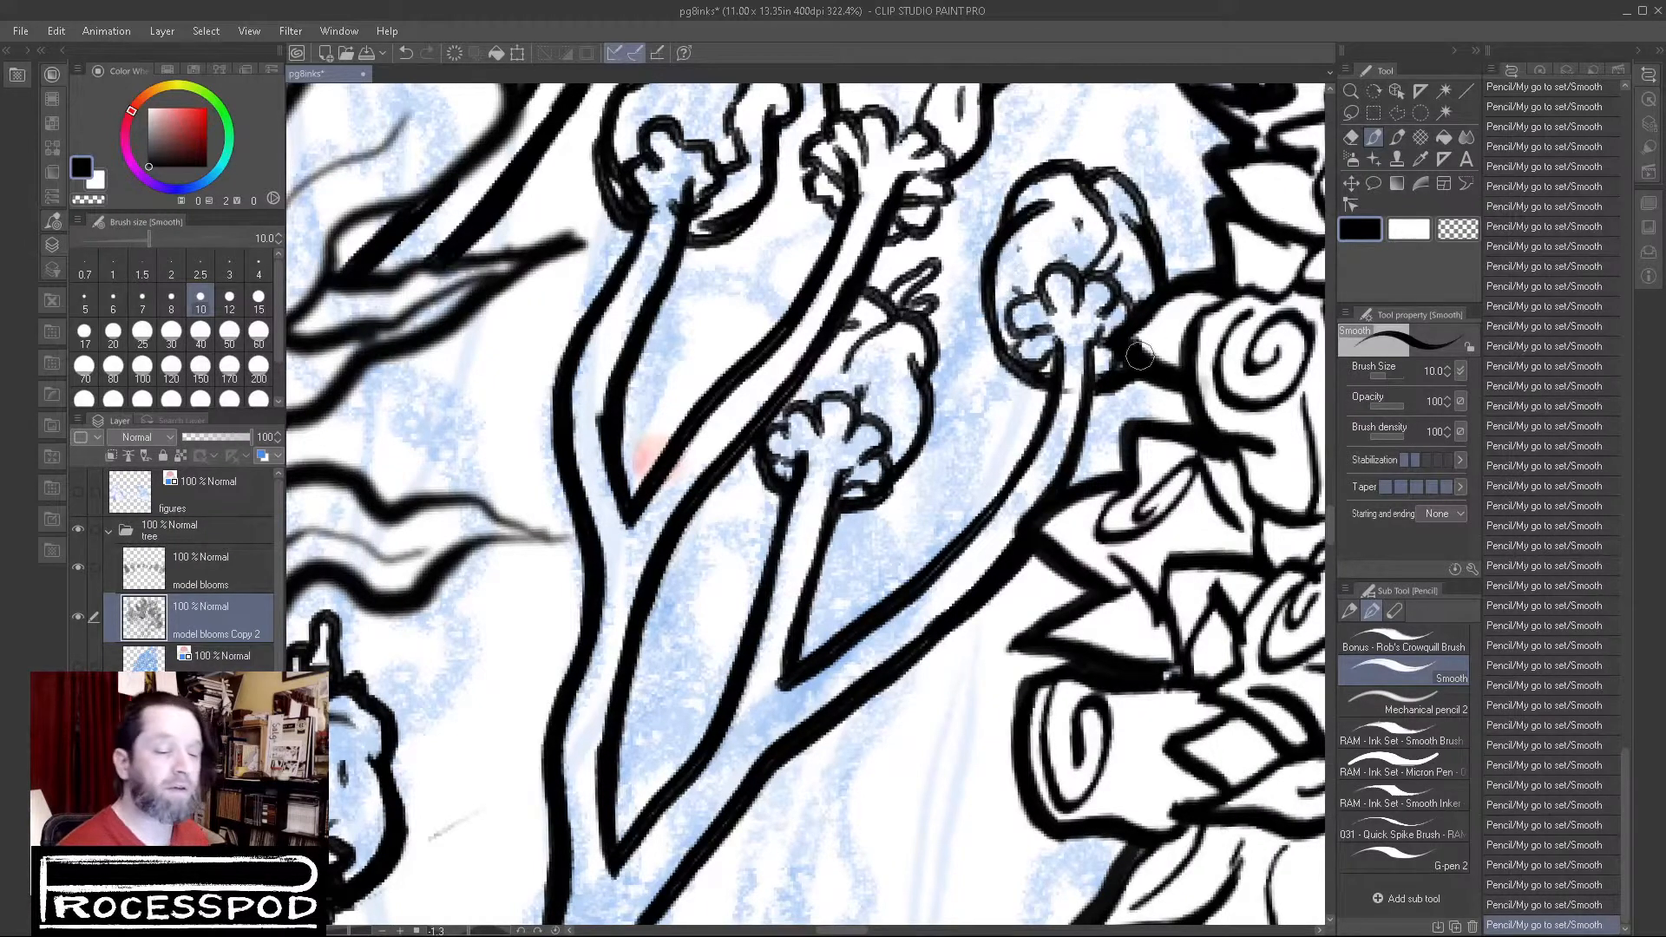
{"action": "mouse_move", "coordinate": [1060, 167]}
{"action": "left_mouse_down"}
{"action": "mouse_move", "coordinate": [1073, 121]}
{"action": "mouse_move", "coordinate": [1085, 161]}
{"action": "mouse_move", "coordinate": [1104, 158]}
{"action": "mouse_move", "coordinate": [1139, 204]}
{"action": "left_mouse_up"}
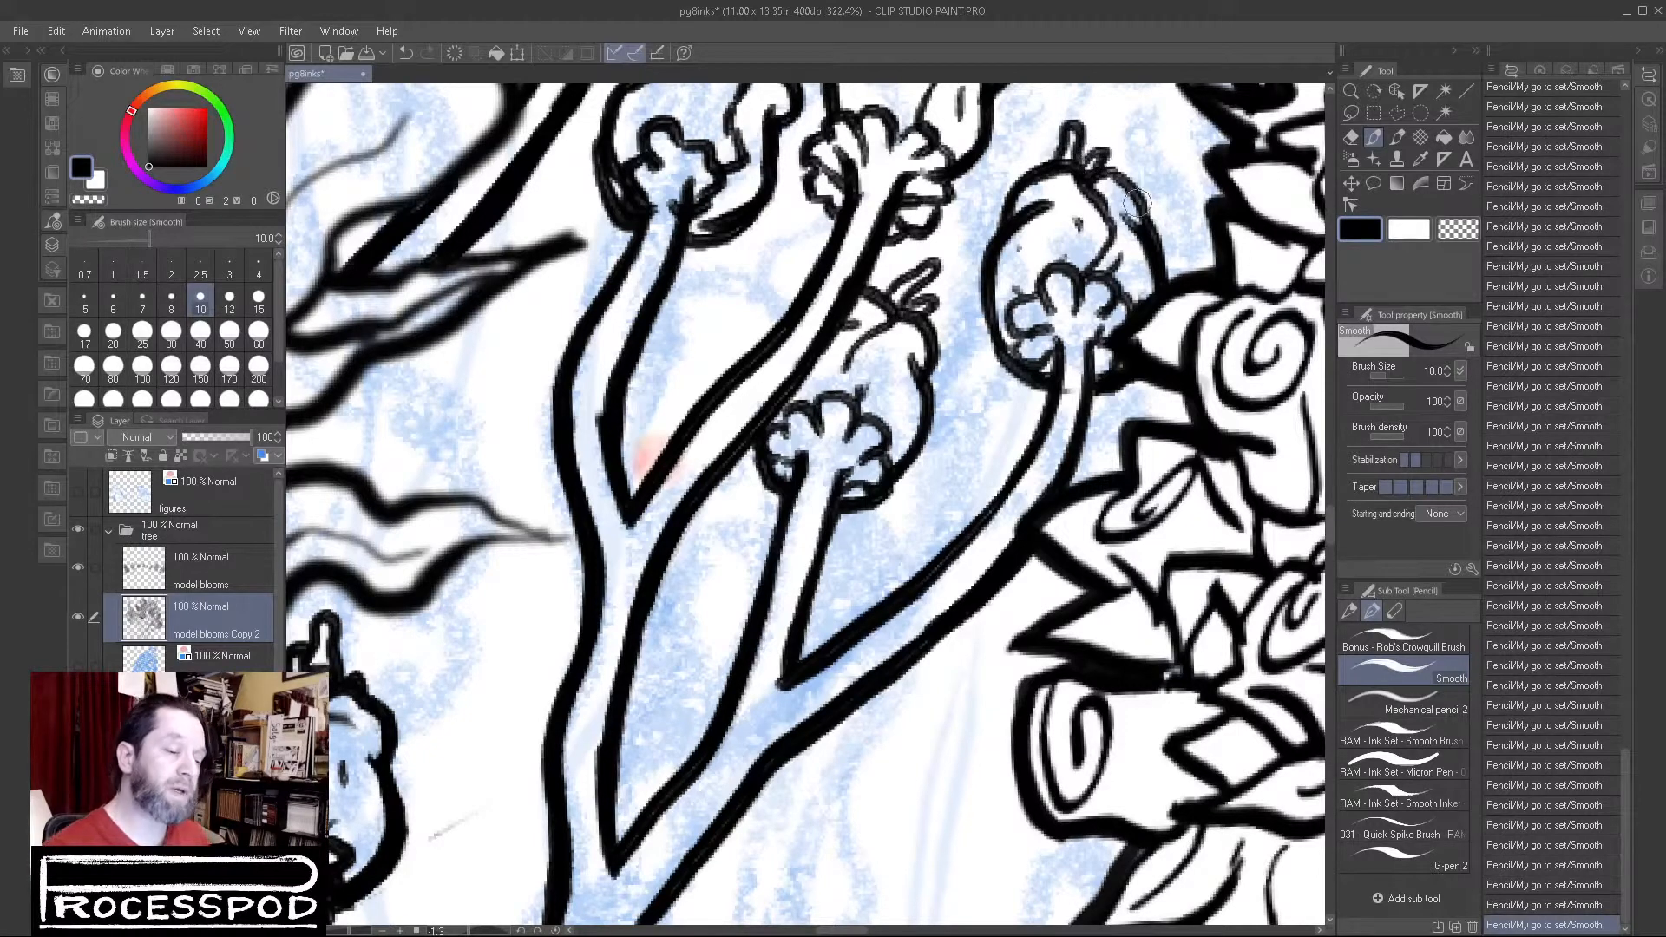
{"action": "key", "text": "c"}
{"action": "left_click_drag", "start_coordinate": [1028, 495], "coordinate": [1005, 537]}
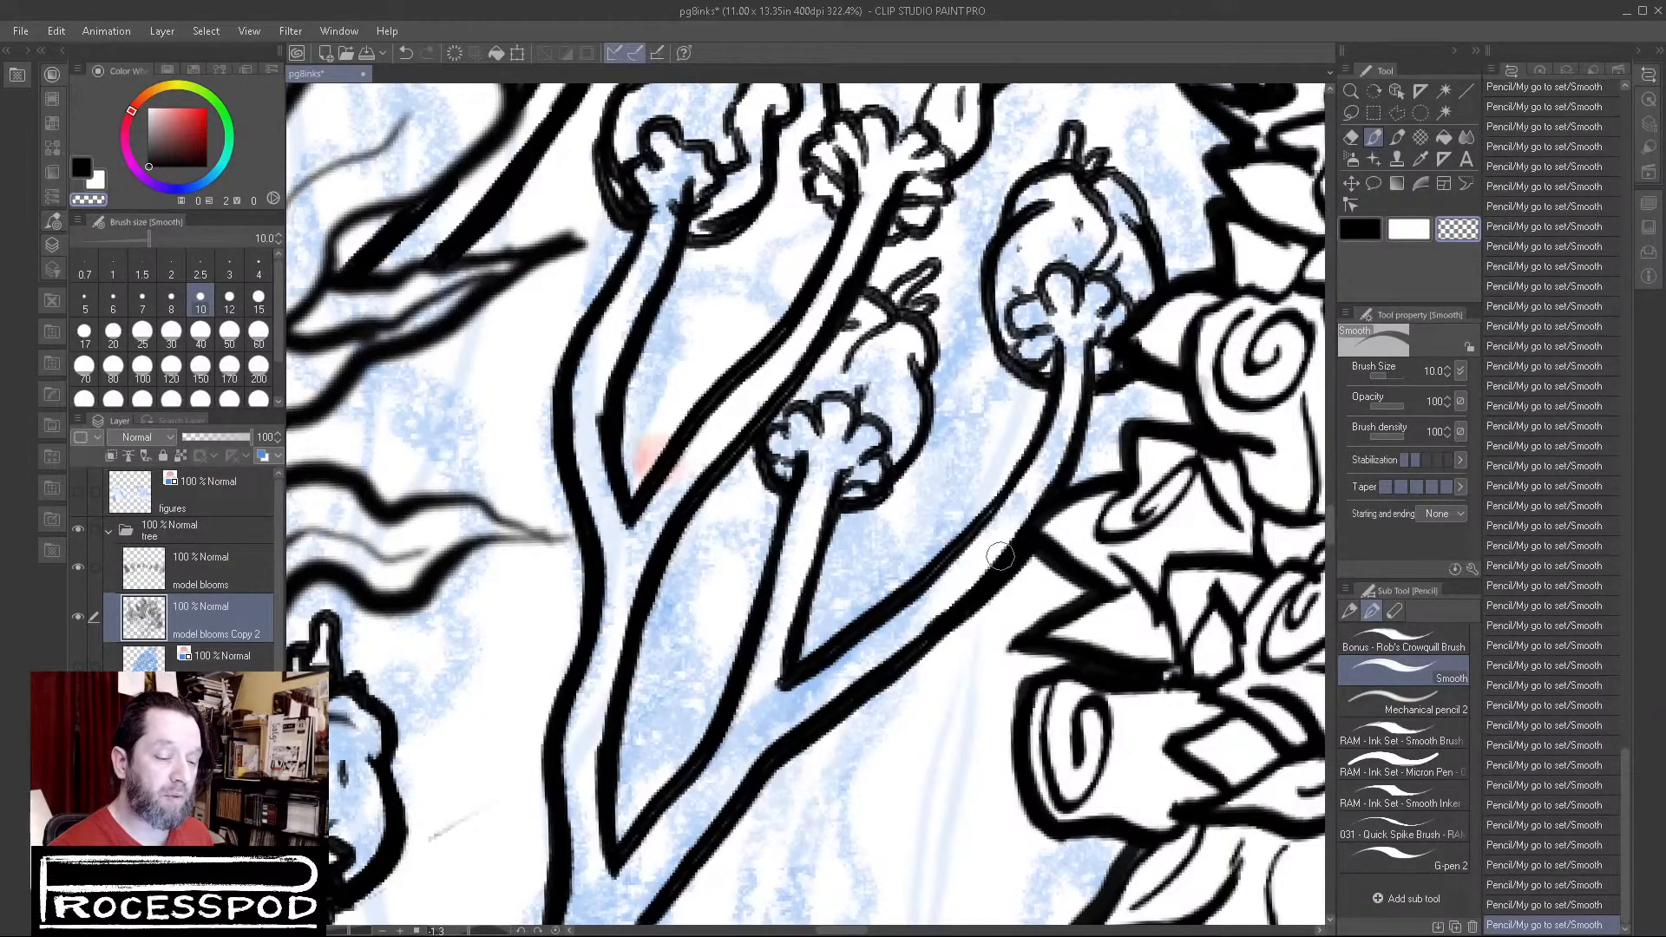
Step: Strengthen the black outlines of the forked twig beneath the two newest buds, including its inner junctions
{"action": "scroll", "coordinate": [1207, 529], "scroll_direction": "down", "scroll_amount": 5}
{"action": "scroll", "coordinate": [1211, 569], "scroll_direction": "down", "scroll_amount": 3}
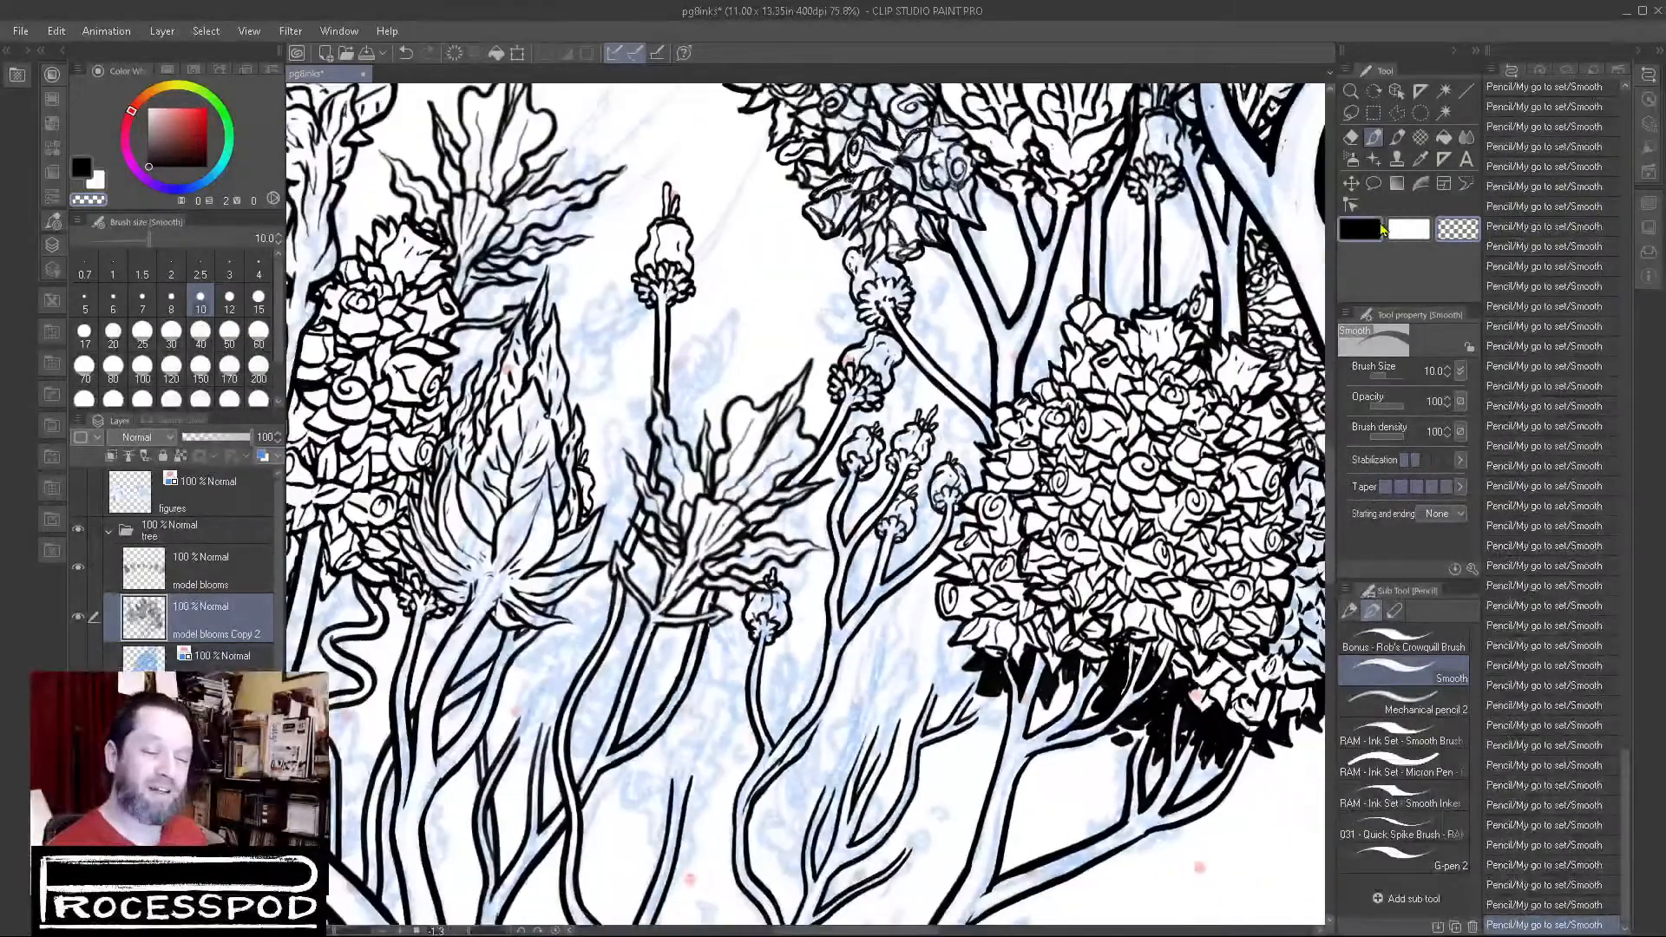
{"action": "left_click", "coordinate": [1360, 228]}
{"action": "scroll", "coordinate": [1033, 521], "scroll_direction": "up", "scroll_amount": 6}
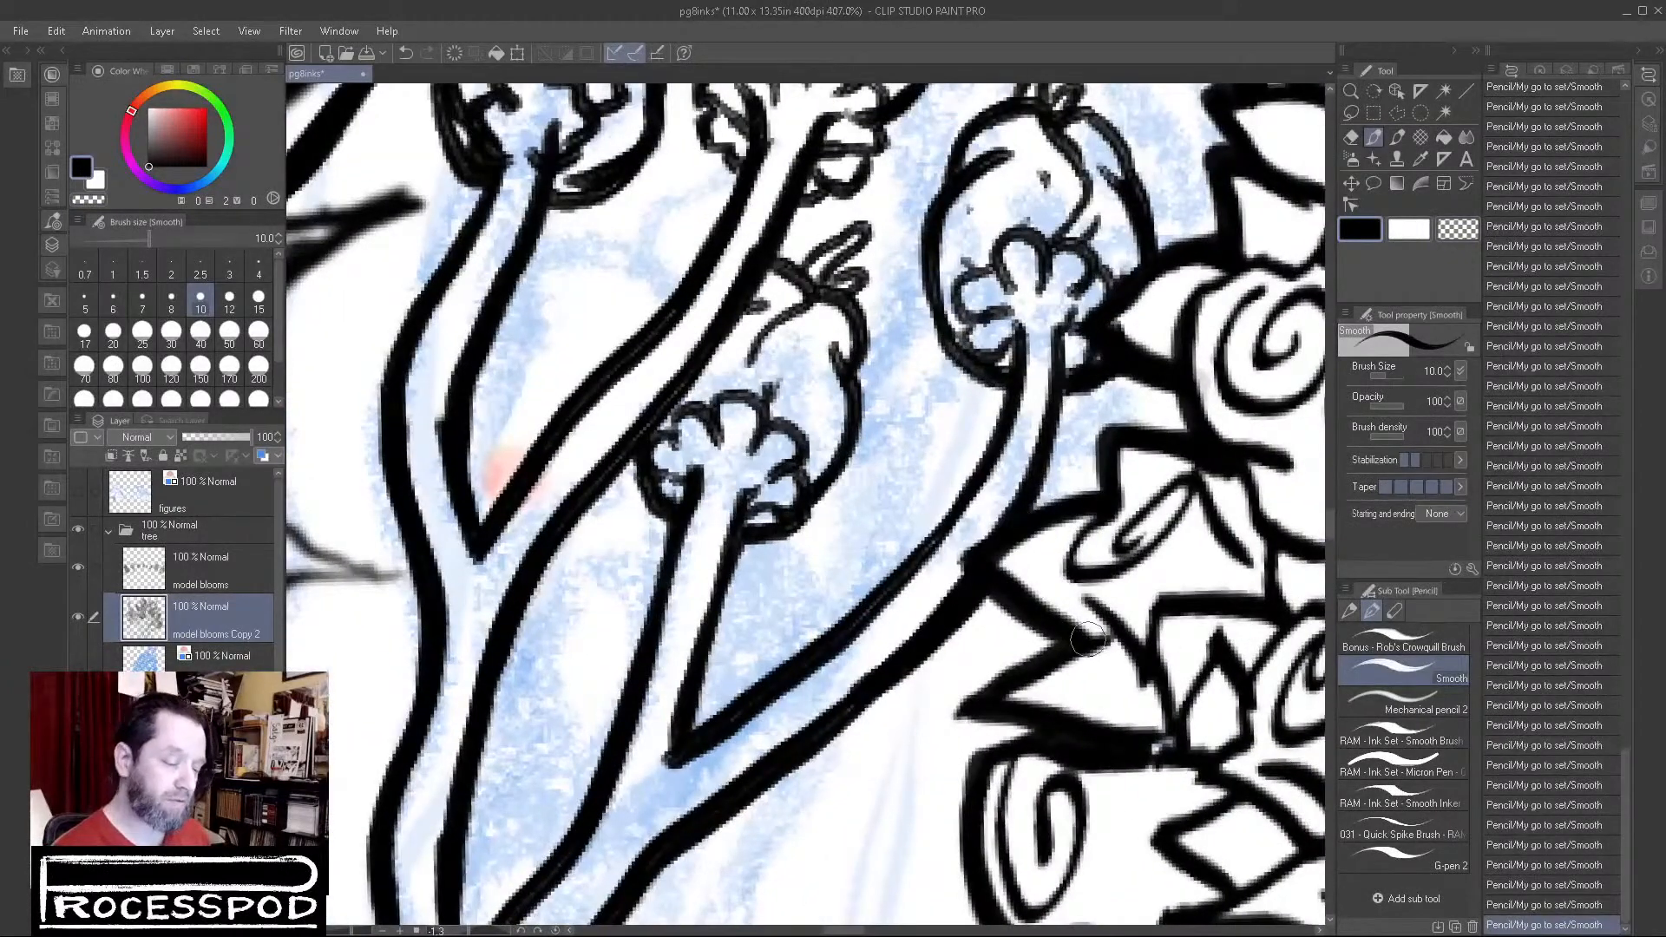
{"action": "scroll", "coordinate": [1084, 637], "scroll_direction": "down", "scroll_amount": 3}
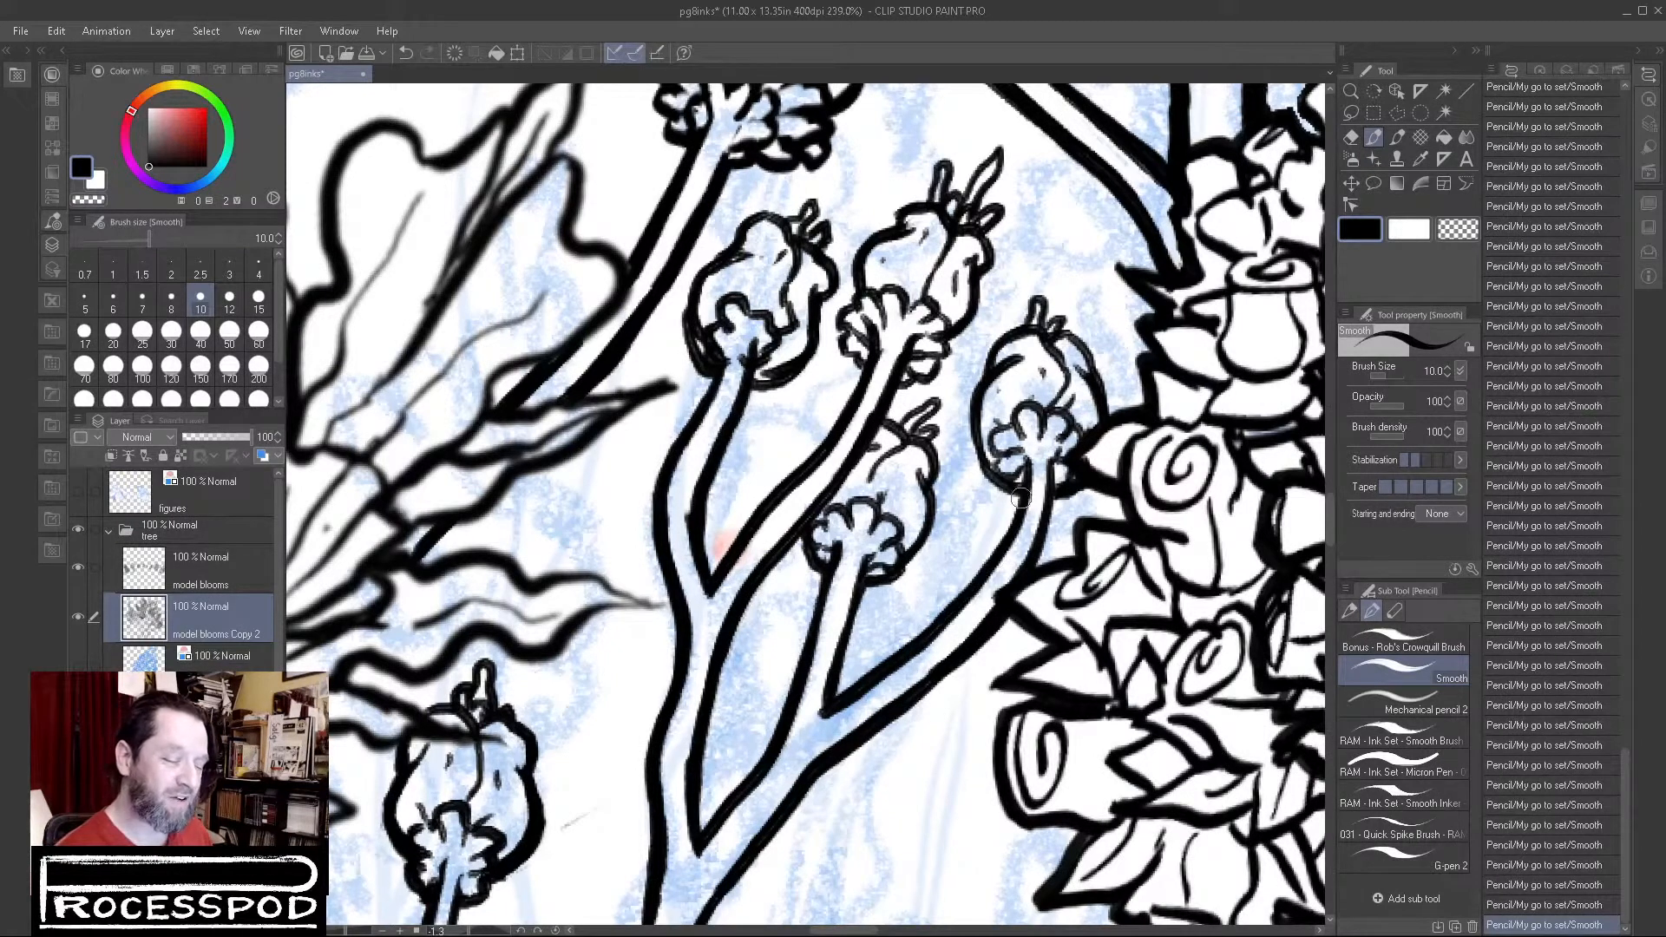
{"action": "left_click_drag", "start_coordinate": [873, 580], "coordinate": [828, 692]}
{"action": "left_click_drag", "start_coordinate": [820, 568], "coordinate": [778, 717]}
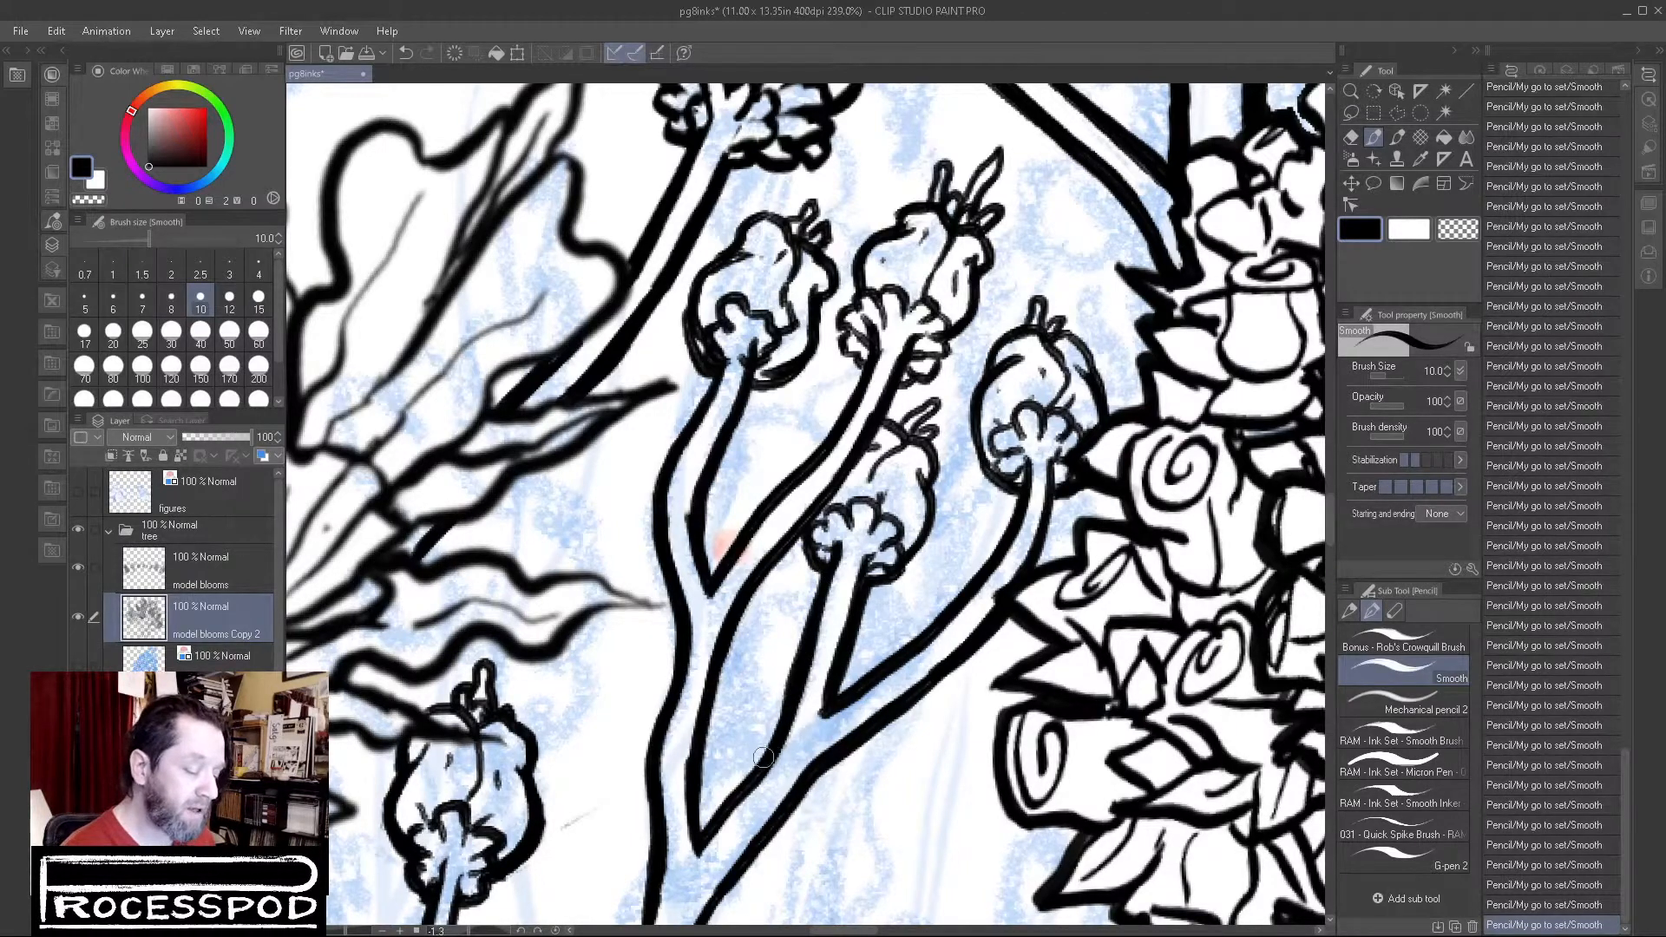
{"action": "left_click_drag", "start_coordinate": [697, 831], "coordinate": [777, 741]}
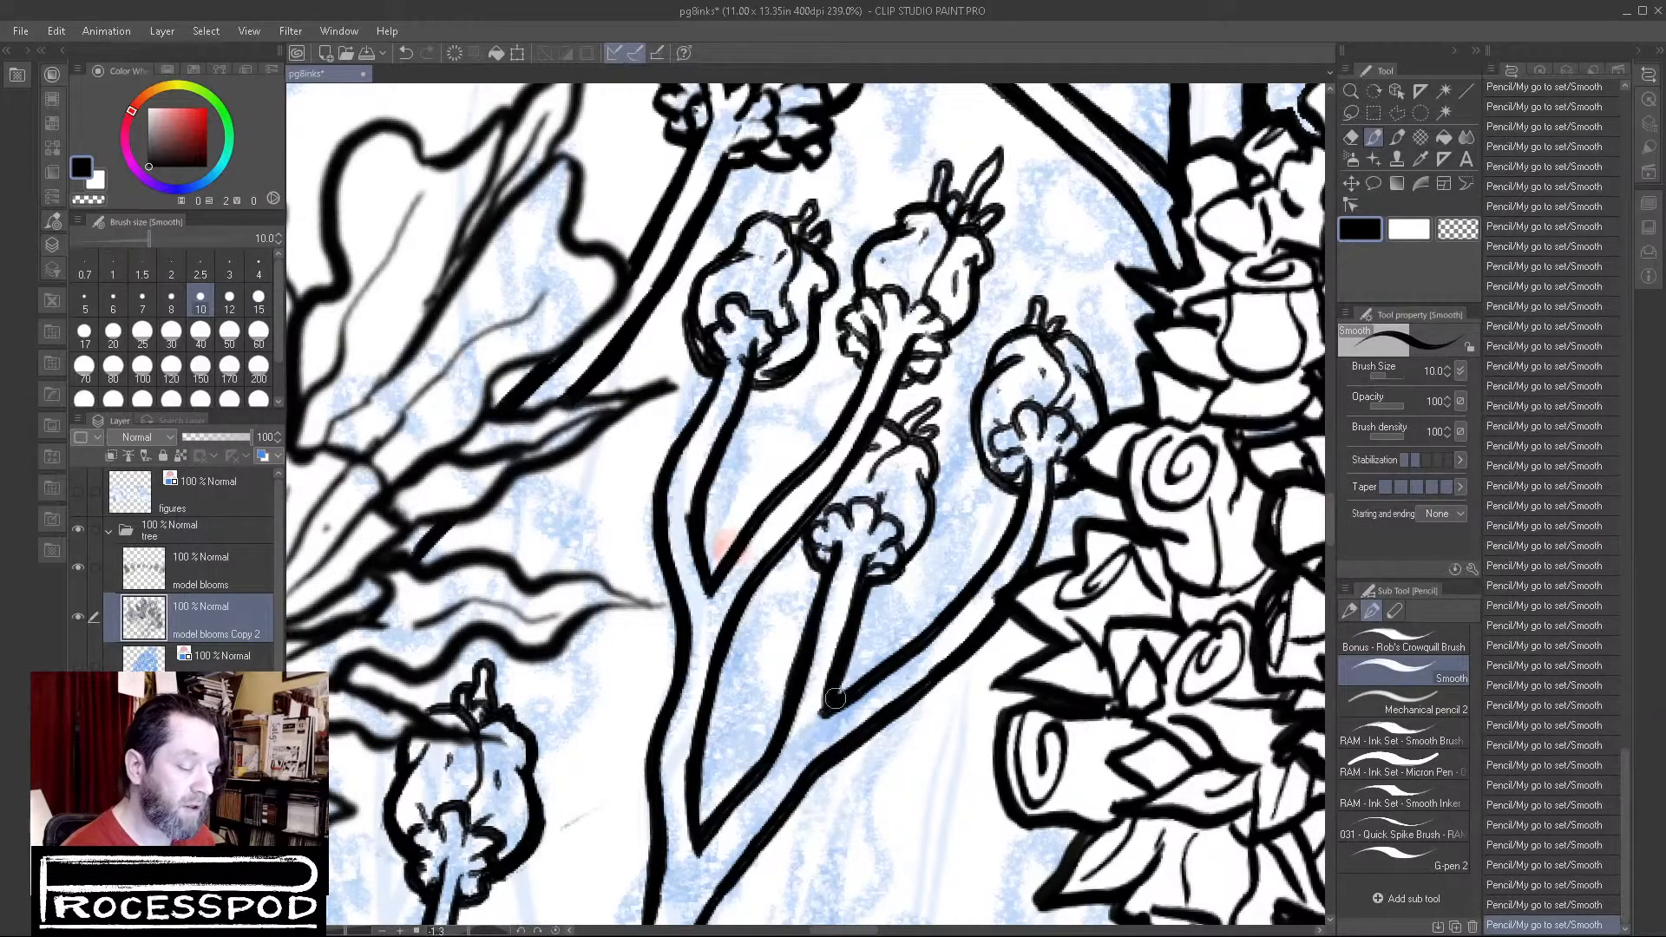
{"action": "mouse_move", "coordinate": [904, 698]}
{"action": "left_mouse_down"}
{"action": "mouse_move", "coordinate": [977, 524]}
{"action": "mouse_move", "coordinate": [855, 649]}
{"action": "mouse_move", "coordinate": [764, 799]}
{"action": "left_mouse_up"}
{"action": "mouse_move", "coordinate": [770, 758]}
{"action": "left_mouse_down"}
{"action": "mouse_move", "coordinate": [934, 423]}
{"action": "mouse_move", "coordinate": [858, 635]}
{"action": "mouse_move", "coordinate": [772, 729]}
{"action": "mouse_move", "coordinate": [799, 654]}
{"action": "mouse_move", "coordinate": [907, 512]}
{"action": "left_mouse_up"}
Step: Review the remaining bare branches and the whole tree page together with the row of model blooms above it
{"action": "left_click_drag", "start_coordinate": [1060, 480], "coordinate": [868, 572]}
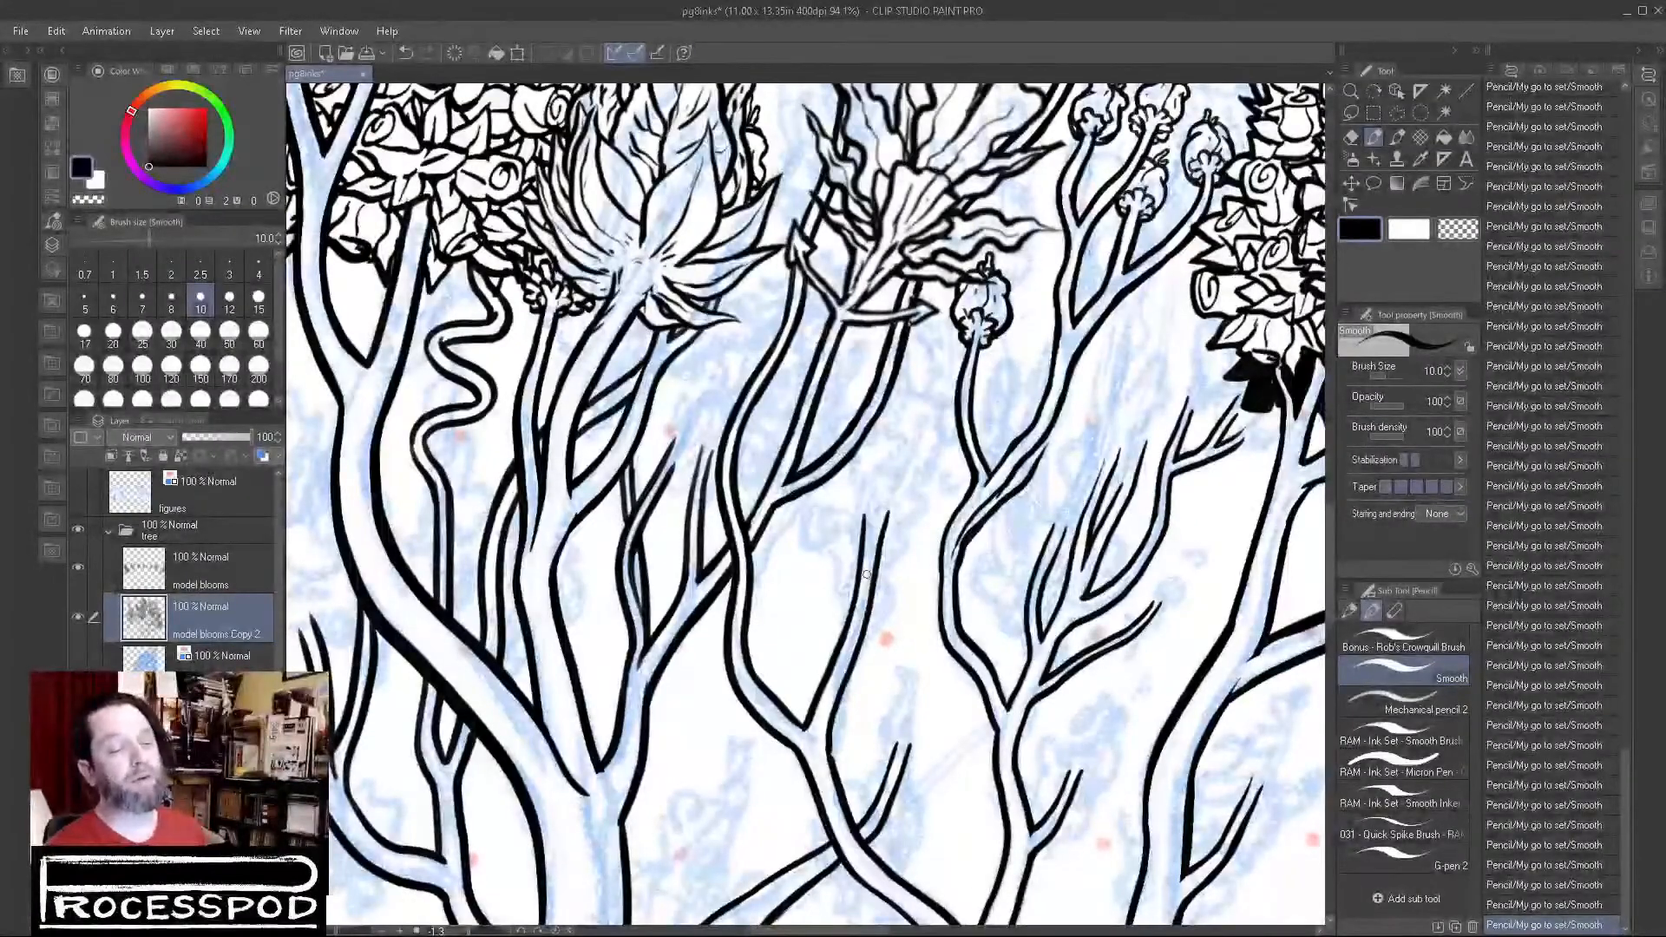
{"action": "left_click_drag", "start_coordinate": [882, 537], "coordinate": [772, 632]}
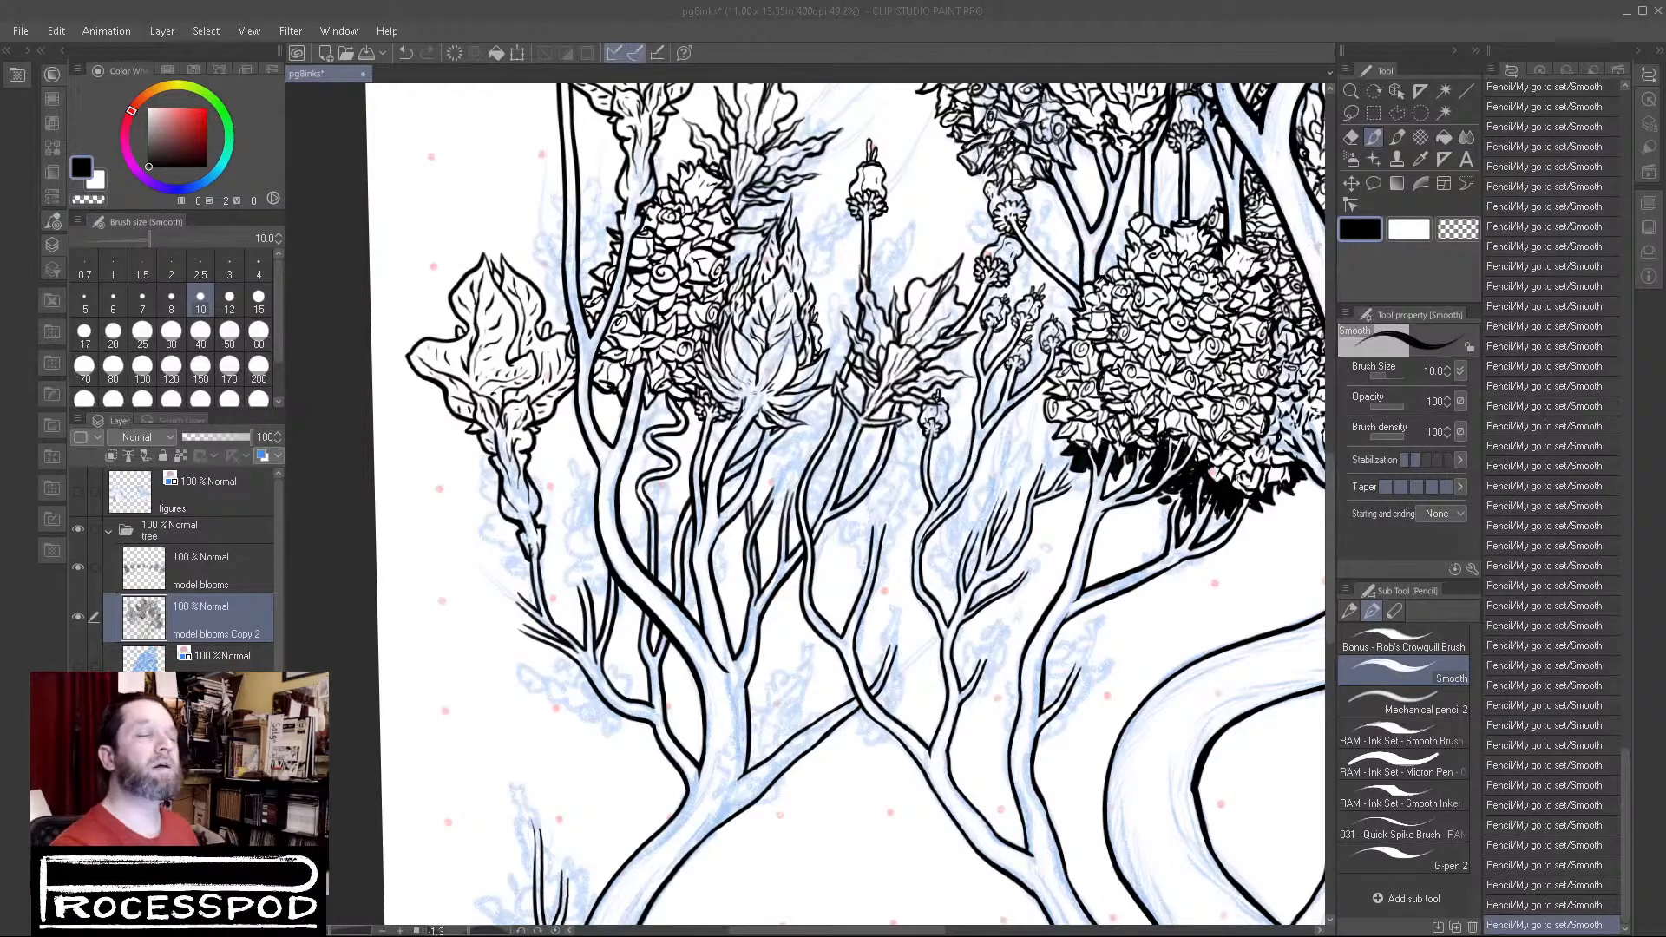
{"action": "left_click", "coordinate": [1052, 35]}
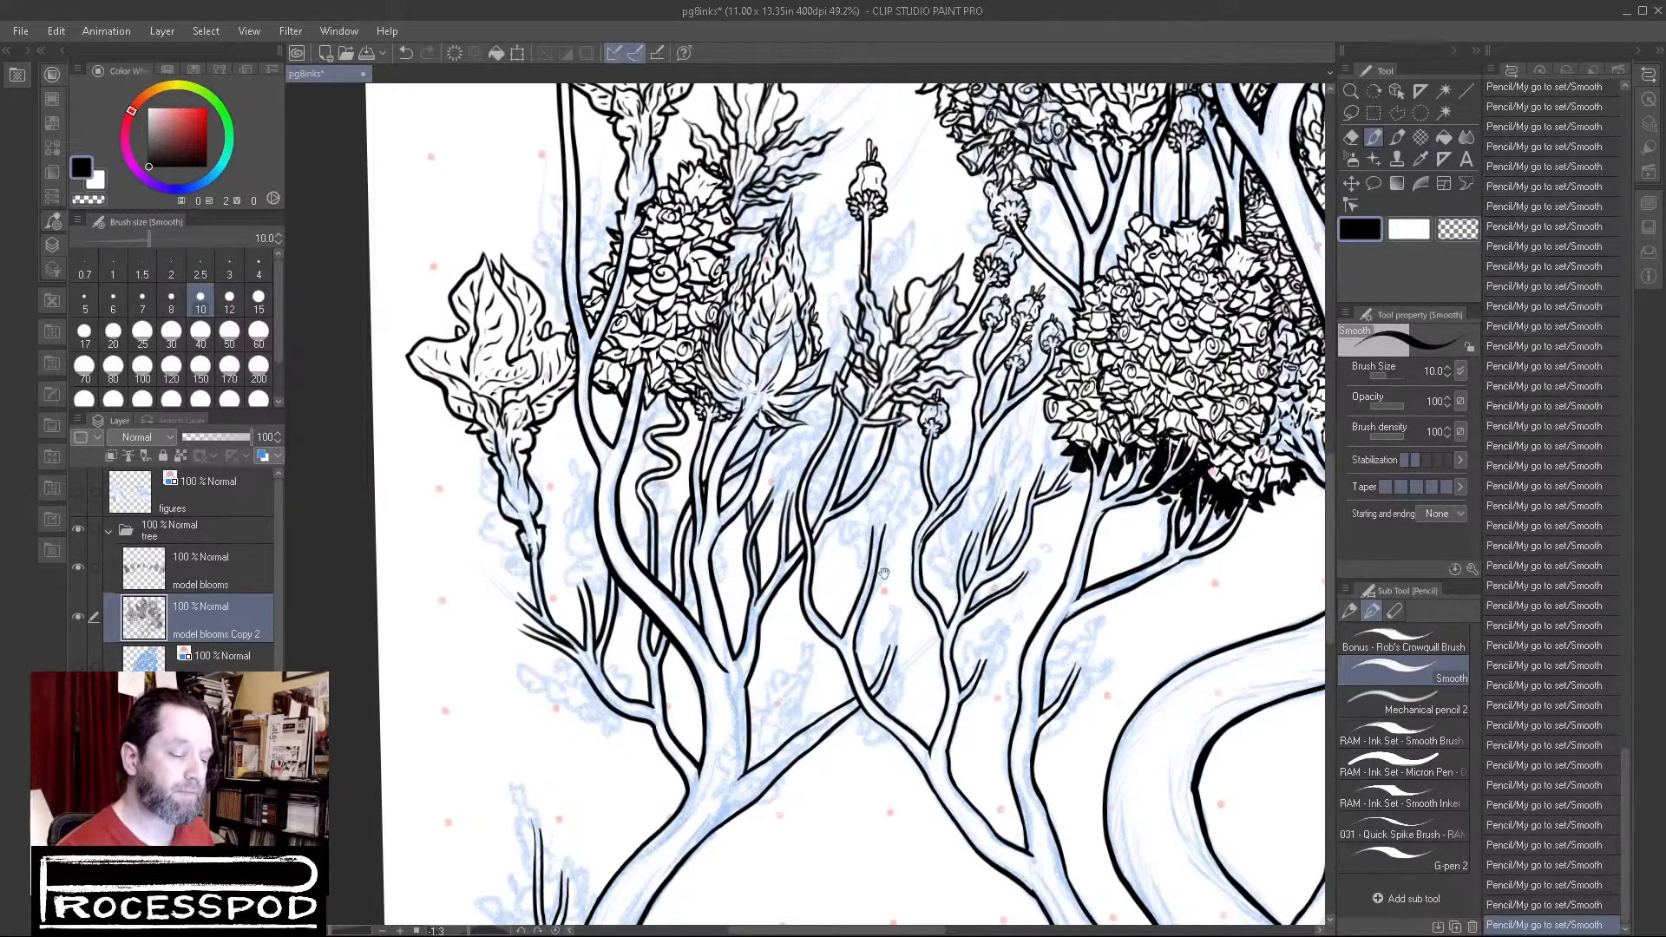
{"action": "scroll", "coordinate": [894, 627], "scroll_direction": "up", "scroll_amount": 5}
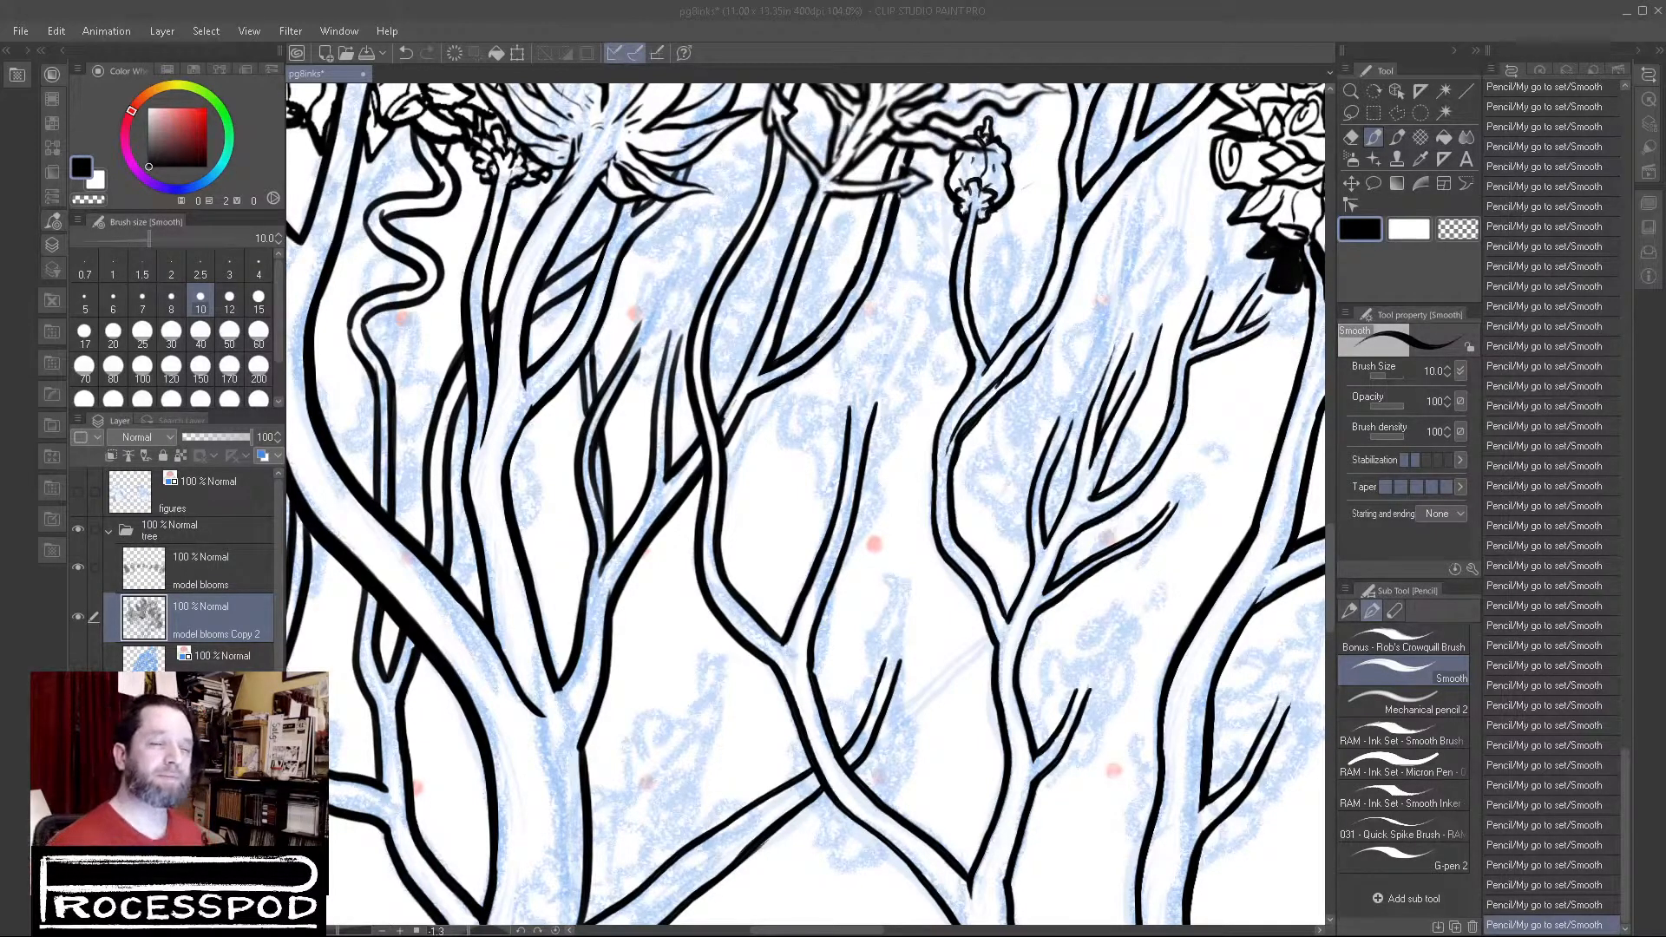
{"action": "left_click", "coordinate": [1072, 70]}
{"action": "left_click_drag", "start_coordinate": [867, 426], "coordinate": [805, 432]}
{"action": "mouse_move", "coordinate": [887, 538]}
{"action": "left_mouse_down"}
{"action": "mouse_move", "coordinate": [929, 529]}
{"action": "mouse_move", "coordinate": [920, 479]}
{"action": "mouse_move", "coordinate": [824, 504]}
{"action": "mouse_move", "coordinate": [849, 676]}
{"action": "left_mouse_up"}
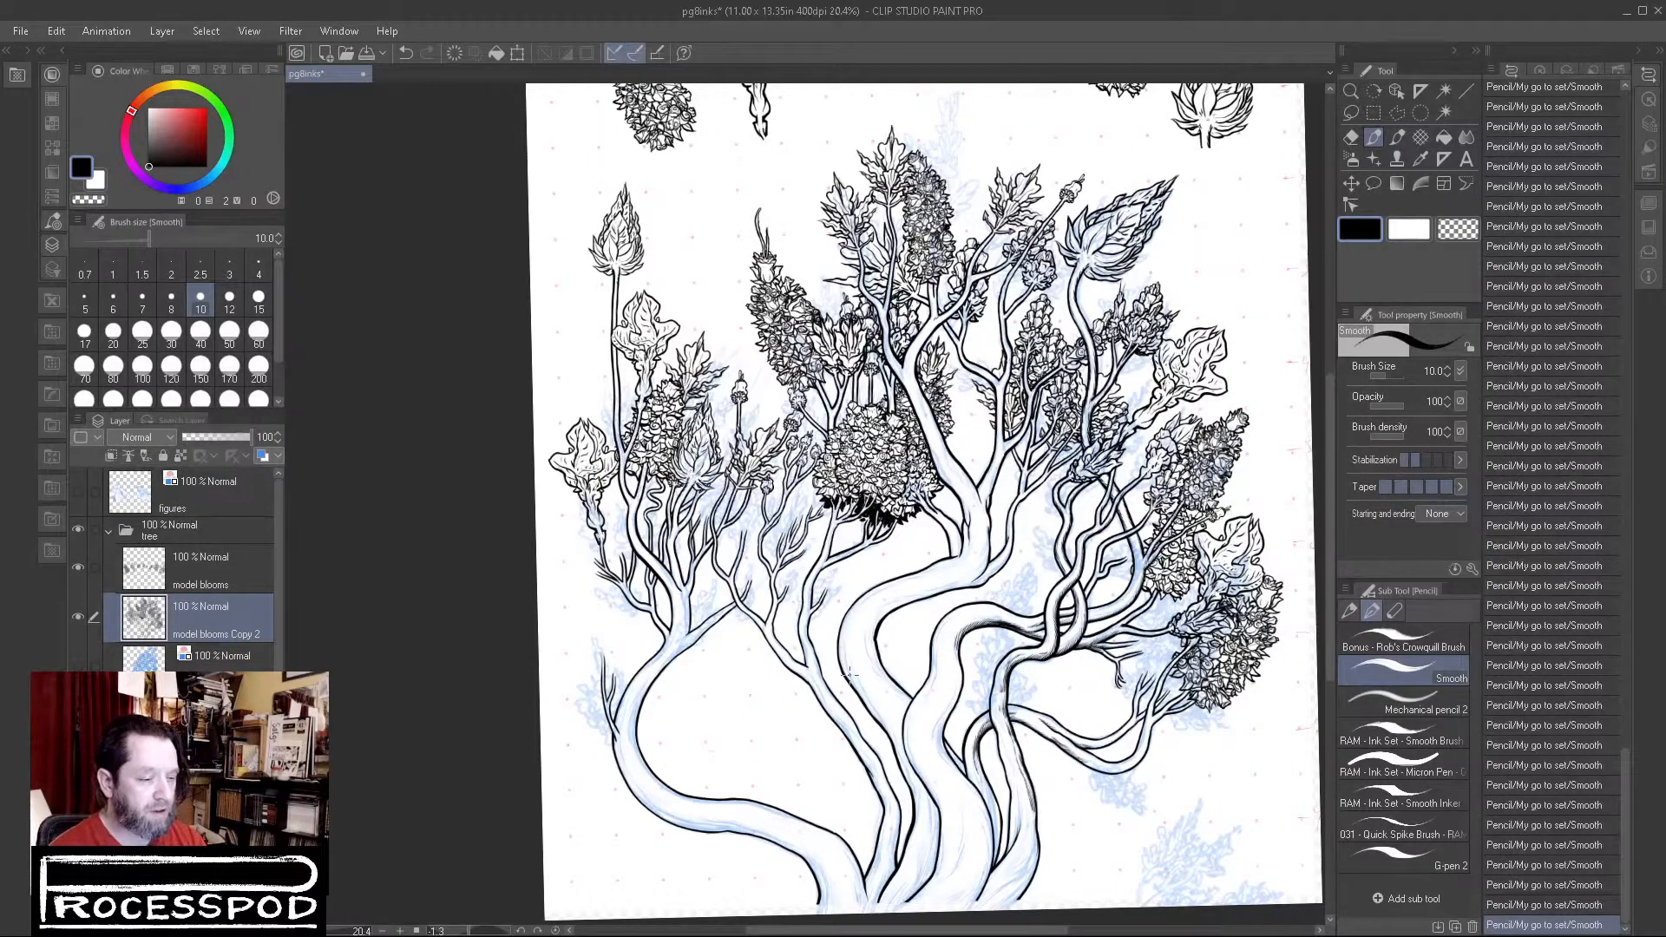
{"action": "left_click_drag", "start_coordinate": [1016, 514], "coordinate": [925, 685]}
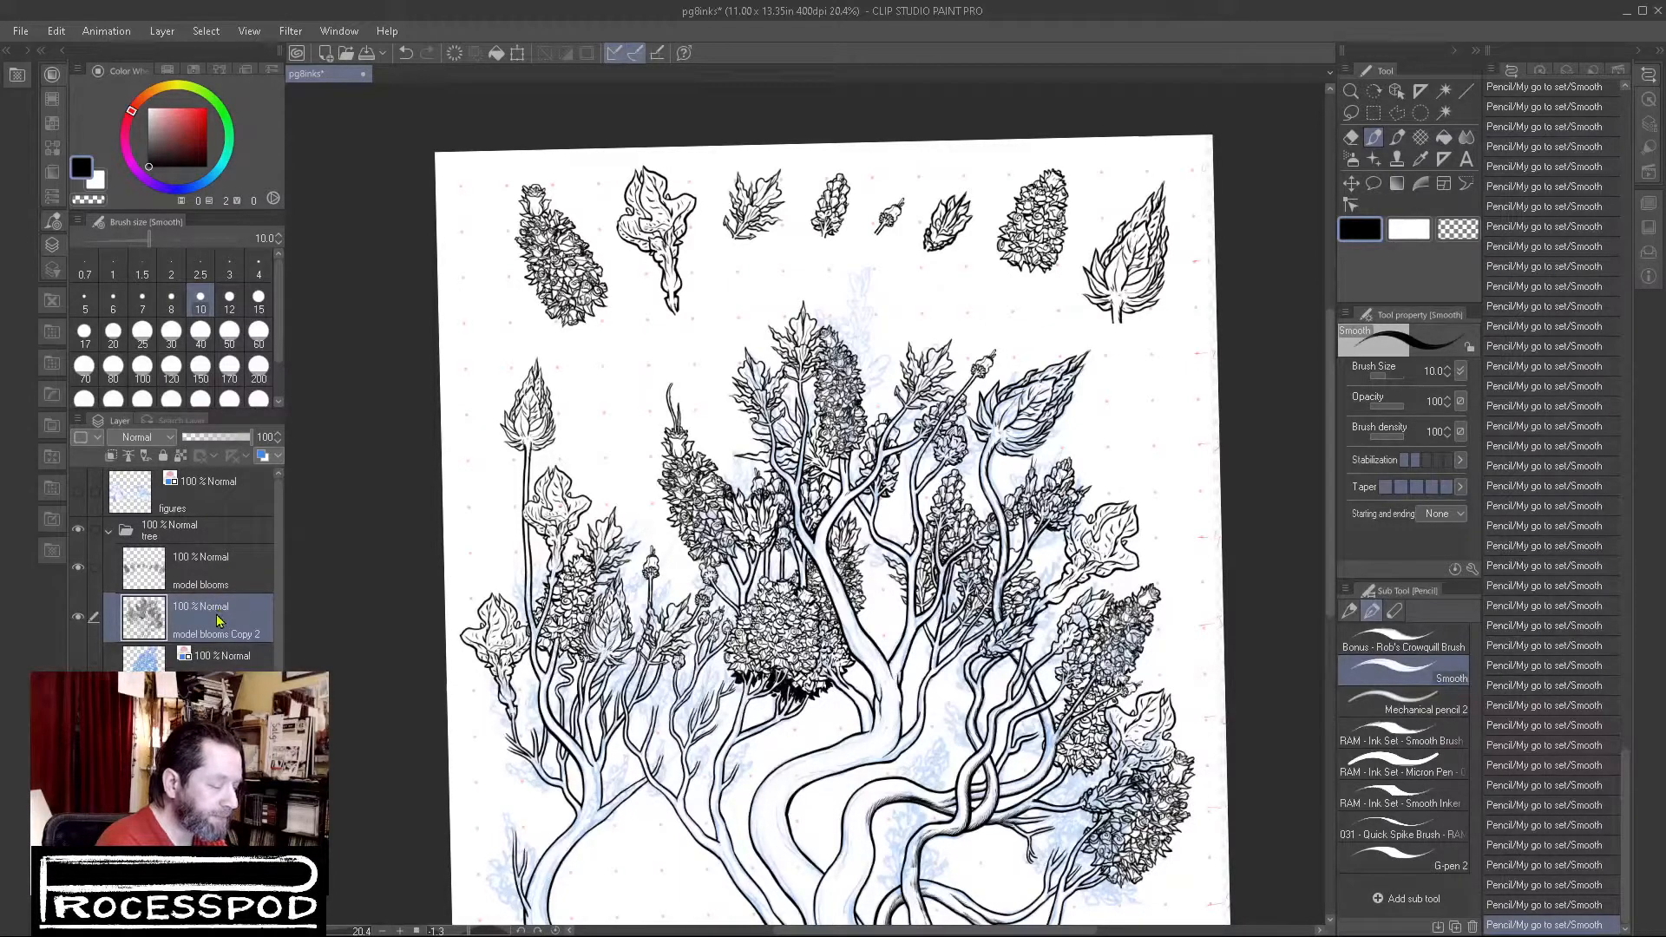
Step: Add a raster layer above the copied blooms layer, set its layer color to red, and start a twig line over the bare branches
{"action": "key", "text": "ctrl+shift+n"}
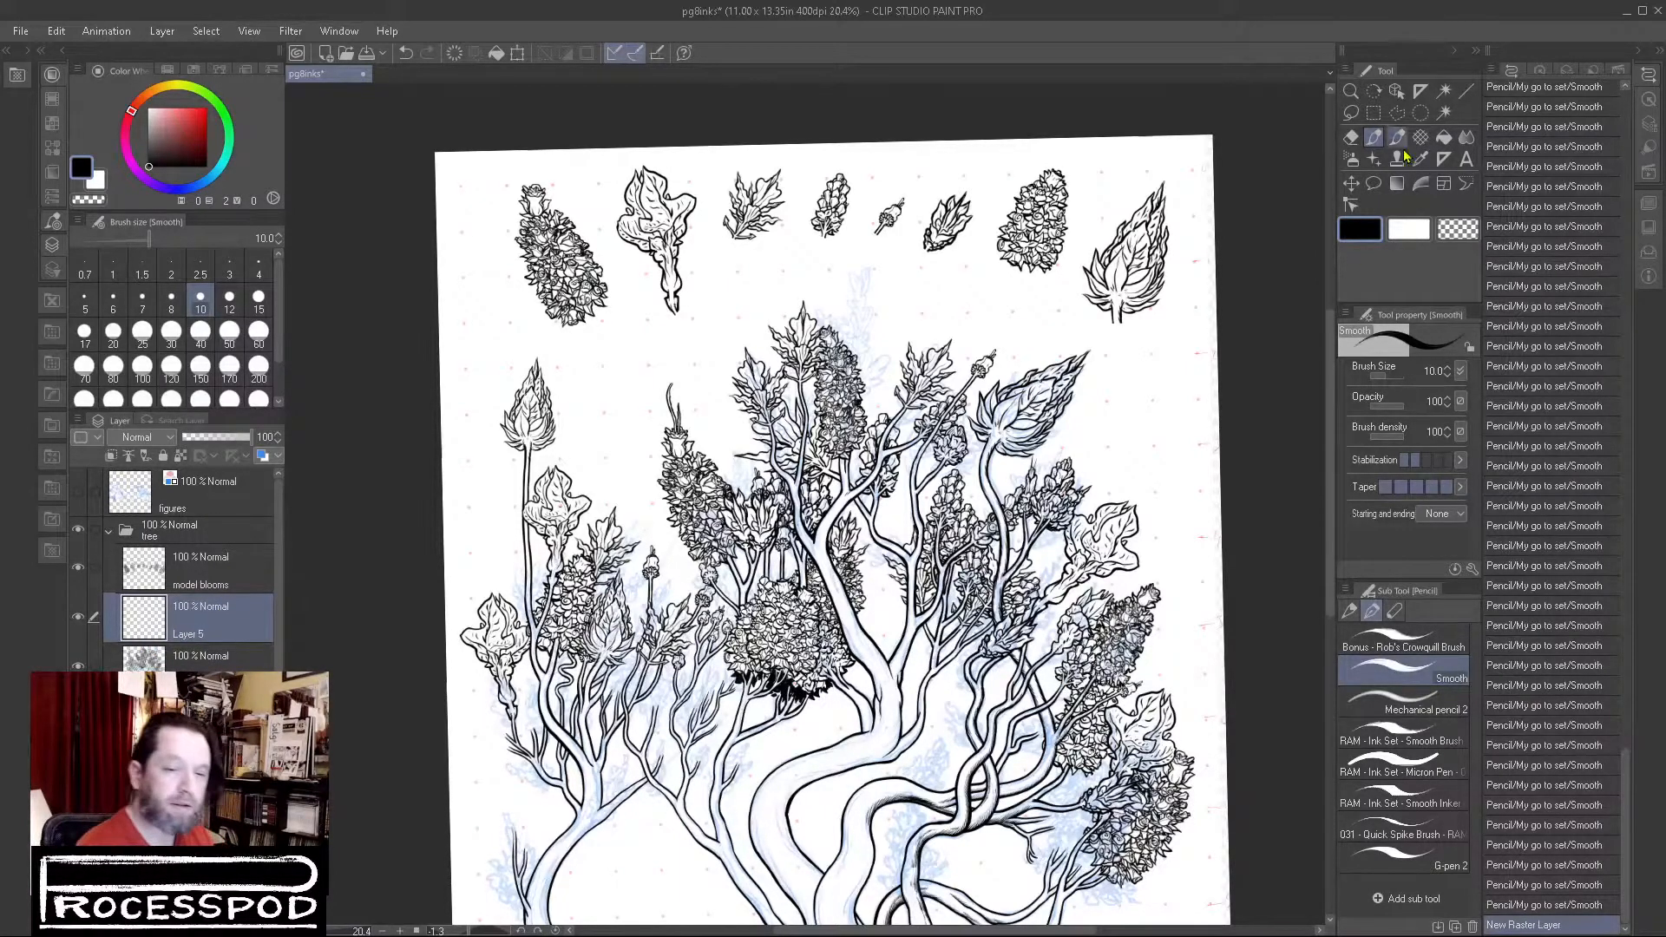
{"action": "scroll", "coordinate": [661, 690], "scroll_direction": "up", "scroll_amount": 8}
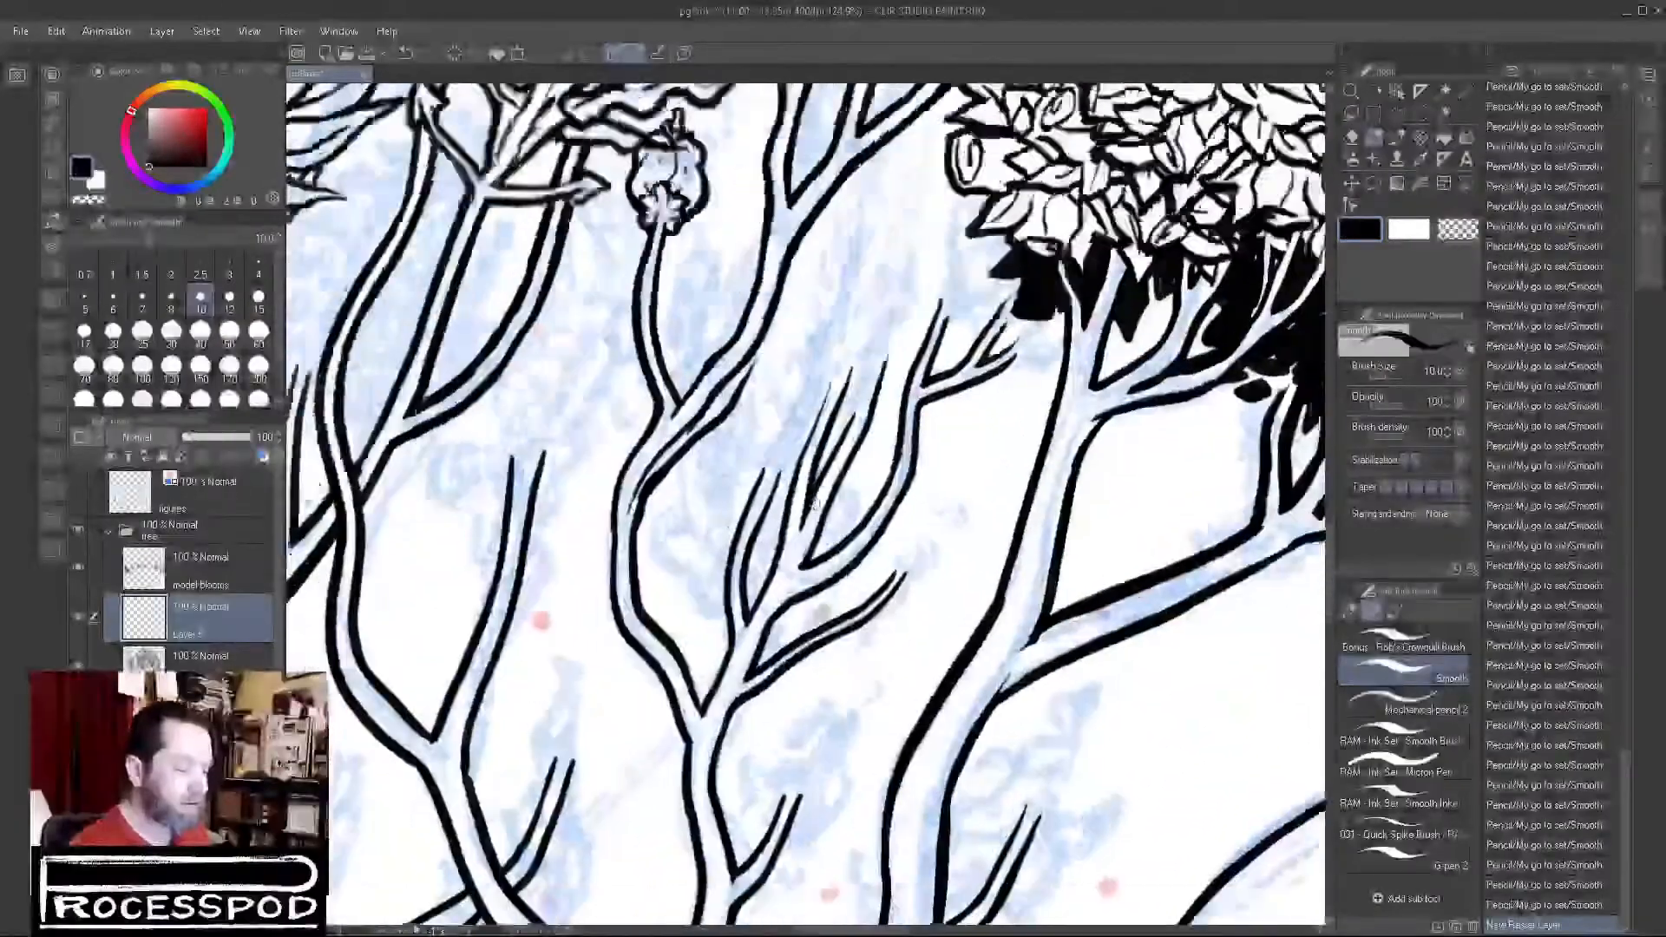
{"action": "left_click_drag", "start_coordinate": [814, 503], "coordinate": [828, 457]}
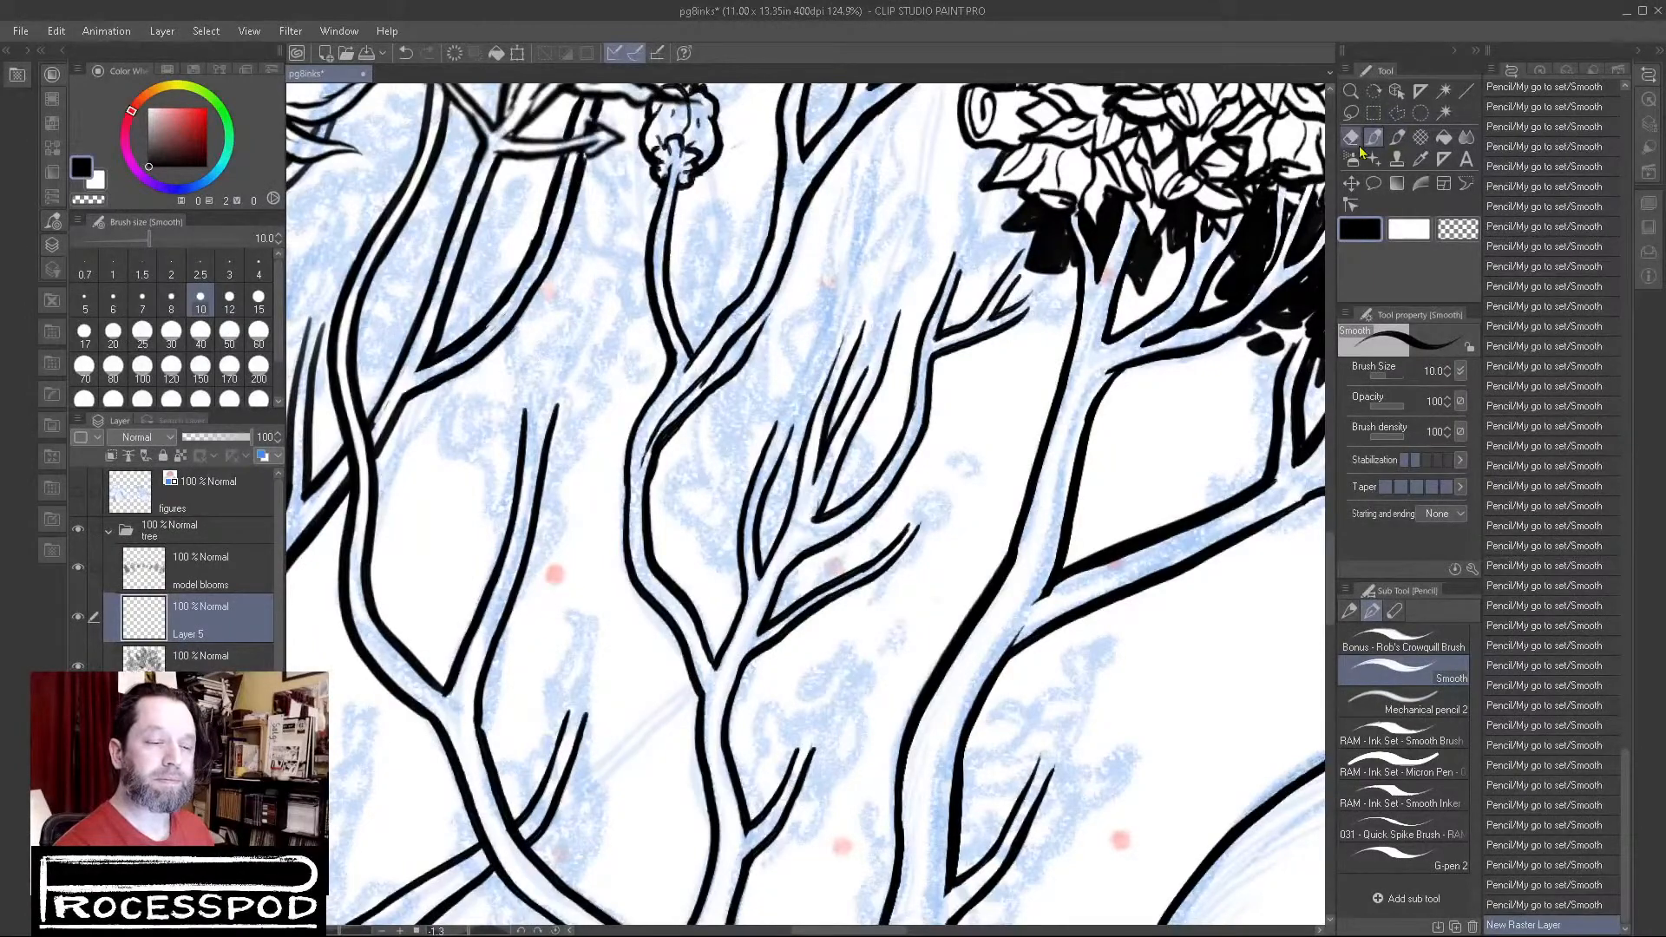
{"action": "scroll", "coordinate": [833, 525], "scroll_direction": "down", "scroll_amount": 5}
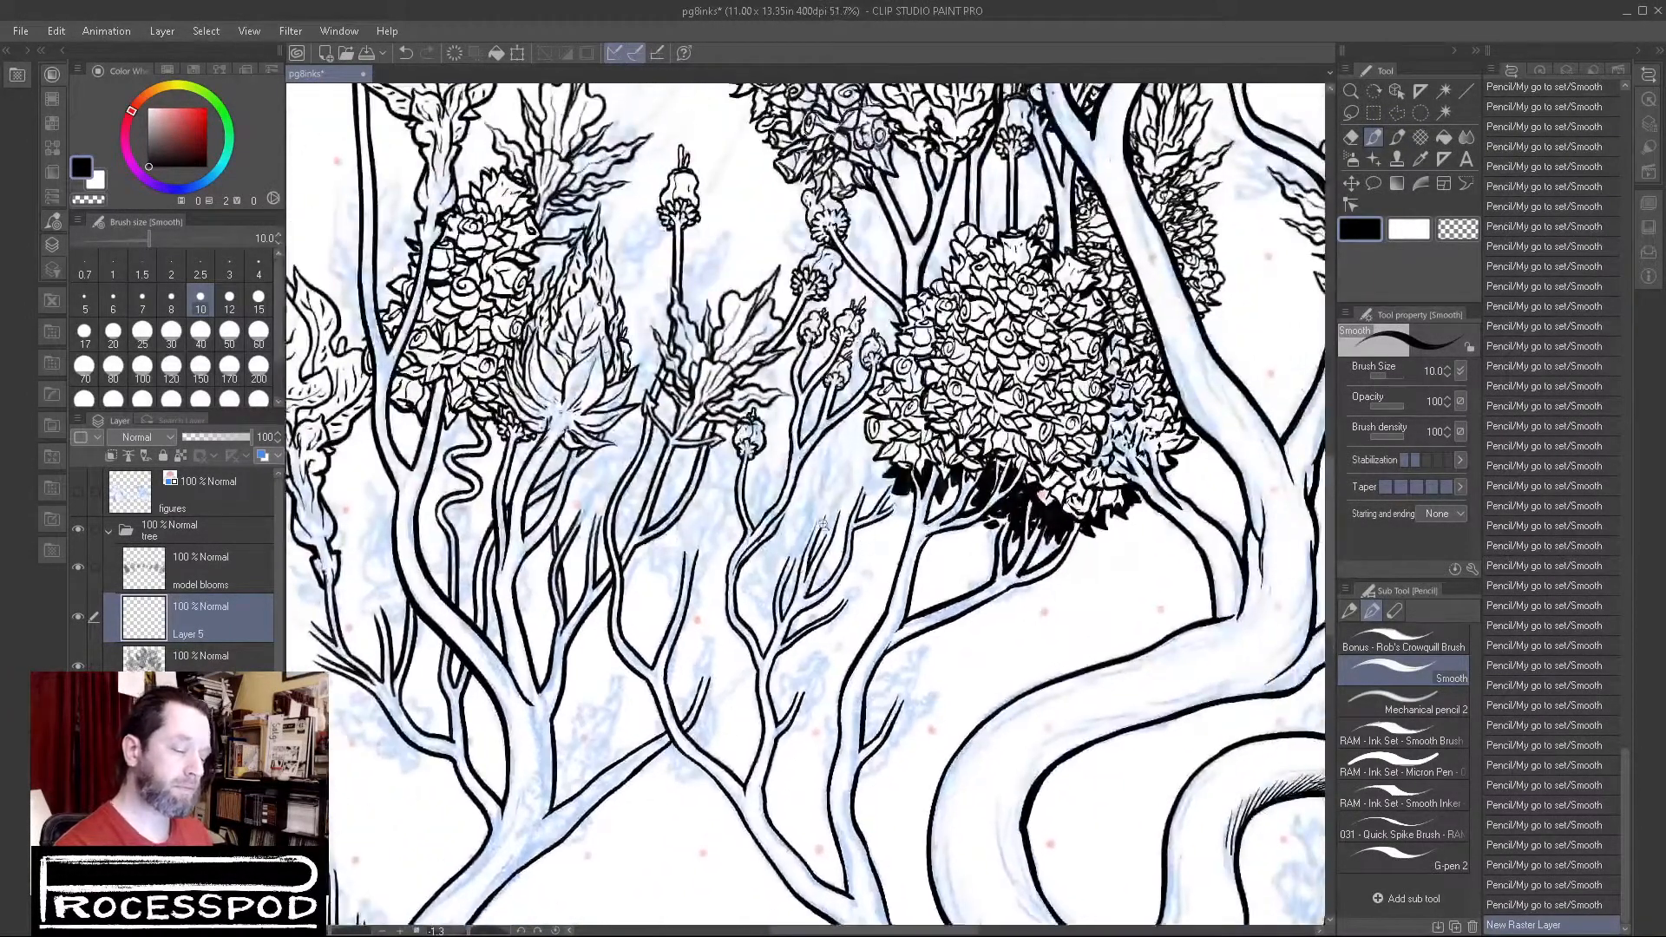
{"action": "scroll", "coordinate": [833, 524], "scroll_direction": "up", "scroll_amount": 5}
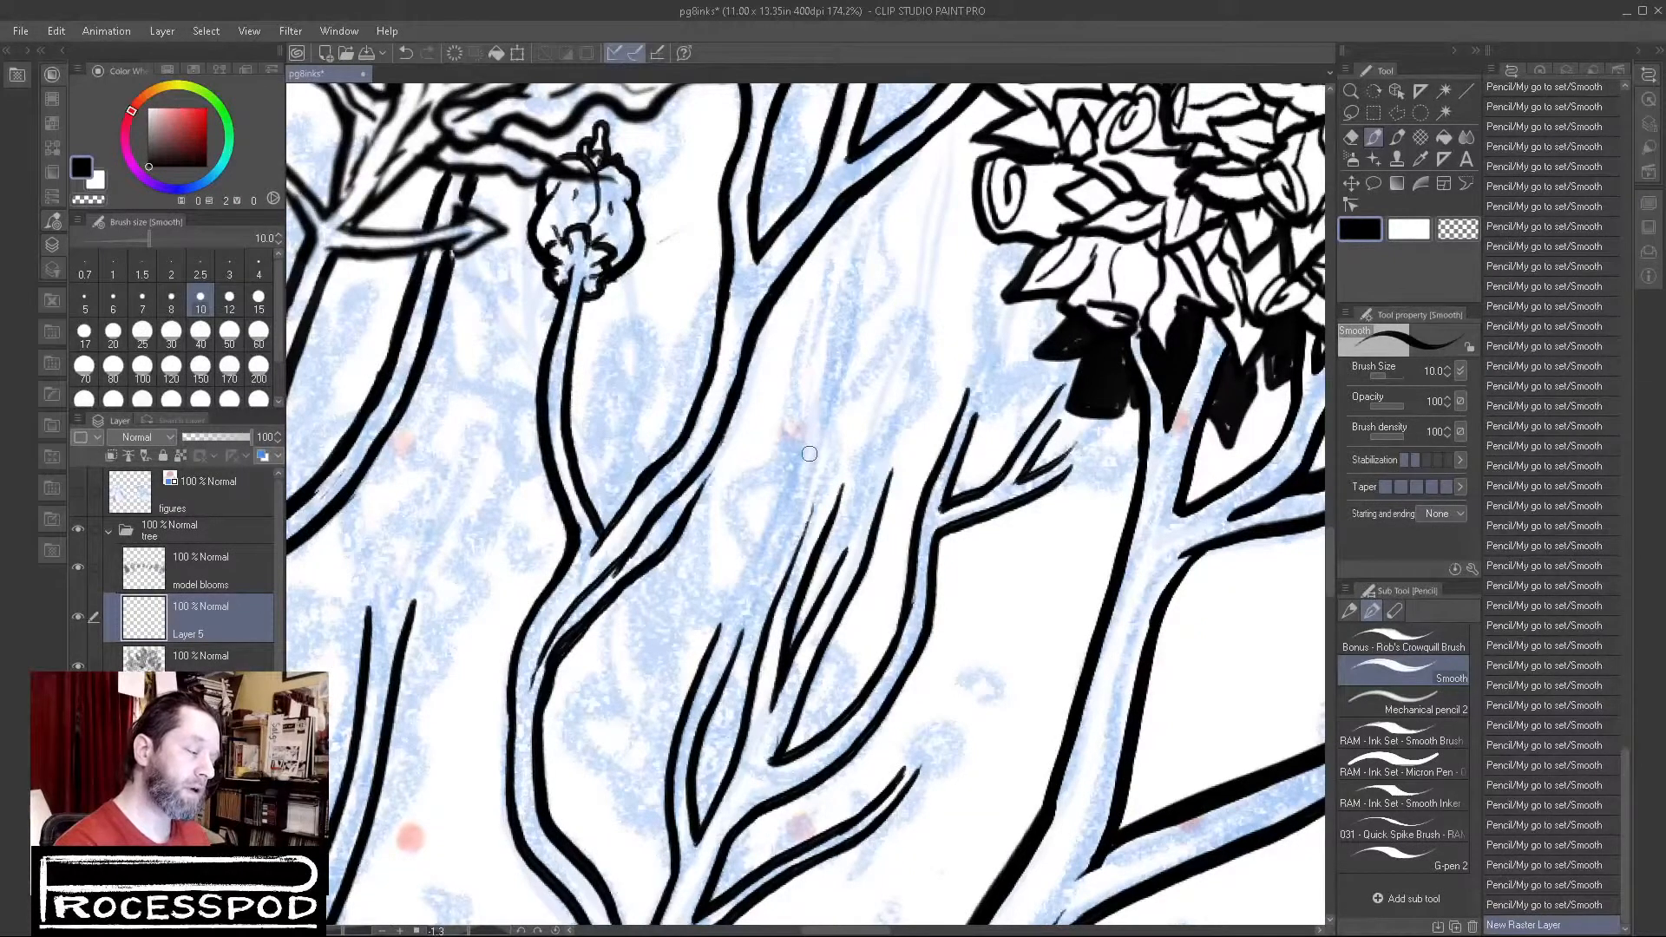
{"action": "left_click_drag", "start_coordinate": [812, 464], "coordinate": [778, 438]}
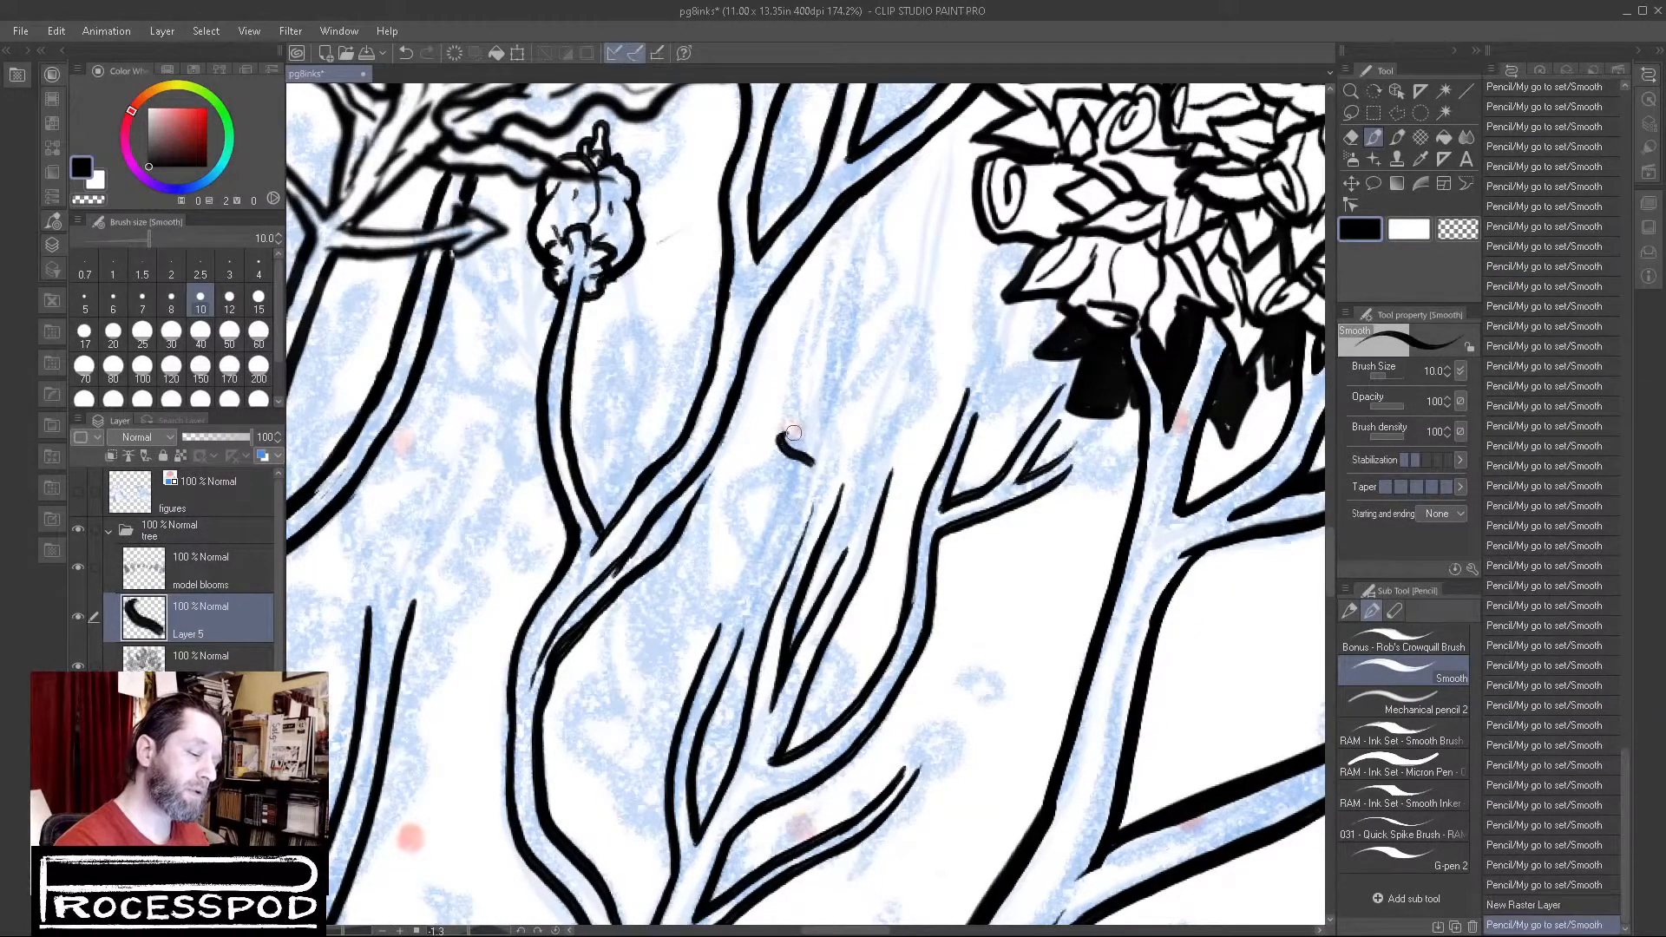
{"action": "key", "text": "ctrl+z"}
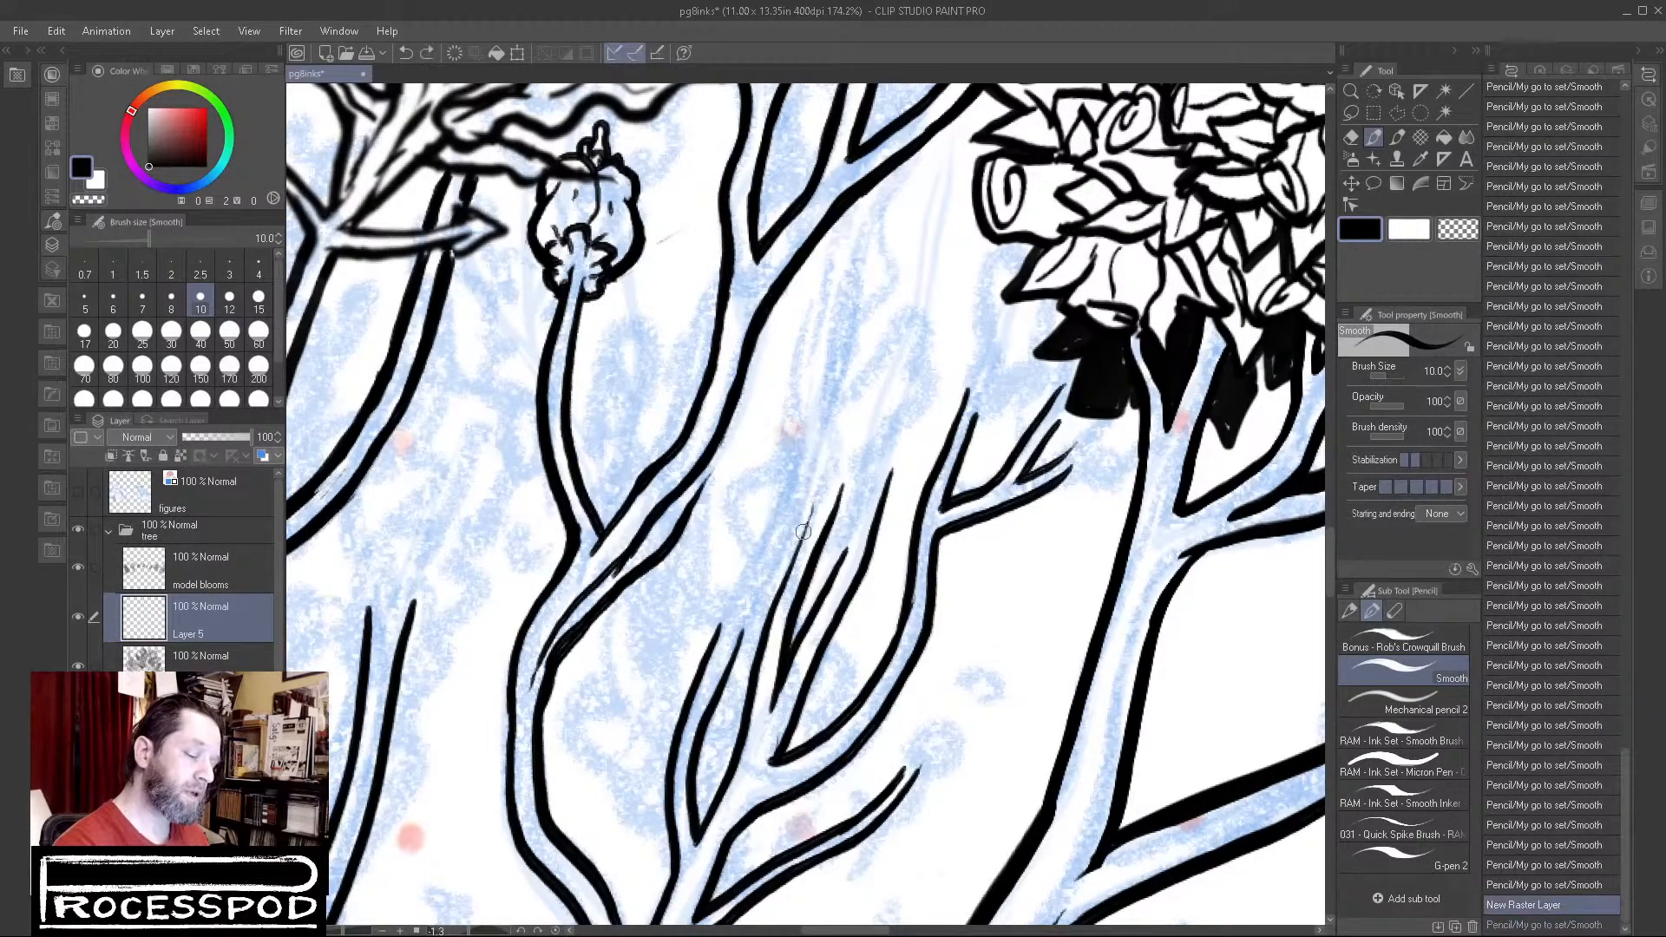
{"action": "left_click_drag", "start_coordinate": [815, 501], "coordinate": [807, 406]}
{"action": "left_click", "coordinate": [265, 457]}
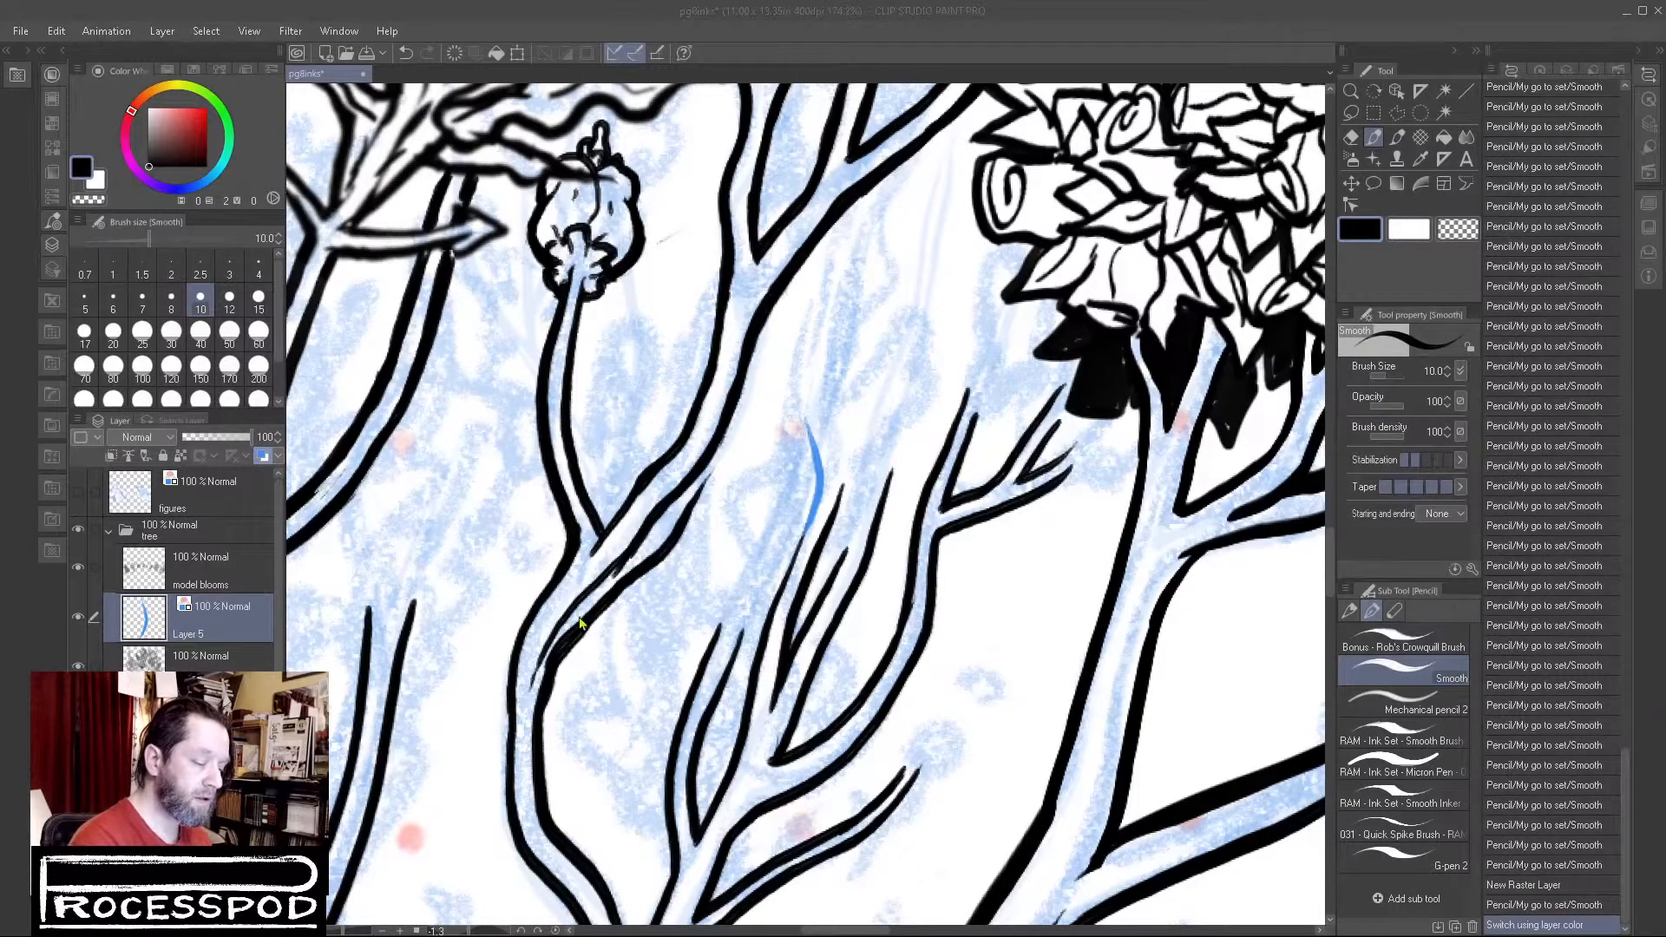
{"action": "left_click", "coordinate": [923, 518]}
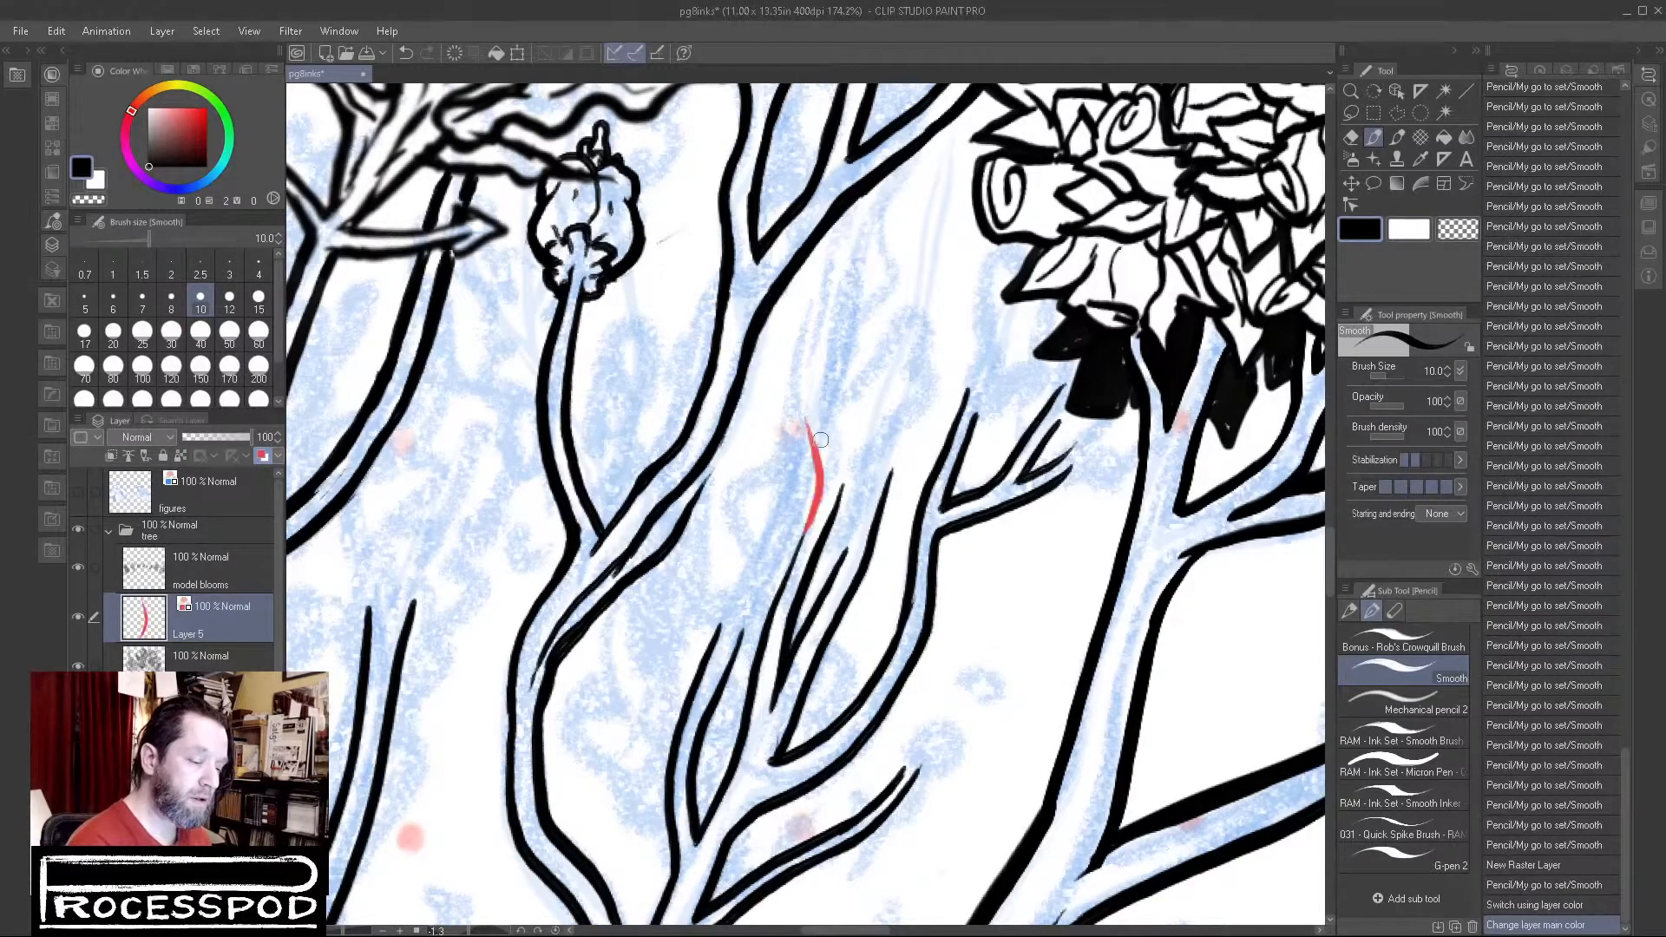
Step: Sketch a red forked twig with several offshoots rising from the bare branch beneath the rose bloom
{"action": "mouse_move", "coordinate": [817, 410]}
{"action": "left_mouse_down"}
{"action": "mouse_move", "coordinate": [834, 461]}
{"action": "mouse_move", "coordinate": [959, 397]}
{"action": "left_mouse_up"}
{"action": "left_click_drag", "start_coordinate": [859, 437], "coordinate": [973, 373]}
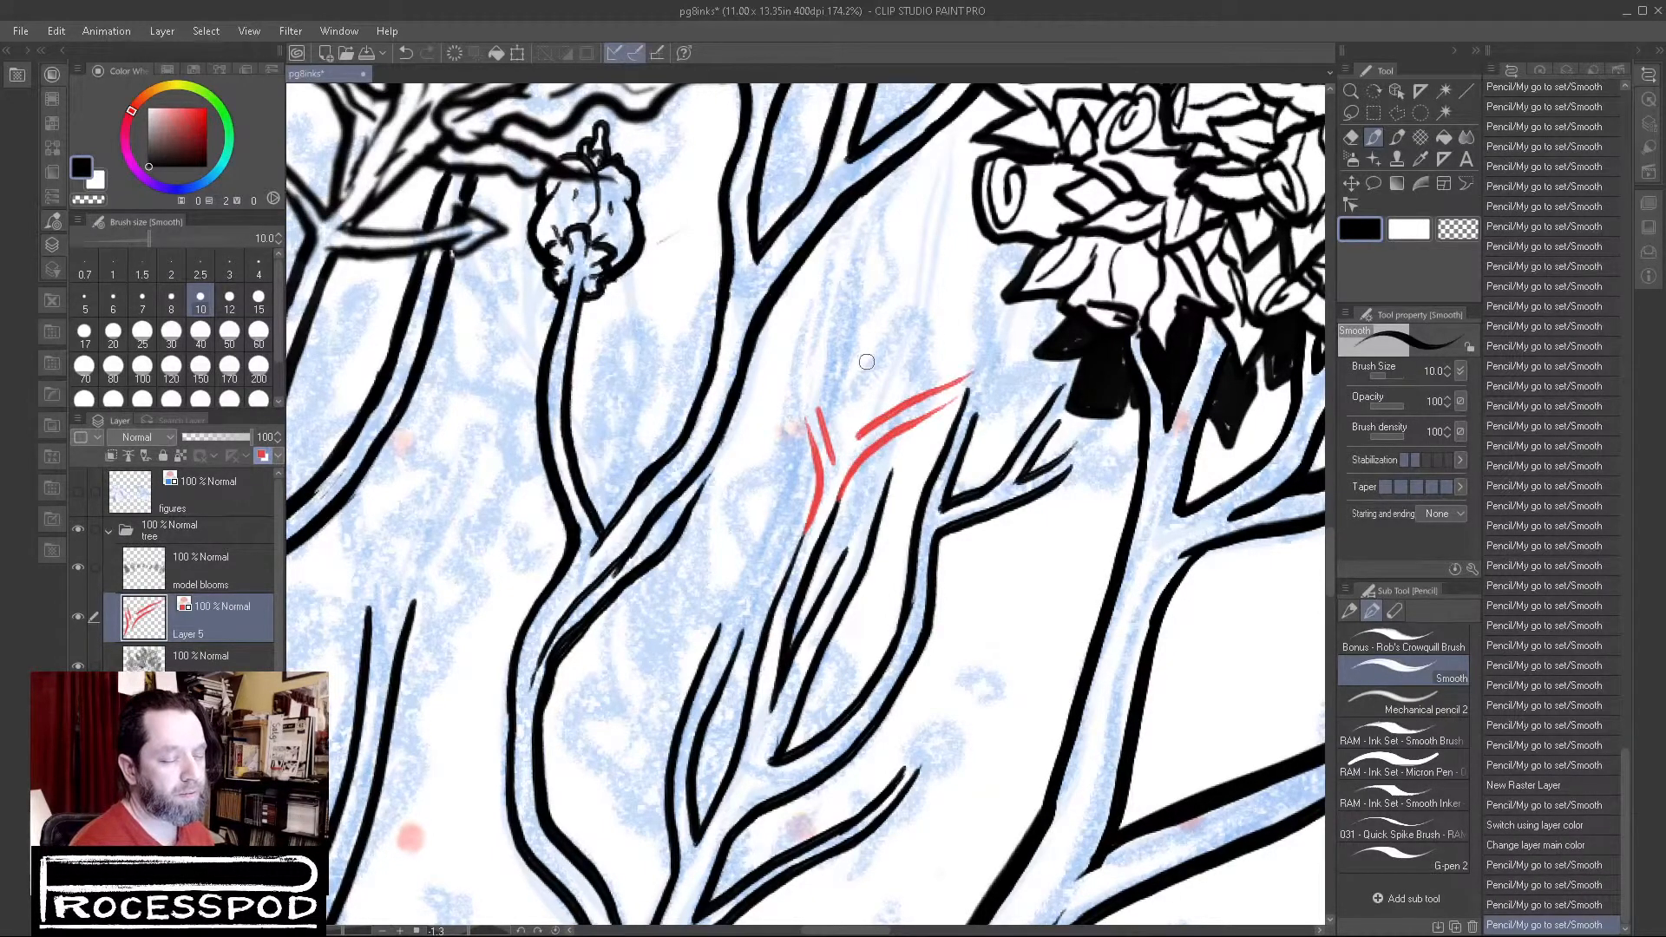
{"action": "left_click_drag", "start_coordinate": [833, 460], "coordinate": [867, 367]}
{"action": "mouse_move", "coordinate": [858, 434]}
{"action": "left_mouse_down"}
{"action": "mouse_move", "coordinate": [868, 373]}
{"action": "mouse_move", "coordinate": [825, 561]}
{"action": "left_mouse_up"}
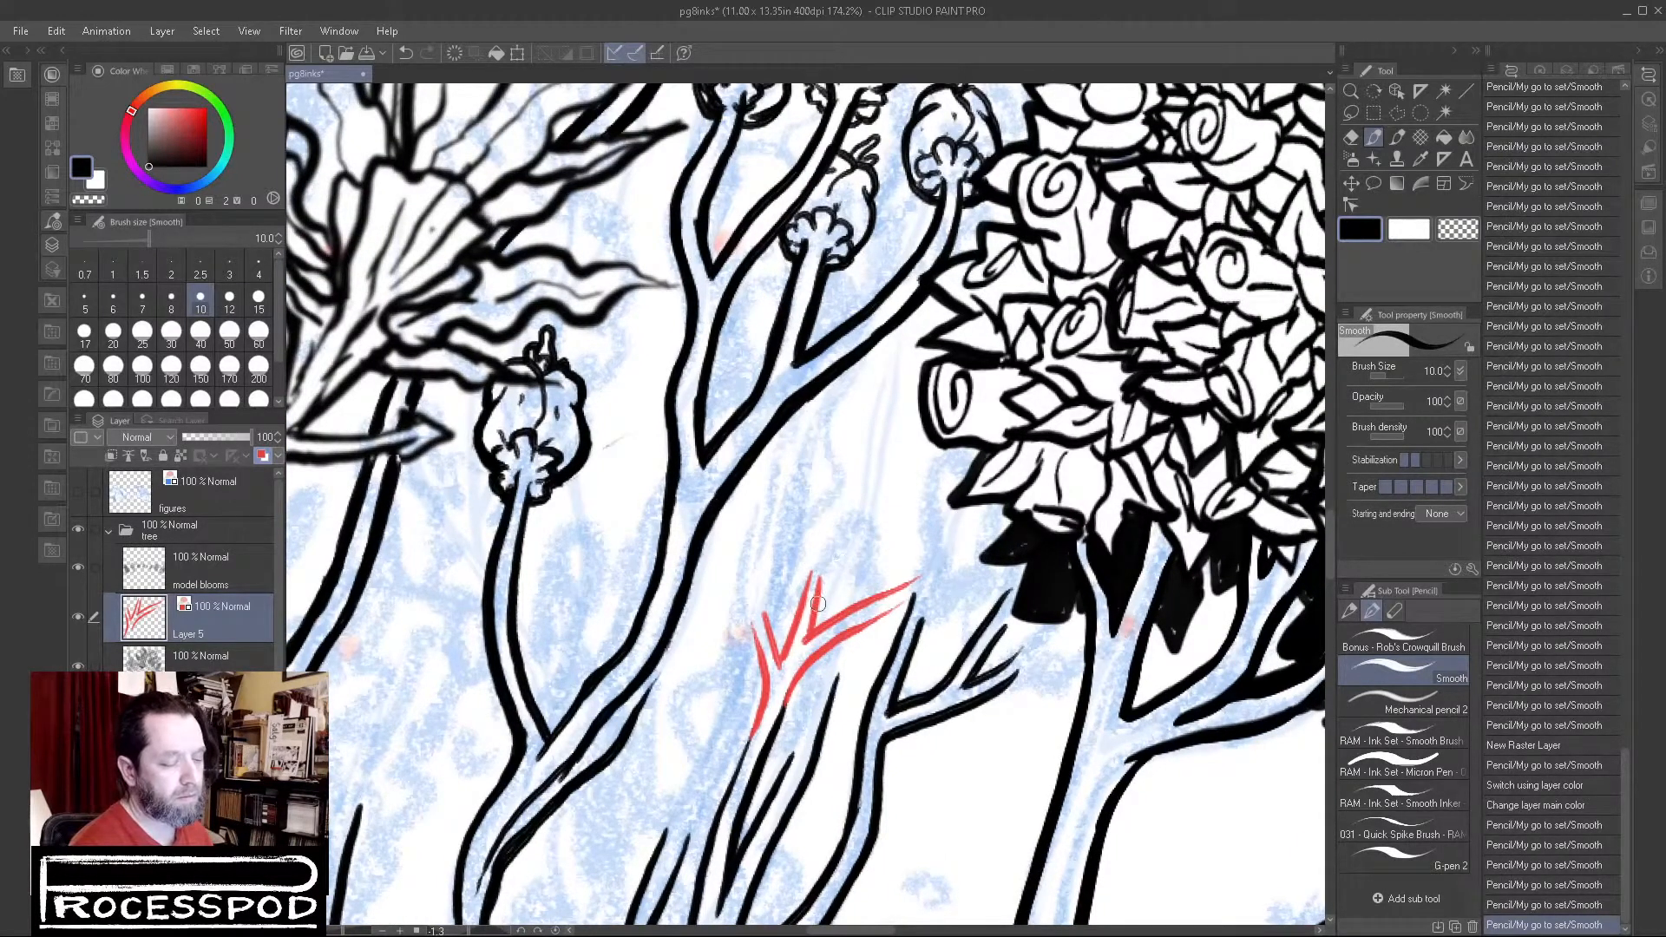
{"action": "mouse_move", "coordinate": [820, 575]}
{"action": "left_mouse_down"}
{"action": "mouse_move", "coordinate": [864, 516]}
{"action": "mouse_move", "coordinate": [823, 563]}
{"action": "mouse_move", "coordinate": [814, 530]}
{"action": "left_mouse_up"}
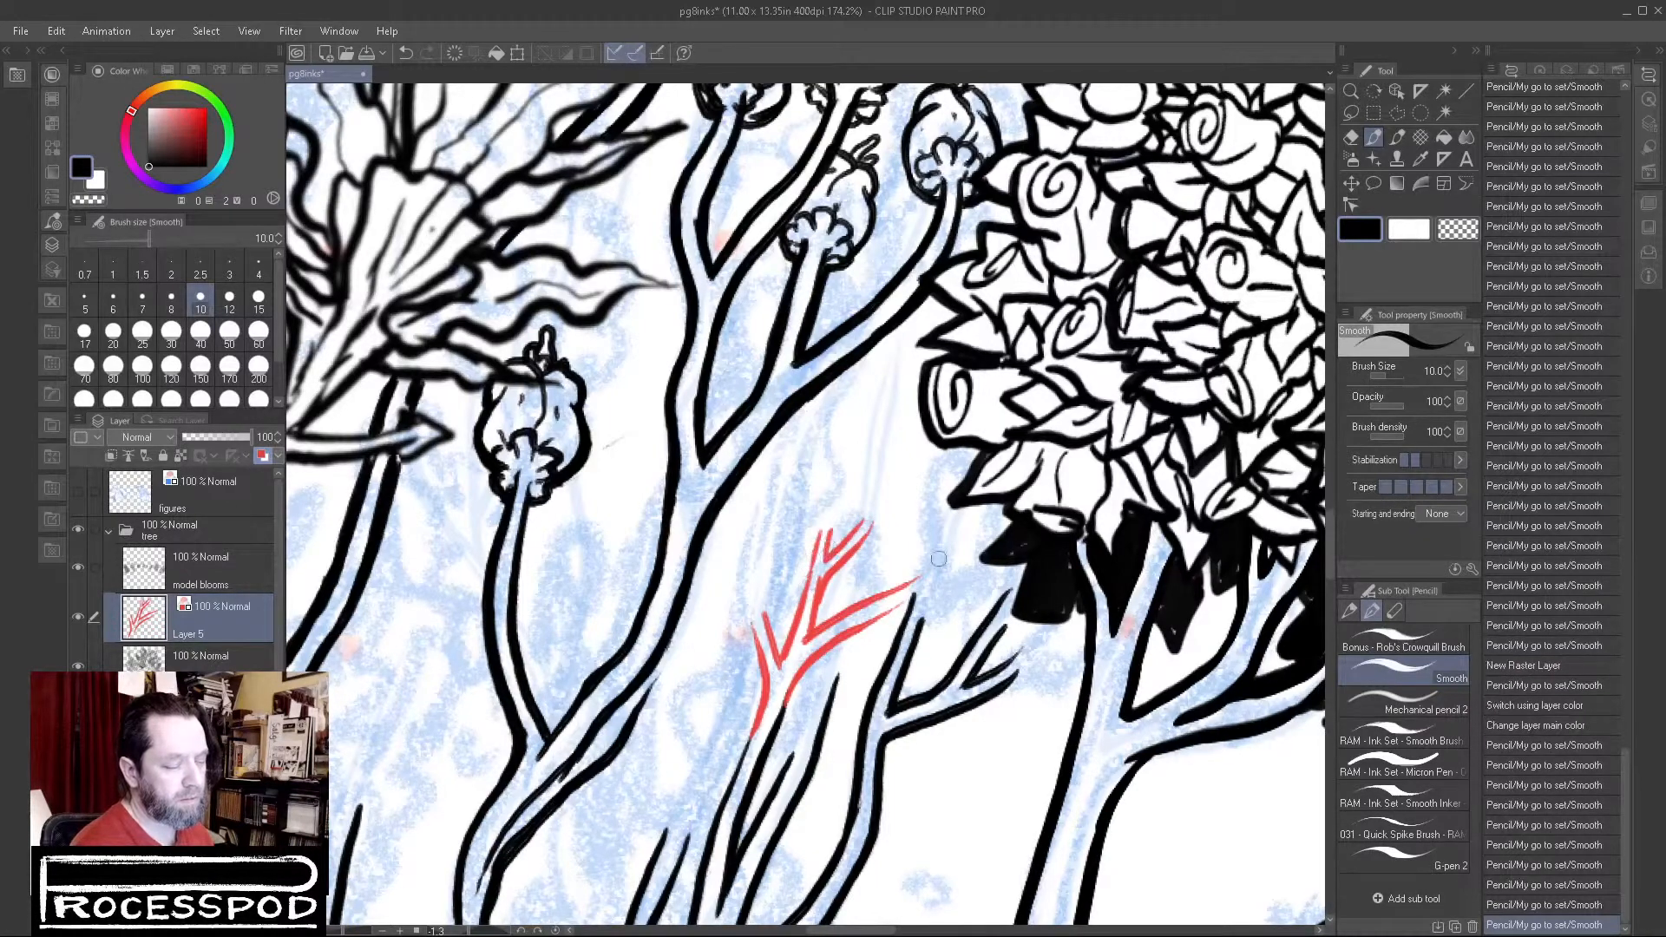
{"action": "left_click_drag", "start_coordinate": [890, 638], "coordinate": [909, 509]}
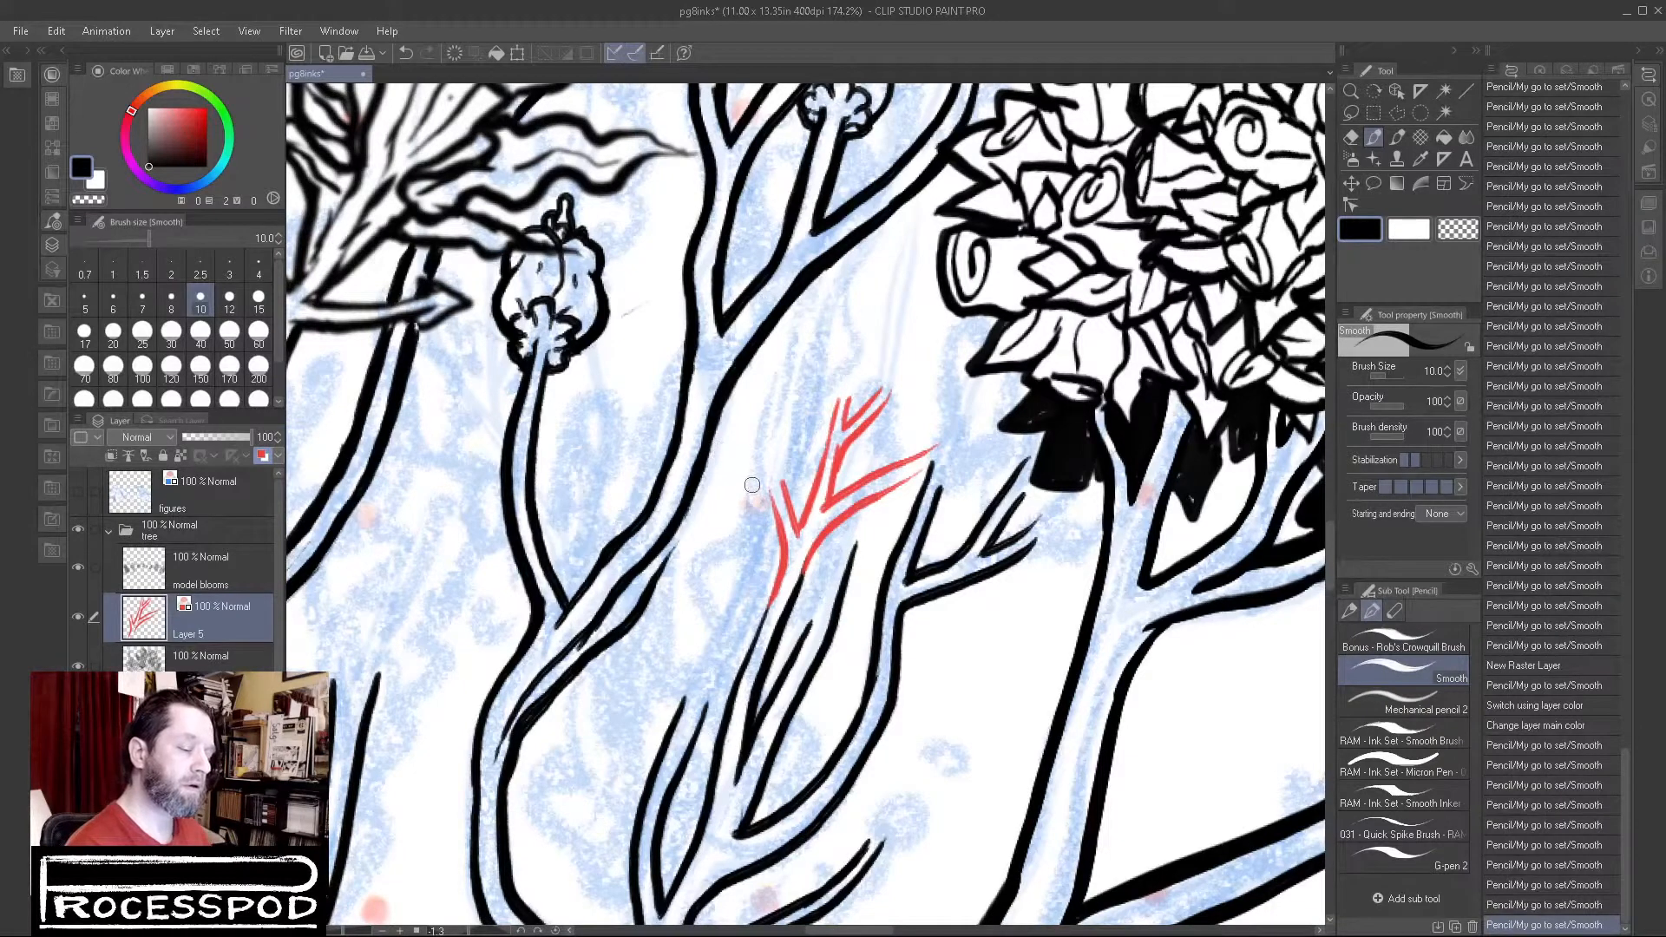
Step: Sketch a small bloom's scalloped base on the outermost twig offshoot and begin the petal edges beside it
{"action": "mouse_move", "coordinate": [775, 502]}
{"action": "left_mouse_down"}
{"action": "mouse_move", "coordinate": [746, 464]}
{"action": "mouse_move", "coordinate": [764, 450]}
{"action": "mouse_move", "coordinate": [730, 480]}
{"action": "mouse_move", "coordinate": [763, 438]}
{"action": "mouse_move", "coordinate": [743, 491]}
{"action": "left_mouse_up"}
{"action": "key", "text": "ctrl+z"}
{"action": "mouse_move", "coordinate": [743, 476]}
{"action": "left_mouse_down"}
{"action": "mouse_move", "coordinate": [725, 471]}
{"action": "mouse_move", "coordinate": [734, 443]}
{"action": "mouse_move", "coordinate": [752, 438]}
{"action": "mouse_move", "coordinate": [752, 467]}
{"action": "left_mouse_up"}
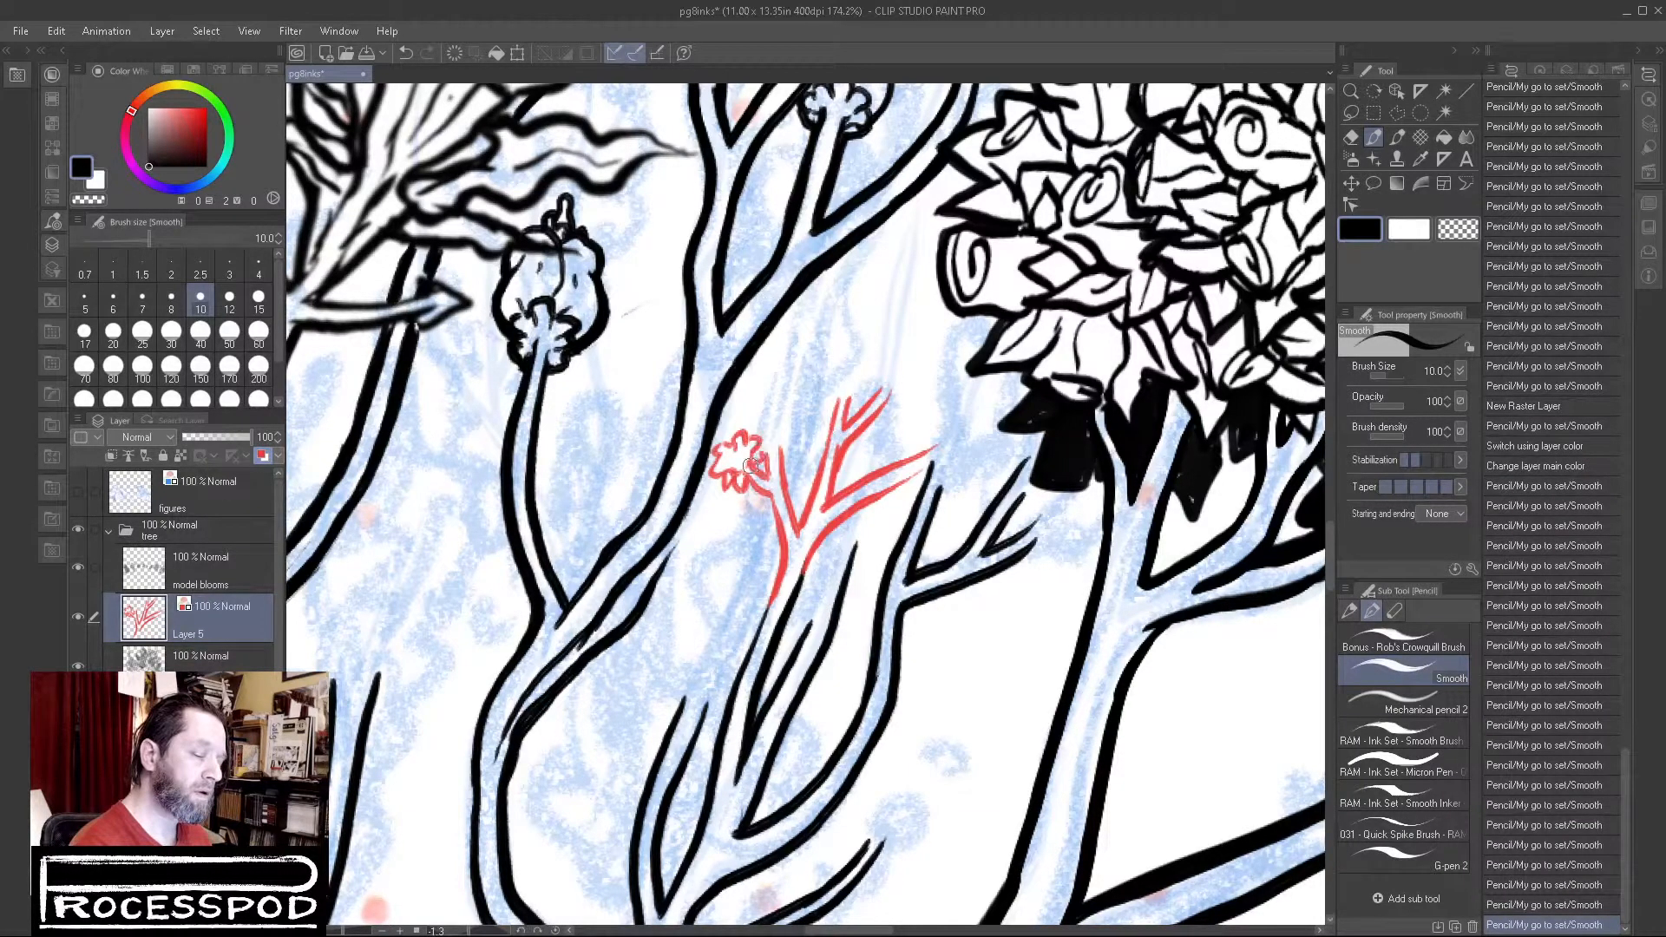
{"action": "left_click_drag", "start_coordinate": [726, 400], "coordinate": [763, 416]}
{"action": "left_click_drag", "start_coordinate": [707, 475], "coordinate": [717, 458]}
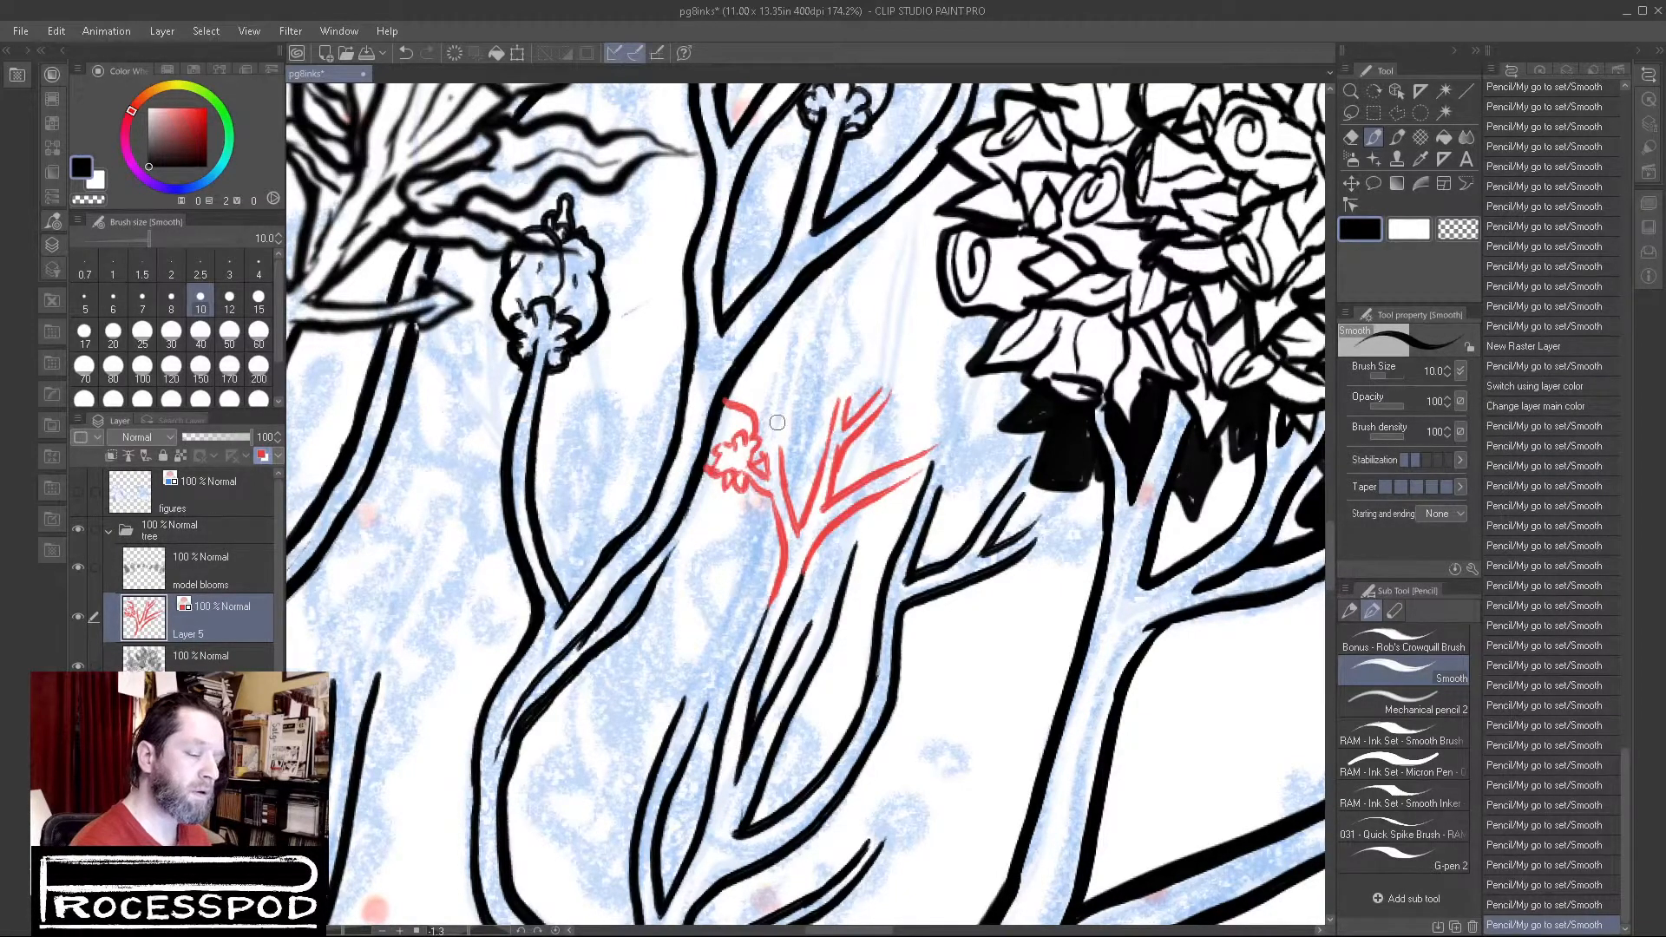
{"action": "left_click_drag", "start_coordinate": [763, 441], "coordinate": [802, 444]}
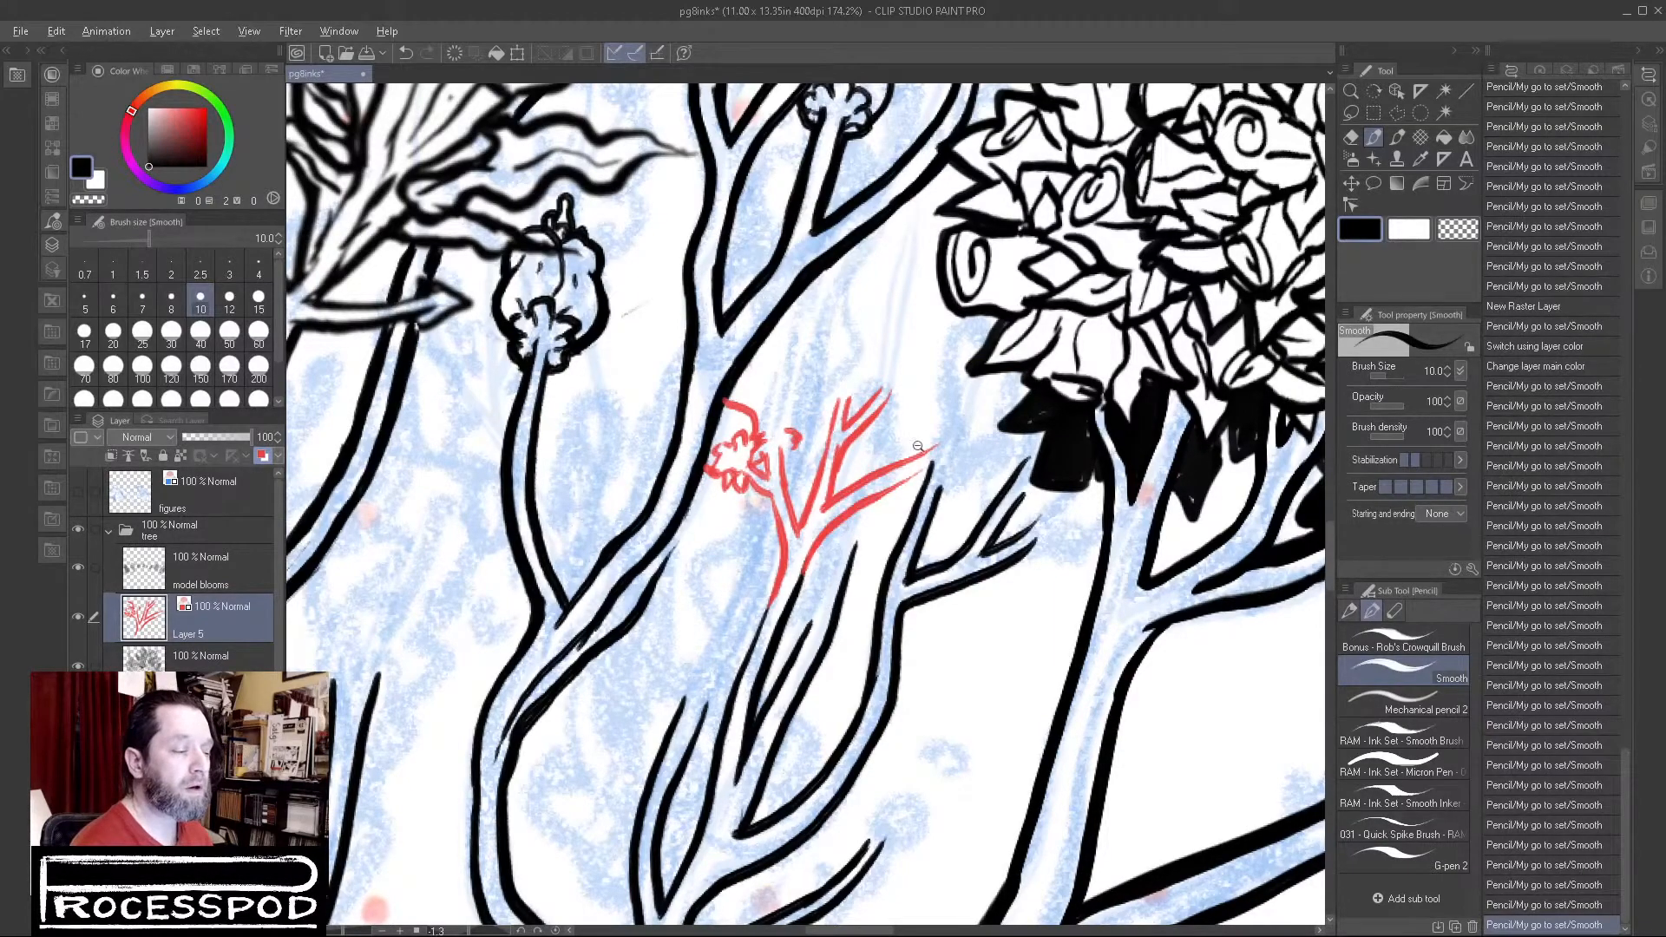
Step: Sketch the pointed center petal and curved side petal of a second bloom on the neighboring twig offshoot
{"action": "scroll", "coordinate": [920, 447], "scroll_direction": "down", "scroll_amount": 5}
{"action": "mouse_move", "coordinate": [978, 494]}
{"action": "left_mouse_down"}
{"action": "mouse_move", "coordinate": [731, 627]}
{"action": "mouse_move", "coordinate": [656, 699]}
{"action": "left_mouse_up"}
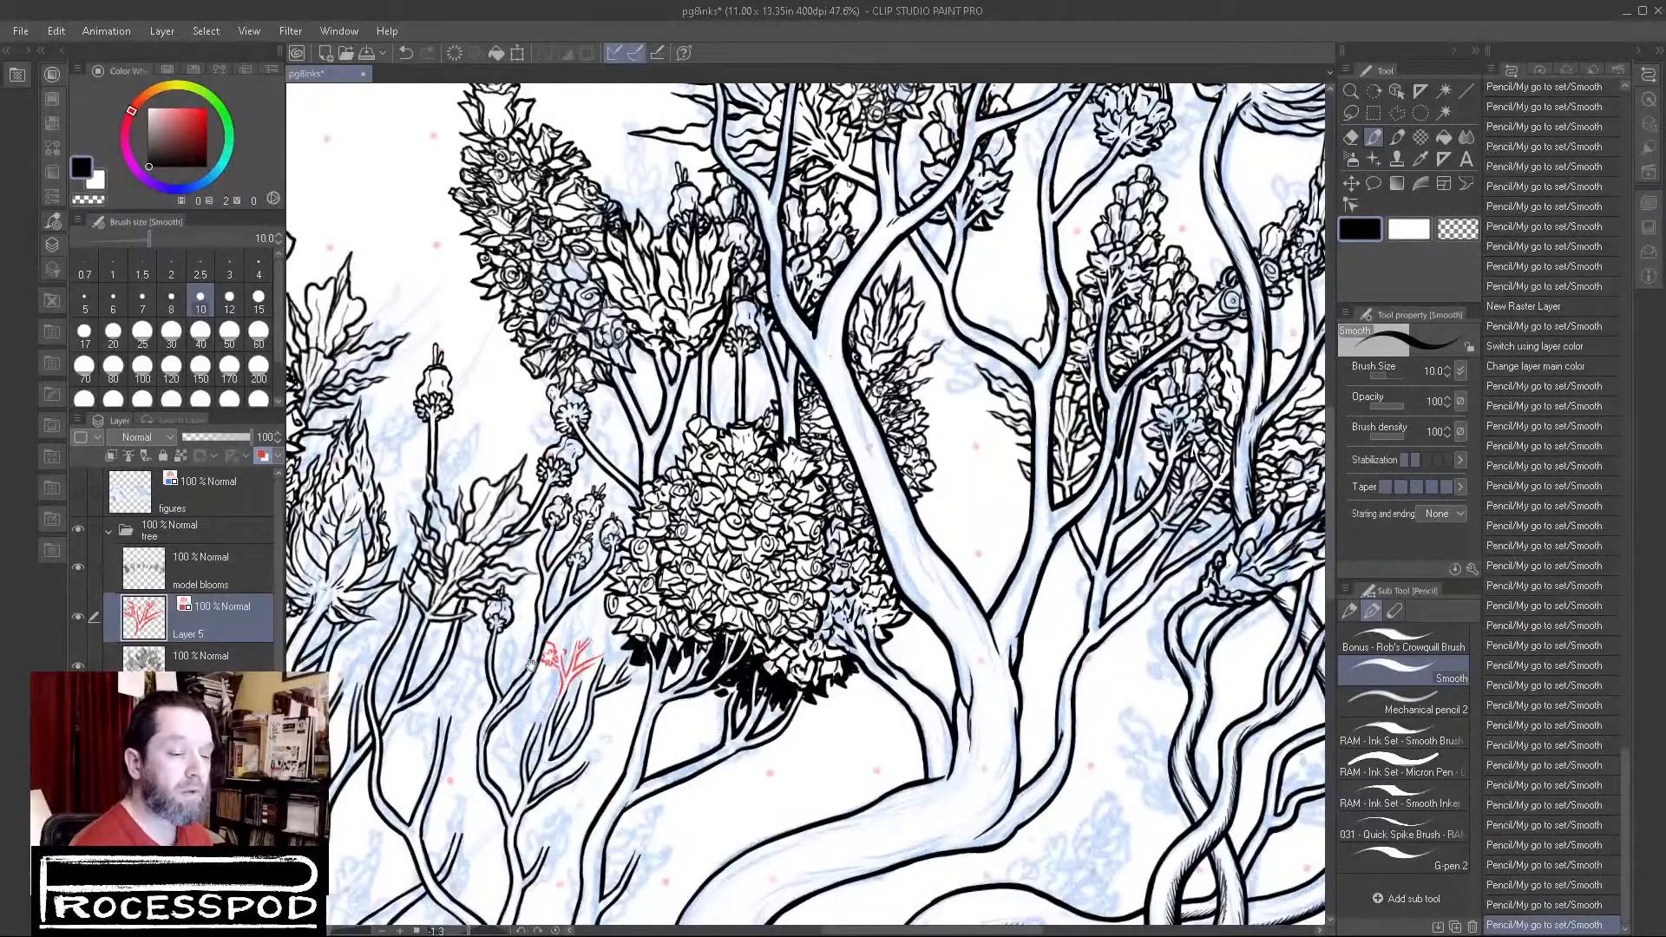
{"action": "scroll", "coordinate": [547, 665], "scroll_direction": "up", "scroll_amount": 6}
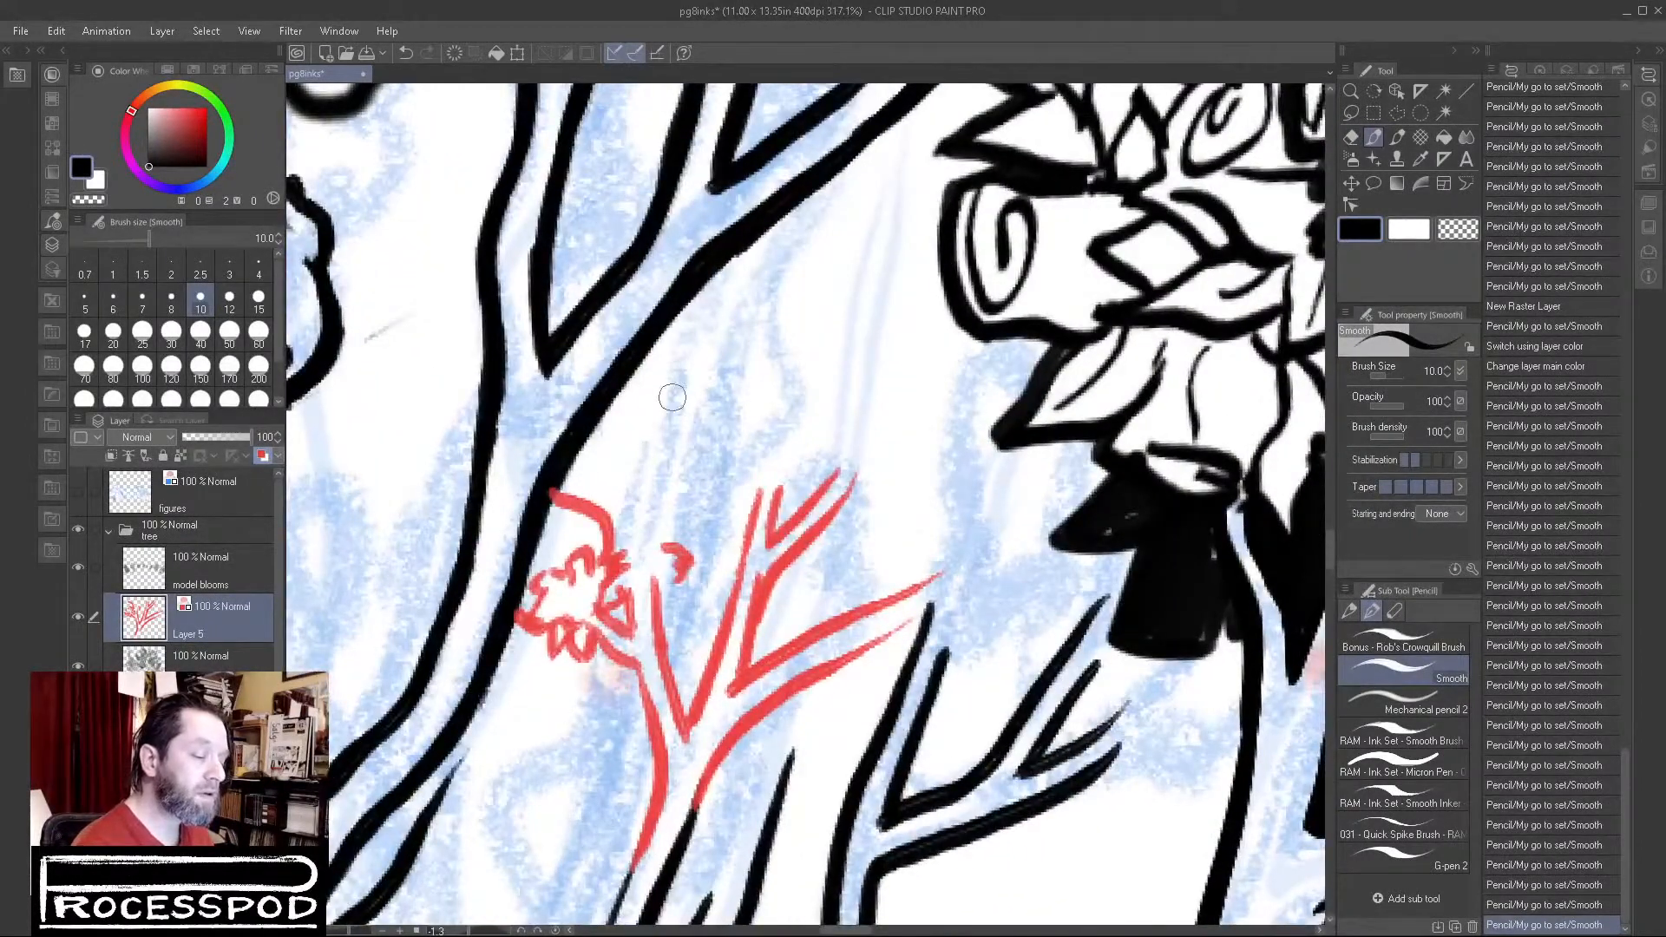
{"action": "mouse_move", "coordinate": [683, 391]}
{"action": "left_mouse_down"}
{"action": "mouse_move", "coordinate": [708, 478]}
{"action": "mouse_move", "coordinate": [693, 547]}
{"action": "left_mouse_up"}
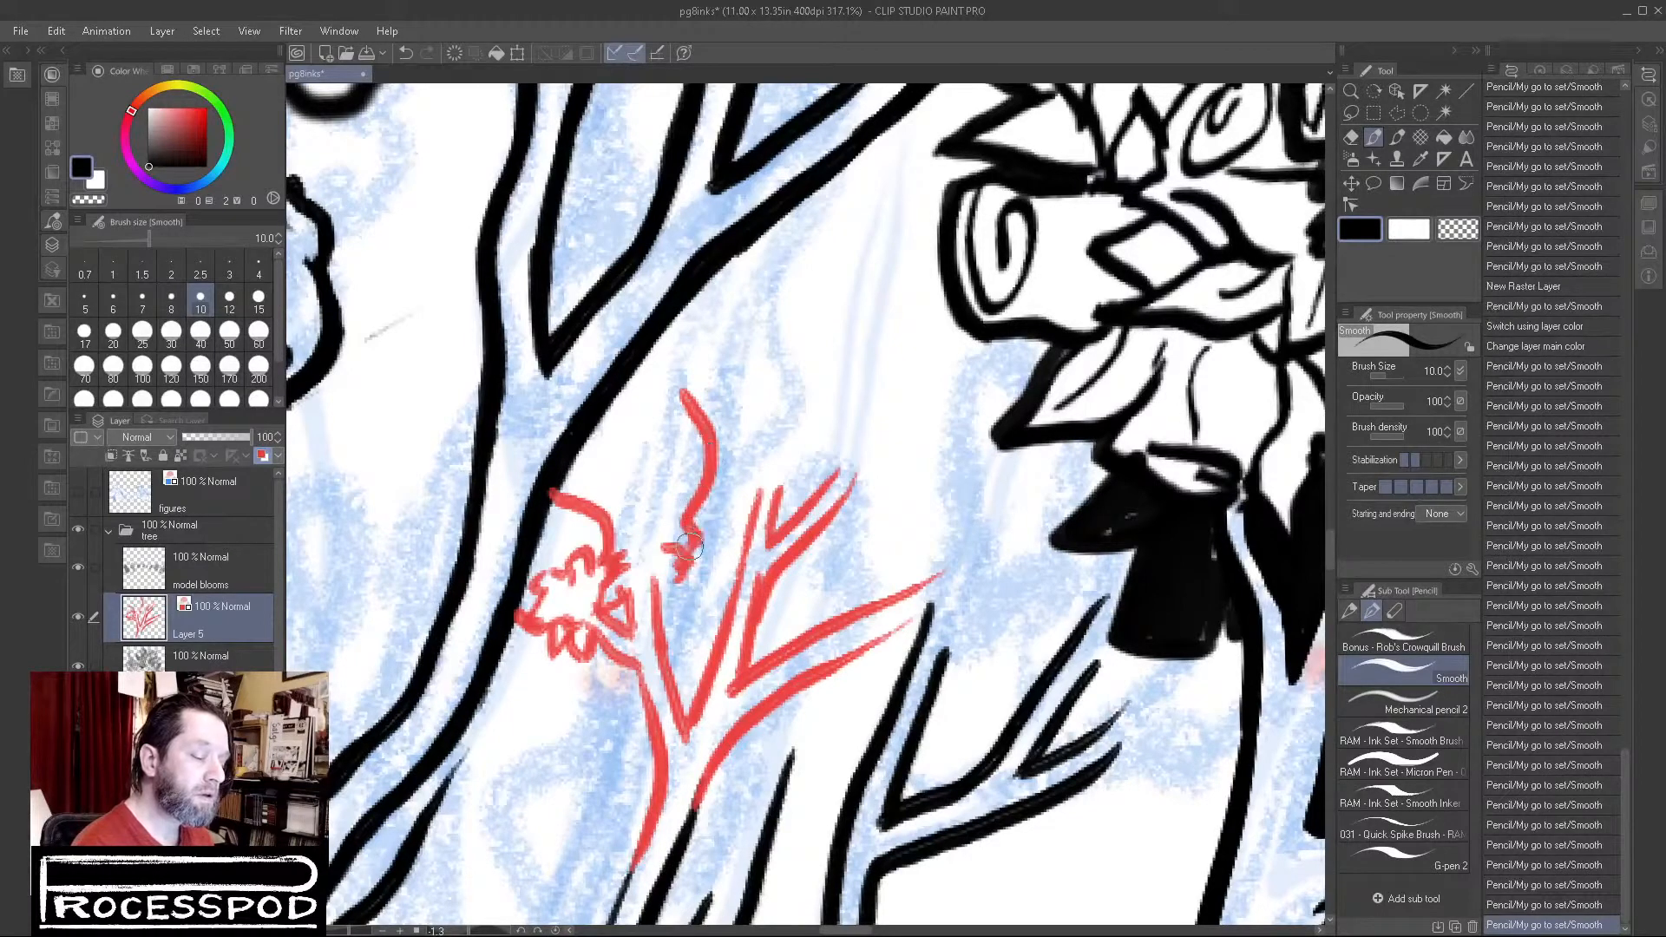
{"action": "mouse_move", "coordinate": [714, 432]}
{"action": "left_mouse_down"}
{"action": "mouse_move", "coordinate": [734, 475]}
{"action": "mouse_move", "coordinate": [690, 545]}
{"action": "left_mouse_up"}
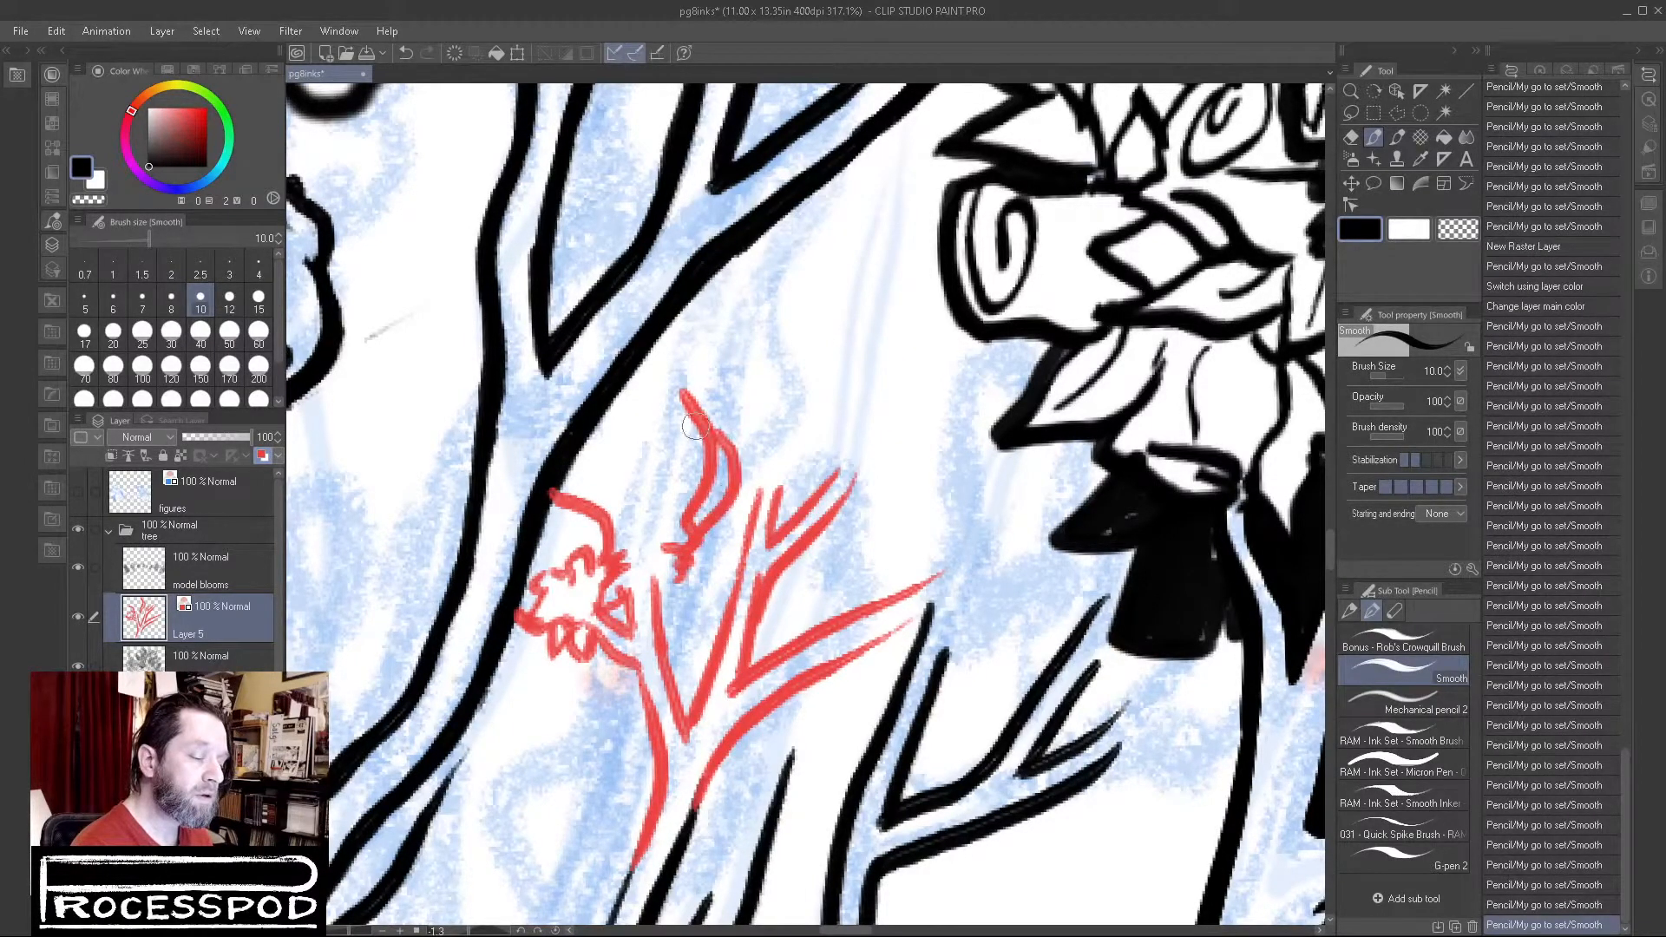
{"action": "mouse_move", "coordinate": [686, 386]}
{"action": "left_mouse_down"}
{"action": "mouse_move", "coordinate": [630, 484]}
{"action": "mouse_move", "coordinate": [644, 516]}
{"action": "left_mouse_up"}
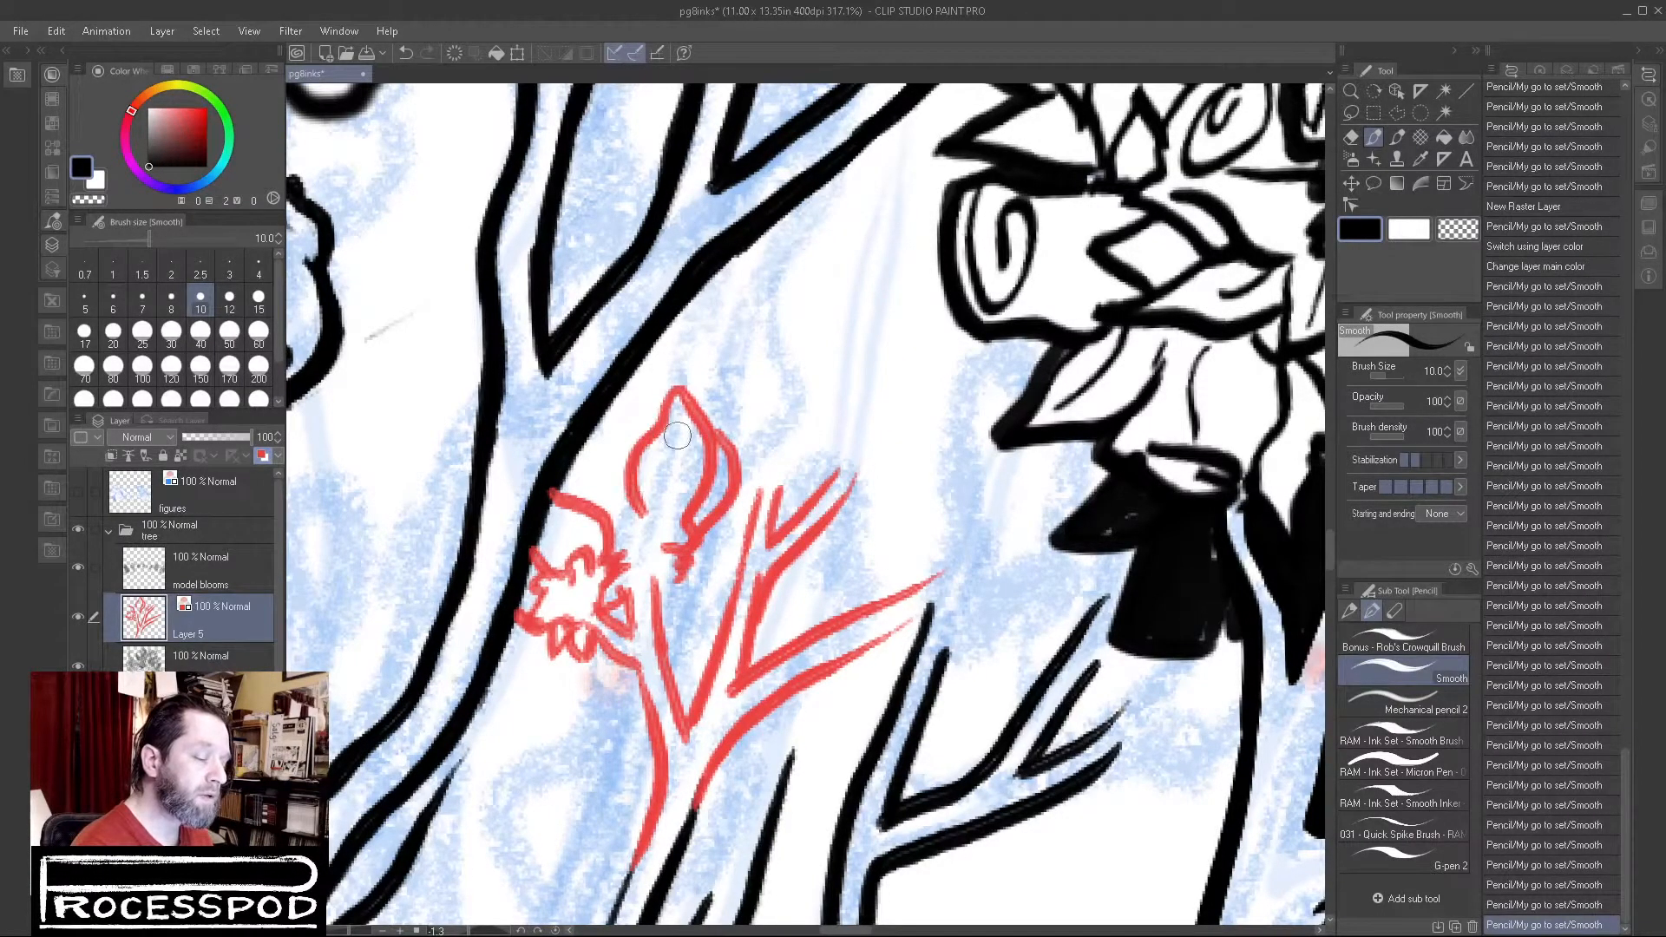
{"action": "mouse_move", "coordinate": [644, 450]}
{"action": "left_mouse_down"}
{"action": "mouse_move", "coordinate": [622, 419]}
{"action": "mouse_move", "coordinate": [592, 439]}
{"action": "mouse_move", "coordinate": [600, 507]}
{"action": "mouse_move", "coordinate": [644, 525]}
{"action": "left_mouse_up"}
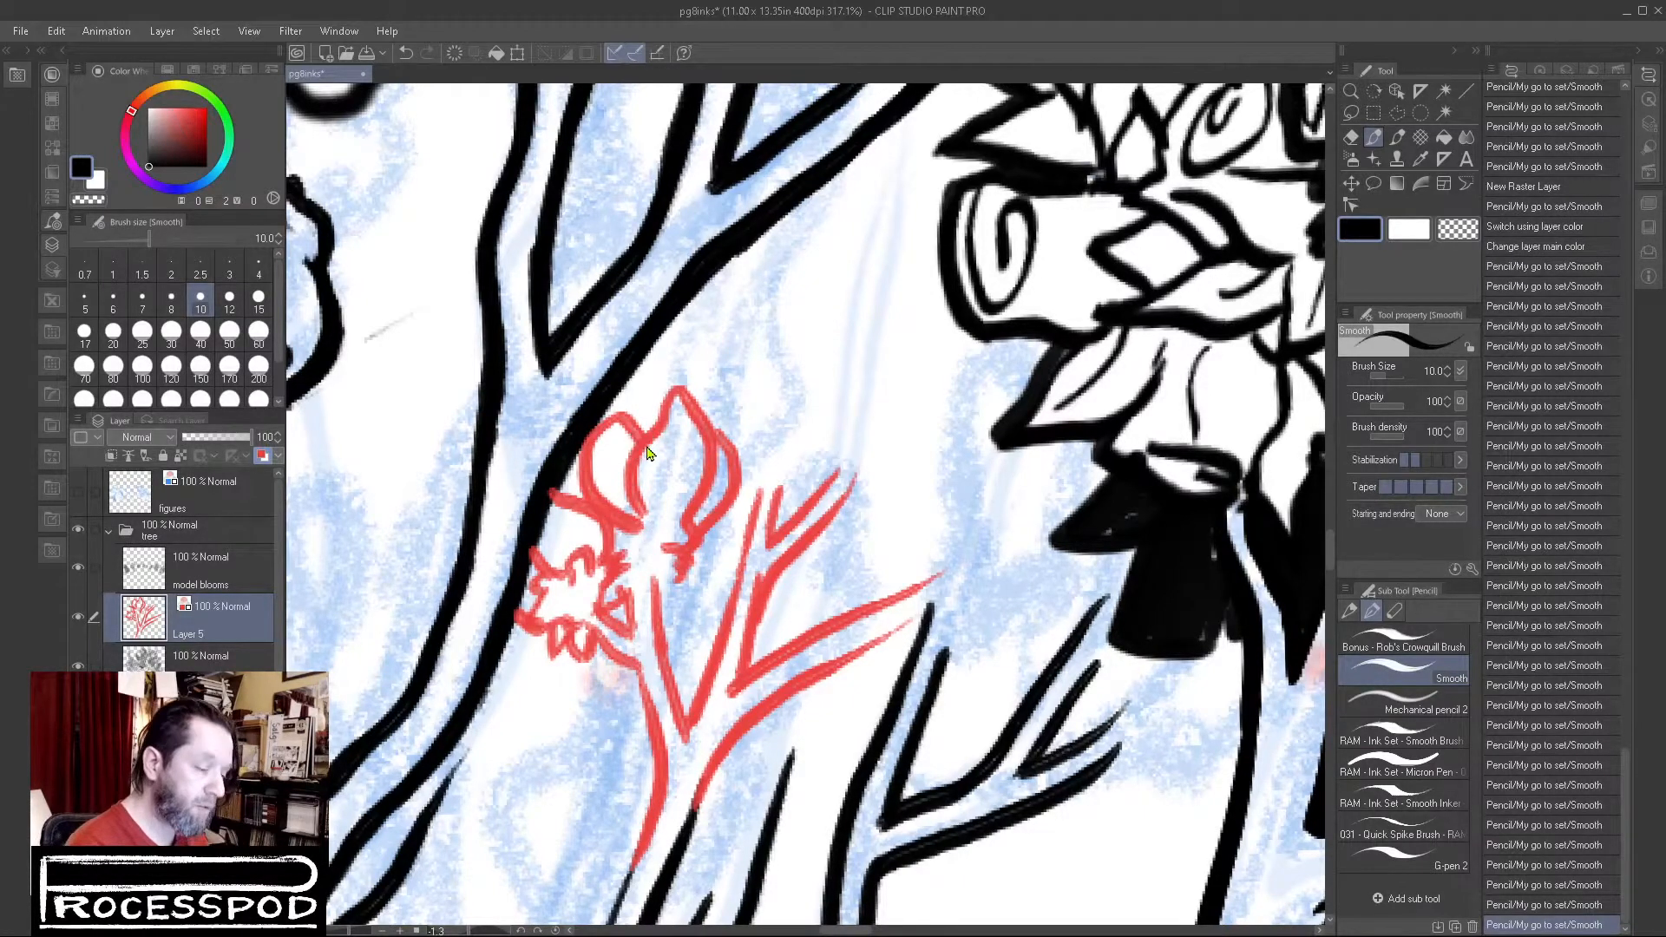
{"action": "key", "text": "ctrl+z"}
{"action": "key", "text": "ctrl+z"}
{"action": "mouse_move", "coordinate": [647, 441]}
{"action": "left_mouse_down"}
{"action": "mouse_move", "coordinate": [585, 429]}
{"action": "mouse_move", "coordinate": [581, 457]}
{"action": "mouse_move", "coordinate": [637, 521]}
{"action": "left_mouse_up"}
{"action": "key", "text": "ctrl+z"}
{"action": "mouse_move", "coordinate": [640, 445]}
{"action": "left_mouse_down"}
{"action": "mouse_move", "coordinate": [578, 431]}
{"action": "mouse_move", "coordinate": [581, 475]}
{"action": "mouse_move", "coordinate": [624, 514]}
{"action": "mouse_move", "coordinate": [723, 490]}
{"action": "mouse_move", "coordinate": [623, 529]}
{"action": "mouse_move", "coordinate": [596, 503]}
{"action": "mouse_move", "coordinate": [609, 421]}
{"action": "mouse_move", "coordinate": [587, 442]}
{"action": "mouse_move", "coordinate": [595, 499]}
{"action": "left_mouse_up"}
{"action": "key", "text": "ctrl+z"}
{"action": "key", "text": "ctrl+z"}
Step: Complete the second bloom with an angular side petal, inner contour lines and short marks around its base
{"action": "mouse_move", "coordinate": [686, 446]}
{"action": "left_mouse_down"}
{"action": "mouse_move", "coordinate": [670, 516]}
{"action": "mouse_move", "coordinate": [620, 530]}
{"action": "left_mouse_up"}
{"action": "left_click_drag", "start_coordinate": [628, 534], "coordinate": [627, 564]}
{"action": "mouse_move", "coordinate": [648, 557]}
{"action": "left_mouse_down"}
{"action": "mouse_move", "coordinate": [632, 561]}
{"action": "mouse_move", "coordinate": [685, 595]}
{"action": "left_mouse_up"}
{"action": "left_click_drag", "start_coordinate": [576, 493], "coordinate": [618, 488]}
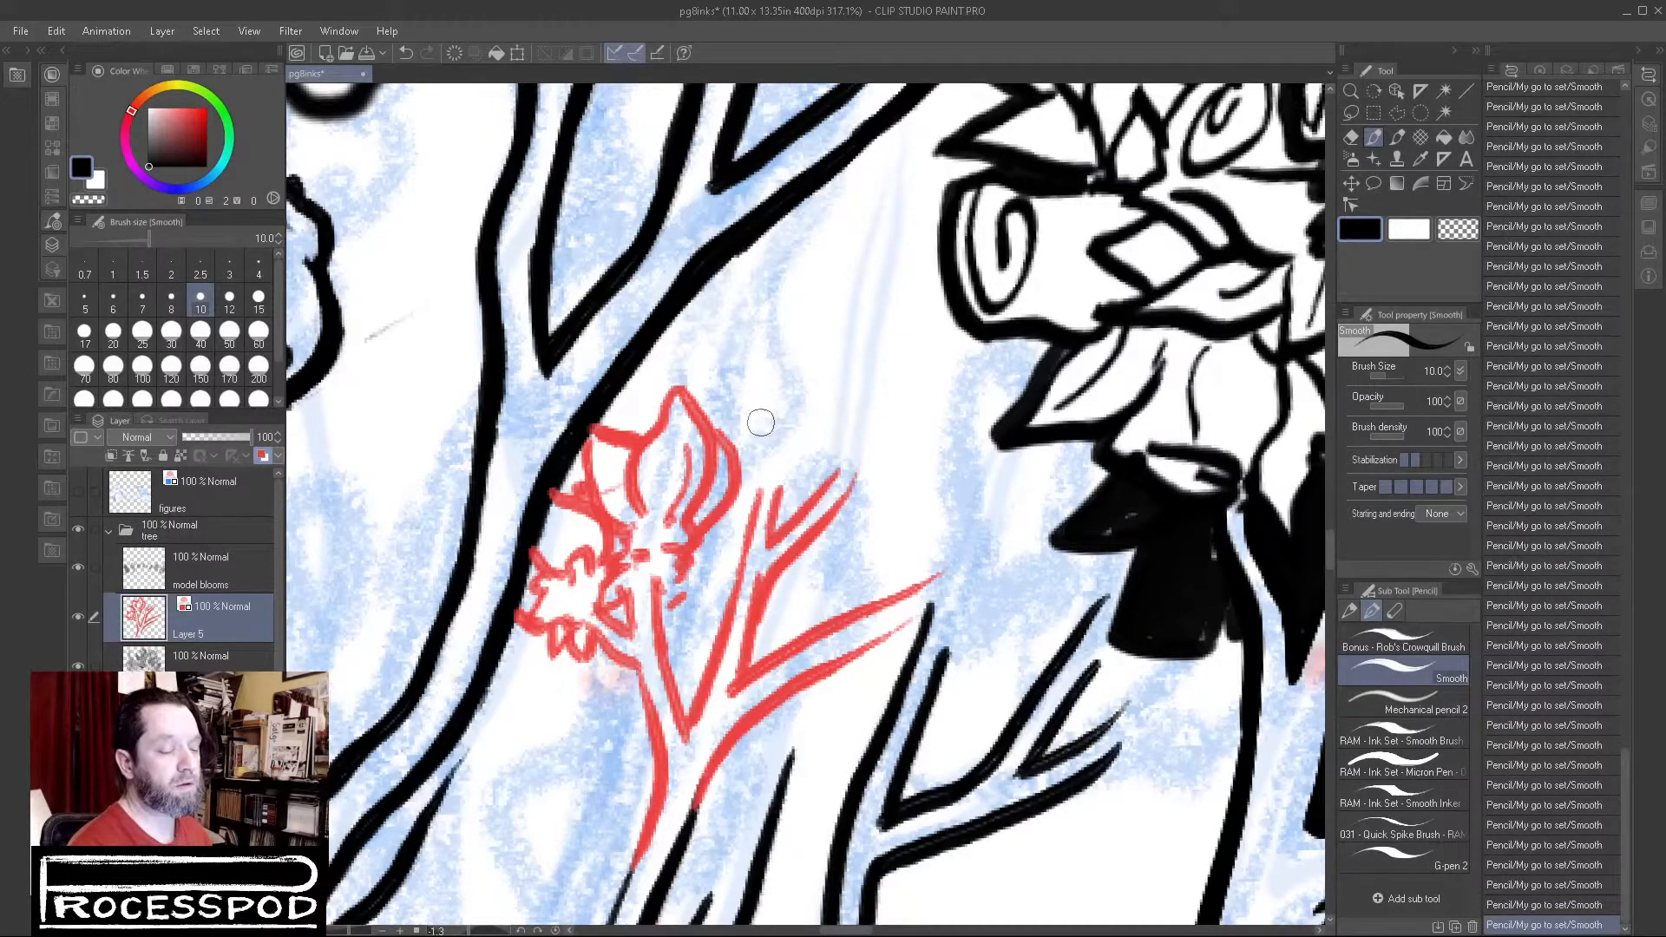
Step: Sketch two more pointed-petal blooms on the upper twig forks, extending the last petal to the rose bloom
{"action": "mouse_move", "coordinate": [732, 458]}
{"action": "left_mouse_down"}
{"action": "mouse_move", "coordinate": [764, 491]}
{"action": "mouse_move", "coordinate": [800, 460]}
{"action": "mouse_move", "coordinate": [789, 475]}
{"action": "mouse_move", "coordinate": [810, 479]}
{"action": "mouse_move", "coordinate": [770, 469]}
{"action": "left_mouse_up"}
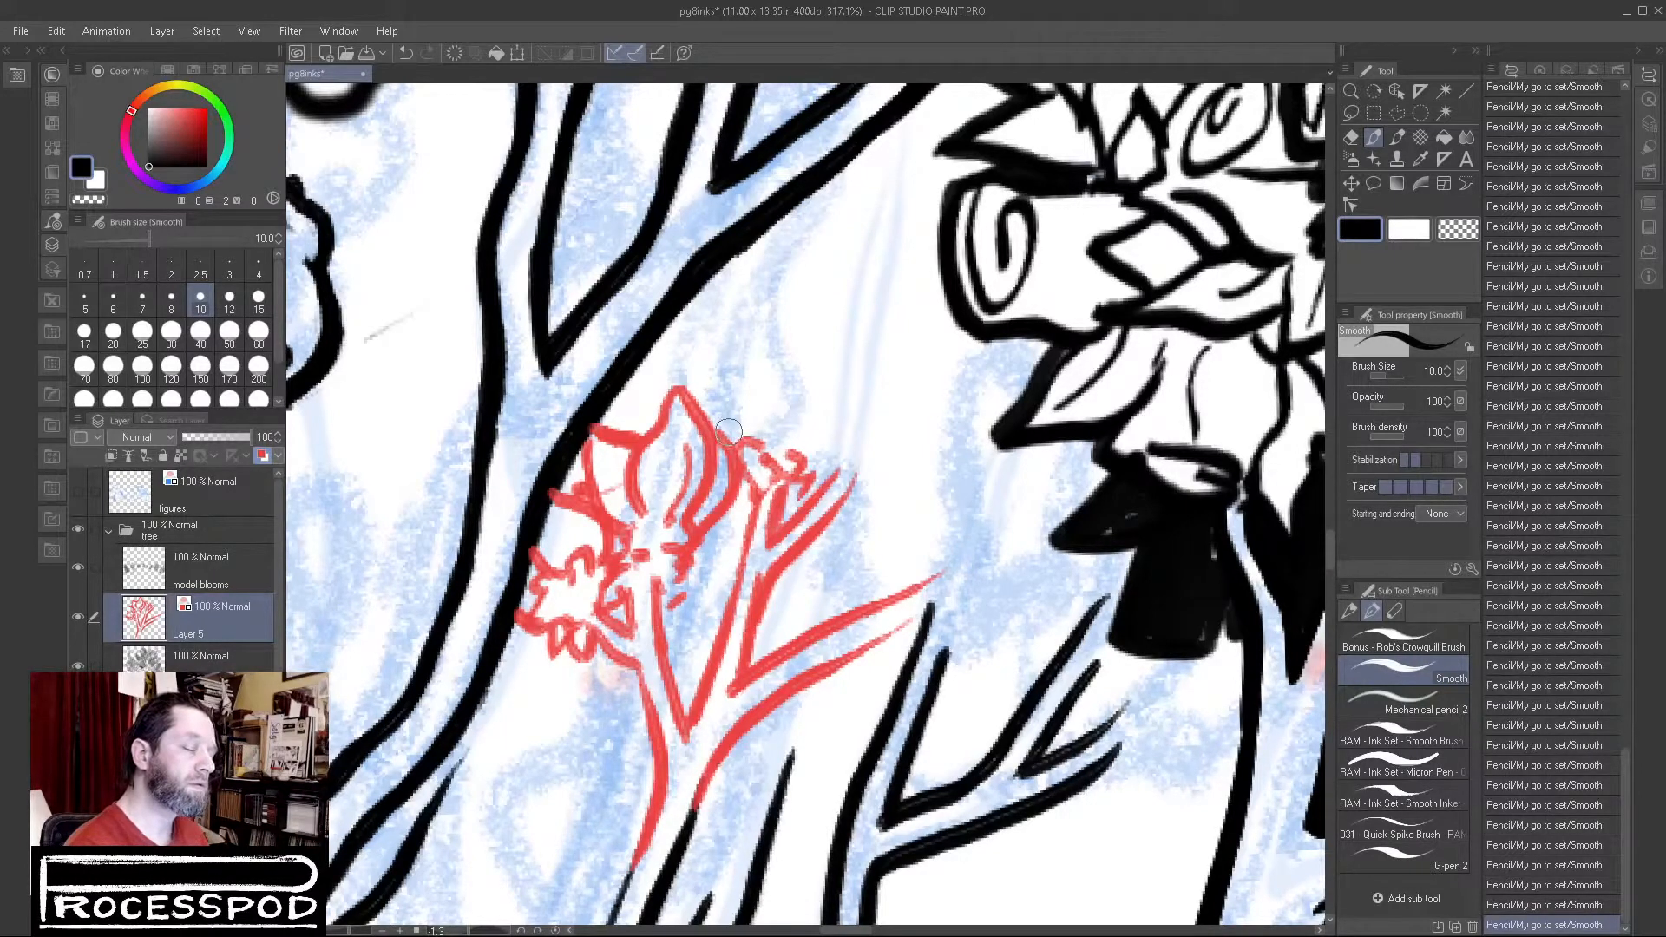
{"action": "mouse_move", "coordinate": [735, 439]}
{"action": "left_mouse_down"}
{"action": "mouse_move", "coordinate": [721, 404]}
{"action": "mouse_move", "coordinate": [728, 311]}
{"action": "mouse_move", "coordinate": [780, 418]}
{"action": "mouse_move", "coordinate": [817, 358]}
{"action": "mouse_move", "coordinate": [828, 378]}
{"action": "mouse_move", "coordinate": [804, 453]}
{"action": "left_mouse_up"}
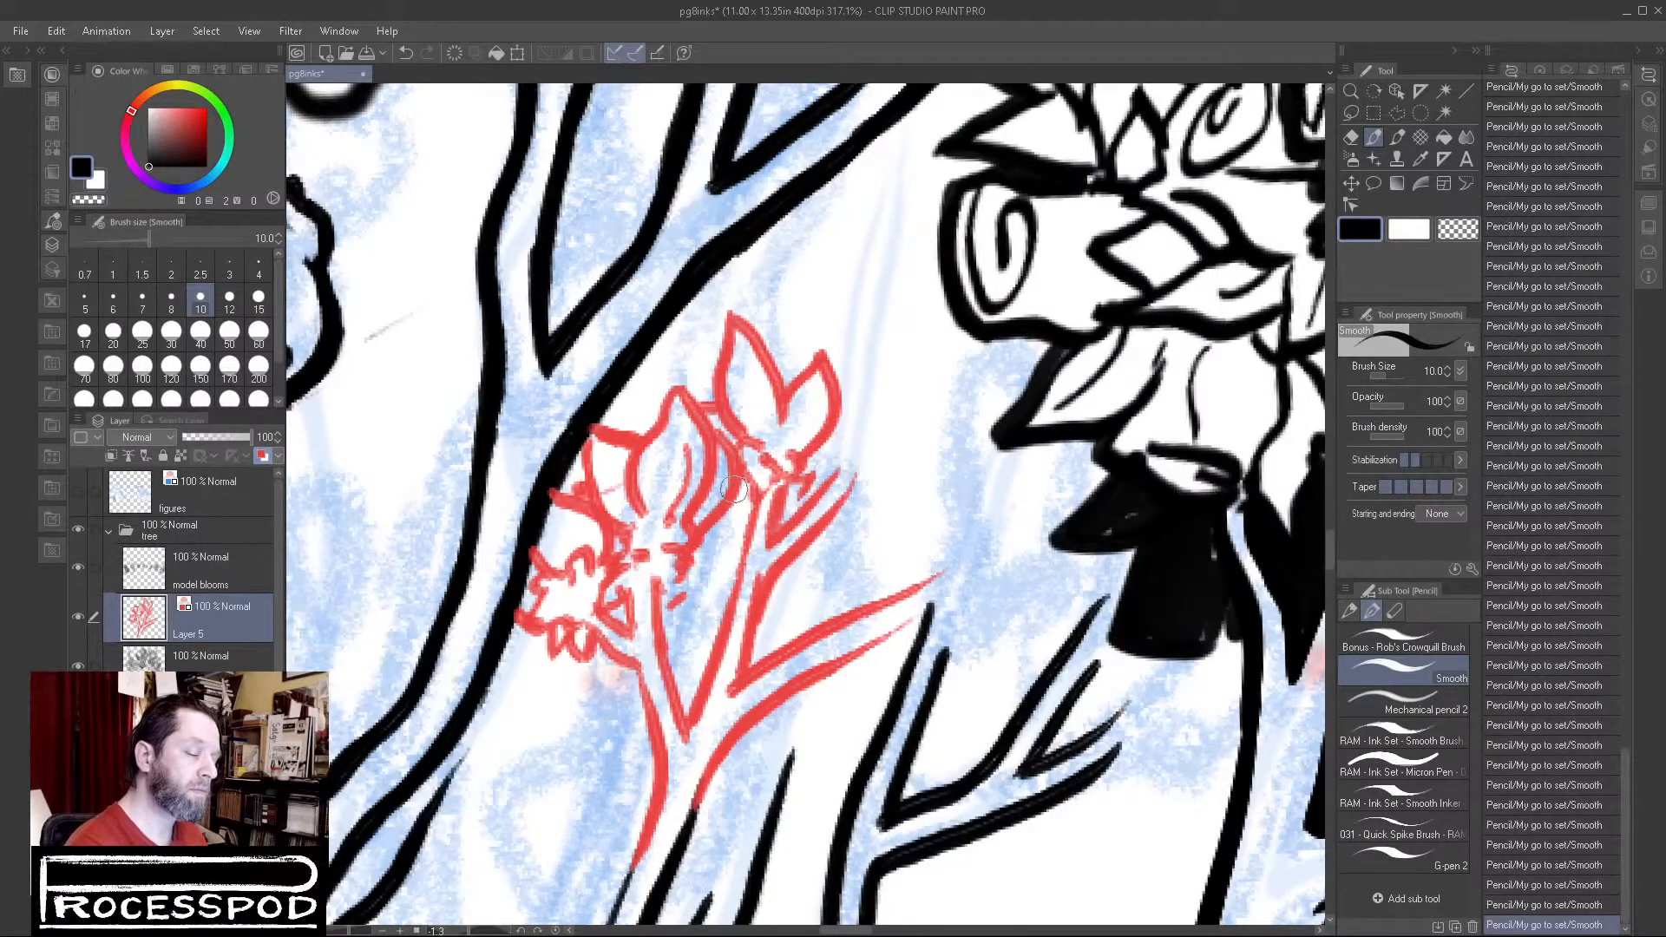
{"action": "mouse_move", "coordinate": [826, 467]}
{"action": "left_mouse_down"}
{"action": "mouse_move", "coordinate": [837, 442]}
{"action": "mouse_move", "coordinate": [884, 457]}
{"action": "mouse_move", "coordinate": [859, 496]}
{"action": "mouse_move", "coordinate": [846, 481]}
{"action": "left_mouse_up"}
{"action": "mouse_move", "coordinate": [835, 411]}
{"action": "left_mouse_down"}
{"action": "mouse_move", "coordinate": [894, 354]}
{"action": "mouse_move", "coordinate": [893, 428]}
{"action": "mouse_move", "coordinate": [835, 442]}
{"action": "mouse_move", "coordinate": [836, 459]}
{"action": "mouse_move", "coordinate": [893, 435]}
{"action": "mouse_move", "coordinate": [885, 446]}
{"action": "mouse_move", "coordinate": [894, 425]}
{"action": "mouse_move", "coordinate": [883, 463]}
{"action": "mouse_move", "coordinate": [897, 421]}
{"action": "mouse_move", "coordinate": [879, 449]}
{"action": "mouse_move", "coordinate": [902, 424]}
{"action": "mouse_move", "coordinate": [1001, 410]}
{"action": "mouse_move", "coordinate": [957, 467]}
{"action": "mouse_move", "coordinate": [908, 472]}
{"action": "mouse_move", "coordinate": [948, 502]}
{"action": "mouse_move", "coordinate": [902, 522]}
{"action": "mouse_move", "coordinate": [874, 499]}
{"action": "mouse_move", "coordinate": [844, 540]}
{"action": "mouse_move", "coordinate": [870, 507]}
{"action": "left_mouse_up"}
{"action": "mouse_move", "coordinate": [809, 454]}
{"action": "left_mouse_down"}
{"action": "mouse_move", "coordinate": [800, 496]}
{"action": "mouse_move", "coordinate": [722, 508]}
{"action": "mouse_move", "coordinate": [739, 506]}
{"action": "mouse_move", "coordinate": [688, 549]}
{"action": "left_mouse_up"}
Step: Fill out the outermost small bloom with rounded lower petals and pointed outer petals over the thick branch
{"action": "mouse_move", "coordinate": [586, 649]}
{"action": "left_mouse_down"}
{"action": "mouse_move", "coordinate": [539, 631]}
{"action": "mouse_move", "coordinate": [529, 650]}
{"action": "mouse_move", "coordinate": [572, 667]}
{"action": "left_mouse_up"}
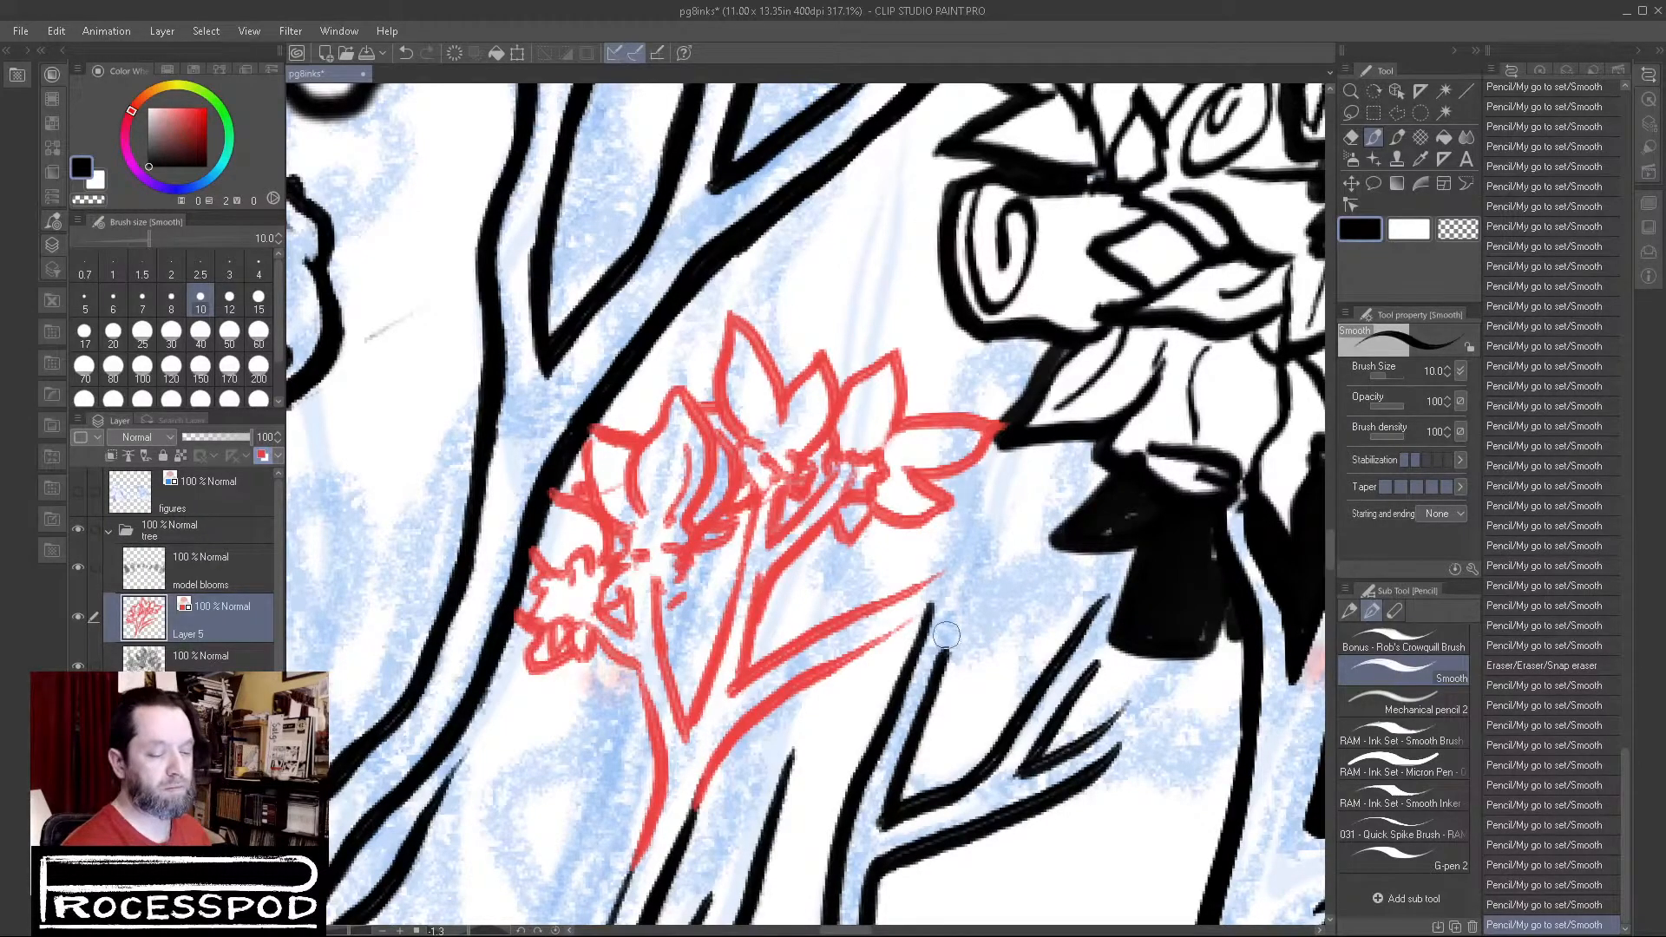
{"action": "scroll", "coordinate": [955, 629], "scroll_direction": "down", "scroll_amount": 4}
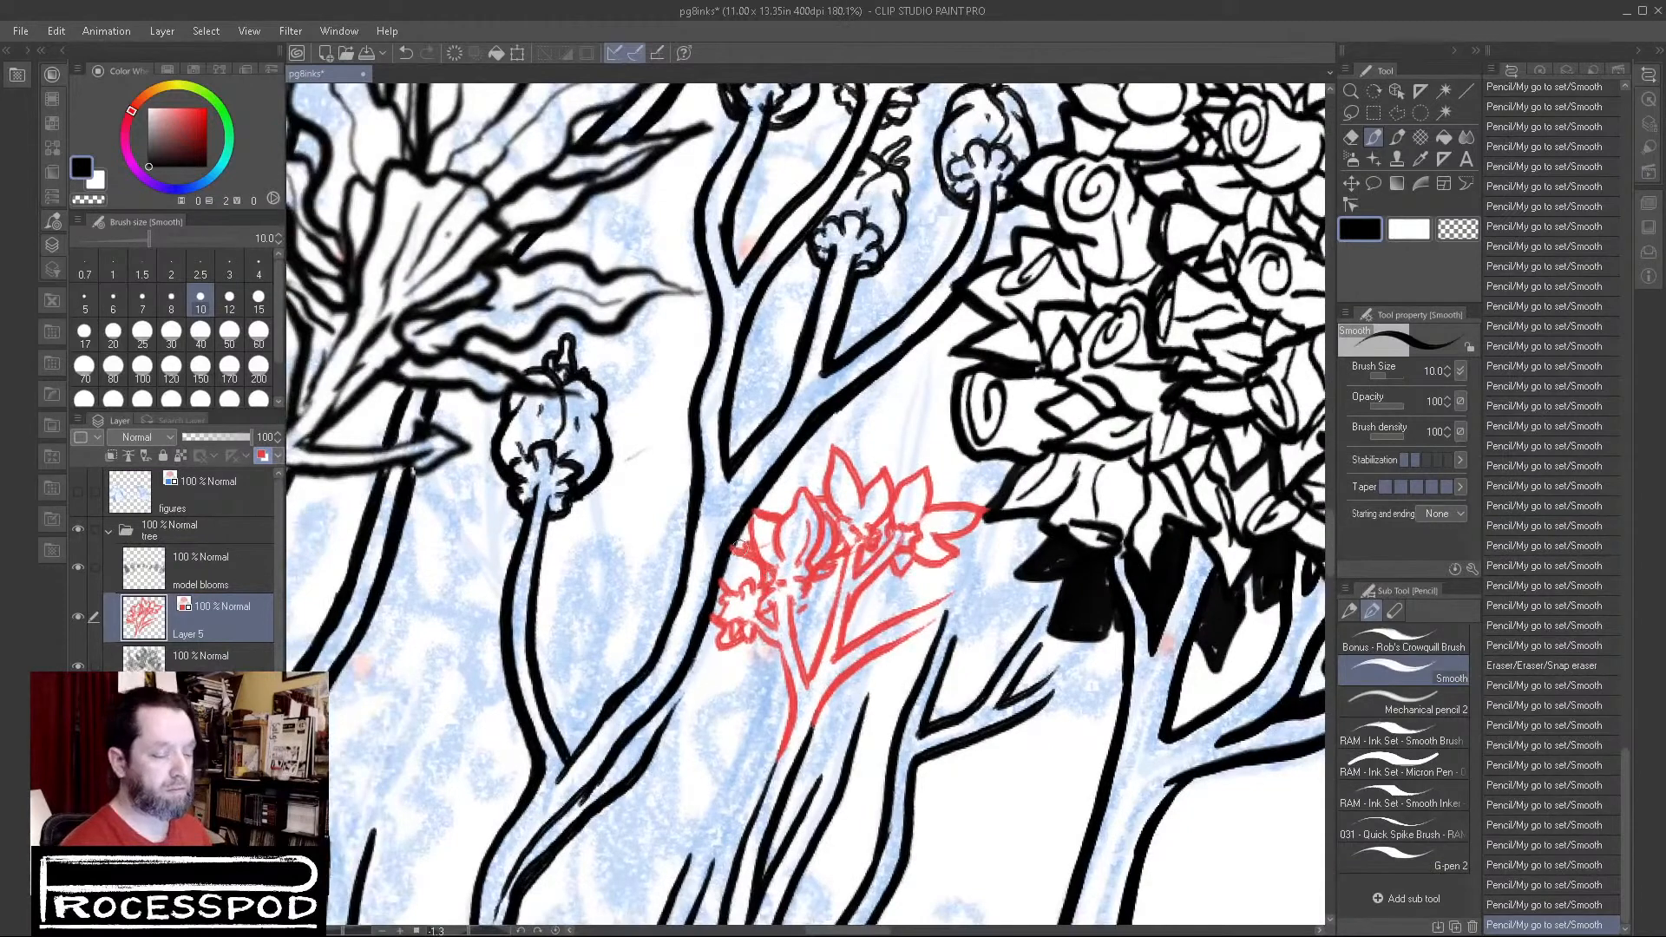
{"action": "mouse_move", "coordinate": [732, 552]}
{"action": "left_mouse_down"}
{"action": "mouse_move", "coordinate": [717, 604]}
{"action": "mouse_move", "coordinate": [725, 565]}
{"action": "mouse_move", "coordinate": [715, 590]}
{"action": "mouse_move", "coordinate": [682, 588]}
{"action": "mouse_move", "coordinate": [719, 623]}
{"action": "left_mouse_up"}
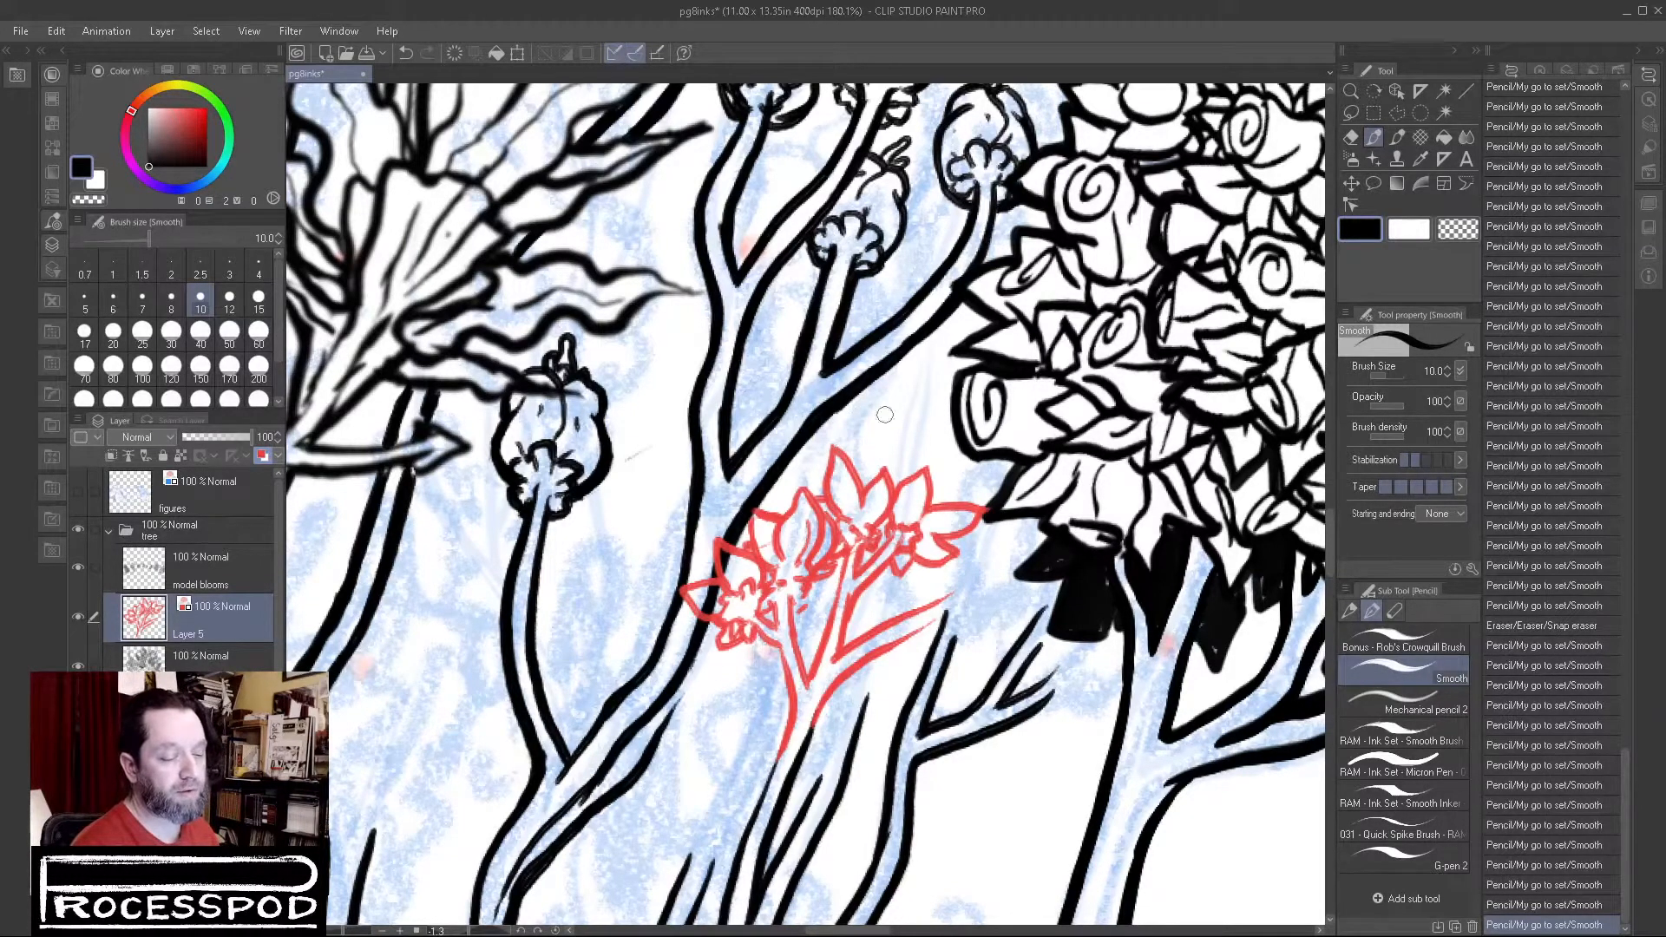
Step: Sketch long thin stamens rising from the topmost red bloom and retouch its center using transparent color
{"action": "left_click_drag", "start_coordinate": [852, 547], "coordinate": [856, 556]}
{"action": "mouse_move", "coordinate": [859, 552]}
{"action": "left_mouse_down"}
{"action": "mouse_move", "coordinate": [857, 567]}
{"action": "mouse_move", "coordinate": [872, 540]}
{"action": "left_mouse_up"}
{"action": "mouse_move", "coordinate": [894, 482]}
{"action": "left_mouse_down"}
{"action": "mouse_move", "coordinate": [916, 376]}
{"action": "mouse_move", "coordinate": [872, 550]}
{"action": "mouse_move", "coordinate": [888, 529]}
{"action": "mouse_move", "coordinate": [866, 528]}
{"action": "mouse_move", "coordinate": [866, 551]}
{"action": "mouse_move", "coordinate": [895, 530]}
{"action": "mouse_move", "coordinate": [854, 566]}
{"action": "left_mouse_up"}
{"action": "key", "text": "c"}
{"action": "key", "text": "c"}
{"action": "mouse_move", "coordinate": [856, 571]}
{"action": "left_mouse_down"}
{"action": "mouse_move", "coordinate": [868, 547]}
{"action": "mouse_move", "coordinate": [848, 587]}
{"action": "left_mouse_up"}
{"action": "key", "text": "c"}
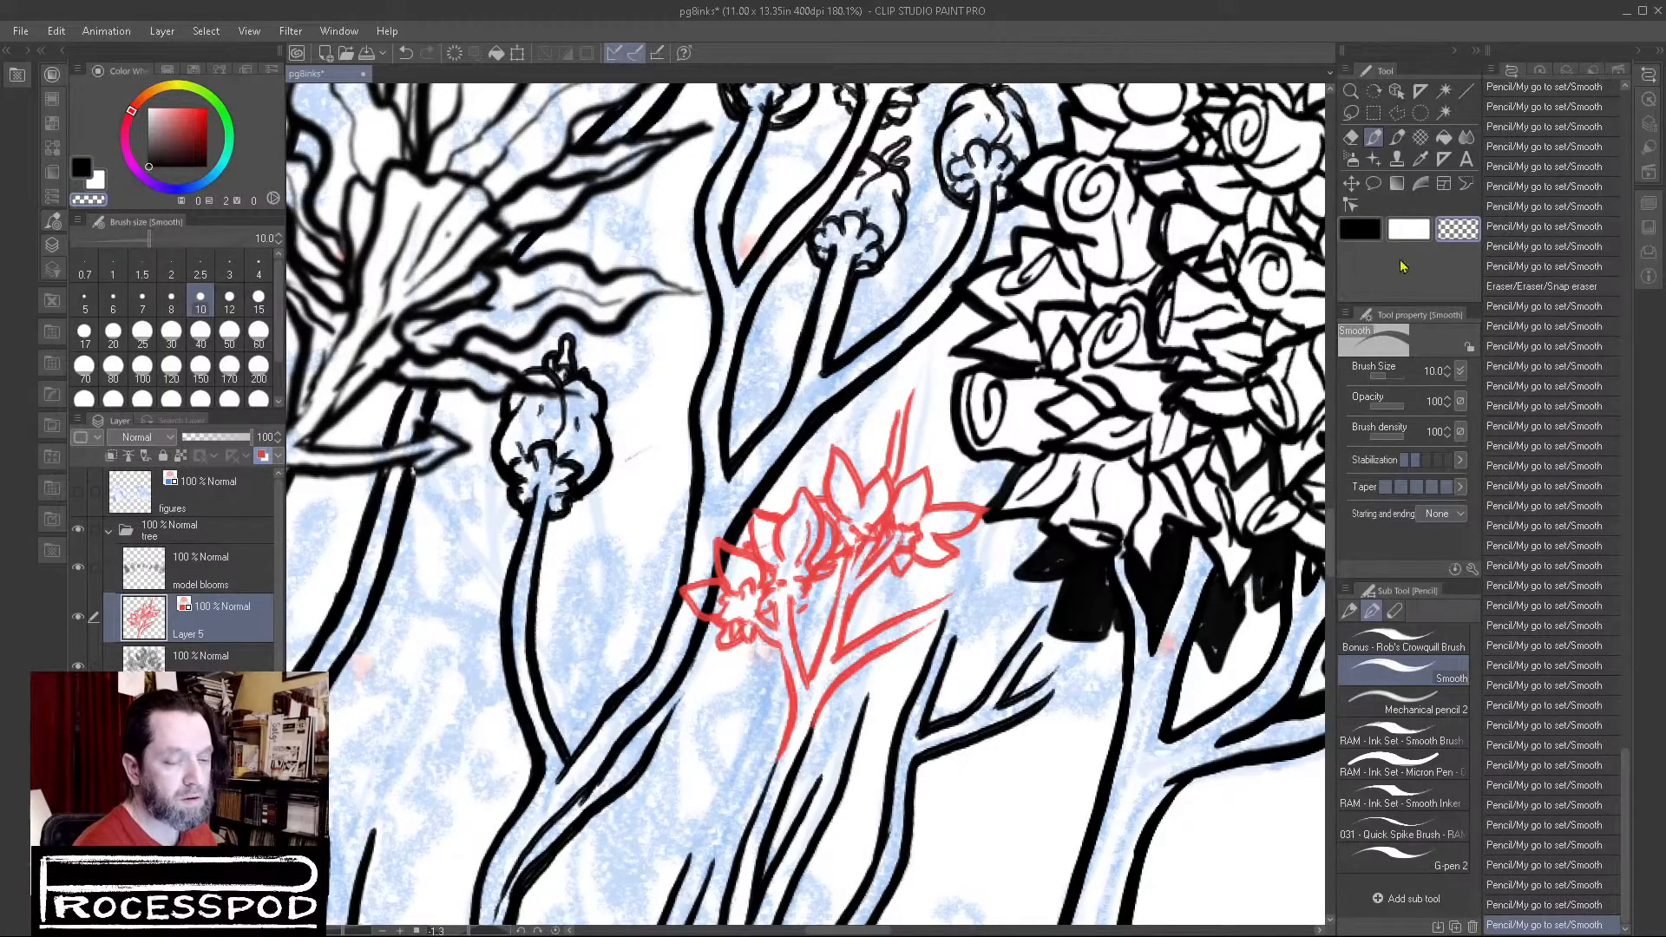
Step: Give the tall stamen a forked tip, tidy its base, and add a short filament behind the topmost bloom's petal
{"action": "key", "text": "c"}
{"action": "mouse_move", "coordinate": [890, 441]}
{"action": "left_mouse_down"}
{"action": "mouse_move", "coordinate": [884, 382]}
{"action": "mouse_move", "coordinate": [887, 427]}
{"action": "mouse_move", "coordinate": [896, 414]}
{"action": "left_mouse_up"}
{"action": "left_click", "coordinate": [1448, 225]}
{"action": "left_click", "coordinate": [1361, 229]}
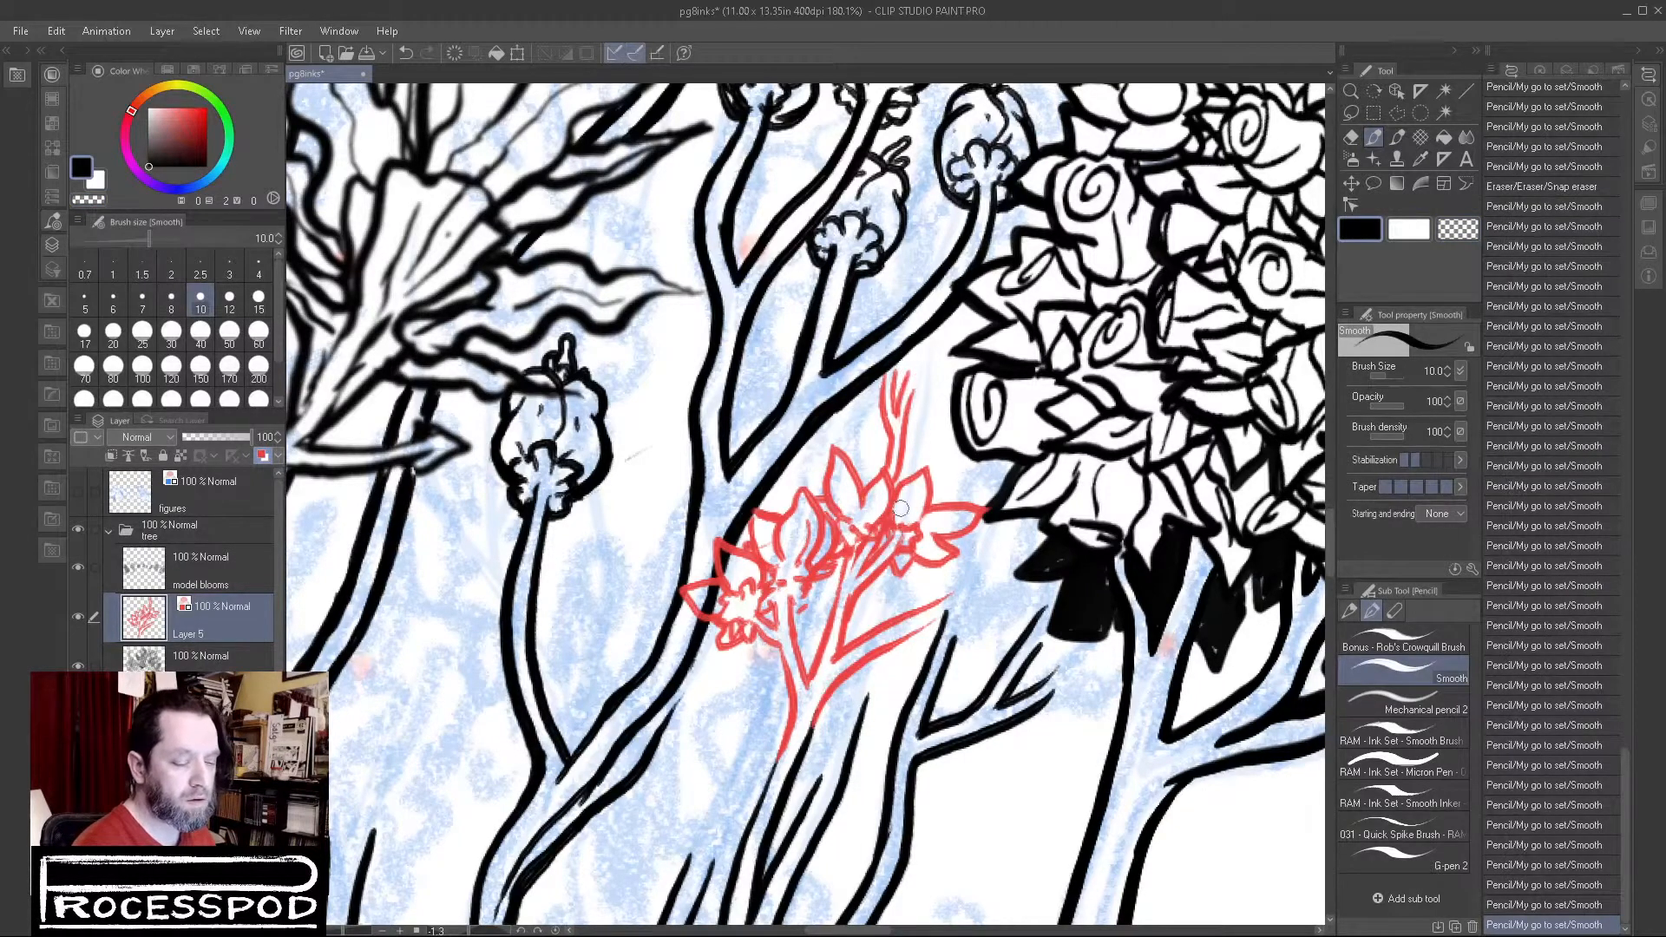
{"action": "left_click_drag", "start_coordinate": [892, 486], "coordinate": [899, 476]}
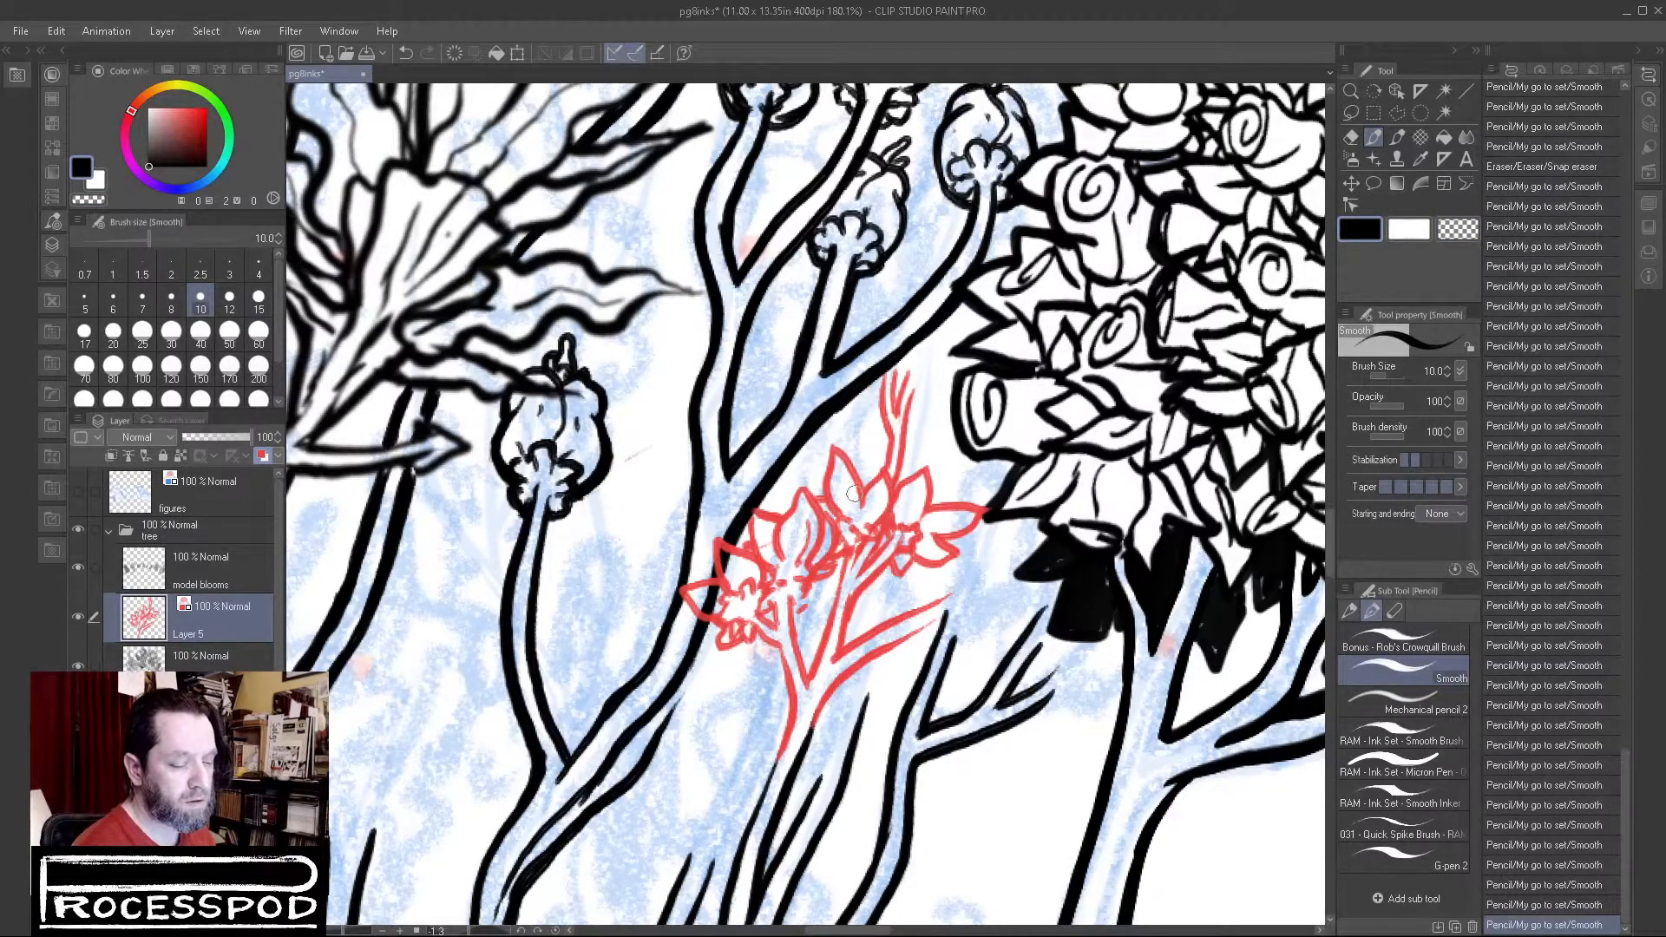
{"action": "mouse_move", "coordinate": [826, 493]}
{"action": "left_mouse_down"}
{"action": "mouse_move", "coordinate": [825, 446]}
{"action": "mouse_move", "coordinate": [827, 484]}
{"action": "left_mouse_up"}
Step: Add thin twigs and strokes between the red stems, plus pointed petals on the bloom at the lowest fork's end
{"action": "left_click_drag", "start_coordinate": [839, 553], "coordinate": [823, 635]}
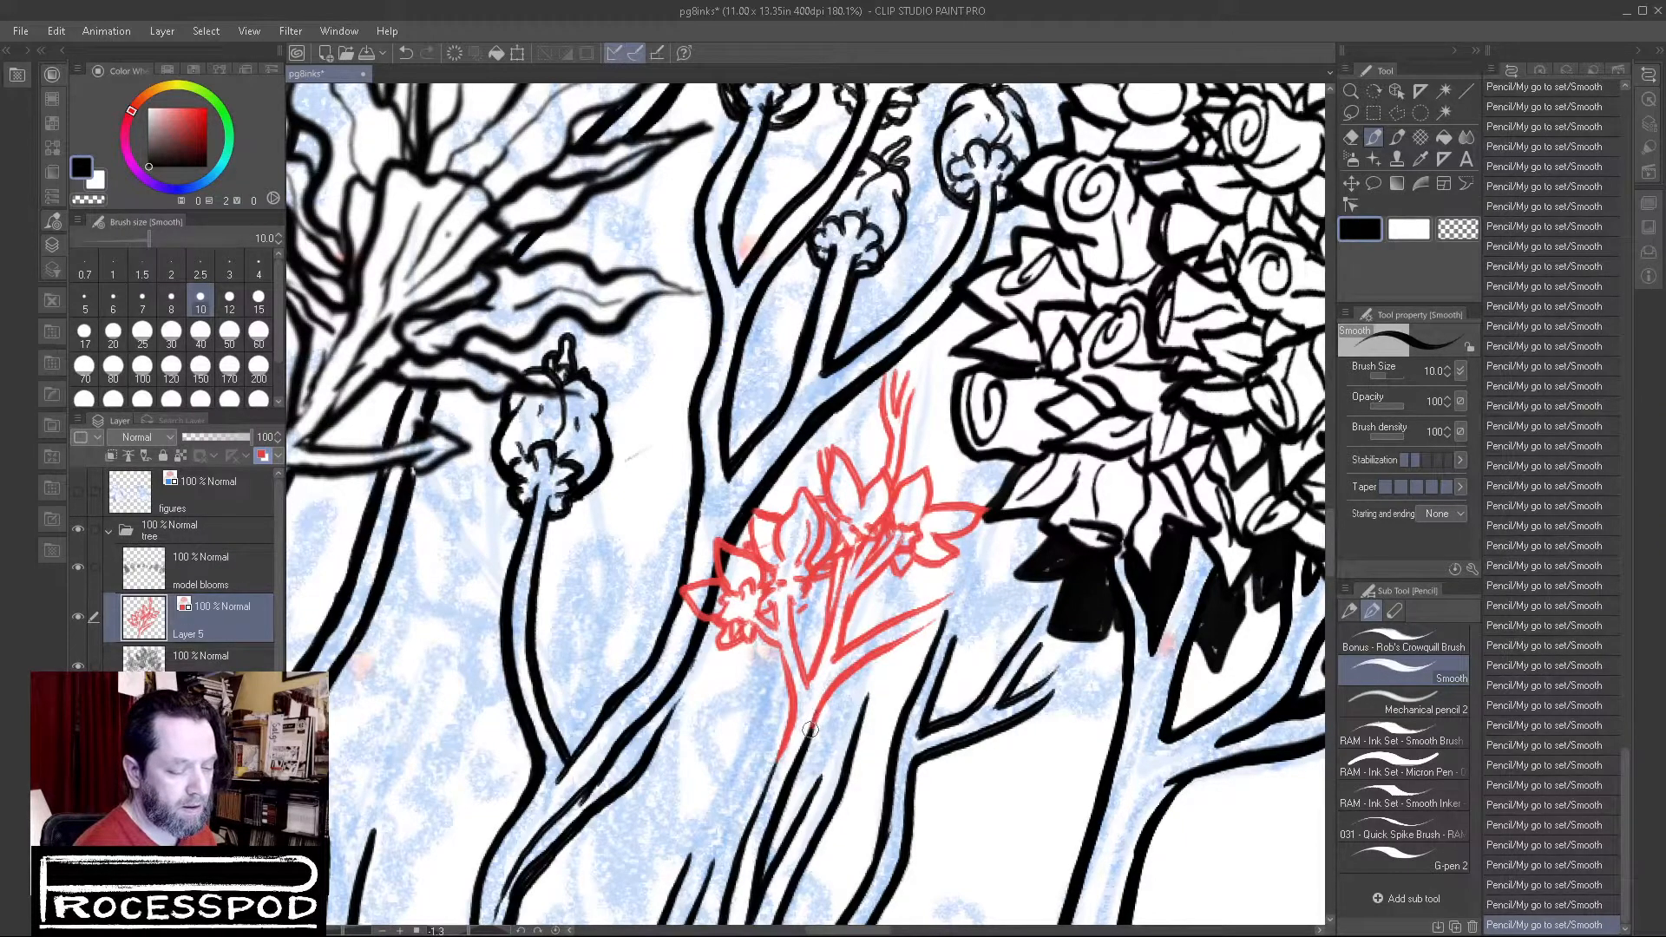
{"action": "mouse_move", "coordinate": [843, 651]}
{"action": "left_mouse_down"}
{"action": "mouse_move", "coordinate": [885, 585]}
{"action": "mouse_move", "coordinate": [840, 632]}
{"action": "mouse_move", "coordinate": [896, 581]}
{"action": "left_mouse_up"}
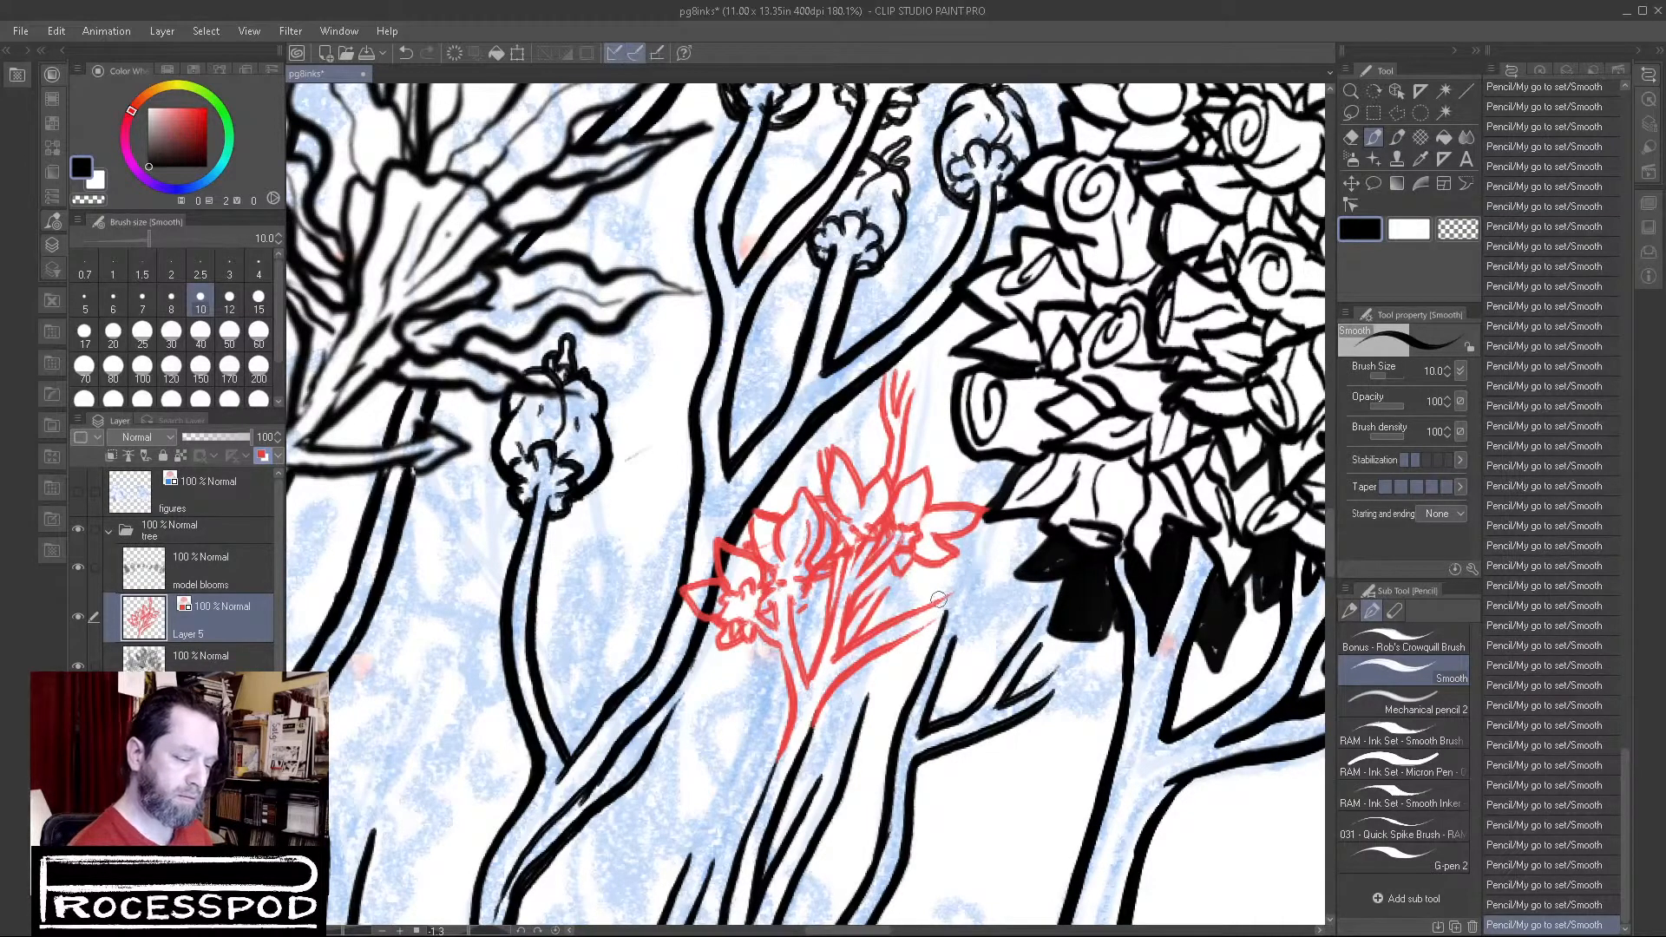
{"action": "mouse_move", "coordinate": [881, 627]}
{"action": "left_mouse_down"}
{"action": "mouse_move", "coordinate": [957, 562]}
{"action": "mouse_move", "coordinate": [946, 585]}
{"action": "mouse_move", "coordinate": [964, 575]}
{"action": "left_mouse_up"}
{"action": "left_click", "coordinate": [1458, 228]}
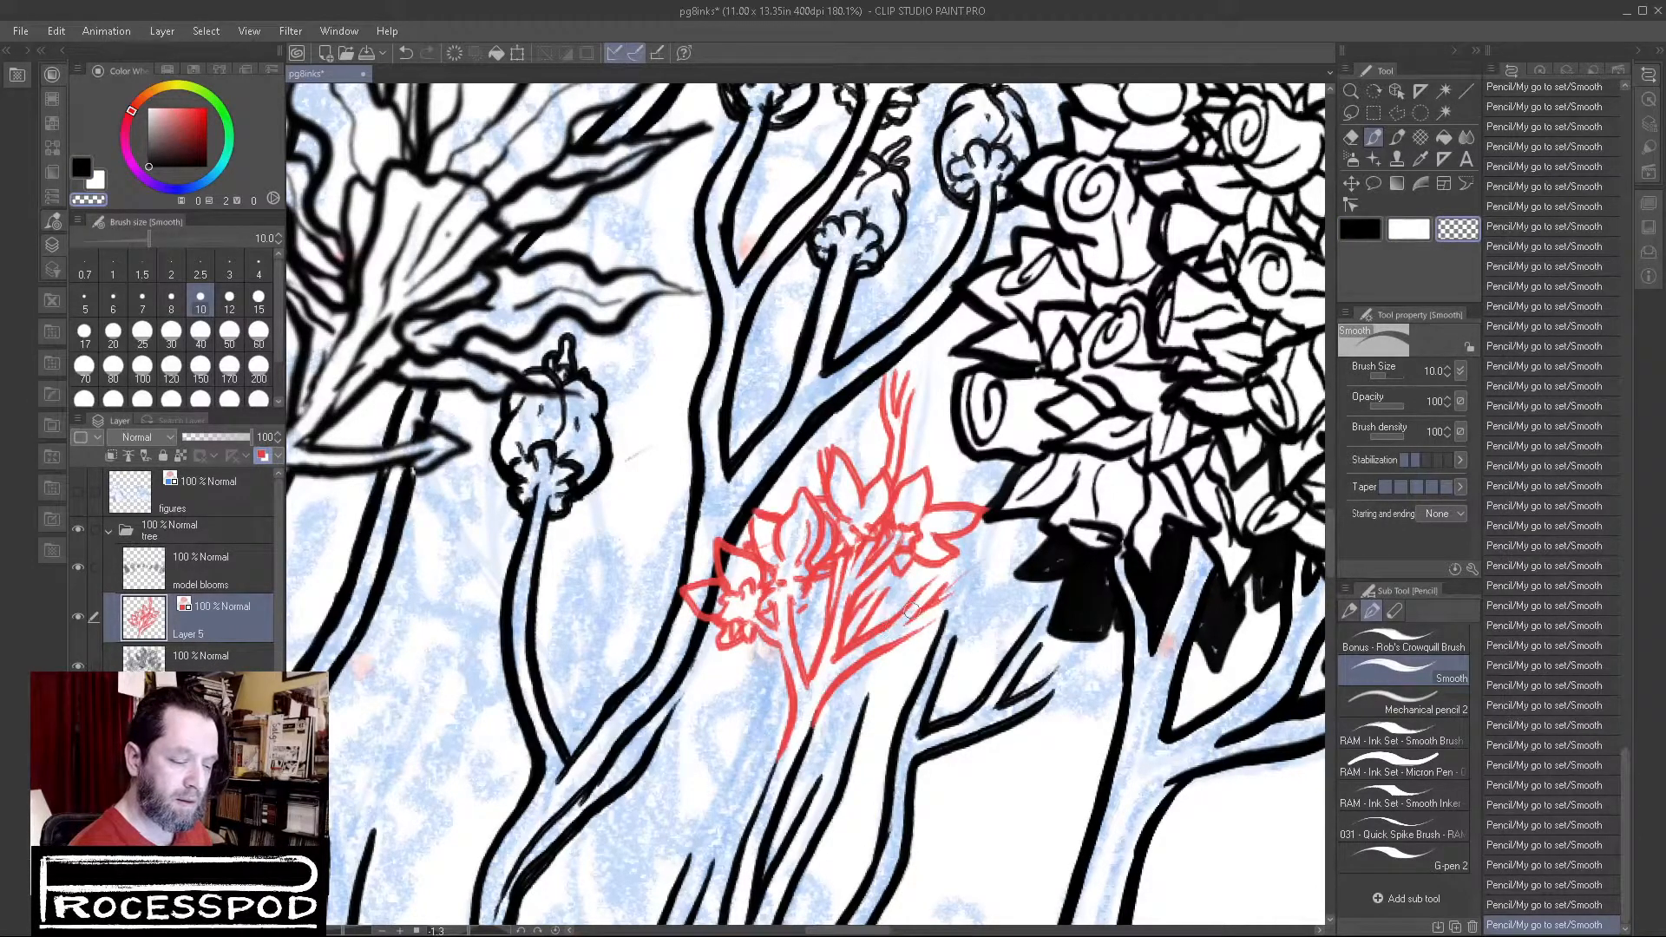
{"action": "left_click", "coordinate": [1361, 227]}
{"action": "left_click_drag", "start_coordinate": [887, 618], "coordinate": [938, 575]}
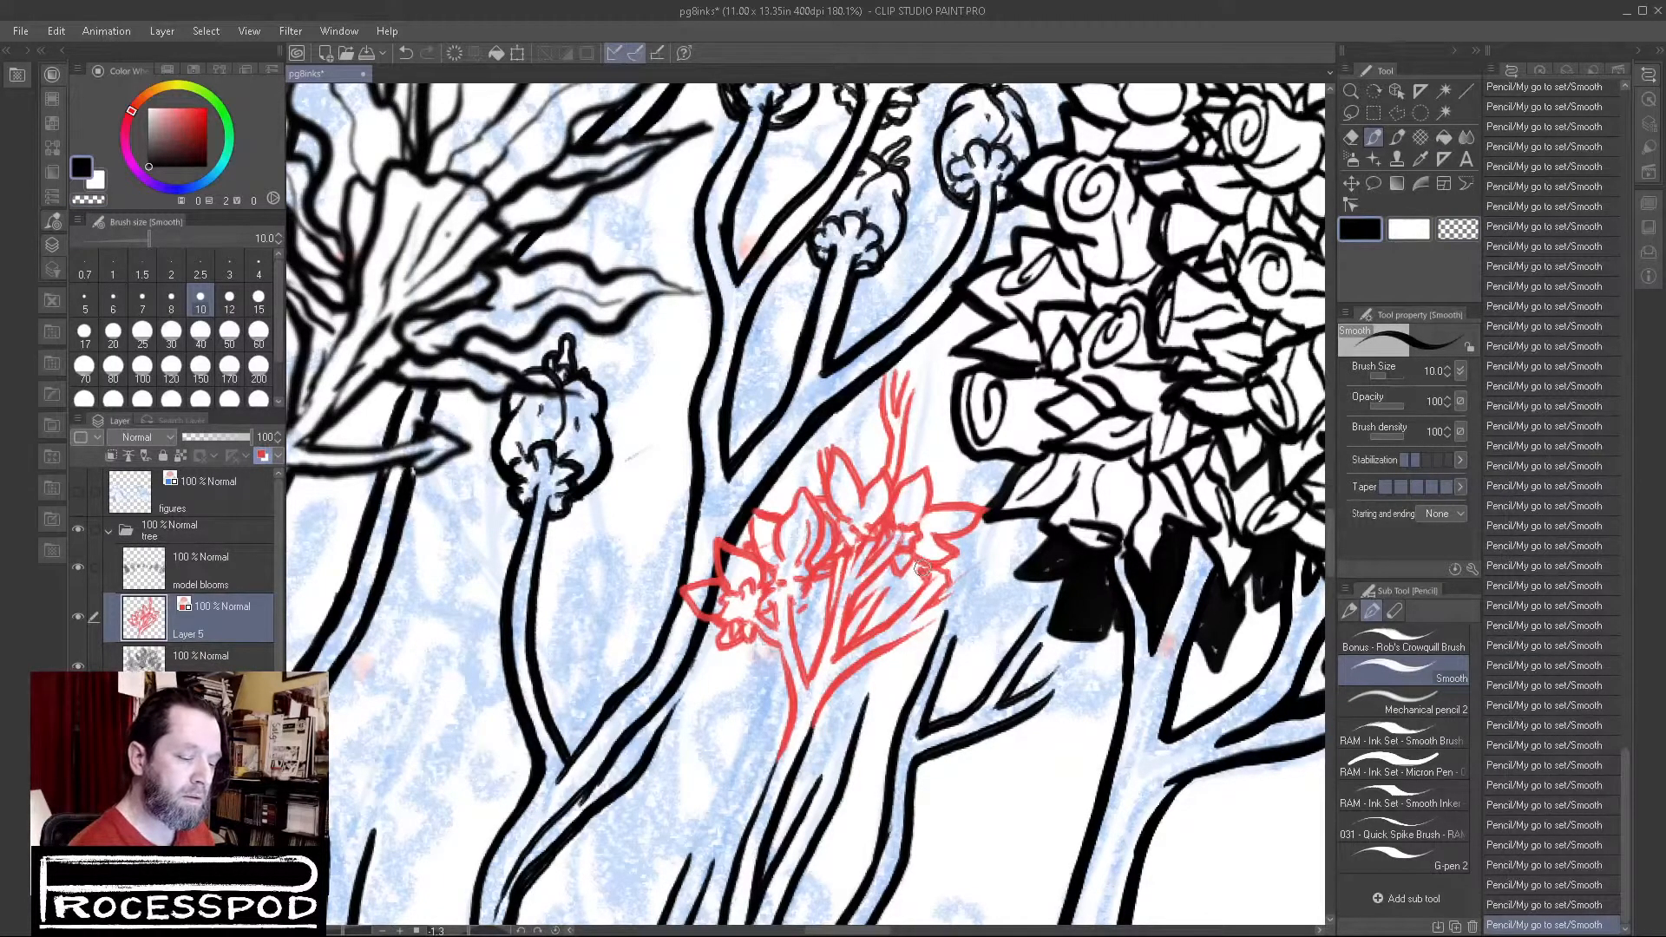
{"action": "mouse_move", "coordinate": [986, 520]}
{"action": "left_mouse_down"}
{"action": "mouse_move", "coordinate": [1007, 533]}
{"action": "mouse_move", "coordinate": [970, 566]}
{"action": "mouse_move", "coordinate": [995, 568]}
{"action": "mouse_move", "coordinate": [952, 587]}
{"action": "left_mouse_up"}
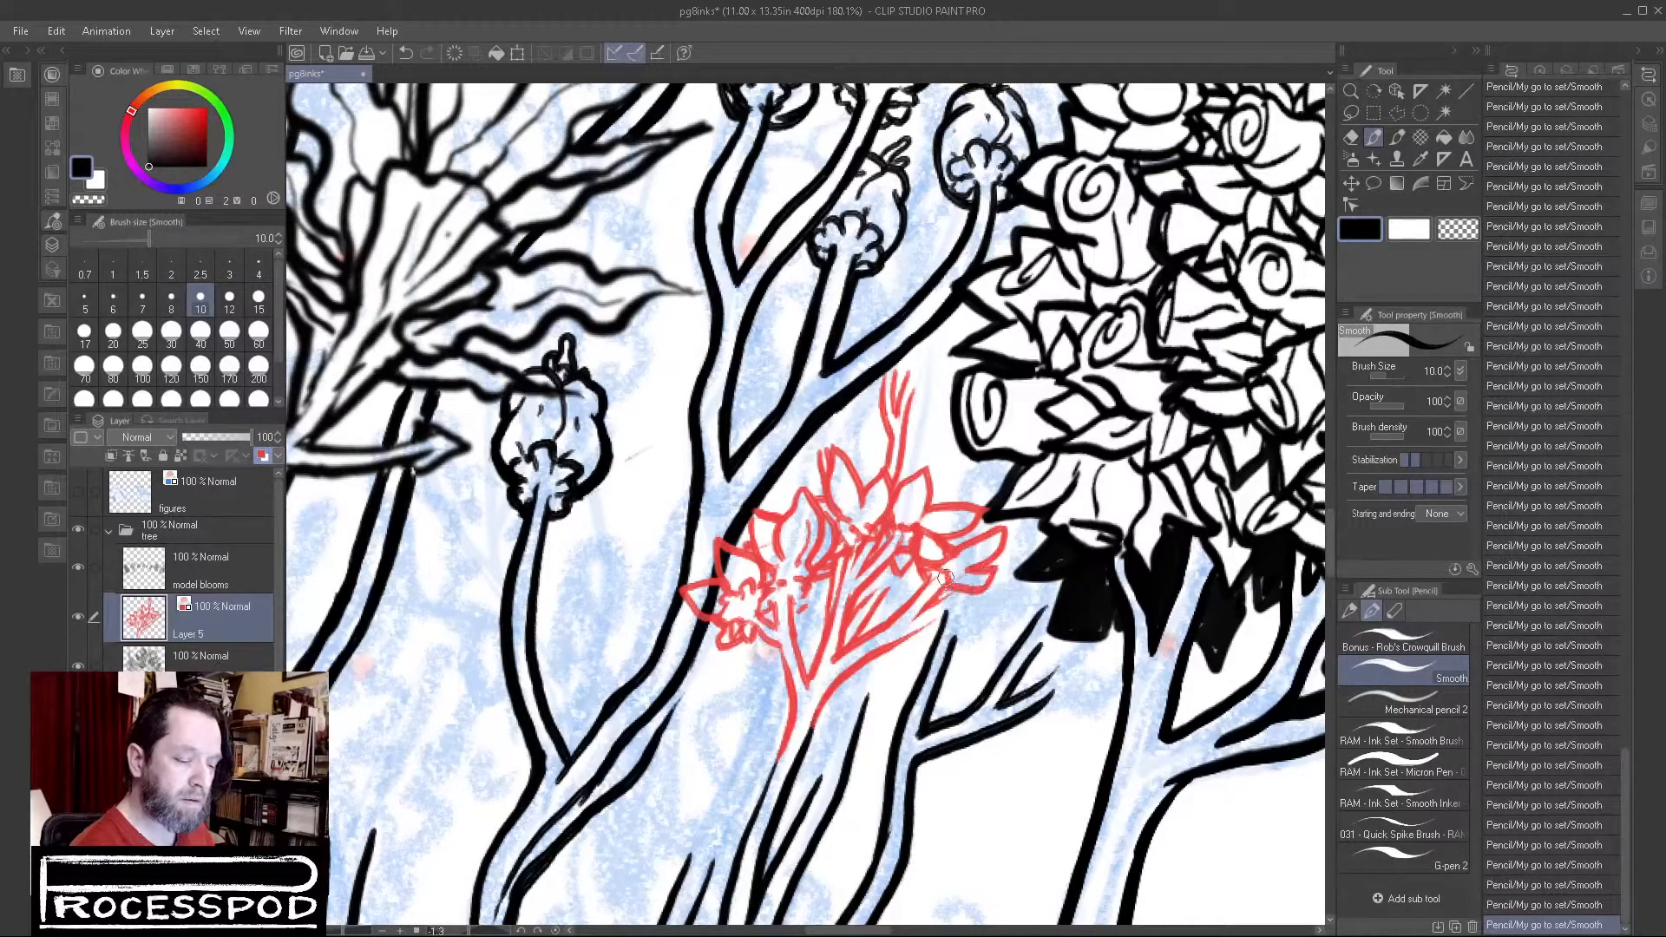
Step: Clear the bloom's overlapping center lines with transparent color and redraw its petals, extending one toward the rose bloom
{"action": "left_click", "coordinate": [1445, 229]}
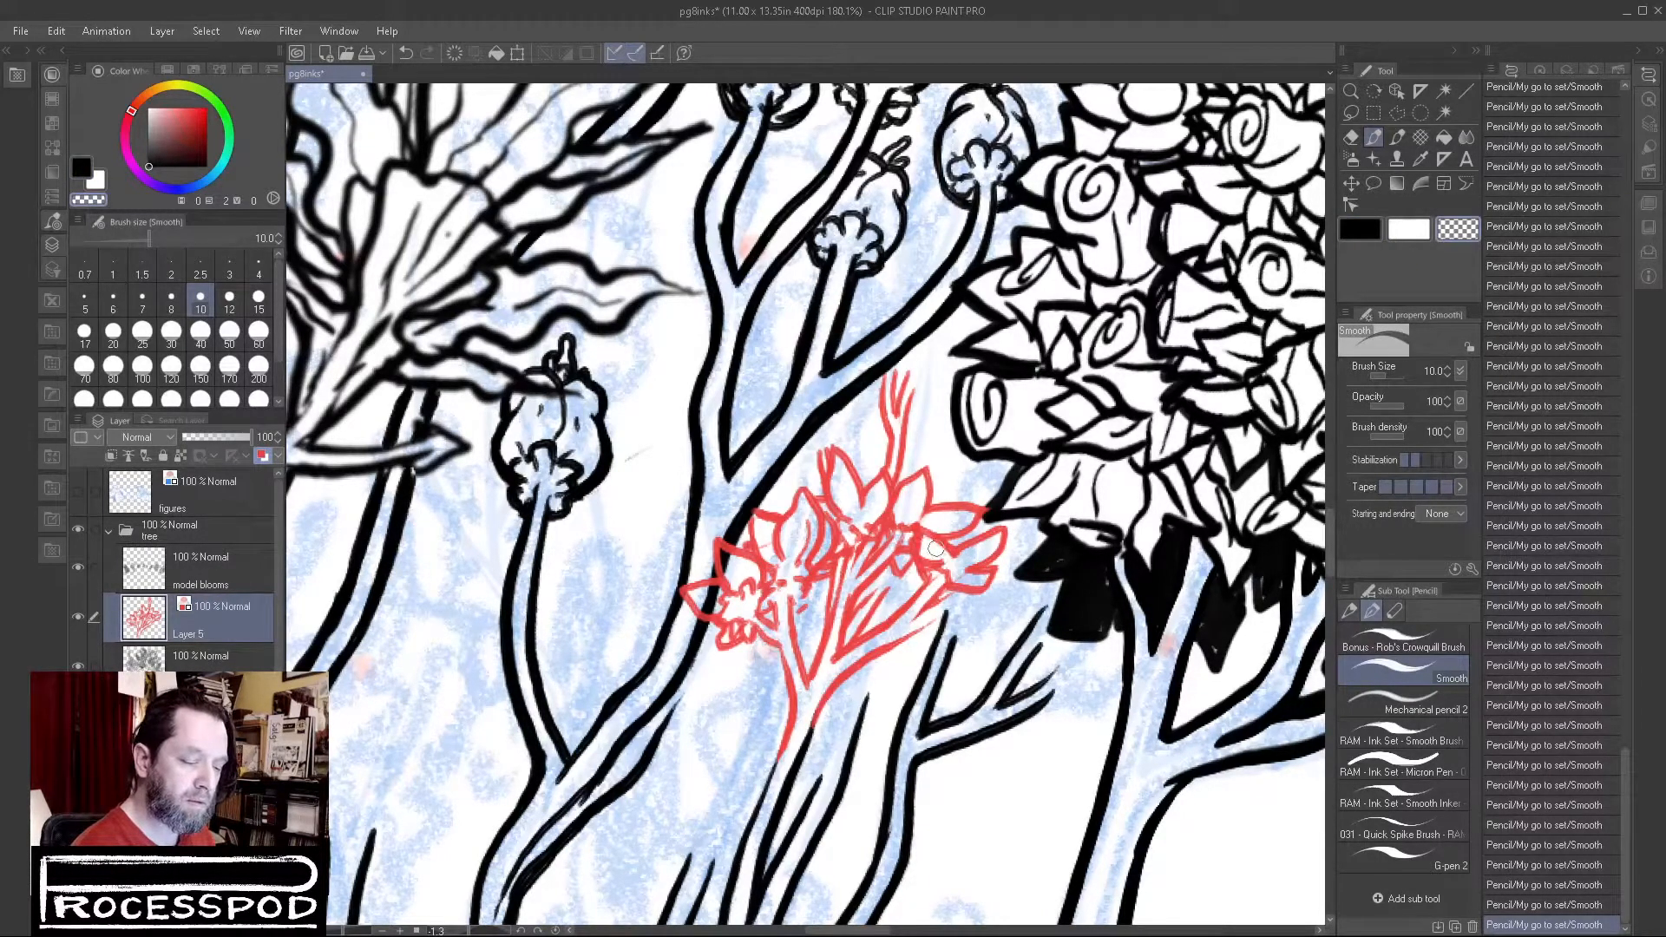
{"action": "mouse_move", "coordinate": [924, 543]}
{"action": "left_mouse_down"}
{"action": "mouse_move", "coordinate": [927, 565]}
{"action": "mouse_move", "coordinate": [948, 566]}
{"action": "mouse_move", "coordinate": [1004, 527]}
{"action": "left_mouse_up"}
{"action": "left_click", "coordinate": [1360, 229]}
{"action": "mouse_move", "coordinate": [951, 555]}
{"action": "left_mouse_down"}
{"action": "mouse_move", "coordinate": [1008, 521]}
{"action": "mouse_move", "coordinate": [955, 572]}
{"action": "mouse_move", "coordinate": [998, 571]}
{"action": "mouse_move", "coordinate": [935, 570]}
{"action": "left_mouse_up"}
{"action": "mouse_move", "coordinate": [914, 502]}
{"action": "left_mouse_down"}
{"action": "mouse_move", "coordinate": [948, 524]}
{"action": "mouse_move", "coordinate": [837, 487]}
{"action": "mouse_move", "coordinate": [853, 520]}
{"action": "mouse_move", "coordinate": [960, 523]}
{"action": "left_mouse_up"}
{"action": "left_click_drag", "start_coordinate": [753, 551], "coordinate": [748, 591]}
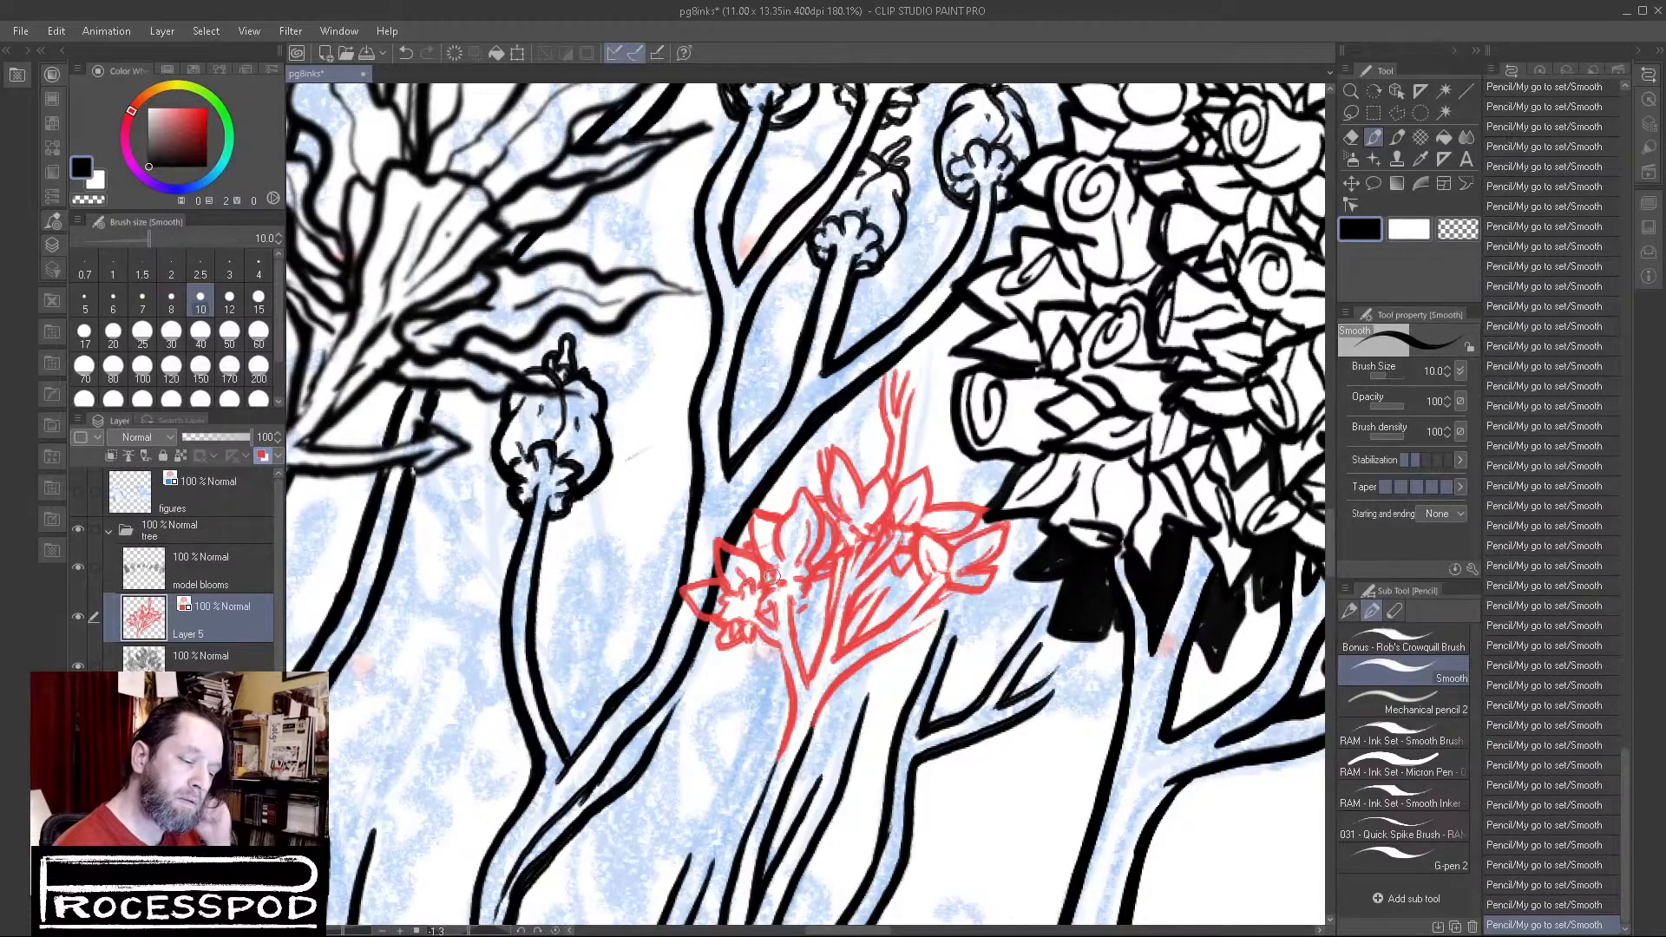
Step: Round out the cluster with drooping and outer petals, a small bloom behind it, and texture between the stems
{"action": "mouse_move", "coordinate": [936, 606]}
{"action": "left_mouse_down"}
{"action": "mouse_move", "coordinate": [898, 637]}
{"action": "mouse_move", "coordinate": [967, 603]}
{"action": "left_mouse_up"}
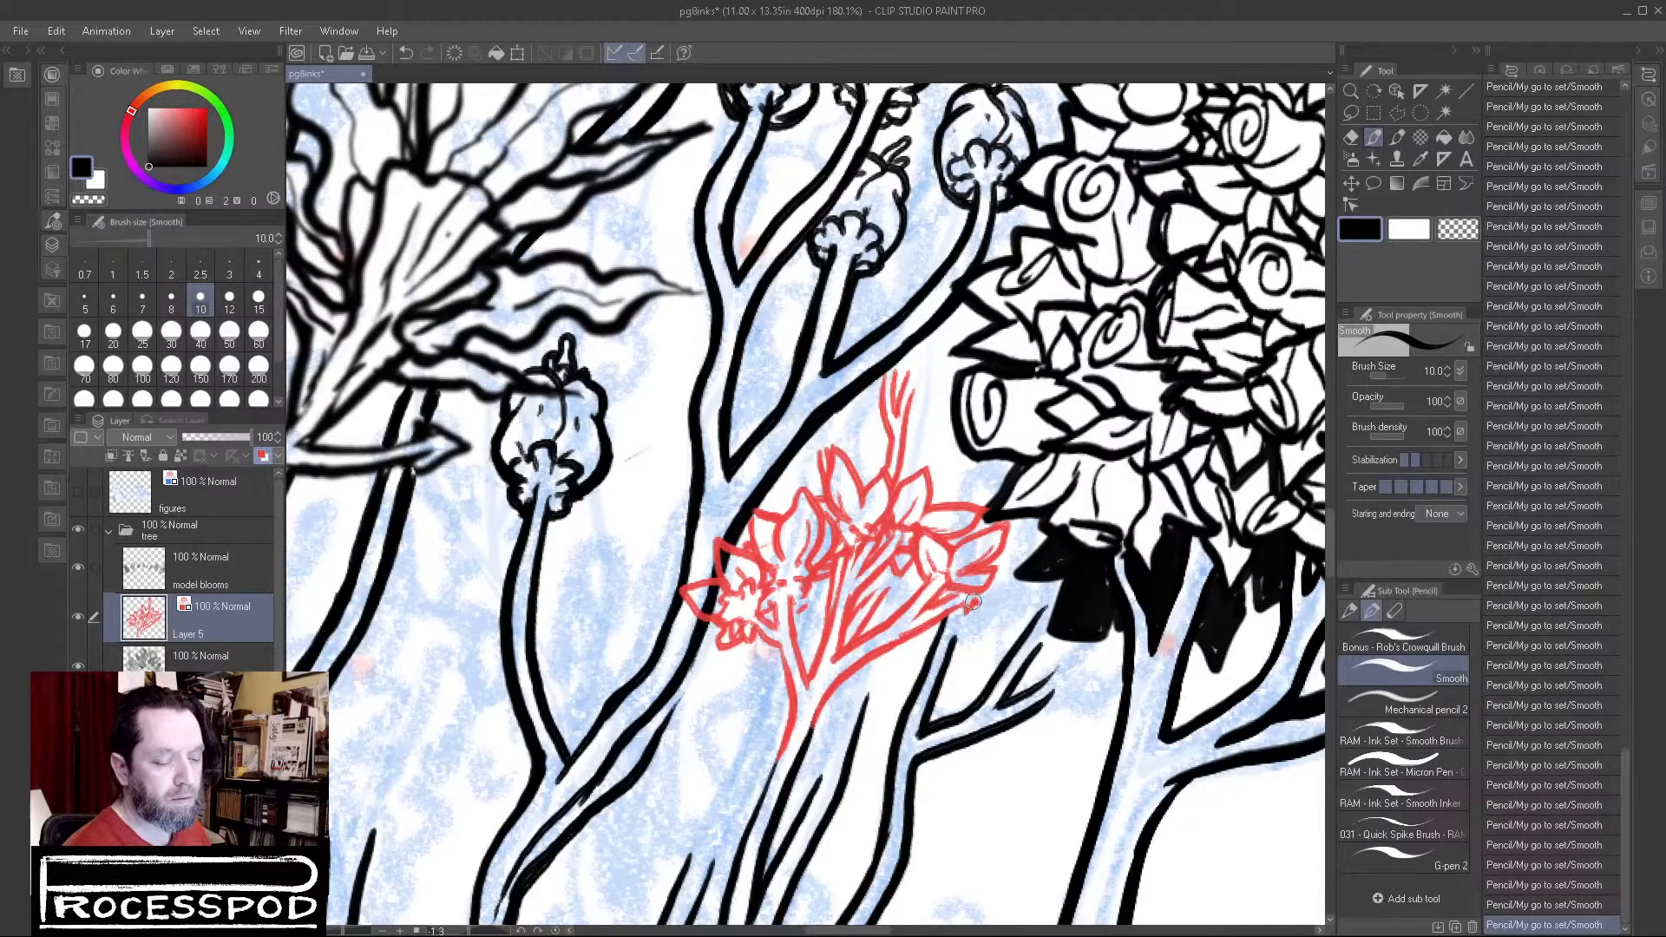
{"action": "mouse_move", "coordinate": [991, 585]}
{"action": "left_mouse_down"}
{"action": "mouse_move", "coordinate": [1015, 630]}
{"action": "mouse_move", "coordinate": [998, 612]}
{"action": "mouse_move", "coordinate": [988, 647]}
{"action": "mouse_move", "coordinate": [1014, 596]}
{"action": "mouse_move", "coordinate": [993, 642]}
{"action": "mouse_move", "coordinate": [955, 610]}
{"action": "mouse_move", "coordinate": [959, 643]}
{"action": "mouse_move", "coordinate": [973, 607]}
{"action": "left_mouse_up"}
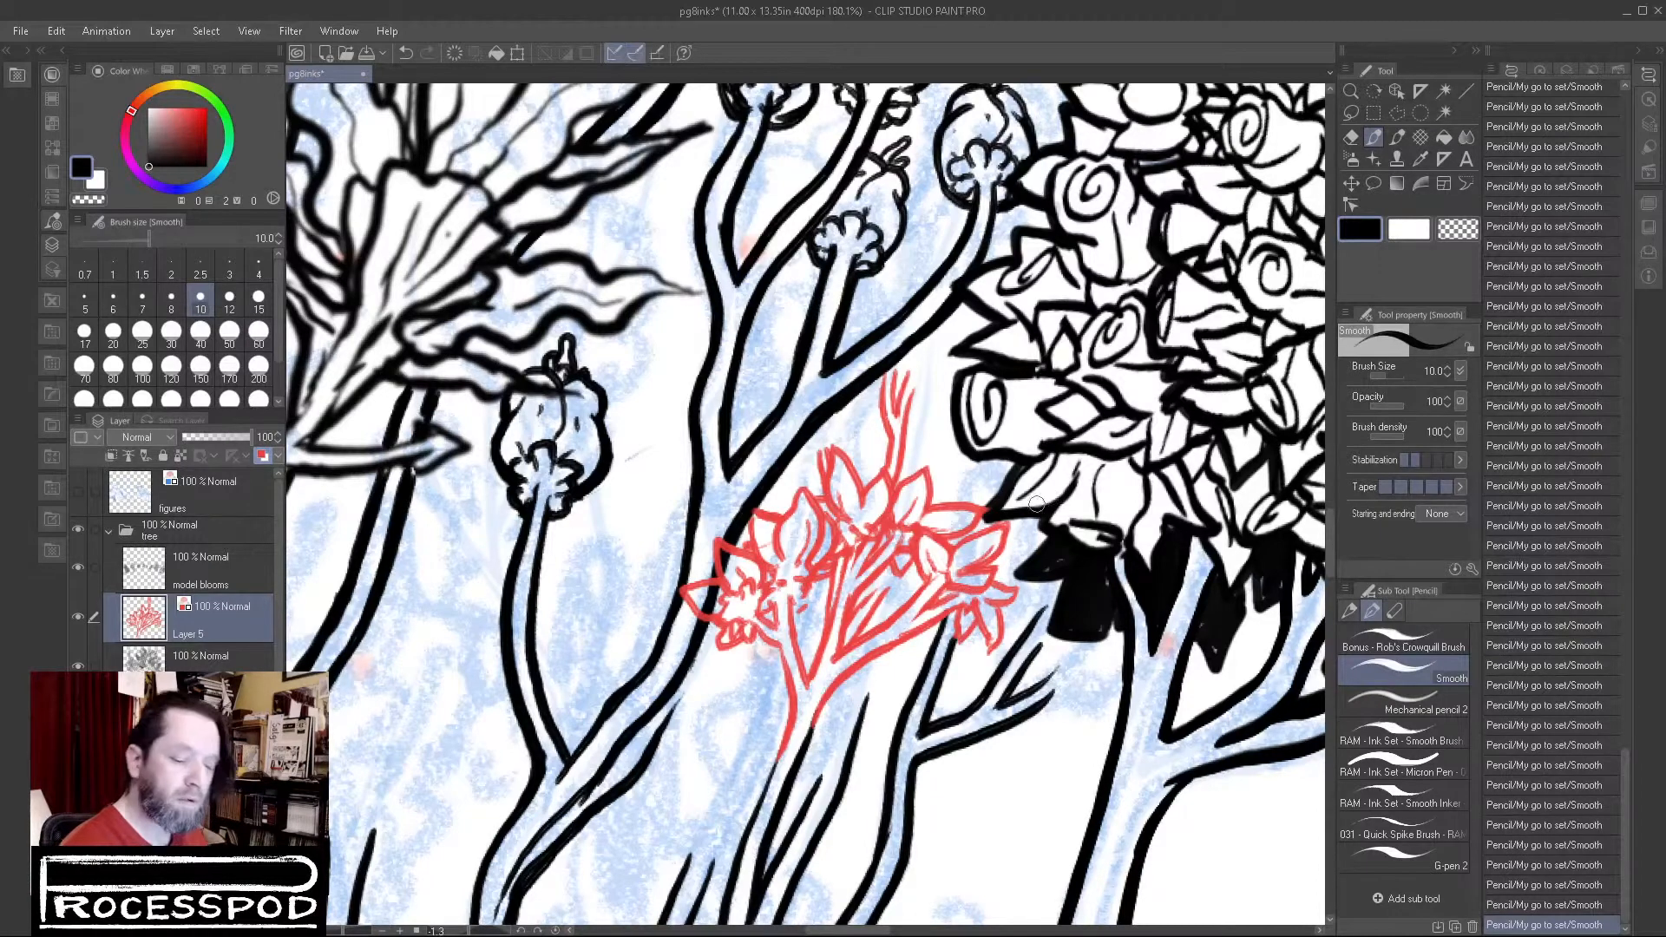
{"action": "left_click_drag", "start_coordinate": [989, 580], "coordinate": [1046, 534]}
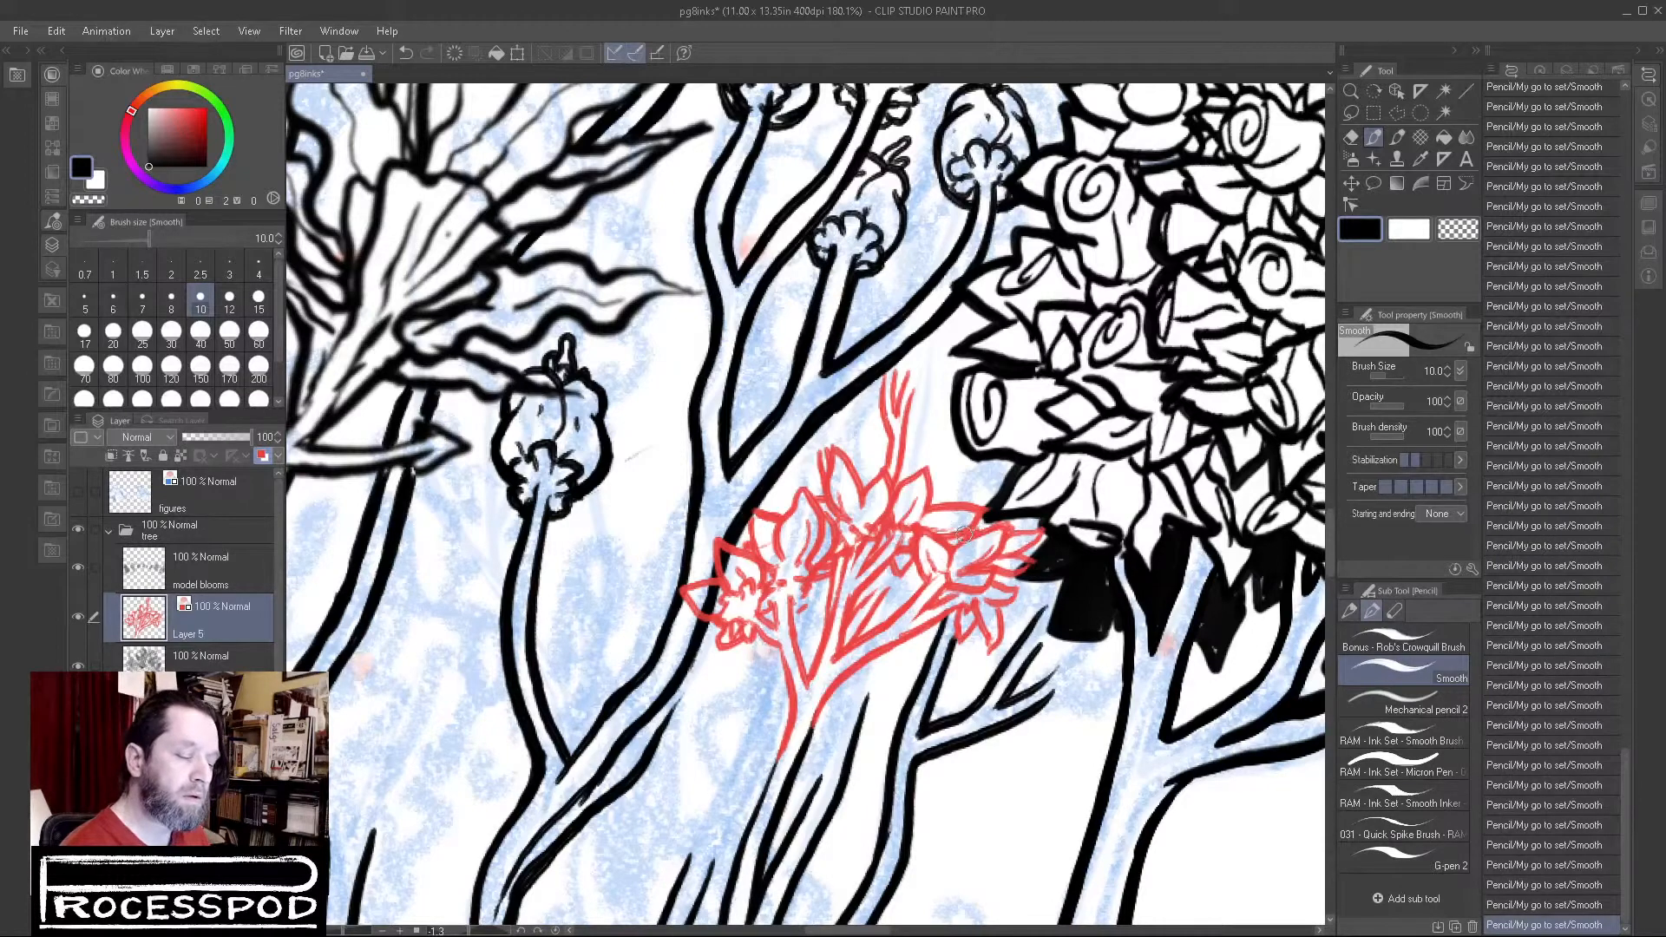
{"action": "mouse_move", "coordinate": [953, 501]}
{"action": "left_mouse_down"}
{"action": "mouse_move", "coordinate": [974, 468]}
{"action": "mouse_move", "coordinate": [986, 506]}
{"action": "left_mouse_up"}
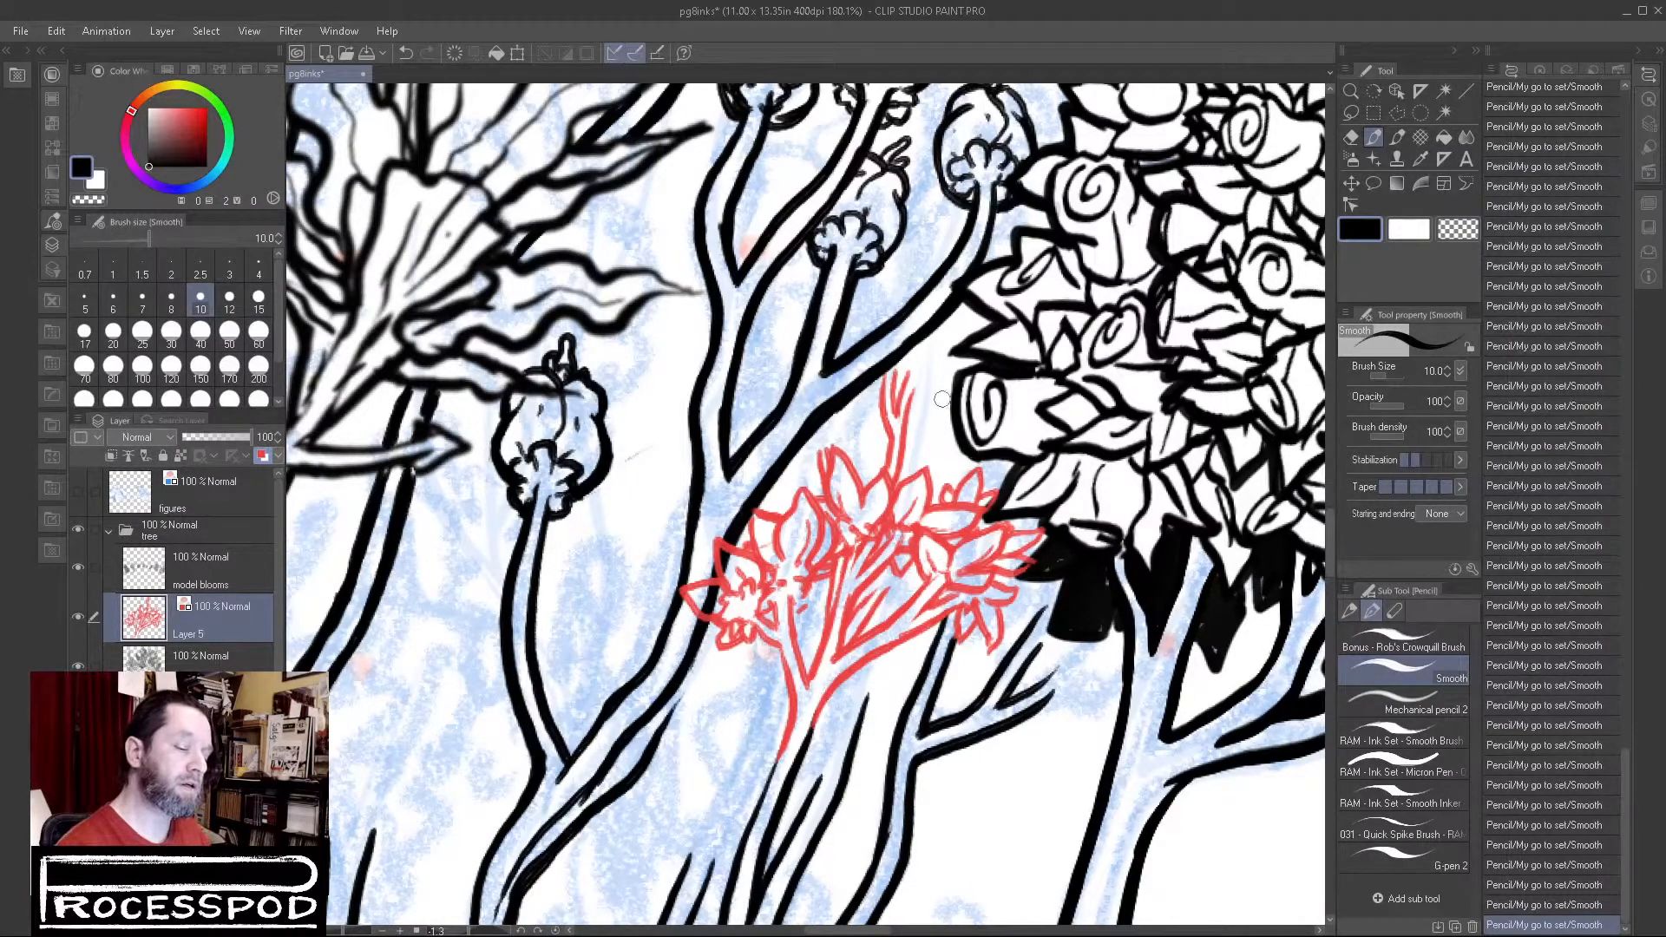
{"action": "mouse_move", "coordinate": [871, 588]}
{"action": "left_mouse_down"}
{"action": "mouse_move", "coordinate": [924, 590]}
{"action": "mouse_move", "coordinate": [824, 592]}
{"action": "mouse_move", "coordinate": [825, 613]}
{"action": "left_mouse_up"}
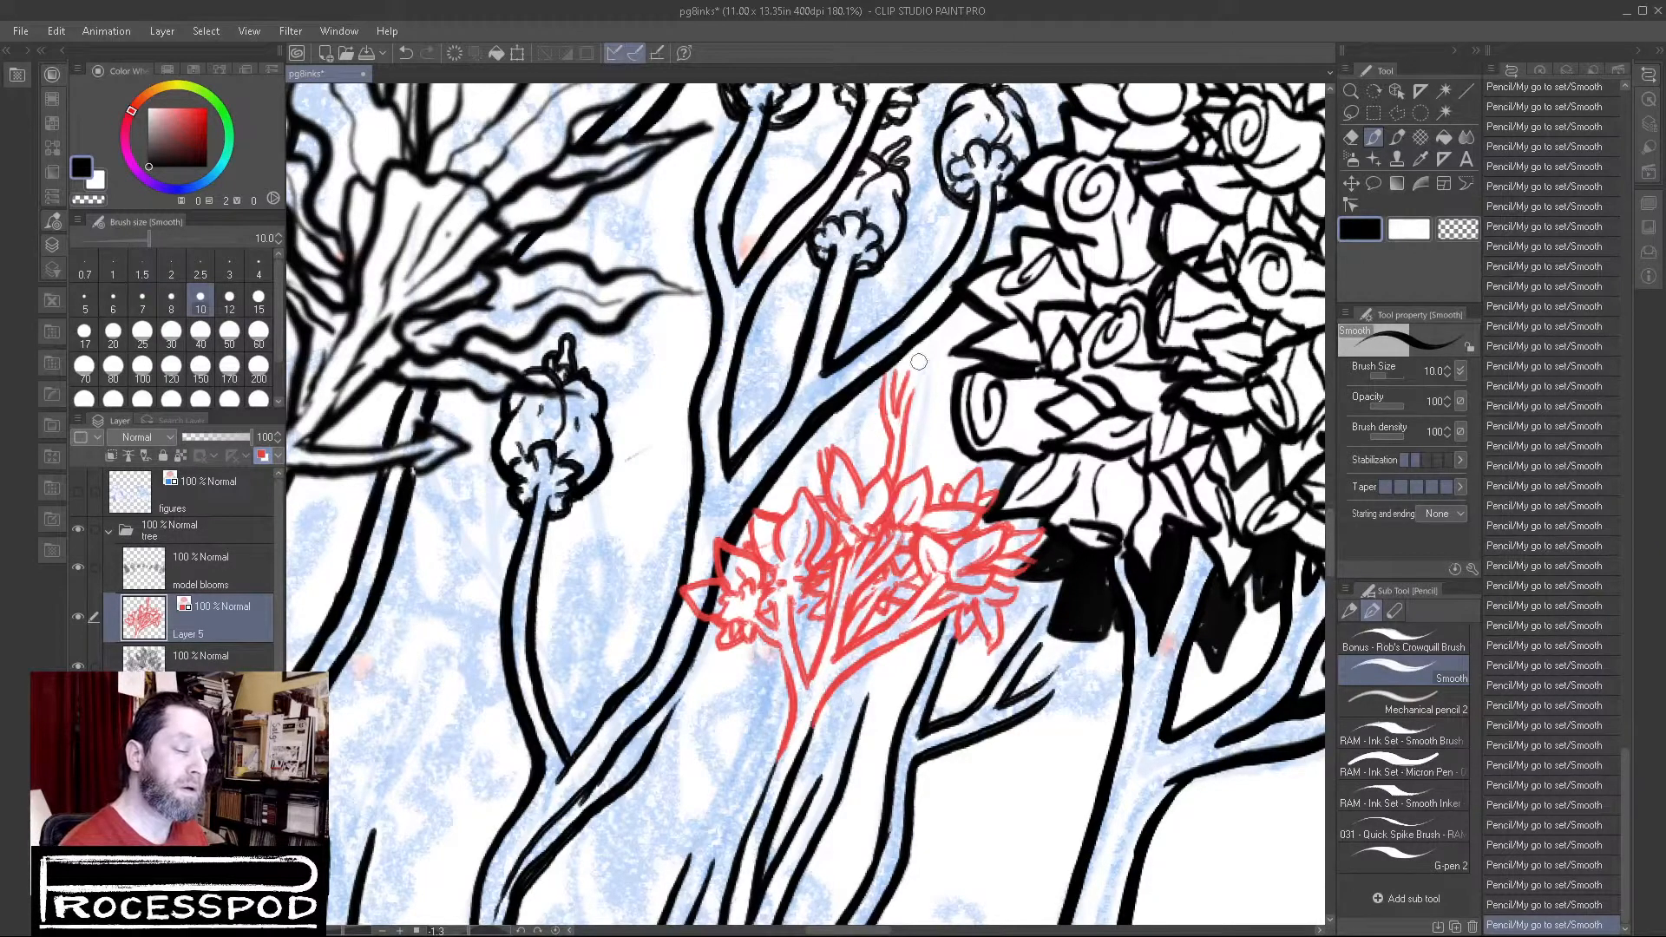
Step: Sketch a small pointed-petal bloom atop the tall stalk and connect it with a forked stem
{"action": "mouse_move", "coordinate": [907, 360]}
{"action": "left_mouse_down"}
{"action": "mouse_move", "coordinate": [924, 347]}
{"action": "mouse_move", "coordinate": [907, 401]}
{"action": "mouse_move", "coordinate": [937, 342]}
{"action": "mouse_move", "coordinate": [894, 257]}
{"action": "mouse_move", "coordinate": [894, 312]}
{"action": "mouse_move", "coordinate": [850, 302]}
{"action": "mouse_move", "coordinate": [873, 328]}
{"action": "mouse_move", "coordinate": [897, 321]}
{"action": "left_mouse_up"}
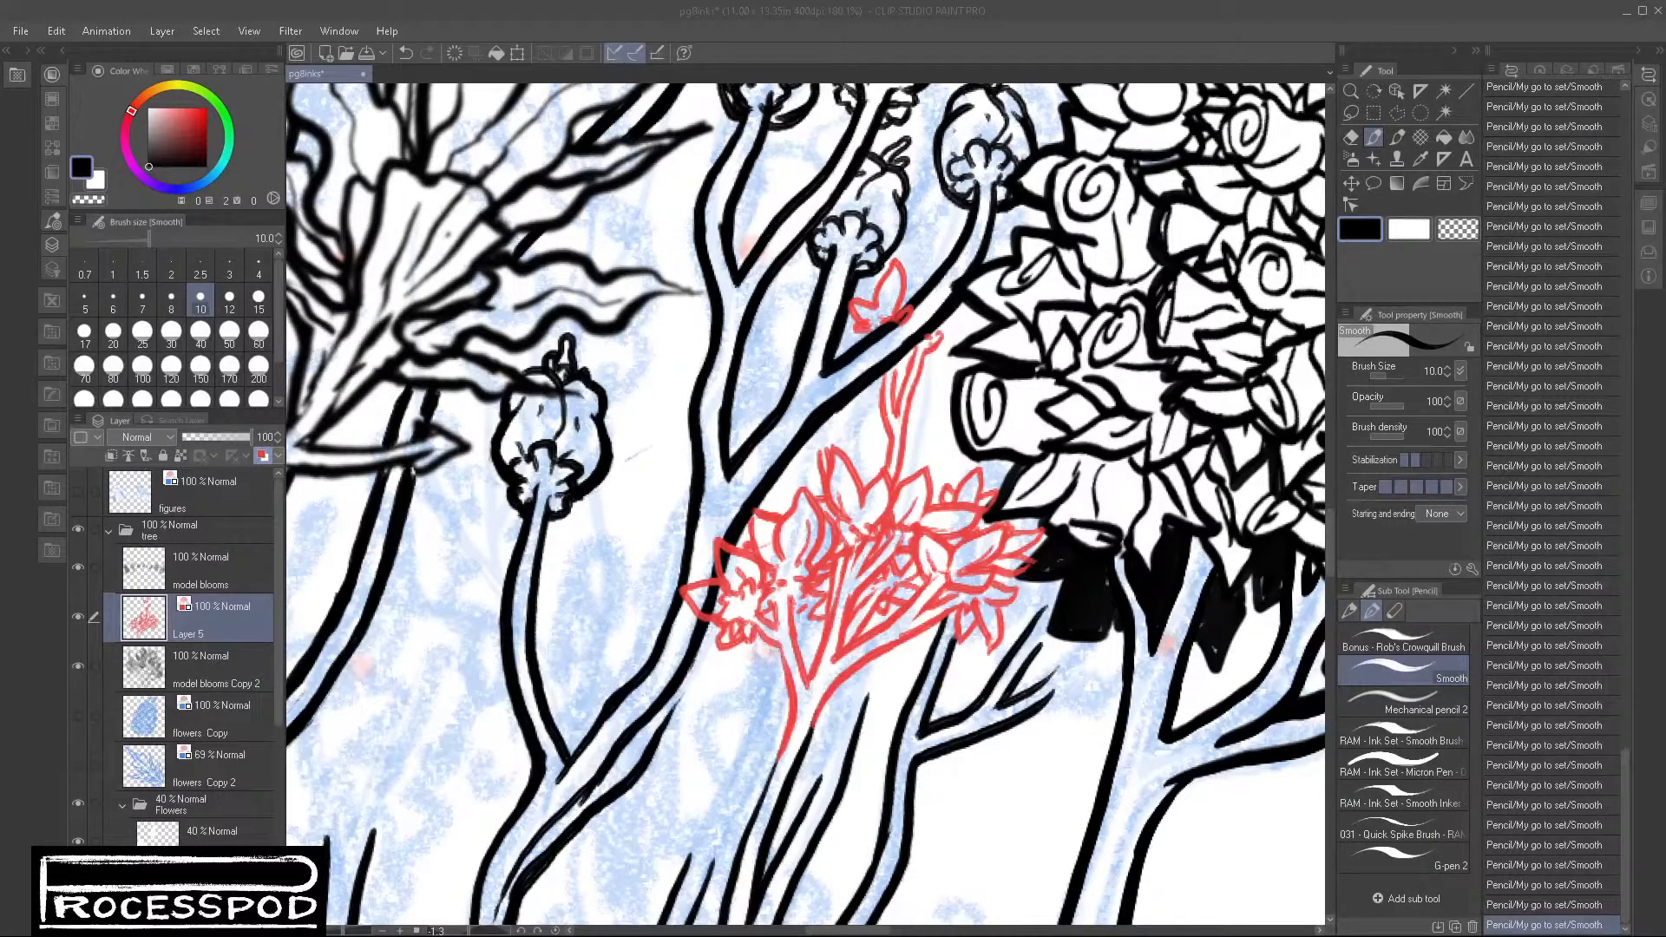
{"action": "left_click", "coordinate": [1359, 35]}
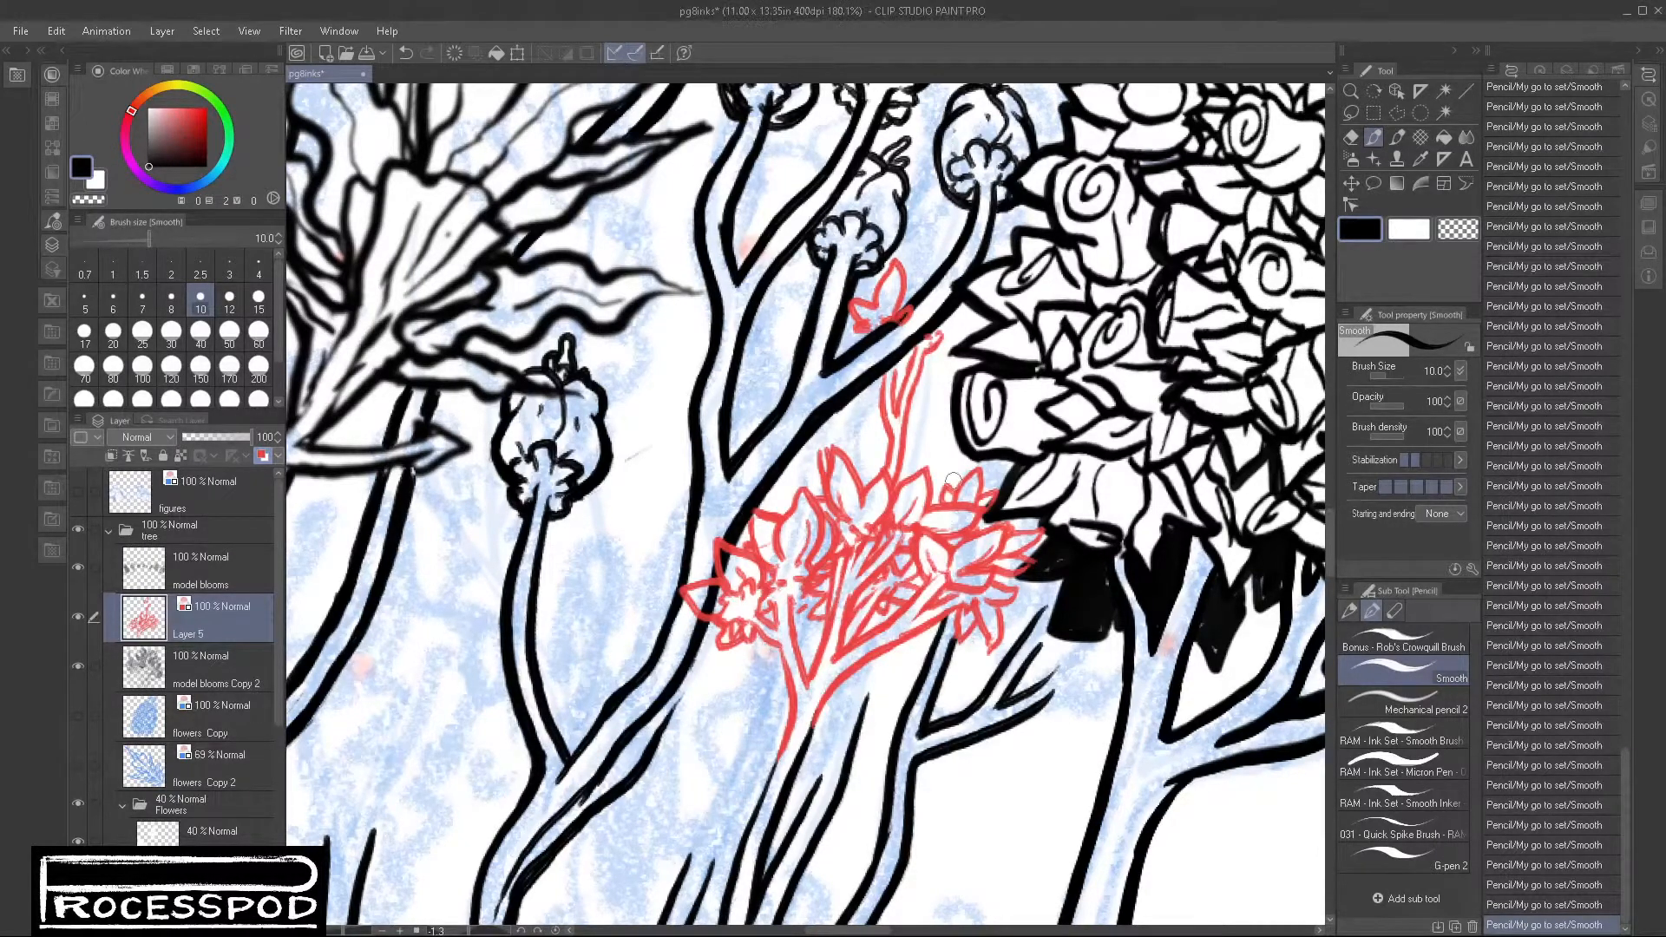
{"action": "mouse_move", "coordinate": [874, 332]}
{"action": "left_mouse_down"}
{"action": "mouse_move", "coordinate": [881, 352]}
{"action": "mouse_move", "coordinate": [878, 324]}
{"action": "mouse_move", "coordinate": [835, 342]}
{"action": "mouse_move", "coordinate": [902, 323]}
{"action": "mouse_move", "coordinate": [879, 365]}
{"action": "mouse_move", "coordinate": [907, 349]}
{"action": "left_mouse_up"}
{"action": "left_click", "coordinate": [1454, 230]}
{"action": "left_click", "coordinate": [1360, 229]}
{"action": "left_click_drag", "start_coordinate": [879, 366], "coordinate": [884, 389]}
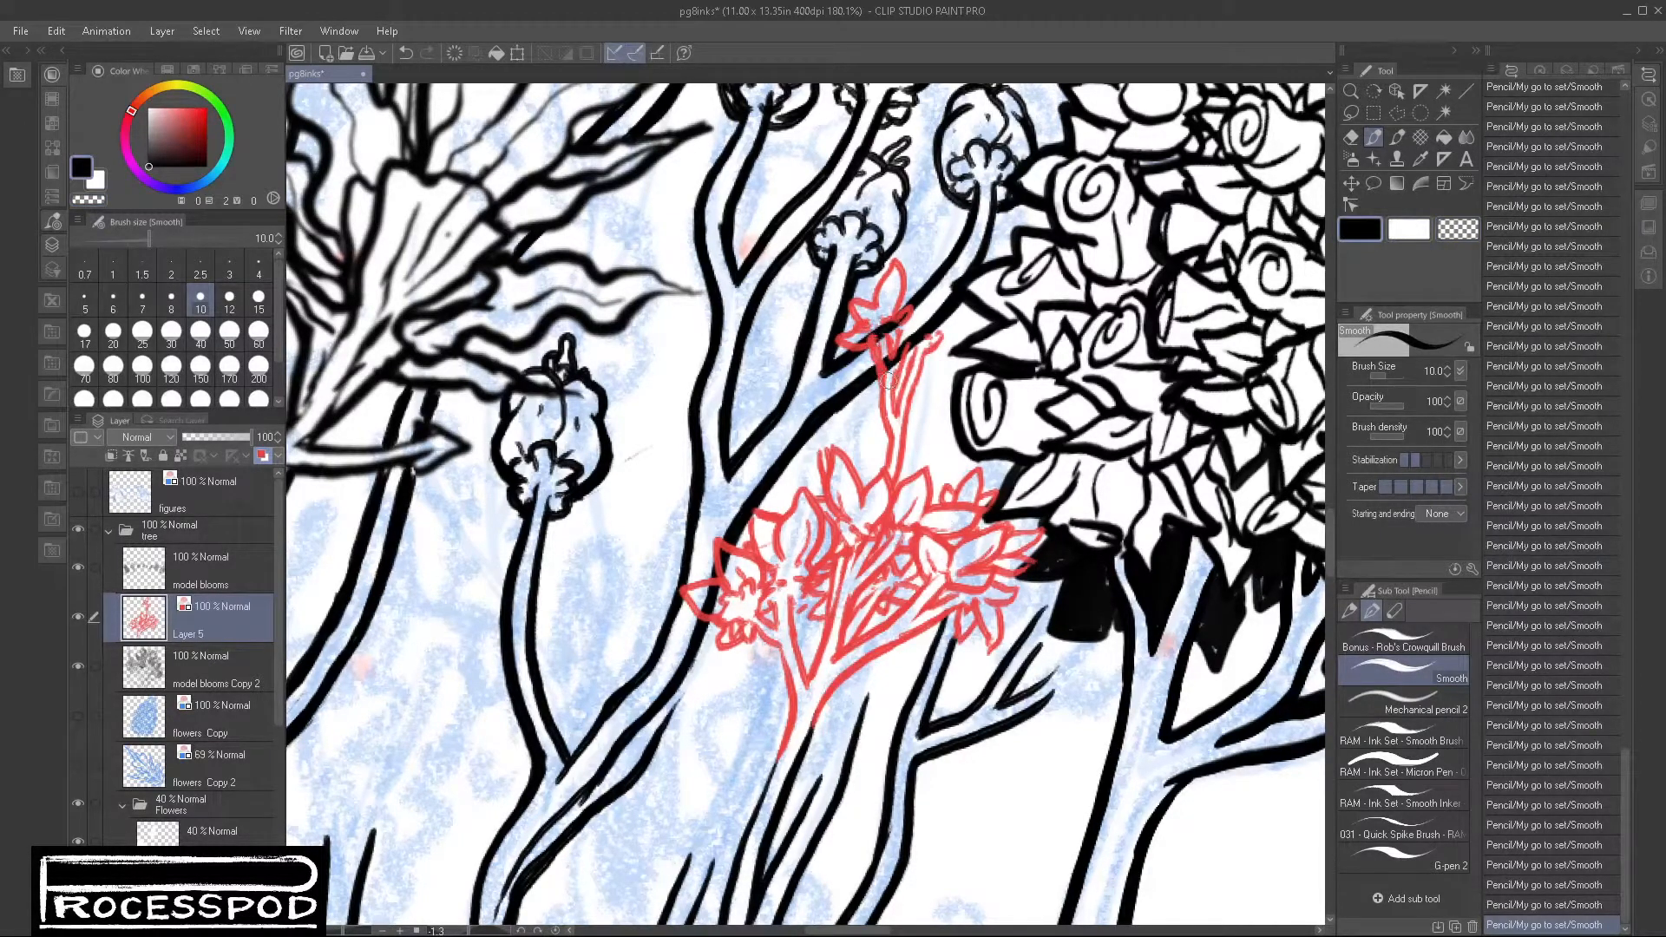
Step: Widen the stalk bloom with side petals, clean its overlaps using transparent color, and sketch neighboring petals toward the rose bloom
{"action": "mouse_move", "coordinate": [903, 308]}
{"action": "left_mouse_down"}
{"action": "mouse_move", "coordinate": [924, 318]}
{"action": "mouse_move", "coordinate": [896, 330]}
{"action": "mouse_move", "coordinate": [838, 286]}
{"action": "mouse_move", "coordinate": [860, 325]}
{"action": "left_mouse_up"}
{"action": "key", "text": "c"}
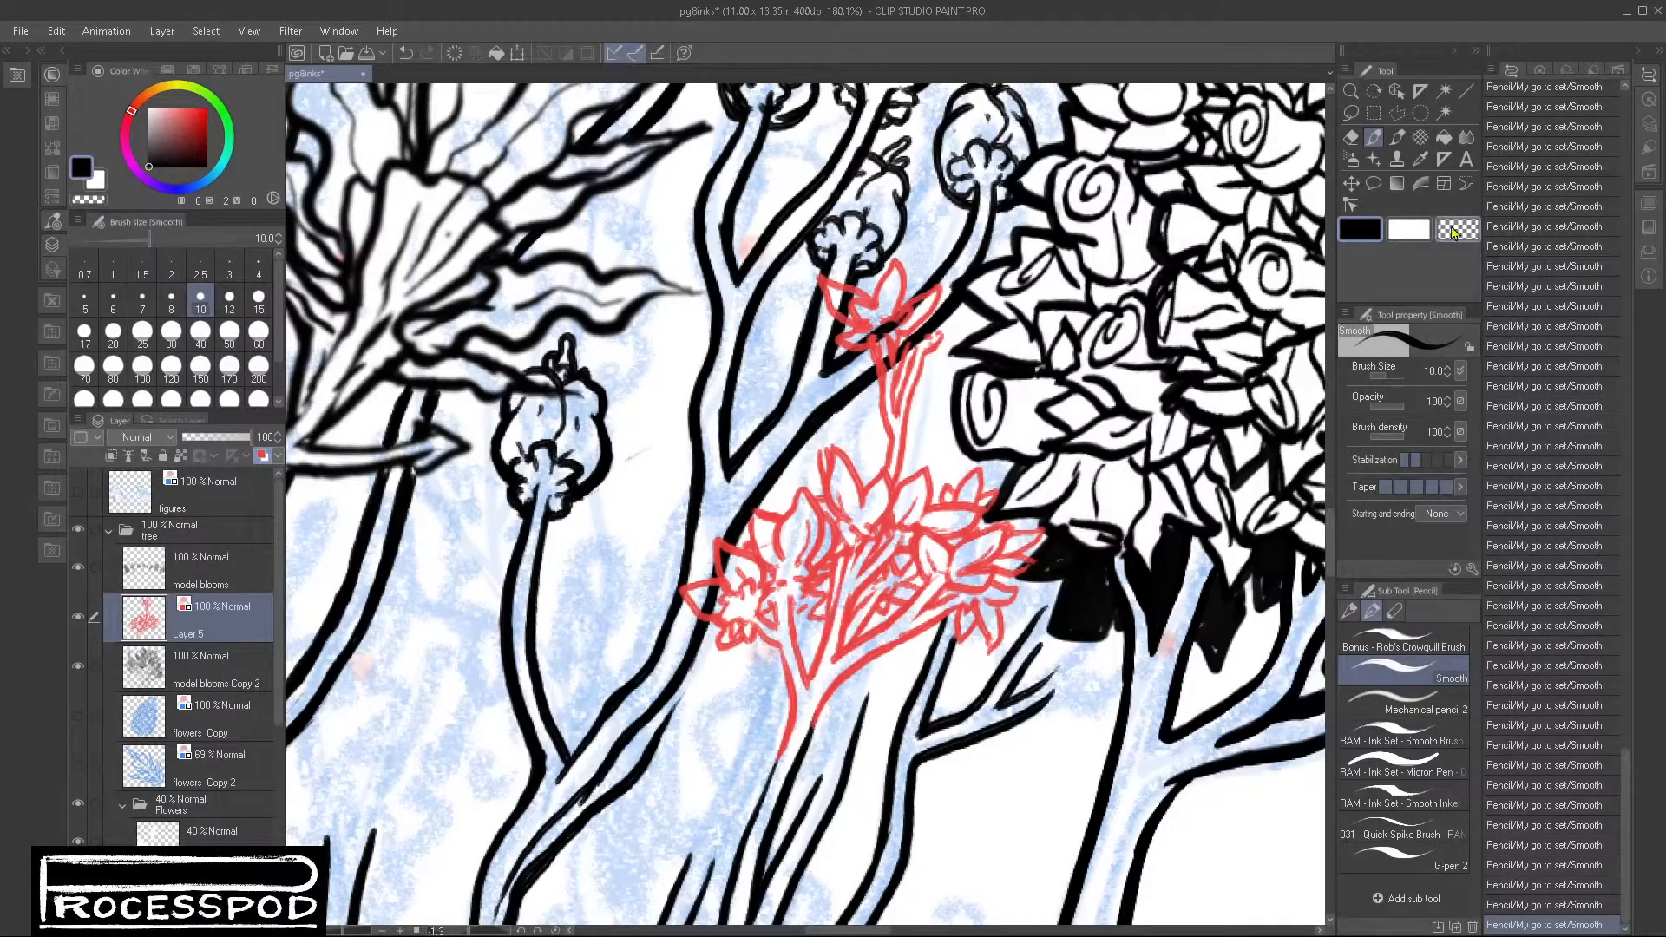
{"action": "mouse_move", "coordinate": [852, 303]}
{"action": "left_mouse_down"}
{"action": "mouse_move", "coordinate": [890, 323]}
{"action": "mouse_move", "coordinate": [866, 345]}
{"action": "mouse_move", "coordinate": [997, 280]}
{"action": "mouse_move", "coordinate": [946, 332]}
{"action": "mouse_move", "coordinate": [1000, 328]}
{"action": "mouse_move", "coordinate": [930, 357]}
{"action": "left_mouse_up"}
{"action": "left_click", "coordinate": [1360, 229]}
{"action": "mouse_move", "coordinate": [907, 297]}
{"action": "left_mouse_down"}
{"action": "mouse_move", "coordinate": [920, 266]}
{"action": "mouse_move", "coordinate": [927, 286]}
{"action": "mouse_move", "coordinate": [970, 241]}
{"action": "mouse_move", "coordinate": [957, 274]}
{"action": "mouse_move", "coordinate": [864, 243]}
{"action": "mouse_move", "coordinate": [875, 287]}
{"action": "left_mouse_up"}
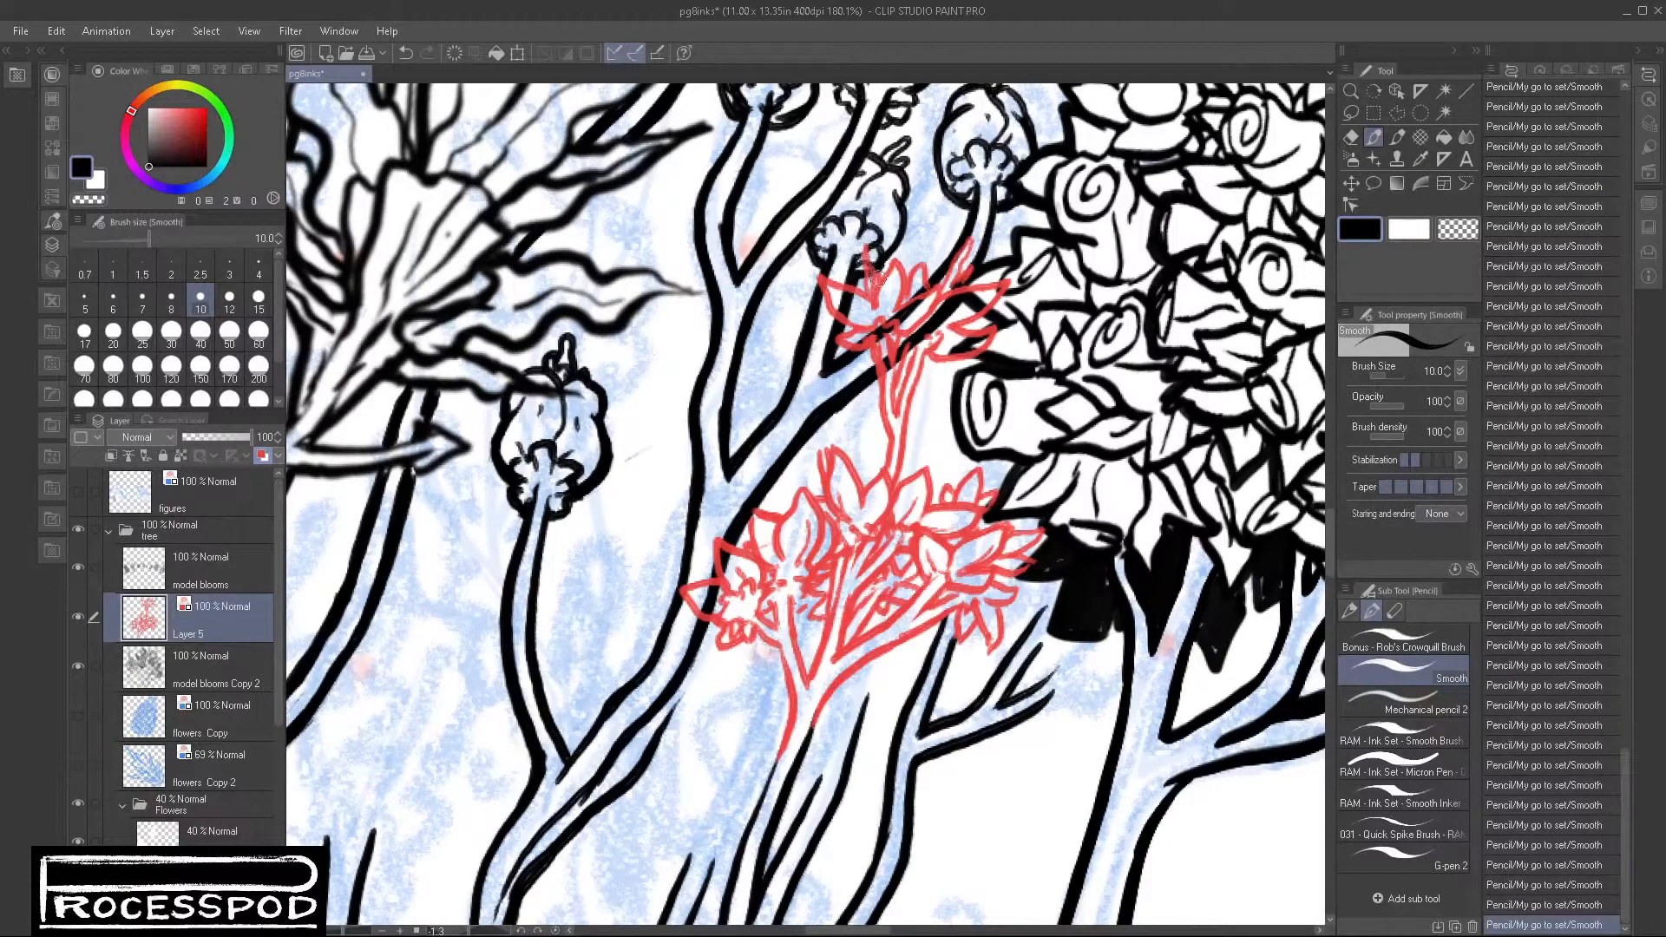
Step: Sketch spiky petal tips and thin filaments rising behind the blooms of the lower red cluster
{"action": "mouse_move", "coordinate": [933, 485]}
{"action": "left_mouse_down"}
{"action": "mouse_move", "coordinate": [961, 447]}
{"action": "mouse_move", "coordinate": [932, 497]}
{"action": "mouse_move", "coordinate": [1005, 482]}
{"action": "mouse_move", "coordinate": [985, 486]}
{"action": "mouse_move", "coordinate": [1014, 460]}
{"action": "mouse_move", "coordinate": [984, 493]}
{"action": "mouse_move", "coordinate": [1049, 507]}
{"action": "mouse_move", "coordinate": [1012, 535]}
{"action": "left_mouse_up"}
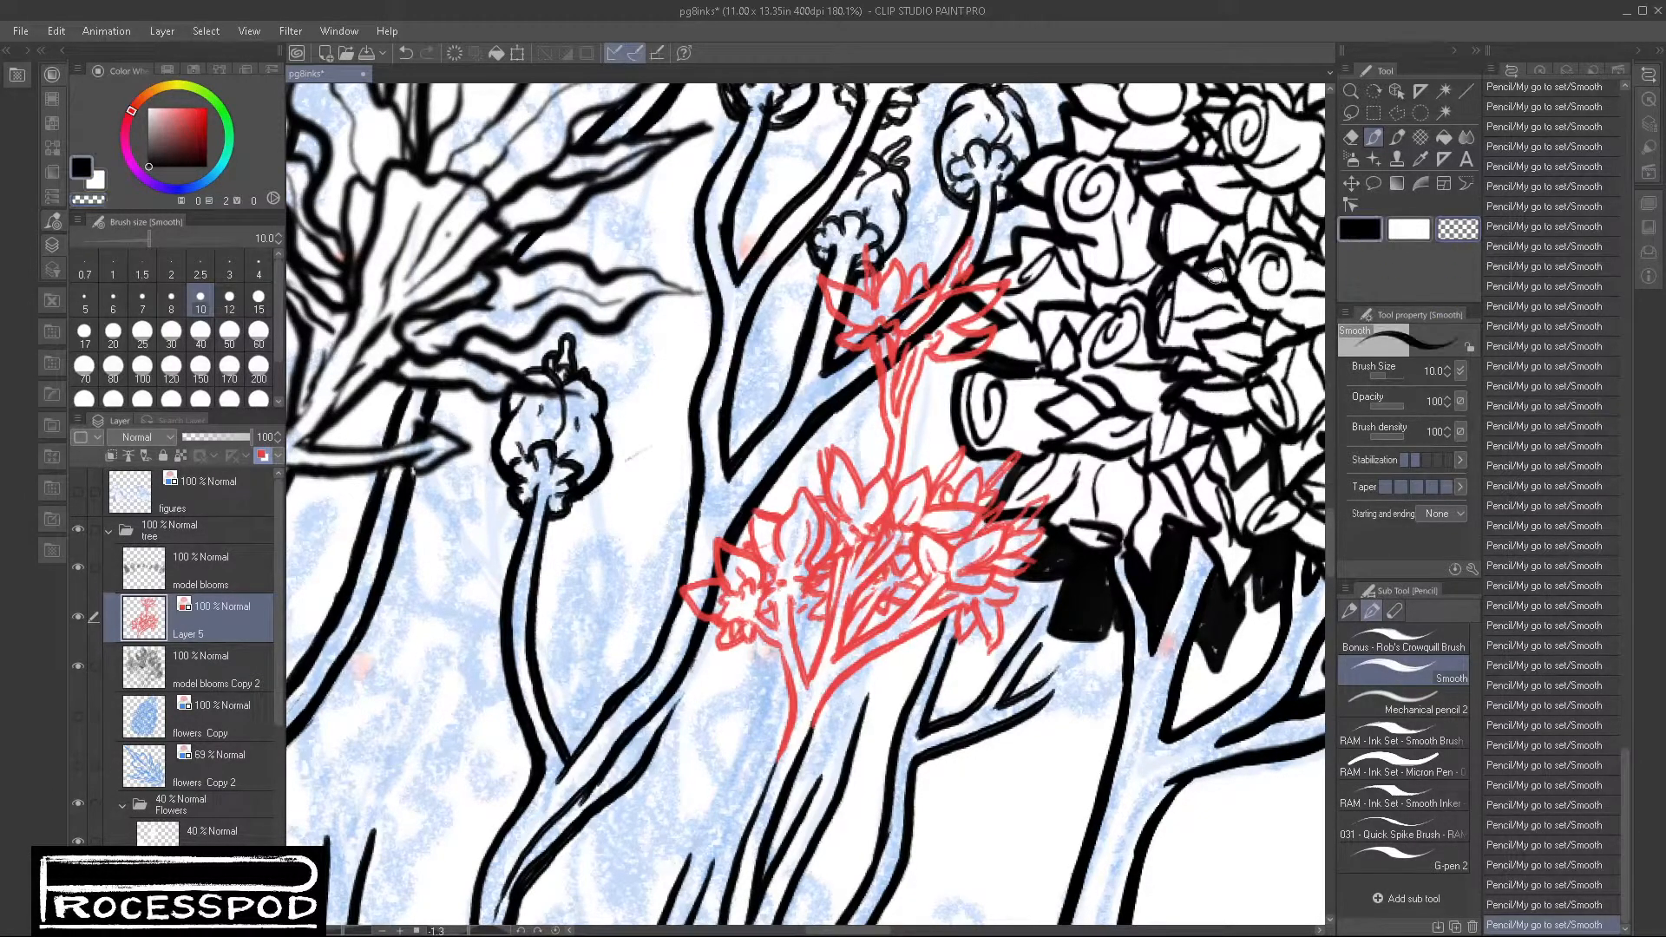
{"action": "mouse_move", "coordinate": [858, 470]}
{"action": "left_mouse_down"}
{"action": "mouse_move", "coordinate": [867, 423]}
{"action": "mouse_move", "coordinate": [866, 477]}
{"action": "left_mouse_up"}
{"action": "mouse_move", "coordinate": [778, 519]}
{"action": "left_mouse_down"}
{"action": "mouse_move", "coordinate": [790, 457]}
{"action": "mouse_move", "coordinate": [797, 512]}
{"action": "mouse_move", "coordinate": [705, 560]}
{"action": "mouse_move", "coordinate": [697, 513]}
{"action": "mouse_move", "coordinate": [716, 546]}
{"action": "left_mouse_up"}
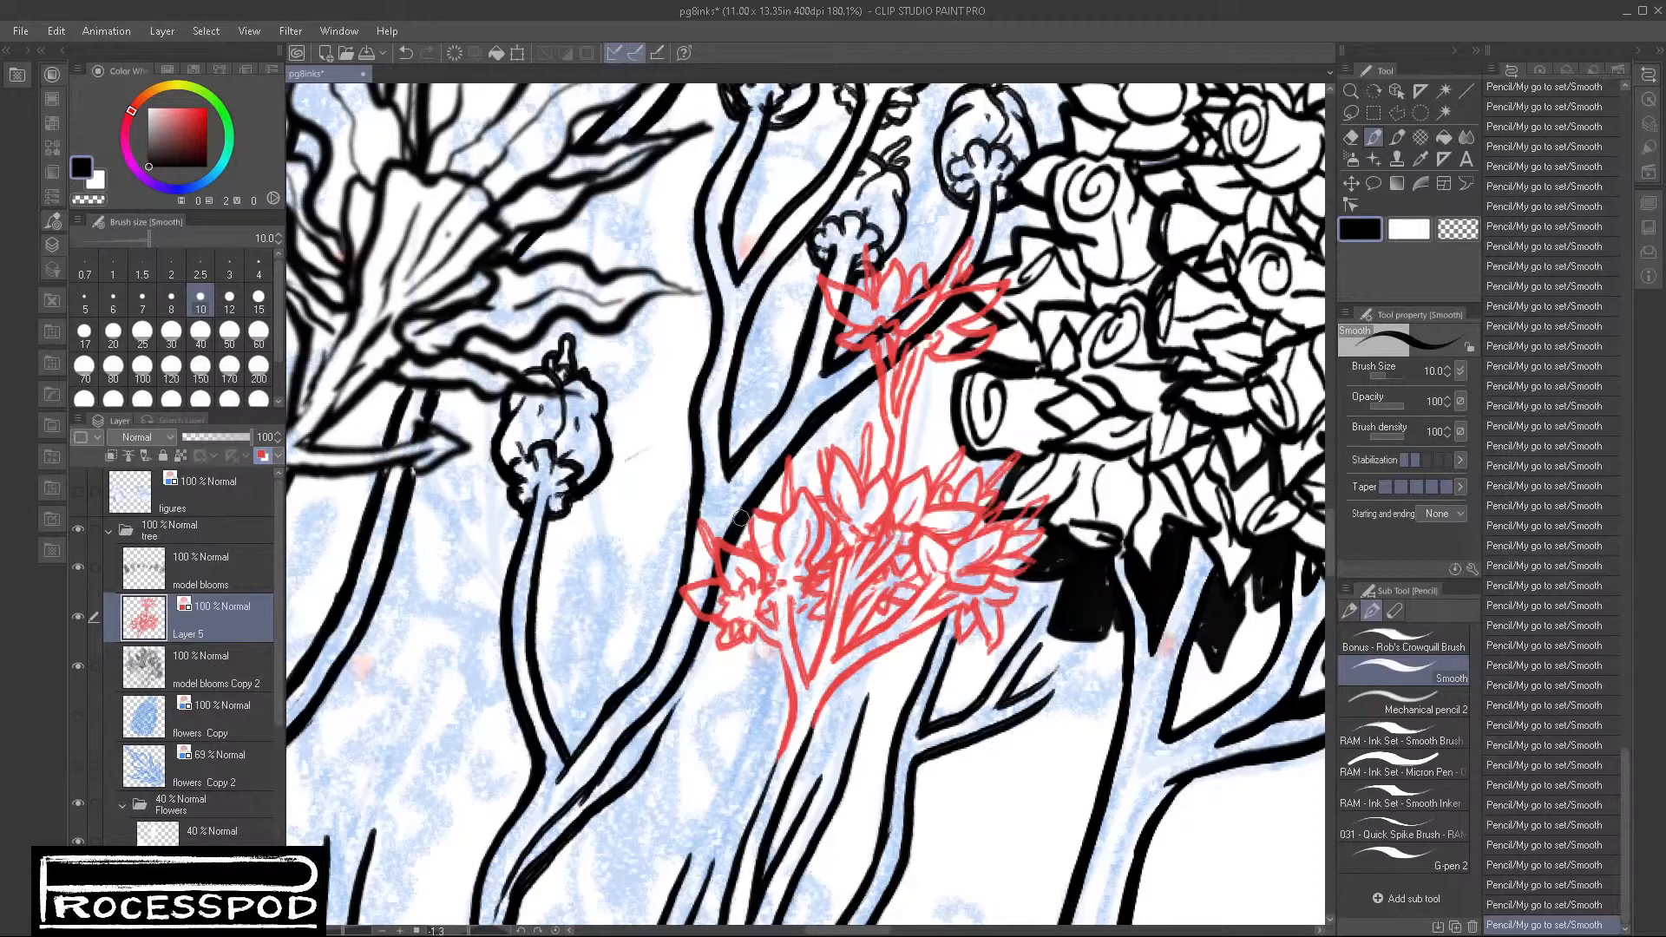
{"action": "left_click_drag", "start_coordinate": [909, 475], "coordinate": [919, 457]}
{"action": "left_click_drag", "start_coordinate": [919, 456], "coordinate": [914, 469]}
Step: Sketch another pointed-petal bloom above the stalk bloom, reworking stray strokes and detailing the centers of both blooms
{"action": "mouse_move", "coordinate": [922, 266]}
{"action": "left_mouse_down"}
{"action": "mouse_move", "coordinate": [934, 235]}
{"action": "mouse_move", "coordinate": [930, 262]}
{"action": "mouse_move", "coordinate": [909, 178]}
{"action": "mouse_move", "coordinate": [901, 193]}
{"action": "mouse_move", "coordinate": [938, 225]}
{"action": "mouse_move", "coordinate": [920, 235]}
{"action": "mouse_move", "coordinate": [942, 235]}
{"action": "mouse_move", "coordinate": [888, 206]}
{"action": "mouse_move", "coordinate": [872, 161]}
{"action": "mouse_move", "coordinate": [933, 208]}
{"action": "mouse_move", "coordinate": [925, 159]}
{"action": "mouse_move", "coordinate": [954, 120]}
{"action": "mouse_move", "coordinate": [946, 200]}
{"action": "mouse_move", "coordinate": [997, 184]}
{"action": "mouse_move", "coordinate": [942, 231]}
{"action": "left_mouse_up"}
{"action": "key", "text": "ctrl+z"}
{"action": "key", "text": "ctrl+z"}
{"action": "key", "text": "ctrl+z"}
{"action": "key", "text": "c"}
{"action": "mouse_move", "coordinate": [871, 182]}
{"action": "left_mouse_down"}
{"action": "mouse_move", "coordinate": [886, 214]}
{"action": "mouse_move", "coordinate": [876, 182]}
{"action": "left_mouse_up"}
{"action": "key", "text": "c"}
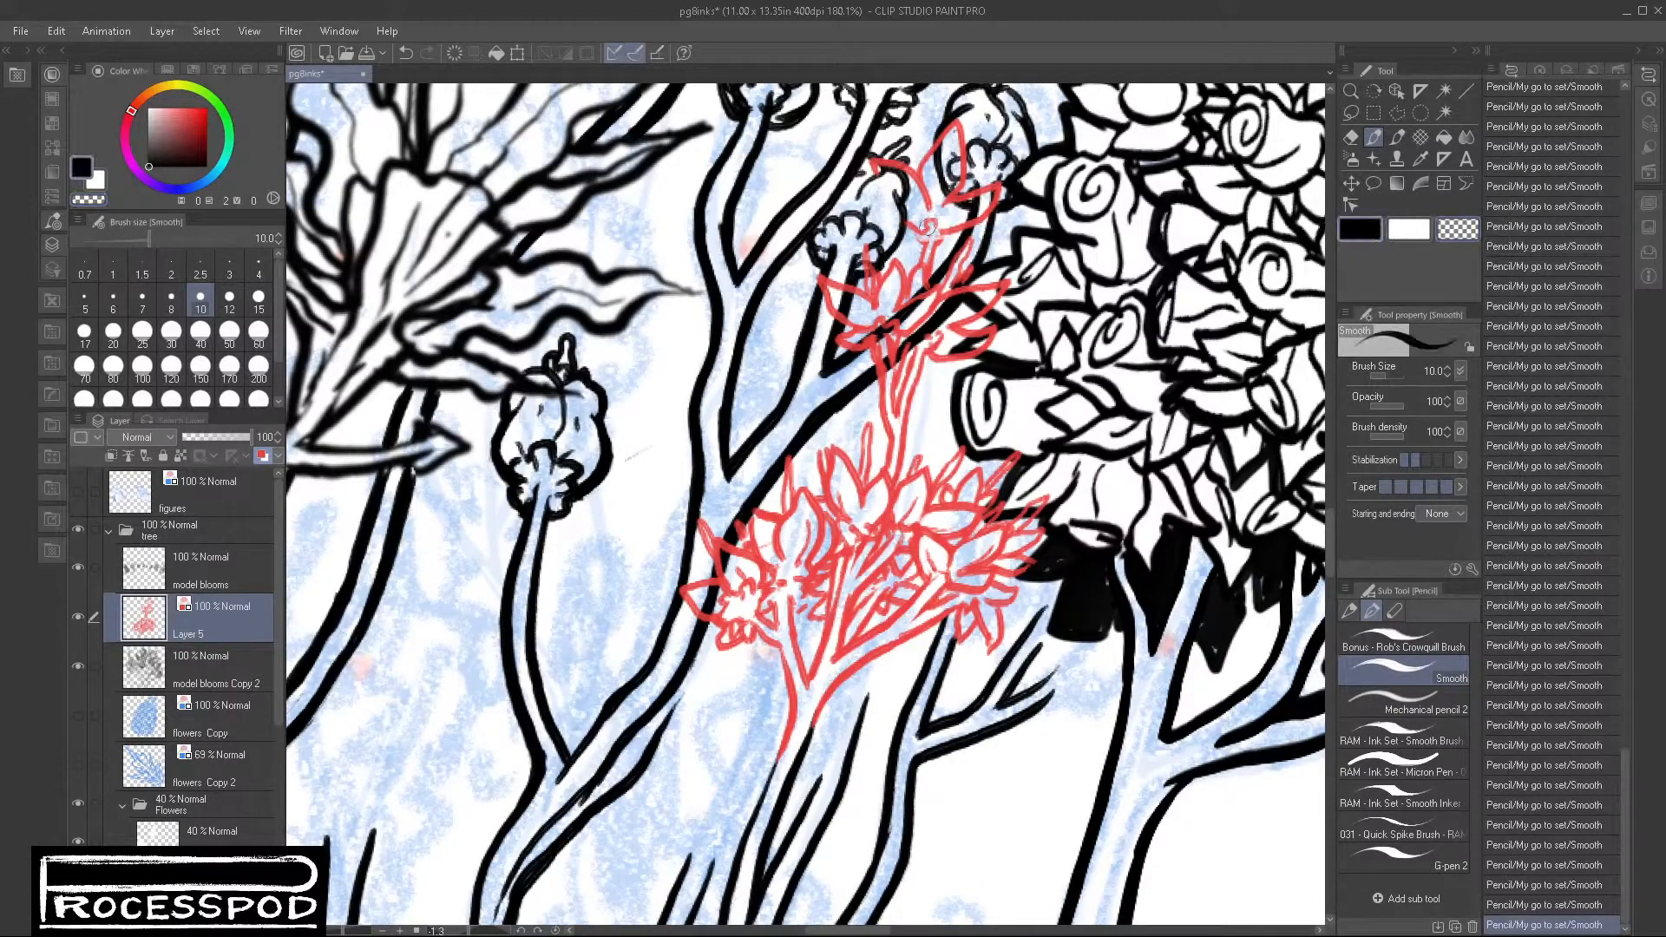
{"action": "mouse_move", "coordinate": [877, 171]}
{"action": "left_mouse_down"}
{"action": "mouse_move", "coordinate": [919, 210]}
{"action": "mouse_move", "coordinate": [887, 225]}
{"action": "mouse_move", "coordinate": [953, 251]}
{"action": "mouse_move", "coordinate": [951, 156]}
{"action": "mouse_move", "coordinate": [938, 195]}
{"action": "mouse_move", "coordinate": [966, 213]}
{"action": "left_mouse_up"}
{"action": "mouse_move", "coordinate": [844, 301]}
{"action": "left_mouse_down"}
{"action": "mouse_move", "coordinate": [876, 316]}
{"action": "mouse_move", "coordinate": [889, 287]}
{"action": "mouse_move", "coordinate": [902, 322]}
{"action": "mouse_move", "coordinate": [982, 313]}
{"action": "left_mouse_up"}
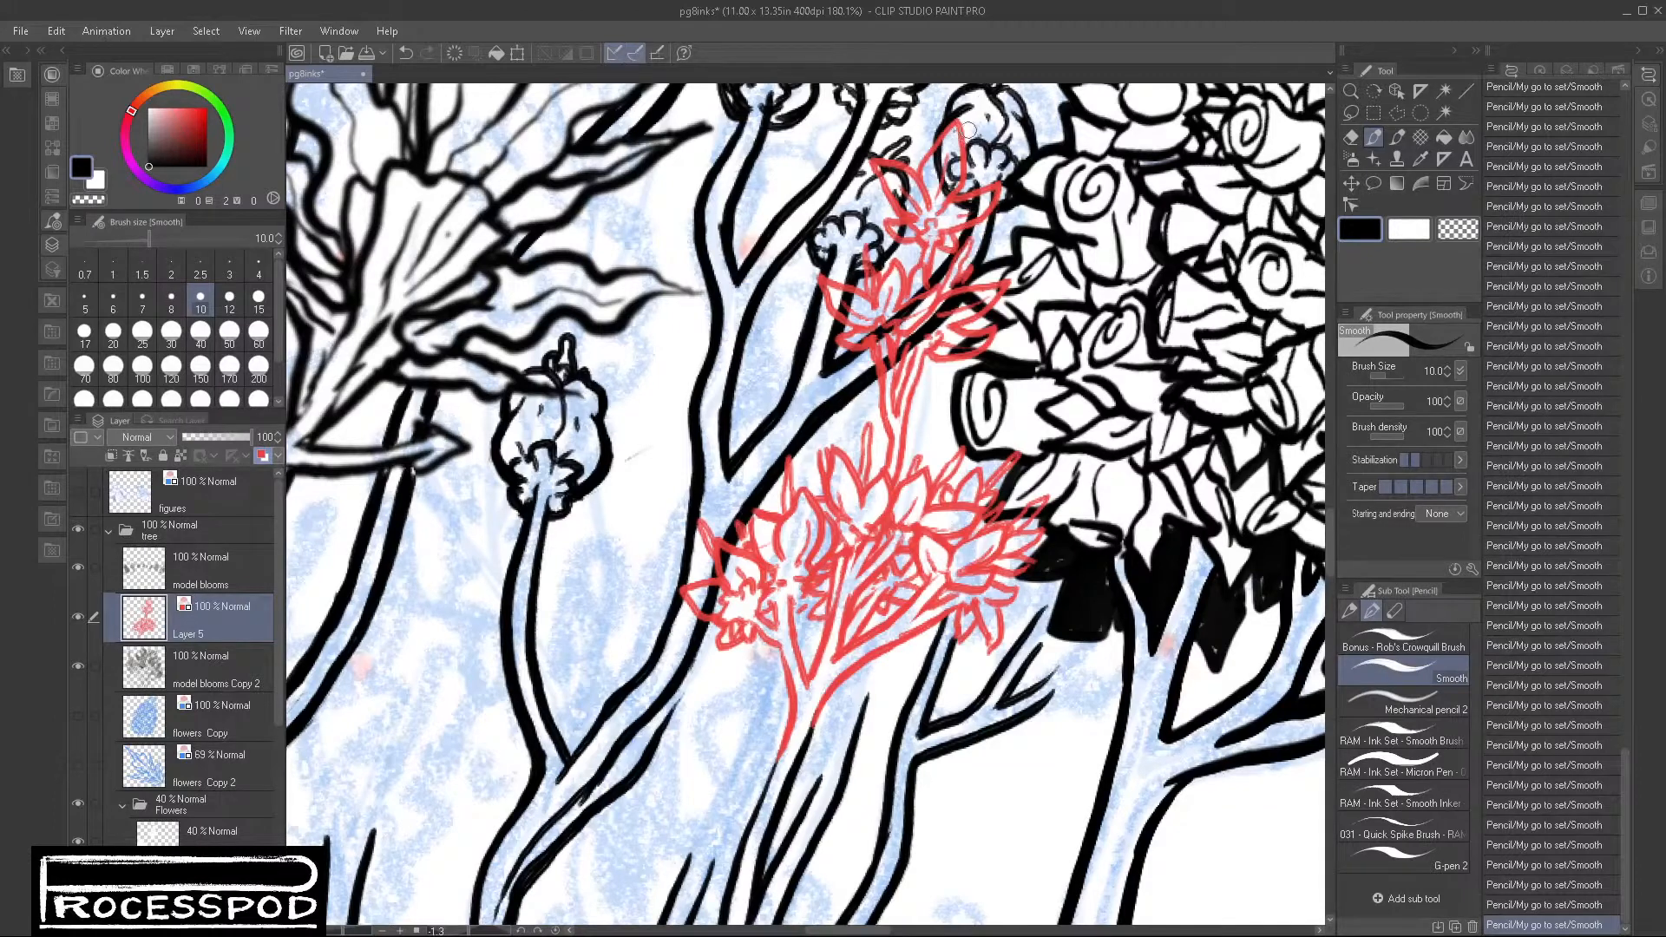
Step: Add thin spiky filaments rising from the topmost red bloom
{"action": "scroll", "coordinate": [941, 139], "scroll_direction": "up", "scroll_amount": 2}
{"action": "left_click_drag", "start_coordinate": [940, 198], "coordinate": [938, 179]}
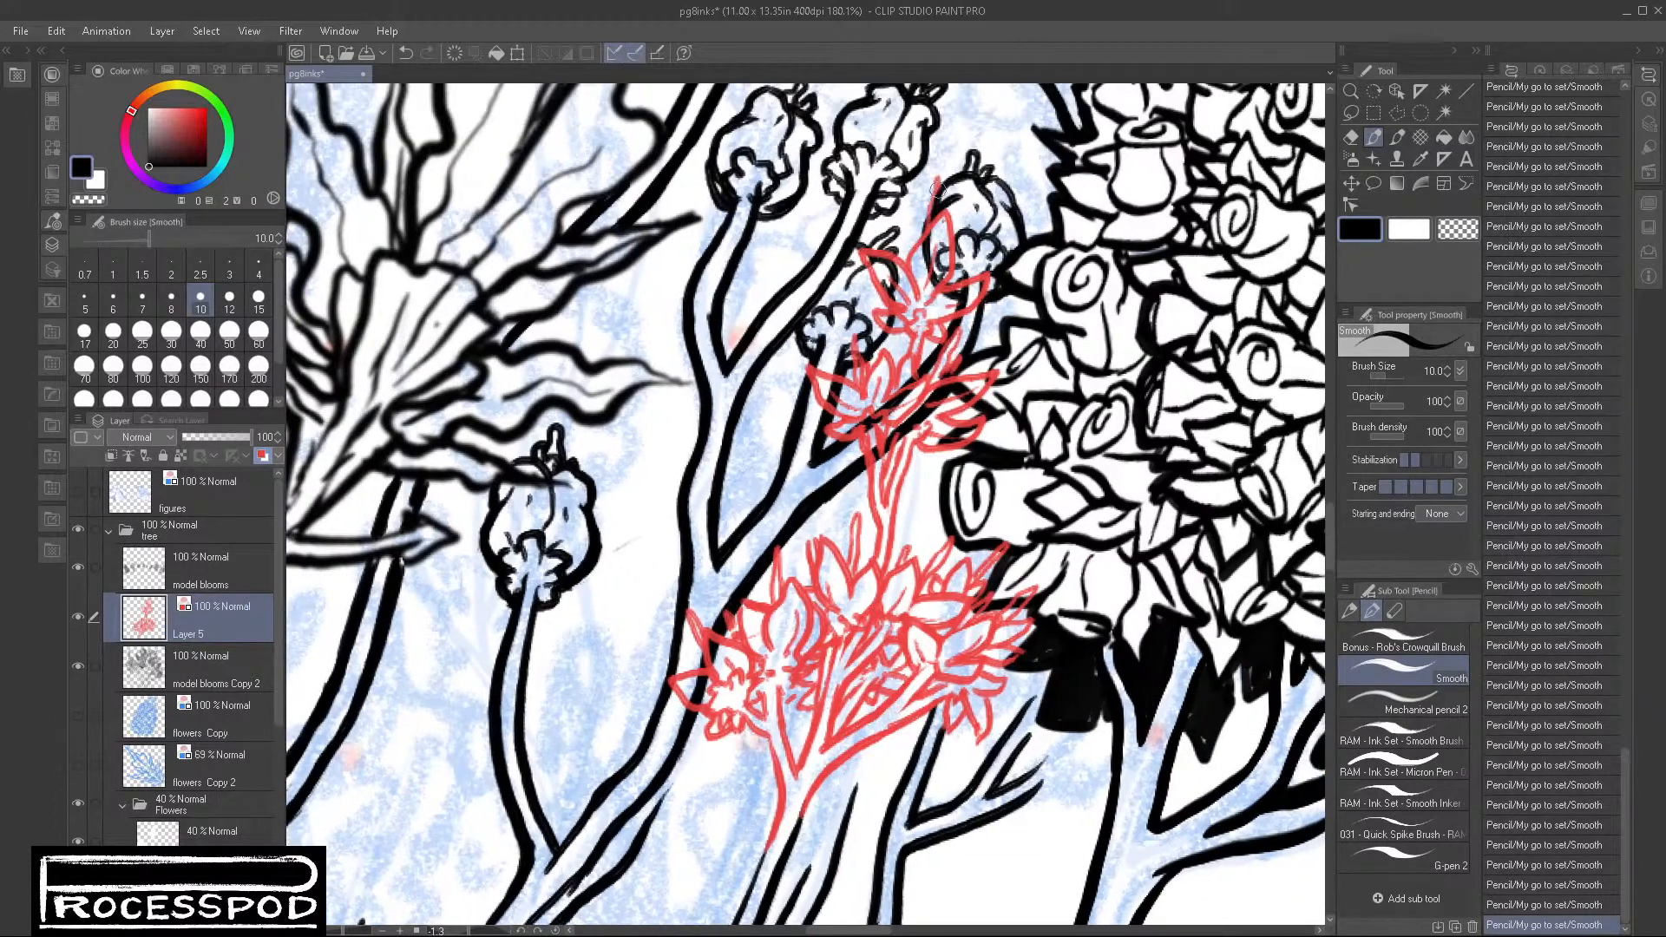
{"action": "left_click_drag", "start_coordinate": [917, 243], "coordinate": [912, 213]}
{"action": "left_click_drag", "start_coordinate": [943, 273], "coordinate": [952, 231]}
{"action": "scroll", "coordinate": [1099, 385], "scroll_direction": "down", "scroll_amount": 5}
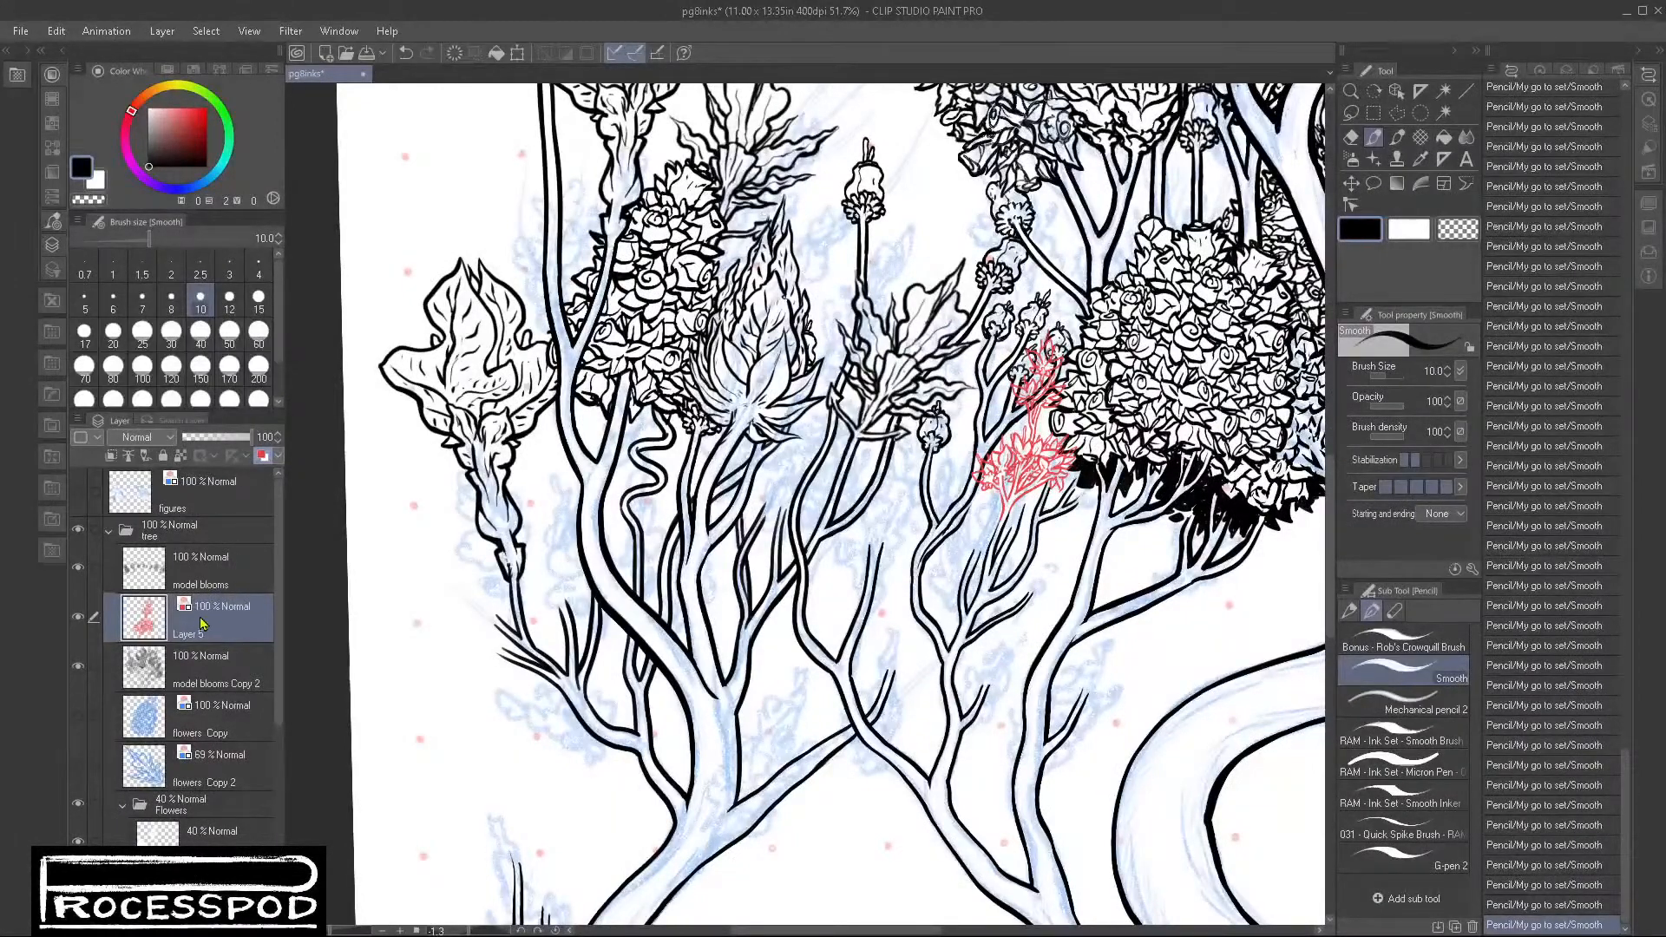
Step: Duplicate Layer 5, move the copy beneath the large model bloom in the page's upper corner, and turn off its layer color
{"action": "key", "text": "ctrl+j"}
{"action": "left_click", "coordinate": [1351, 183]}
{"action": "left_click_drag", "start_coordinate": [1121, 404], "coordinate": [1013, 782]}
{"action": "left_click_drag", "start_coordinate": [944, 855], "coordinate": [707, 233]}
{"action": "left_click_drag", "start_coordinate": [807, 205], "coordinate": [855, 606]}
{"action": "left_click_drag", "start_coordinate": [742, 604], "coordinate": [989, 555]}
{"action": "left_click_drag", "start_coordinate": [1182, 607], "coordinate": [814, 427]}
{"action": "left_click_drag", "start_coordinate": [595, 436], "coordinate": [1261, 701]}
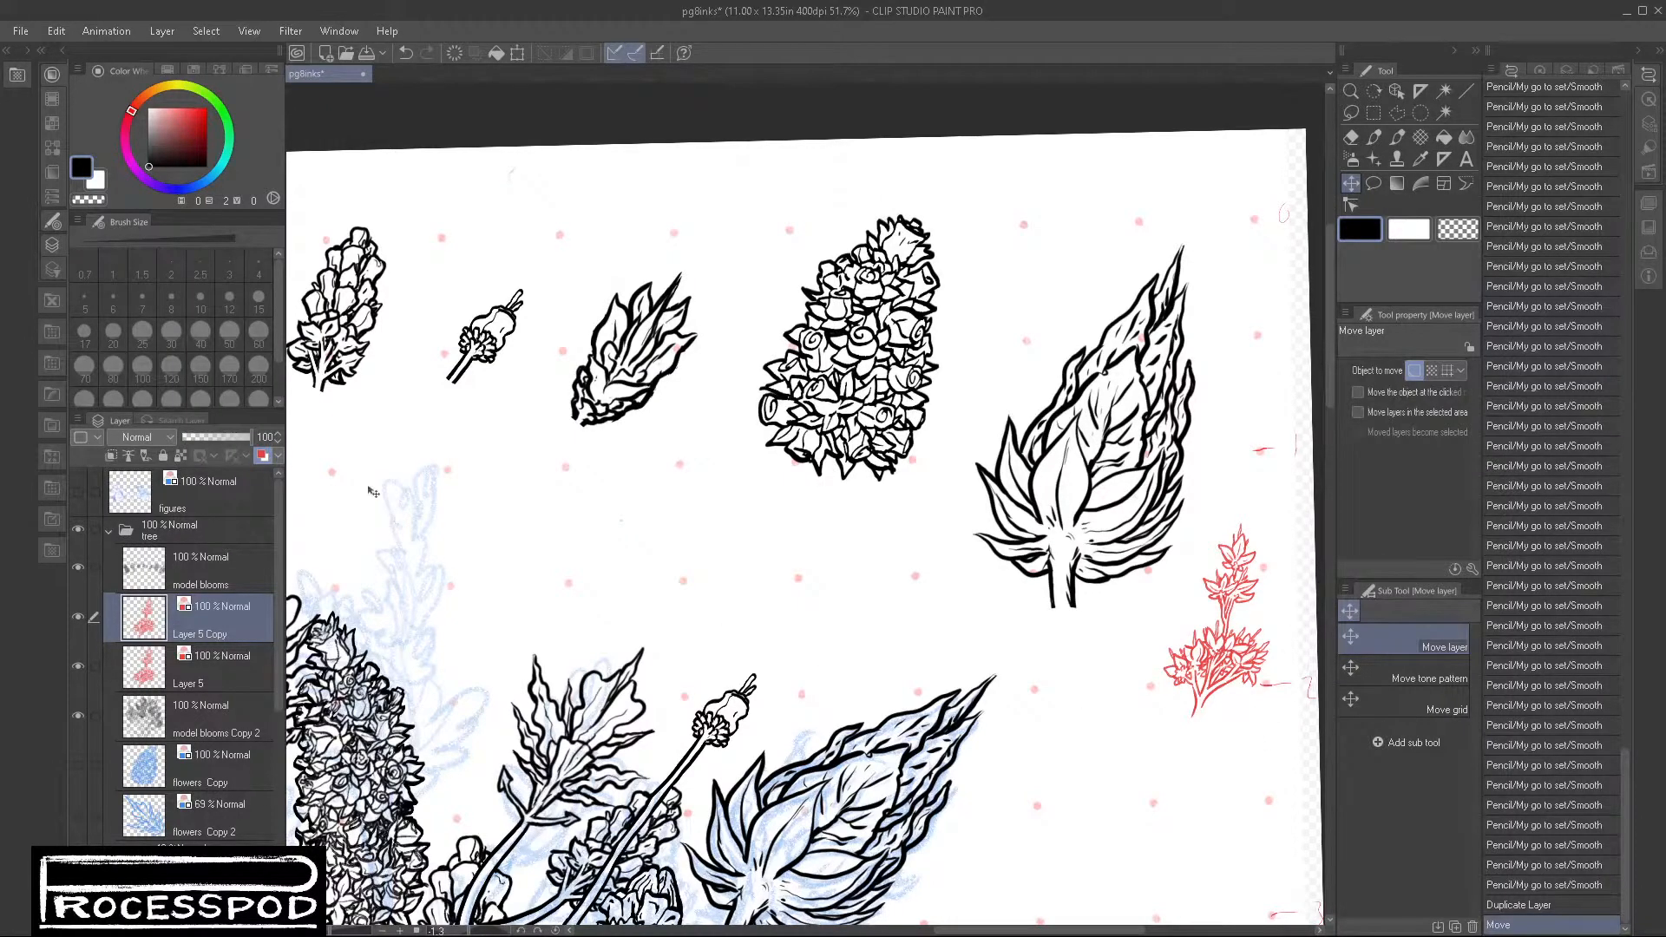
{"action": "left_click", "coordinate": [263, 454]}
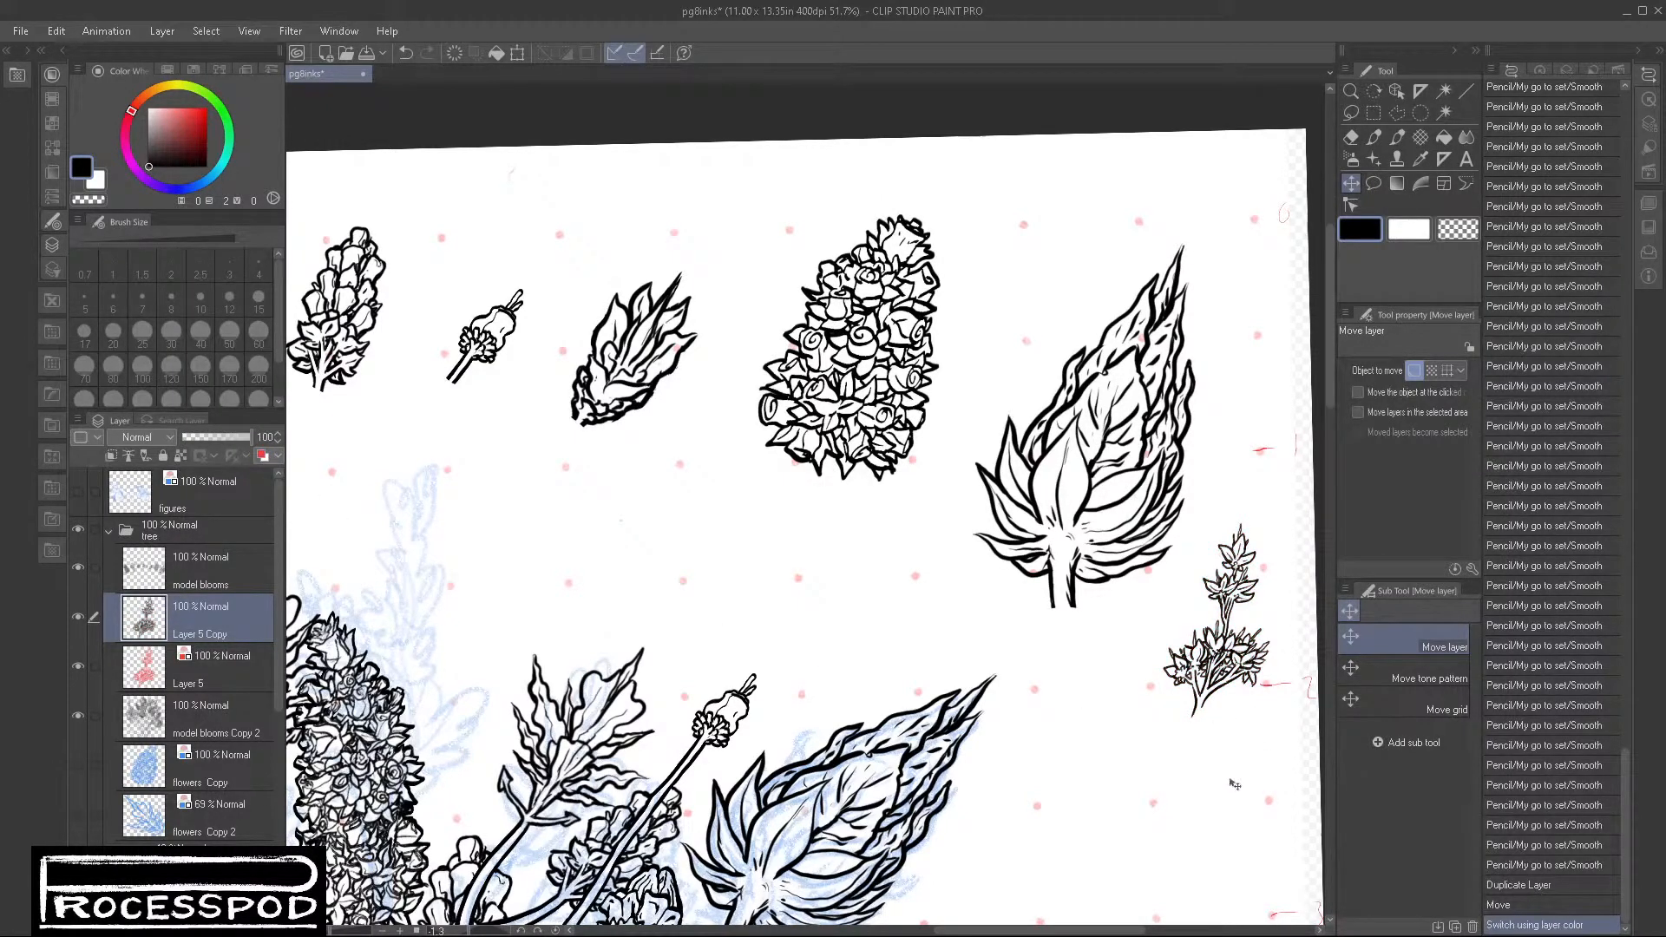
Step: Scale the copied flower cluster to 147% and rotate it 17.1 degrees below the large model bloom
{"action": "key", "text": "t"}
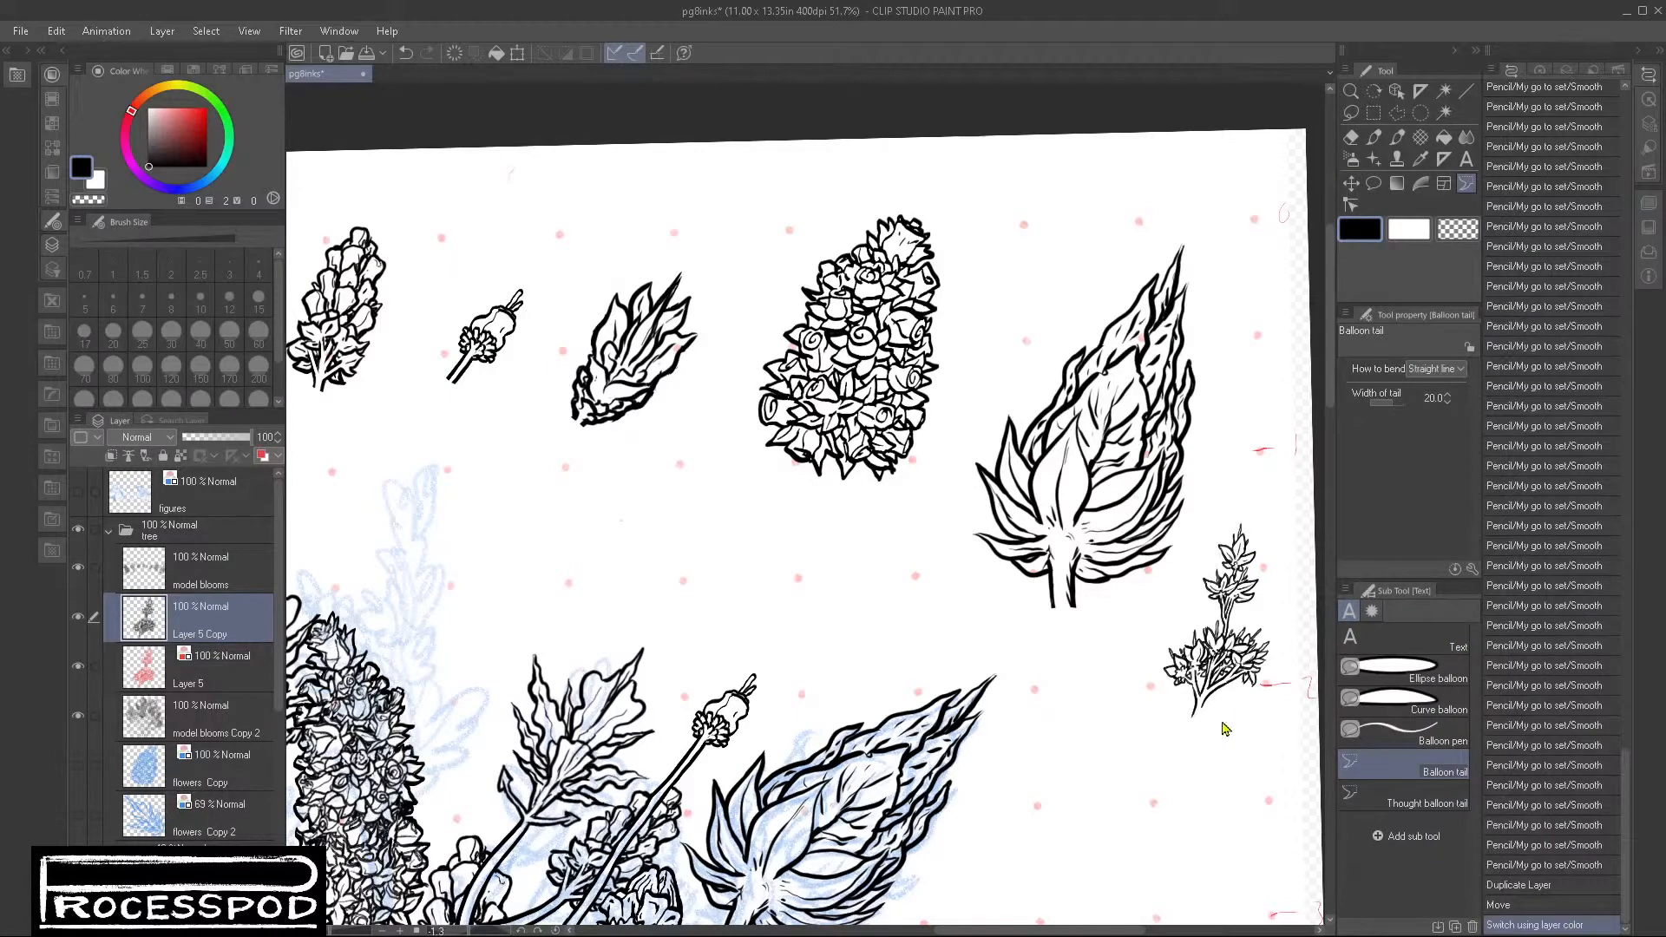
{"action": "key", "text": "ctrl+t"}
{"action": "left_click_drag", "start_coordinate": [1163, 718], "coordinate": [1140, 764]}
{"action": "left_click_drag", "start_coordinate": [1239, 855], "coordinate": [1064, 758]}
{"action": "left_click_drag", "start_coordinate": [1080, 611], "coordinate": [1027, 703]}
{"action": "left_click_drag", "start_coordinate": [1146, 640], "coordinate": [1197, 699]}
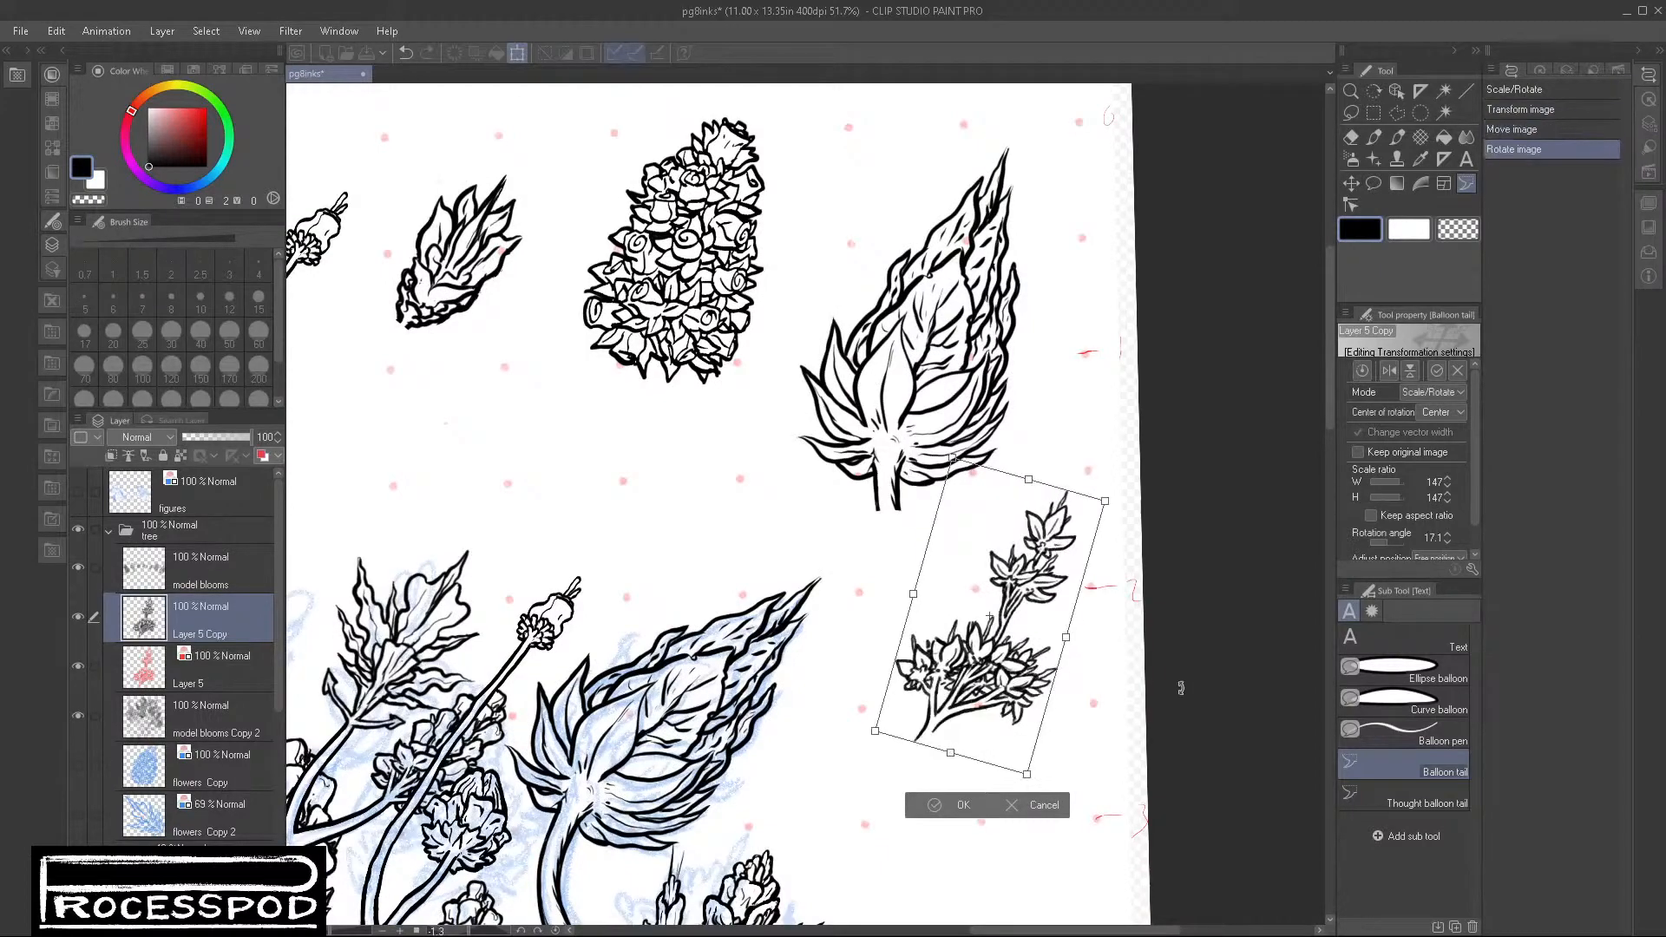
{"action": "key", "text": "Return"}
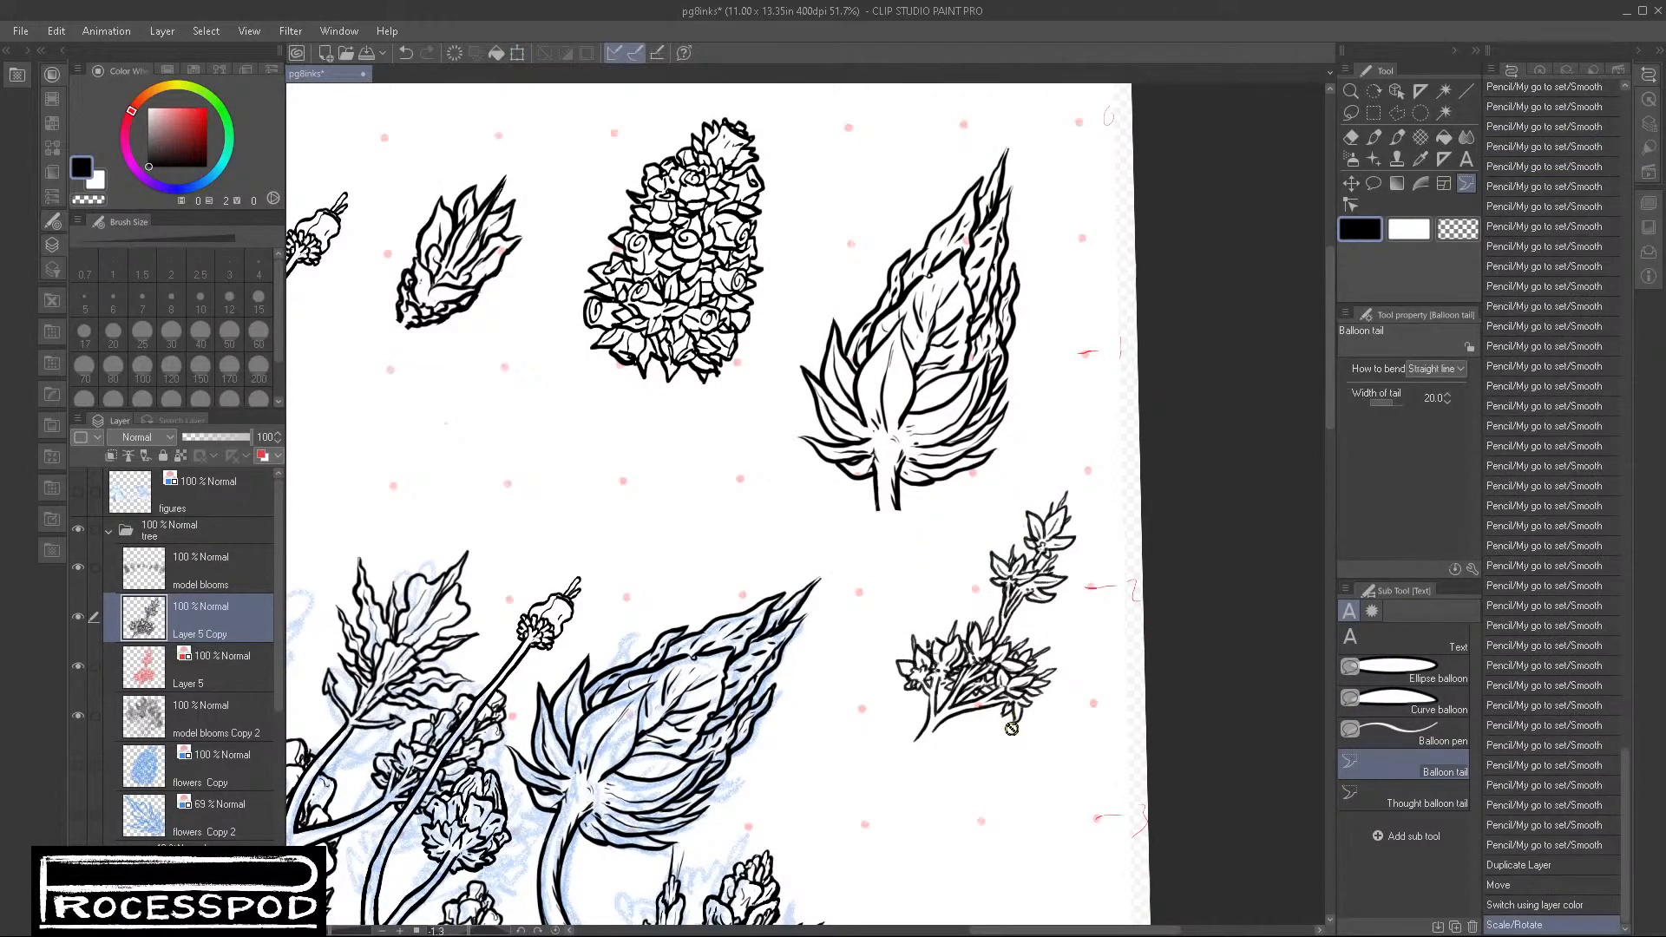
Step: On the original Layer 5, erase the red lines overlapping the upper seed pod and thick branch with the Snap eraser
{"action": "scroll", "coordinate": [1011, 742], "scroll_direction": "down", "scroll_amount": 5}
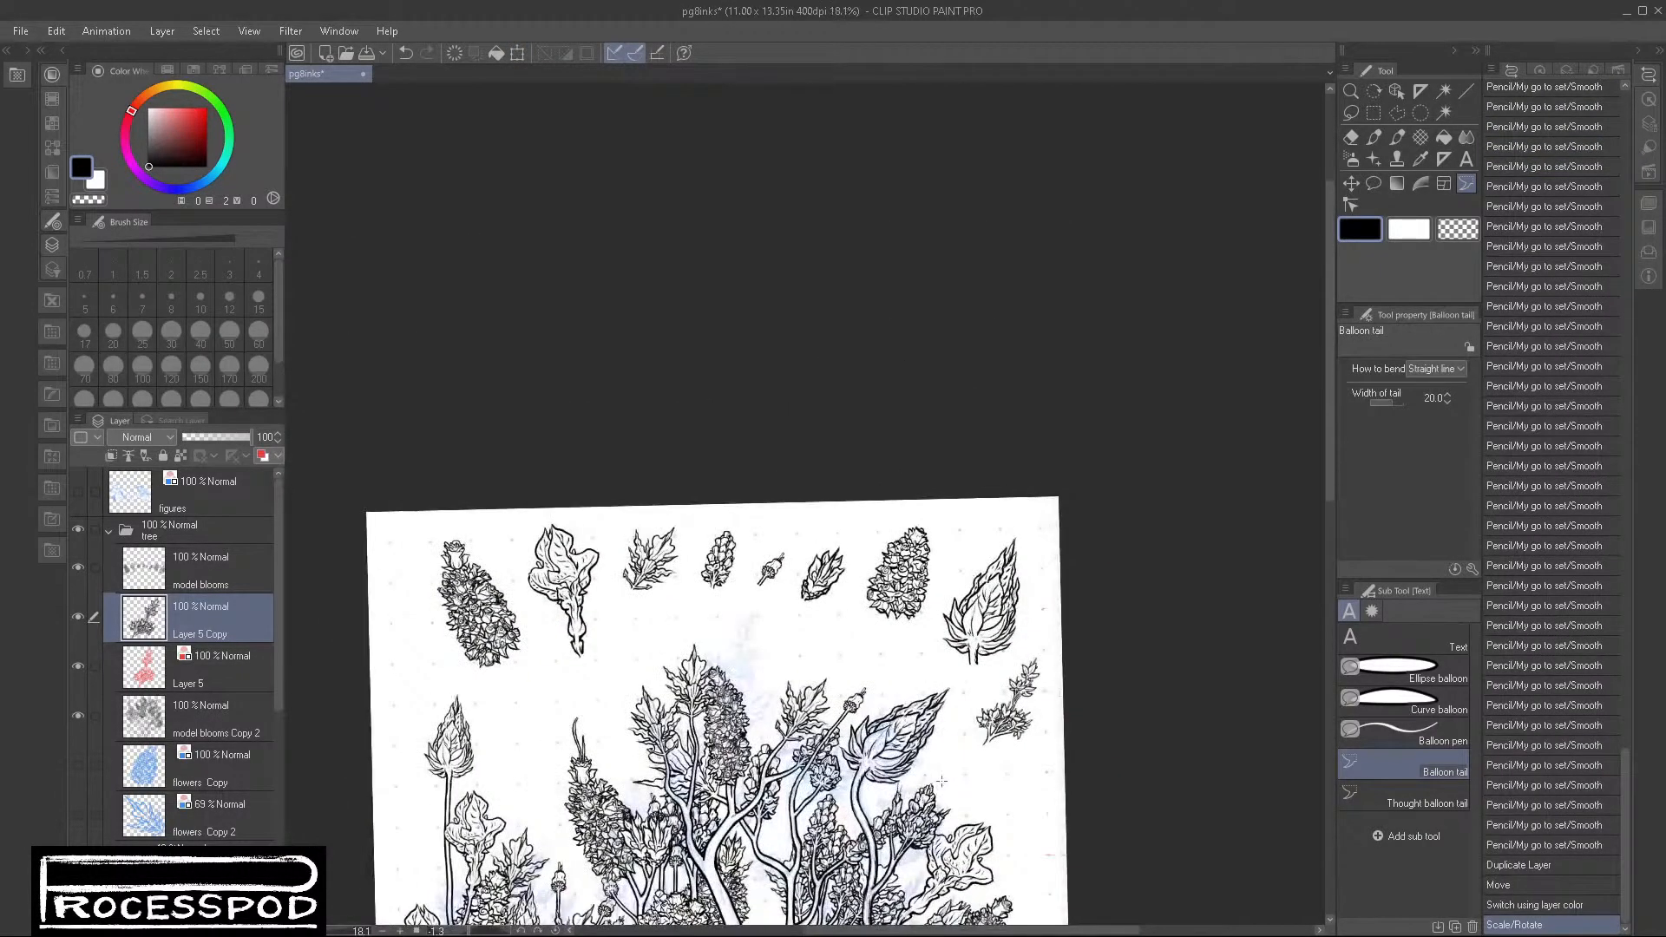
{"action": "left_click_drag", "start_coordinate": [941, 781], "coordinate": [997, 507]}
{"action": "left_click", "coordinate": [220, 657]}
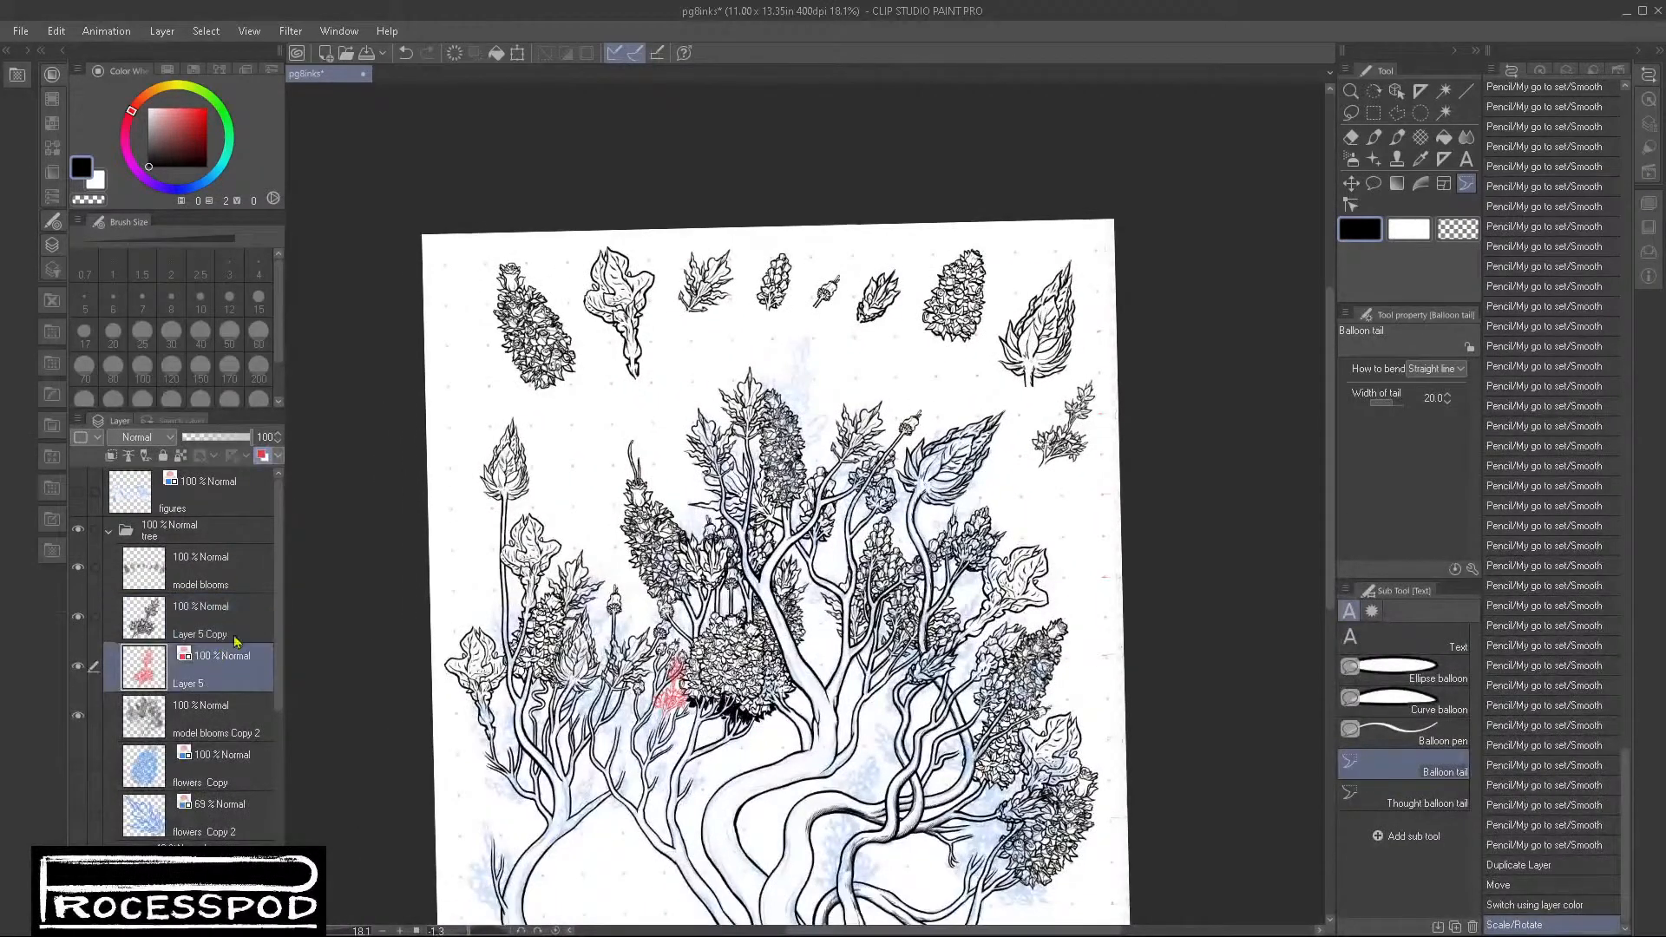
{"action": "left_click_drag", "start_coordinate": [657, 712], "coordinate": [807, 716]}
{"action": "left_click_drag", "start_coordinate": [785, 773], "coordinate": [794, 636]}
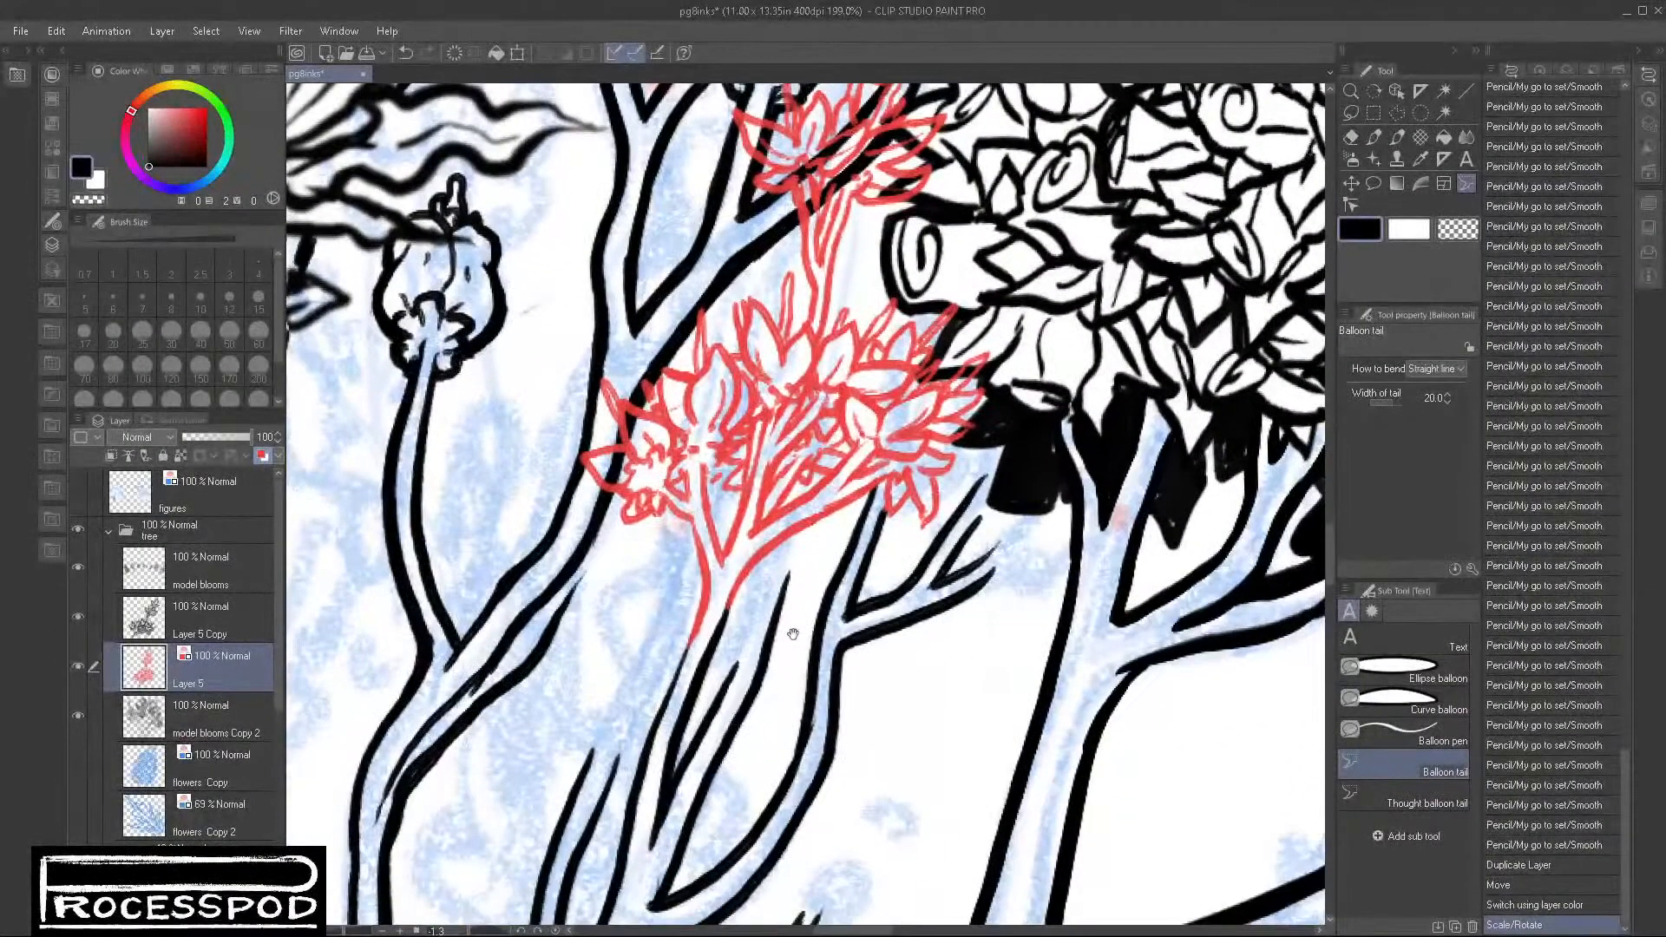
{"action": "left_click", "coordinate": [1351, 139]}
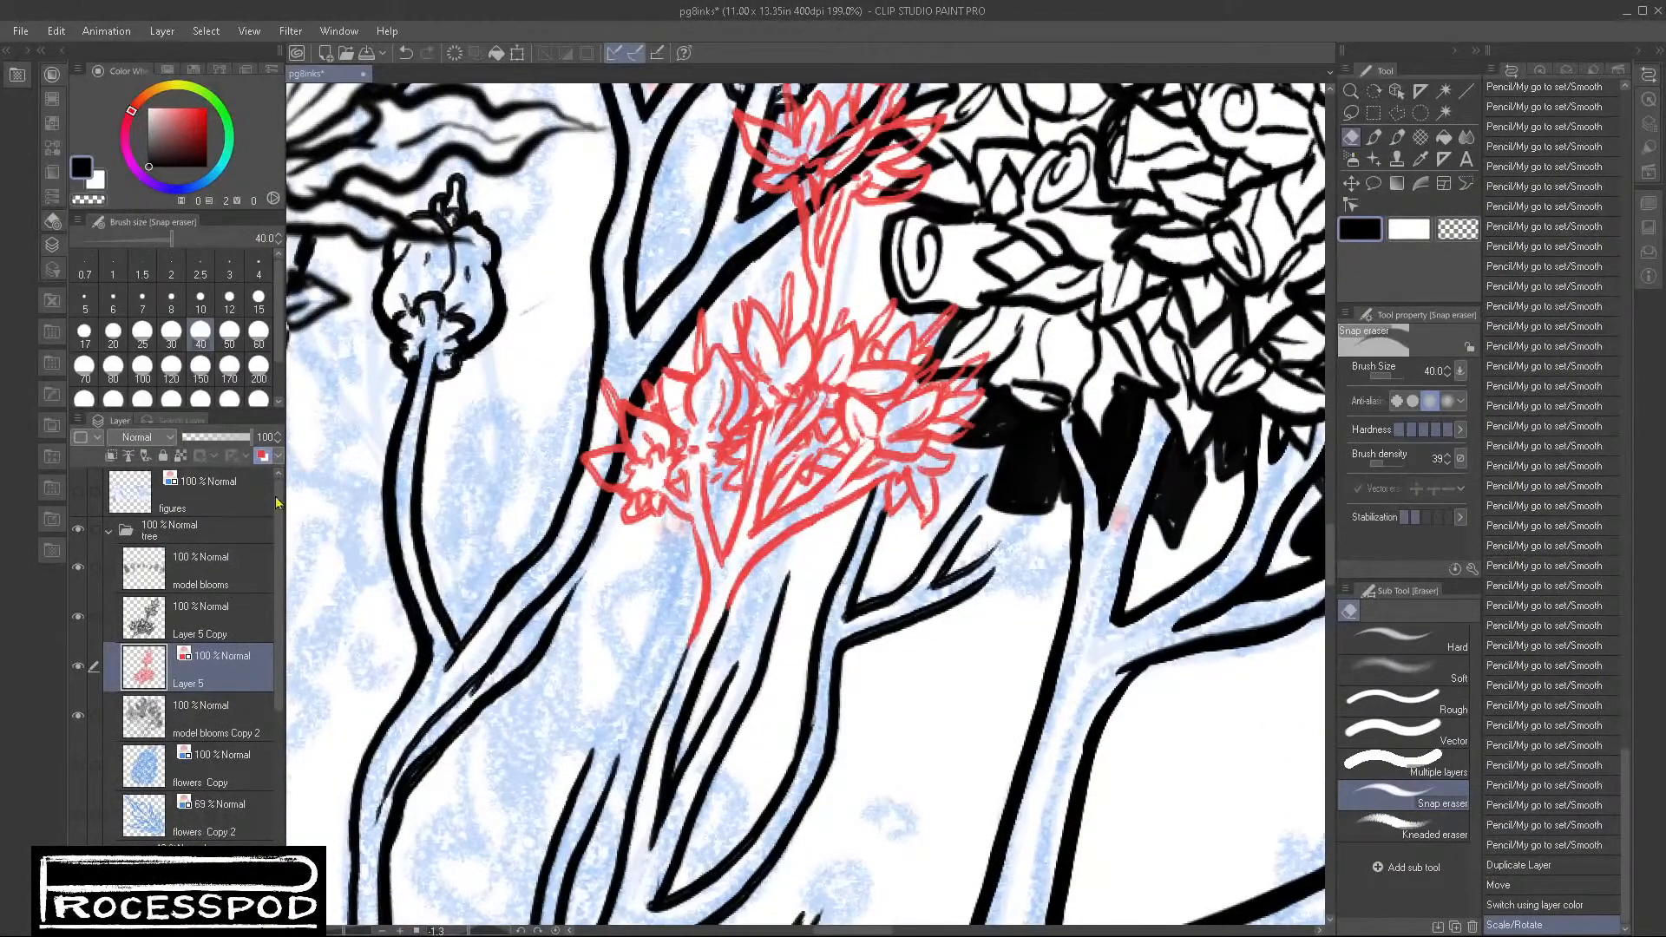
{"action": "mouse_move", "coordinate": [628, 393]}
{"action": "left_mouse_down"}
{"action": "mouse_move", "coordinate": [590, 460]}
{"action": "mouse_move", "coordinate": [606, 377]}
{"action": "left_mouse_up"}
{"action": "mouse_move", "coordinate": [825, 182]}
{"action": "left_mouse_down"}
{"action": "mouse_move", "coordinate": [868, 142]}
{"action": "mouse_move", "coordinate": [776, 269]}
{"action": "left_mouse_up"}
{"action": "left_click", "coordinate": [868, 139]}
{"action": "left_click_drag", "start_coordinate": [816, 182], "coordinate": [835, 143]}
{"action": "left_click_drag", "start_coordinate": [835, 143], "coordinate": [811, 298]}
{"action": "mouse_move", "coordinate": [786, 191]}
{"action": "left_mouse_down"}
{"action": "mouse_move", "coordinate": [788, 258]}
{"action": "mouse_move", "coordinate": [789, 217]}
{"action": "left_mouse_up"}
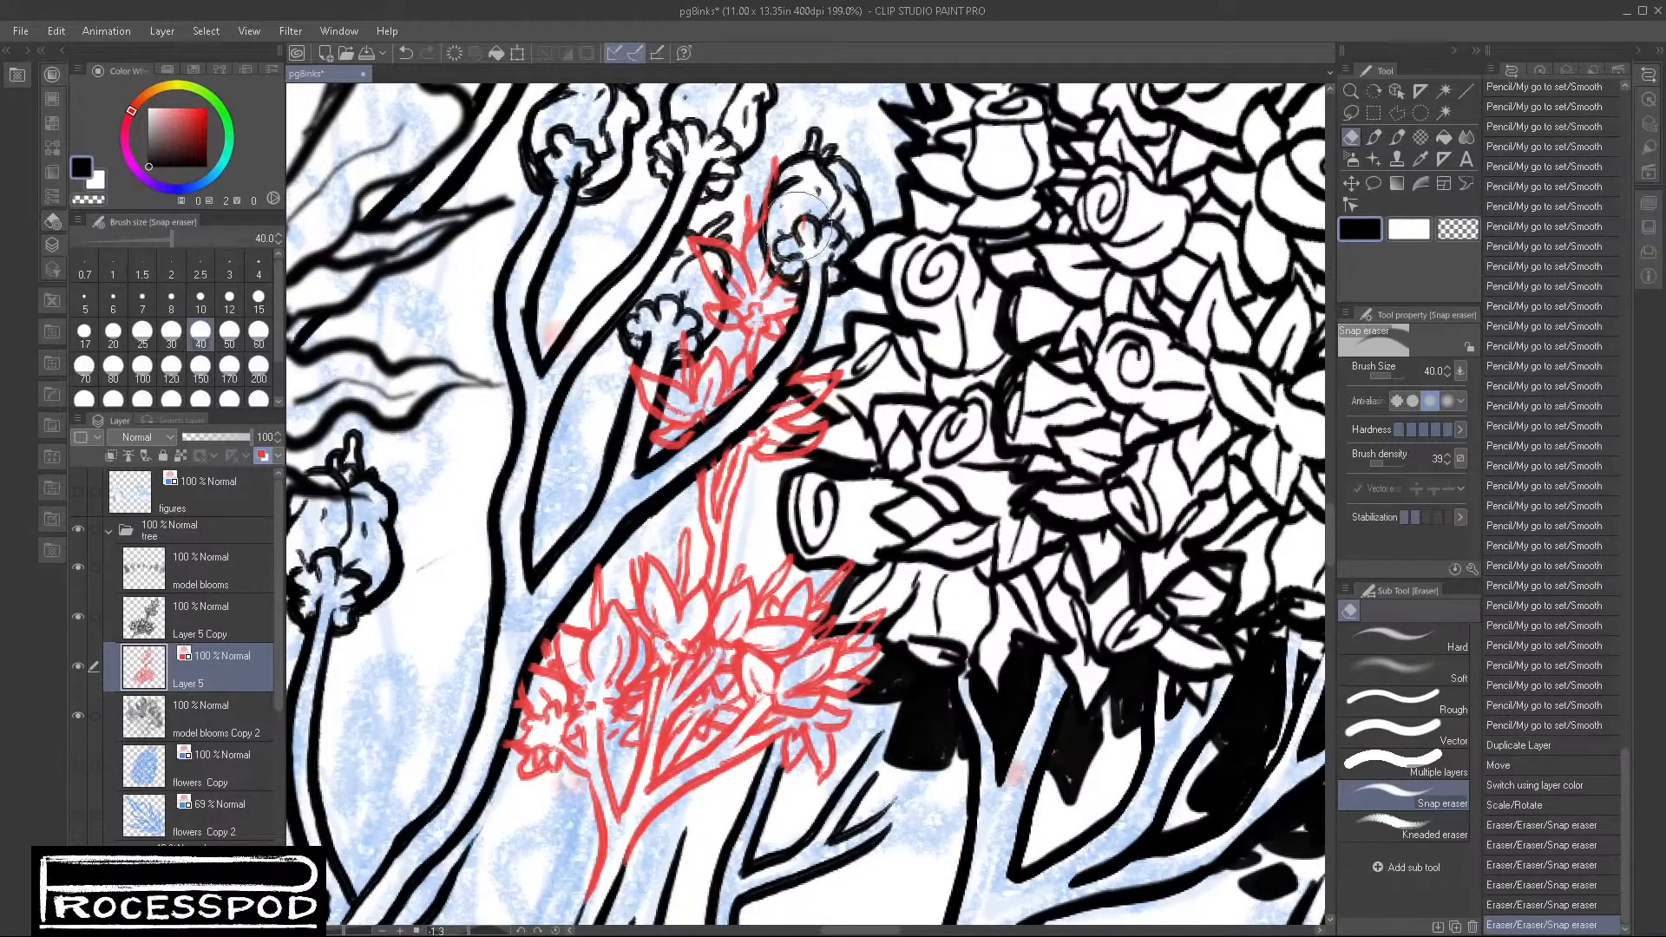
Step: Erase the remaining red overlaps across the smaller seed pod and along the edge of the rose bloom
{"action": "mouse_move", "coordinate": [690, 265]}
{"action": "left_mouse_down"}
{"action": "mouse_move", "coordinate": [701, 332]}
{"action": "mouse_move", "coordinate": [707, 304]}
{"action": "mouse_move", "coordinate": [644, 371]}
{"action": "mouse_move", "coordinate": [653, 356]}
{"action": "mouse_move", "coordinate": [640, 423]}
{"action": "mouse_move", "coordinate": [657, 347]}
{"action": "mouse_move", "coordinate": [651, 473]}
{"action": "left_mouse_up"}
{"action": "mouse_move", "coordinate": [835, 379]}
{"action": "left_mouse_down"}
{"action": "mouse_move", "coordinate": [819, 380]}
{"action": "mouse_move", "coordinate": [862, 422]}
{"action": "mouse_move", "coordinate": [834, 438]}
{"action": "mouse_move", "coordinate": [877, 408]}
{"action": "mouse_move", "coordinate": [942, 415]}
{"action": "mouse_move", "coordinate": [939, 487]}
{"action": "left_mouse_up"}
{"action": "scroll", "coordinate": [872, 391], "scroll_direction": "down", "scroll_amount": 4}
{"action": "left_click", "coordinate": [935, 495]}
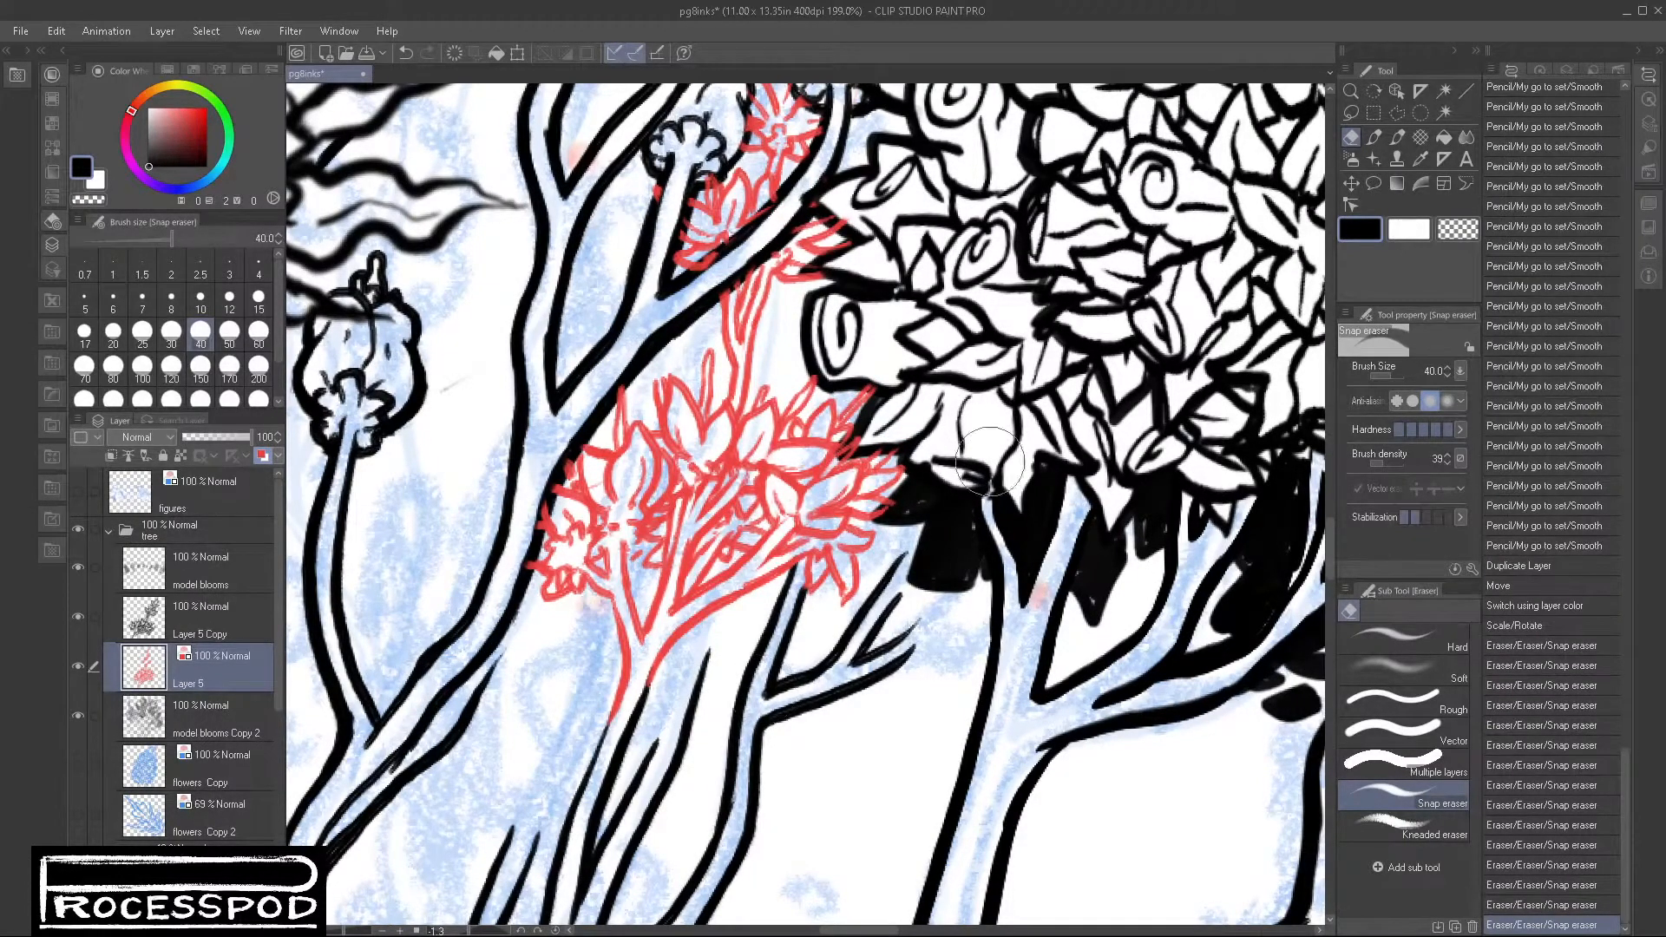
Step: Turn off Layer 5's layer color to display the flower cluster in black among the inked branches
{"action": "left_click", "coordinate": [262, 456]}
{"action": "scroll", "coordinate": [1011, 381], "scroll_direction": "down", "scroll_amount": 3}
{"action": "left_click_drag", "start_coordinate": [1045, 416], "coordinate": [1004, 513]}
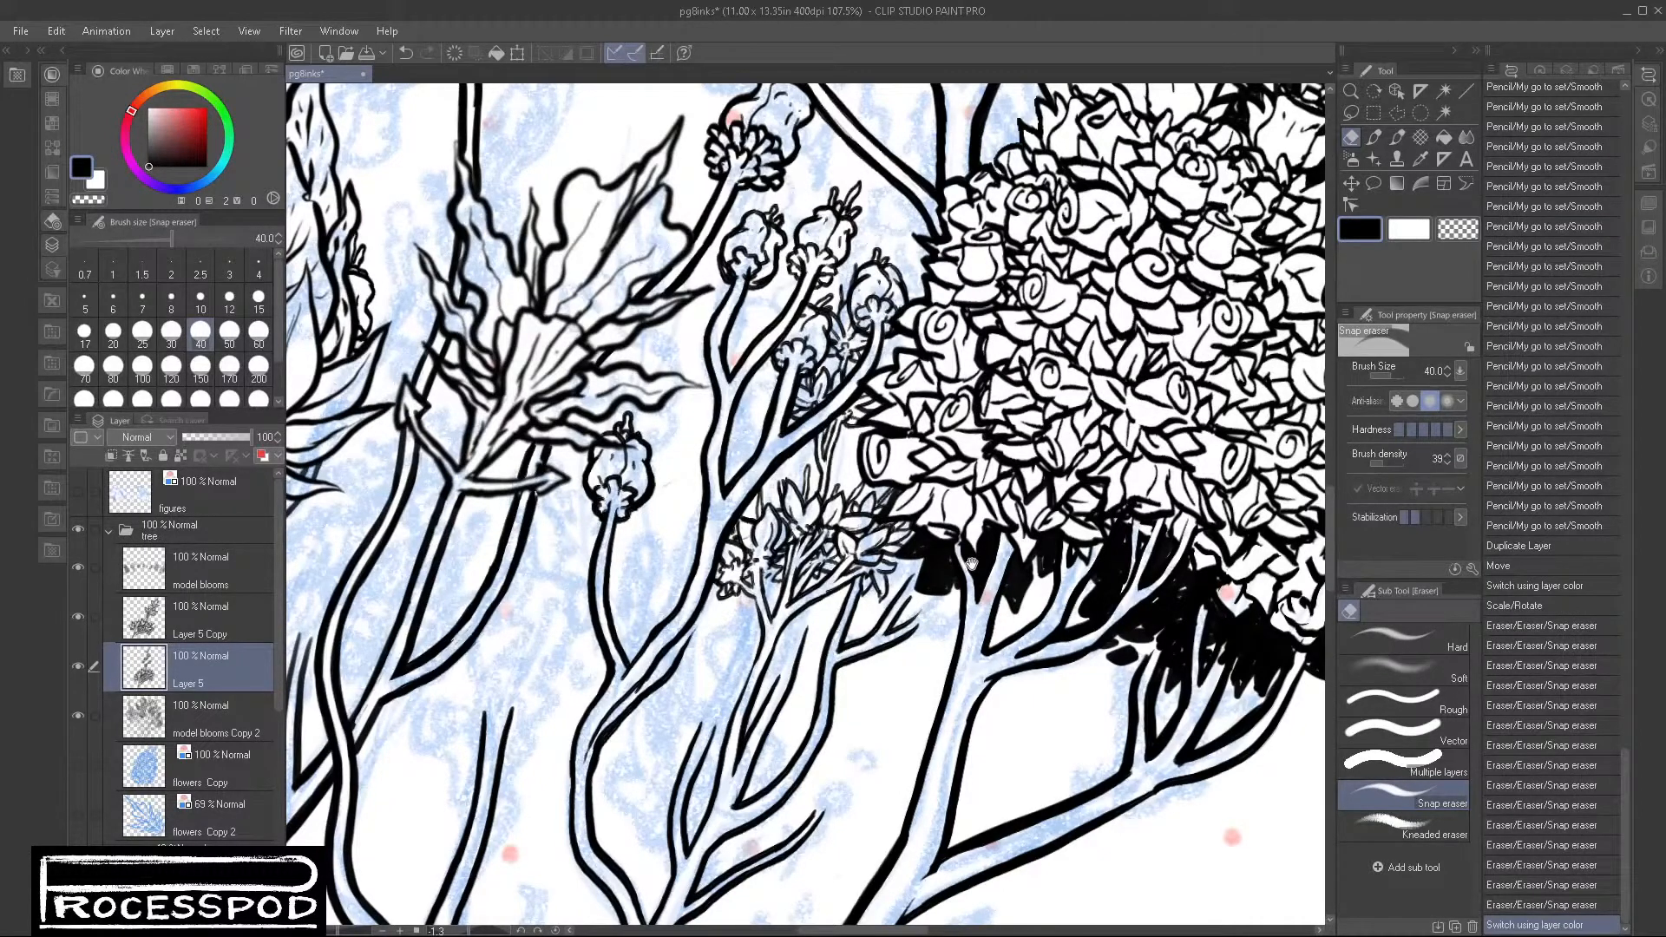
Step: Ink short connecting strokes on Layer 5 with the Smooth pencil at size 10, on the branch beneath the small flower cluster
{"action": "left_click", "coordinate": [1374, 137]}
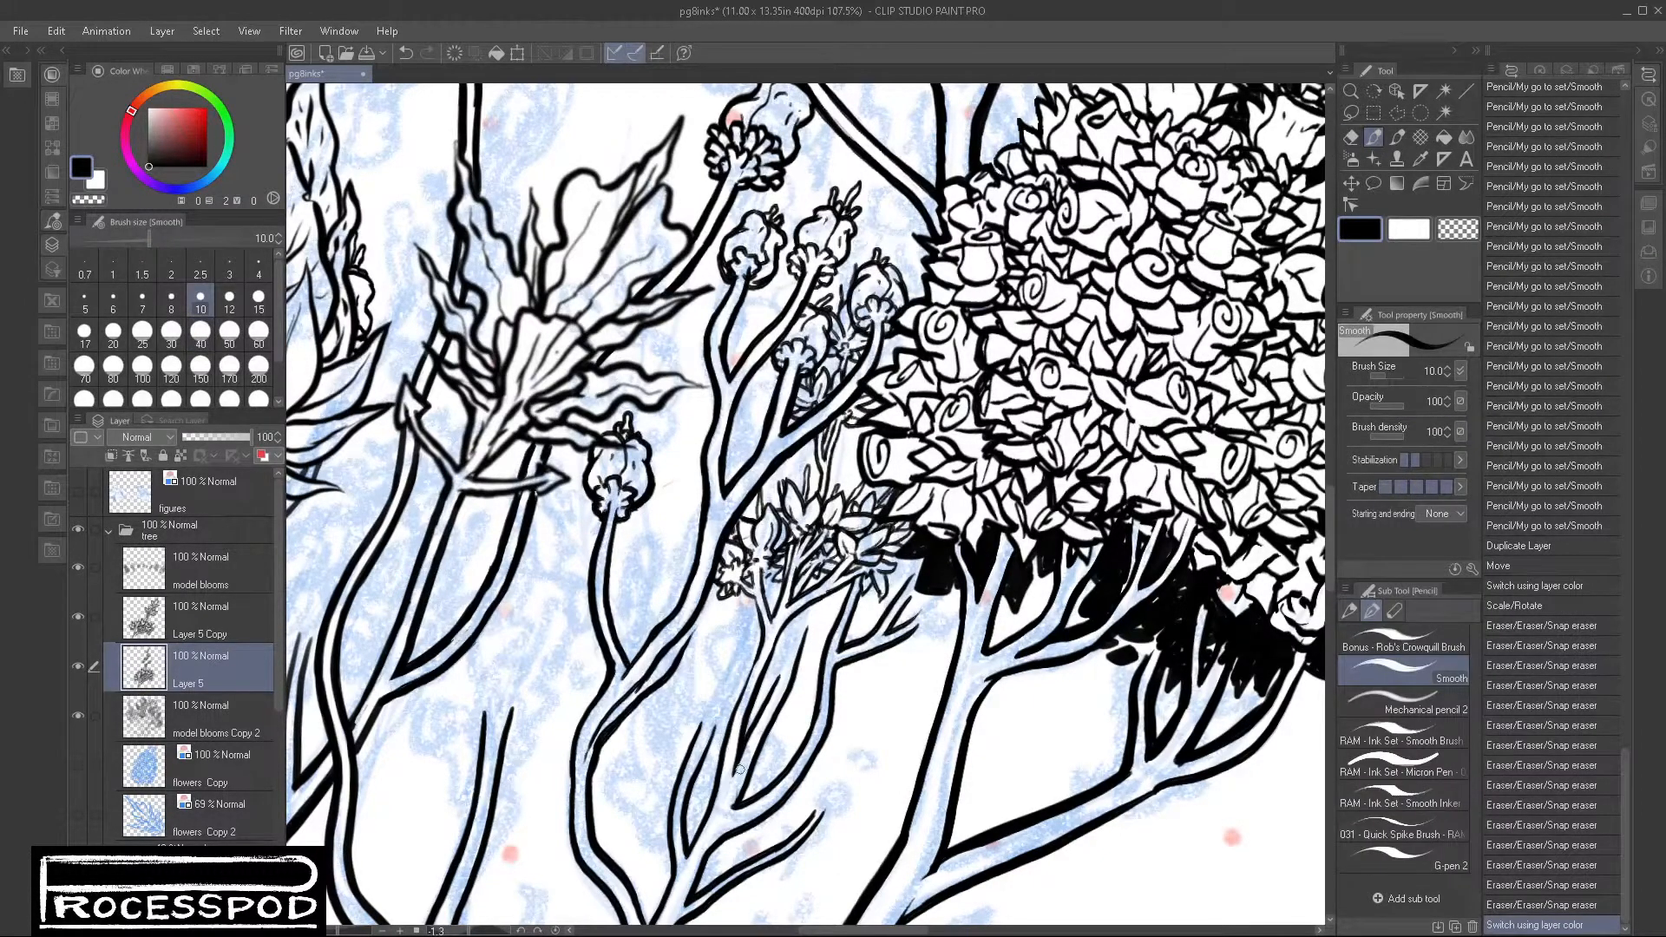
{"action": "mouse_move", "coordinate": [736, 762]}
{"action": "left_mouse_down"}
{"action": "mouse_move", "coordinate": [733, 784]}
{"action": "mouse_move", "coordinate": [764, 746]}
{"action": "left_mouse_up"}
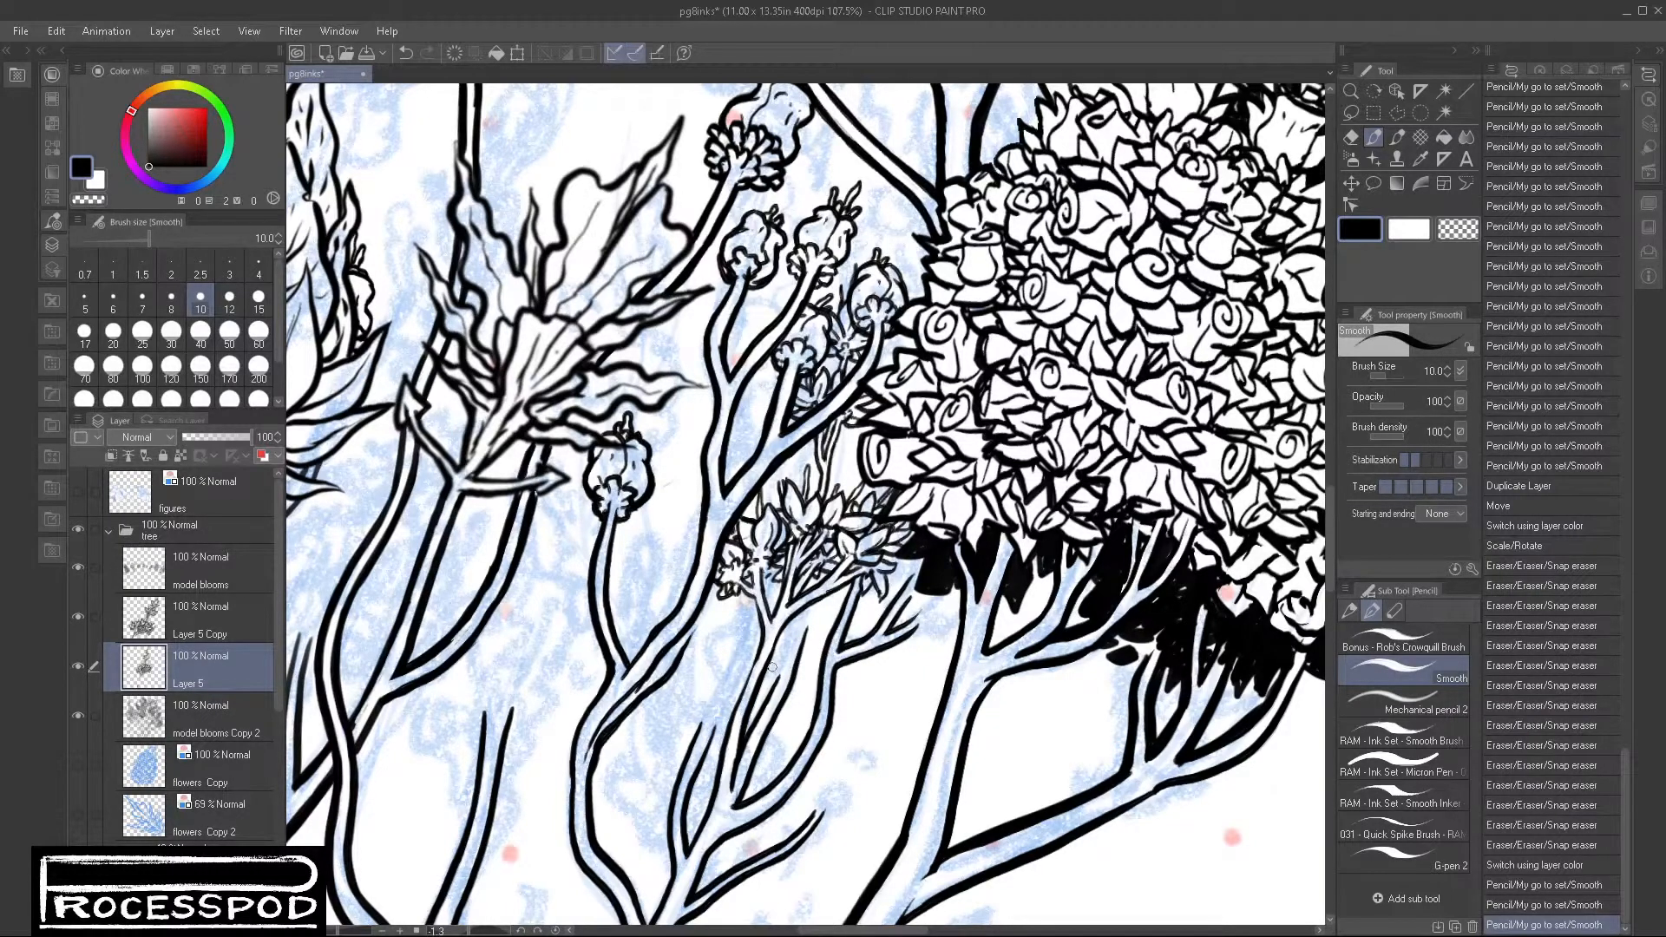
Step: Duplicate Layer 5 Copy and move the new flower cluster down over the lower edge of the rose bloom and its branches
{"action": "left_click", "coordinate": [211, 623]}
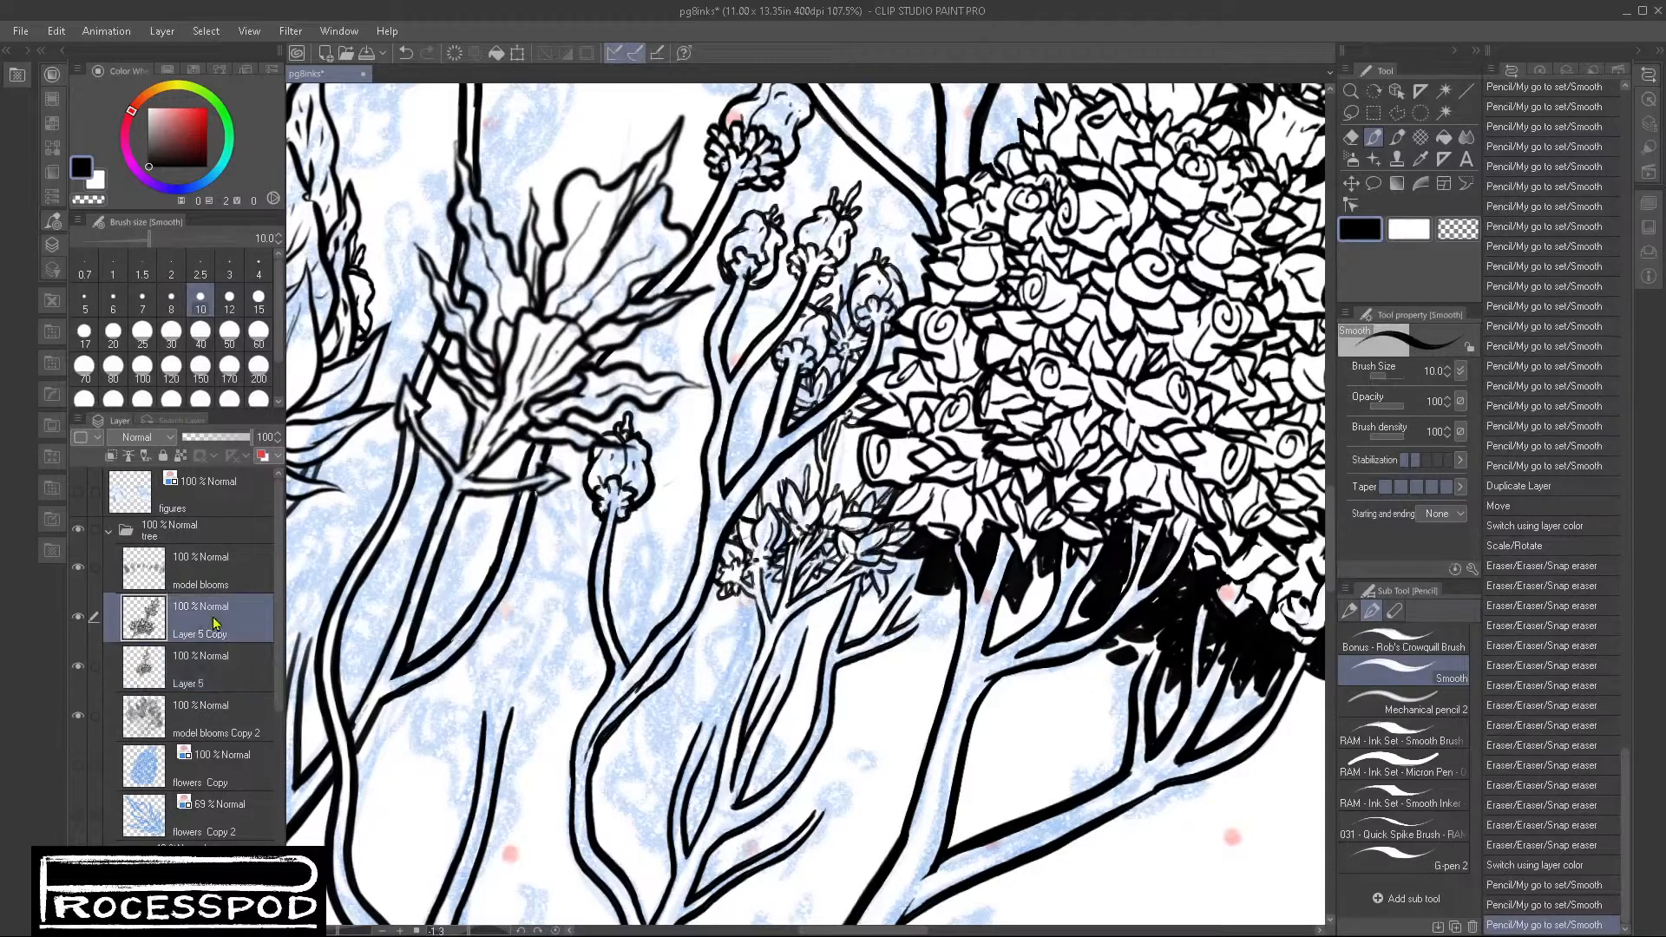
{"action": "key", "text": "ctrl+j"}
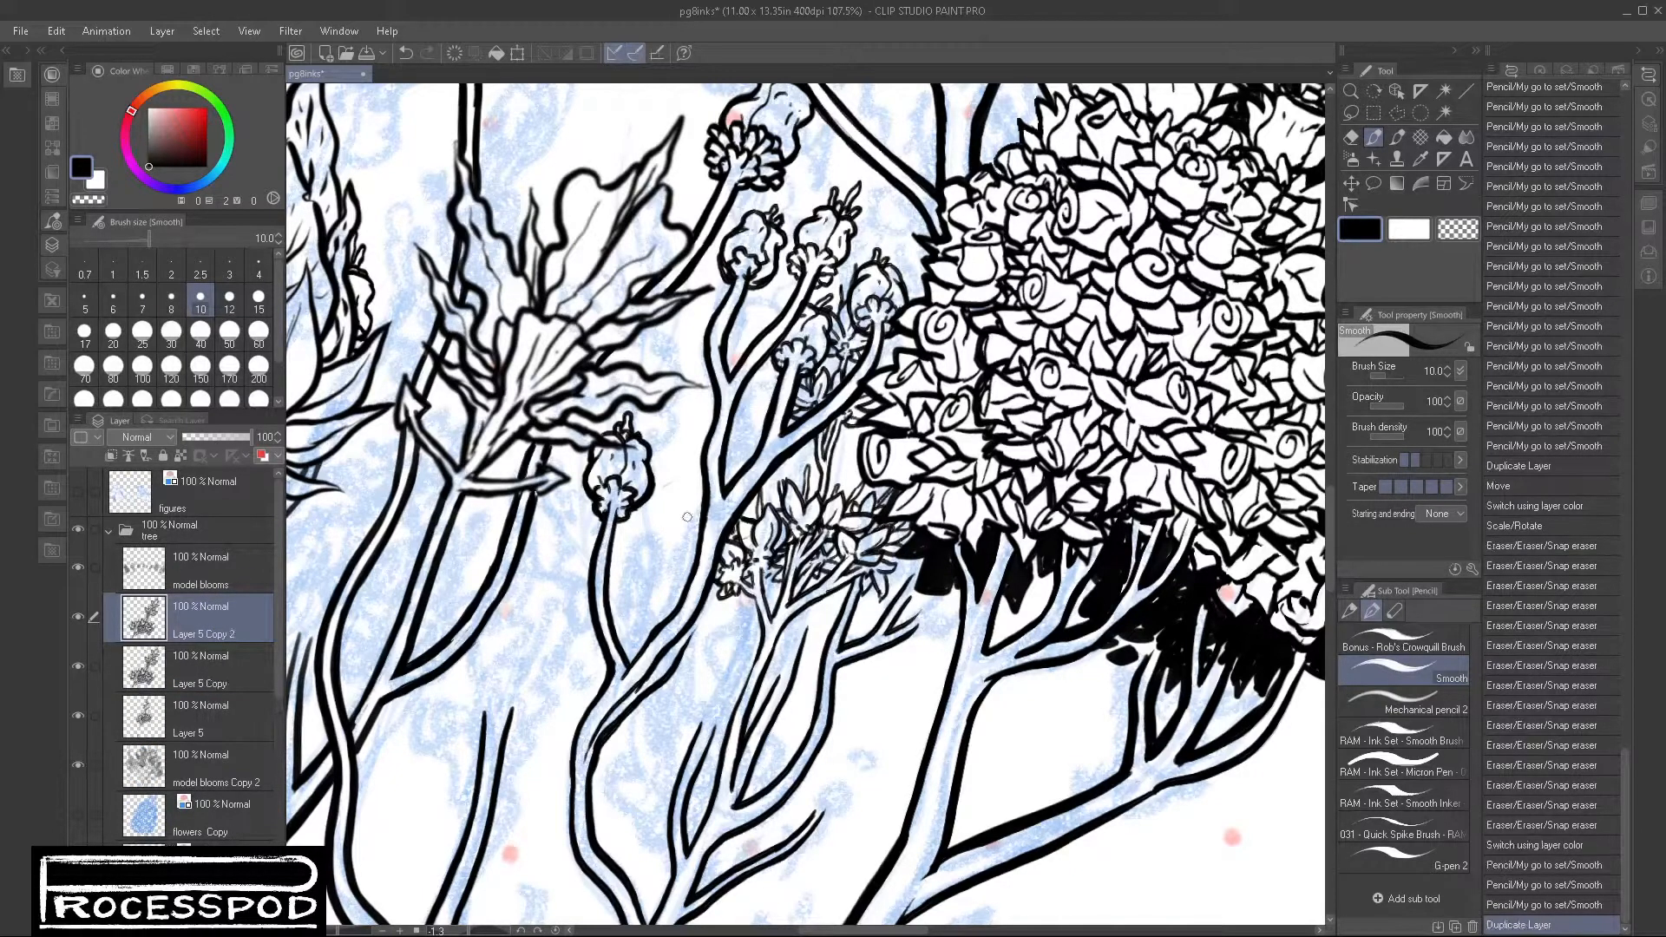
{"action": "left_click", "coordinate": [1351, 183]}
{"action": "left_click_drag", "start_coordinate": [1195, 402], "coordinate": [1160, 461]}
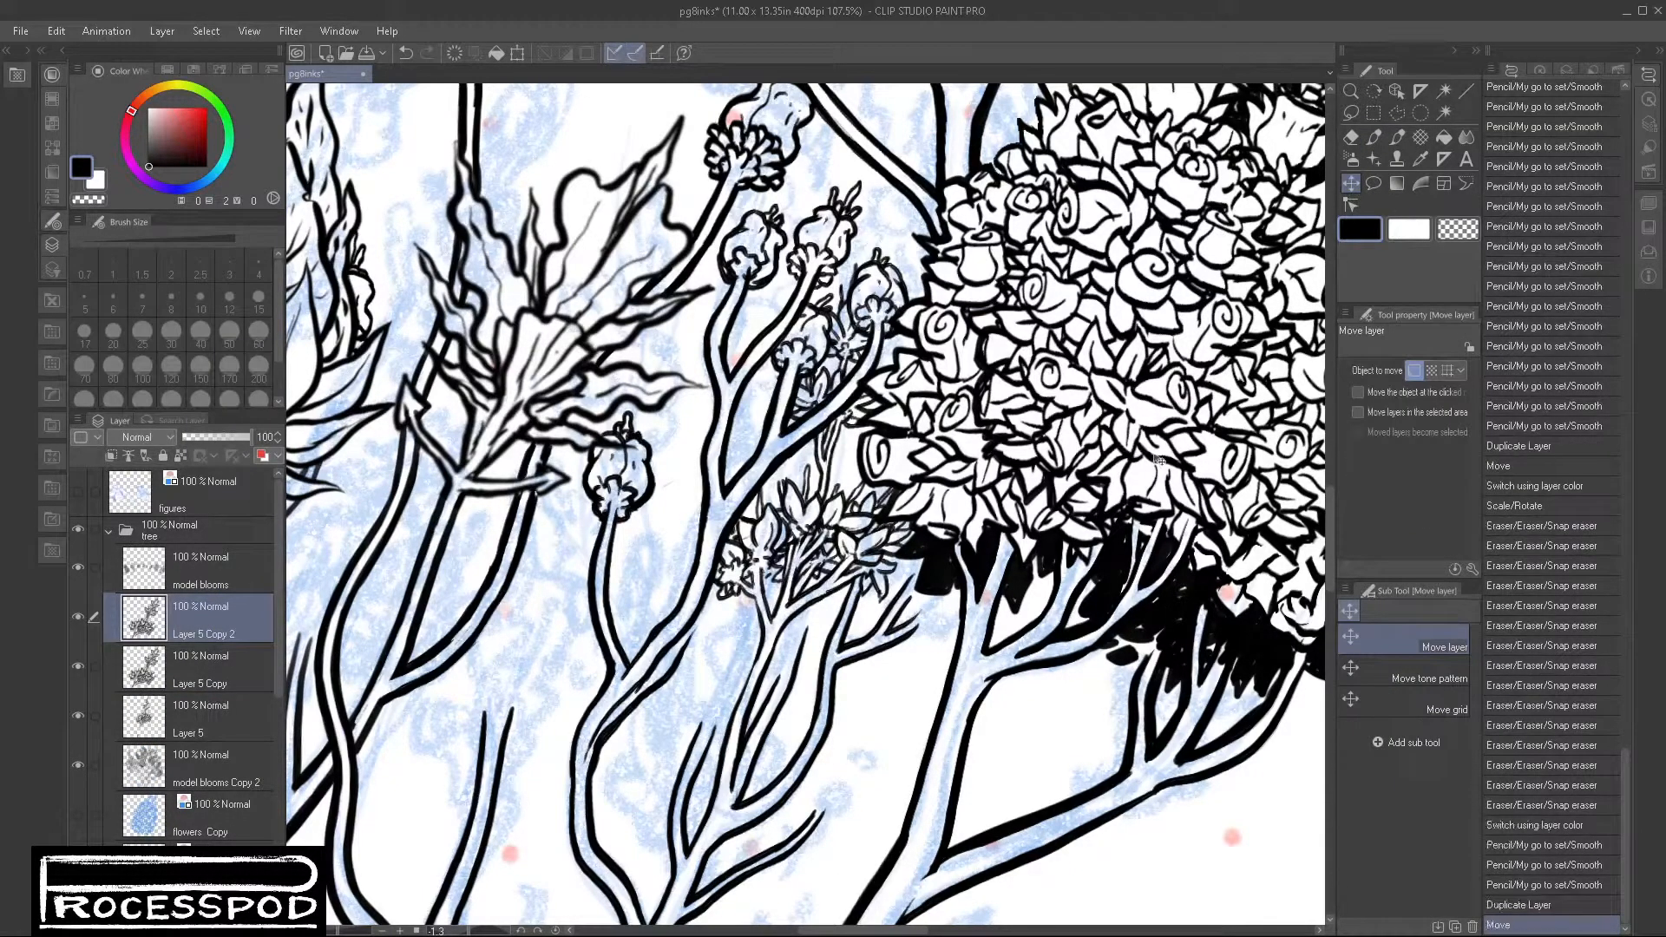
{"action": "left_click_drag", "start_coordinate": [1061, 530], "coordinate": [959, 827]}
{"action": "left_click_drag", "start_coordinate": [1017, 638], "coordinate": [988, 667]}
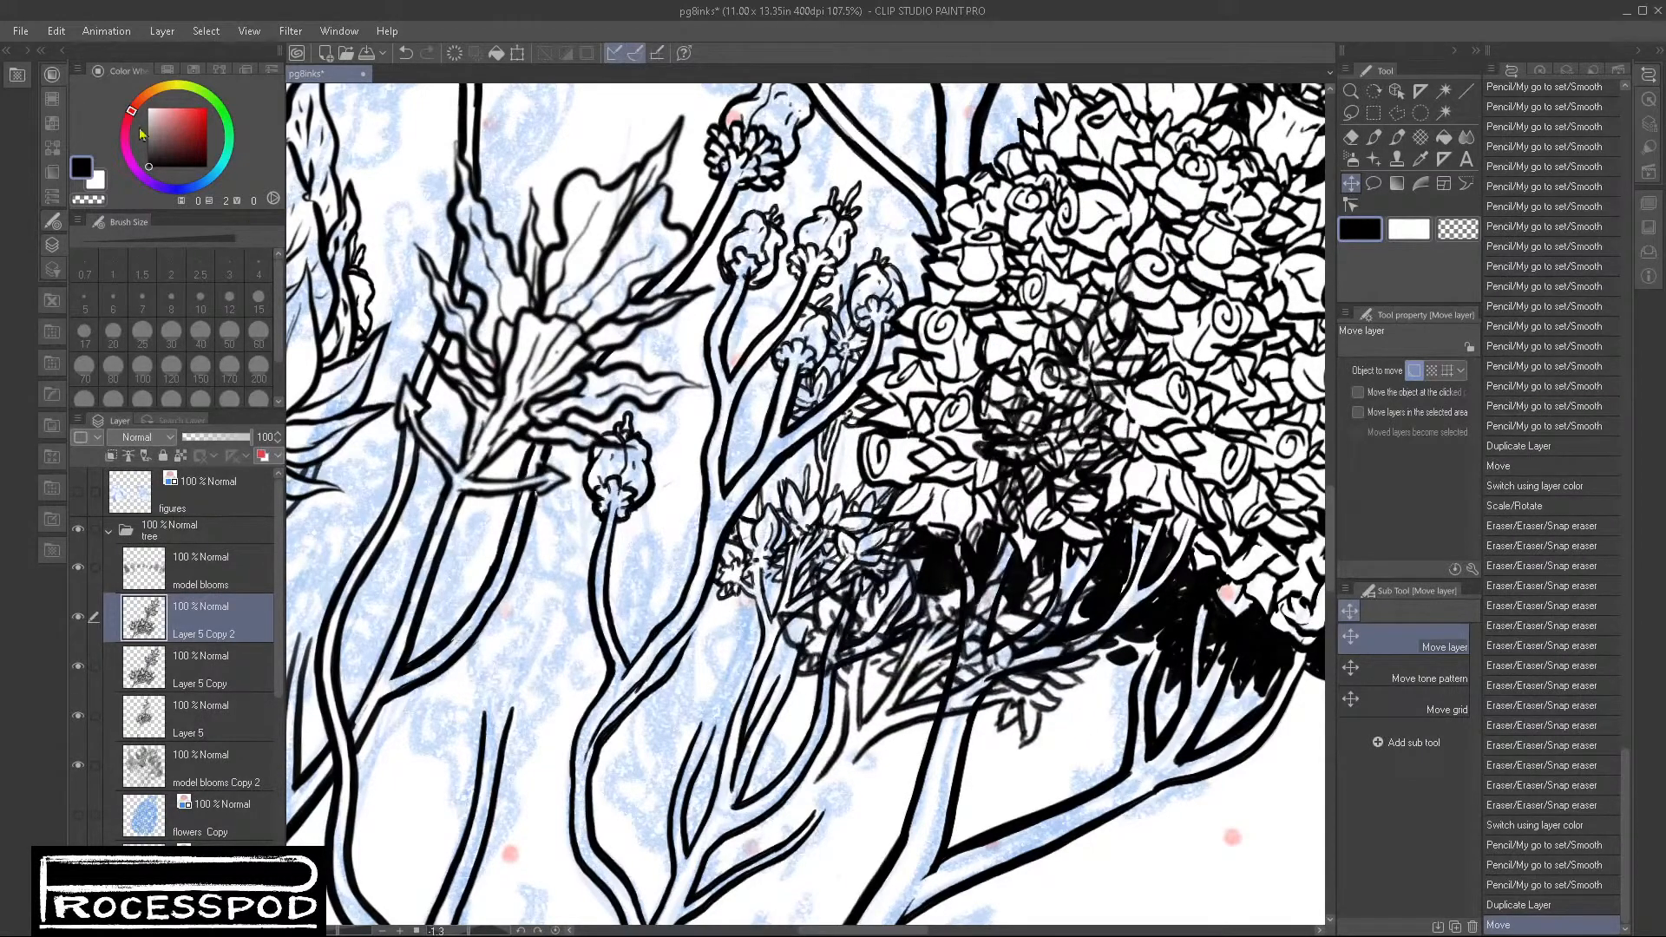
Step: Rotate the copied blossom cluster on Layer 5 Copy 2, mirror it horizontally, and rotate it another 29 degrees
{"action": "key", "text": "ctrl+t"}
{"action": "left_click_drag", "start_coordinate": [1258, 558], "coordinate": [1258, 429]}
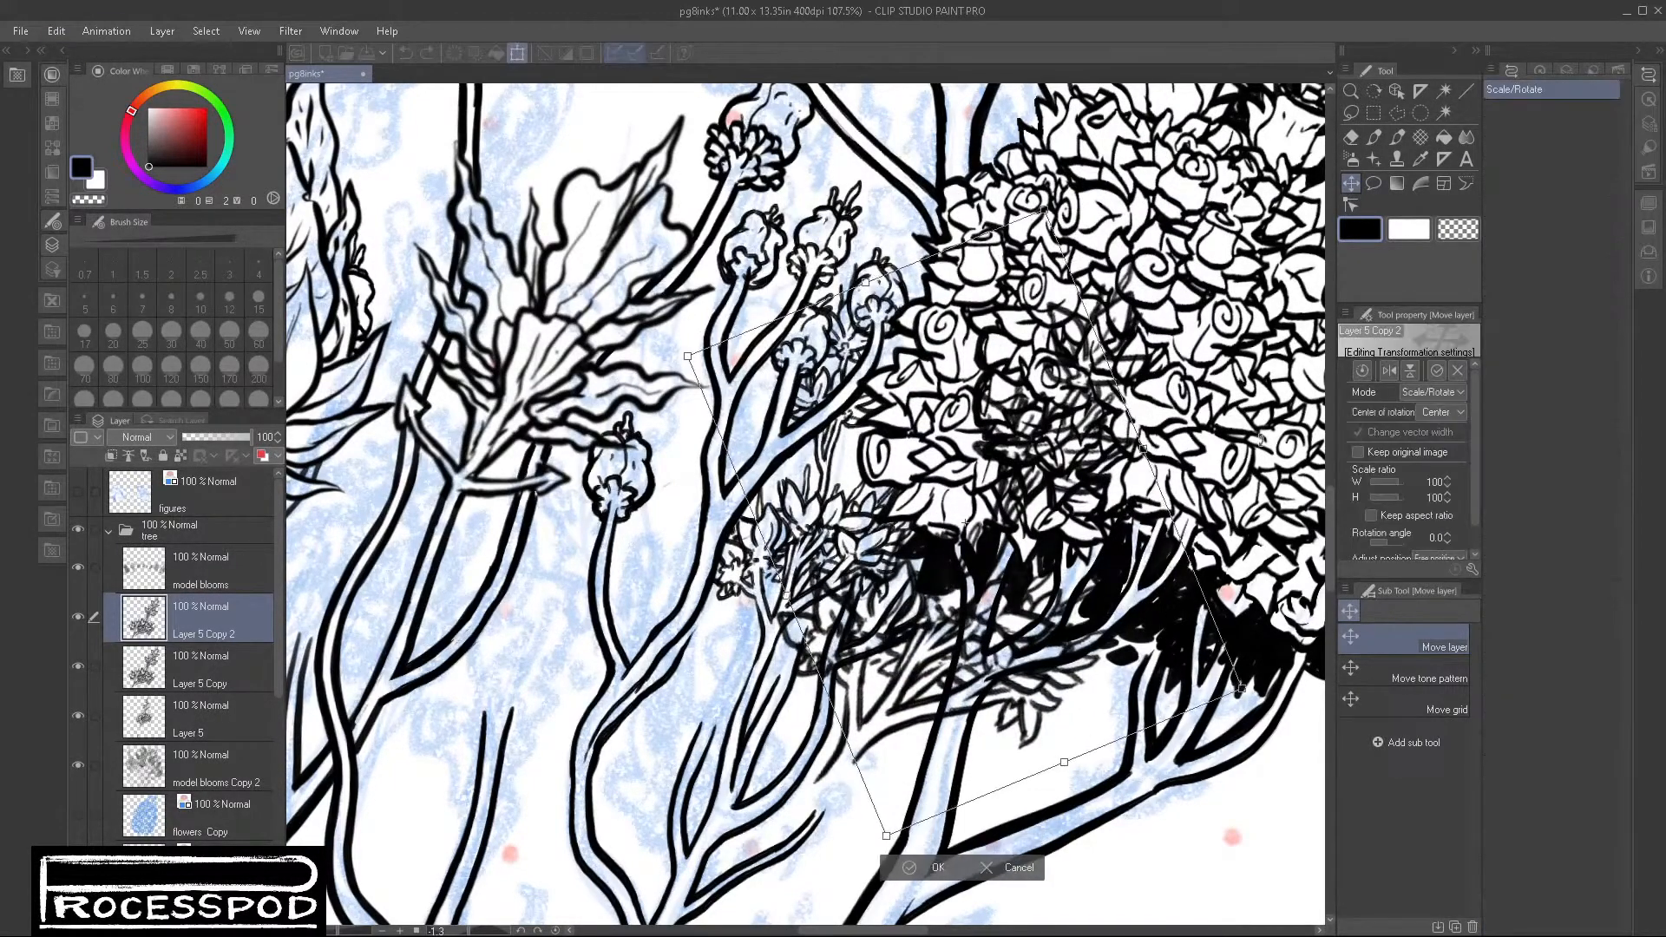
{"action": "key", "text": "Return"}
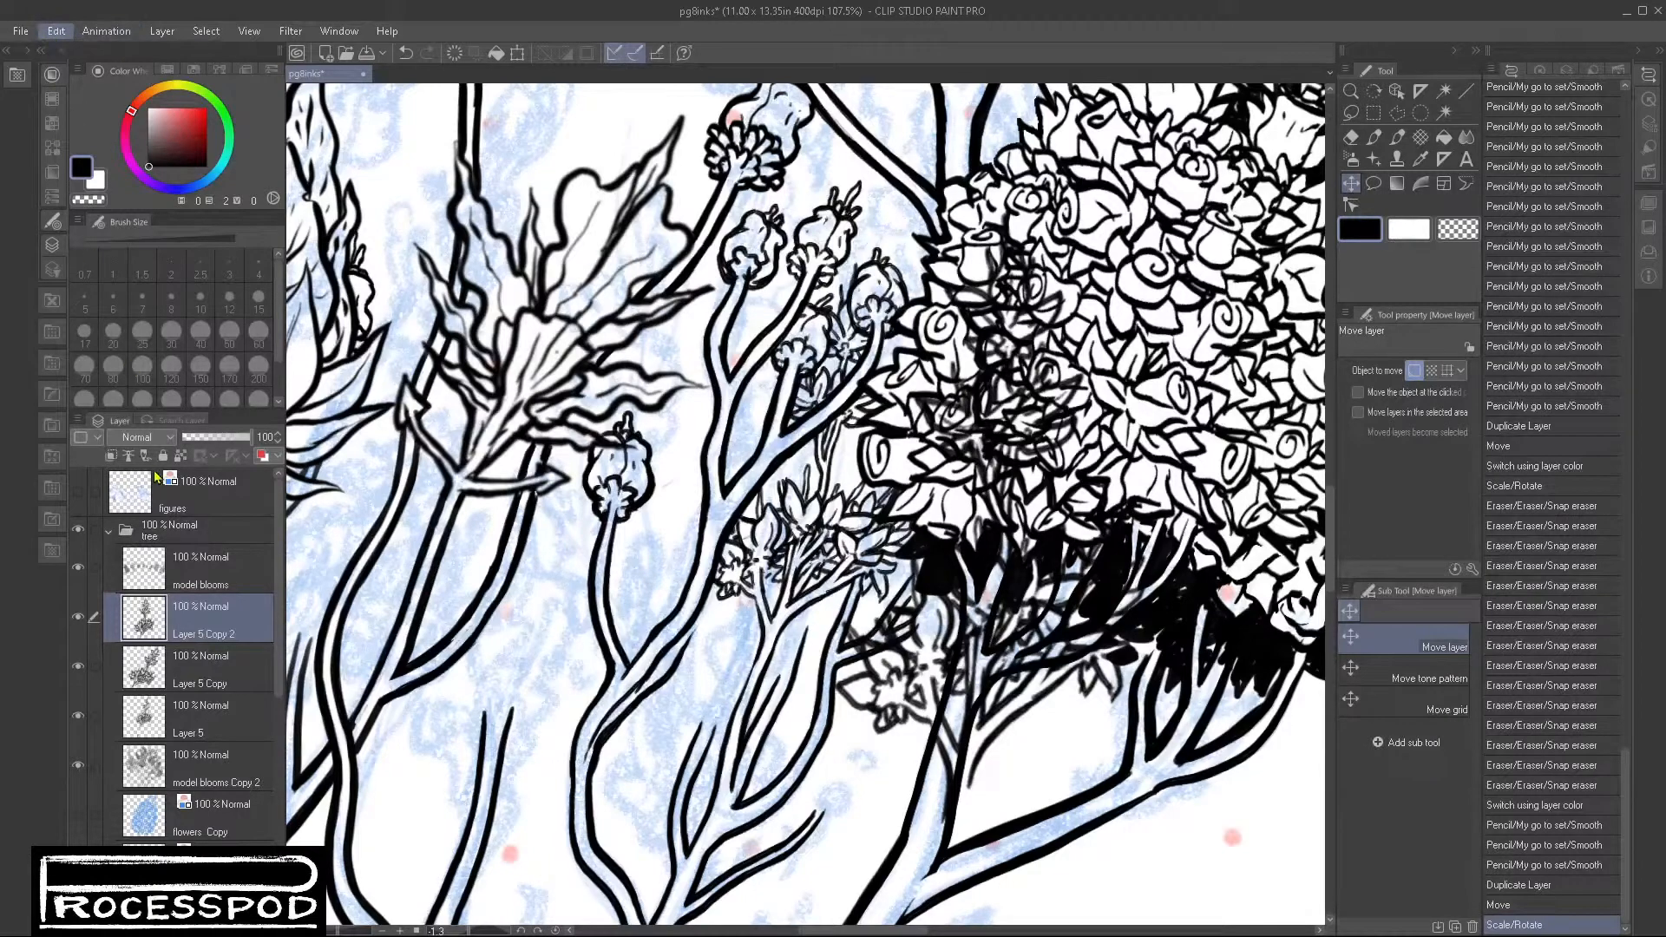
{"action": "left_click", "coordinate": [420, 623]}
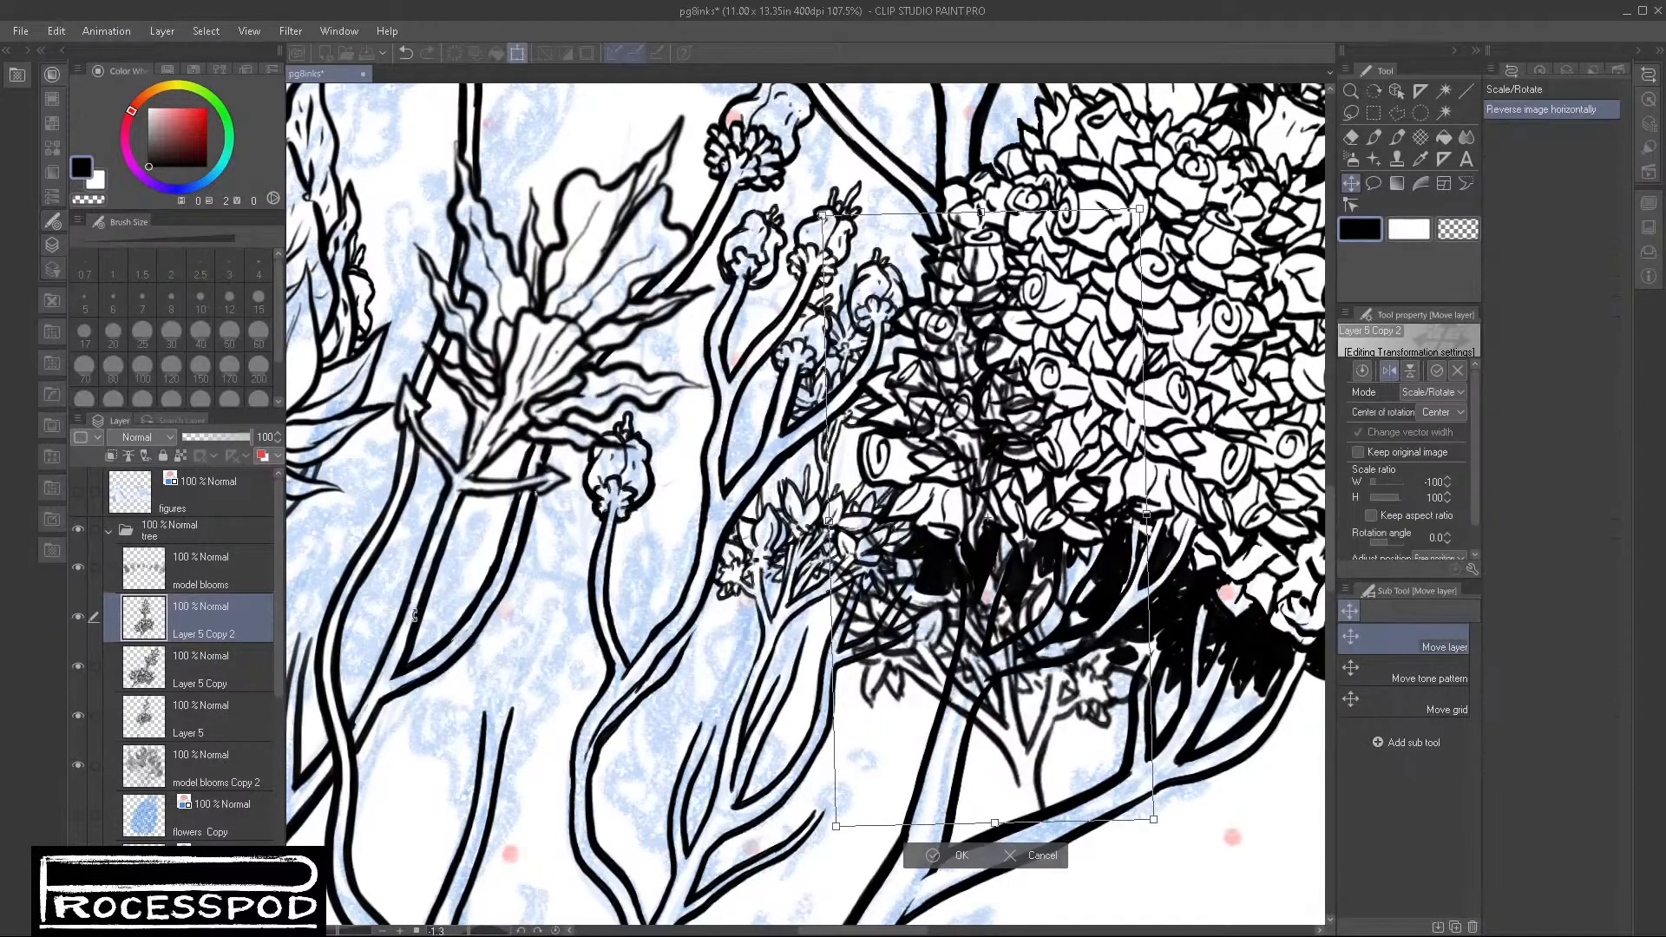
{"action": "left_click_drag", "start_coordinate": [1274, 549], "coordinate": [1186, 679]}
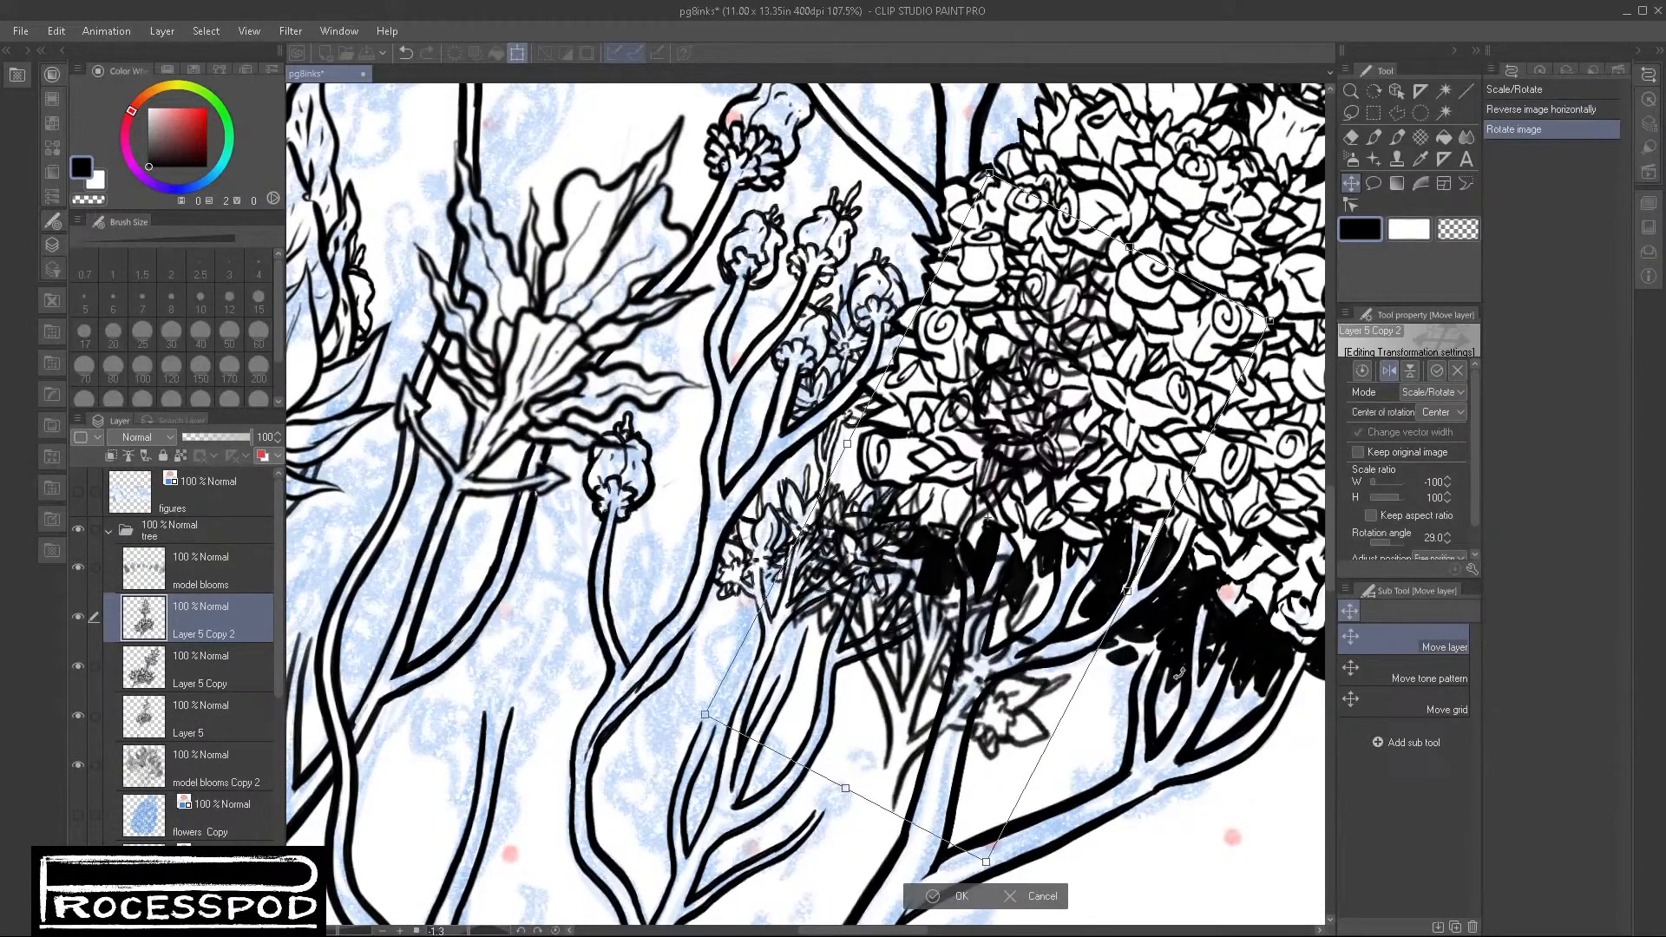
{"action": "key", "text": "Return"}
Step: Show Layer 5 Copy 2 in red layer color, rotate the cluster 5.4 degrees, and reposition it over the rose tree's lower-left edge
{"action": "left_click", "coordinate": [262, 454]}
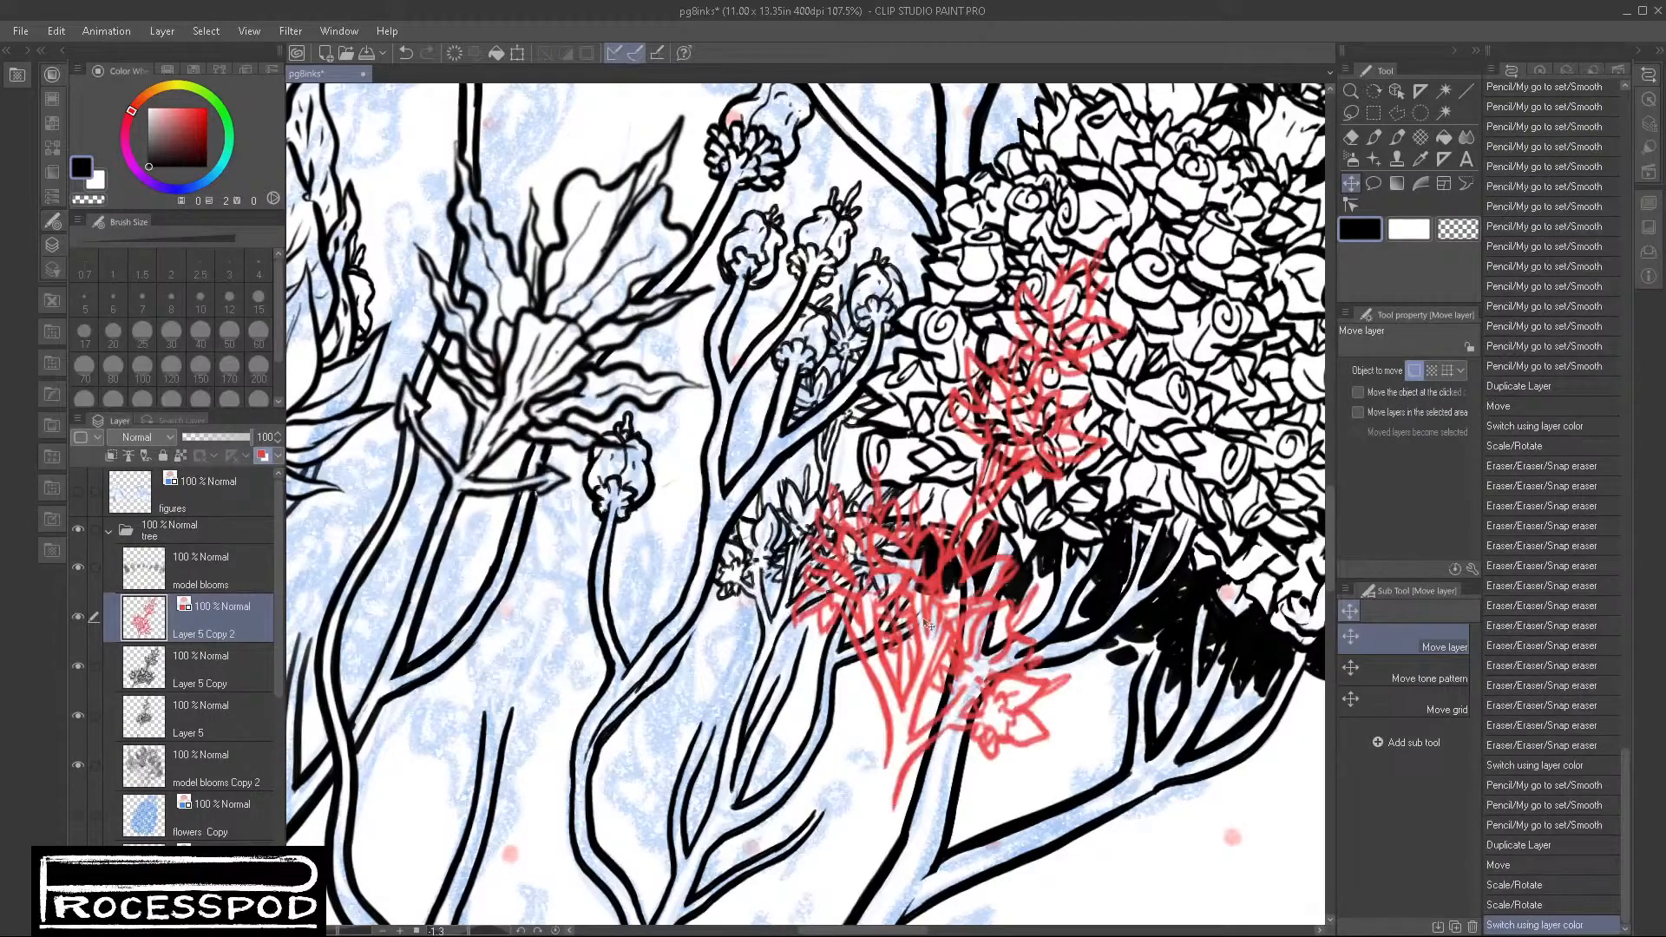
{"action": "left_click_drag", "start_coordinate": [991, 636], "coordinate": [911, 532]}
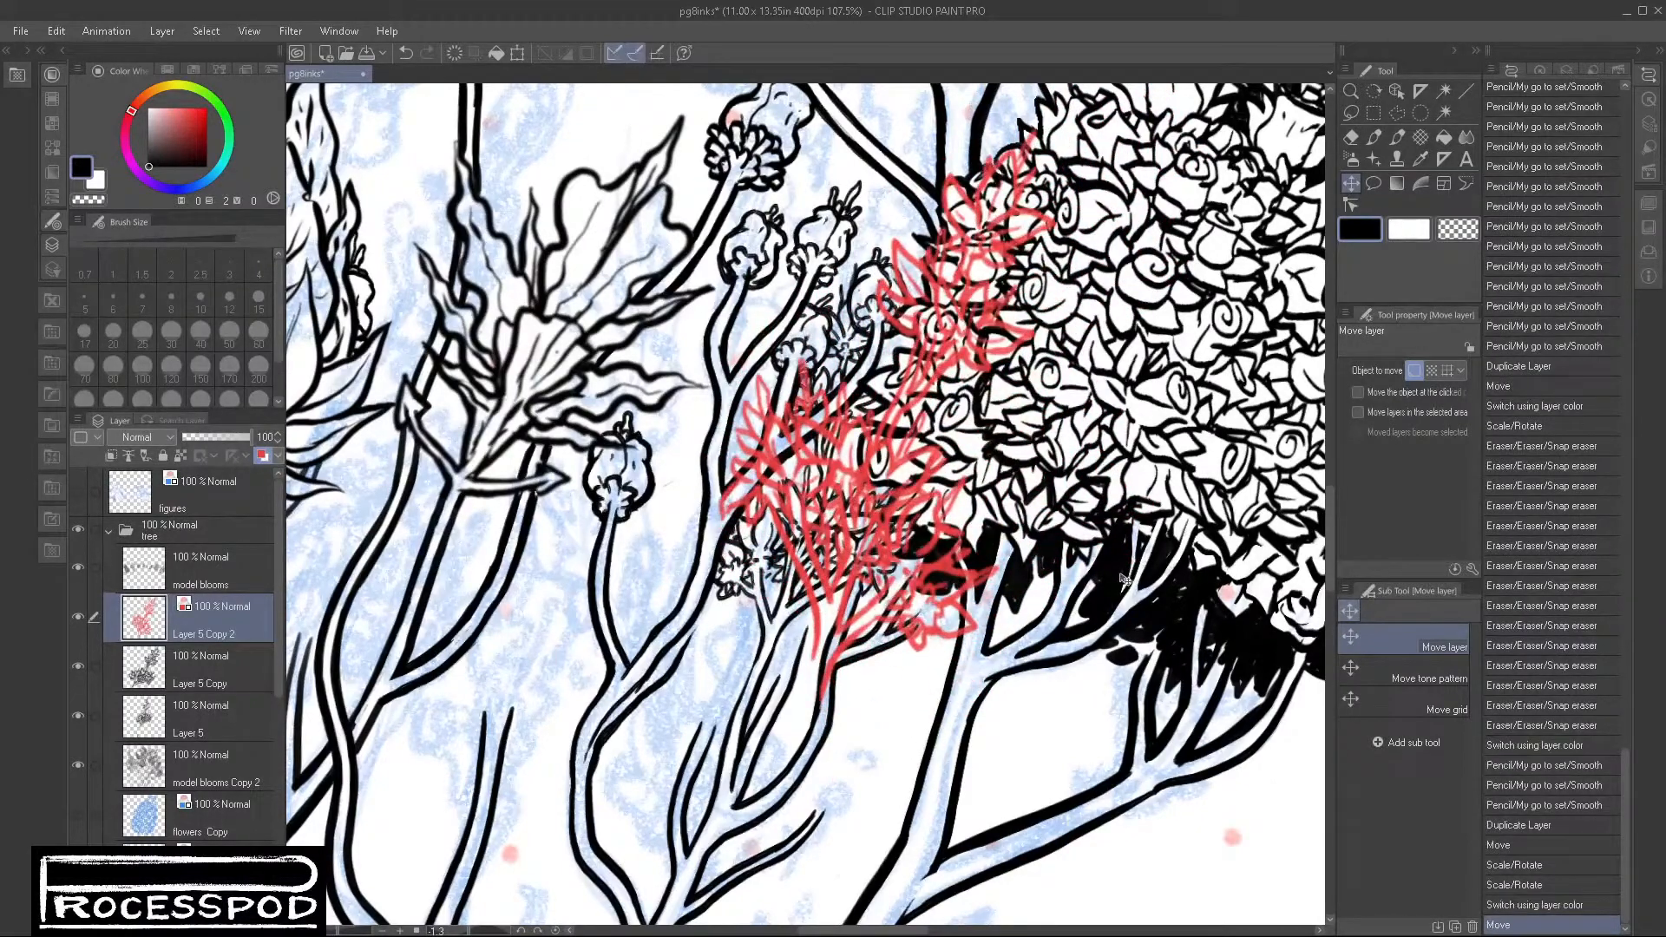
{"action": "key", "text": "ctrl+t"}
{"action": "left_click_drag", "start_coordinate": [1181, 573], "coordinate": [1166, 608]}
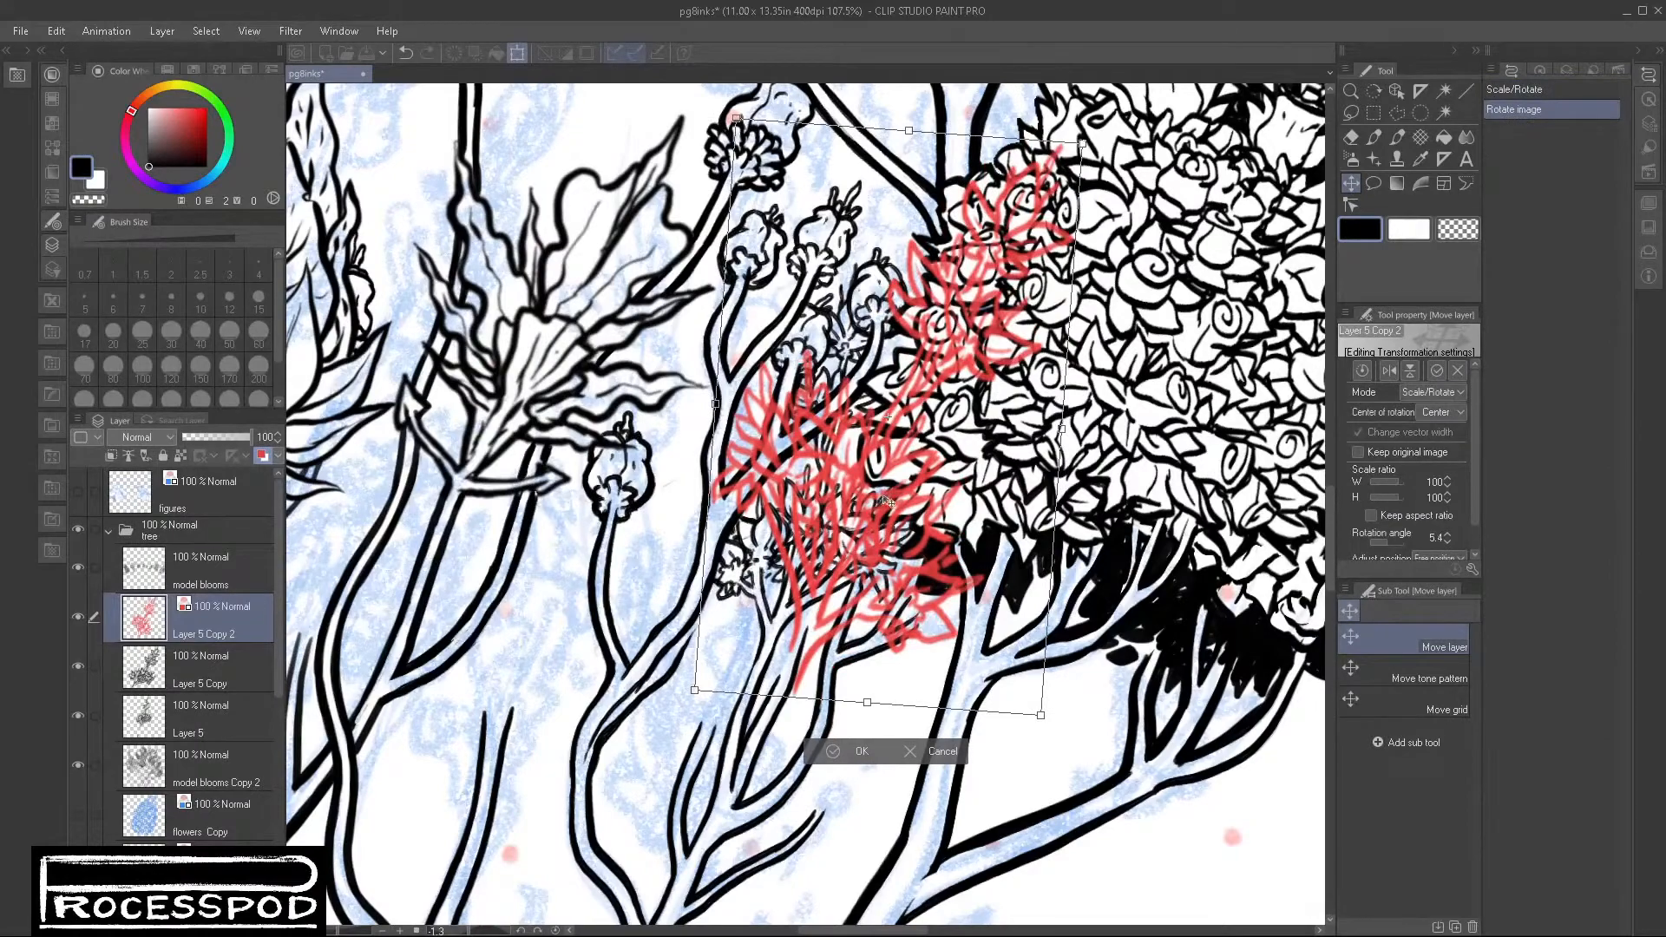
{"action": "left_click_drag", "start_coordinate": [887, 501], "coordinate": [1046, 517]}
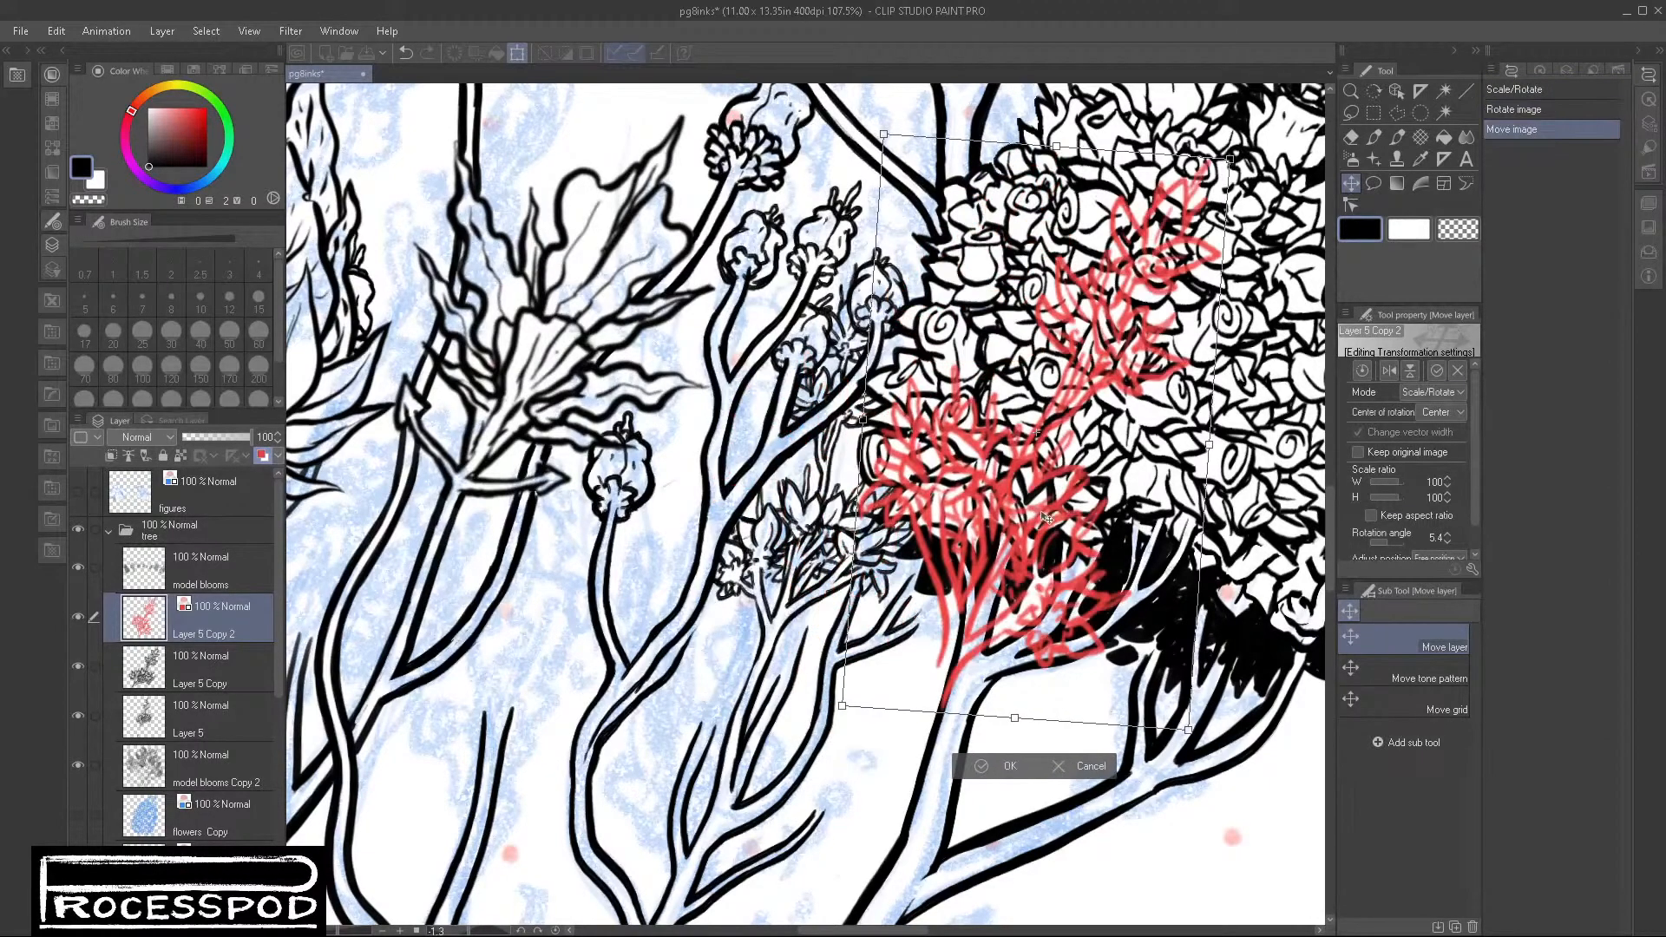
{"action": "scroll", "coordinate": [1050, 533], "scroll_direction": "down", "scroll_amount": 3}
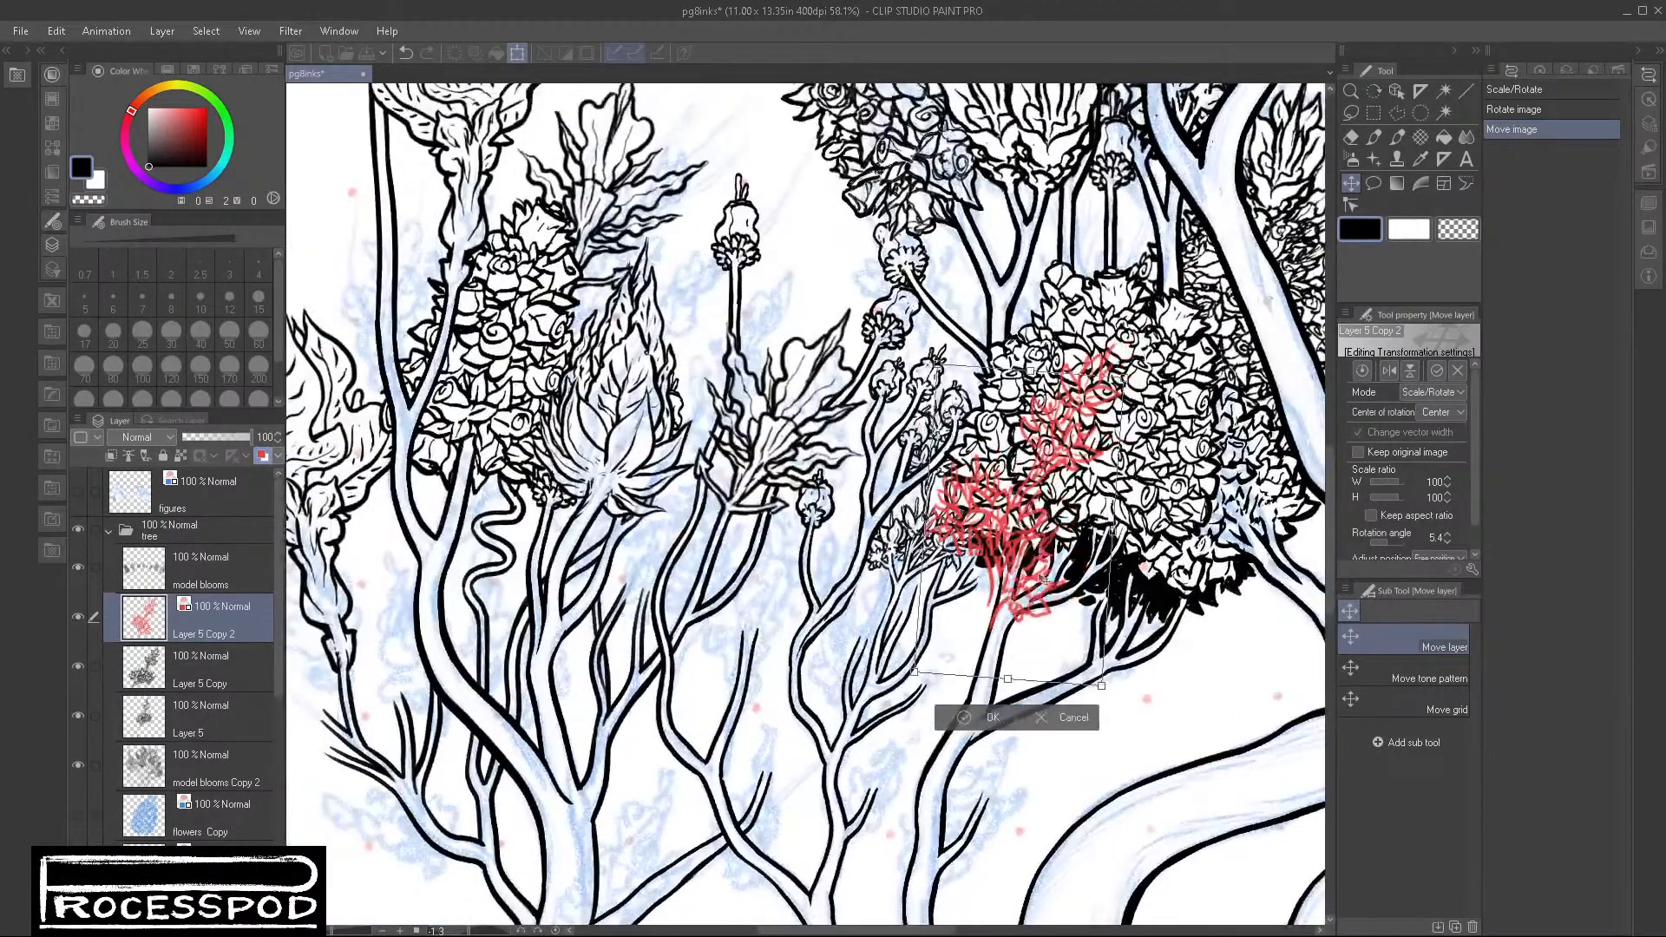
{"action": "left_click_drag", "start_coordinate": [1046, 612], "coordinate": [1087, 375]}
Step: Scale the red blossom cluster down and seat its stem base on the small branch beside the rose tree
{"action": "scroll", "coordinate": [979, 530], "scroll_direction": "up", "scroll_amount": 5}
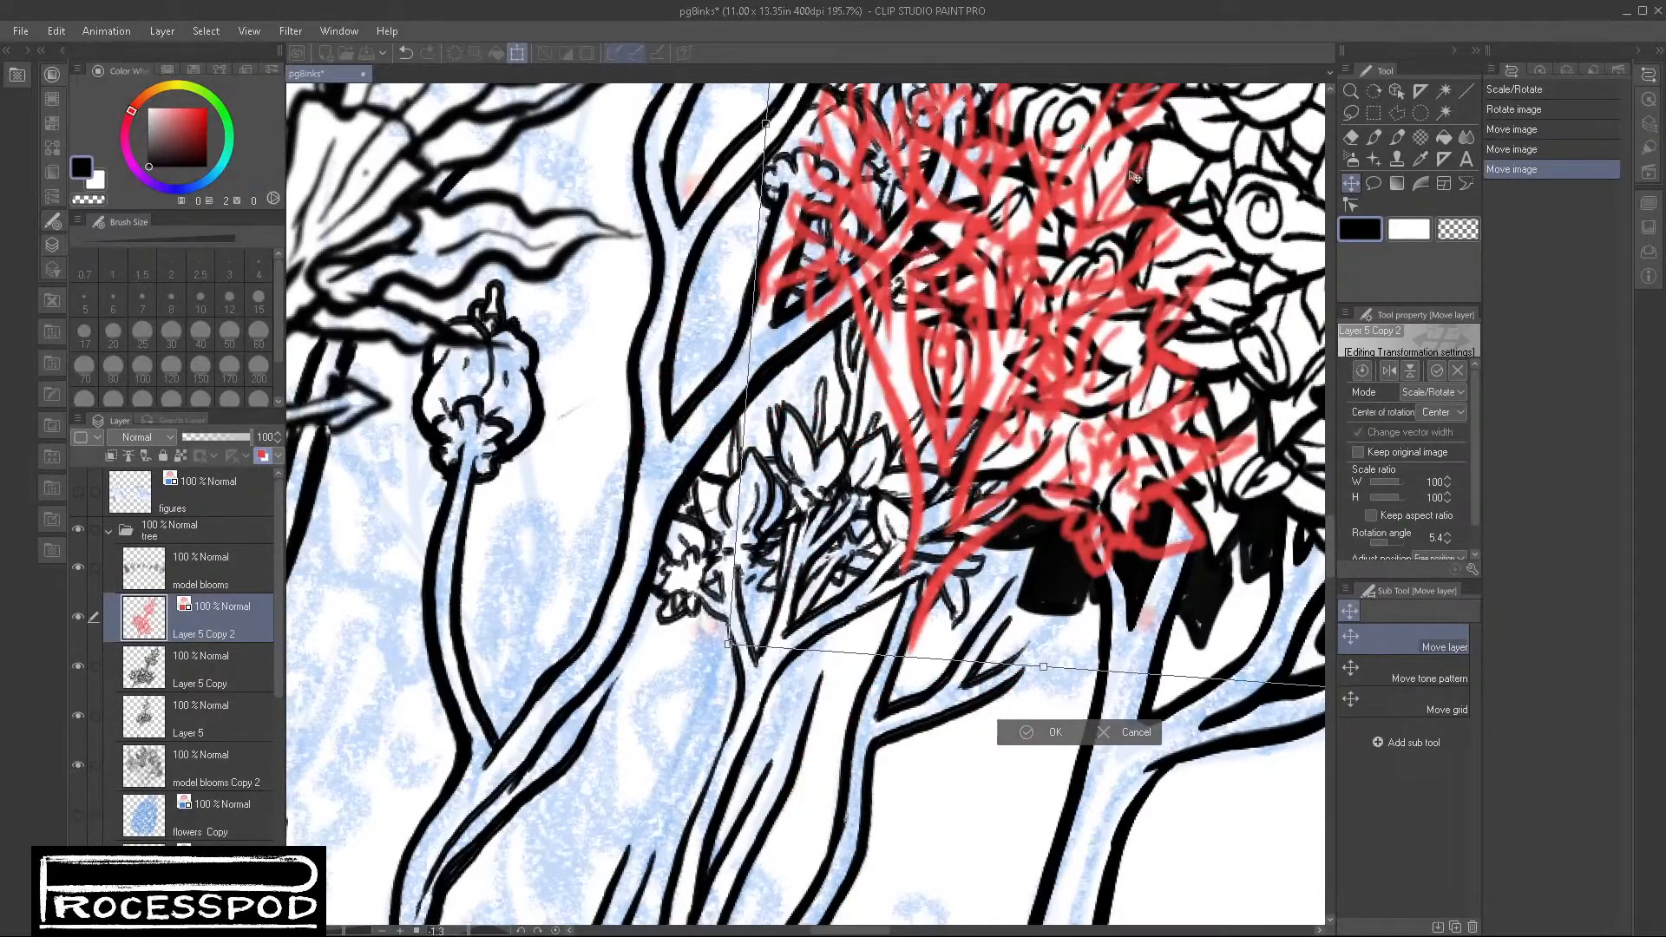
{"action": "left_click_drag", "start_coordinate": [916, 574], "coordinate": [916, 573]}
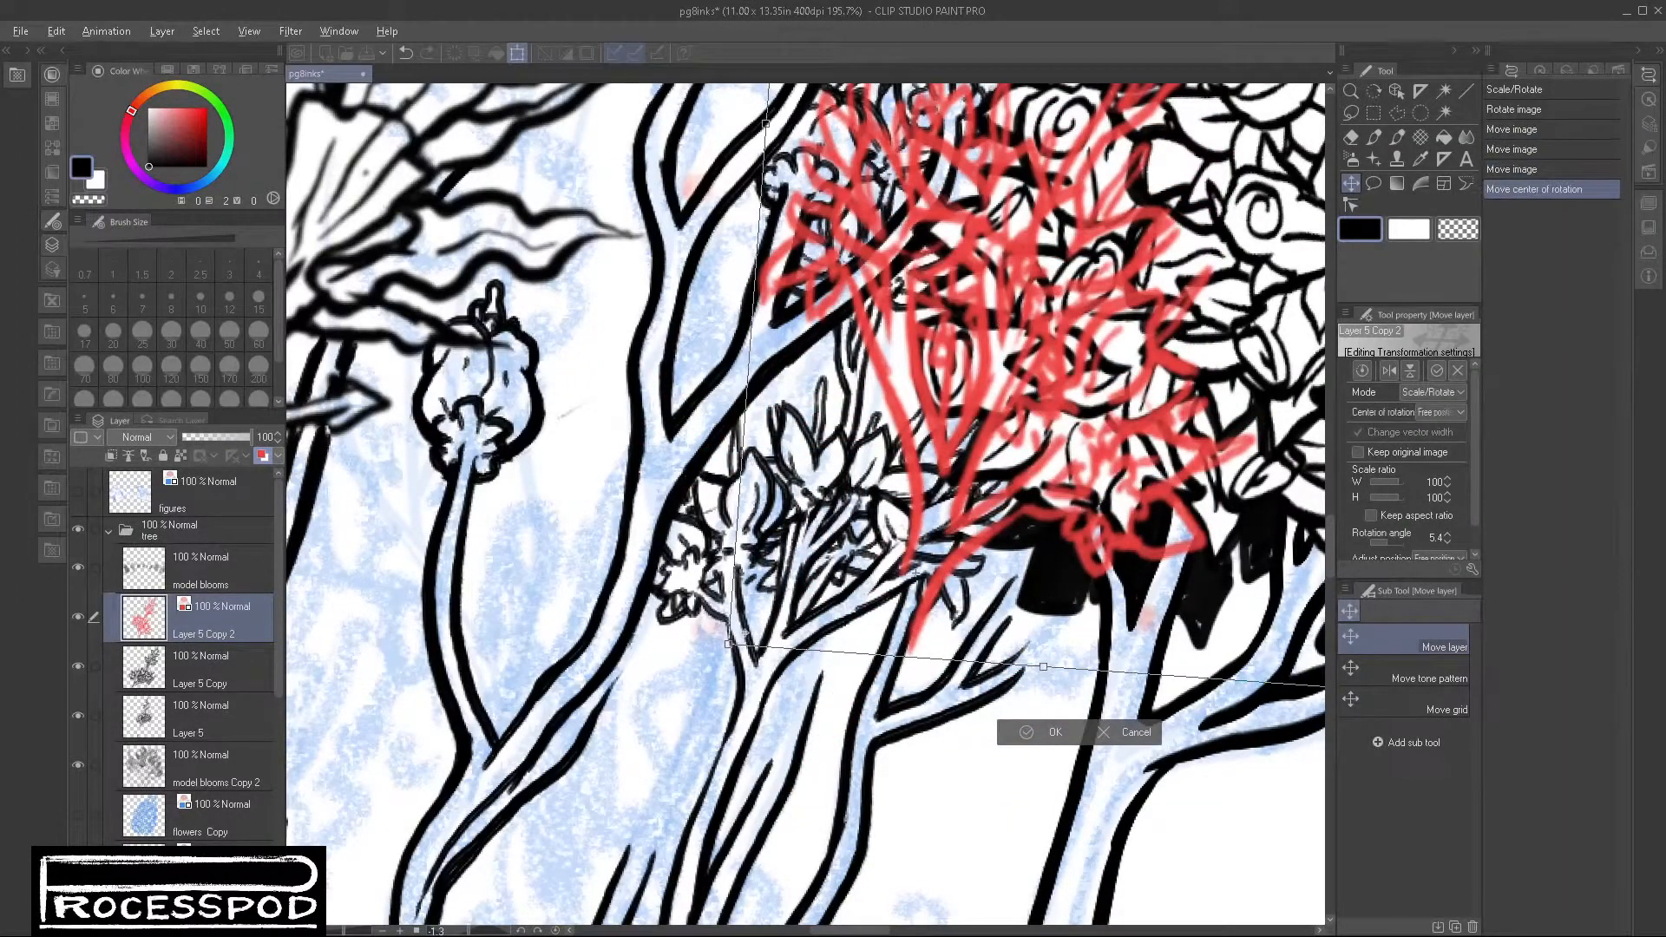
{"action": "left_click_drag", "start_coordinate": [729, 645], "coordinate": [785, 618]}
{"action": "left_click_drag", "start_coordinate": [981, 567], "coordinate": [985, 577]}
{"action": "key", "text": "Return"}
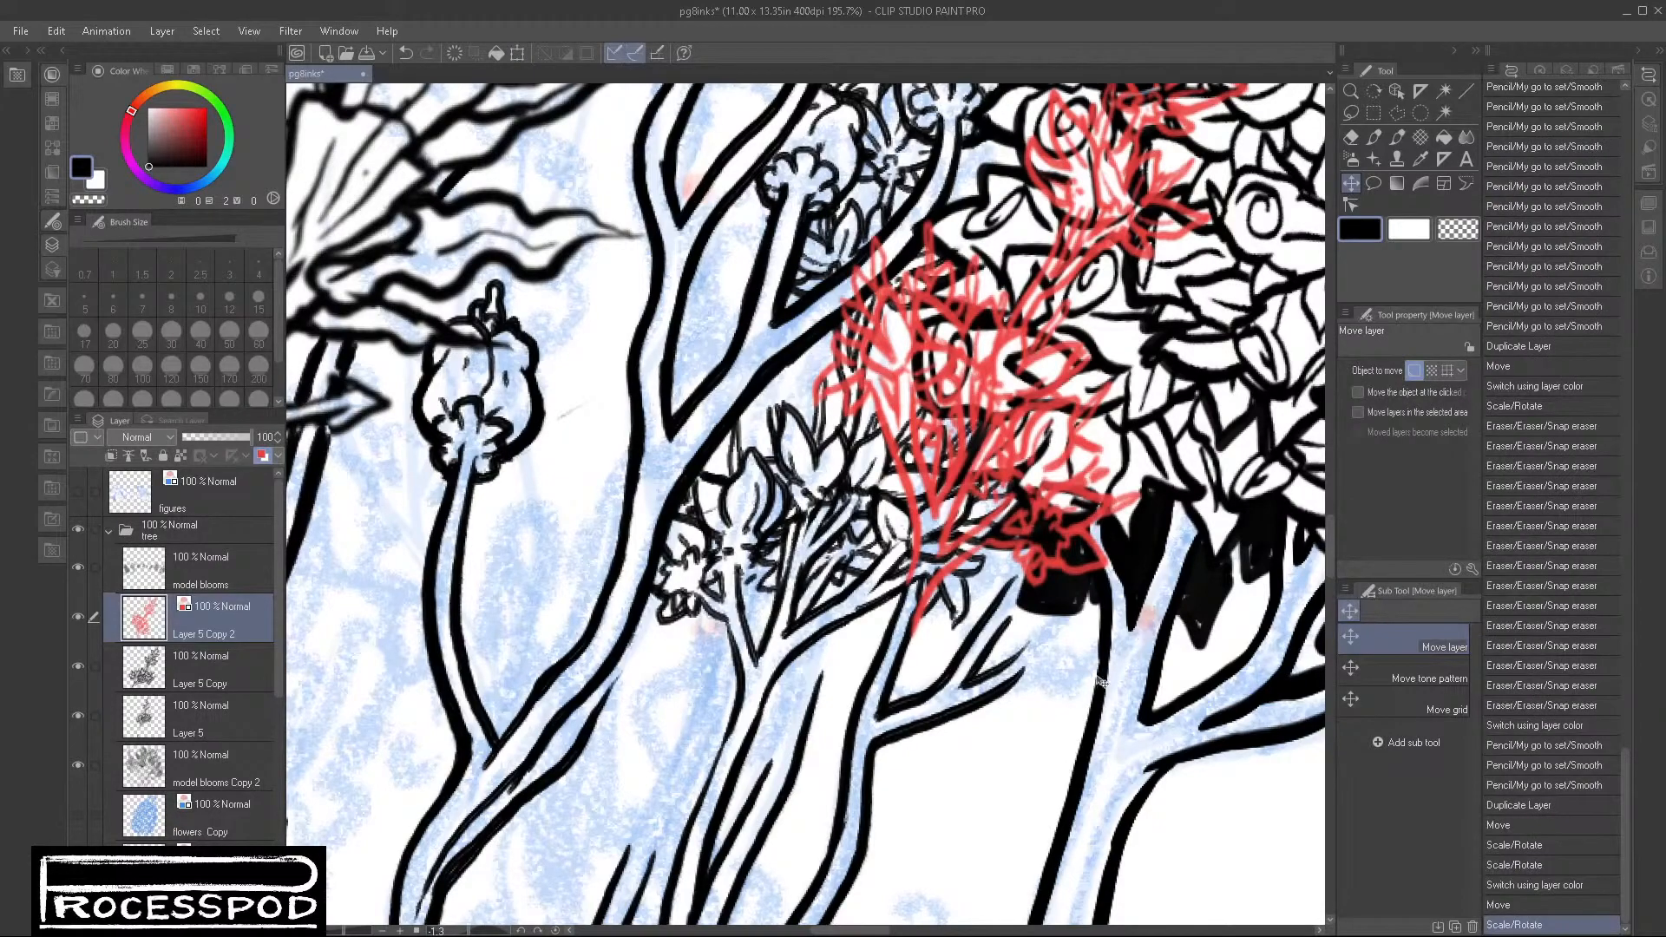
Step: Erase the Layer 5 Copy lines crossing the red cluster's main stem with the Snap eraser at size 40
{"action": "scroll", "coordinate": [1100, 679], "scroll_direction": "down", "scroll_amount": 5}
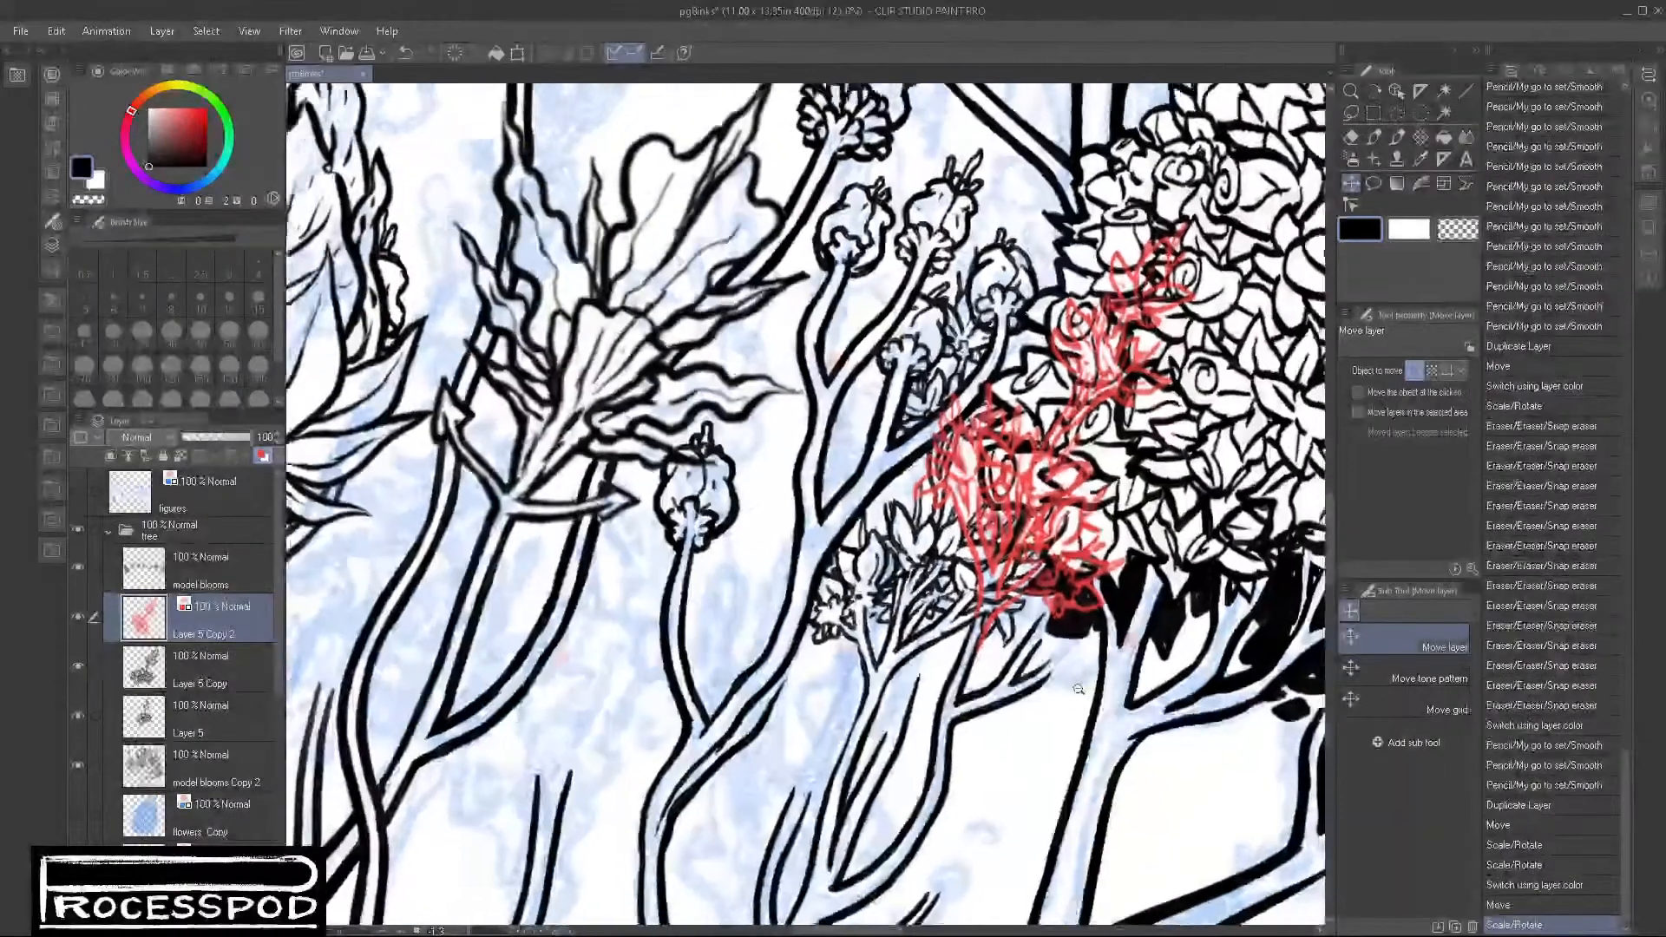
{"action": "left_click", "coordinate": [211, 658]}
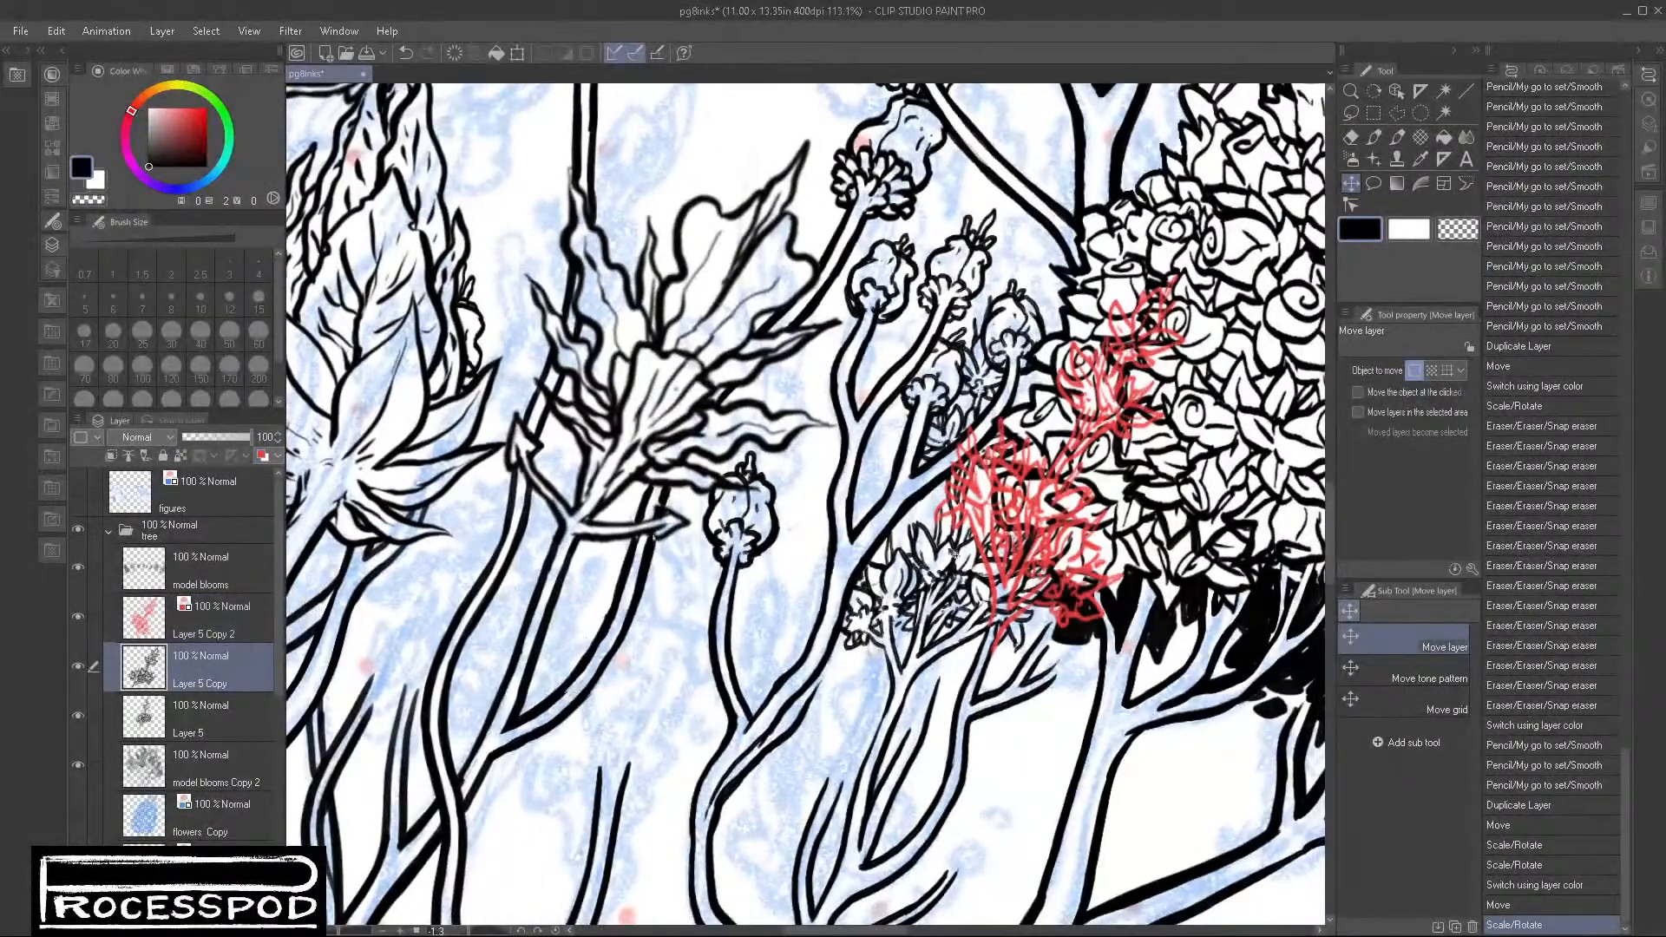
{"action": "left_click", "coordinate": [1351, 137]}
{"action": "scroll", "coordinate": [935, 656], "scroll_direction": "up", "scroll_amount": 10}
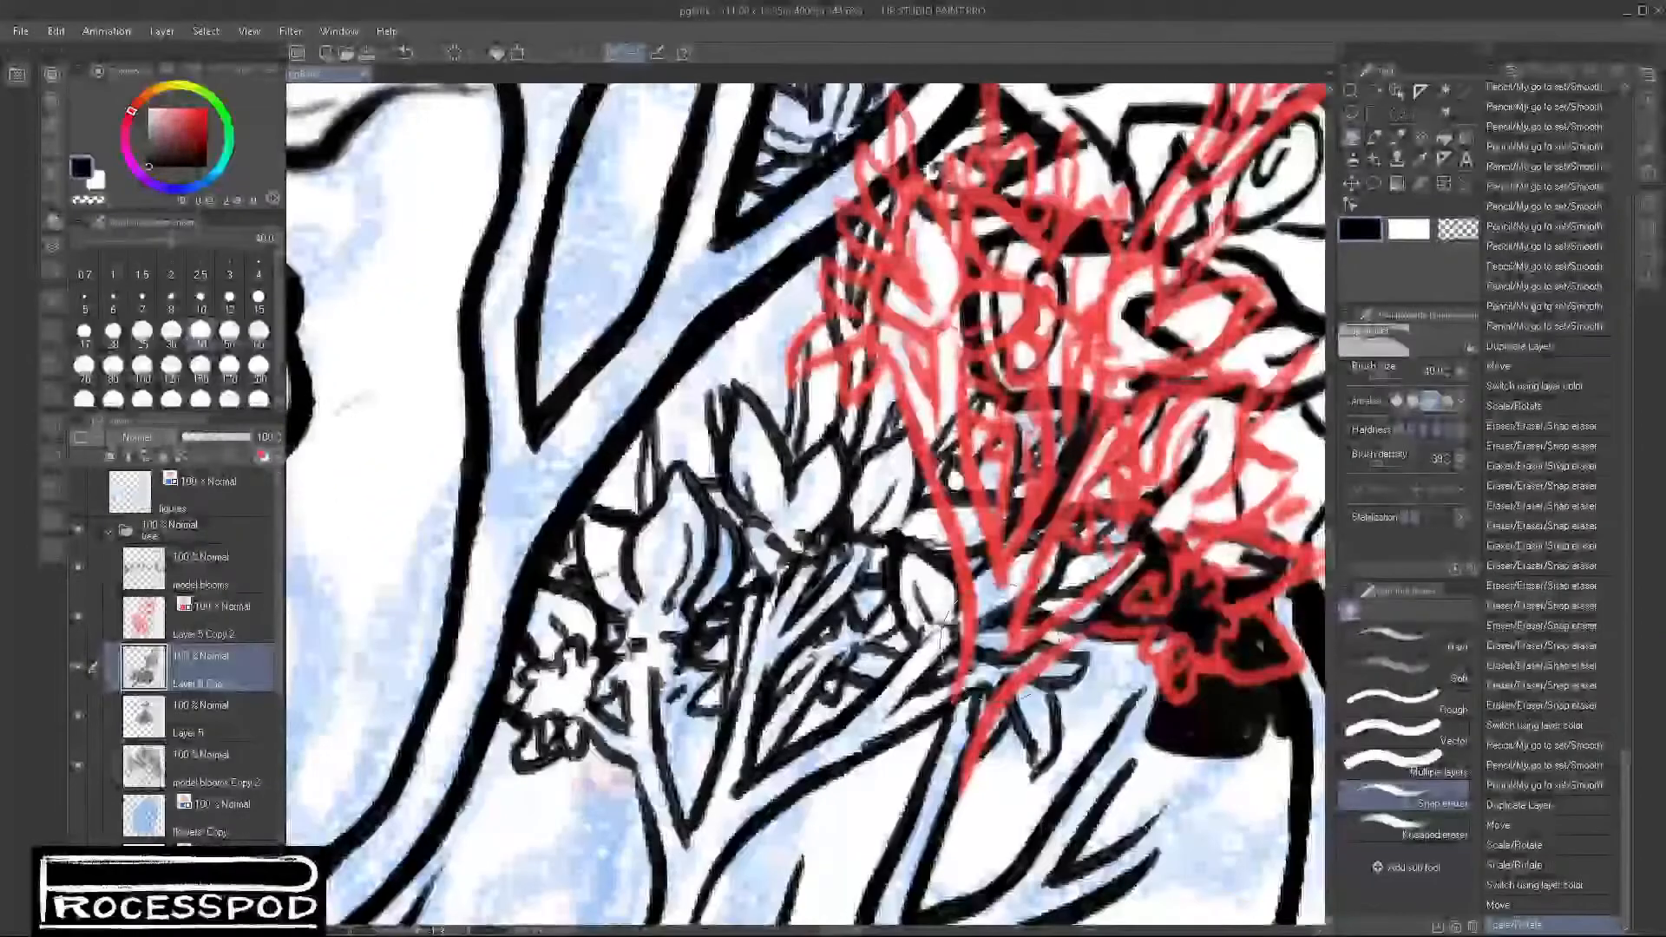
{"action": "left_click_drag", "start_coordinate": [981, 673], "coordinate": [988, 615]}
{"action": "left_click", "coordinate": [76, 667]}
{"action": "left_click", "coordinate": [76, 666]}
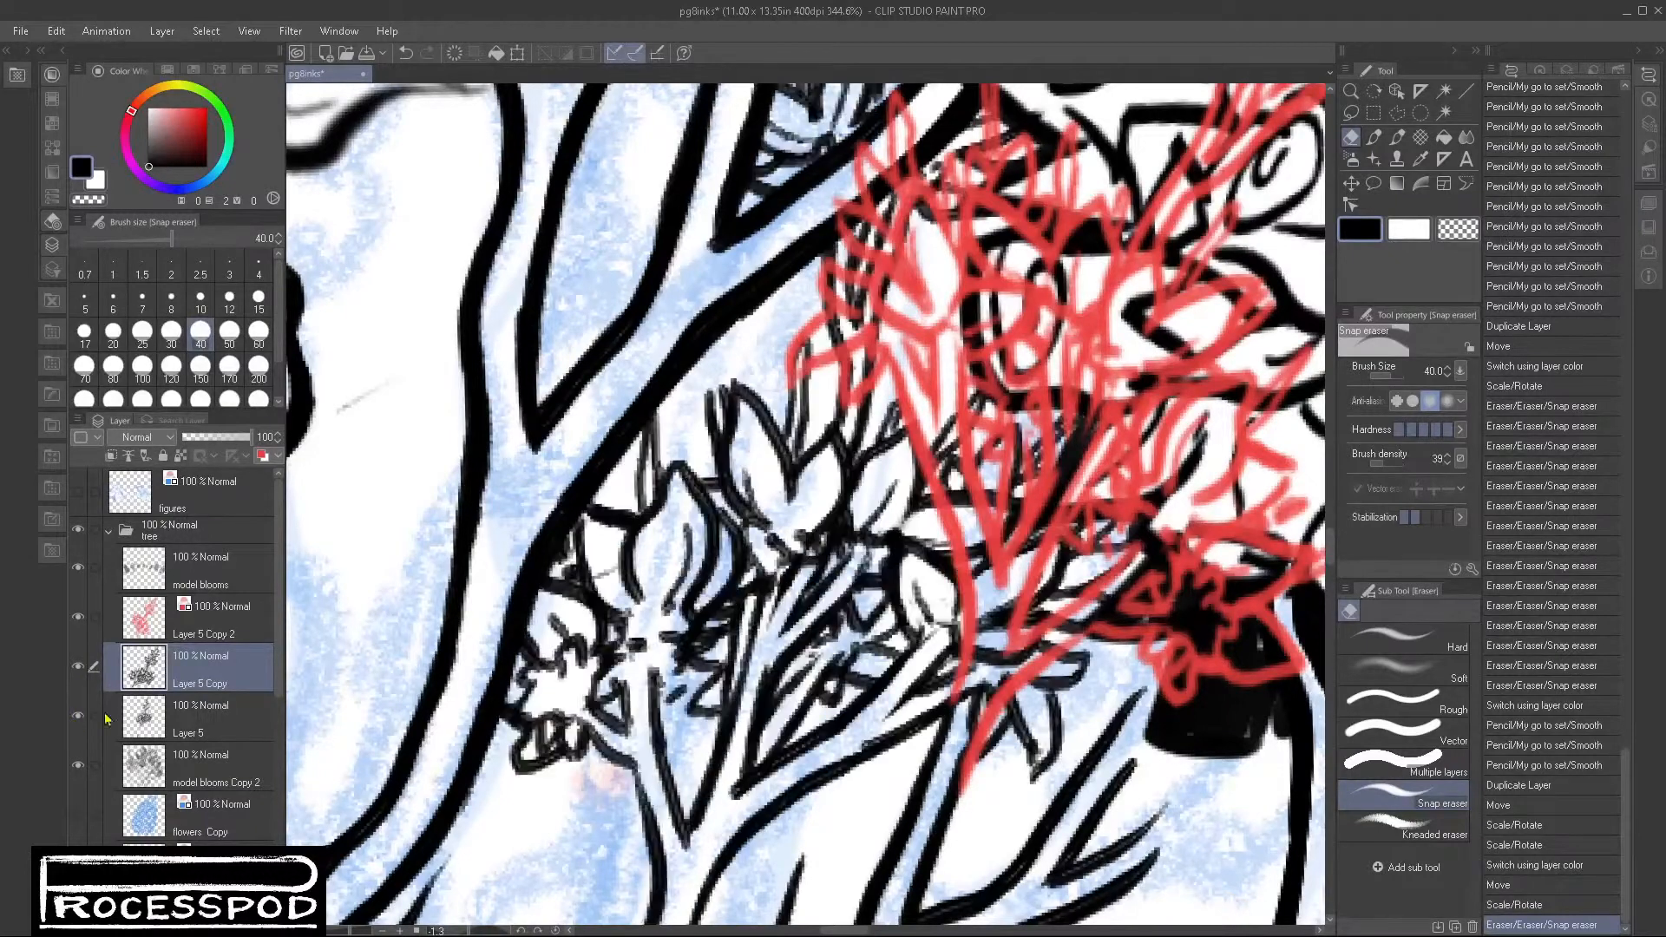
Step: On Layer 5, erase the lines overlapping the red cluster's left blossom, using the Snap eraser and the transparent Smooth pencil
{"action": "left_click", "coordinate": [100, 719]}
{"action": "mouse_move", "coordinate": [968, 746]}
{"action": "left_mouse_down"}
{"action": "mouse_move", "coordinate": [985, 586]}
{"action": "mouse_move", "coordinate": [911, 369]}
{"action": "mouse_move", "coordinate": [918, 441]}
{"action": "mouse_move", "coordinate": [847, 459]}
{"action": "mouse_move", "coordinate": [864, 457]}
{"action": "mouse_move", "coordinate": [872, 502]}
{"action": "mouse_move", "coordinate": [898, 438]}
{"action": "mouse_move", "coordinate": [856, 404]}
{"action": "mouse_move", "coordinate": [895, 441]}
{"action": "mouse_move", "coordinate": [910, 390]}
{"action": "mouse_move", "coordinate": [864, 416]}
{"action": "mouse_move", "coordinate": [851, 404]}
{"action": "mouse_move", "coordinate": [911, 413]}
{"action": "left_mouse_up"}
{"action": "key", "text": "ctrl+z"}
{"action": "mouse_move", "coordinate": [829, 463]}
{"action": "left_mouse_down"}
{"action": "mouse_move", "coordinate": [907, 449]}
{"action": "mouse_move", "coordinate": [859, 495]}
{"action": "left_mouse_up"}
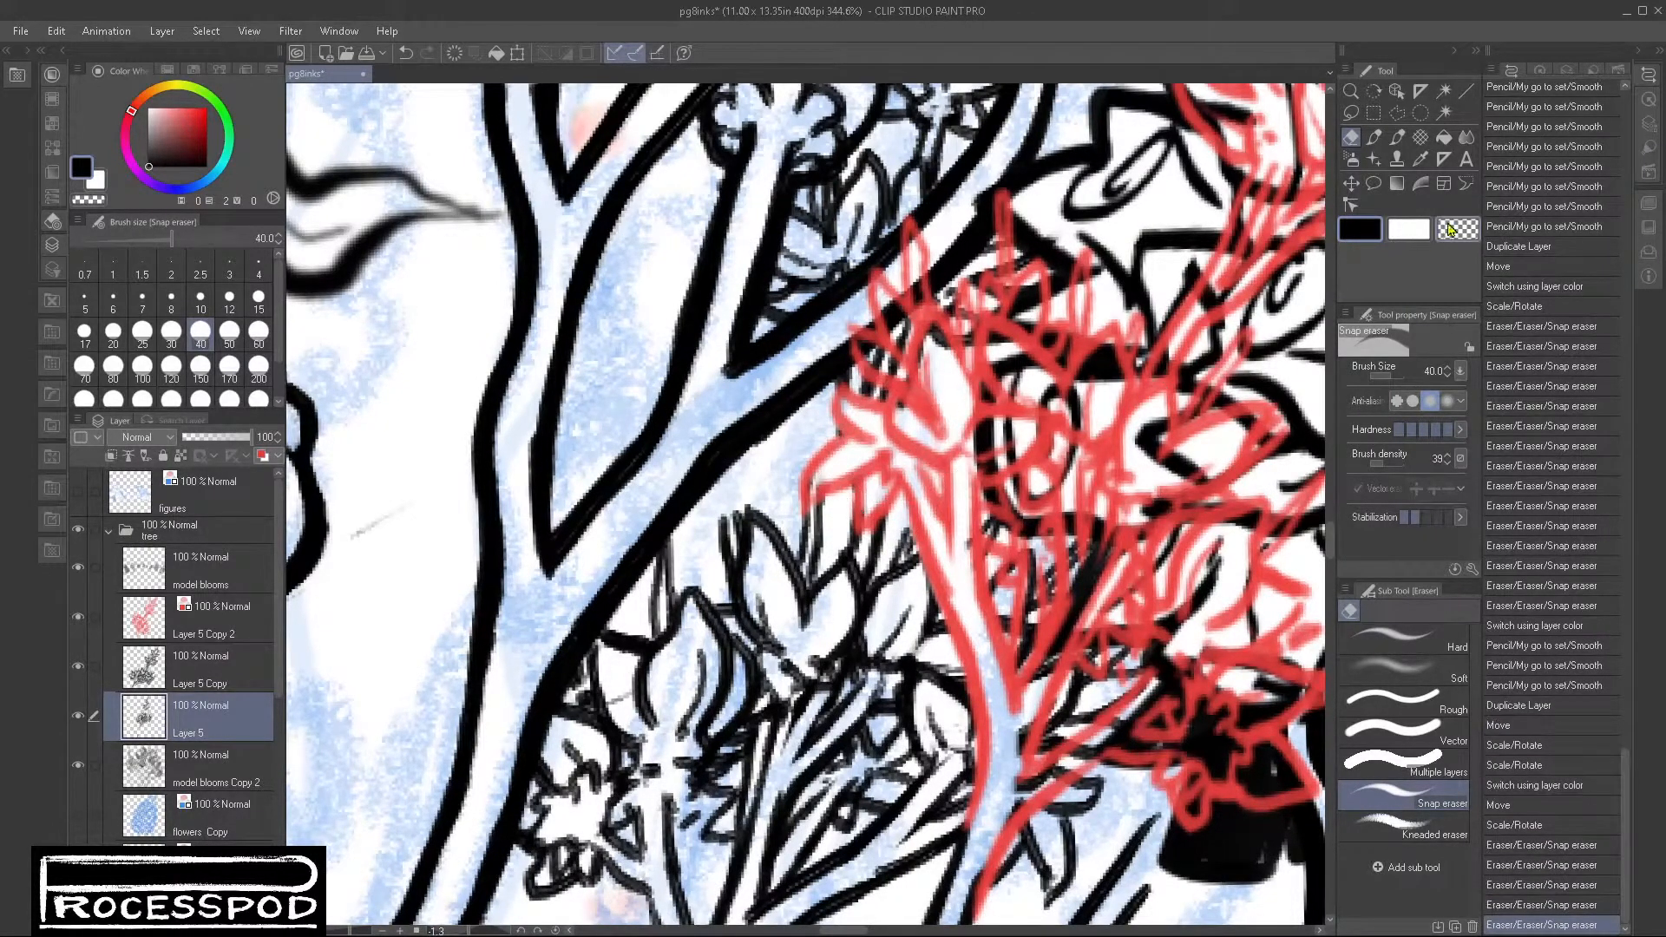
{"action": "left_click", "coordinate": [1375, 139]}
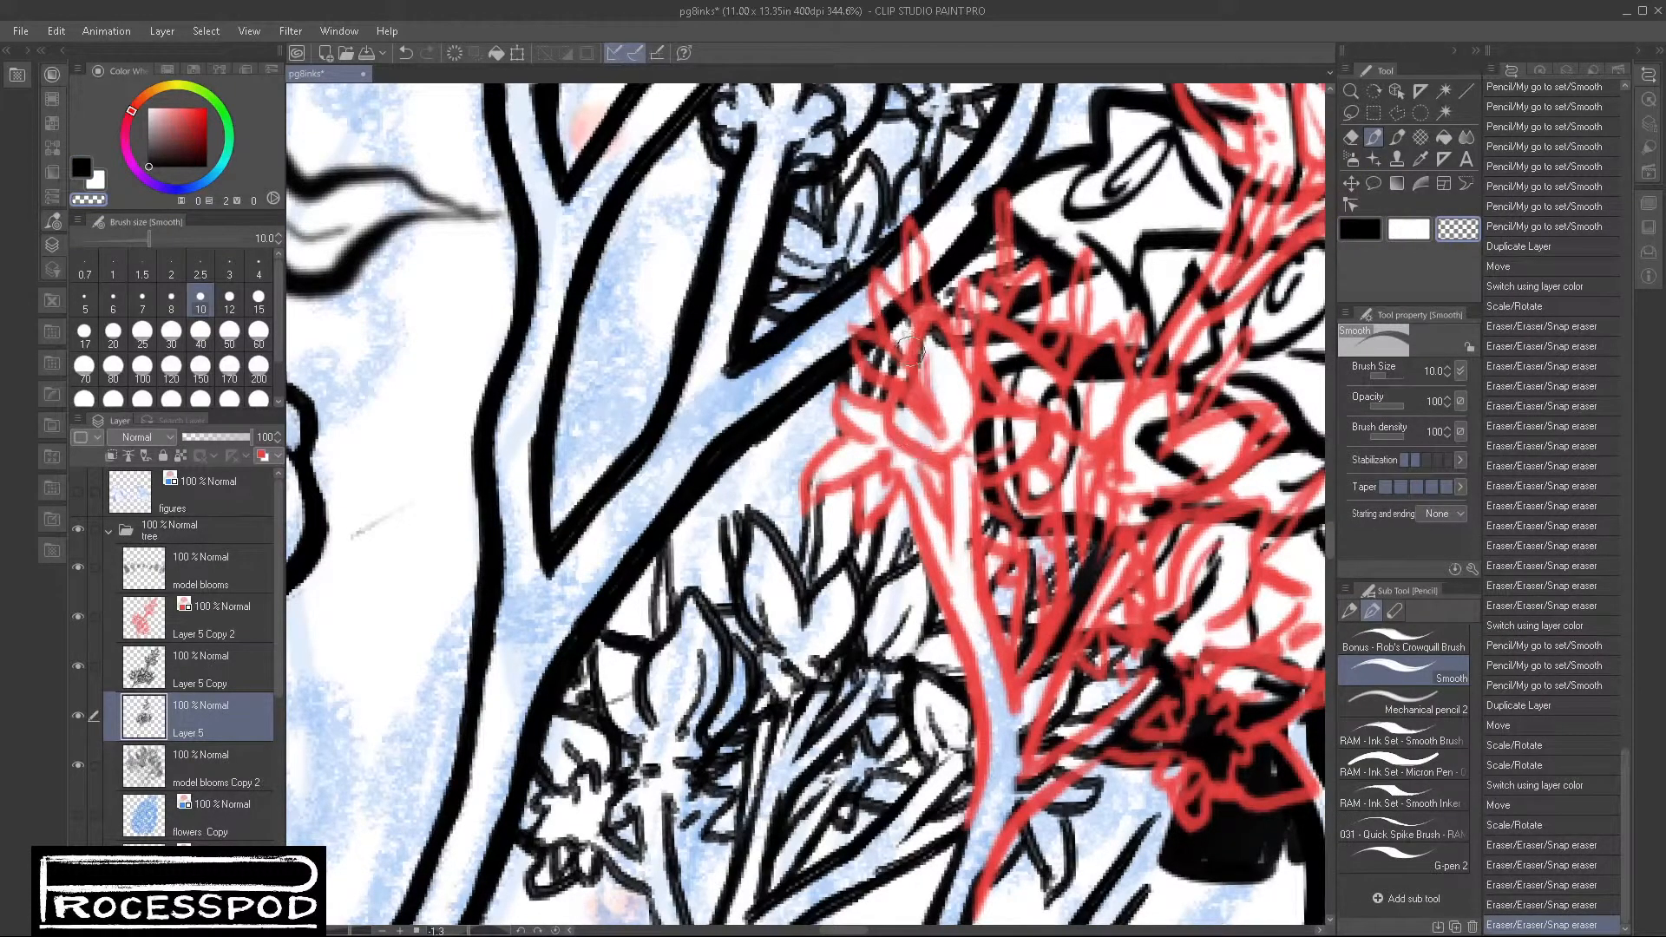
{"action": "left_click_drag", "start_coordinate": [909, 363], "coordinate": [927, 333]}
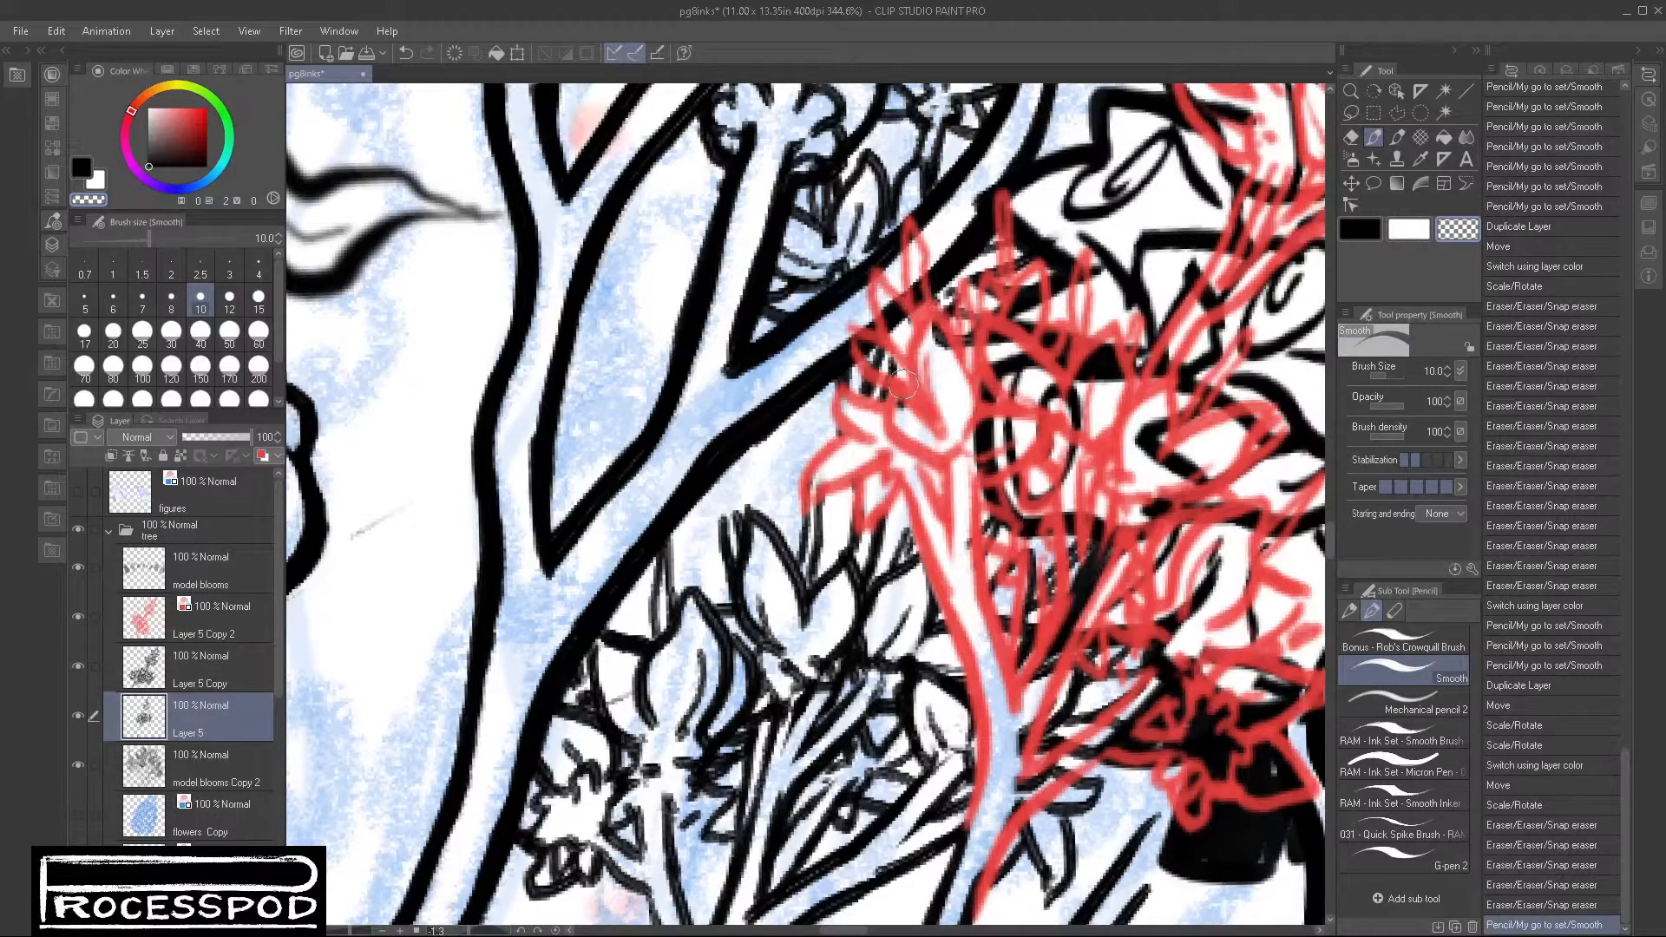
{"action": "mouse_move", "coordinate": [902, 410]}
{"action": "left_mouse_down"}
{"action": "mouse_move", "coordinate": [934, 332]}
{"action": "mouse_move", "coordinate": [936, 351]}
{"action": "left_mouse_up"}
Step: Merge Layer 5 with model blooms Copy 2 and place Layer 5 Copy 2 beneath Layer 5 Copy
{"action": "left_click", "coordinate": [77, 764]}
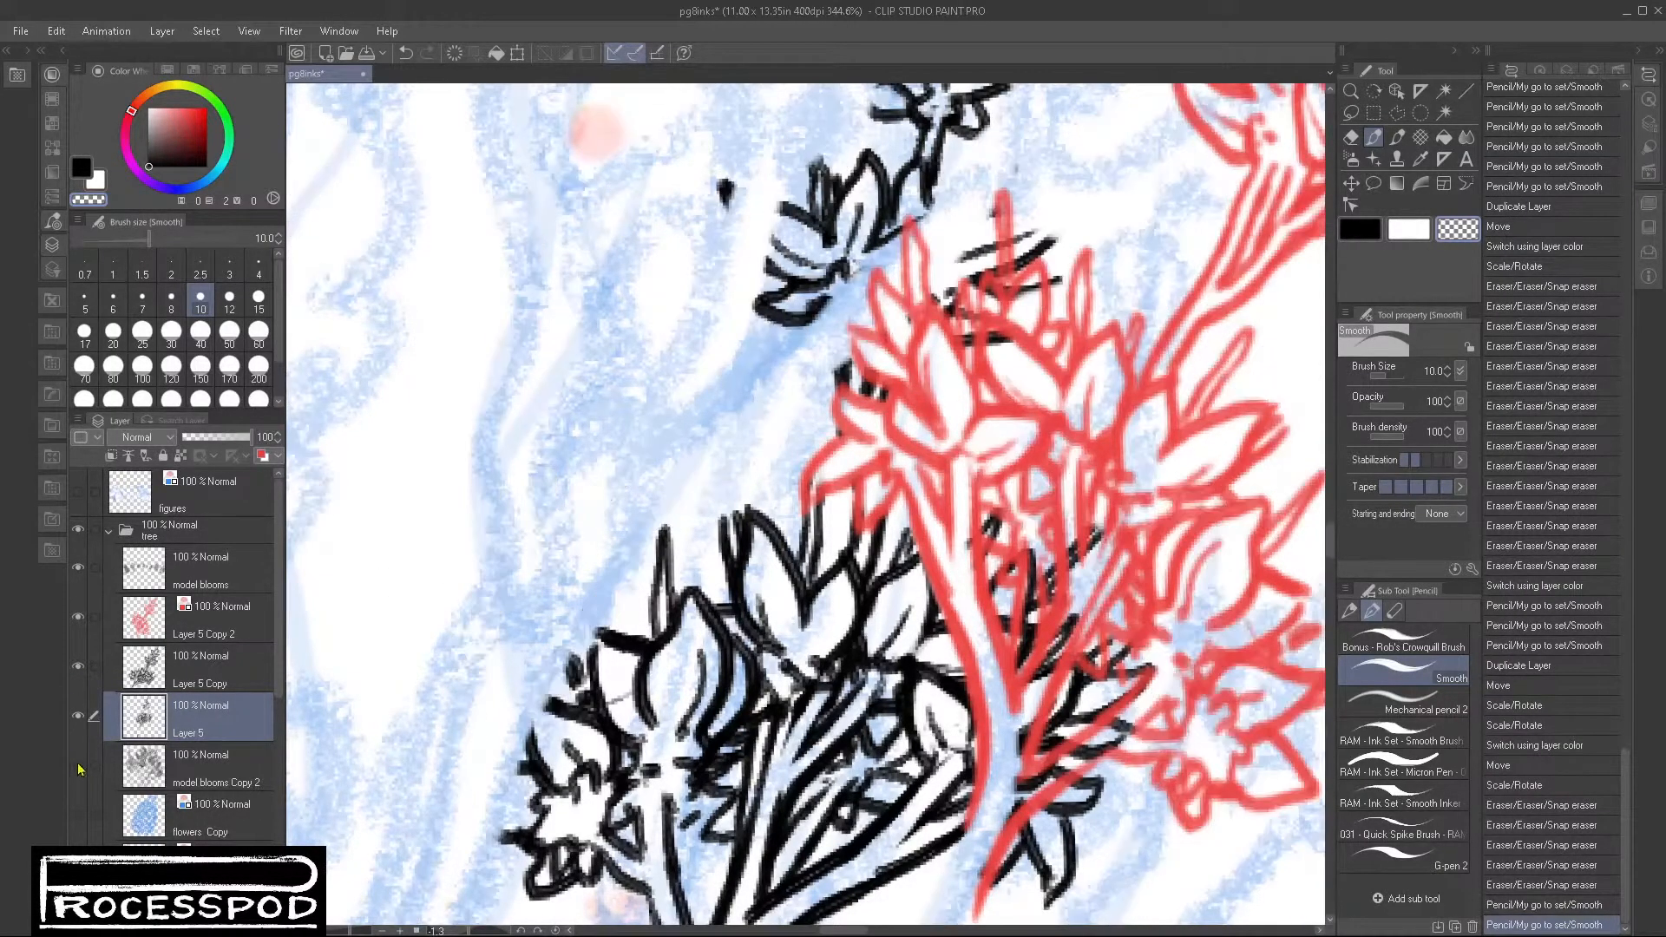
{"action": "left_click", "coordinate": [214, 762], "text": "ctrl"}
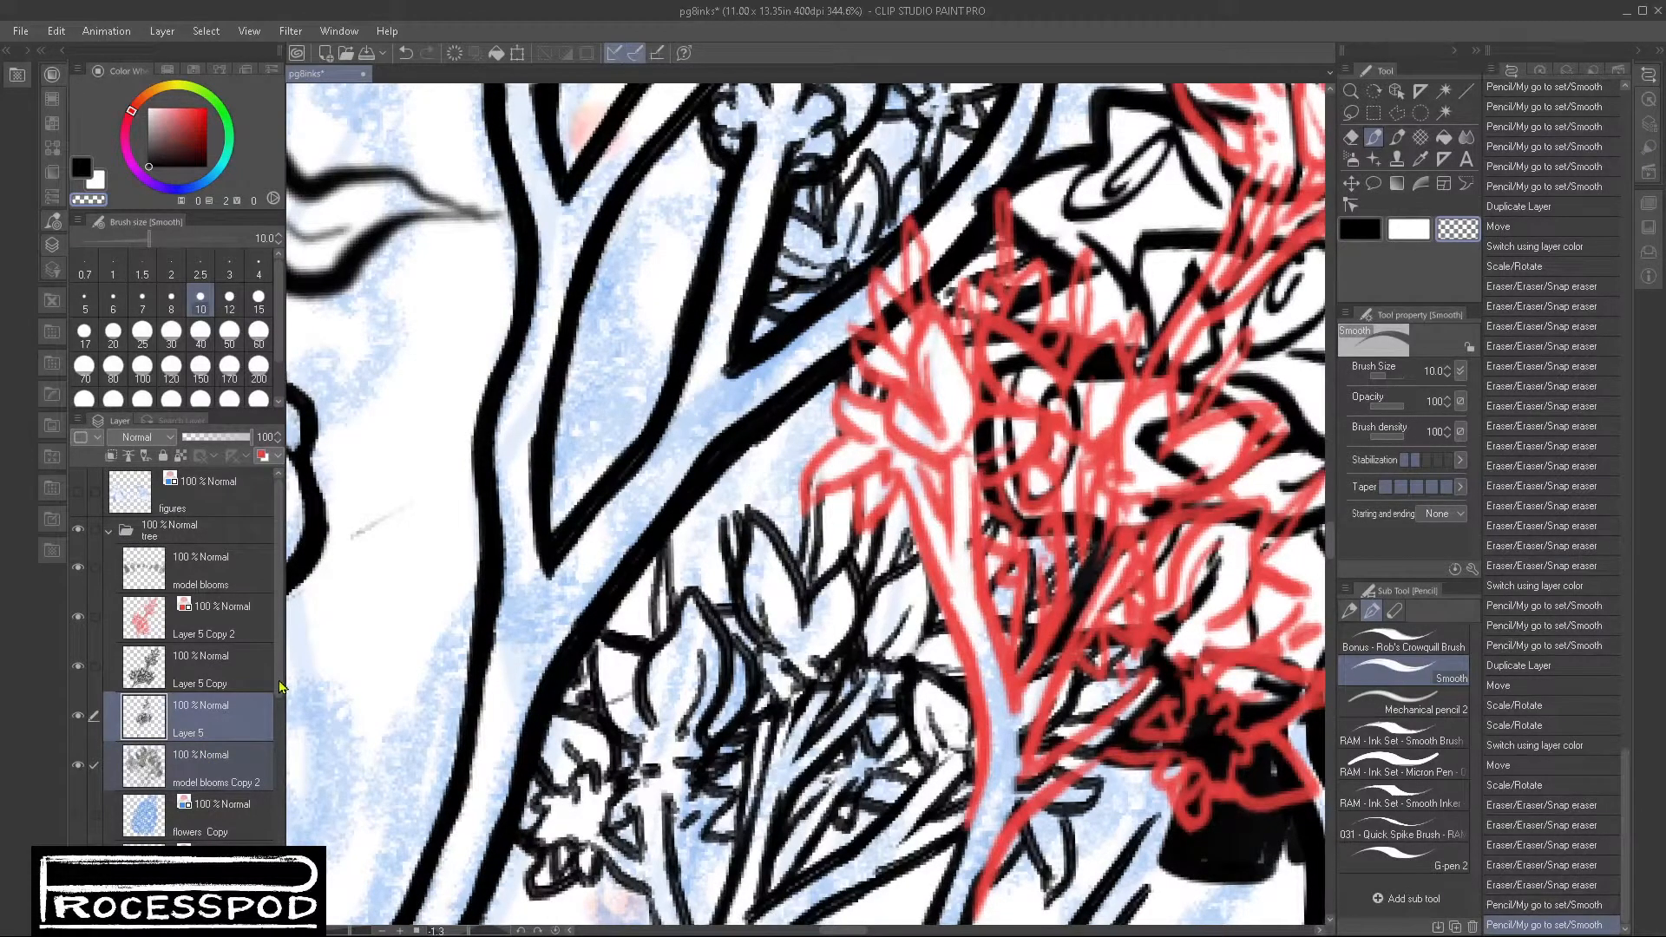
{"action": "key", "text": "shift+alt+e"}
{"action": "left_click_drag", "start_coordinate": [207, 621], "coordinate": [205, 685]}
{"action": "left_click", "coordinate": [227, 607]}
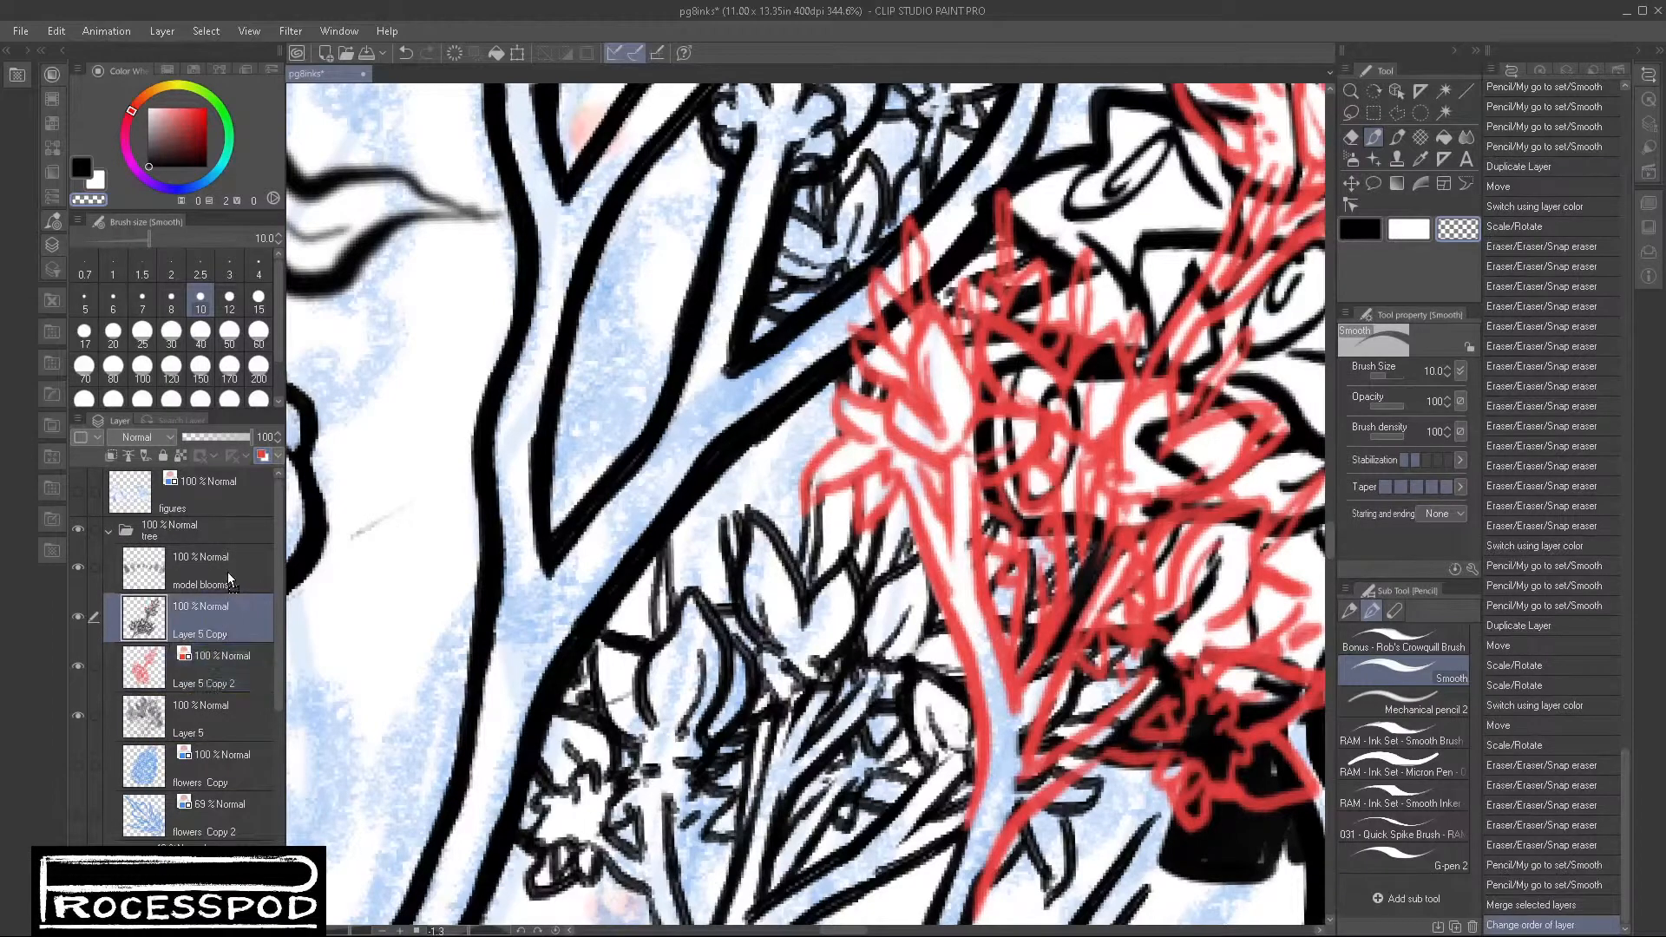
Step: On Layer 5 Copy 2, erase the red cluster's lines that cover the roses and leaves along the rose tree's edge
{"action": "left_click", "coordinate": [207, 686]}
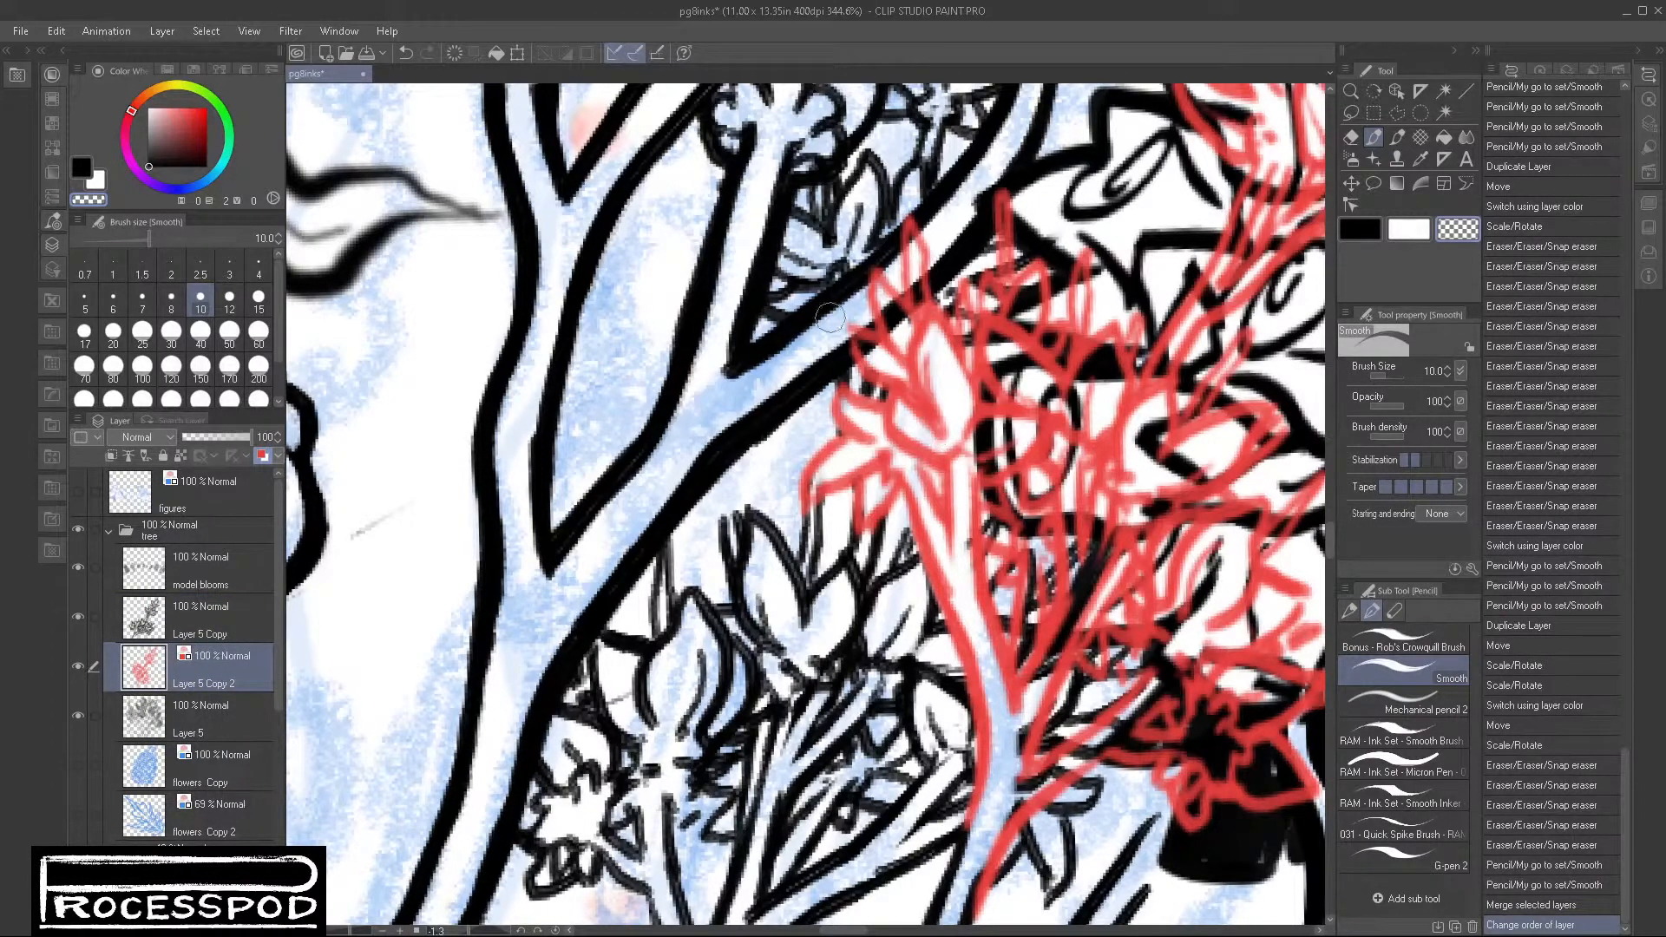
{"action": "scroll", "coordinate": [967, 512], "scroll_direction": "down", "scroll_amount": 5}
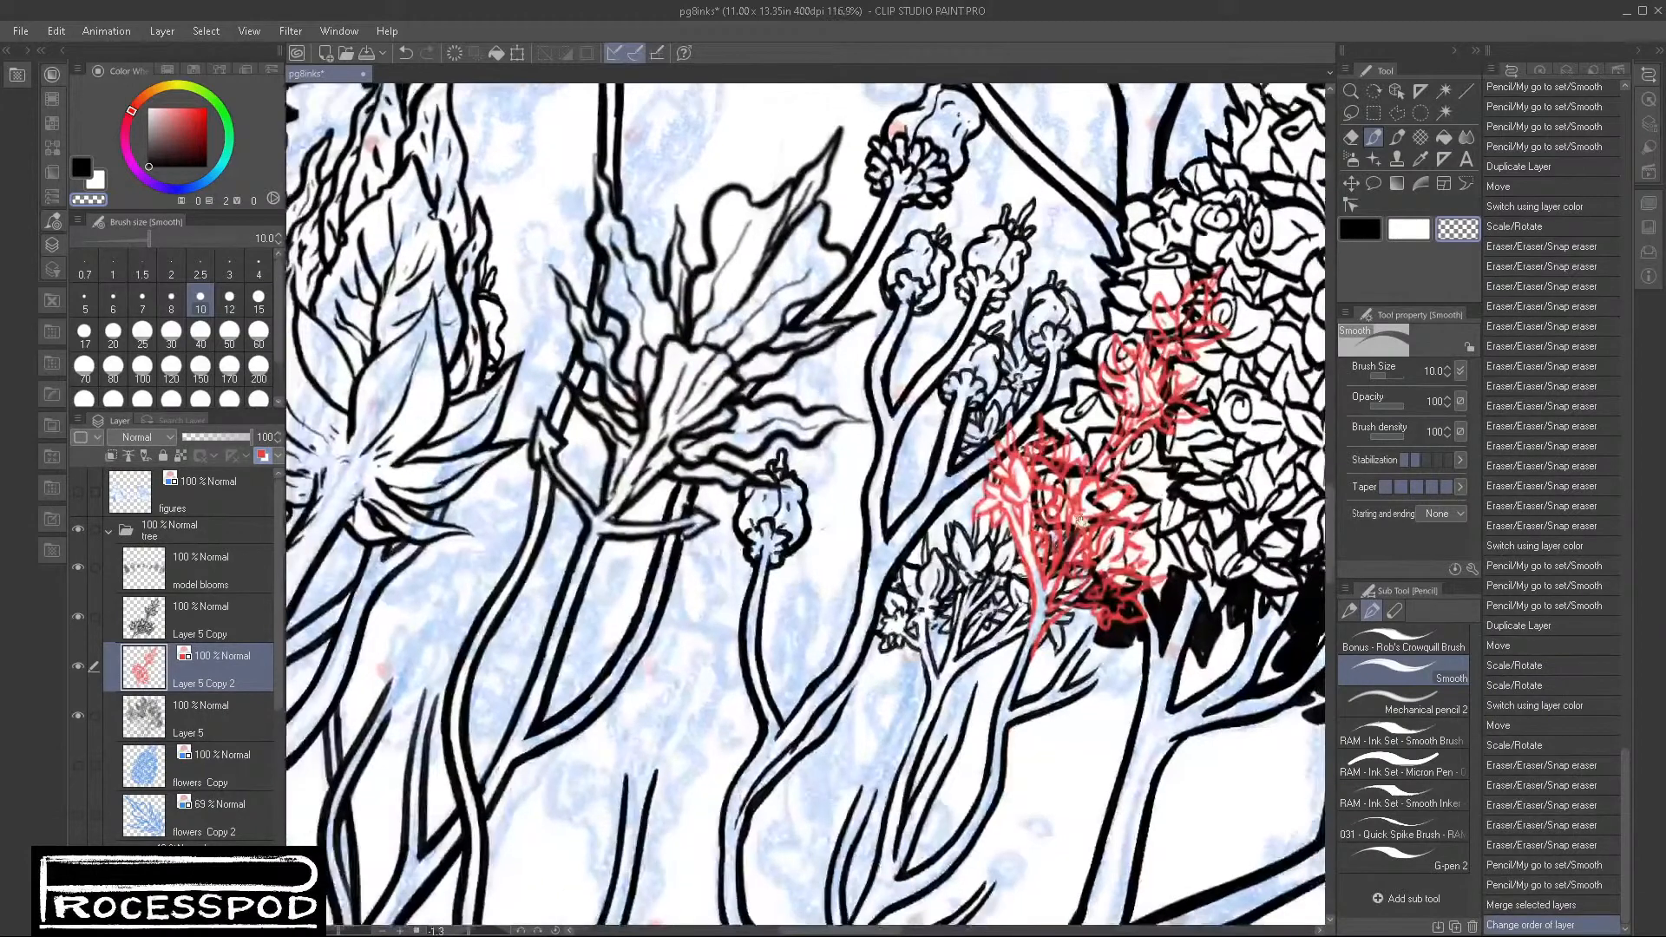
{"action": "scroll", "coordinate": [1026, 499], "scroll_direction": "up", "scroll_amount": 4}
{"action": "left_click_drag", "start_coordinate": [958, 369], "coordinate": [982, 314]}
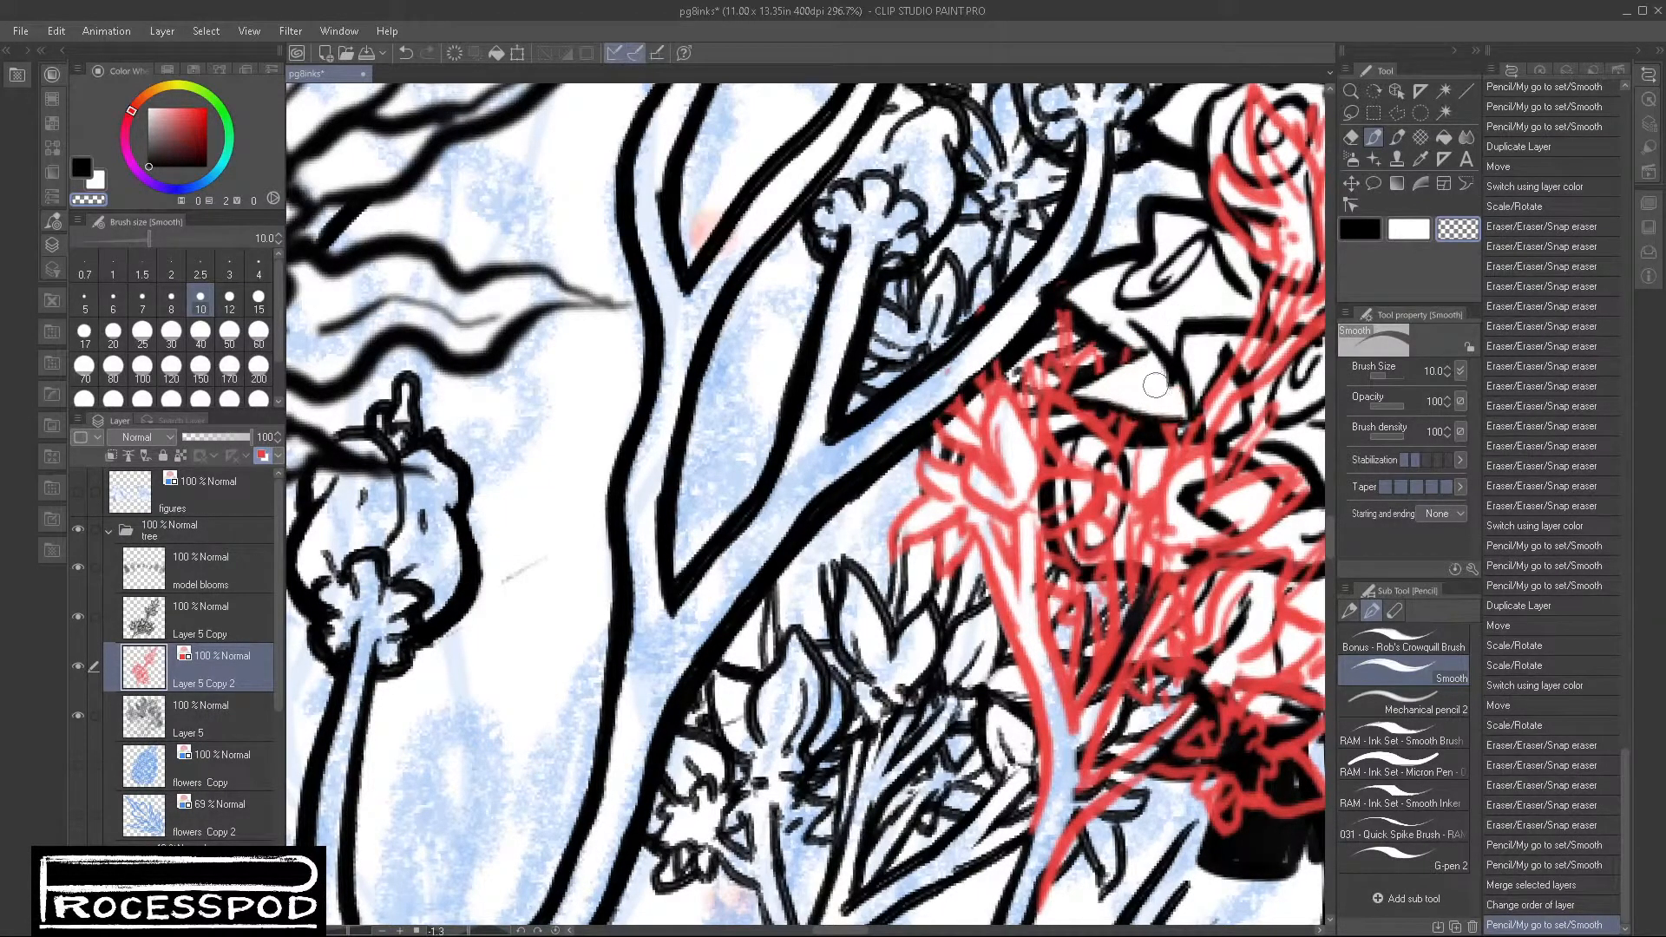
{"action": "left_click", "coordinate": [1121, 378]}
{"action": "left_click_drag", "start_coordinate": [1287, 339], "coordinate": [1054, 329]}
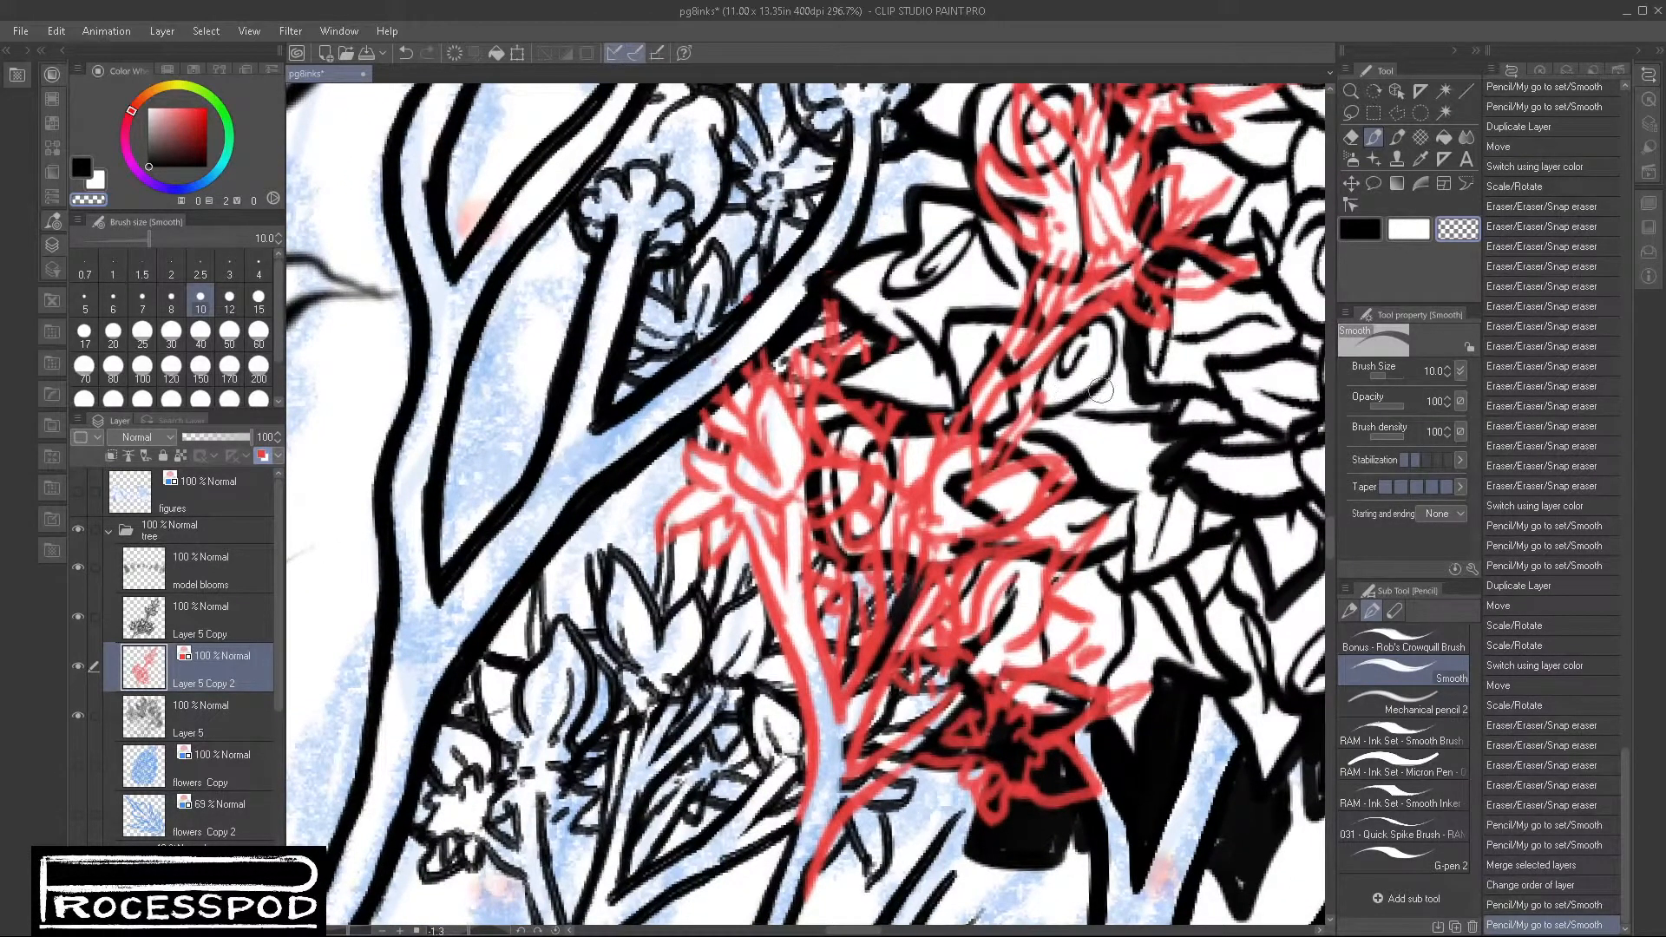
{"action": "mouse_move", "coordinate": [1012, 388]}
{"action": "left_mouse_down"}
{"action": "mouse_move", "coordinate": [964, 400]}
{"action": "mouse_move", "coordinate": [1059, 357]}
{"action": "mouse_move", "coordinate": [1086, 371]}
{"action": "mouse_move", "coordinate": [1031, 378]}
{"action": "mouse_move", "coordinate": [1026, 409]}
{"action": "mouse_move", "coordinate": [1095, 473]}
{"action": "mouse_move", "coordinate": [1055, 497]}
{"action": "mouse_move", "coordinate": [978, 494]}
{"action": "mouse_move", "coordinate": [1067, 479]}
{"action": "mouse_move", "coordinate": [1043, 512]}
{"action": "mouse_move", "coordinate": [1078, 518]}
{"action": "mouse_move", "coordinate": [1038, 531]}
{"action": "mouse_move", "coordinate": [1104, 529]}
{"action": "mouse_move", "coordinate": [1097, 508]}
{"action": "mouse_move", "coordinate": [995, 539]}
{"action": "mouse_move", "coordinate": [1082, 512]}
{"action": "mouse_move", "coordinate": [954, 509]}
{"action": "mouse_move", "coordinate": [909, 541]}
{"action": "mouse_move", "coordinate": [875, 518]}
{"action": "mouse_move", "coordinate": [855, 541]}
{"action": "mouse_move", "coordinate": [843, 456]}
{"action": "mouse_move", "coordinate": [1018, 453]}
{"action": "mouse_move", "coordinate": [885, 496]}
{"action": "mouse_move", "coordinate": [1063, 483]}
{"action": "mouse_move", "coordinate": [1056, 517]}
{"action": "mouse_move", "coordinate": [955, 556]}
{"action": "mouse_move", "coordinate": [899, 651]}
{"action": "mouse_move", "coordinate": [1000, 572]}
{"action": "mouse_move", "coordinate": [957, 627]}
{"action": "mouse_move", "coordinate": [1017, 548]}
{"action": "mouse_move", "coordinate": [1051, 543]}
{"action": "mouse_move", "coordinate": [1031, 637]}
{"action": "mouse_move", "coordinate": [1056, 599]}
{"action": "mouse_move", "coordinate": [1017, 640]}
{"action": "left_mouse_up"}
{"action": "left_click_drag", "start_coordinate": [1126, 640], "coordinate": [1065, 475]}
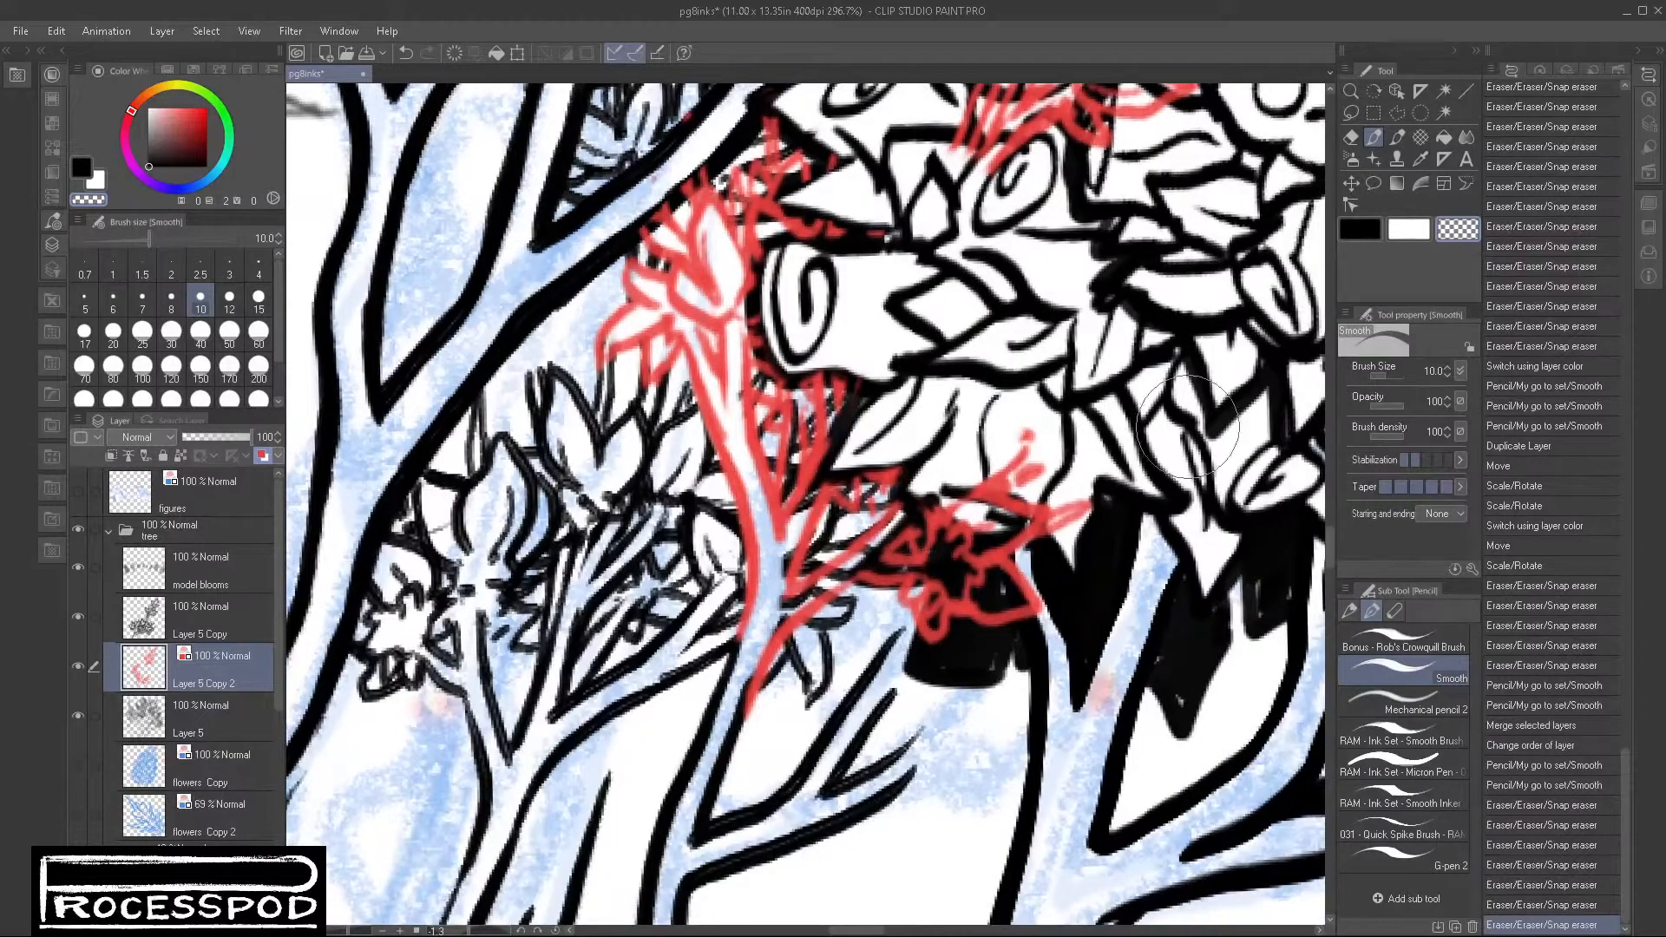
{"action": "mouse_move", "coordinate": [1066, 549]}
{"action": "left_mouse_down"}
{"action": "mouse_move", "coordinate": [999, 445]}
{"action": "mouse_move", "coordinate": [993, 489]}
{"action": "mouse_move", "coordinate": [974, 513]}
{"action": "mouse_move", "coordinate": [952, 508]}
{"action": "mouse_move", "coordinate": [1008, 479]}
{"action": "mouse_move", "coordinate": [1049, 612]}
{"action": "left_mouse_up"}
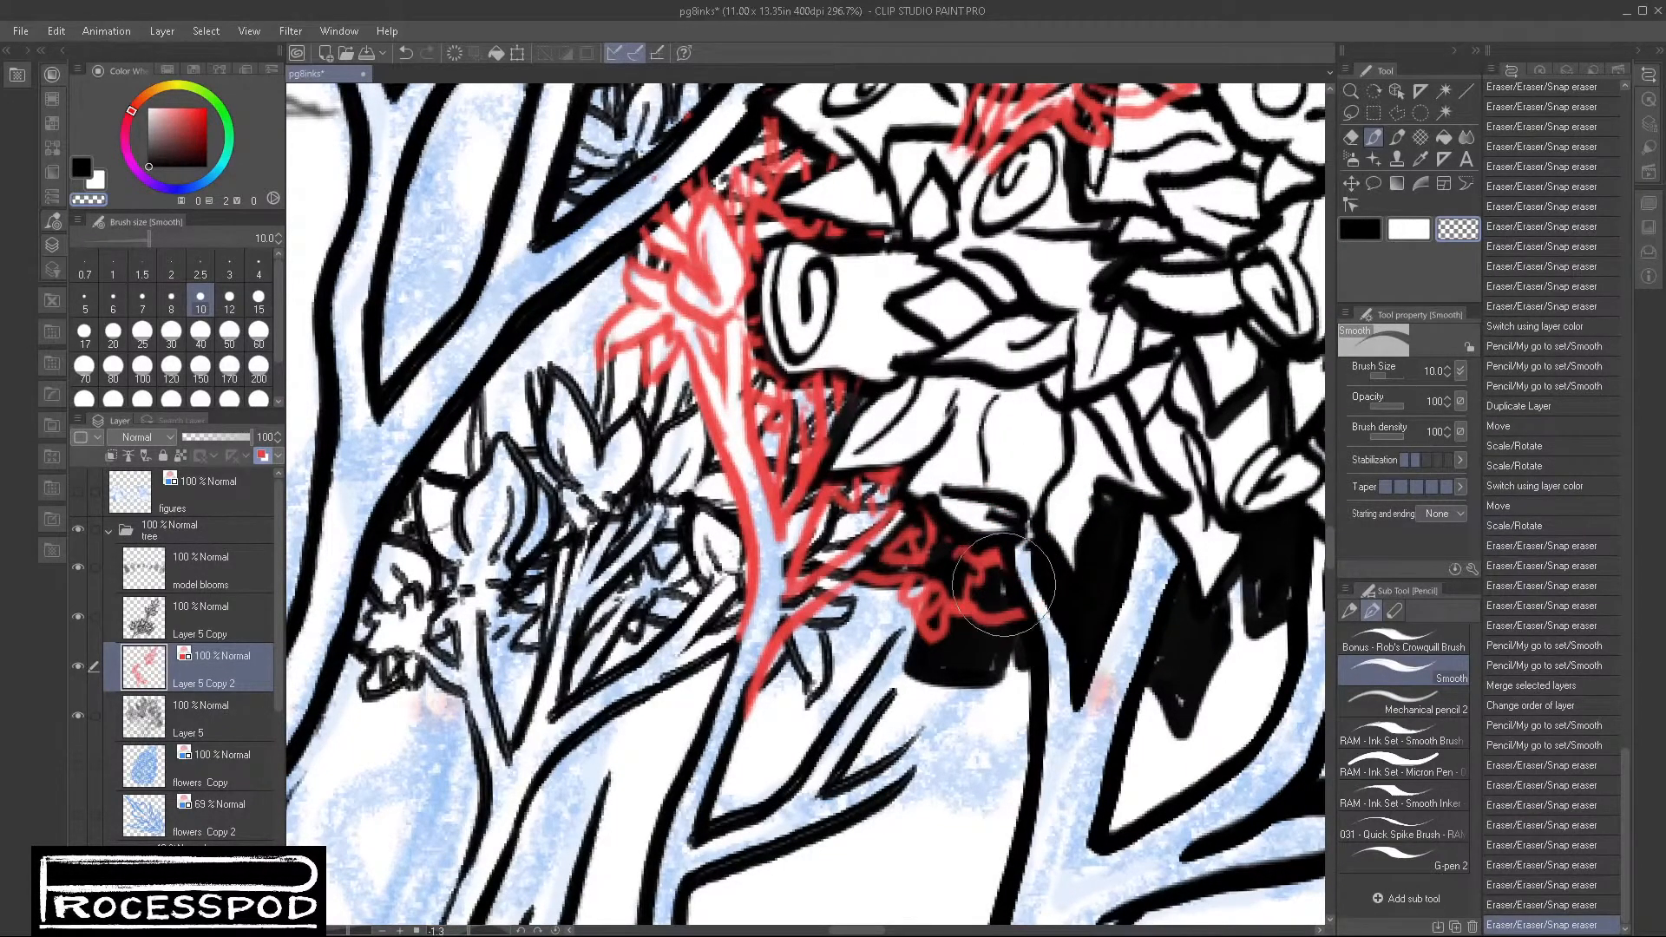
Step: Try erasing more of the red cluster's lower-right blossom and undo those strokes
{"action": "left_click_drag", "start_coordinate": [958, 553], "coordinate": [922, 579]}
{"action": "scroll", "coordinate": [922, 580], "scroll_direction": "down", "scroll_amount": 2}
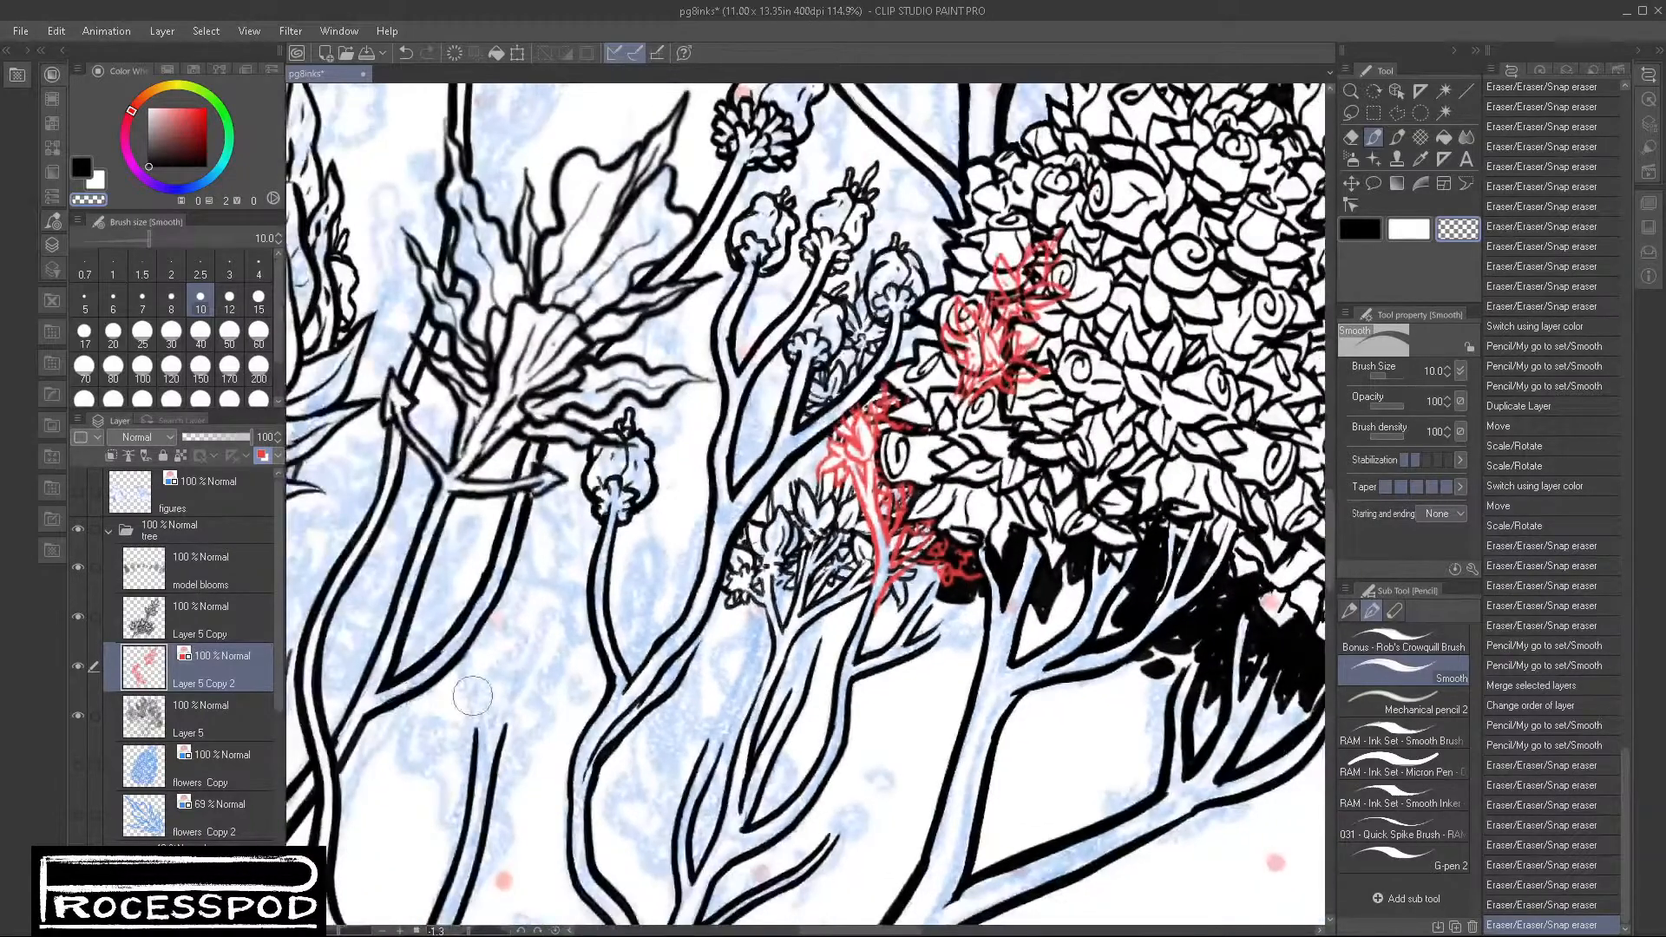
{"action": "mouse_move", "coordinate": [902, 556]}
{"action": "left_mouse_down"}
{"action": "mouse_move", "coordinate": [970, 528]}
{"action": "mouse_move", "coordinate": [947, 509]}
{"action": "mouse_move", "coordinate": [964, 499]}
{"action": "left_mouse_up"}
{"action": "key", "text": "ctrl+z"}
{"action": "key", "text": "ctrl+z"}
{"action": "key", "text": "ctrl+z"}
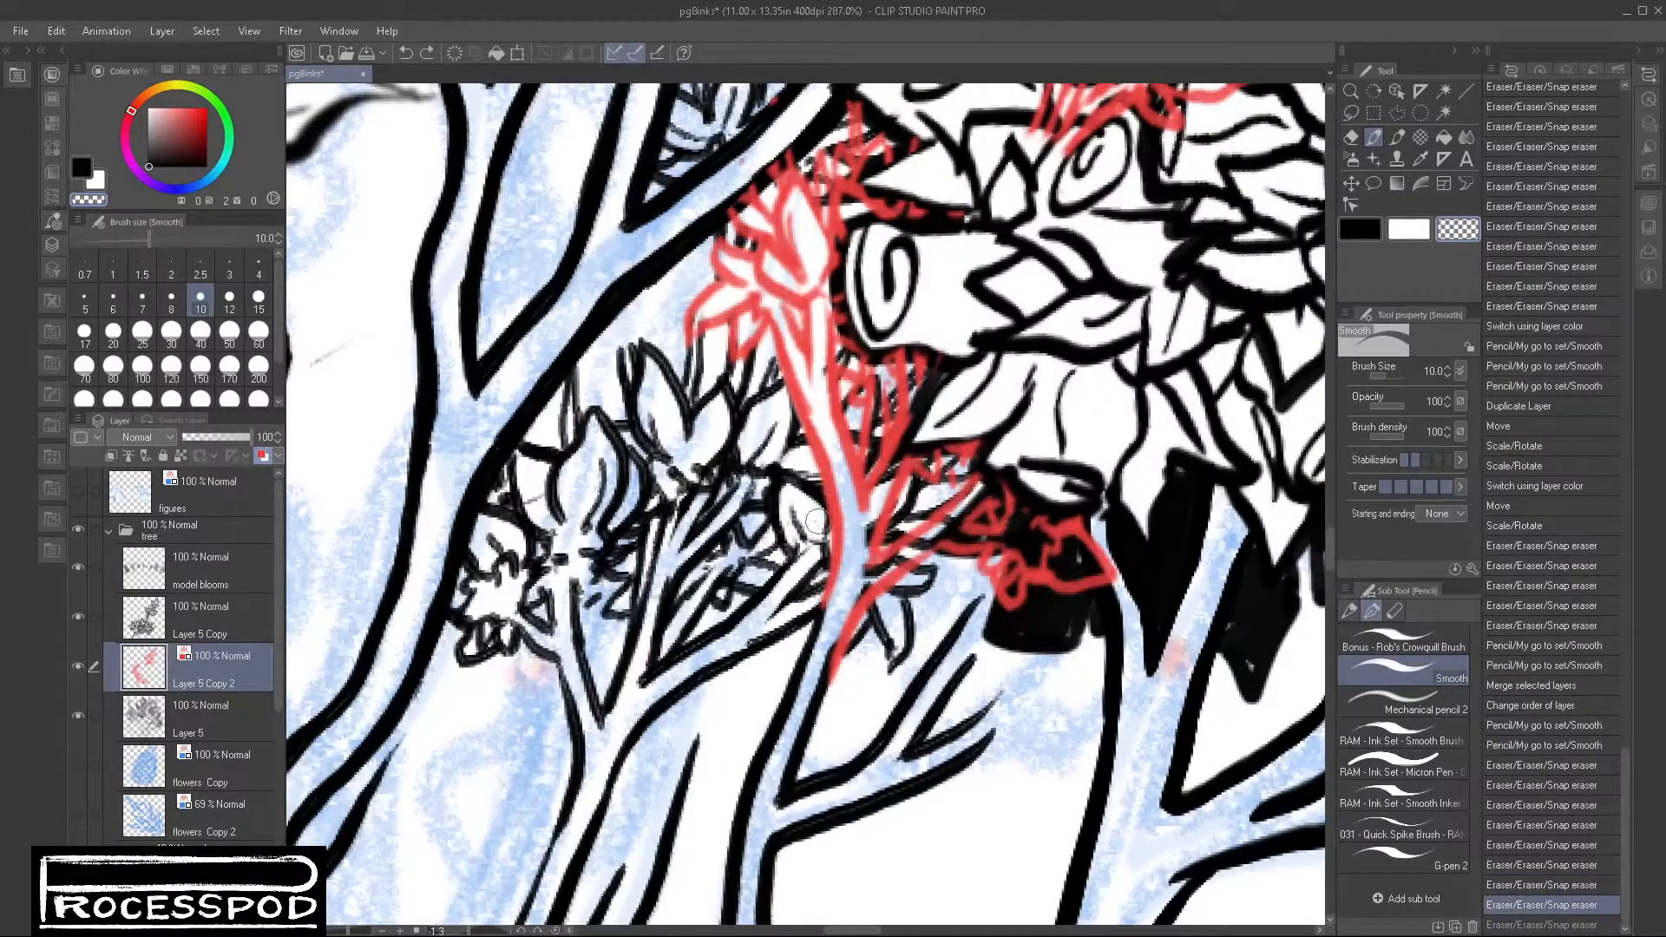
Step: On Layer 5, erase the black lines inside the red cluster's lower-right branch with the transparent Smooth pencil
{"action": "left_click", "coordinate": [173, 723]}
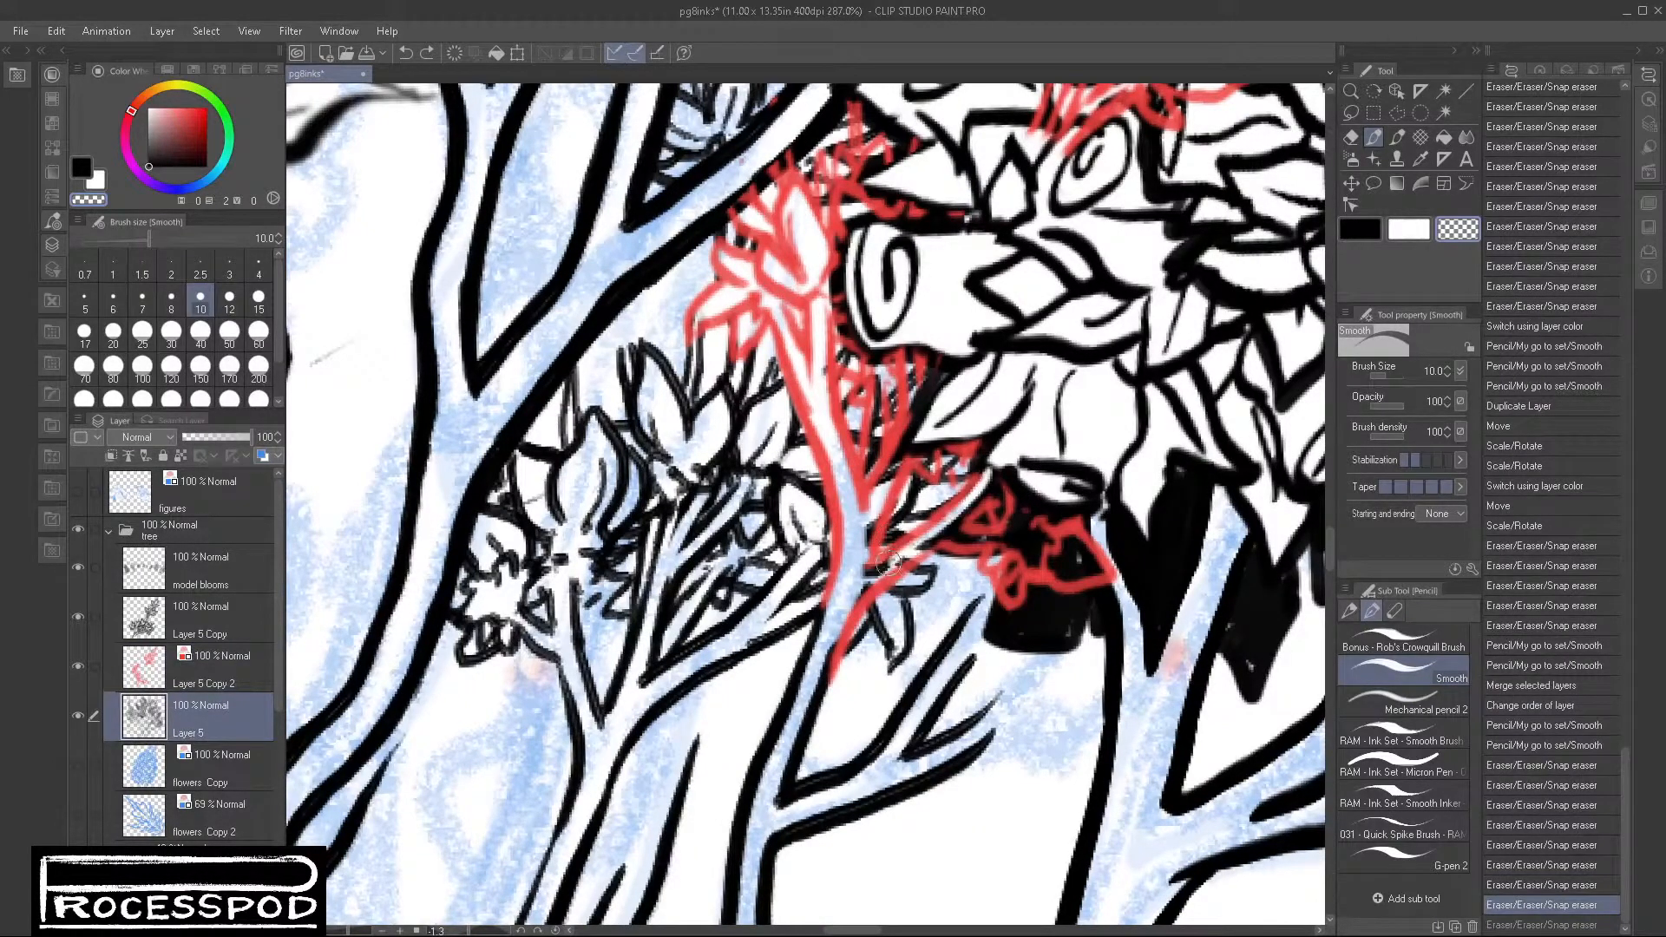
{"action": "left_click_drag", "start_coordinate": [883, 564], "coordinate": [914, 543]}
{"action": "mouse_move", "coordinate": [979, 492]}
{"action": "left_mouse_down"}
{"action": "mouse_move", "coordinate": [920, 555]}
{"action": "mouse_move", "coordinate": [1031, 531]}
{"action": "mouse_move", "coordinate": [1008, 519]}
{"action": "mouse_move", "coordinate": [1015, 498]}
{"action": "mouse_move", "coordinate": [1063, 529]}
{"action": "mouse_move", "coordinate": [1050, 525]}
{"action": "left_mouse_up"}
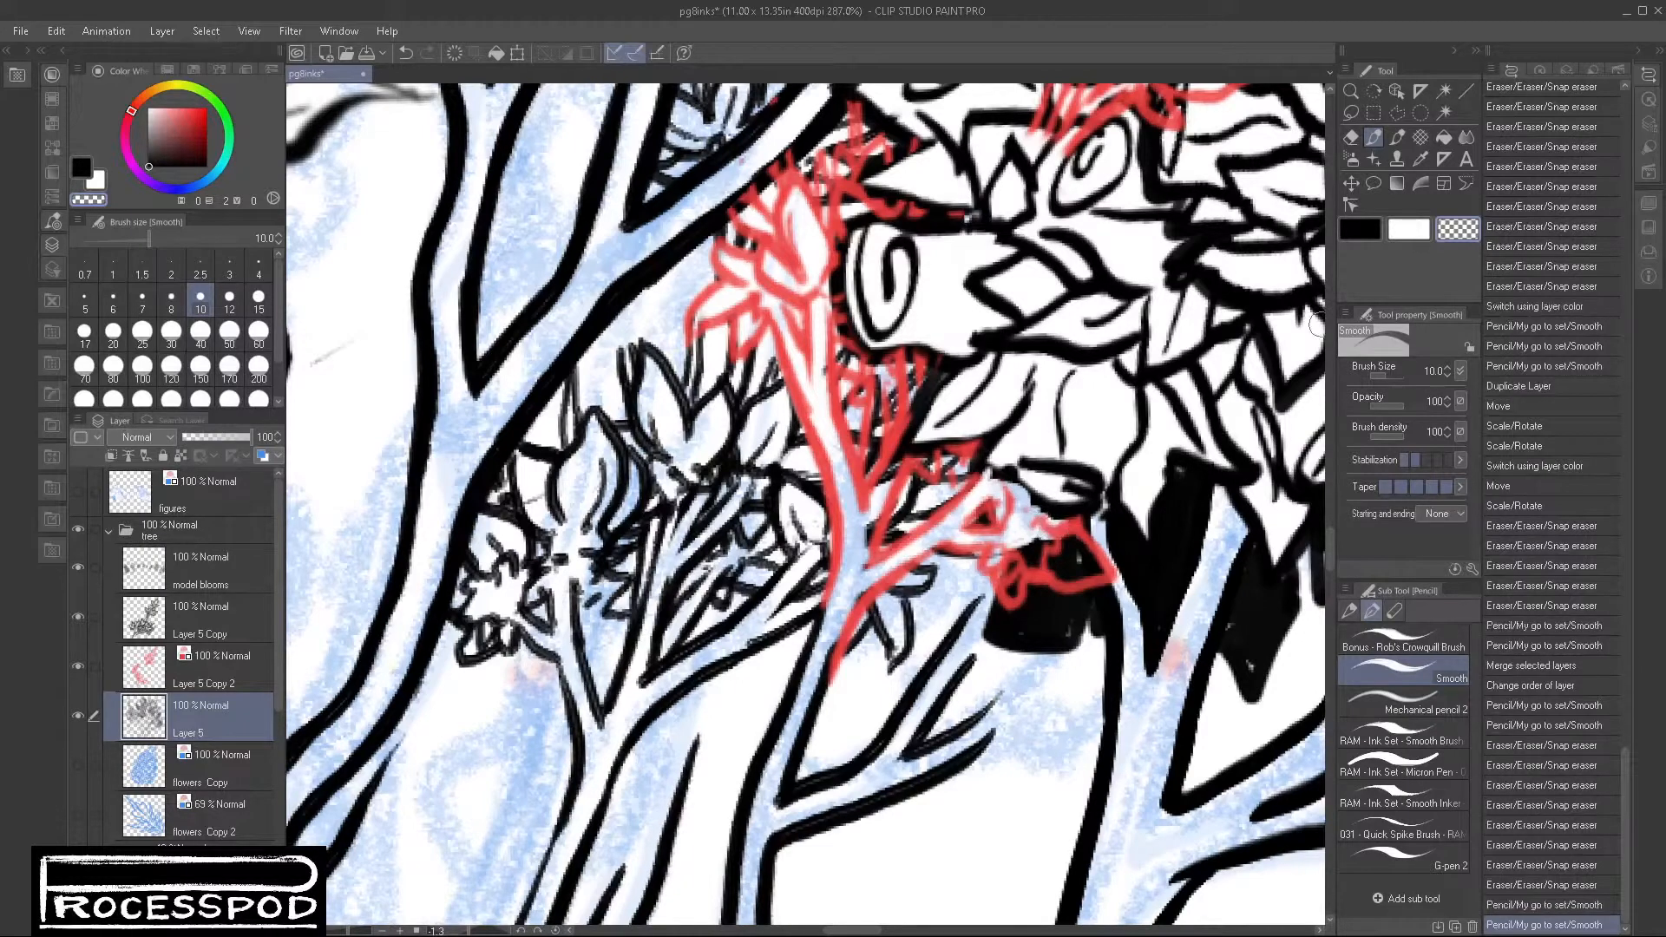
Step: Redraw the leaf edge above the lower-right red blossom in black and clear the black fill inside that blossom with transparent color
{"action": "left_click", "coordinate": [1360, 229]}
{"action": "left_click_drag", "start_coordinate": [1001, 474], "coordinate": [1064, 512]}
{"action": "mouse_move", "coordinate": [1013, 473]}
{"action": "left_mouse_down"}
{"action": "mouse_move", "coordinate": [1037, 503]}
{"action": "mouse_move", "coordinate": [1072, 491]}
{"action": "left_mouse_up"}
{"action": "left_click", "coordinate": [1458, 229]}
{"action": "mouse_move", "coordinate": [1074, 543]}
{"action": "left_mouse_down"}
{"action": "mouse_move", "coordinate": [1099, 565]}
{"action": "mouse_move", "coordinate": [1040, 539]}
{"action": "mouse_move", "coordinate": [1007, 591]}
{"action": "left_mouse_up"}
Step: Erase the Layer 5 lines inside the red cluster's upright stems and upper-left blossom, undoing the misplaced strokes
{"action": "mouse_move", "coordinate": [865, 579]}
{"action": "left_mouse_down"}
{"action": "mouse_move", "coordinate": [855, 566]}
{"action": "mouse_move", "coordinate": [935, 367]}
{"action": "mouse_move", "coordinate": [871, 515]}
{"action": "mouse_move", "coordinate": [921, 453]}
{"action": "mouse_move", "coordinate": [966, 463]}
{"action": "left_mouse_up"}
{"action": "key", "text": "ctrl+z"}
{"action": "mouse_move", "coordinate": [907, 375]}
{"action": "left_mouse_down"}
{"action": "mouse_move", "coordinate": [979, 342]}
{"action": "mouse_move", "coordinate": [911, 365]}
{"action": "mouse_move", "coordinate": [912, 401]}
{"action": "mouse_move", "coordinate": [876, 415]}
{"action": "mouse_move", "coordinate": [874, 365]}
{"action": "mouse_move", "coordinate": [864, 428]}
{"action": "mouse_move", "coordinate": [841, 361]}
{"action": "mouse_move", "coordinate": [875, 369]}
{"action": "mouse_move", "coordinate": [871, 410]}
{"action": "mouse_move", "coordinate": [865, 384]}
{"action": "mouse_move", "coordinate": [883, 395]}
{"action": "mouse_move", "coordinate": [878, 382]}
{"action": "mouse_move", "coordinate": [864, 497]}
{"action": "left_mouse_up"}
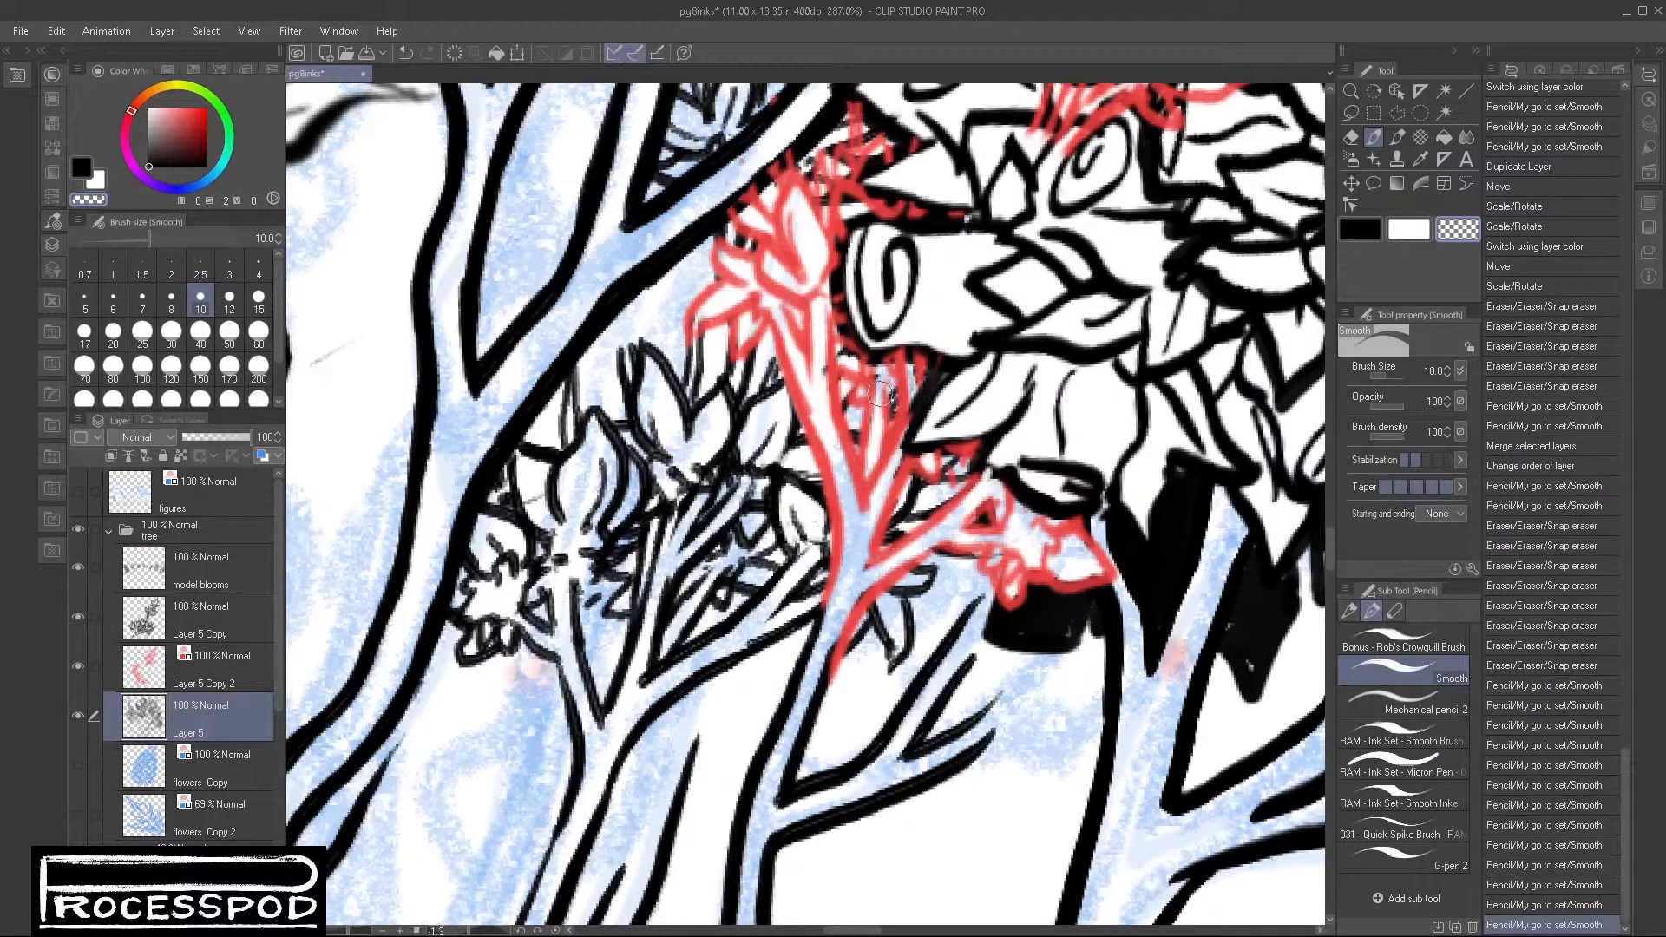
{"action": "left_click_drag", "start_coordinate": [879, 378], "coordinate": [874, 385]}
{"action": "left_click_drag", "start_coordinate": [817, 303], "coordinate": [804, 422]}
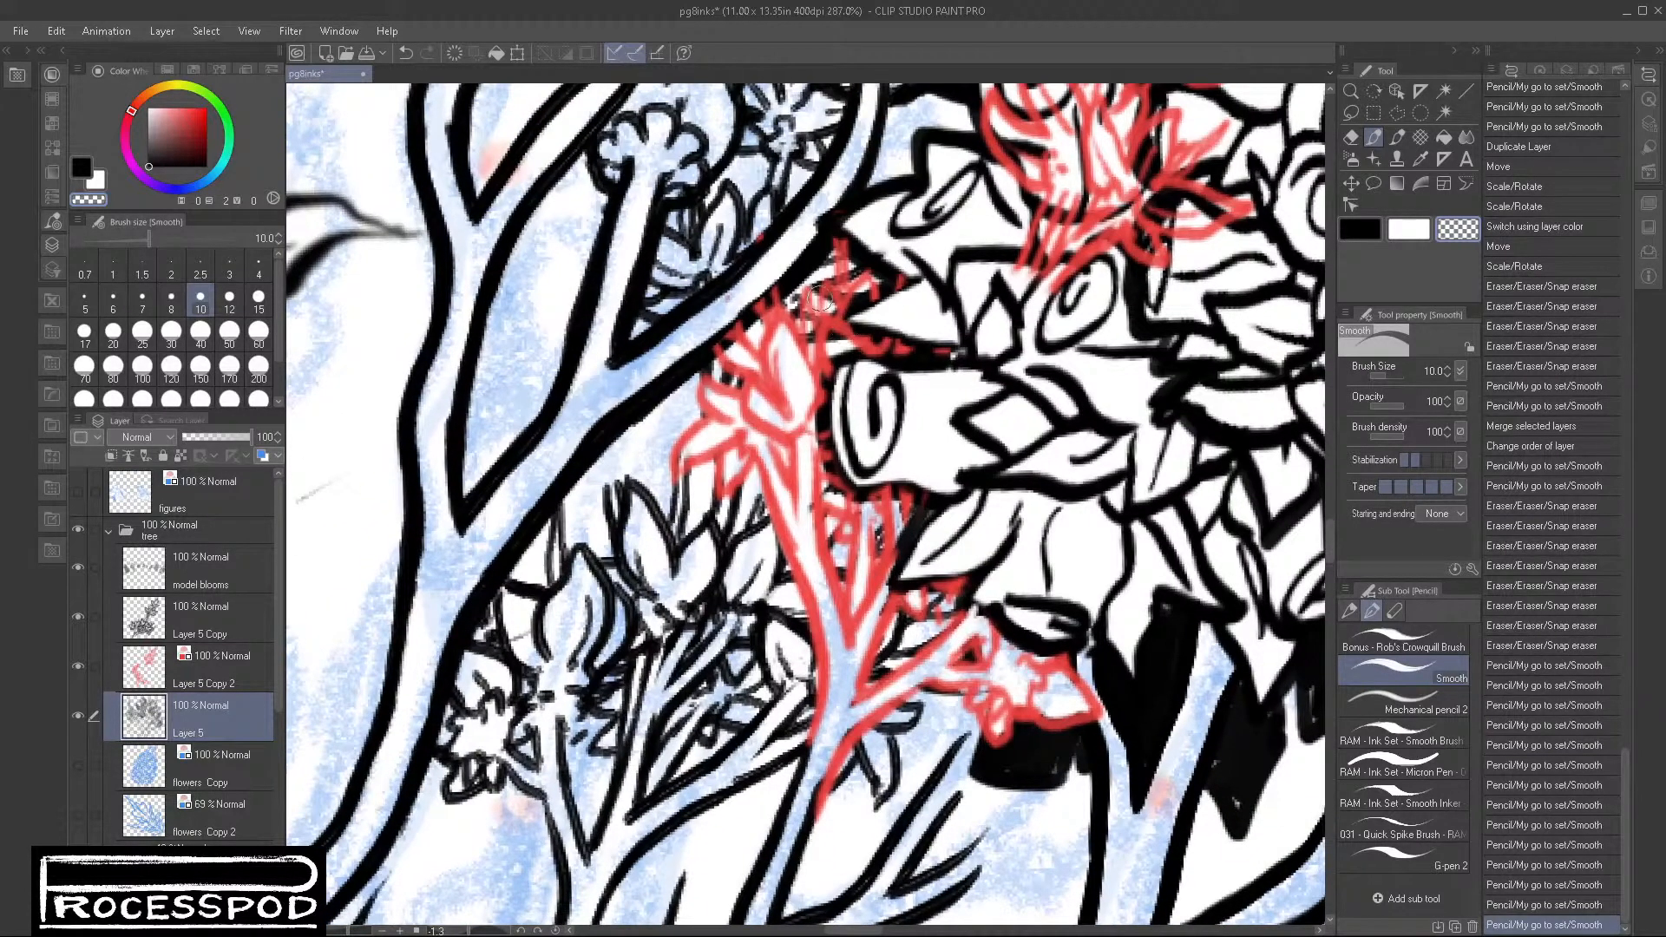
{"action": "mouse_move", "coordinate": [824, 304]}
{"action": "left_mouse_down"}
{"action": "mouse_move", "coordinate": [867, 287]}
{"action": "mouse_move", "coordinate": [807, 323]}
{"action": "left_mouse_up"}
{"action": "key", "text": "ctrl+z"}
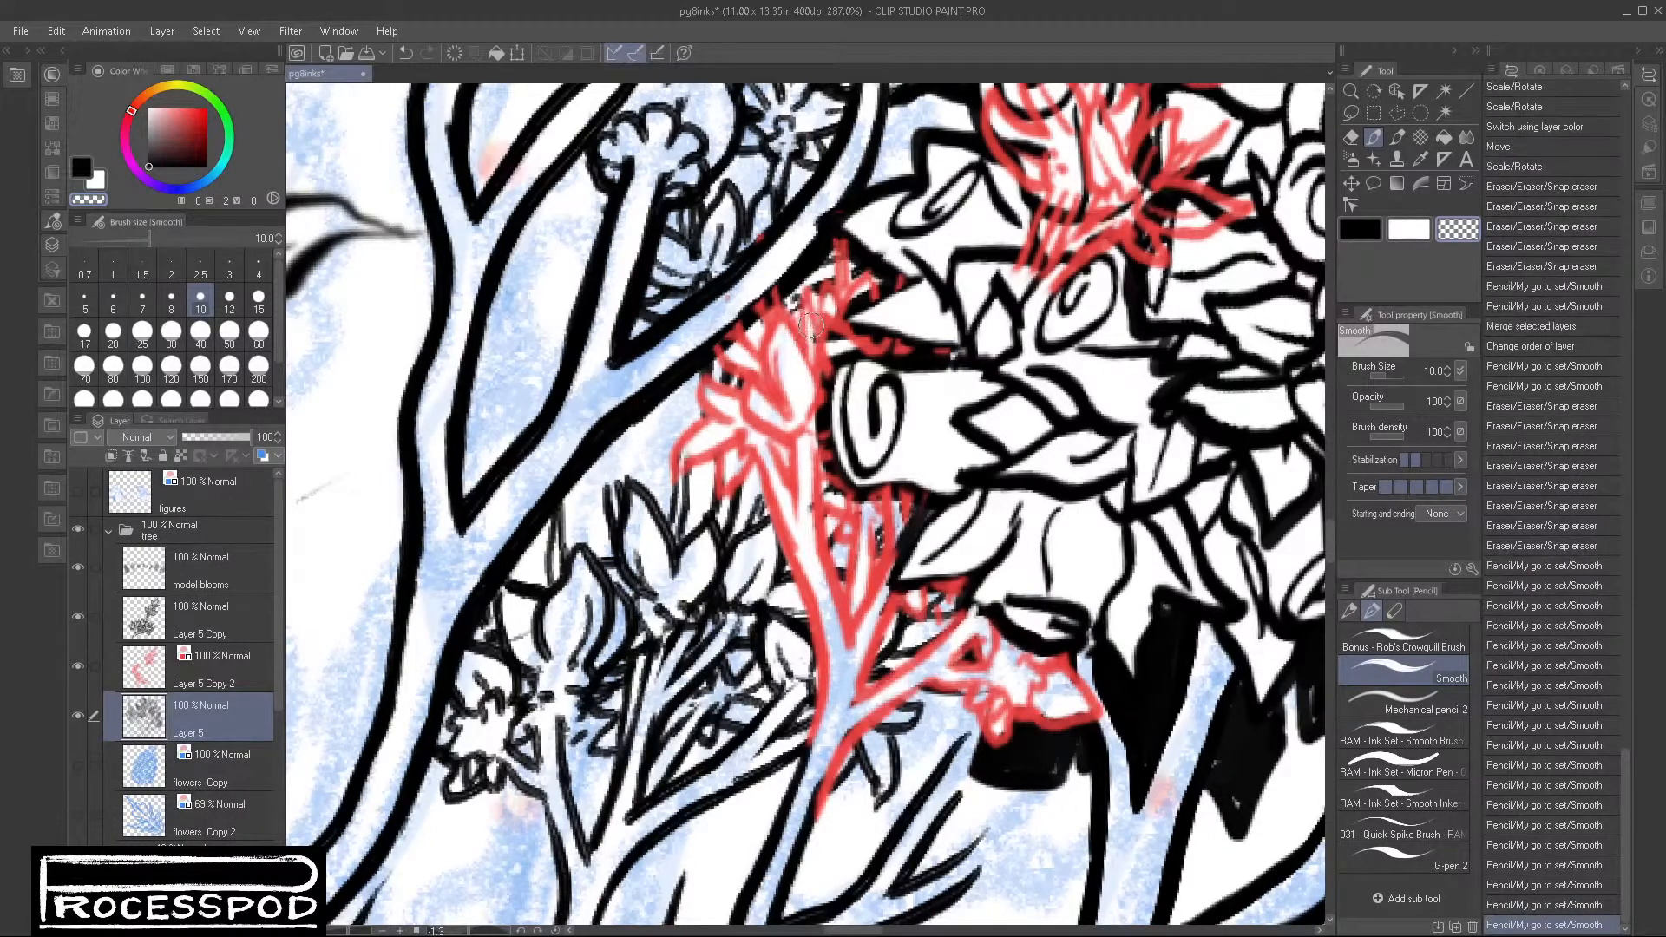
Step: Undo the last misplaced stroke and clear the remaining Layer 5 lines inside the red cluster's upper blossoms with the transparent Smooth pencil
{"action": "key", "text": "ctrl+z"}
{"action": "left_click", "coordinate": [813, 350]}
{"action": "left_click", "coordinate": [854, 340]}
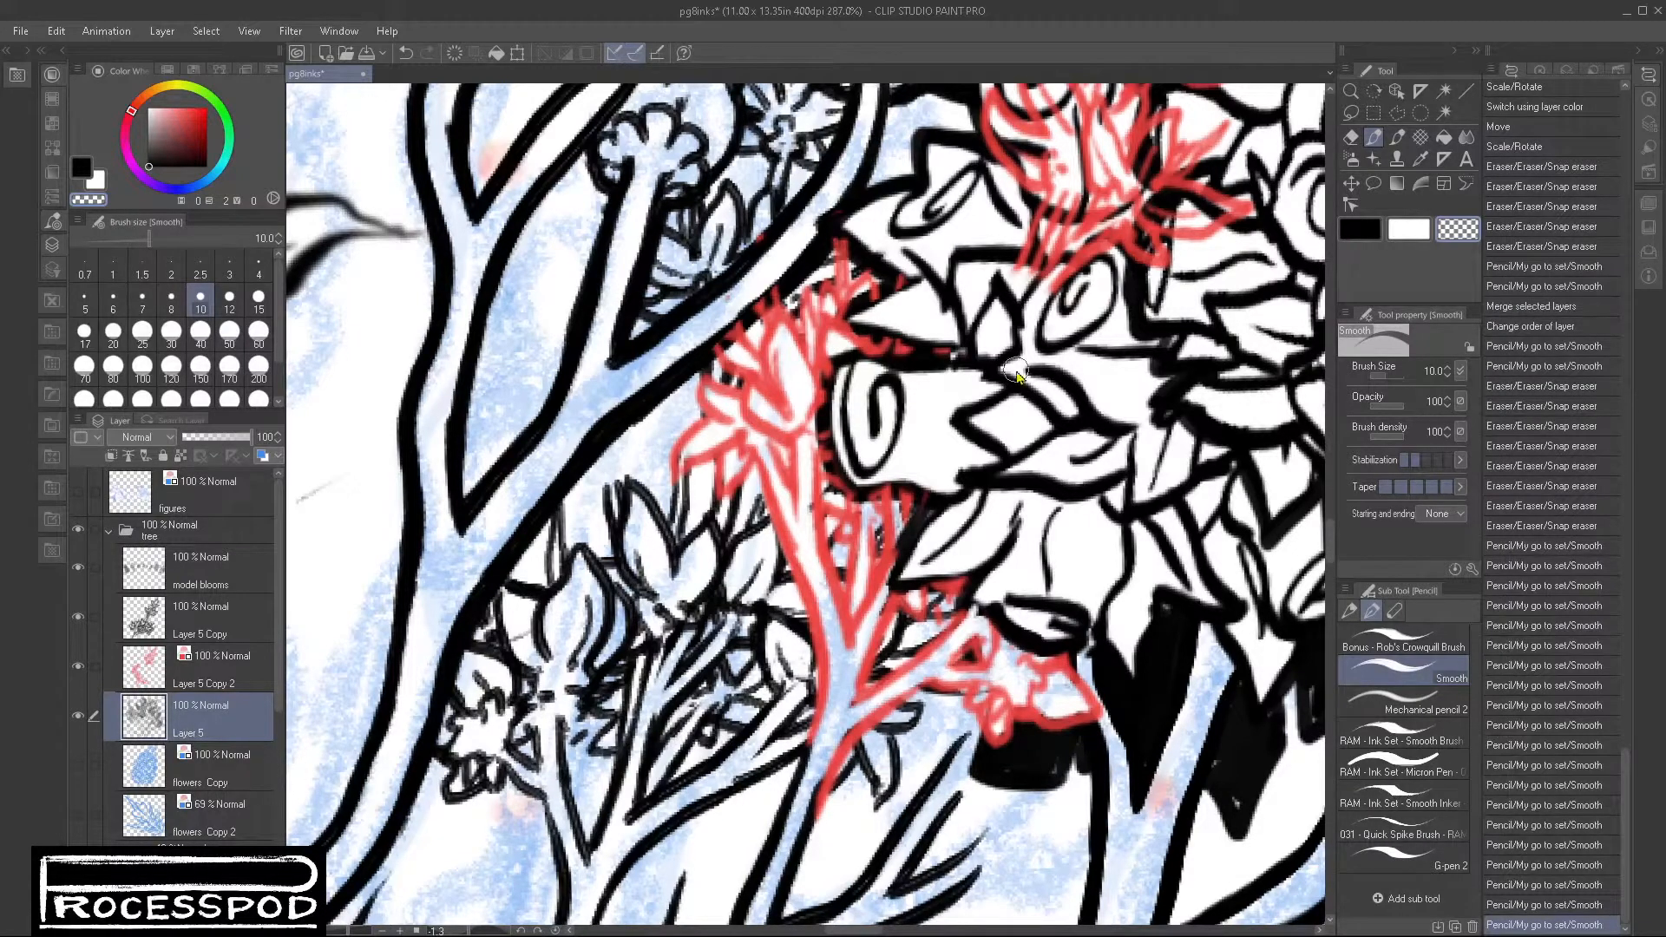
{"action": "key", "text": "ctrl+z"}
{"action": "key", "text": "ctrl+y"}
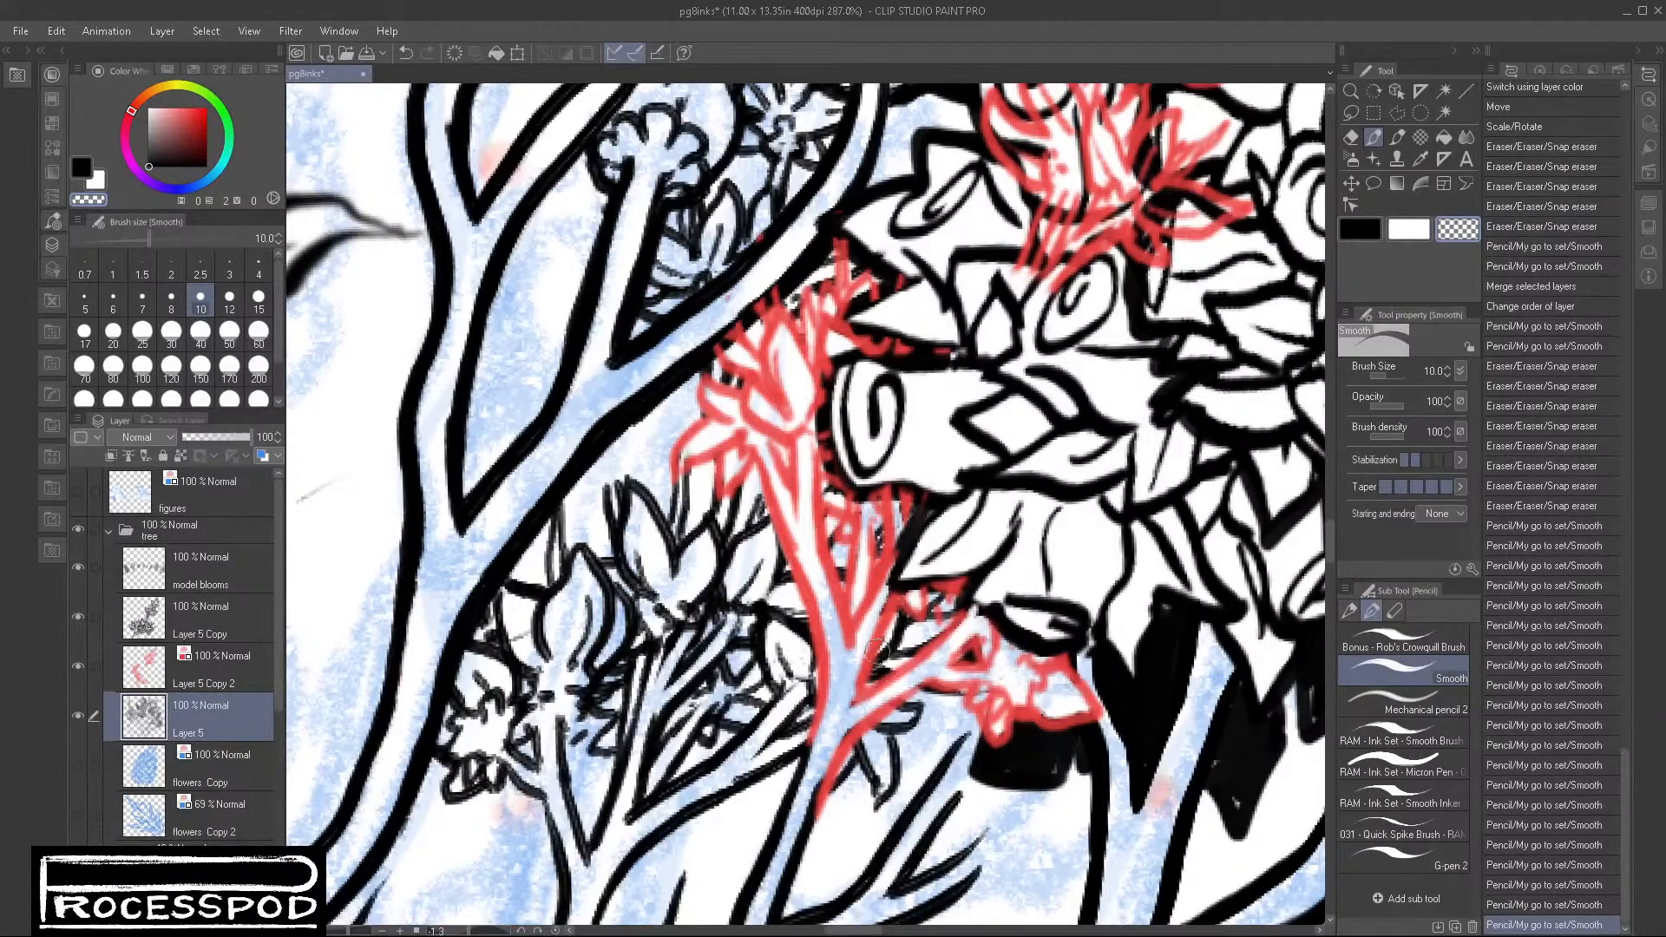
Step: On Layer 5 Copy 2, lasso the upper-right part of the red cluster overlapping the roses, delete it and clear the selection
{"action": "scroll", "coordinate": [876, 642], "scroll_direction": "down", "scroll_amount": 6}
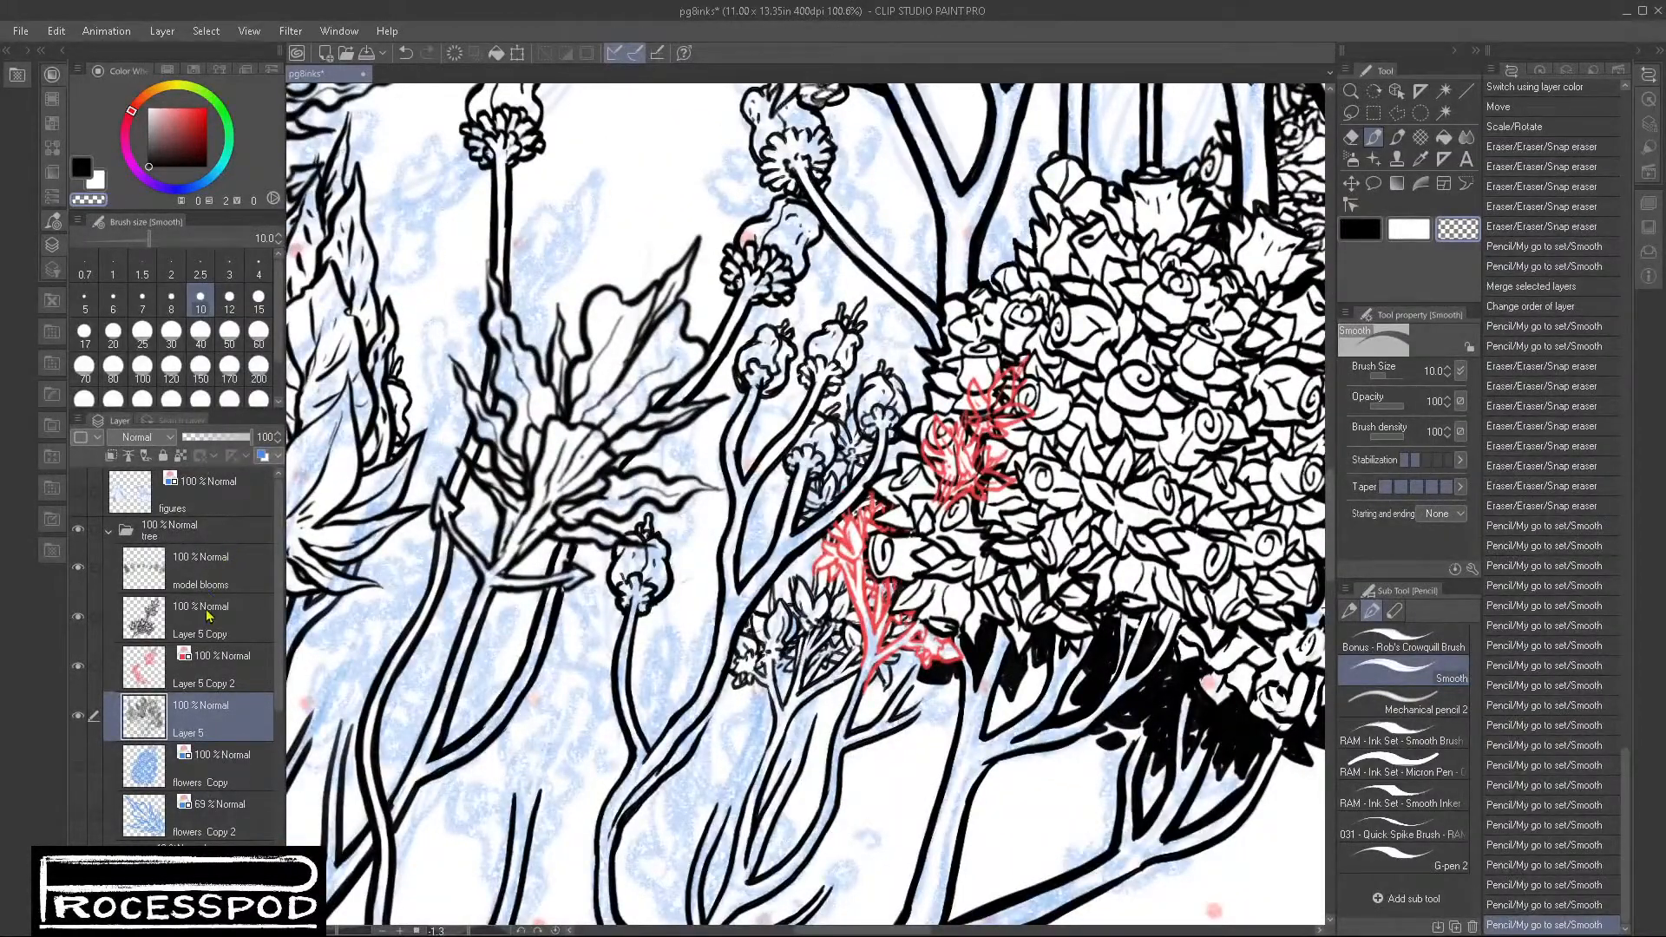
{"action": "left_click", "coordinate": [214, 672]}
{"action": "key", "text": "m"}
{"action": "mouse_move", "coordinate": [922, 522]}
{"action": "left_mouse_down"}
{"action": "mouse_move", "coordinate": [963, 306]}
{"action": "mouse_move", "coordinate": [950, 532]}
{"action": "left_mouse_up"}
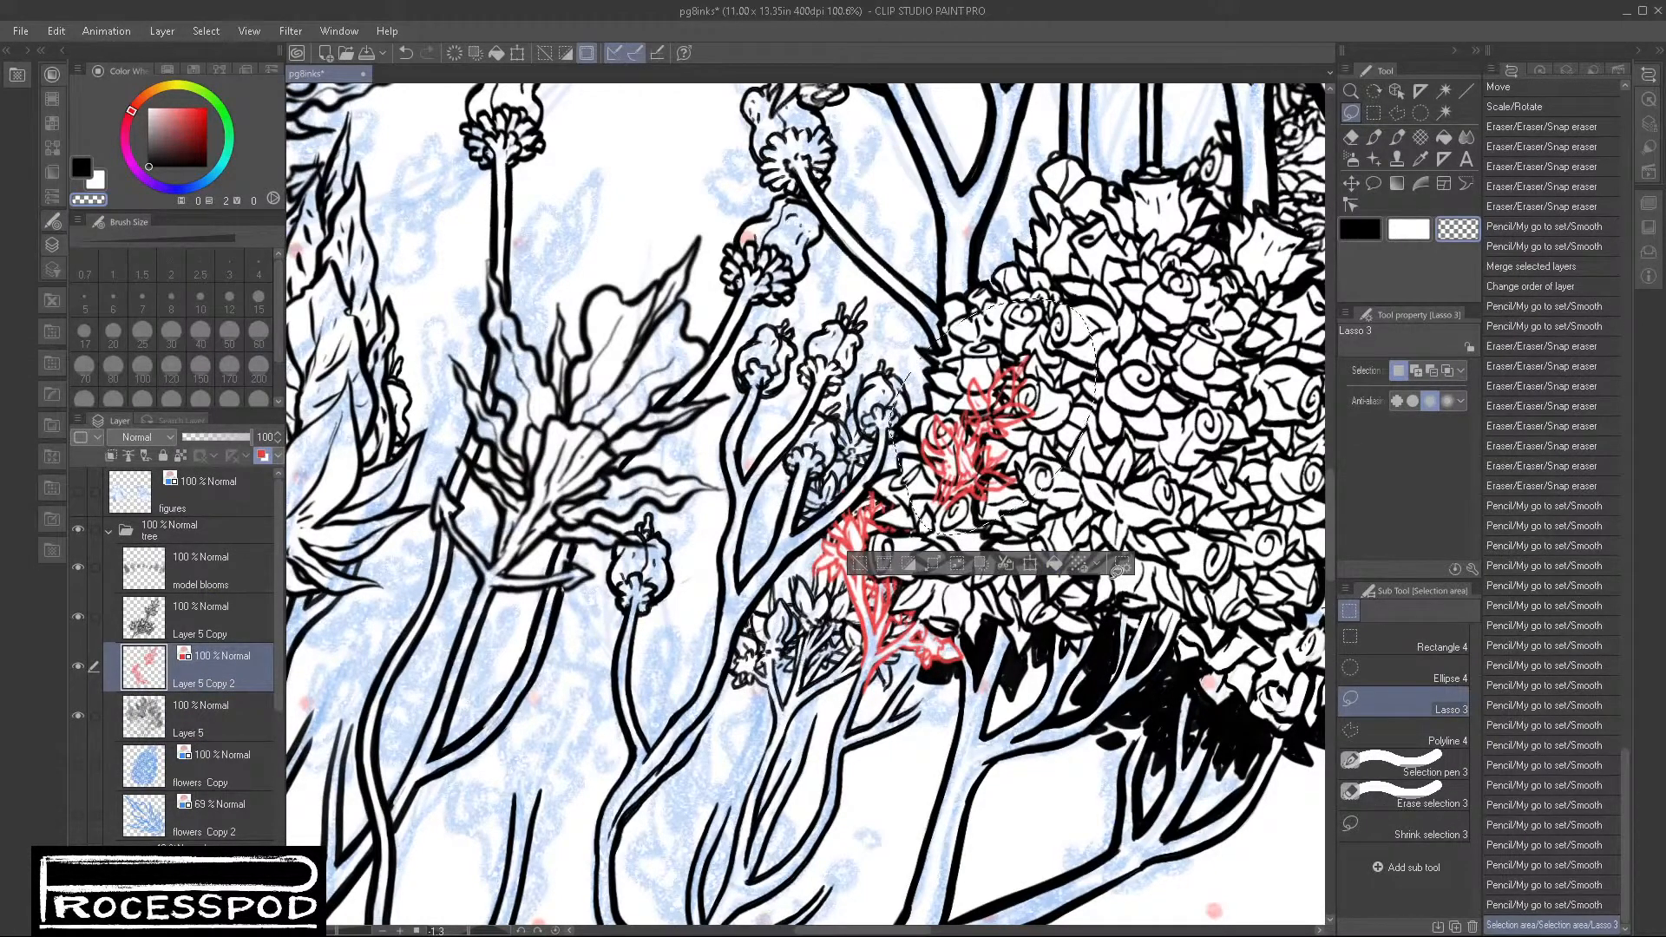
{"action": "key", "text": "Delete"}
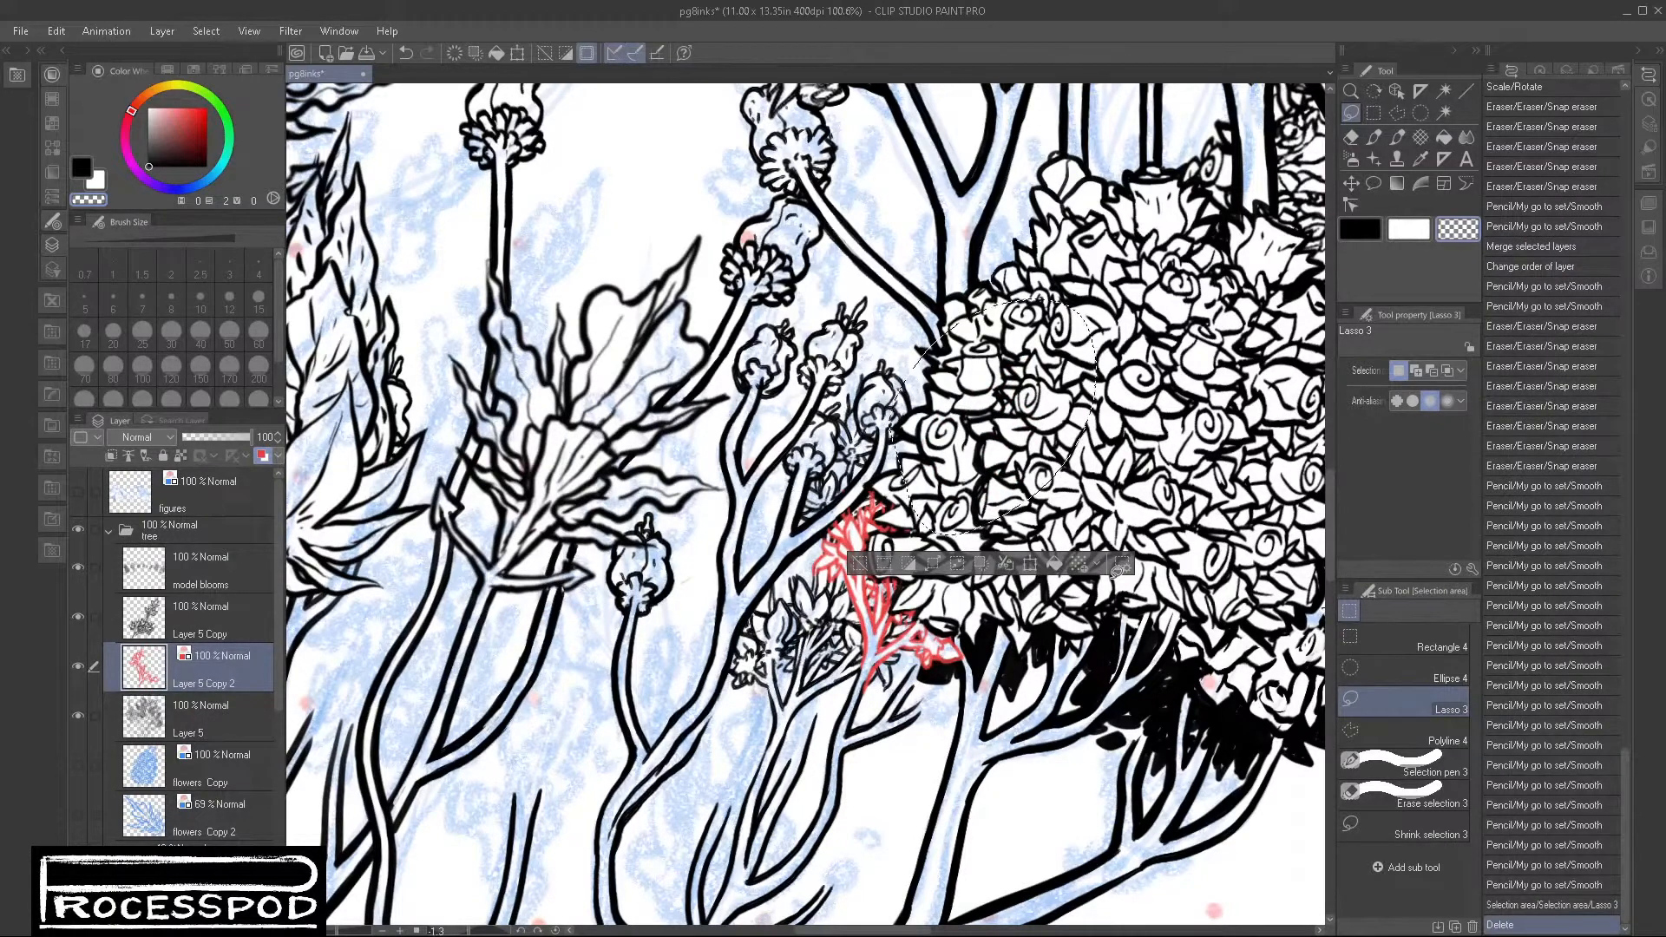
{"action": "left_click", "coordinate": [860, 564]}
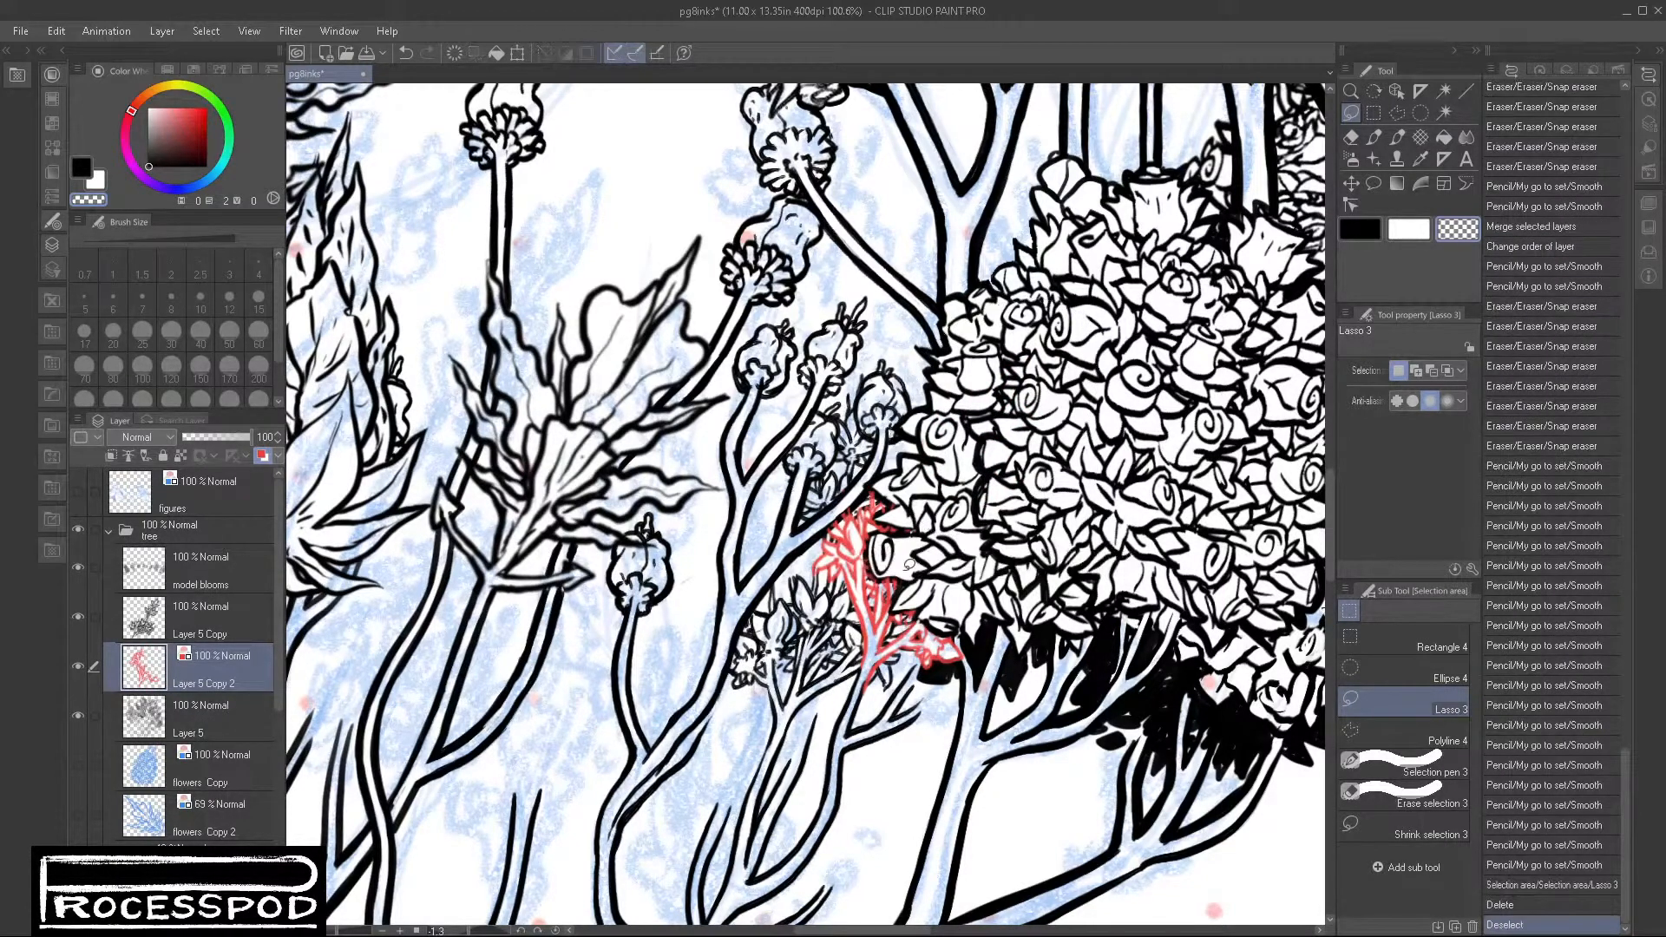
Step: Switch off the layer color of Layer 5 Copy 2 and merge it and Layer 5 Copy into Layer 5
{"action": "left_click", "coordinate": [262, 455]}
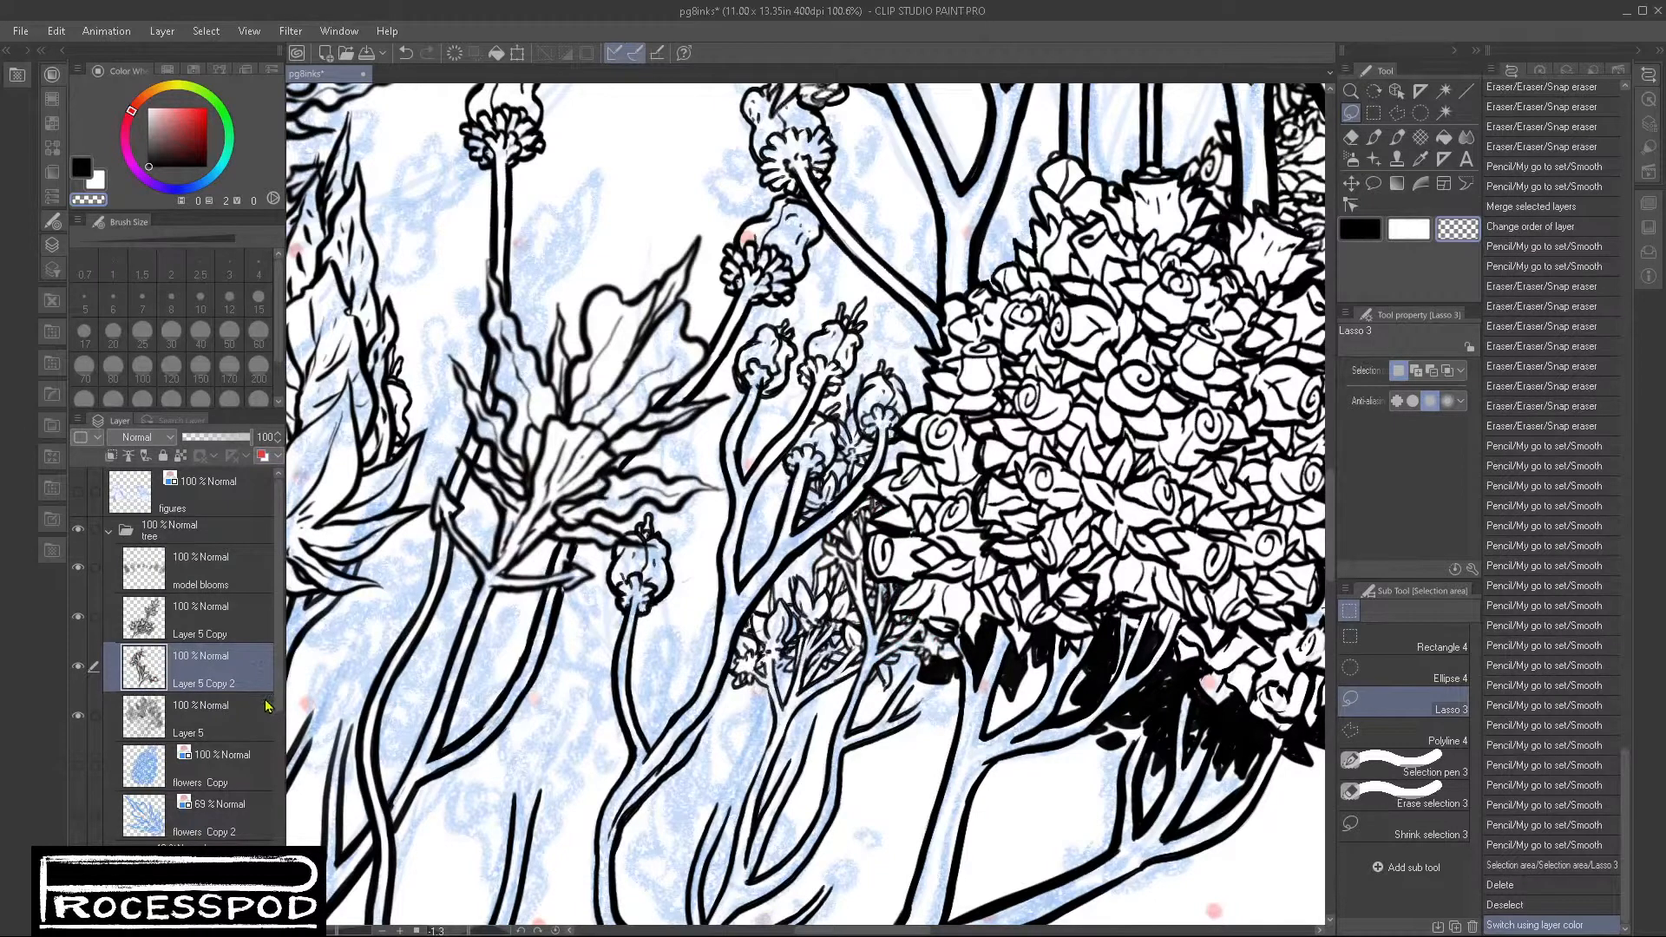
{"action": "left_click", "coordinate": [229, 729], "text": "ctrl"}
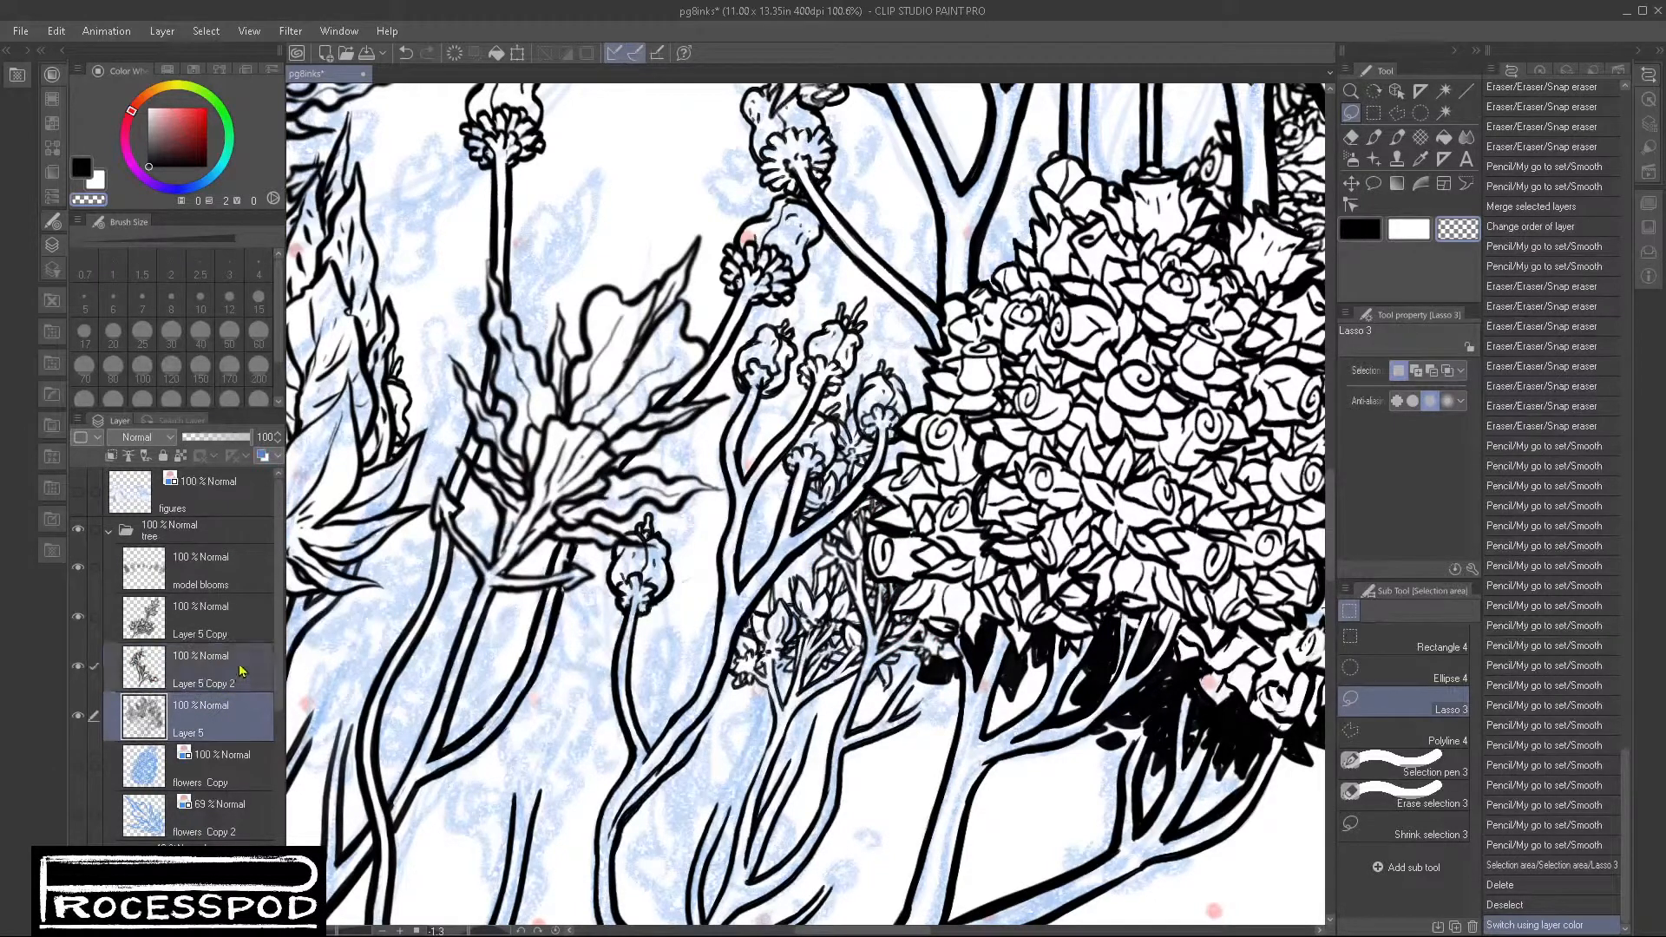
{"action": "key", "text": "shift+alt+e"}
{"action": "left_click", "coordinate": [221, 589]}
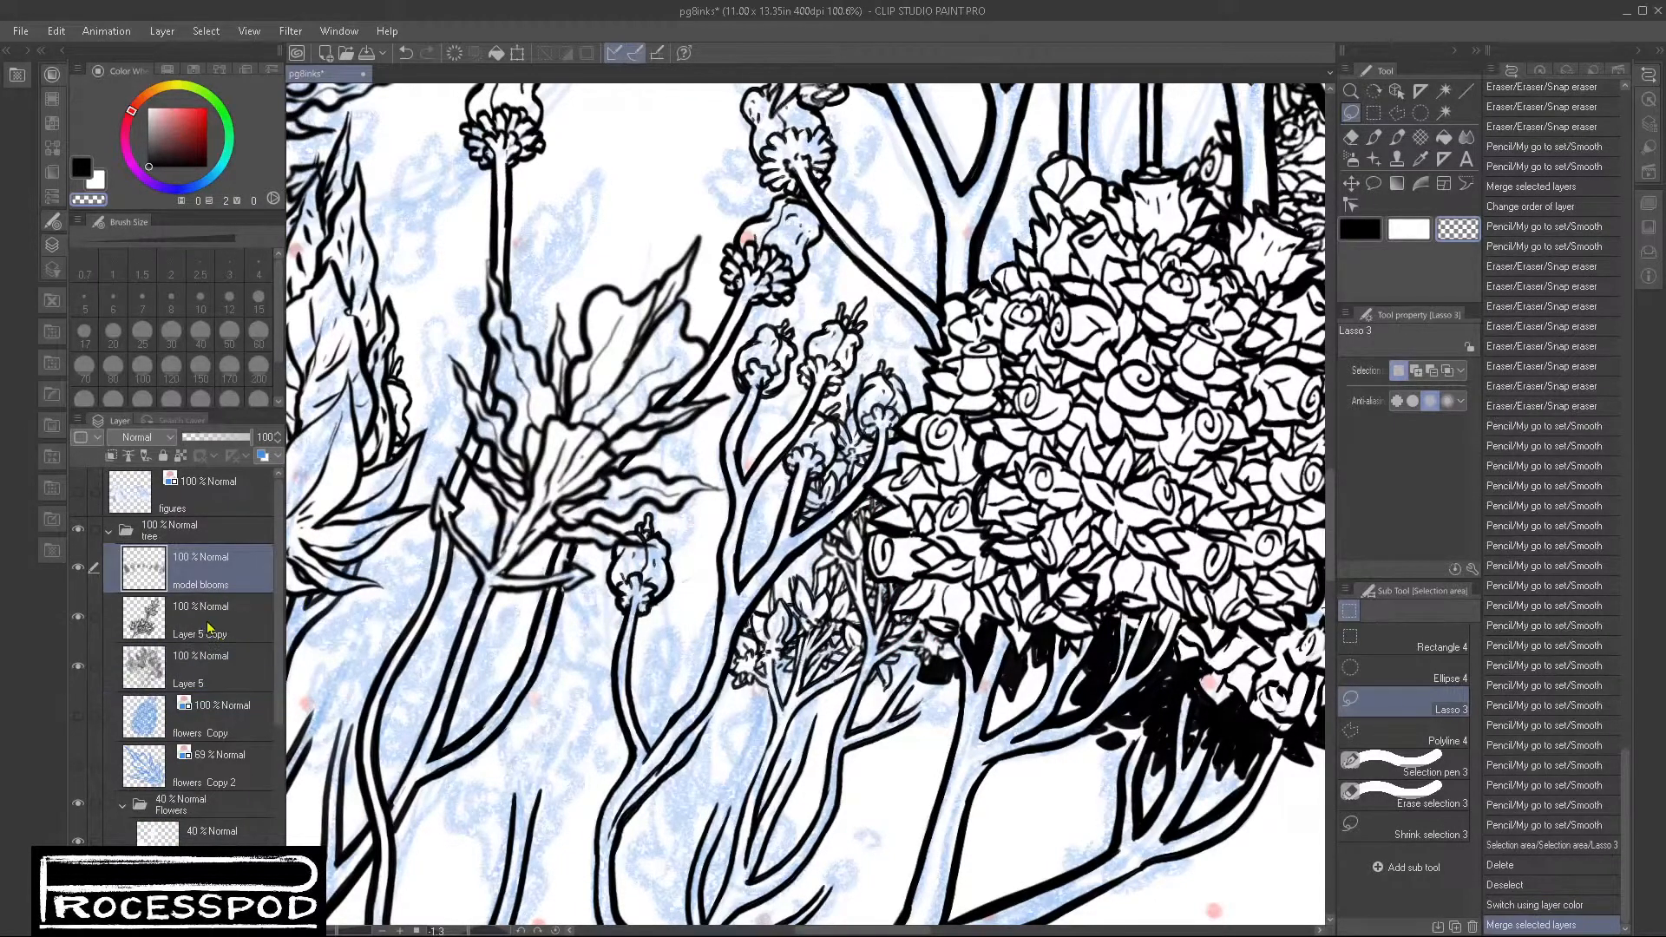
{"action": "left_click", "coordinate": [212, 629], "text": "ctrl"}
{"action": "key", "text": "shift+alt+e"}
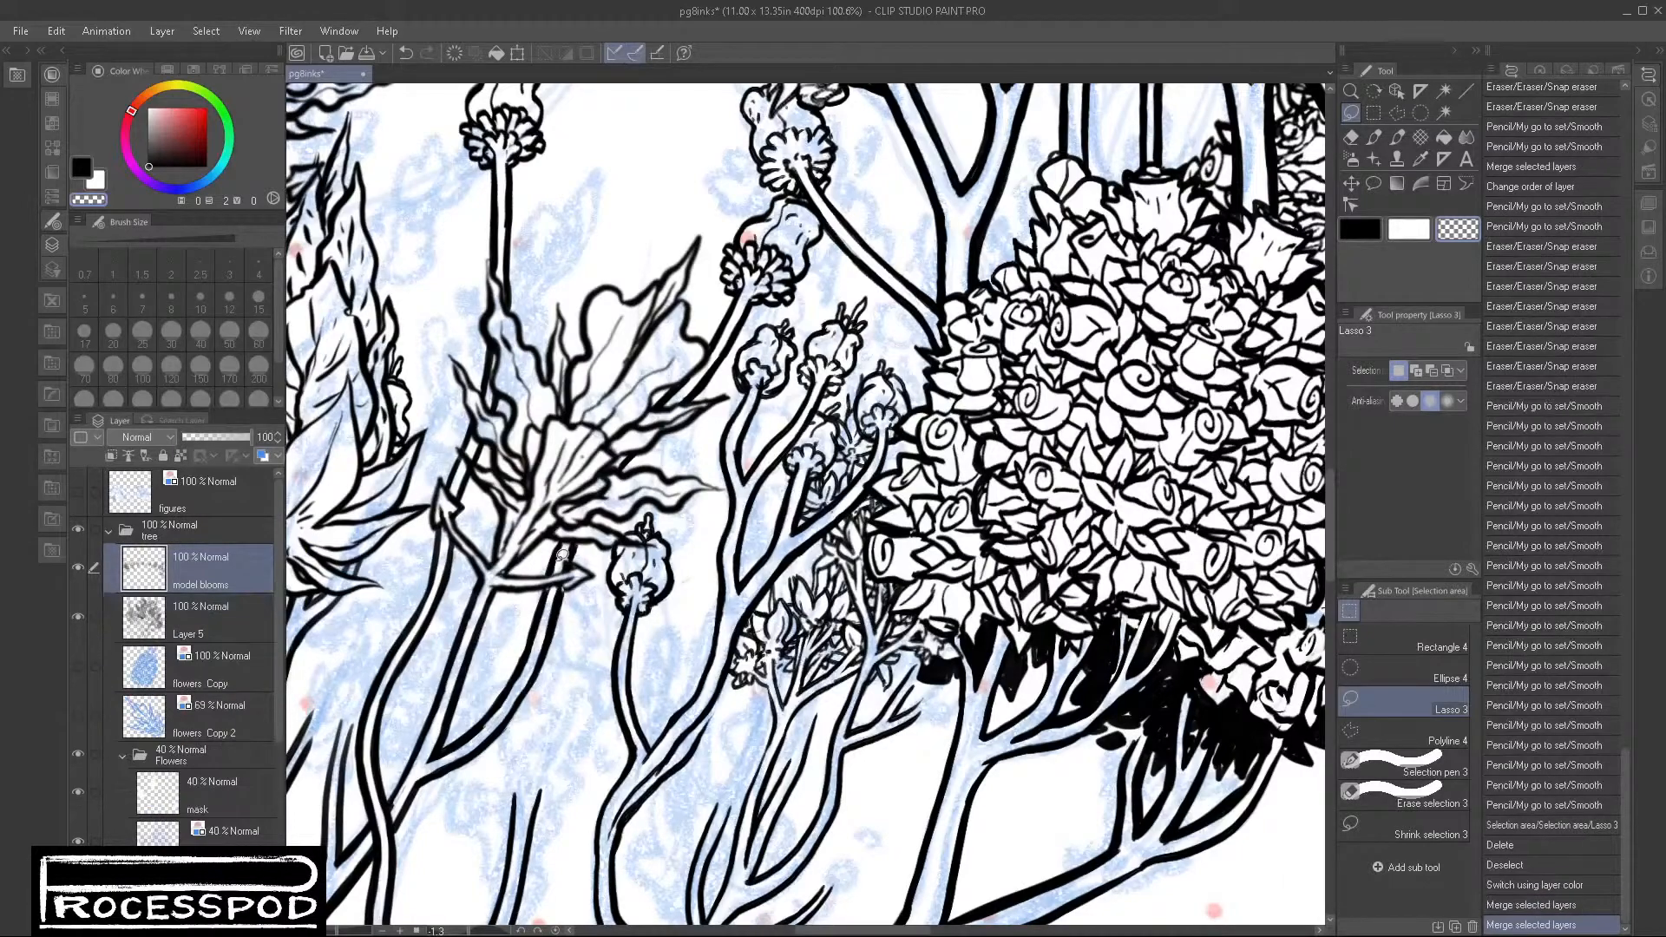
{"action": "scroll", "coordinate": [989, 552], "scroll_direction": "down", "scroll_amount": 6}
{"action": "left_click_drag", "start_coordinate": [989, 552], "coordinate": [834, 559]}
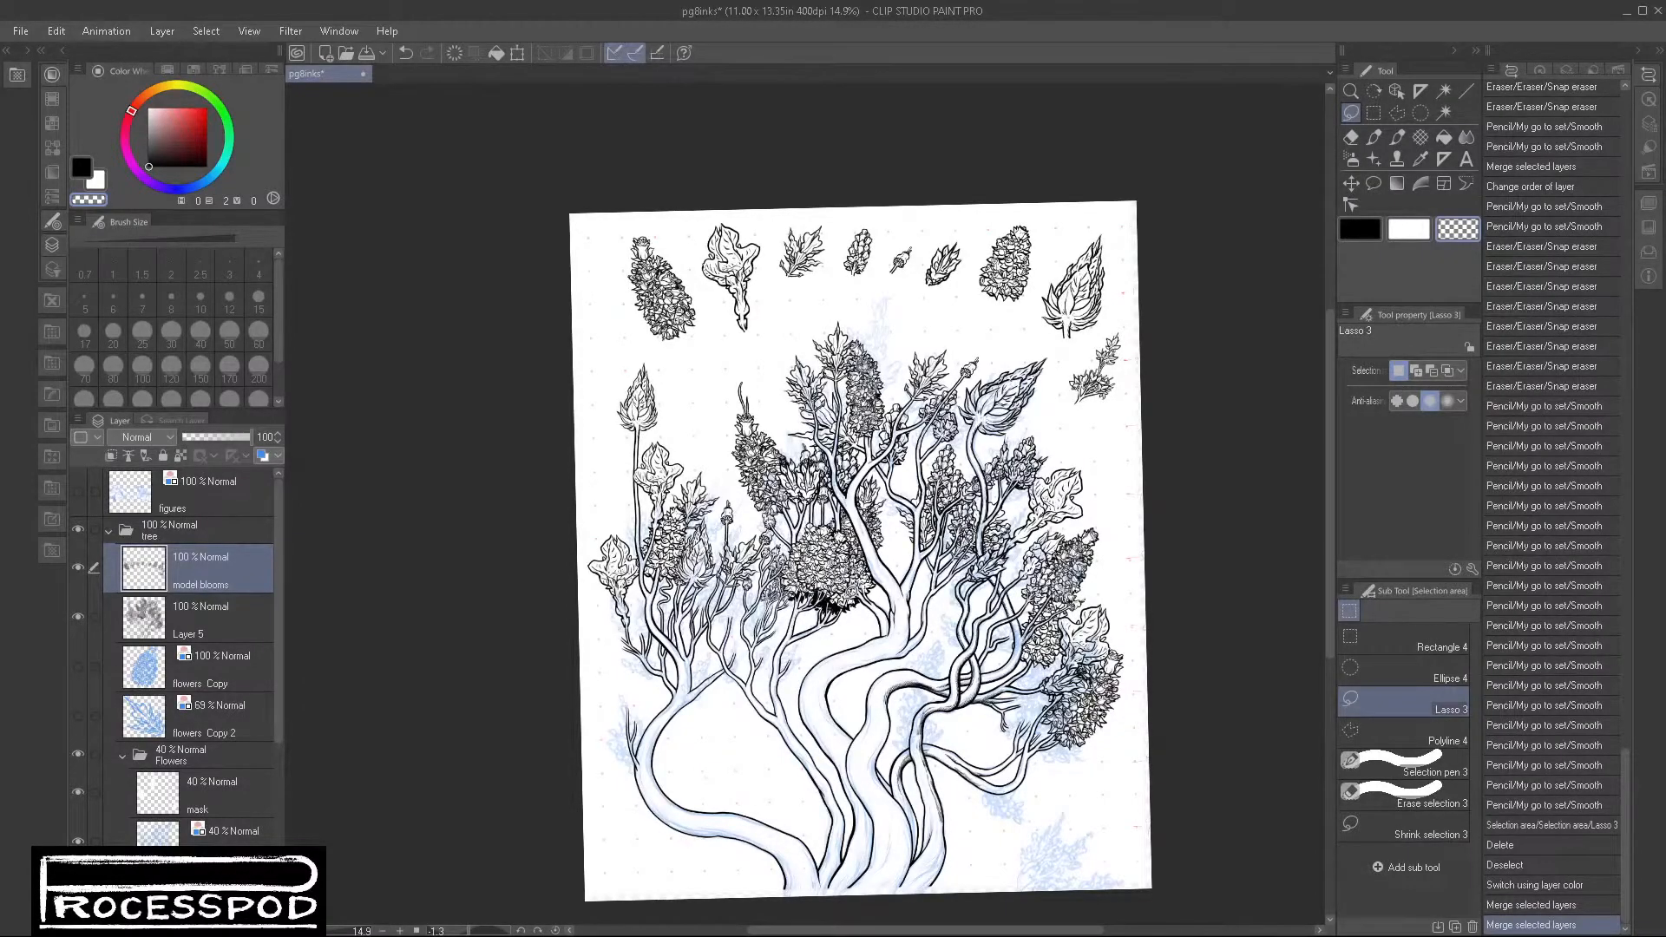
{"action": "scroll", "coordinate": [872, 673], "scroll_direction": "up", "scroll_amount": 8}
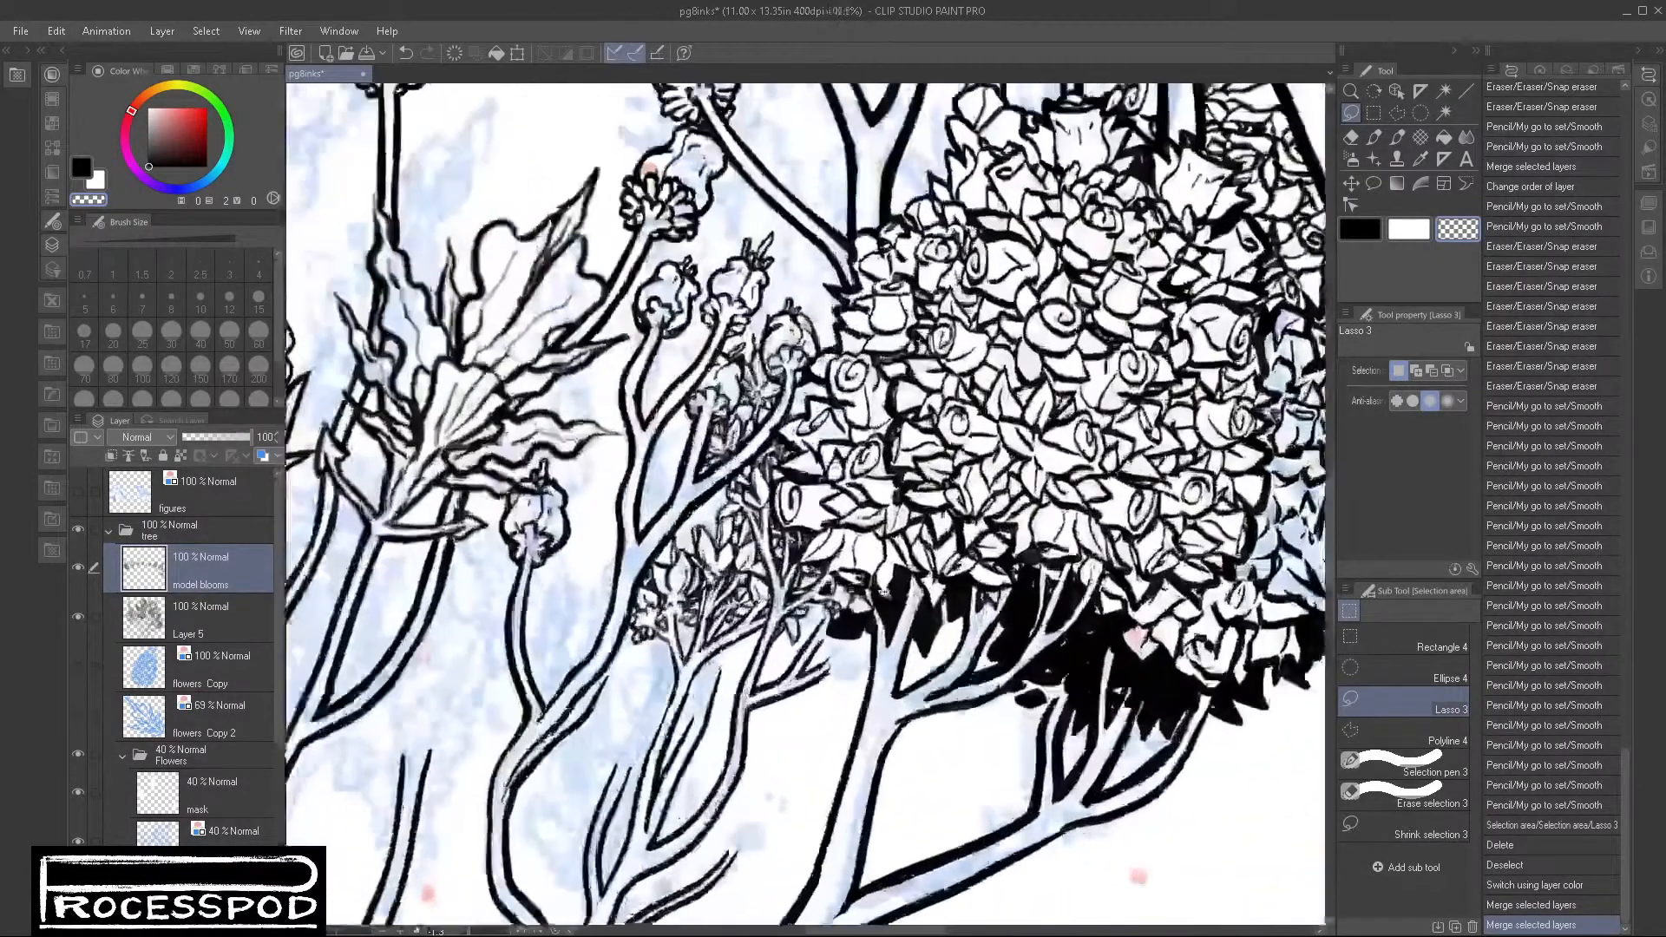
{"action": "scroll", "coordinate": [872, 673], "scroll_direction": "down", "scroll_amount": 2}
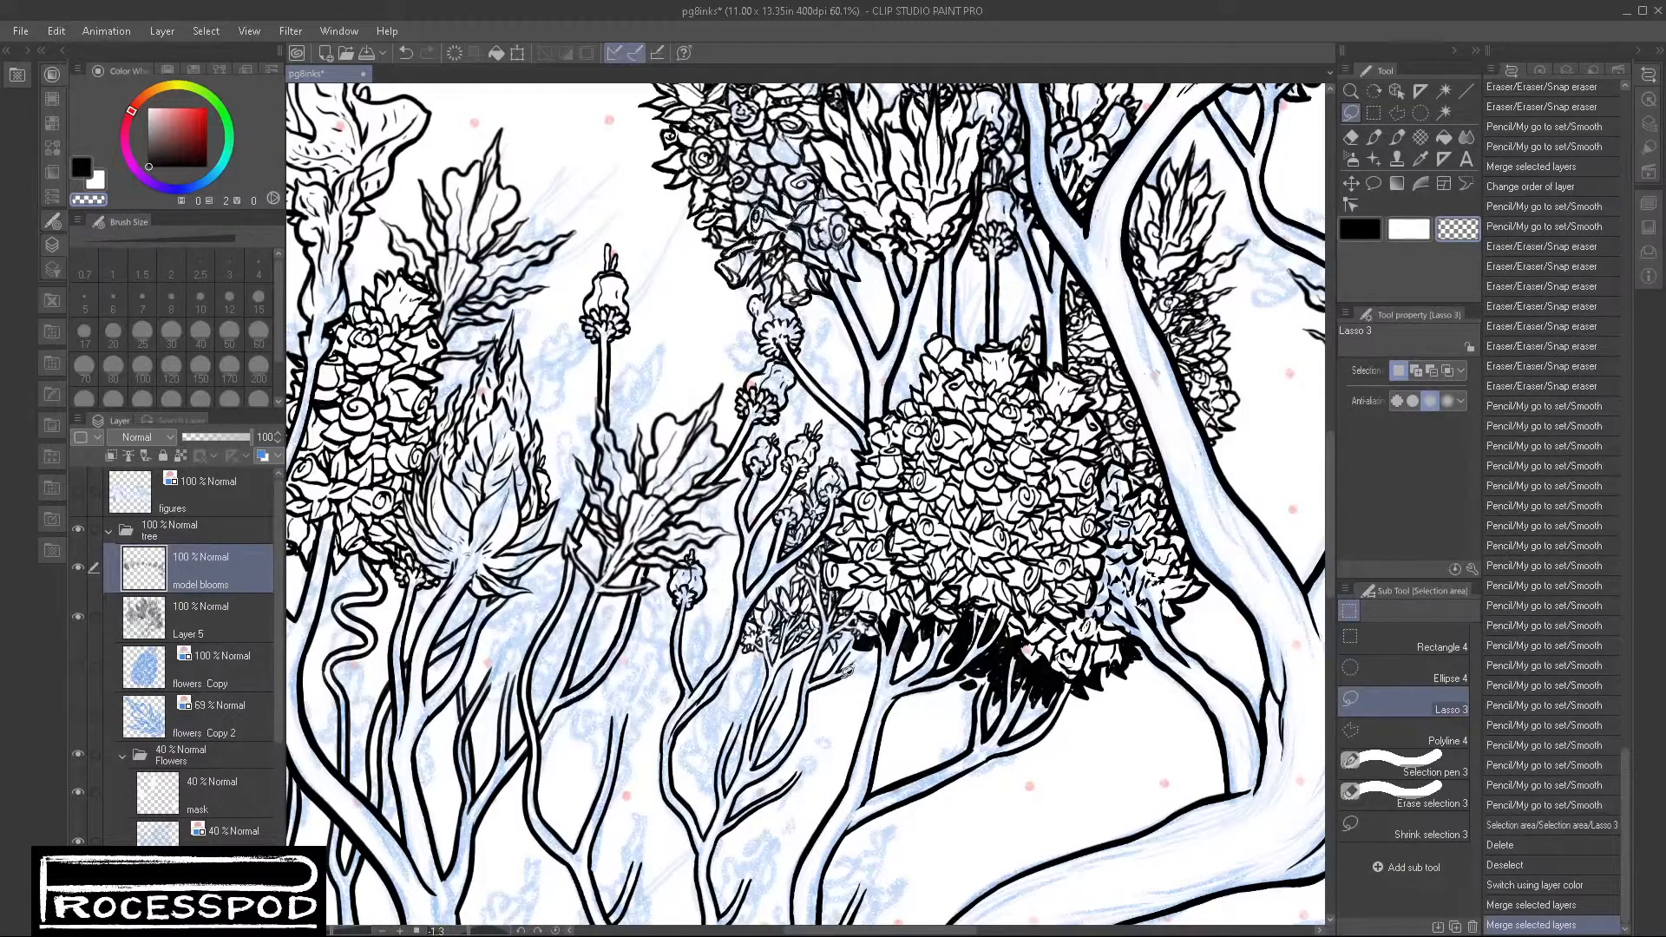
{"action": "key", "text": "ctrl+v"}
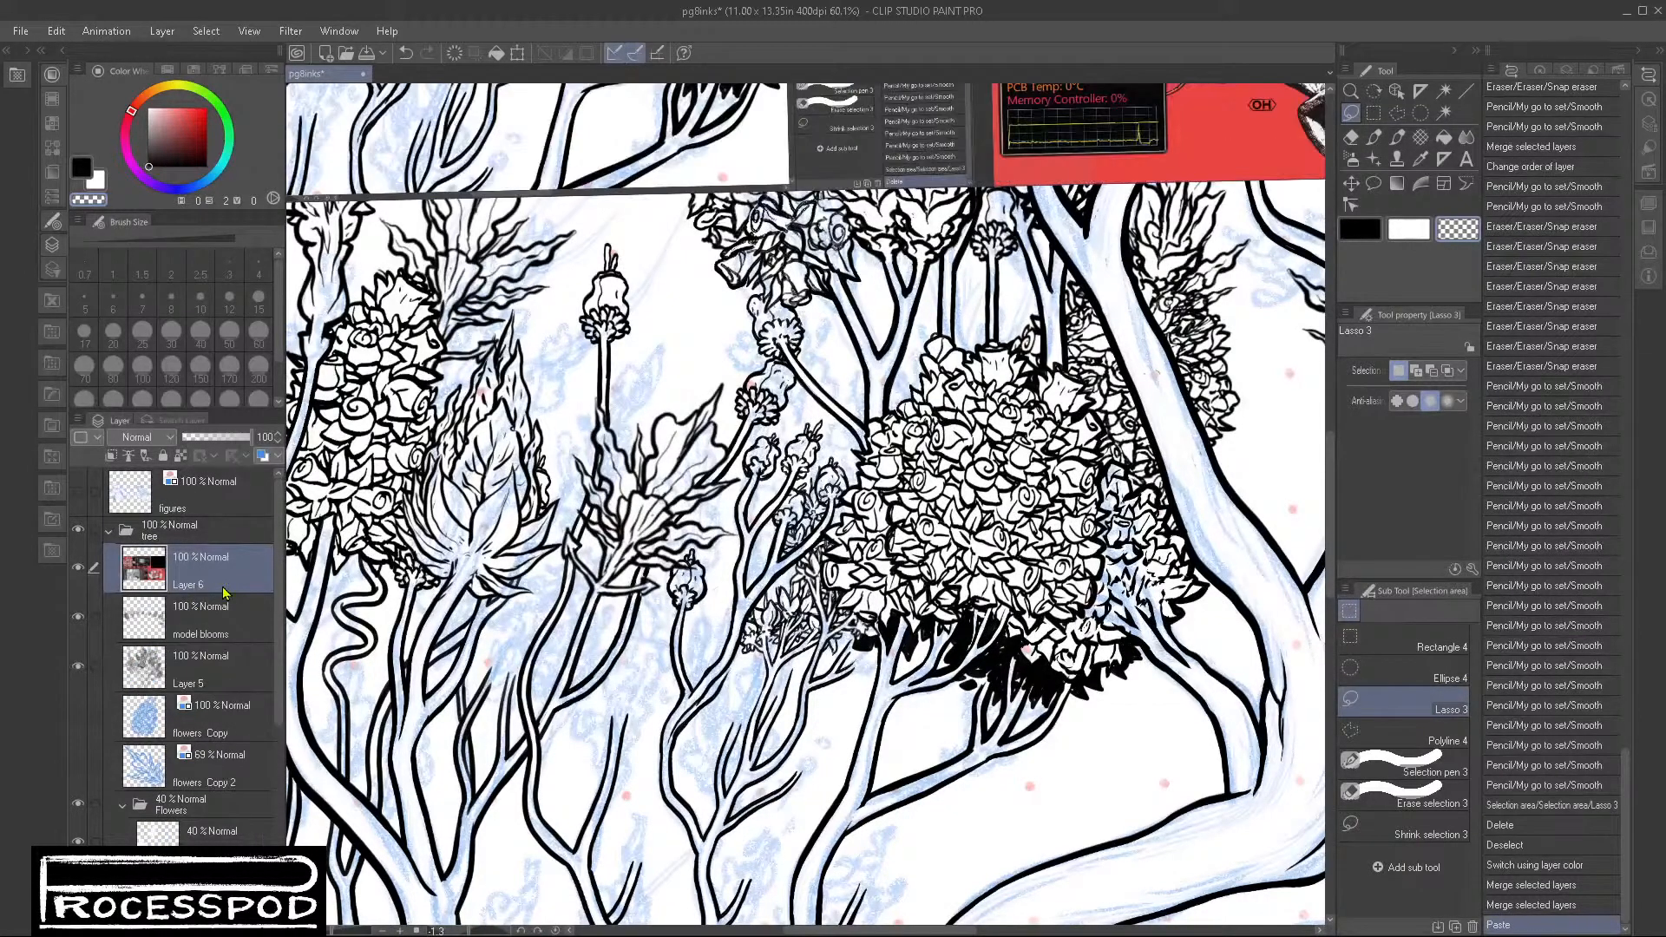
{"action": "key", "text": "ctrl+z"}
Step: Copy the small blossom sprig from the model blooms layer, paste it on a new layer and move it below the rose tree
{"action": "left_click_drag", "start_coordinate": [1229, 430], "coordinate": [323, 694]}
{"action": "mouse_move", "coordinate": [1249, 96]}
{"action": "left_mouse_down"}
{"action": "mouse_move", "coordinate": [912, 323]}
{"action": "mouse_move", "coordinate": [708, 607]}
{"action": "mouse_move", "coordinate": [973, 260]}
{"action": "left_mouse_up"}
{"action": "key", "text": "ctrl+c"}
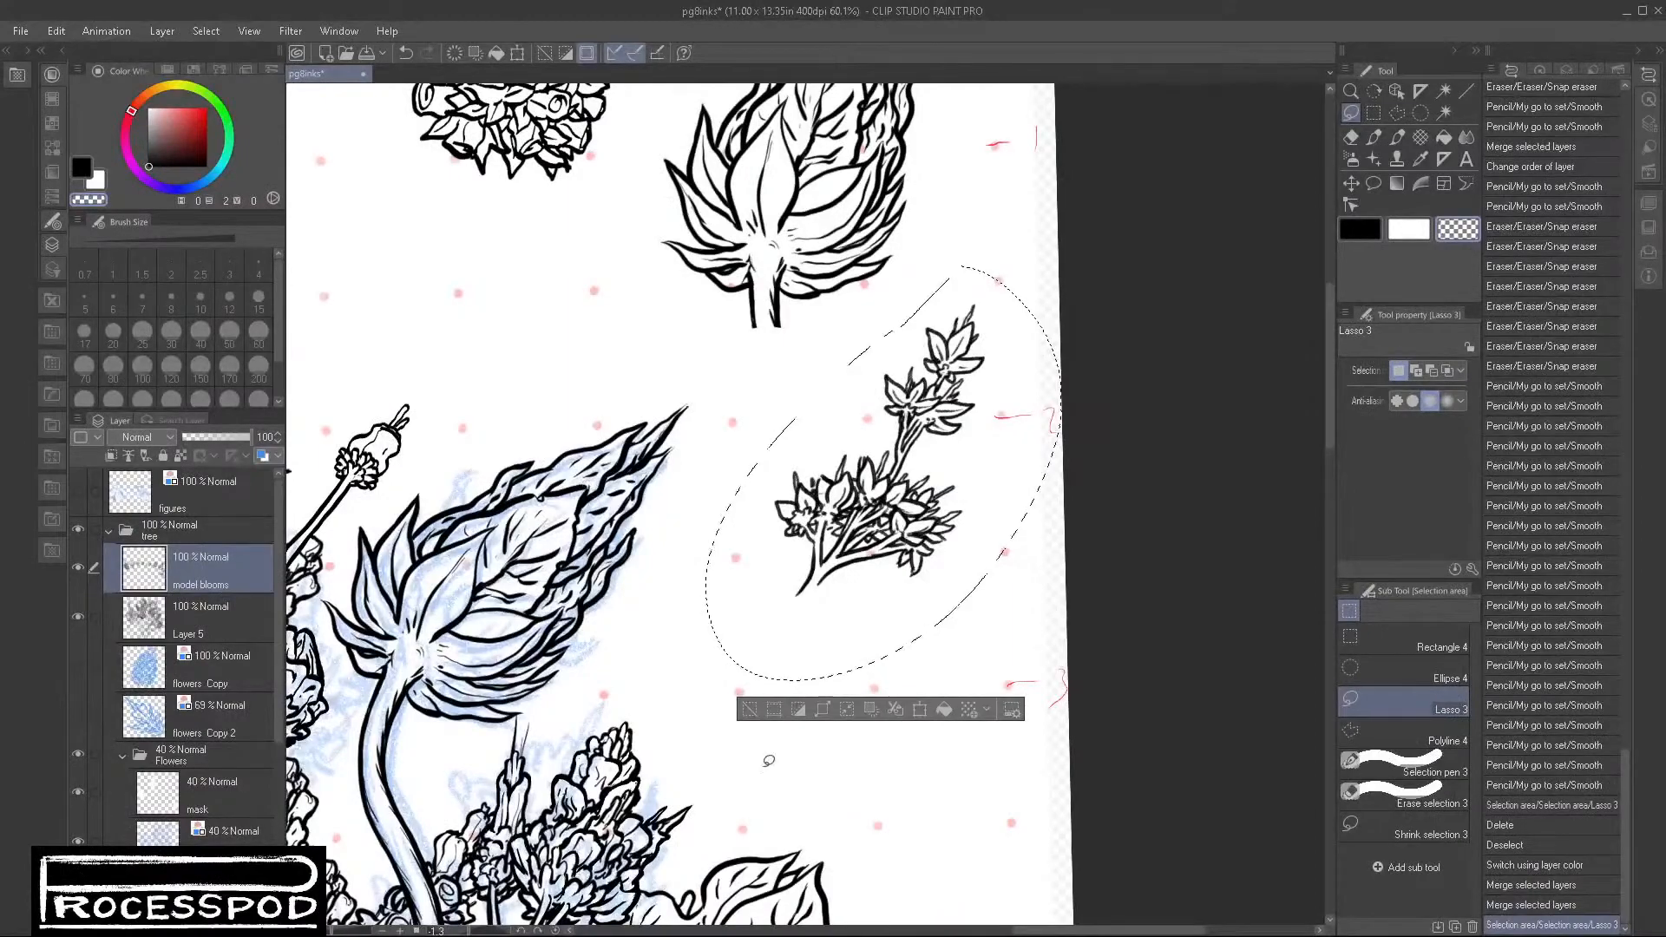
{"action": "key", "text": "ctrl+v"}
{"action": "key", "text": "ctrl+d"}
{"action": "left_click", "coordinate": [1351, 183]}
{"action": "left_click_drag", "start_coordinate": [877, 451], "coordinate": [841, 465]}
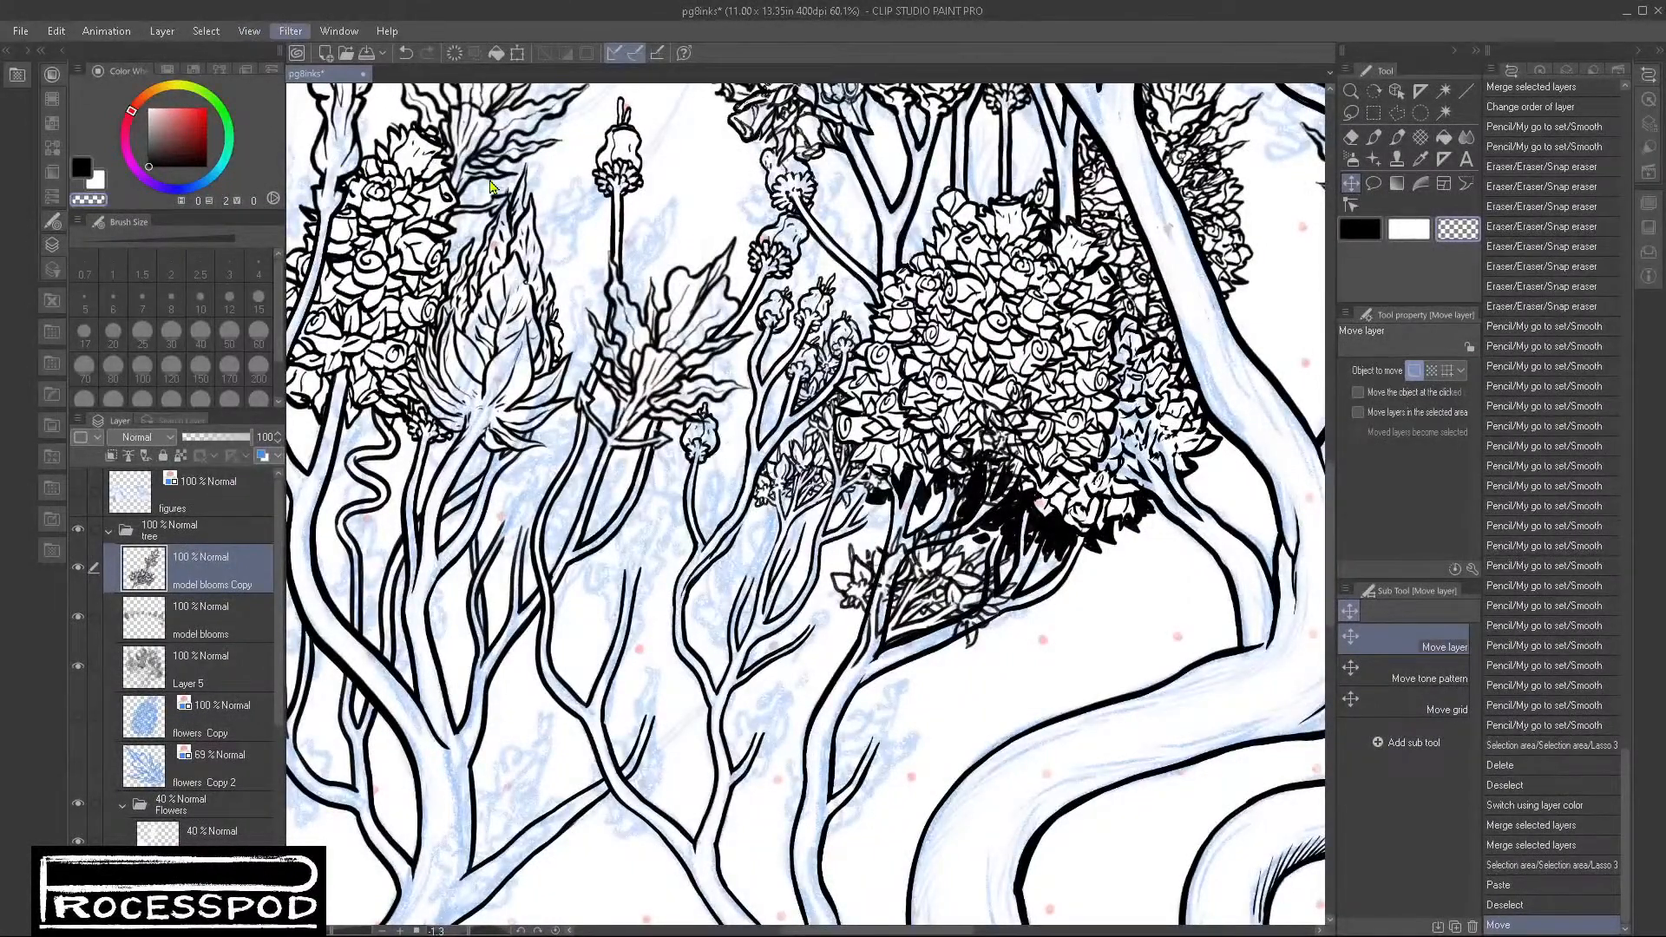
Step: Apply the Sharpen filter to the pasted sprig instead of Sharpen more, and scale the sprig down beside the thin branches
{"action": "left_click_drag", "start_coordinate": [927, 559], "coordinate": [981, 566]}
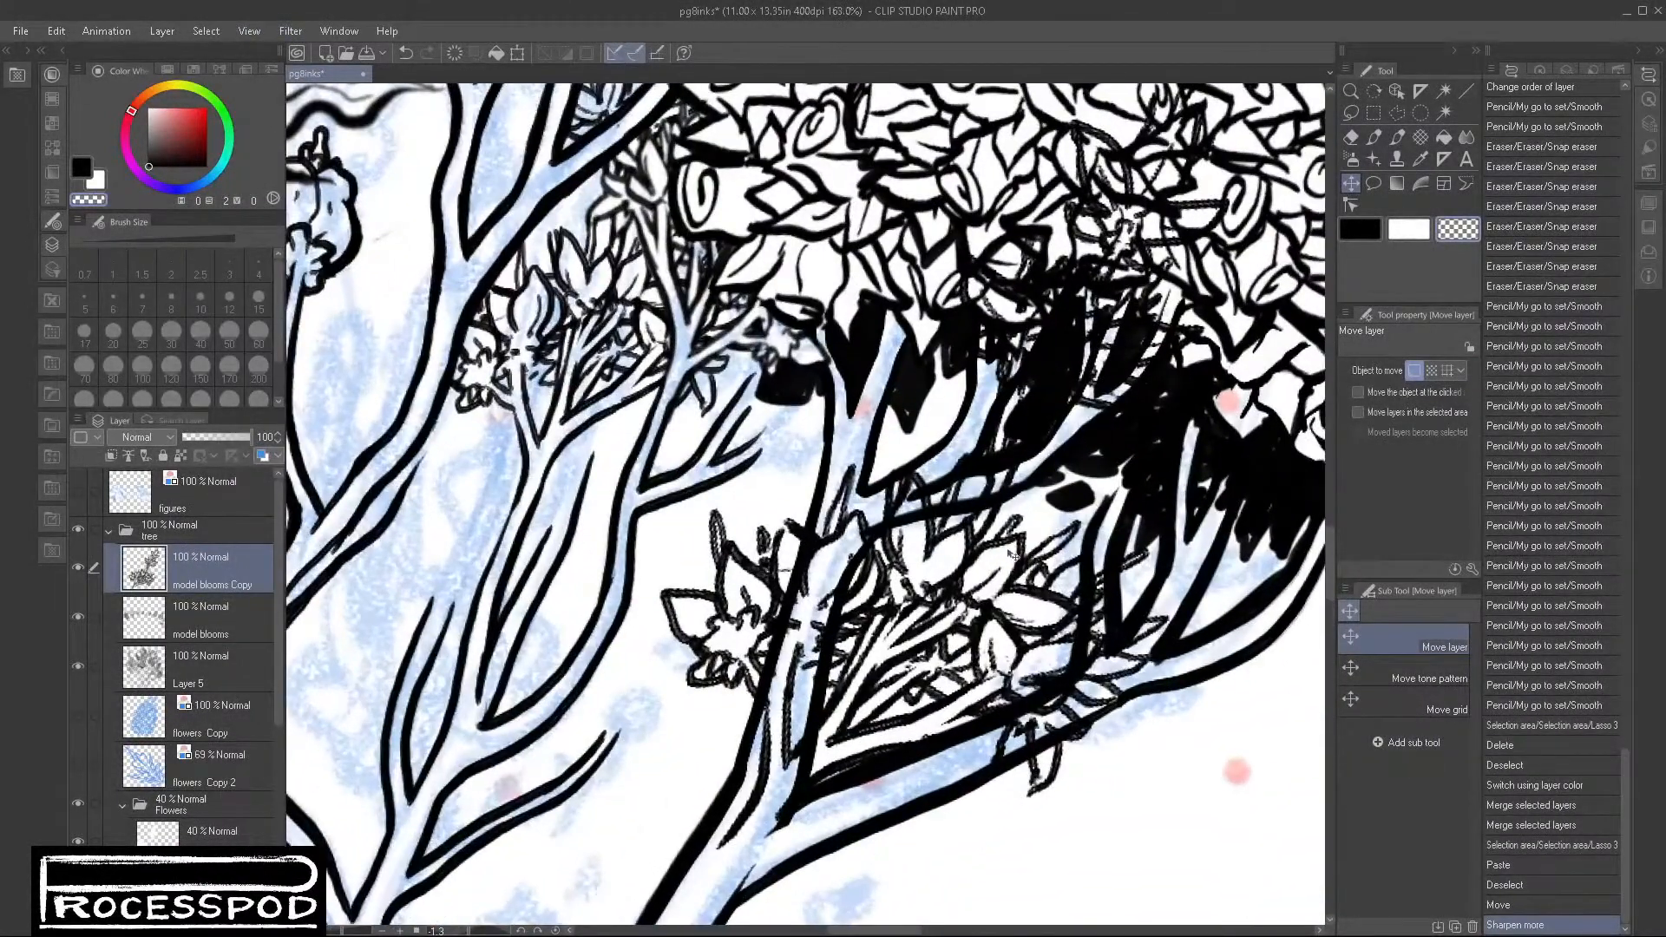
{"action": "key", "text": "ctrl+z"}
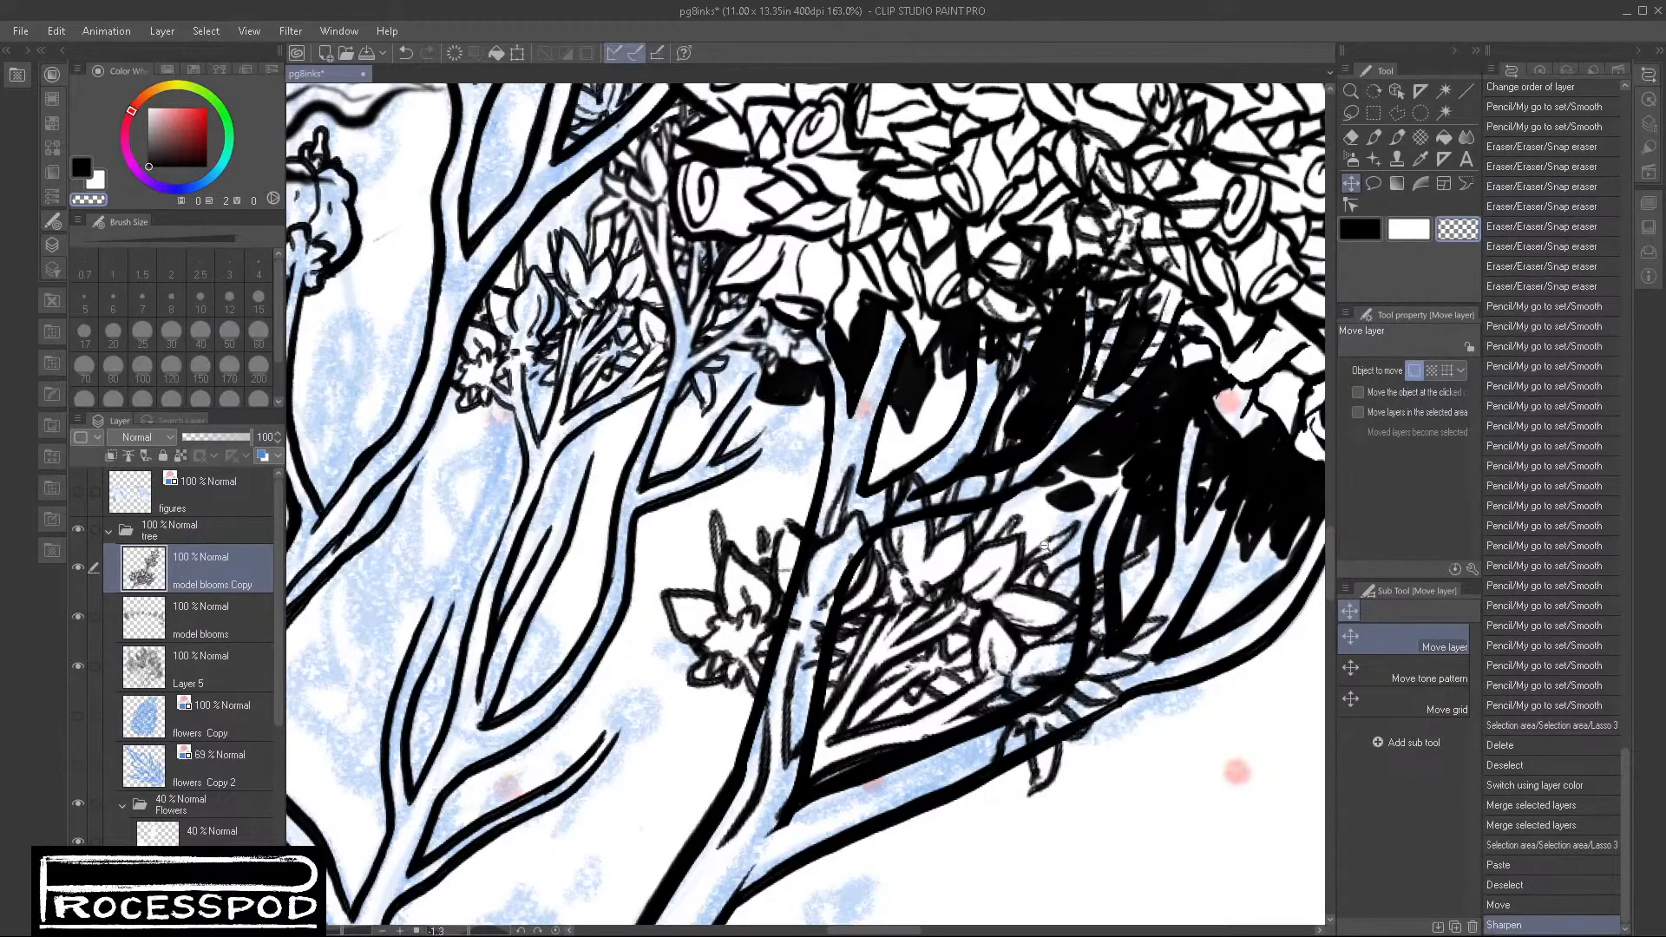
{"action": "scroll", "coordinate": [1046, 545], "scroll_direction": "down", "scroll_amount": 4}
{"action": "key", "text": "ctrl+t"}
{"action": "left_click_drag", "start_coordinate": [919, 549], "coordinate": [927, 475]}
{"action": "key", "text": "Return"}
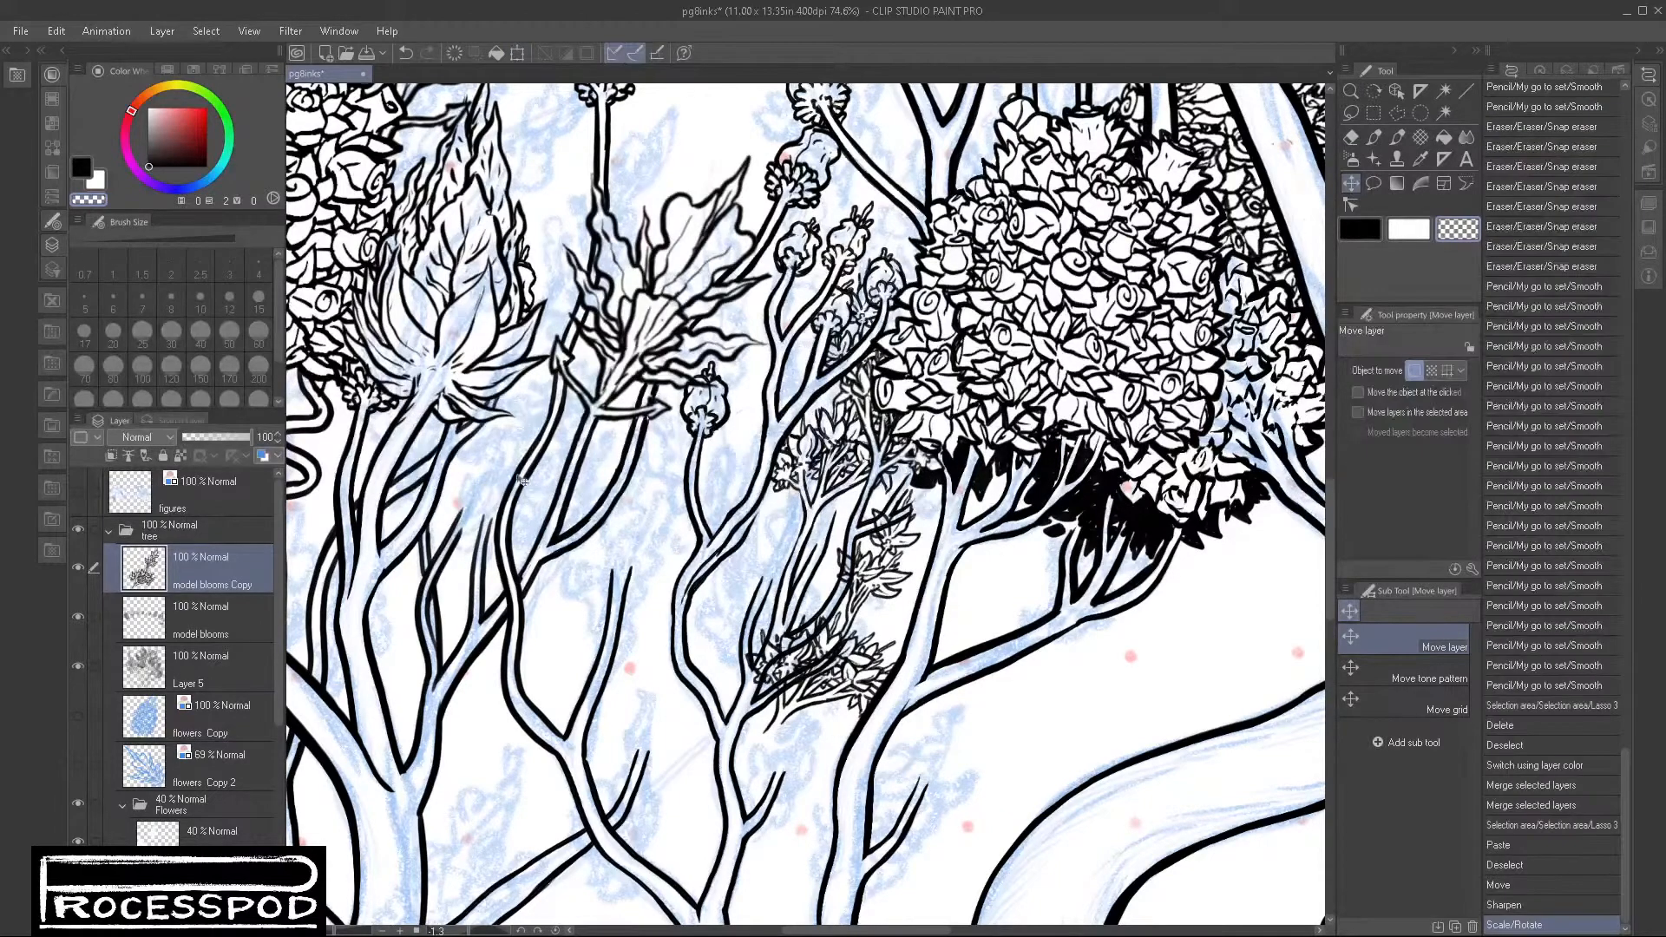
Step: Turn on blue layer color for the sprig copy and move it over the rose tree's lower-left edge
{"action": "left_click", "coordinate": [264, 457]}
{"action": "left_click_drag", "start_coordinate": [886, 568], "coordinate": [1005, 344]}
{"action": "left_click_drag", "start_coordinate": [977, 401], "coordinate": [991, 377]}
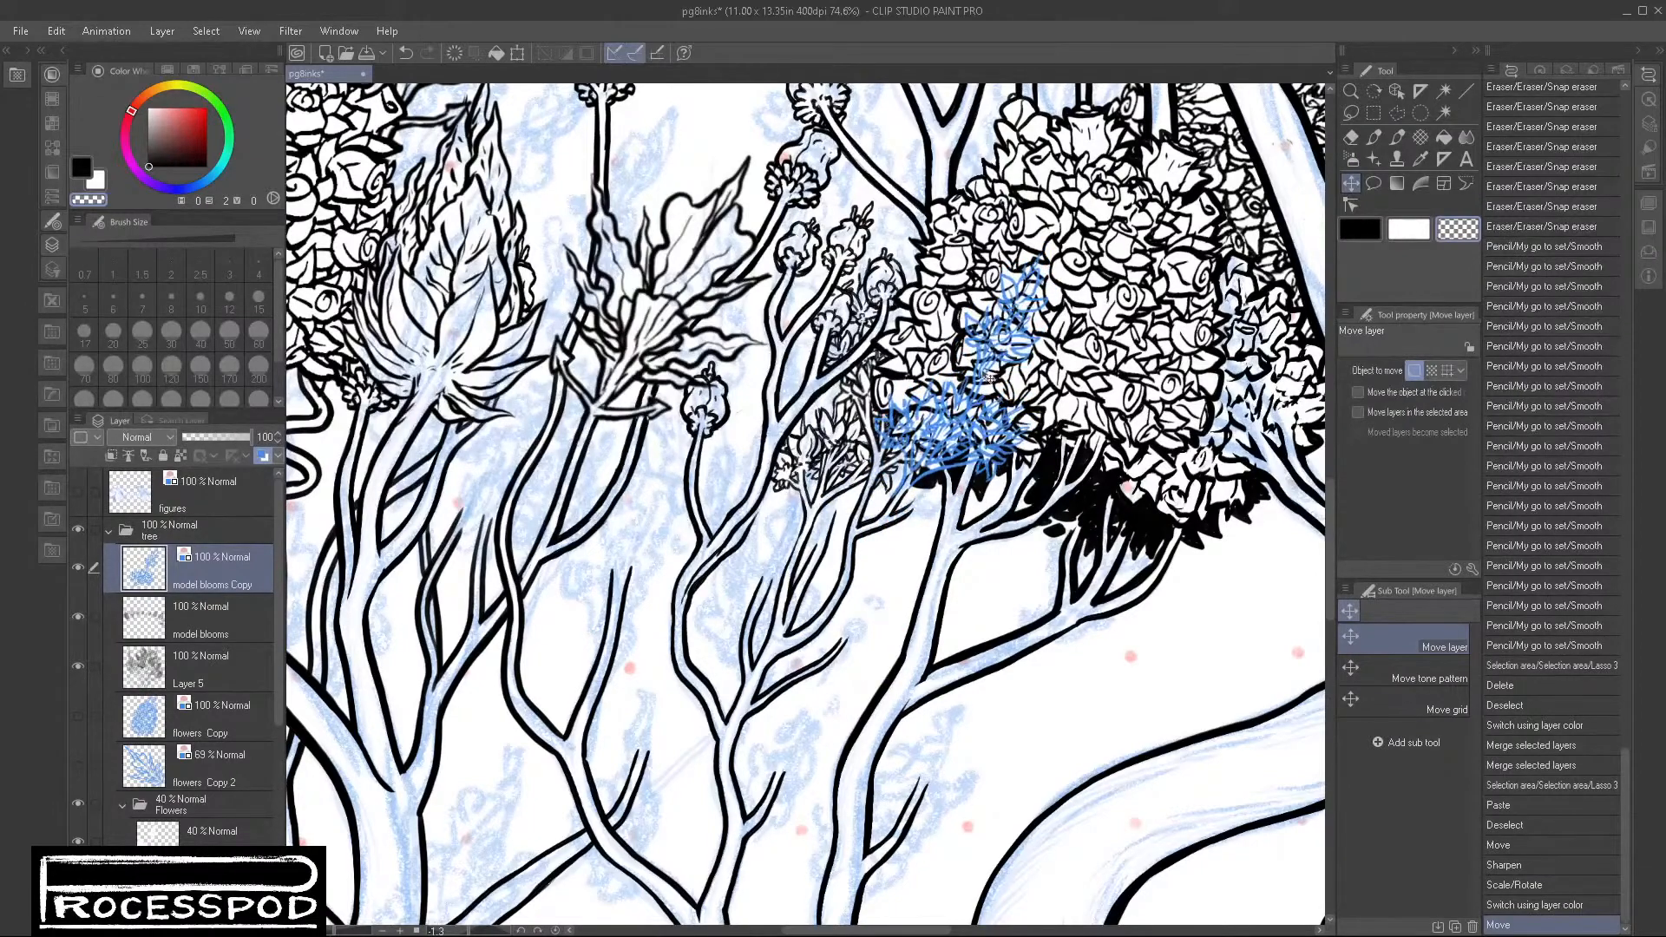
Step: On Layer 5, erase the black lines crossing the blue sprig's lower stem with the Snap eraser and the transparent Smooth pencil
{"action": "scroll", "coordinate": [942, 416], "scroll_direction": "up", "scroll_amount": 8}
{"action": "left_click_drag", "start_coordinate": [959, 456], "coordinate": [905, 550]}
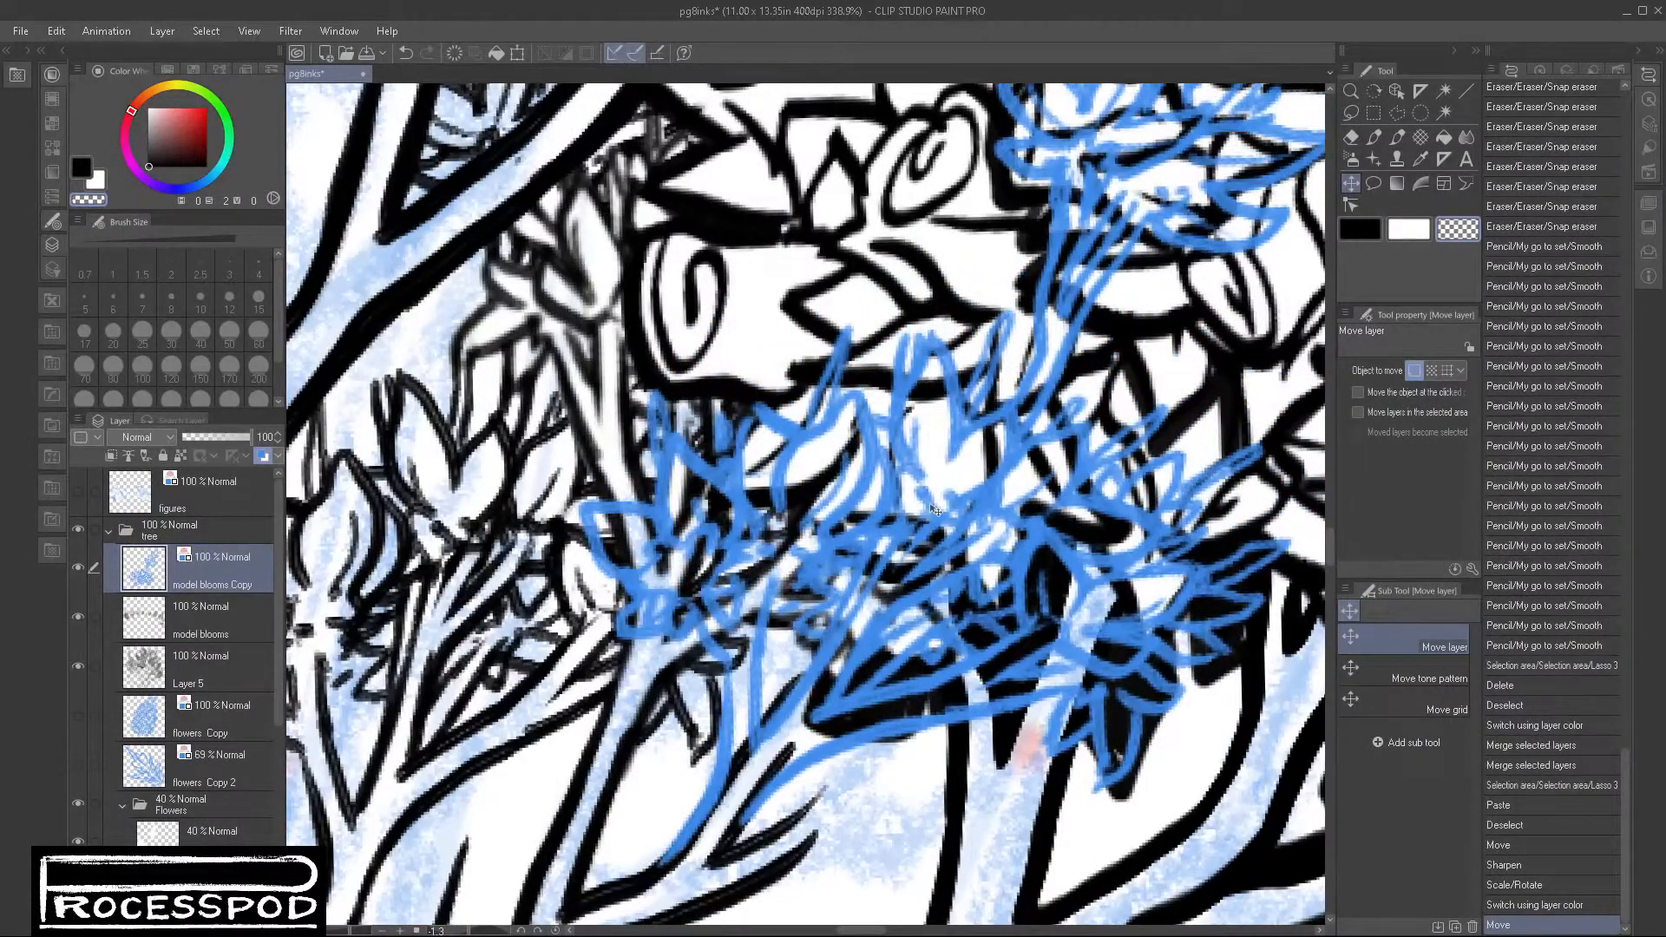
{"action": "left_click", "coordinate": [199, 663]}
{"action": "left_click", "coordinate": [1351, 137]}
{"action": "left_click_drag", "start_coordinate": [783, 732], "coordinate": [762, 788]}
{"action": "mouse_move", "coordinate": [773, 704]}
{"action": "left_mouse_down"}
{"action": "mouse_move", "coordinate": [762, 775]}
{"action": "mouse_move", "coordinate": [705, 794]}
{"action": "mouse_move", "coordinate": [754, 759]}
{"action": "left_mouse_up"}
{"action": "left_click", "coordinate": [1374, 137]}
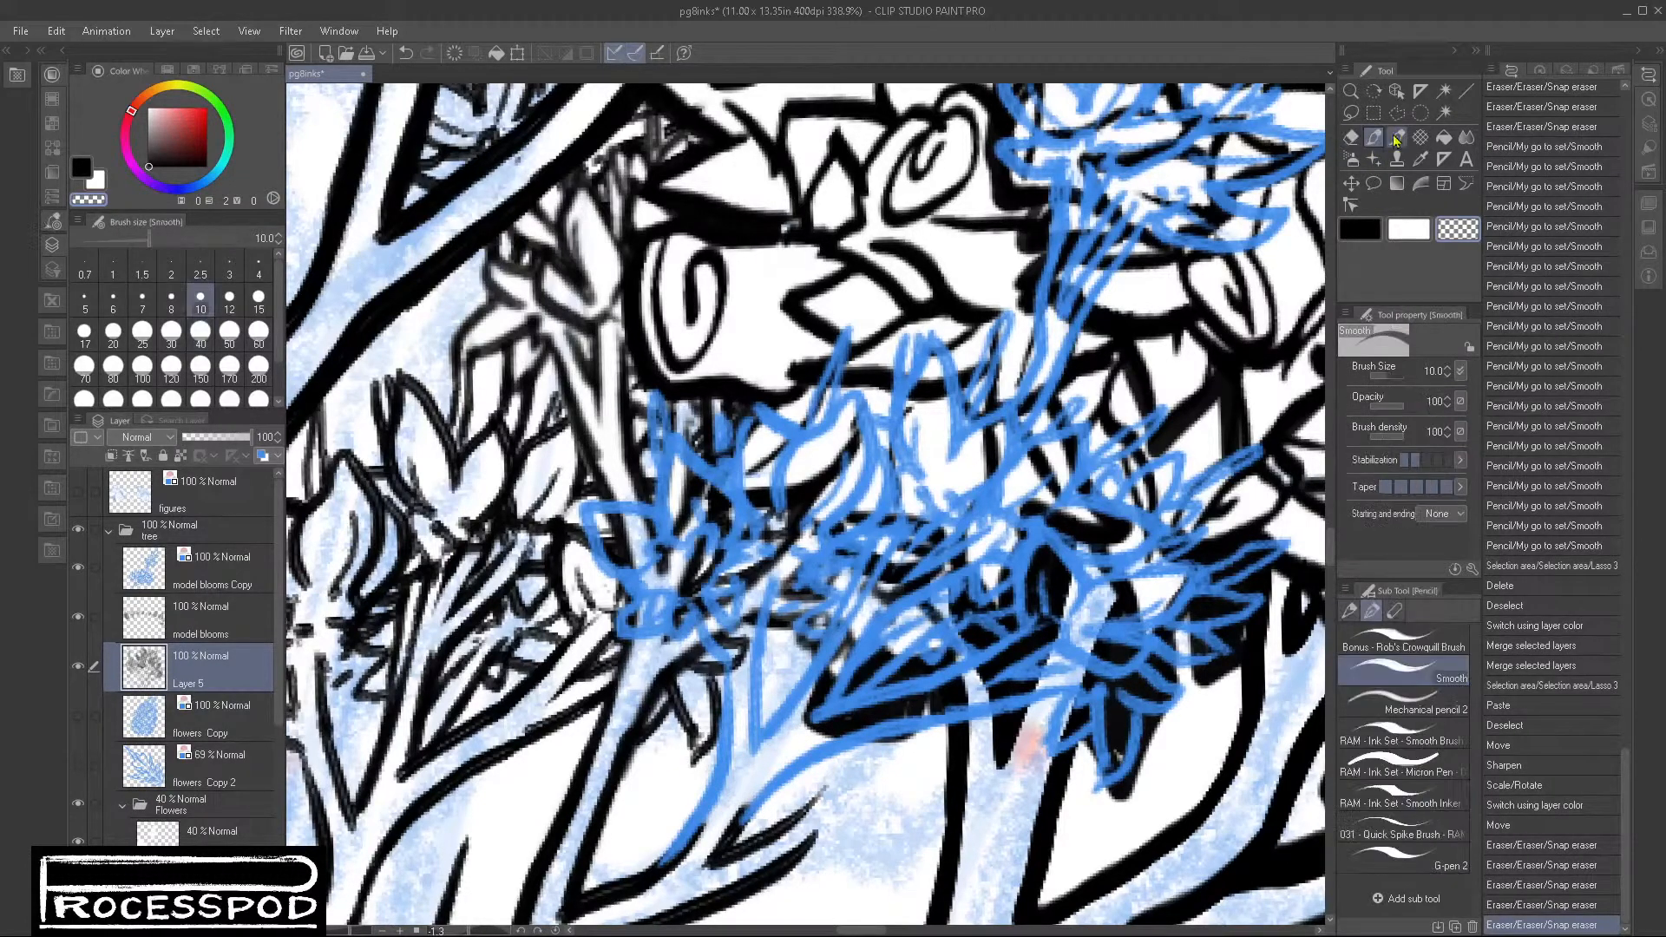
{"action": "left_click", "coordinate": [1398, 137]}
{"action": "key", "text": "p"}
{"action": "left_click_drag", "start_coordinate": [719, 786], "coordinate": [707, 825]}
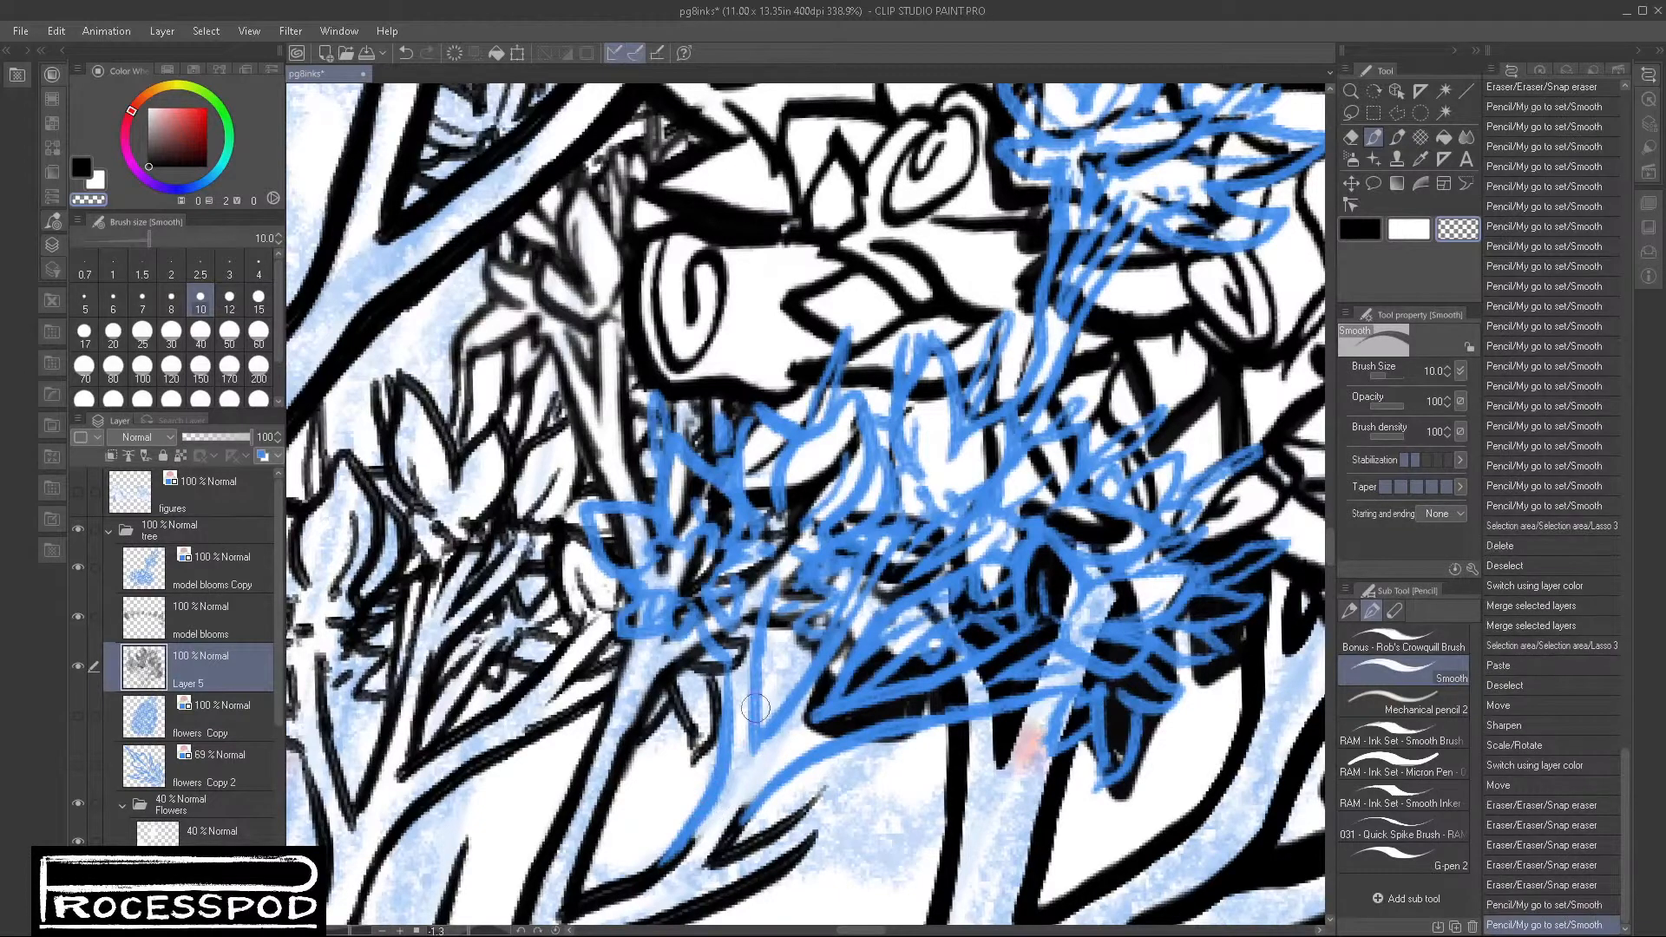
Step: Redraw the branch outlines around the base of the blue sprig's stem in black with the Smooth pencil
{"action": "left_click", "coordinate": [1351, 204]}
{"action": "left_click", "coordinate": [1366, 235]}
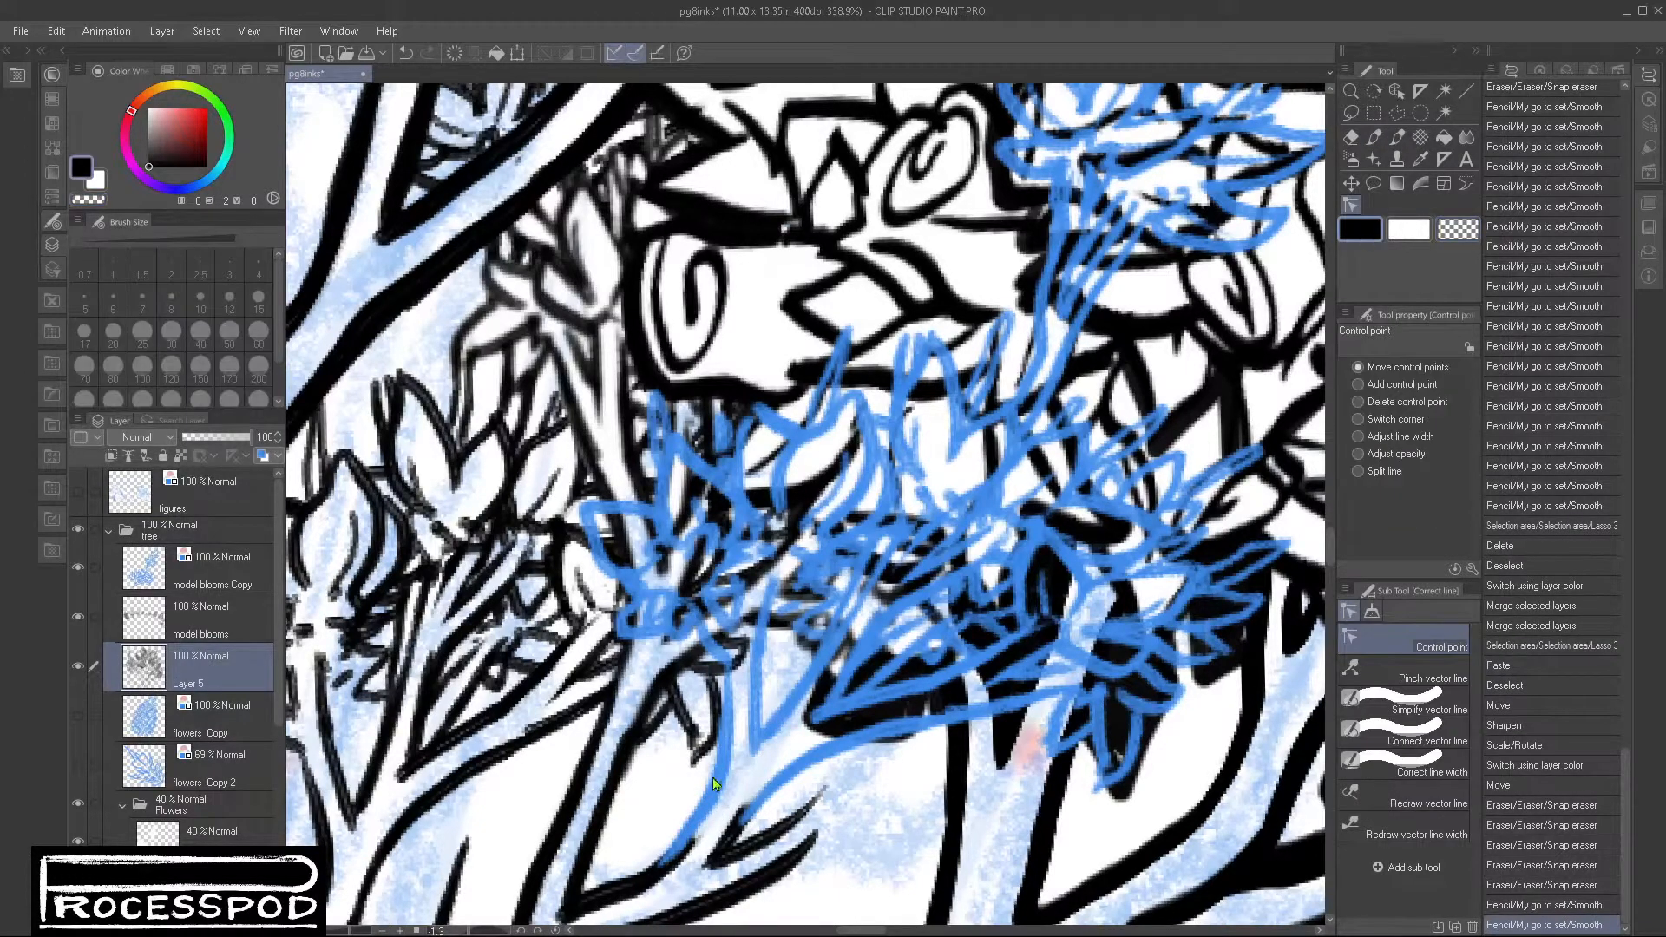
{"action": "left_click", "coordinate": [1373, 136]}
{"action": "left_click_drag", "start_coordinate": [733, 748], "coordinate": [693, 838]}
{"action": "mouse_move", "coordinate": [730, 701]}
{"action": "left_mouse_down"}
{"action": "mouse_move", "coordinate": [728, 781]}
{"action": "mouse_move", "coordinate": [756, 790]}
{"action": "mouse_move", "coordinate": [854, 738]}
{"action": "mouse_move", "coordinate": [818, 739]}
{"action": "left_mouse_up"}
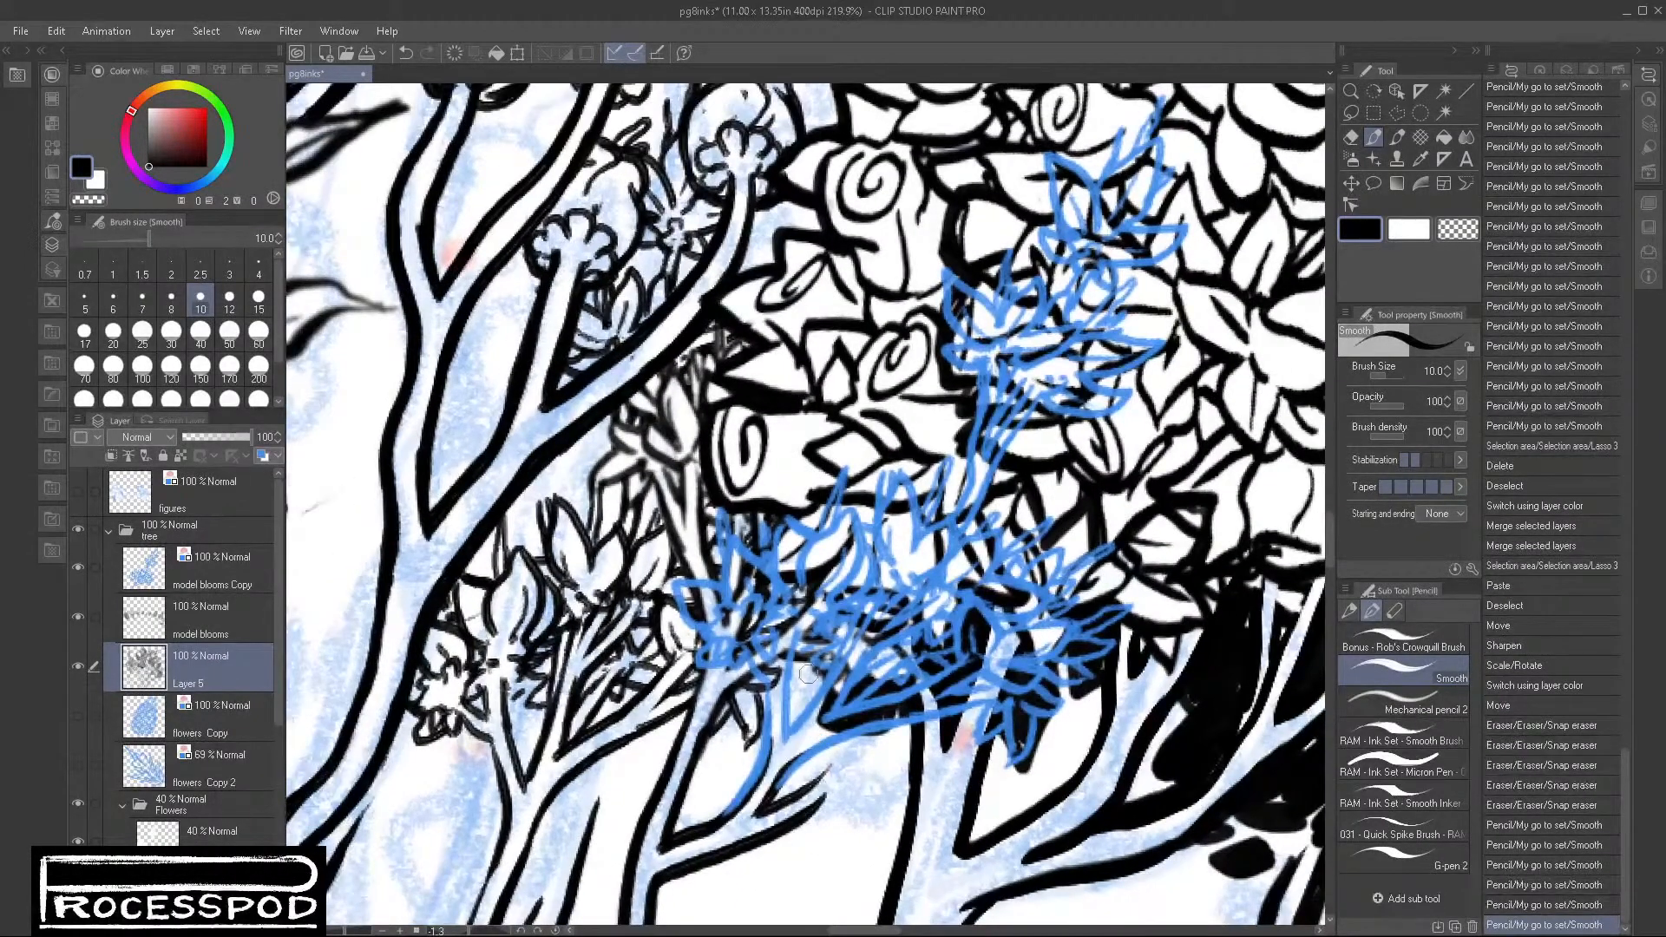
Step: Clear the Layer 5 lines inside the blue sprig's lower-left blossom and stems with transparent color
{"action": "left_click", "coordinate": [1457, 231]}
{"action": "mouse_move", "coordinate": [763, 677]}
{"action": "left_mouse_down"}
{"action": "mouse_move", "coordinate": [784, 640]}
{"action": "mouse_move", "coordinate": [773, 705]}
{"action": "mouse_move", "coordinate": [794, 591]}
{"action": "mouse_move", "coordinate": [842, 554]}
{"action": "mouse_move", "coordinate": [858, 573]}
{"action": "mouse_move", "coordinate": [791, 597]}
{"action": "mouse_move", "coordinate": [773, 624]}
{"action": "mouse_move", "coordinate": [744, 565]}
{"action": "mouse_move", "coordinate": [773, 592]}
{"action": "mouse_move", "coordinate": [735, 556]}
{"action": "mouse_move", "coordinate": [739, 605]}
{"action": "mouse_move", "coordinate": [766, 600]}
{"action": "mouse_move", "coordinate": [692, 593]}
{"action": "mouse_move", "coordinate": [695, 619]}
{"action": "mouse_move", "coordinate": [693, 594]}
{"action": "mouse_move", "coordinate": [714, 595]}
{"action": "mouse_move", "coordinate": [724, 624]}
{"action": "mouse_move", "coordinate": [712, 653]}
{"action": "mouse_move", "coordinate": [734, 656]}
{"action": "mouse_move", "coordinate": [751, 603]}
{"action": "mouse_move", "coordinate": [739, 632]}
{"action": "mouse_move", "coordinate": [770, 620]}
{"action": "mouse_move", "coordinate": [762, 580]}
{"action": "left_mouse_up"}
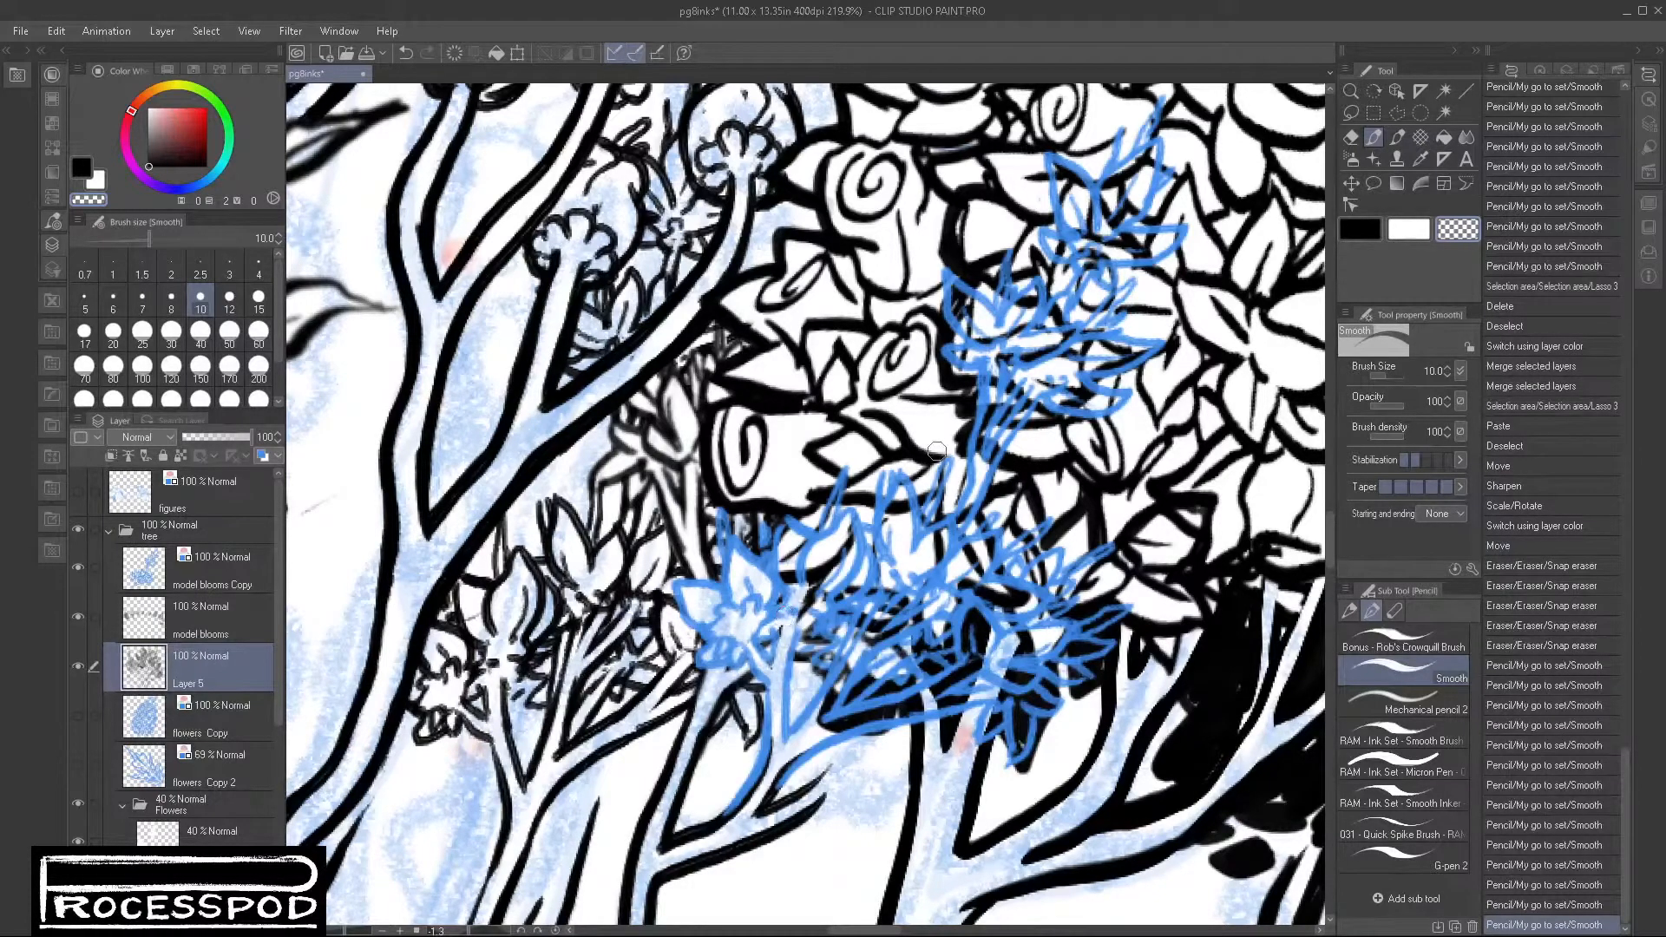
{"action": "left_click_drag", "start_coordinate": [724, 517], "coordinate": [734, 564]}
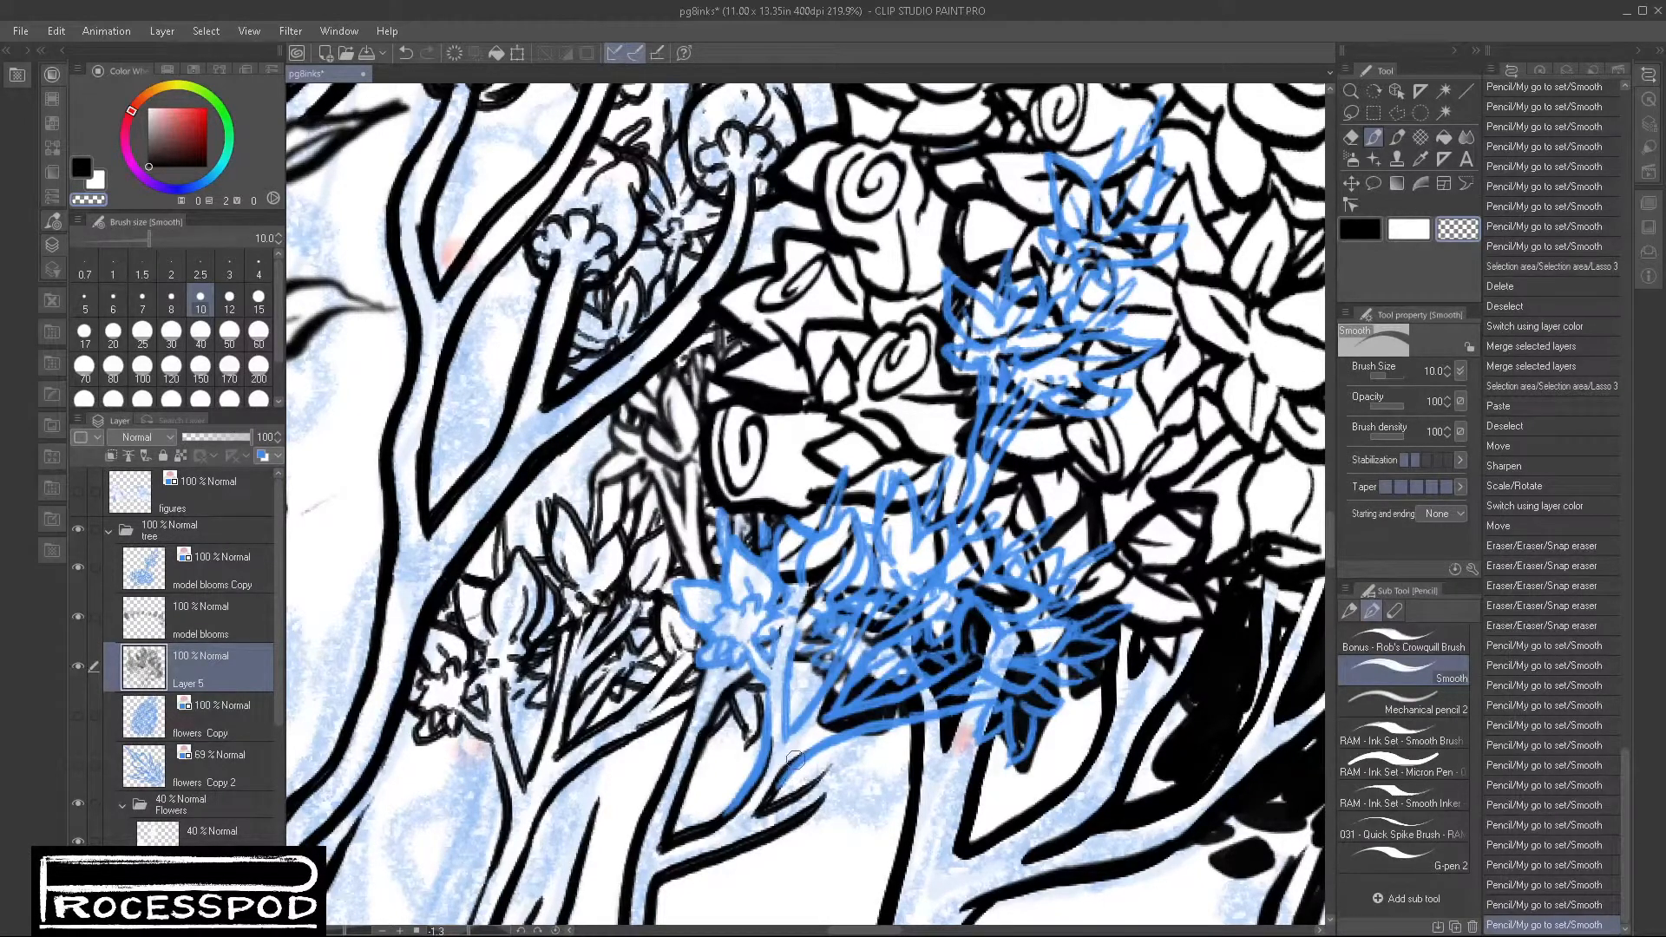
{"action": "mouse_move", "coordinate": [796, 657]}
{"action": "left_mouse_down"}
{"action": "mouse_move", "coordinate": [972, 635]}
{"action": "mouse_move", "coordinate": [791, 636]}
{"action": "left_mouse_up"}
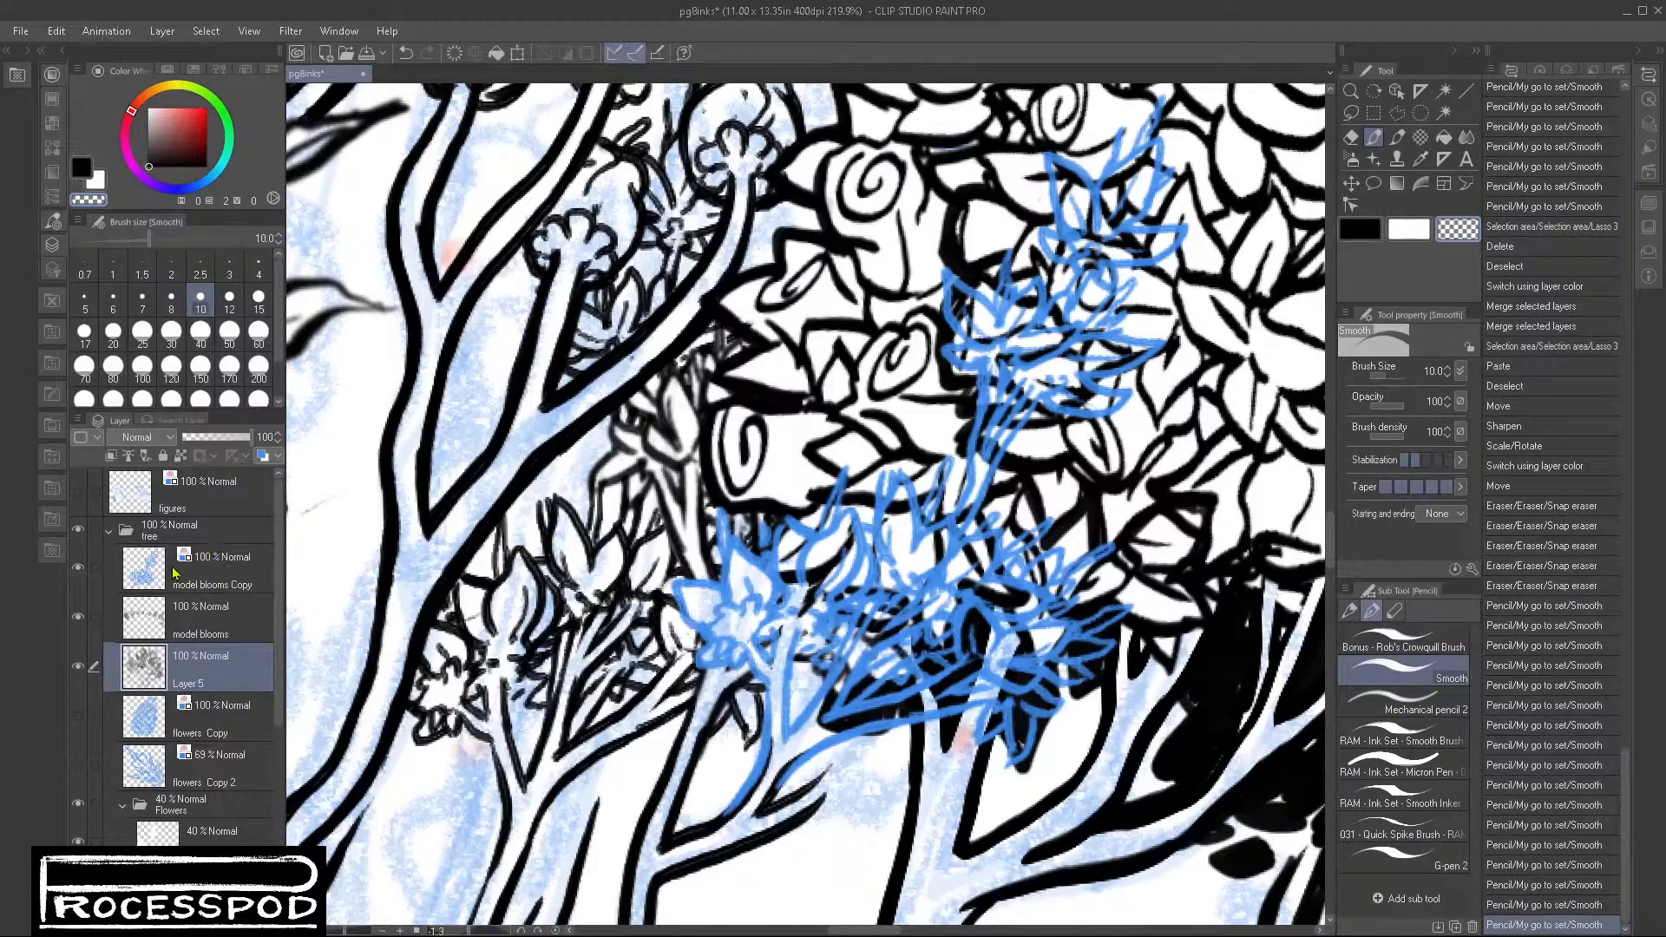
Step: Toggle the visibility of the model blooms Copy layer to compare the linework, and move that layer below model blooms
{"action": "left_click", "coordinate": [76, 575]}
{"action": "left_click", "coordinate": [228, 577]}
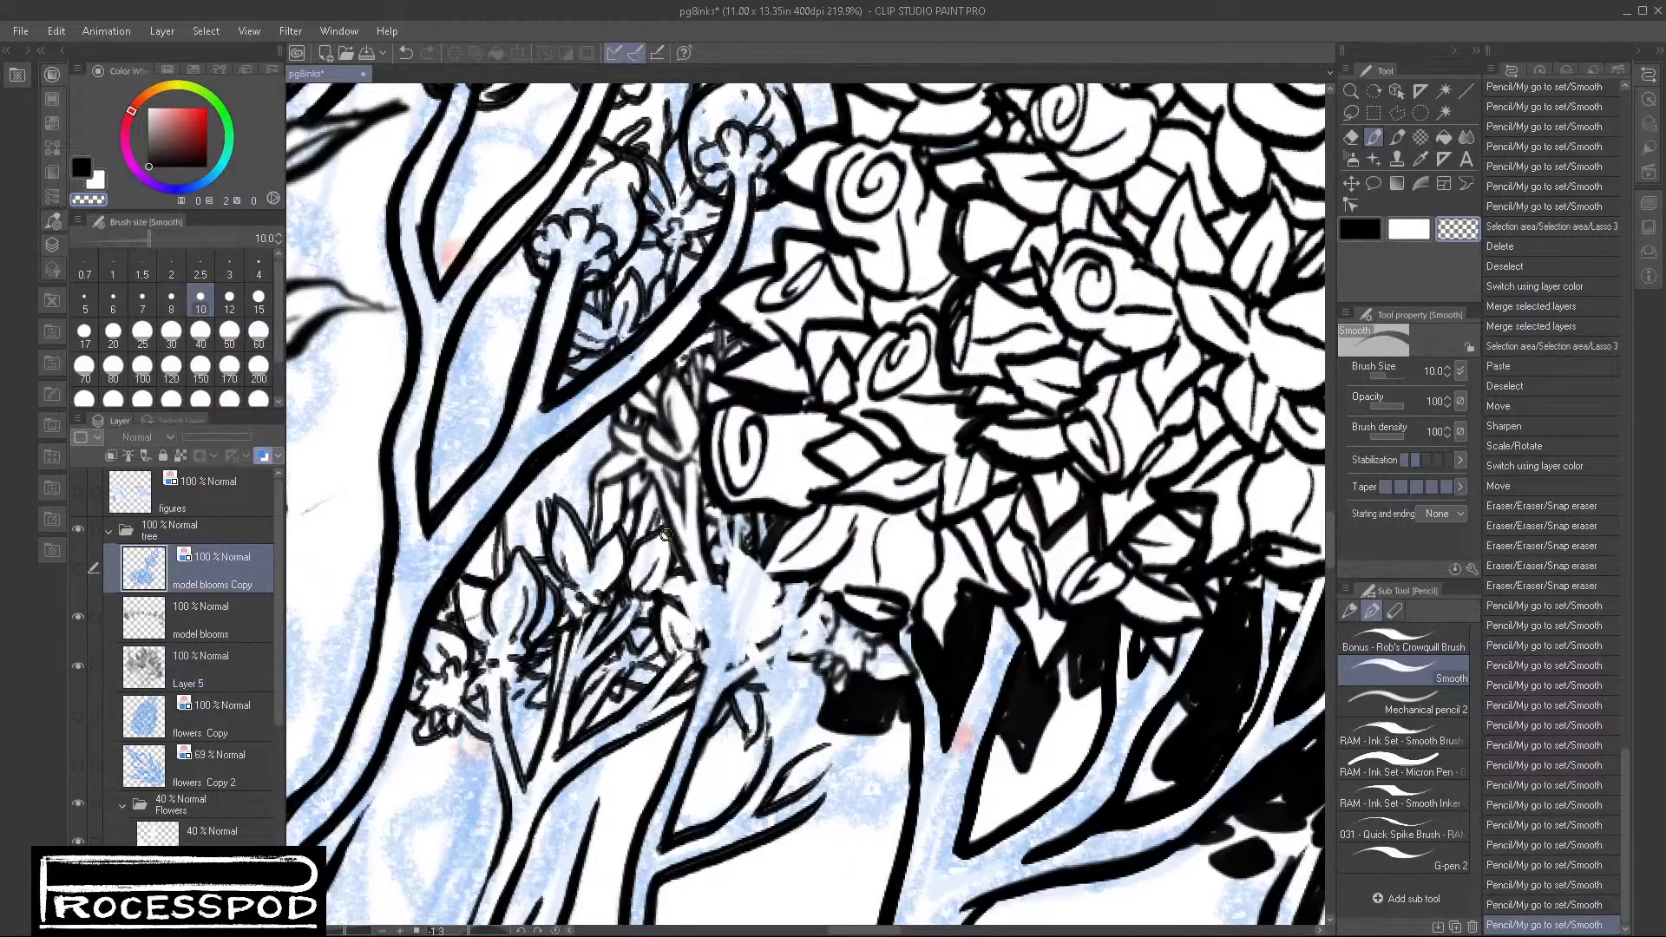
{"action": "left_click", "coordinate": [77, 569]}
{"action": "left_click_drag", "start_coordinate": [216, 643], "coordinate": [217, 644]}
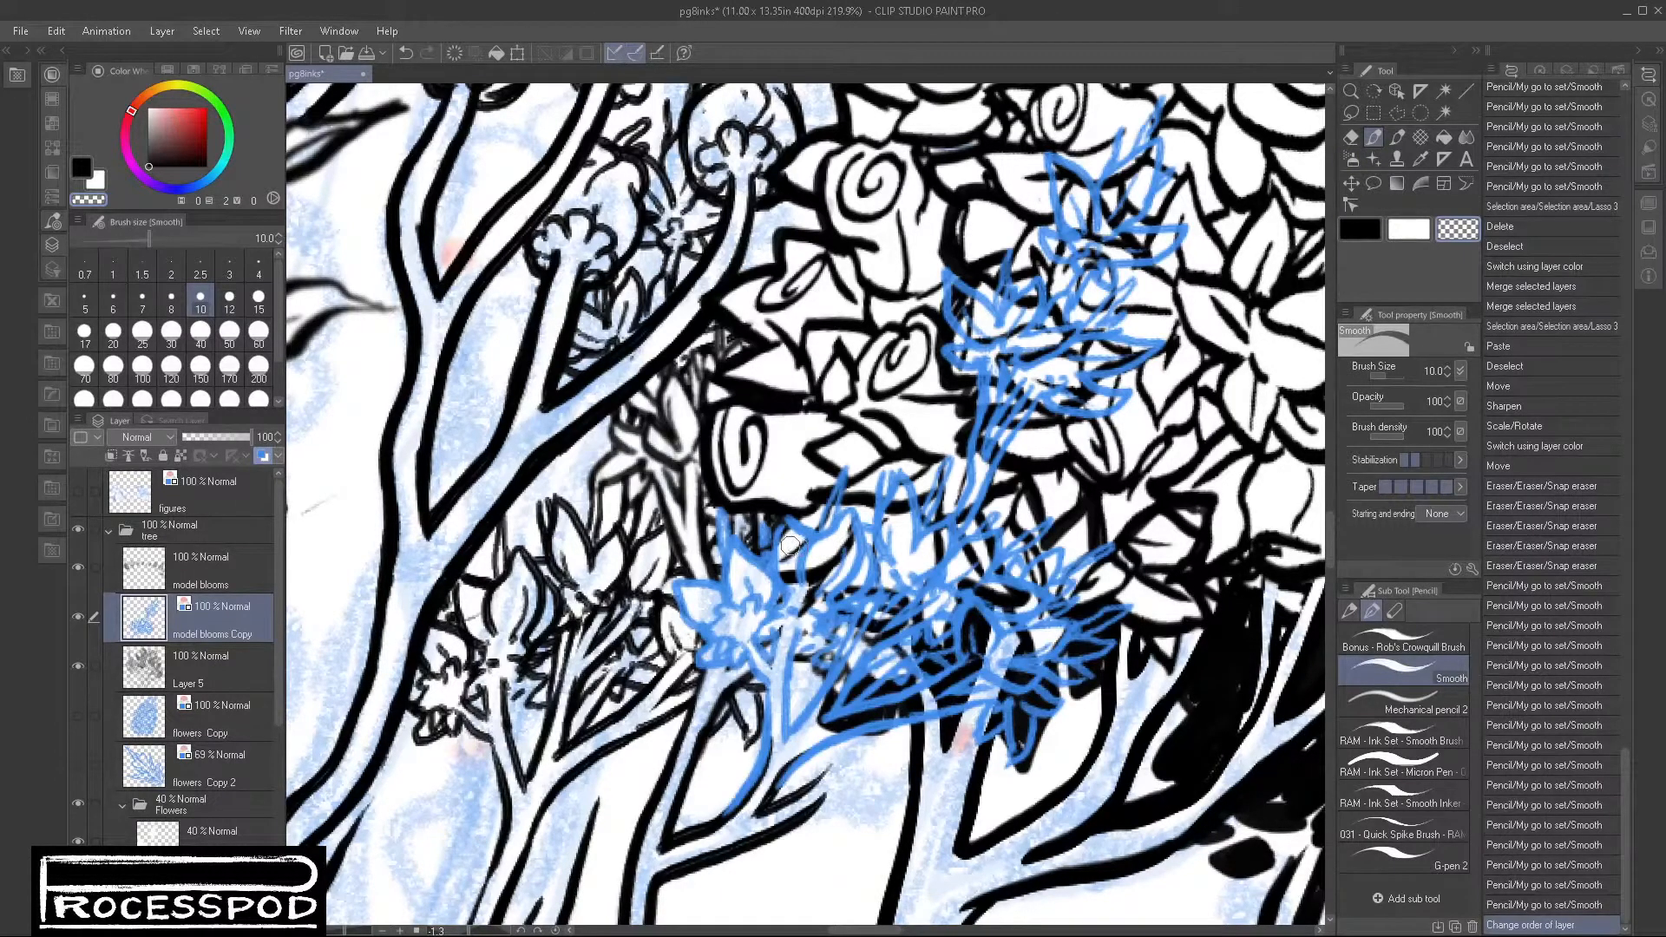
Step: Erase the parts of the blue sprig that cover the roses and redraw its blossom lines along the lower leaf edges with black
{"action": "mouse_move", "coordinate": [791, 551]}
{"action": "left_mouse_down"}
{"action": "mouse_move", "coordinate": [844, 477]}
{"action": "mouse_move", "coordinate": [781, 569]}
{"action": "mouse_move", "coordinate": [855, 499]}
{"action": "mouse_move", "coordinate": [848, 563]}
{"action": "mouse_move", "coordinate": [828, 568]}
{"action": "mouse_move", "coordinate": [929, 529]}
{"action": "mouse_move", "coordinate": [941, 473]}
{"action": "mouse_move", "coordinate": [1008, 497]}
{"action": "mouse_move", "coordinate": [1076, 373]}
{"action": "mouse_move", "coordinate": [981, 251]}
{"action": "mouse_move", "coordinate": [1119, 122]}
{"action": "mouse_move", "coordinate": [924, 158]}
{"action": "mouse_move", "coordinate": [954, 182]}
{"action": "left_mouse_up"}
{"action": "mouse_move", "coordinate": [1119, 487]}
{"action": "left_mouse_down"}
{"action": "mouse_move", "coordinate": [1068, 567]}
{"action": "mouse_move", "coordinate": [1089, 558]}
{"action": "mouse_move", "coordinate": [1039, 618]}
{"action": "mouse_move", "coordinate": [1022, 610]}
{"action": "mouse_move", "coordinate": [1042, 668]}
{"action": "mouse_move", "coordinate": [1093, 591]}
{"action": "mouse_move", "coordinate": [1053, 604]}
{"action": "mouse_move", "coordinate": [1083, 554]}
{"action": "mouse_move", "coordinate": [1036, 548]}
{"action": "mouse_move", "coordinate": [1025, 583]}
{"action": "mouse_move", "coordinate": [957, 553]}
{"action": "mouse_move", "coordinate": [946, 645]}
{"action": "mouse_move", "coordinate": [923, 541]}
{"action": "mouse_move", "coordinate": [899, 534]}
{"action": "mouse_move", "coordinate": [892, 583]}
{"action": "mouse_move", "coordinate": [851, 599]}
{"action": "mouse_move", "coordinate": [868, 584]}
{"action": "mouse_move", "coordinate": [899, 602]}
{"action": "mouse_move", "coordinate": [907, 581]}
{"action": "mouse_move", "coordinate": [905, 605]}
{"action": "mouse_move", "coordinate": [892, 567]}
{"action": "mouse_move", "coordinate": [846, 581]}
{"action": "mouse_move", "coordinate": [794, 549]}
{"action": "left_mouse_up"}
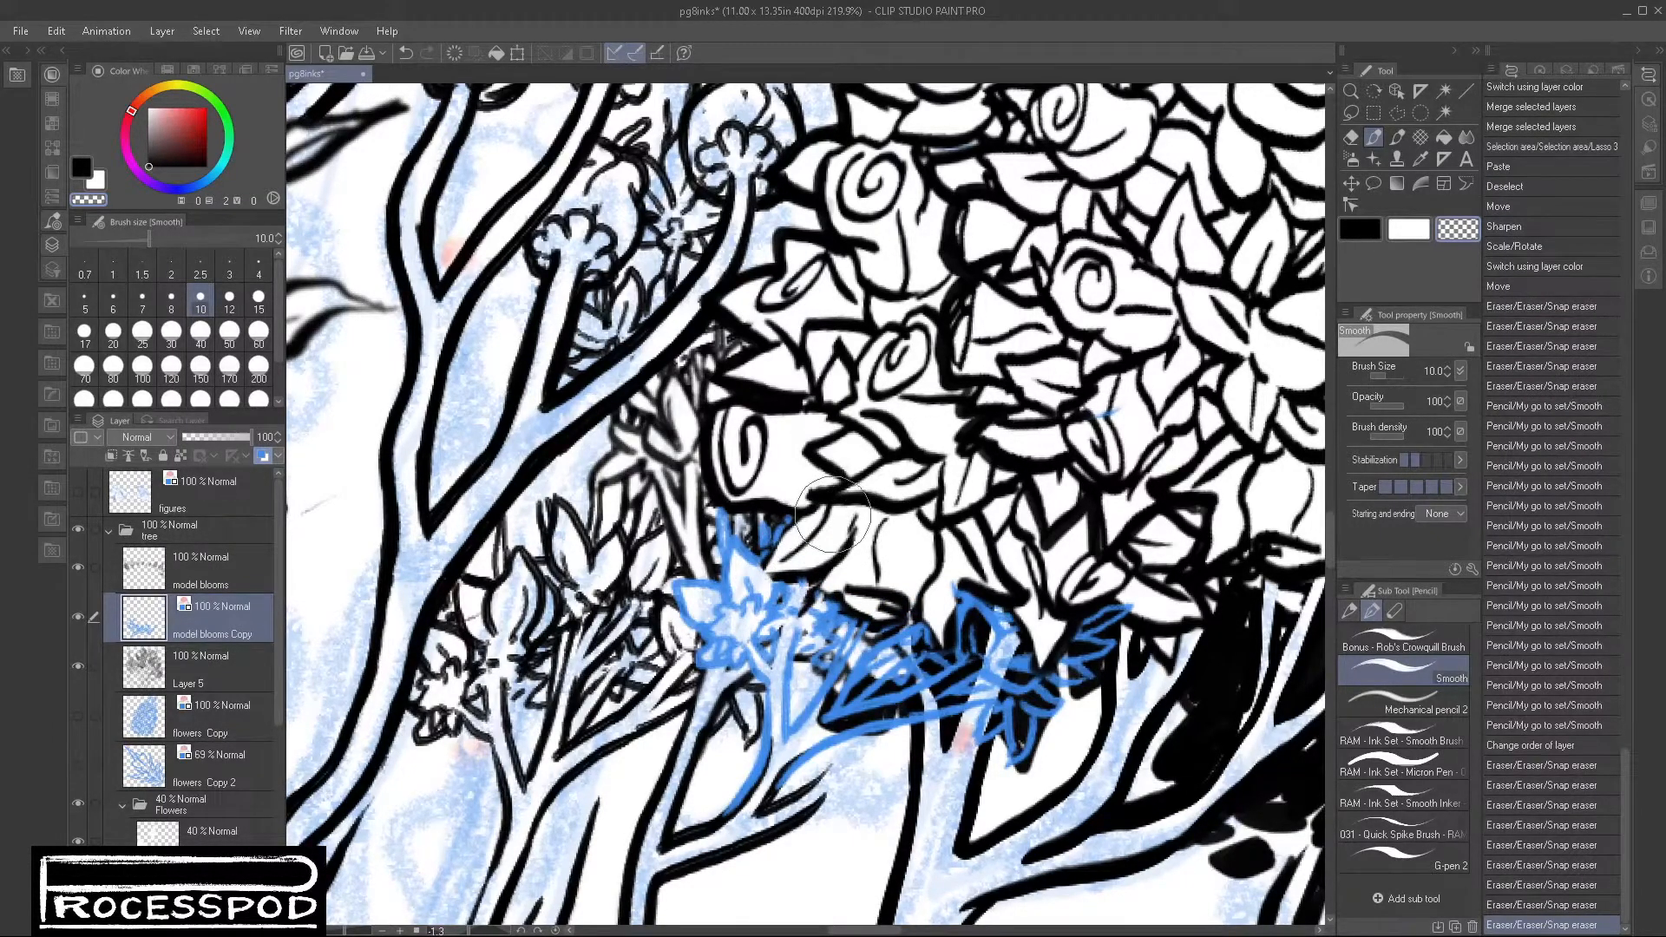
{"action": "left_click", "coordinate": [1366, 233]}
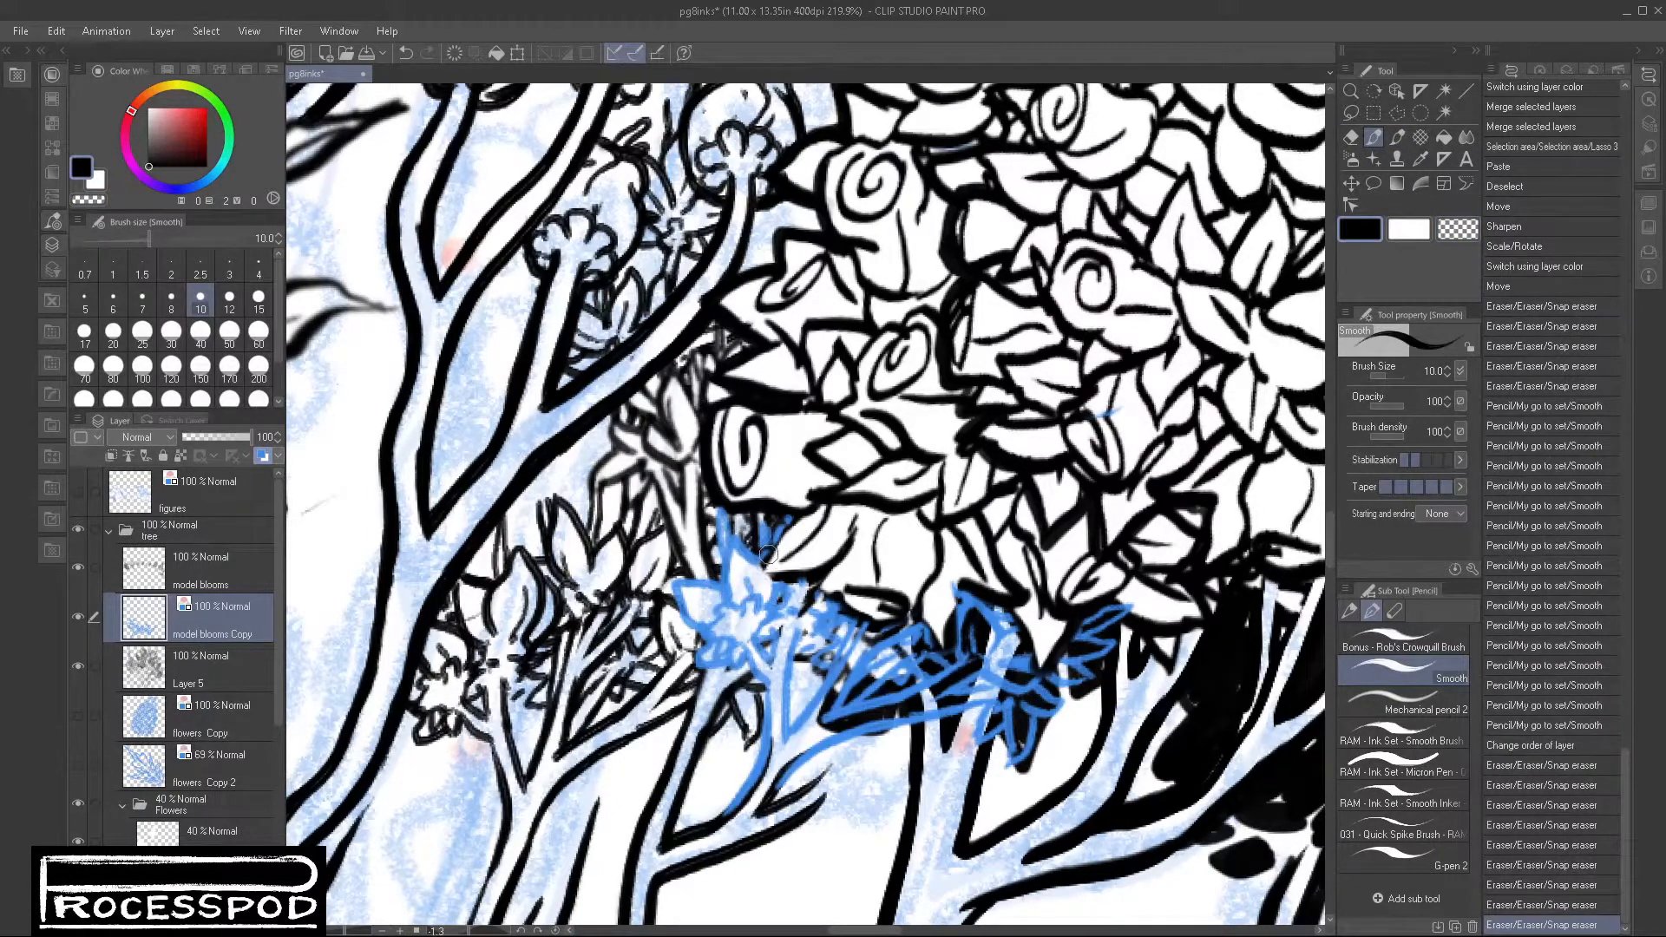
{"action": "mouse_move", "coordinate": [766, 560]}
{"action": "left_mouse_down"}
{"action": "mouse_move", "coordinate": [757, 575]}
{"action": "mouse_move", "coordinate": [785, 575]}
{"action": "mouse_move", "coordinate": [775, 559]}
{"action": "mouse_move", "coordinate": [754, 580]}
{"action": "mouse_move", "coordinate": [852, 597]}
{"action": "left_mouse_up"}
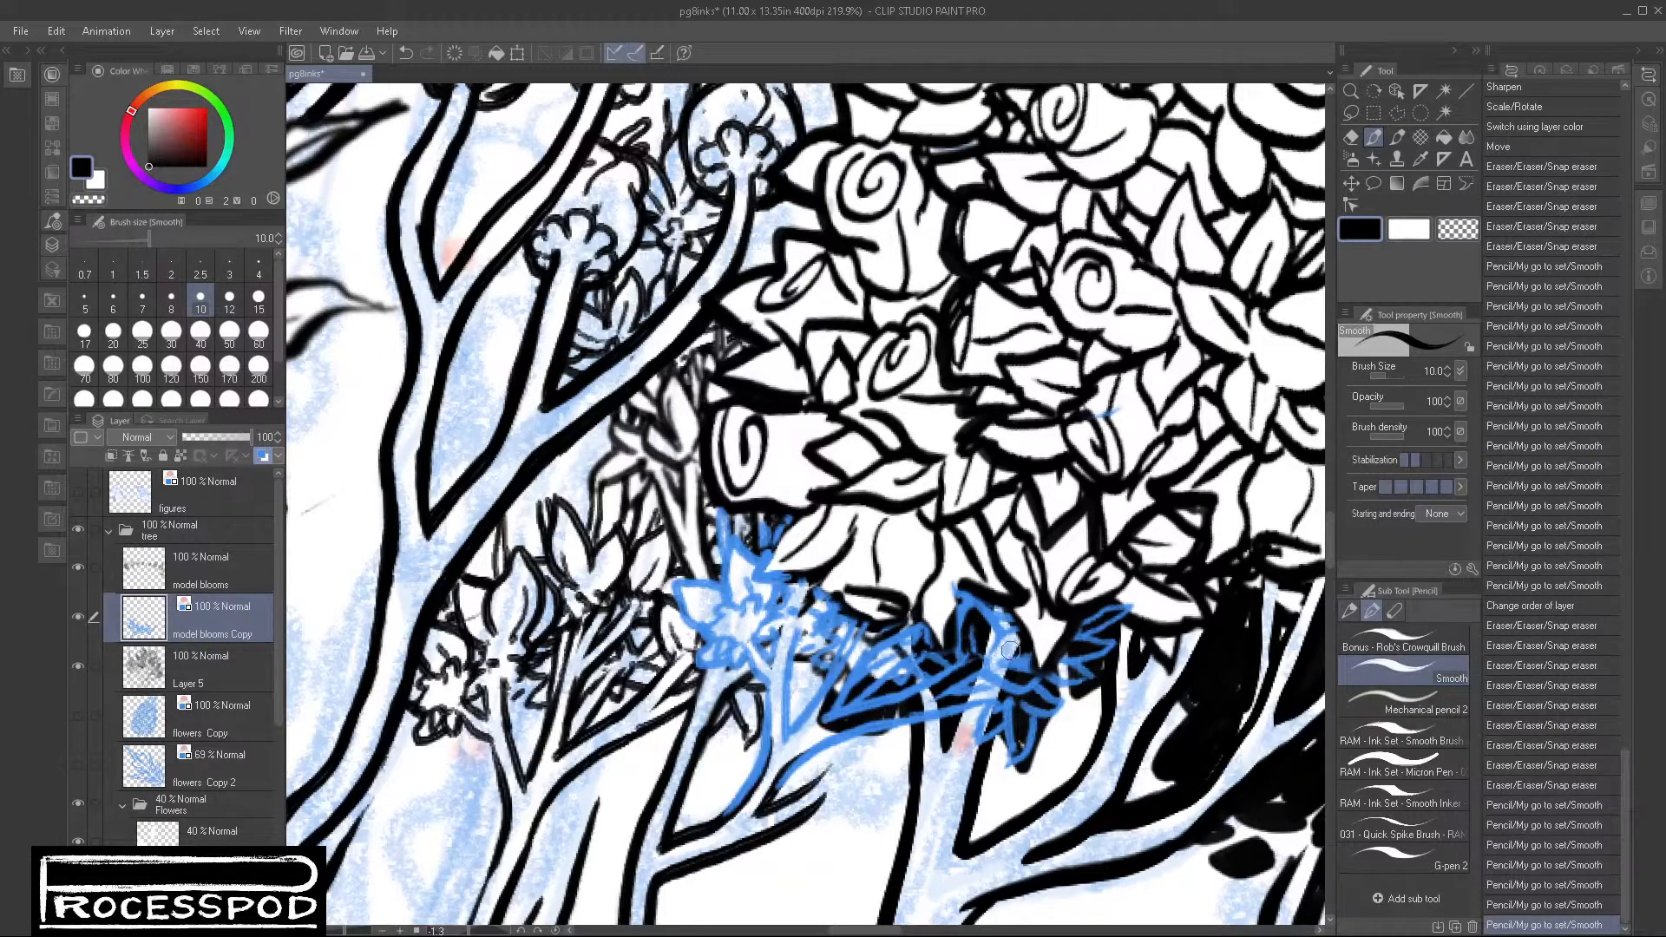
{"action": "mouse_move", "coordinate": [875, 634]}
{"action": "left_mouse_down"}
{"action": "mouse_move", "coordinate": [942, 599]}
{"action": "mouse_move", "coordinate": [887, 649]}
{"action": "mouse_move", "coordinate": [965, 580]}
{"action": "left_mouse_up"}
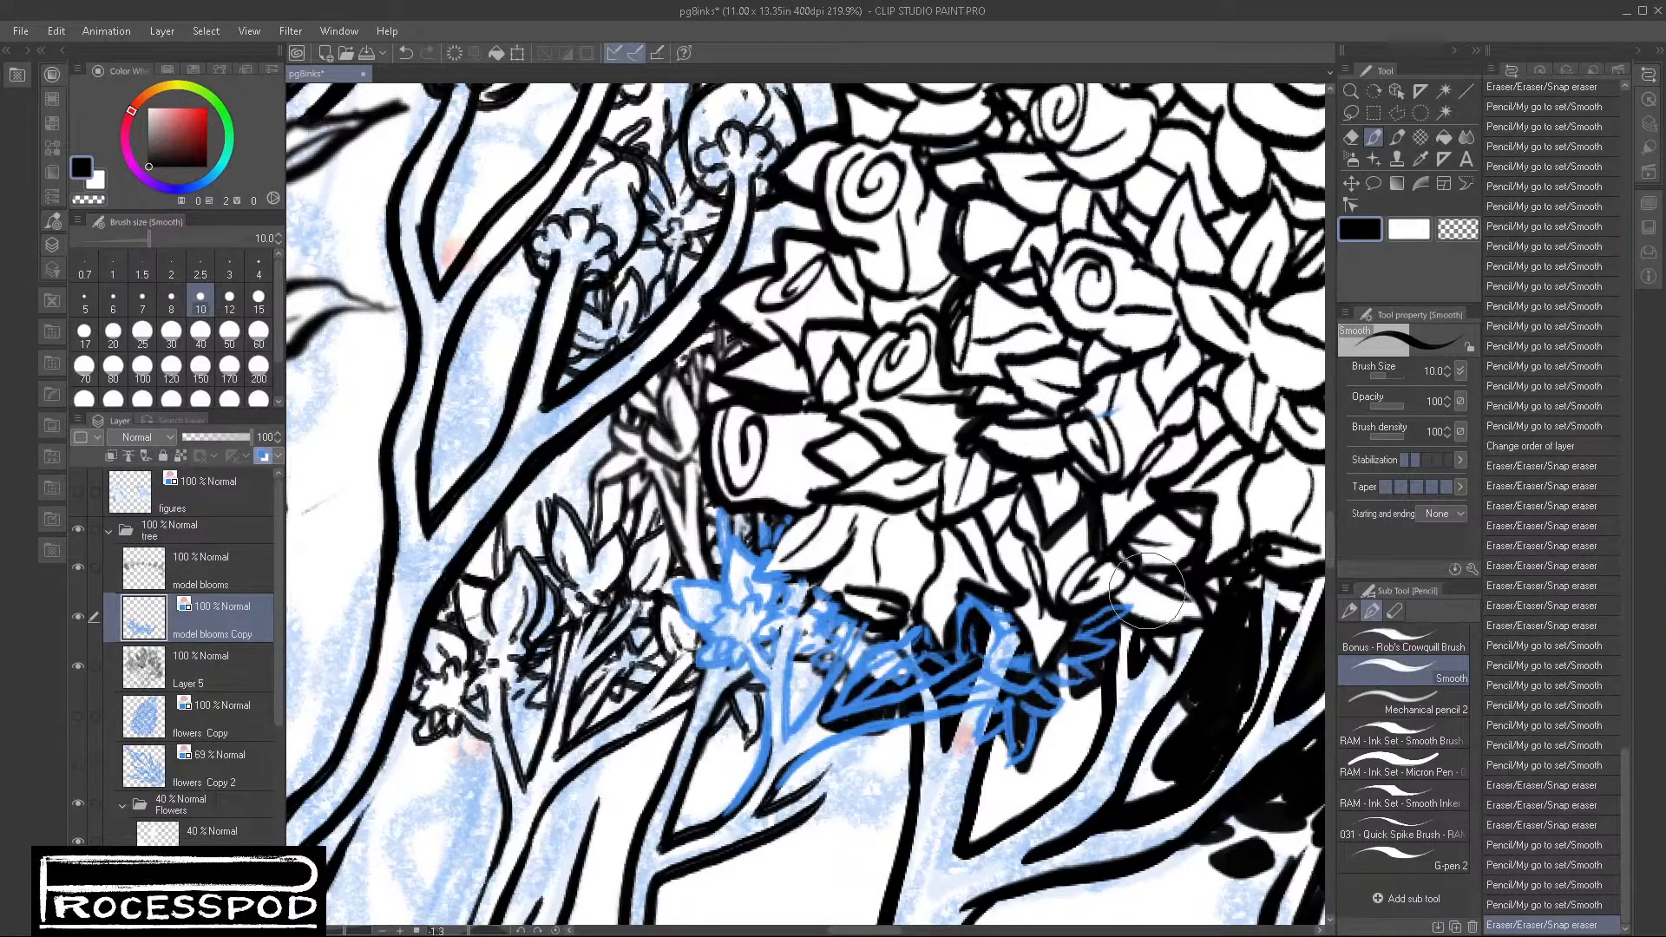
{"action": "left_click_drag", "start_coordinate": [1144, 592], "coordinate": [1159, 589]}
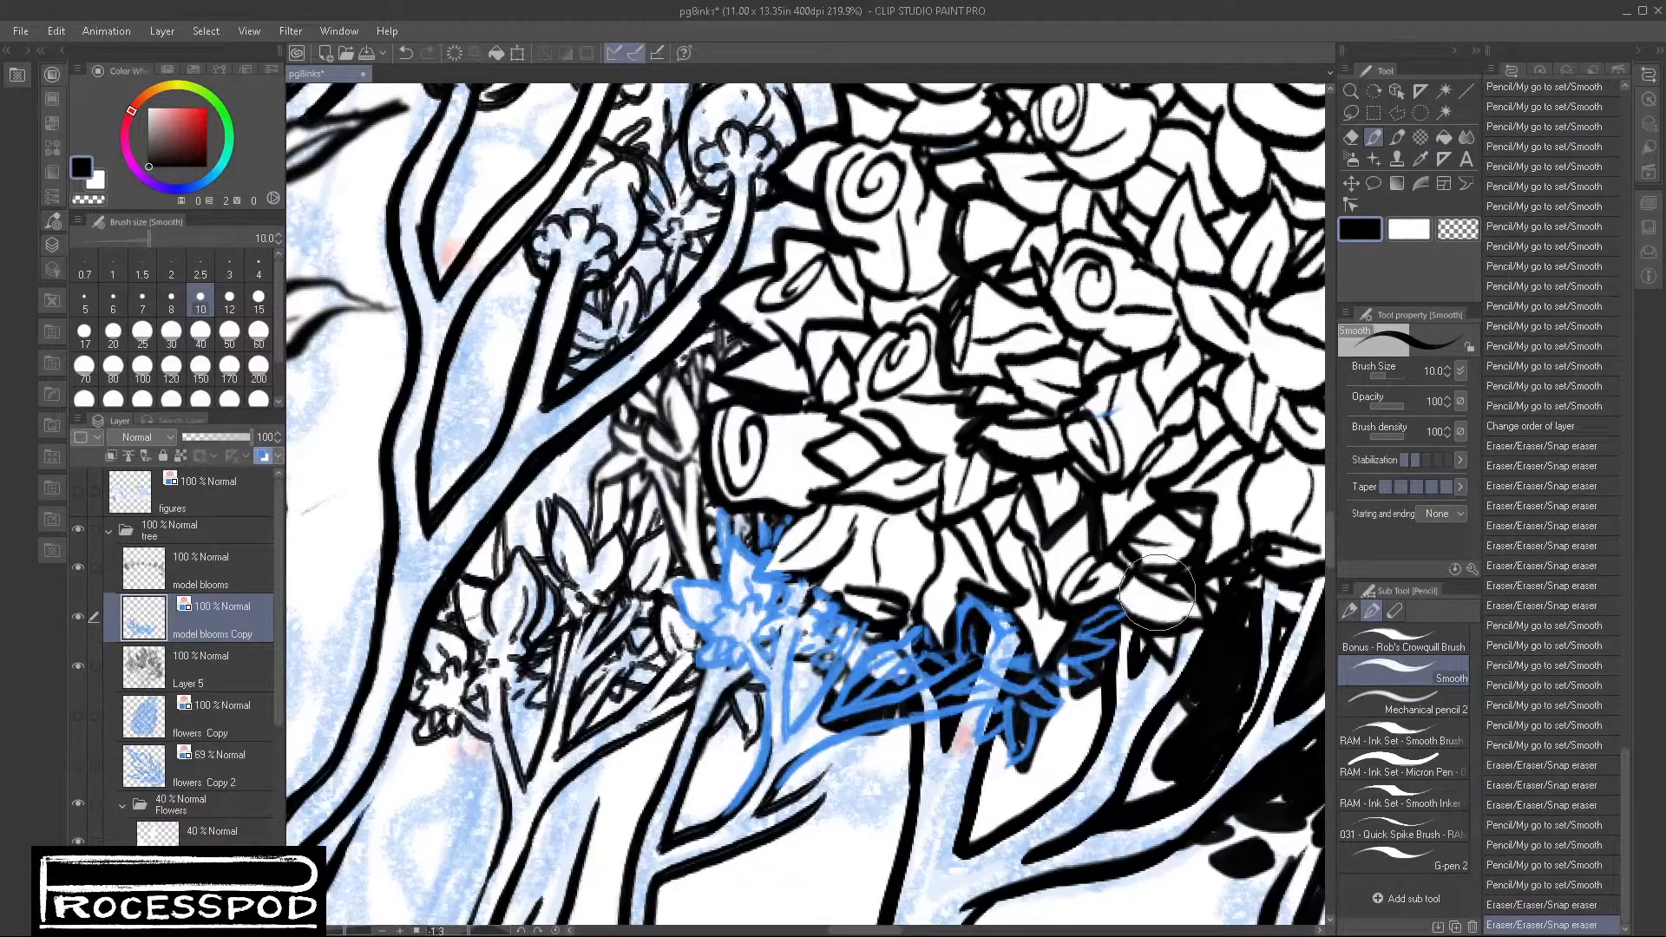
Step: Erase the blue sprig's lines where they cover the branches beneath the roses, and undo the last two erasures
{"action": "mouse_move", "coordinate": [1101, 648]}
{"action": "left_mouse_down"}
{"action": "mouse_move", "coordinate": [1099, 622]}
{"action": "mouse_move", "coordinate": [999, 653]}
{"action": "mouse_move", "coordinate": [969, 760]}
{"action": "left_mouse_up"}
{"action": "mouse_move", "coordinate": [907, 636]}
{"action": "left_mouse_down"}
{"action": "mouse_move", "coordinate": [930, 742]}
{"action": "mouse_move", "coordinate": [897, 621]}
{"action": "left_mouse_up"}
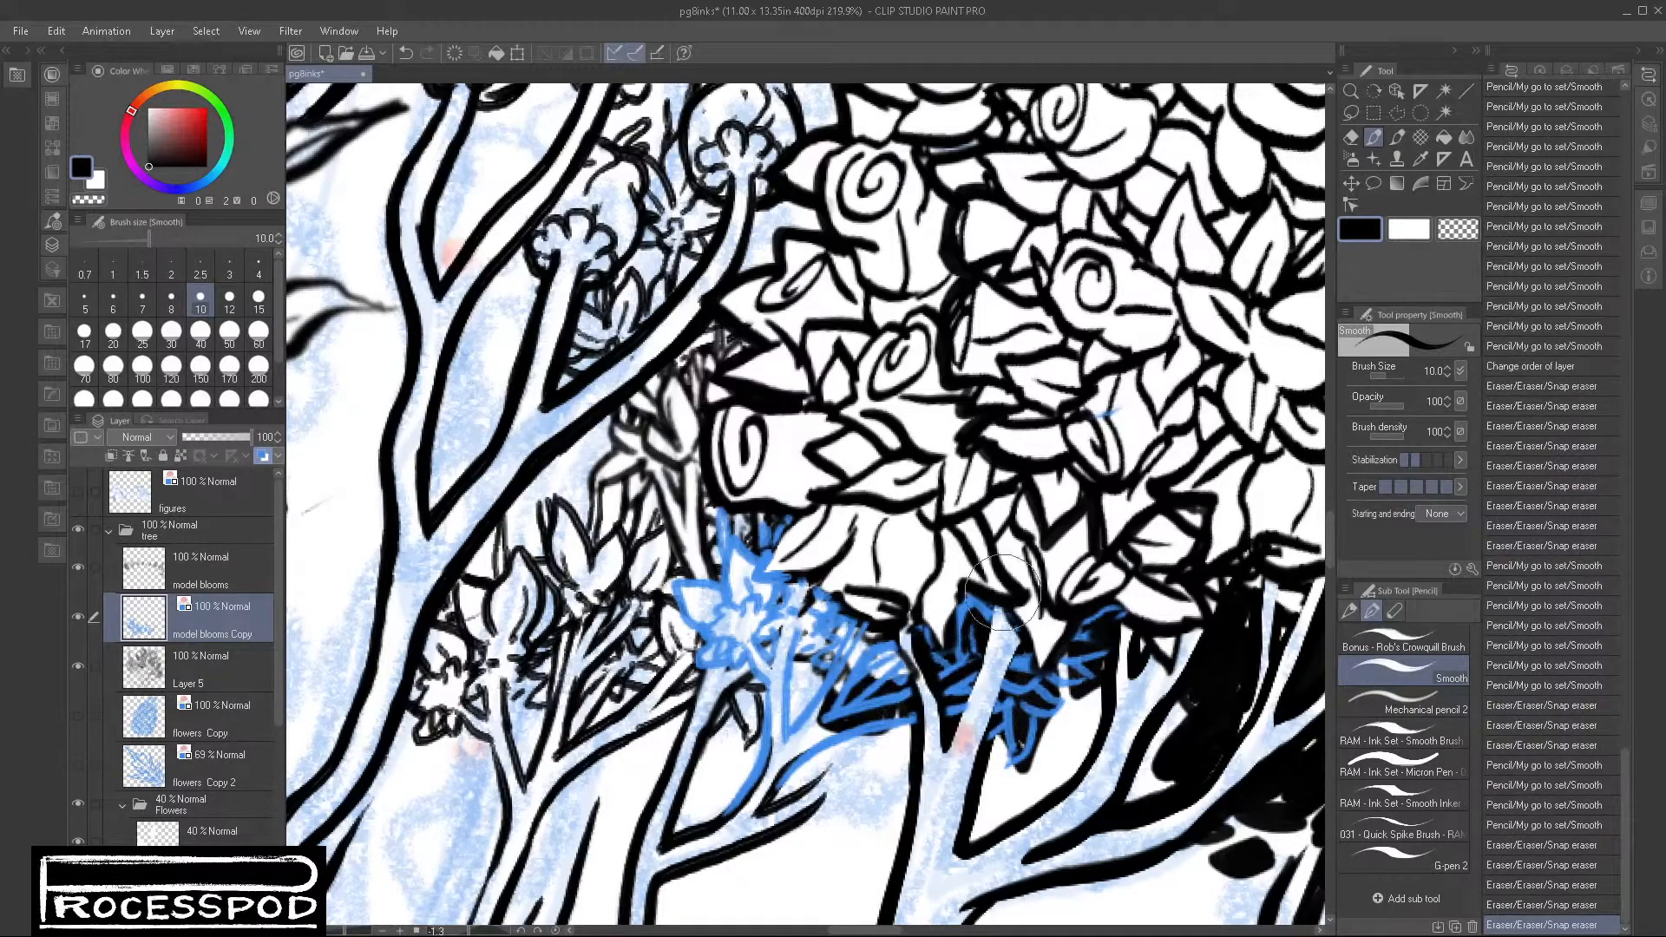
{"action": "mouse_move", "coordinate": [964, 712]}
{"action": "left_mouse_down"}
{"action": "mouse_move", "coordinate": [1106, 565]}
{"action": "mouse_move", "coordinate": [1014, 767]}
{"action": "mouse_move", "coordinate": [996, 739]}
{"action": "mouse_move", "coordinate": [1011, 807]}
{"action": "left_mouse_up"}
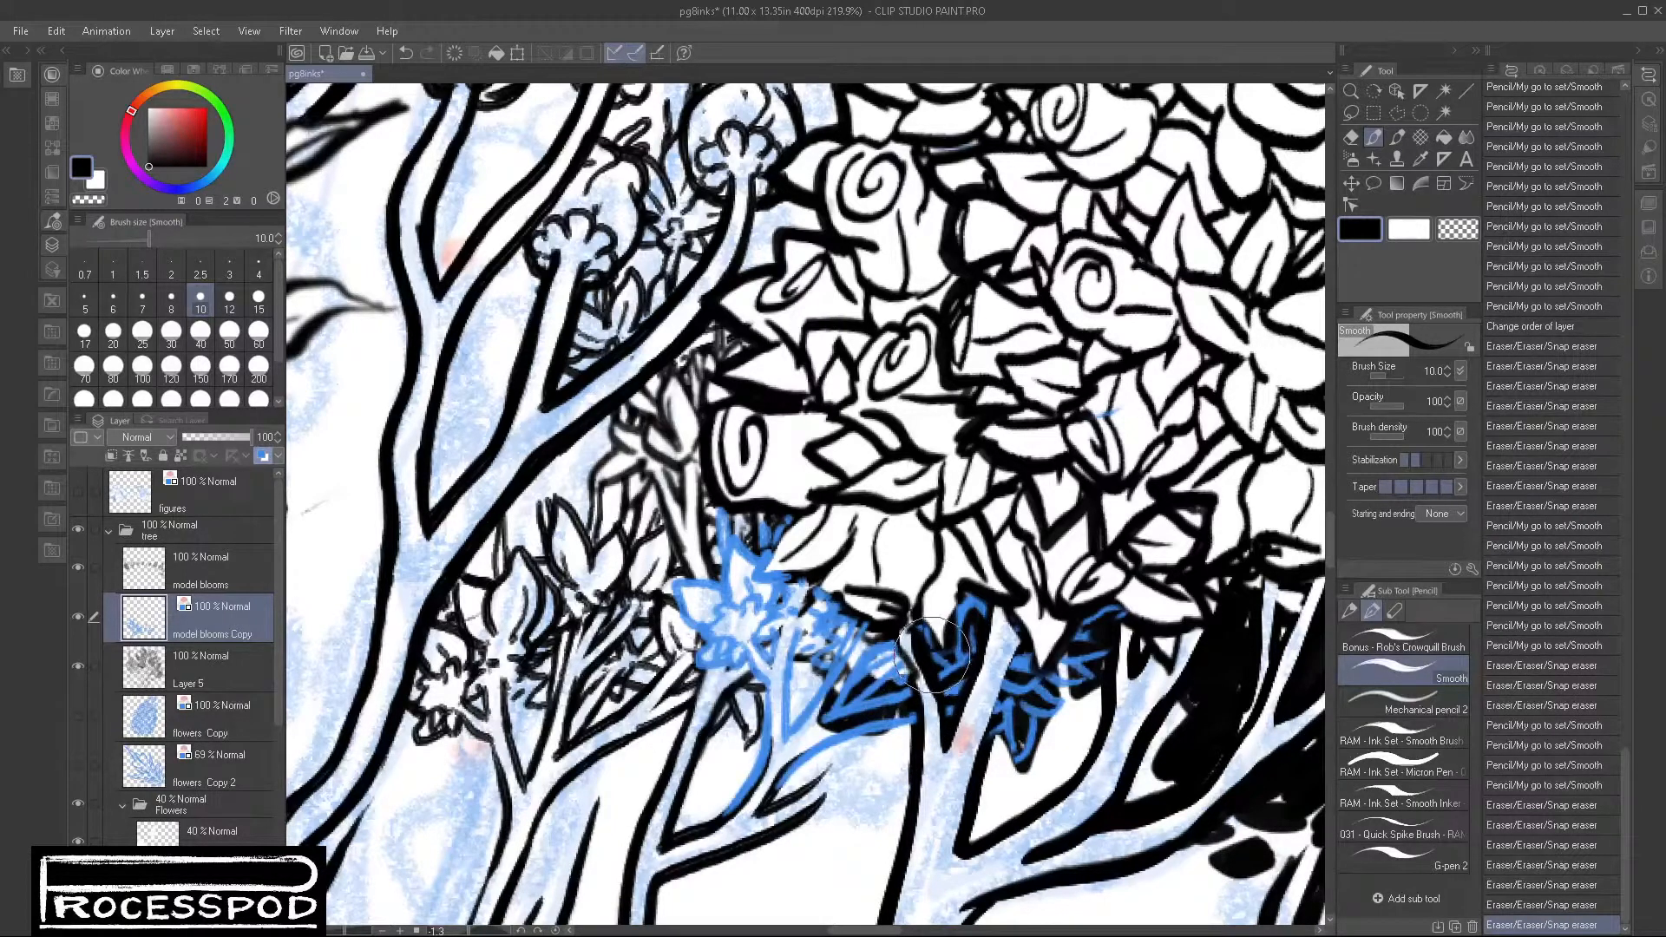
{"action": "mouse_move", "coordinate": [915, 668]}
{"action": "left_mouse_down"}
{"action": "mouse_move", "coordinate": [852, 649]}
{"action": "mouse_move", "coordinate": [971, 652]}
{"action": "mouse_move", "coordinate": [870, 662]}
{"action": "mouse_move", "coordinate": [933, 665]}
{"action": "left_mouse_up"}
{"action": "key", "text": "ctrl+z"}
{"action": "key", "text": "ctrl+z"}
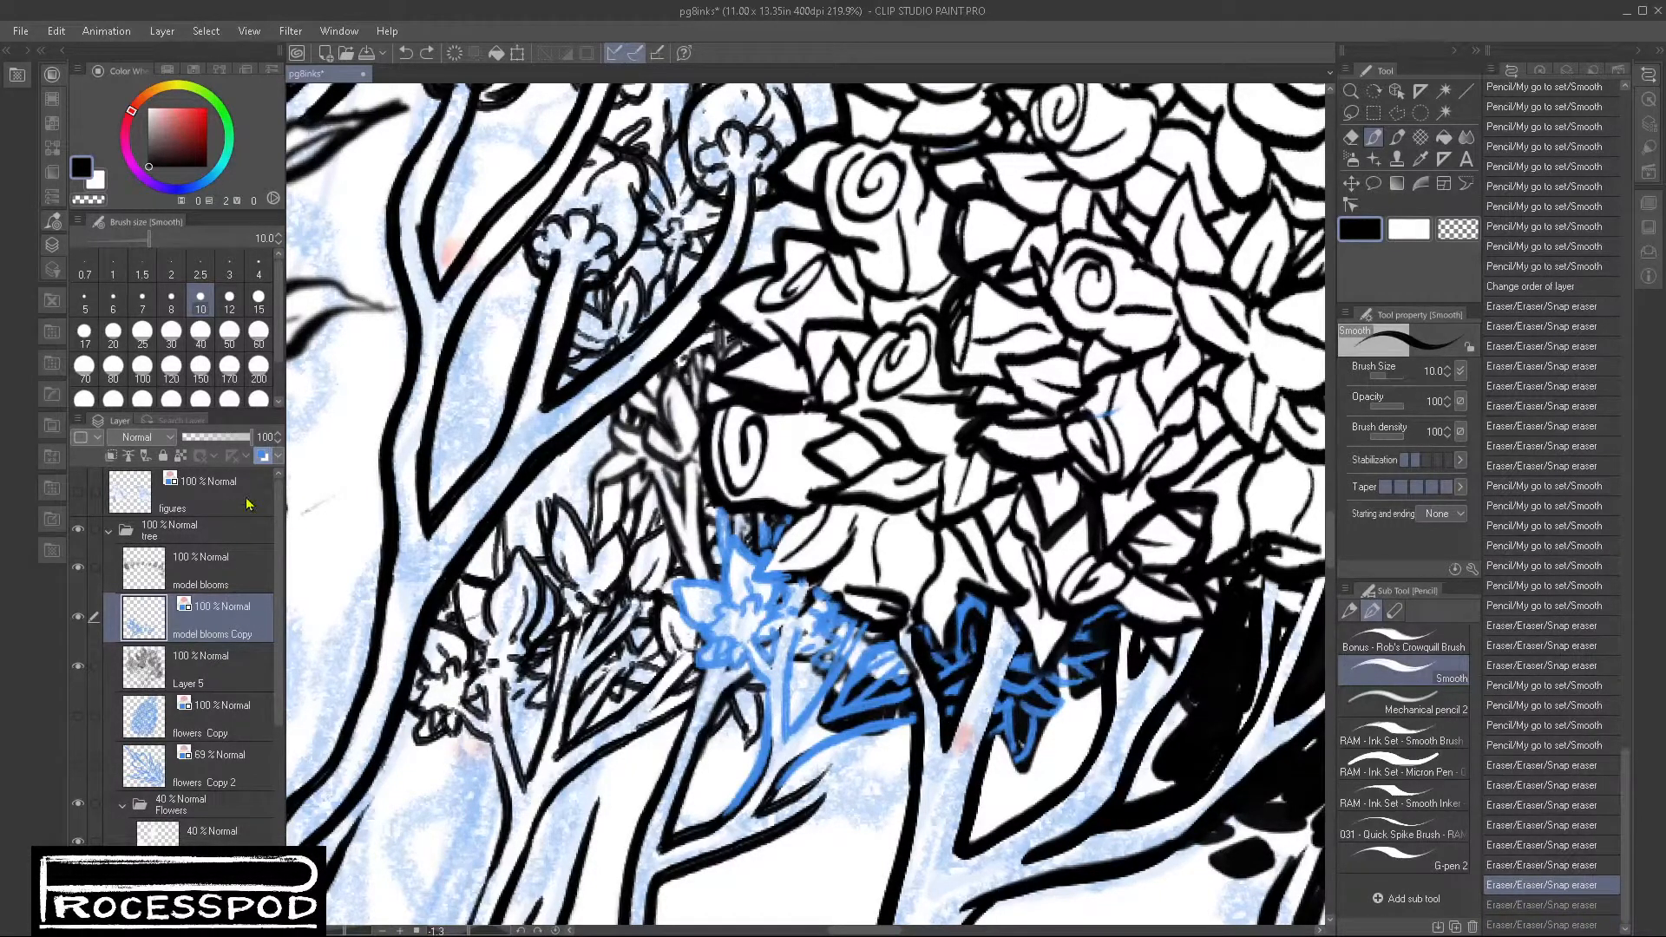
Step: Turn off the blue layer color on the model blooms Copy layer
{"action": "left_click", "coordinate": [263, 456]}
{"action": "scroll", "coordinate": [878, 796], "scroll_direction": "down", "scroll_amount": 3}
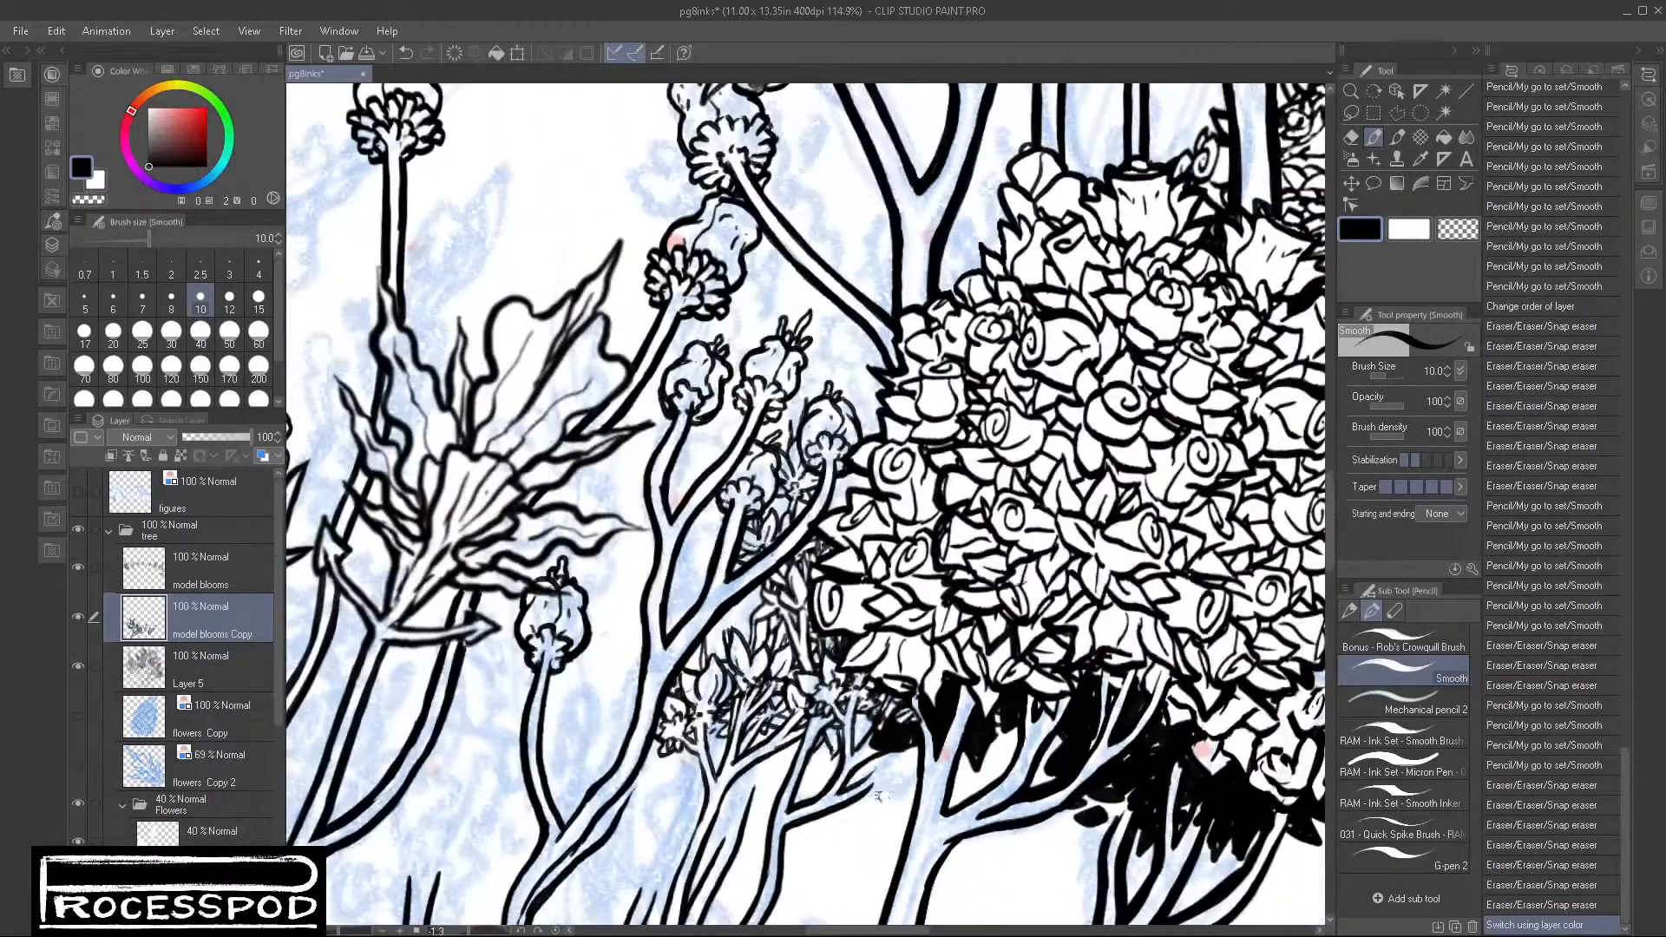
{"action": "scroll", "coordinate": [878, 796], "scroll_direction": "down", "scroll_amount": 2}
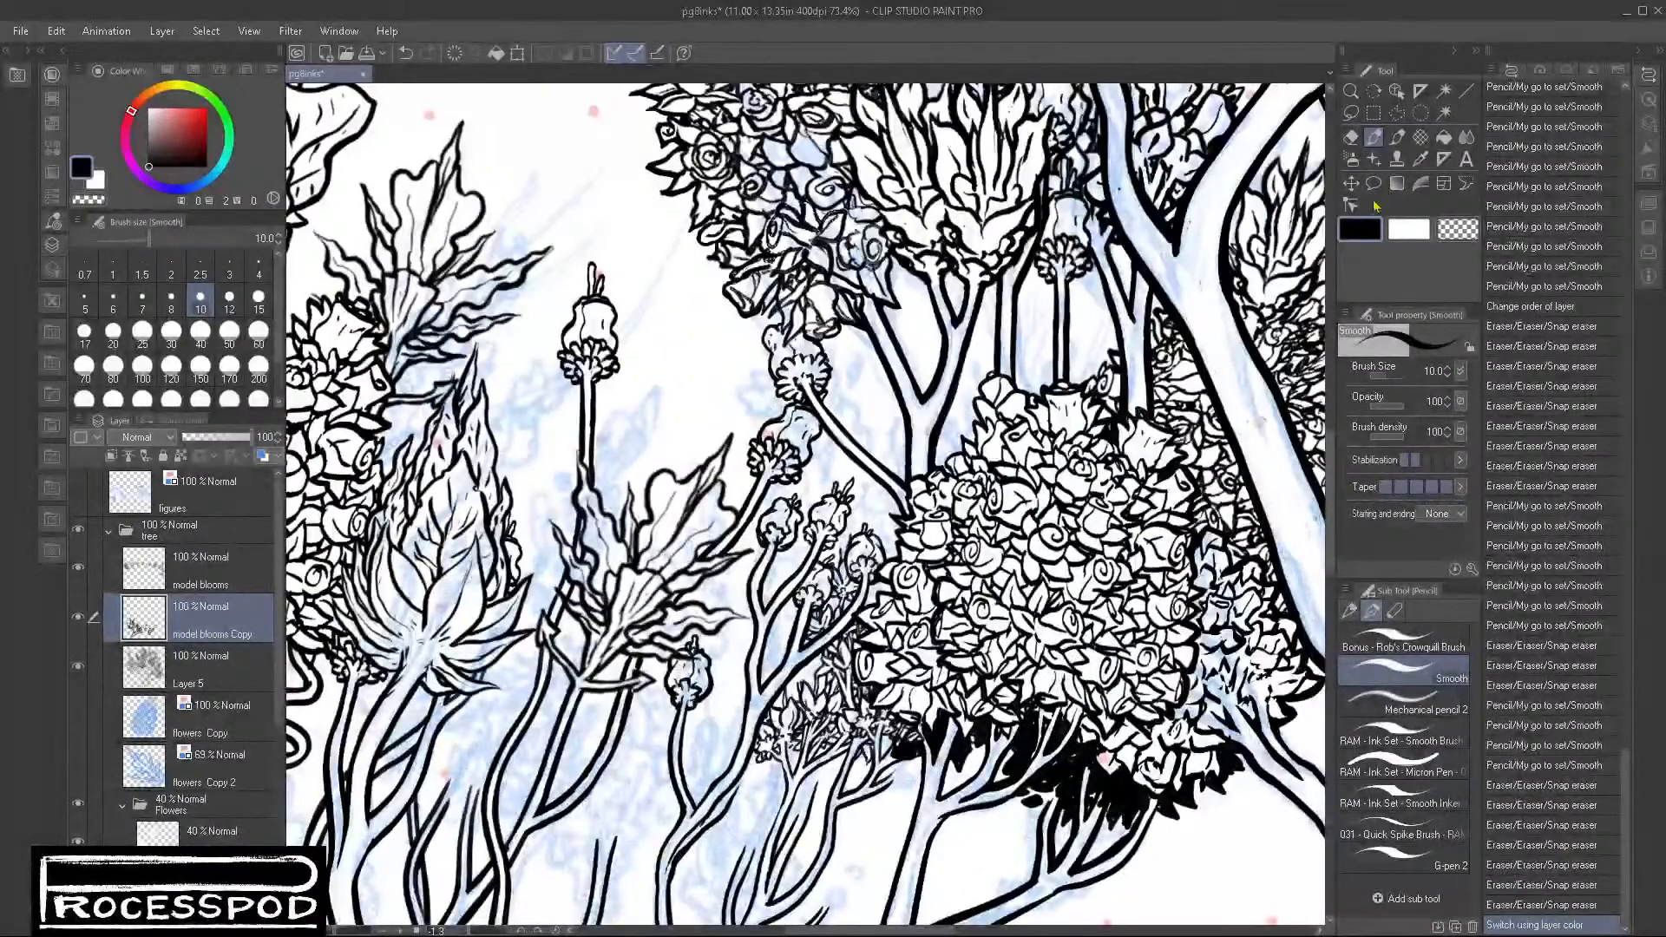
Step: Redraw the sprig's stem and branch outlines below the roses with the black Smooth pencil and erase the stray line ends
{"action": "left_click_drag", "start_coordinate": [931, 753], "coordinate": [1119, 753]}
{"action": "left_click_drag", "start_coordinate": [714, 870], "coordinate": [842, 519]}
{"action": "mouse_move", "coordinate": [809, 555]}
{"action": "left_mouse_down"}
{"action": "mouse_move", "coordinate": [840, 496]}
{"action": "mouse_move", "coordinate": [894, 493]}
{"action": "mouse_move", "coordinate": [885, 476]}
{"action": "mouse_move", "coordinate": [875, 512]}
{"action": "left_mouse_up"}
{"action": "left_click_drag", "start_coordinate": [881, 505], "coordinate": [939, 471]}
{"action": "mouse_move", "coordinate": [795, 615]}
{"action": "left_mouse_down"}
{"action": "mouse_move", "coordinate": [992, 531]}
{"action": "mouse_move", "coordinate": [986, 493]}
{"action": "left_mouse_up"}
{"action": "mouse_move", "coordinate": [741, 446]}
{"action": "left_mouse_down"}
{"action": "mouse_move", "coordinate": [765, 380]}
{"action": "mouse_move", "coordinate": [785, 401]}
{"action": "mouse_move", "coordinate": [761, 442]}
{"action": "left_mouse_up"}
{"action": "mouse_move", "coordinate": [767, 528]}
{"action": "left_mouse_down"}
{"action": "mouse_move", "coordinate": [774, 555]}
{"action": "mouse_move", "coordinate": [840, 514]}
{"action": "left_mouse_up"}
{"action": "mouse_move", "coordinate": [872, 585]}
{"action": "left_mouse_down"}
{"action": "mouse_move", "coordinate": [875, 649]}
{"action": "mouse_move", "coordinate": [939, 557]}
{"action": "mouse_move", "coordinate": [961, 597]}
{"action": "mouse_move", "coordinate": [978, 561]}
{"action": "left_mouse_up"}
{"action": "left_click_drag", "start_coordinate": [1180, 591], "coordinate": [930, 669]}
{"action": "mouse_move", "coordinate": [883, 607]}
{"action": "left_mouse_down"}
{"action": "mouse_move", "coordinate": [912, 563]}
{"action": "mouse_move", "coordinate": [978, 549]}
{"action": "mouse_move", "coordinate": [1037, 565]}
{"action": "mouse_move", "coordinate": [1018, 489]}
{"action": "mouse_move", "coordinate": [1045, 460]}
{"action": "left_mouse_up"}
{"action": "left_click_drag", "start_coordinate": [987, 536], "coordinate": [673, 487]}
{"action": "mouse_move", "coordinate": [660, 646]}
{"action": "left_mouse_down"}
{"action": "mouse_move", "coordinate": [725, 720]}
{"action": "mouse_move", "coordinate": [706, 712]}
{"action": "left_mouse_up"}
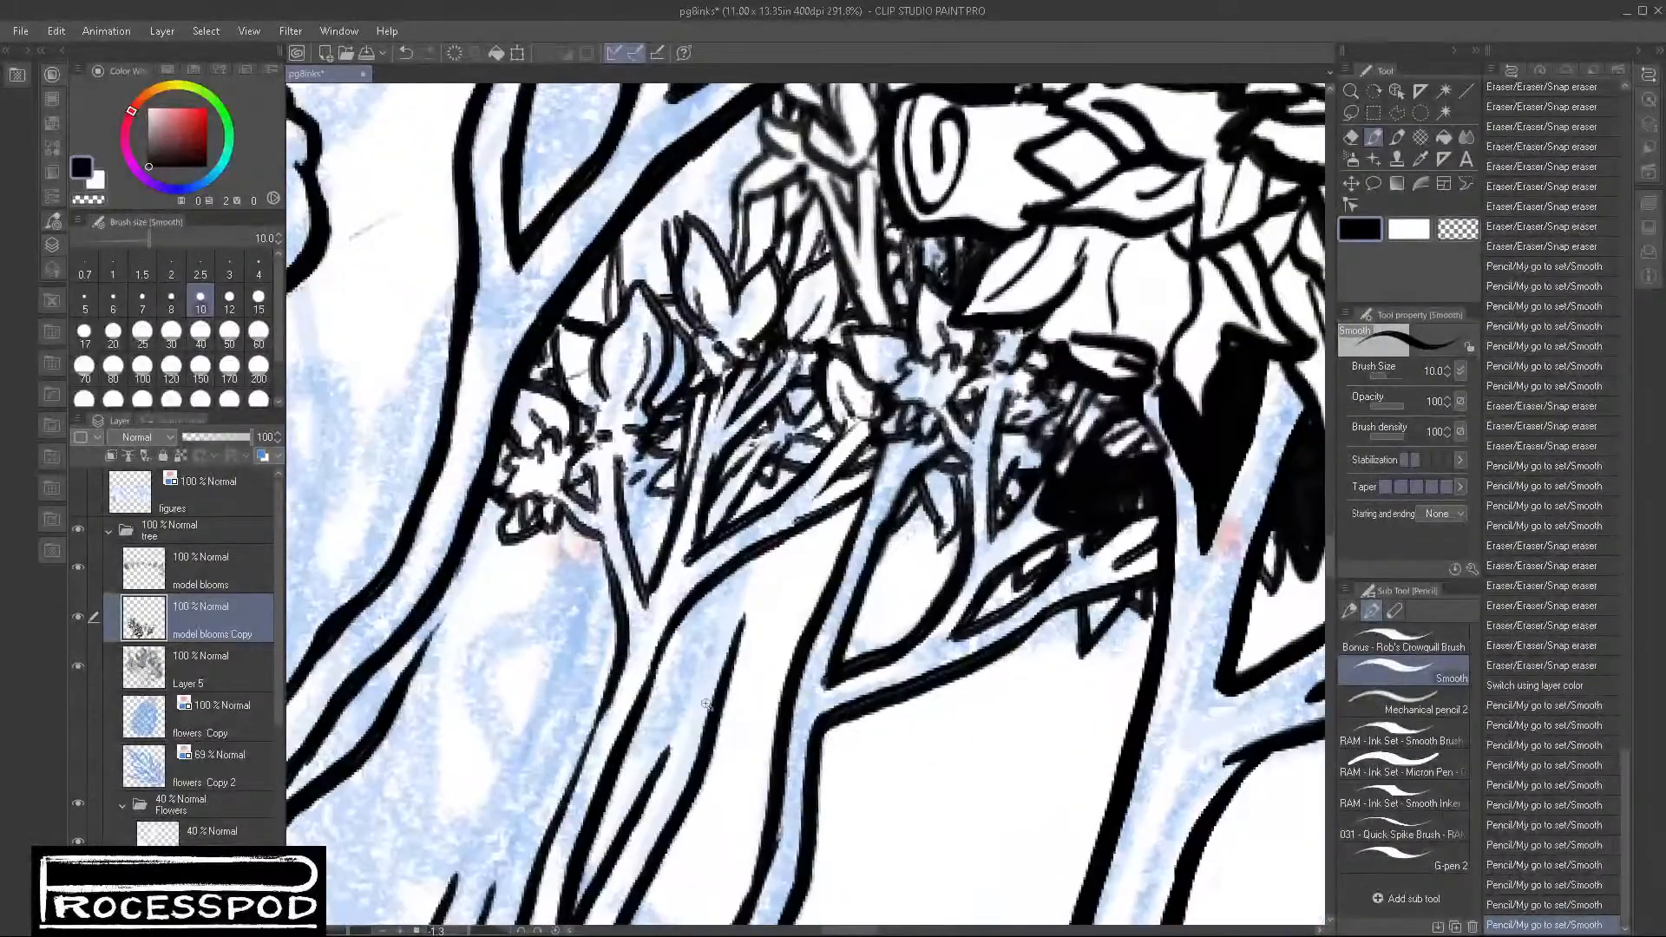
{"action": "left_click_drag", "start_coordinate": [699, 649], "coordinate": [652, 768]}
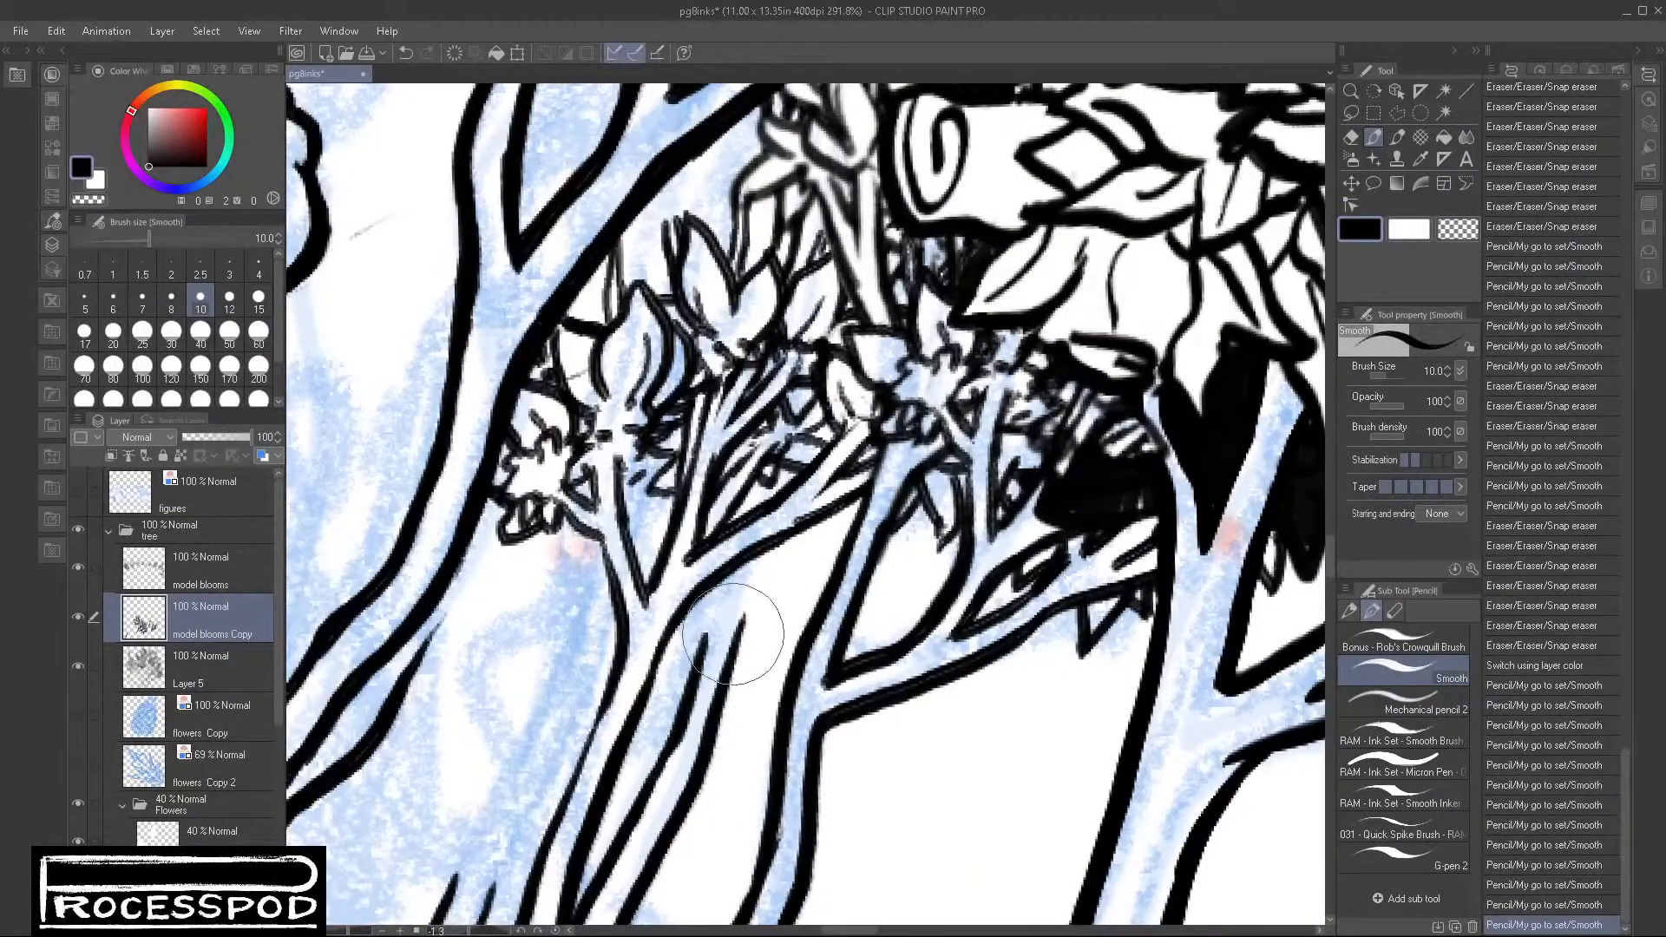
{"action": "left_click_drag", "start_coordinate": [702, 695], "coordinate": [677, 760]}
Step: Merge the model blooms Copy layer with Layer 5 and touch up the branch lines below the small blossoms
{"action": "left_click", "coordinate": [205, 658]}
{"action": "left_click", "coordinate": [219, 616], "text": "shift"}
{"action": "key", "text": "shift+alt+e"}
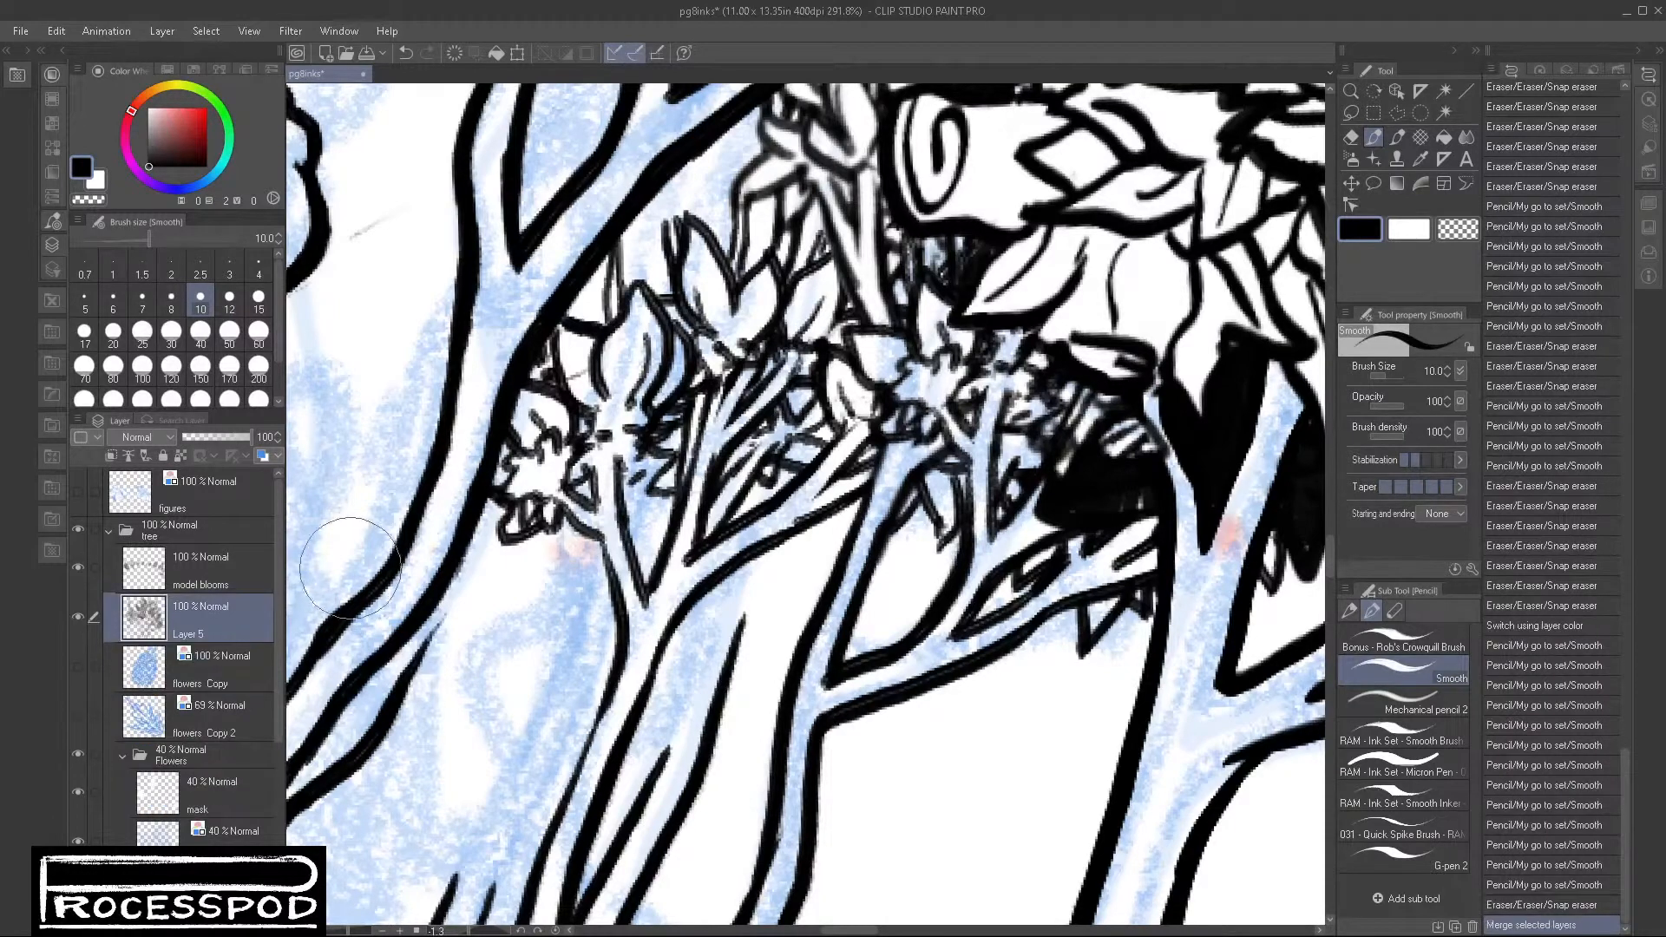
{"action": "left_click_drag", "start_coordinate": [710, 622], "coordinate": [657, 755]}
{"action": "mouse_move", "coordinate": [726, 635]}
{"action": "left_mouse_down"}
{"action": "mouse_move", "coordinate": [678, 743]}
{"action": "mouse_move", "coordinate": [737, 641]}
{"action": "mouse_move", "coordinate": [704, 767]}
{"action": "mouse_move", "coordinate": [716, 682]}
{"action": "mouse_move", "coordinate": [666, 746]}
{"action": "mouse_move", "coordinate": [679, 742]}
{"action": "mouse_move", "coordinate": [686, 786]}
{"action": "mouse_move", "coordinate": [674, 777]}
{"action": "mouse_move", "coordinate": [715, 738]}
{"action": "mouse_move", "coordinate": [754, 575]}
{"action": "left_mouse_up"}
{"action": "scroll", "coordinate": [716, 738], "scroll_direction": "down", "scroll_amount": 5}
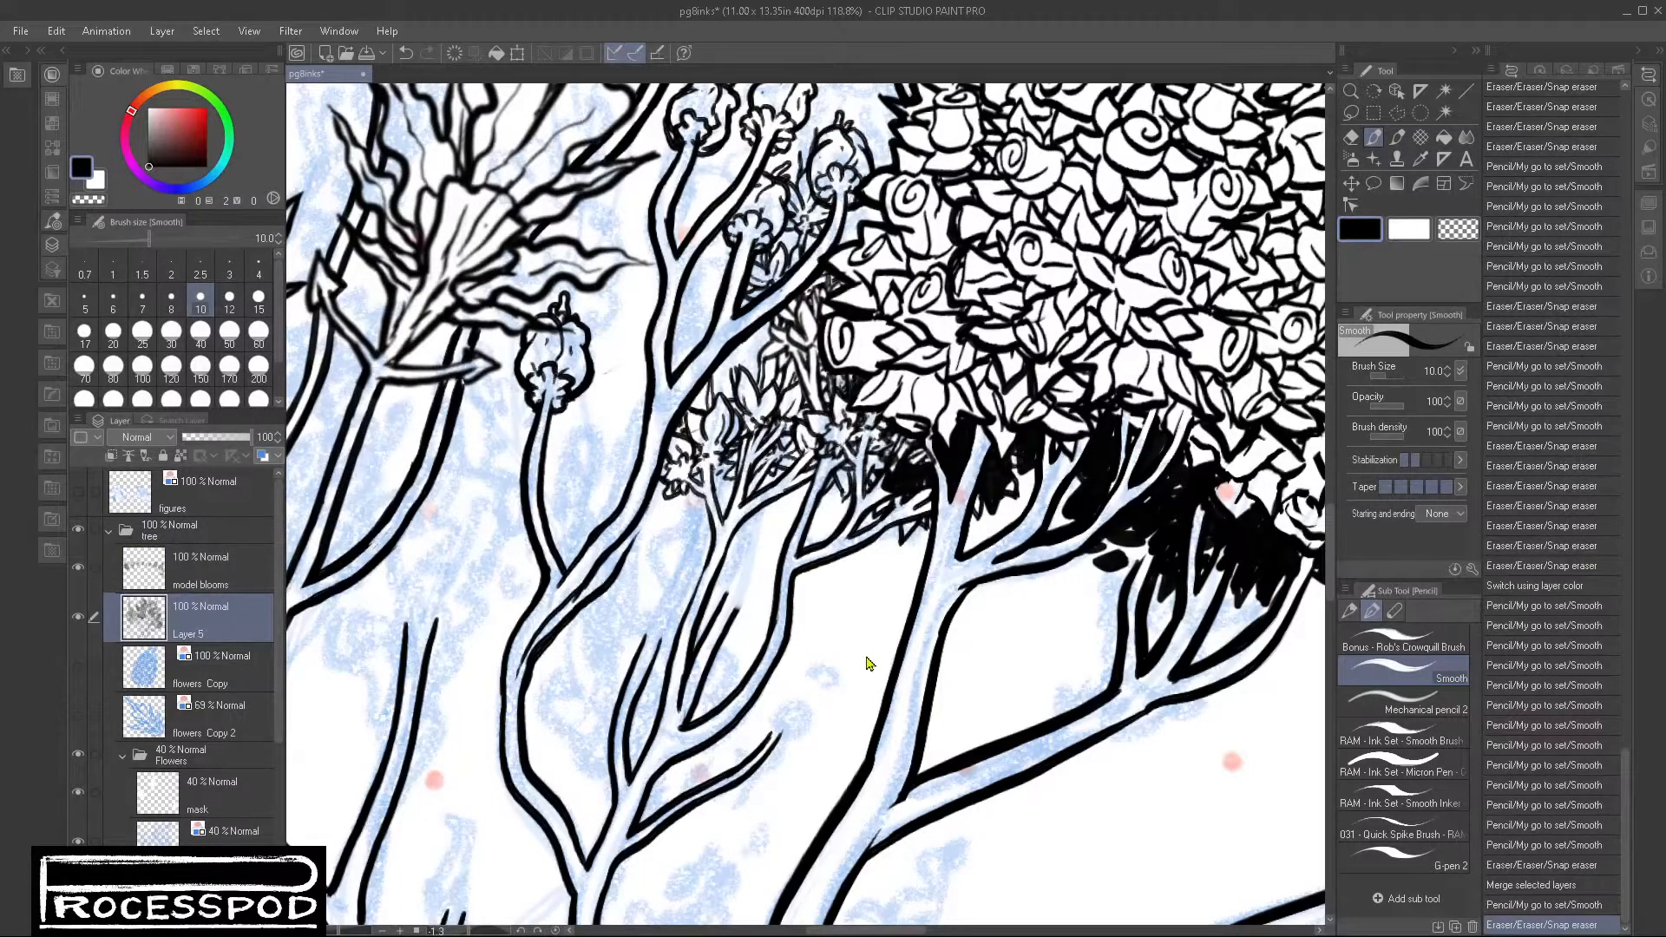
Step: Paste another copy of the blossom cluster and move it over the small sprigs beside the rose tree
{"action": "key", "text": "ctrl+v"}
{"action": "left_click", "coordinate": [1353, 184]}
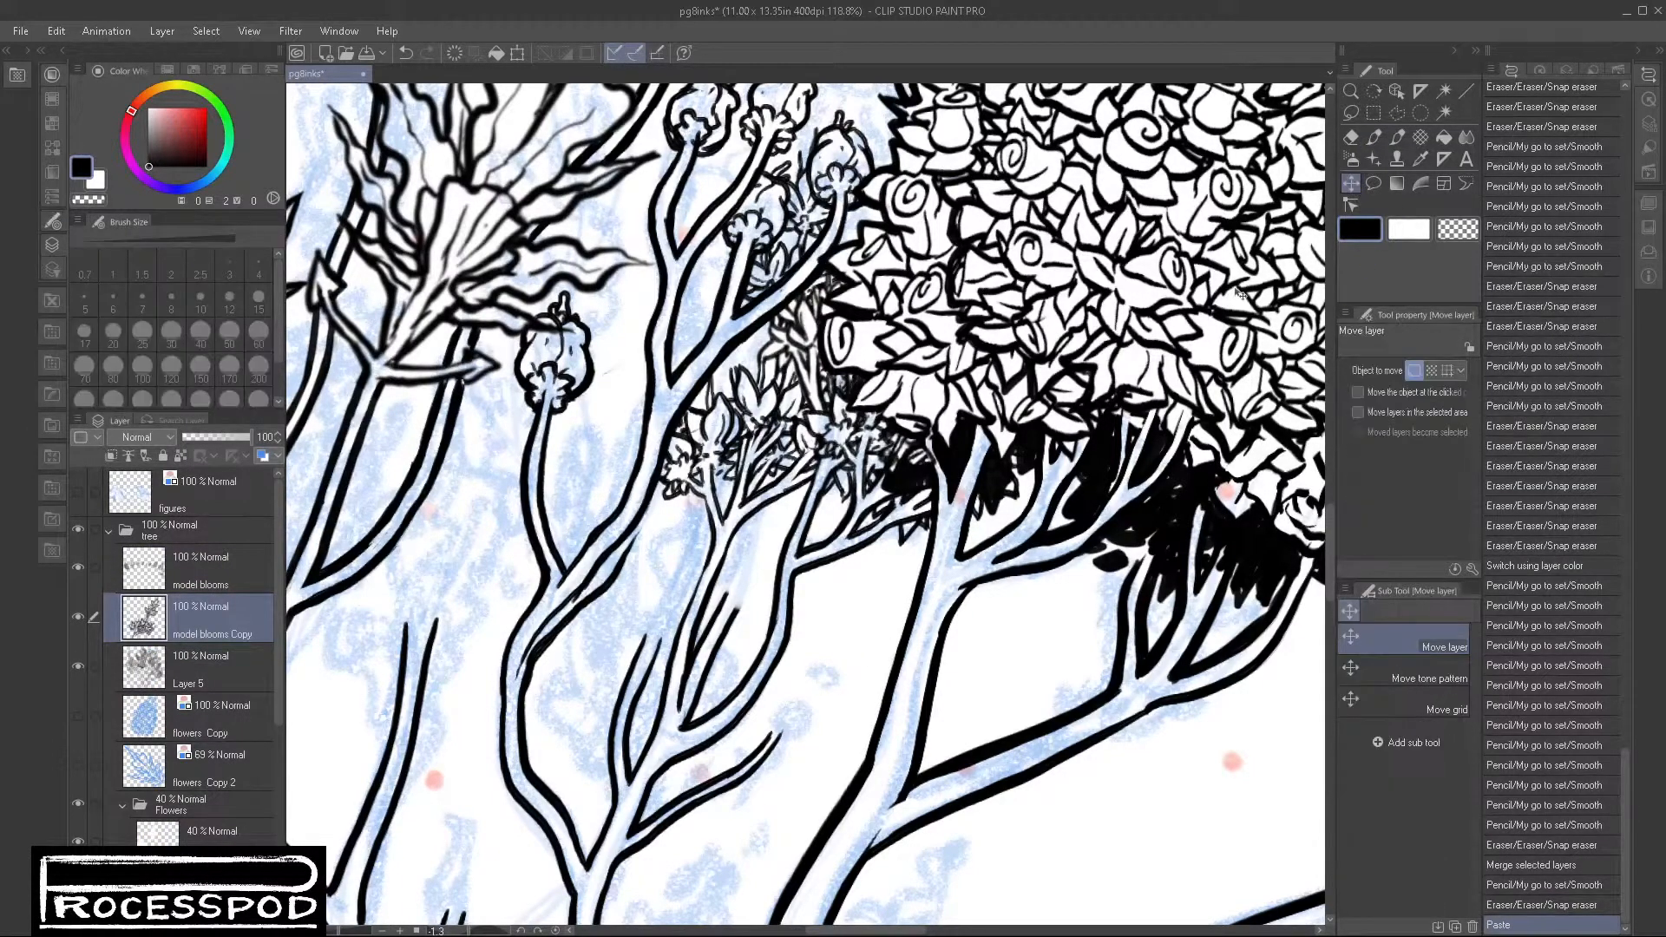
{"action": "left_click", "coordinate": [926, 587]}
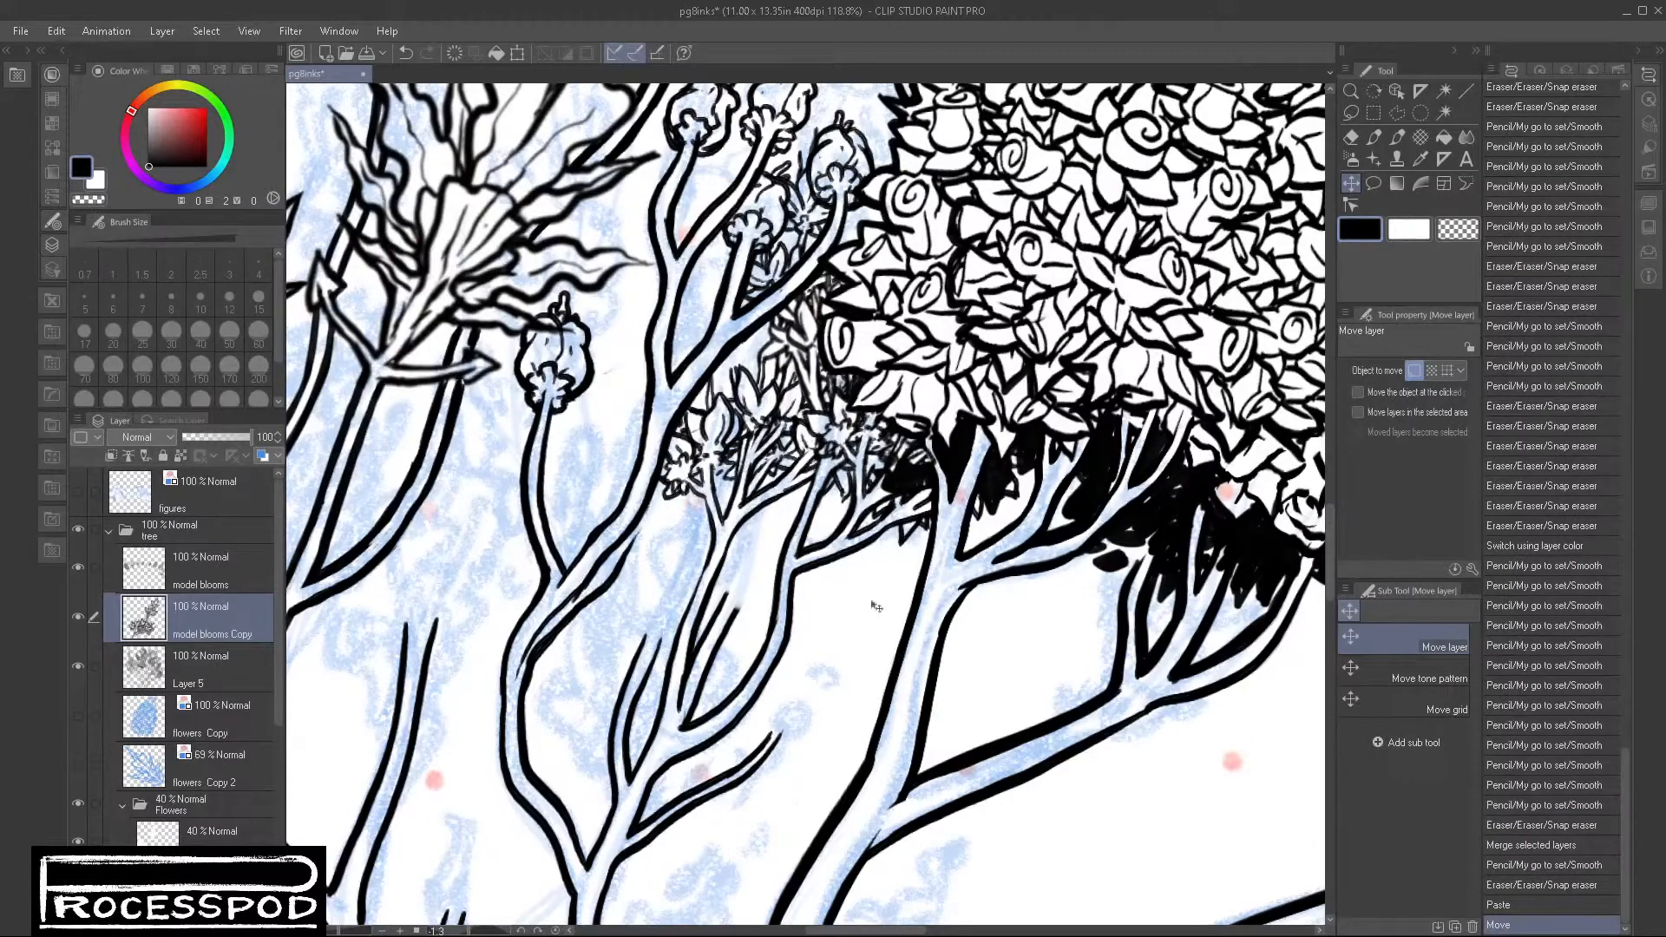
{"action": "left_click_drag", "start_coordinate": [1129, 408], "coordinate": [853, 576]}
{"action": "left_click_drag", "start_coordinate": [1215, 607], "coordinate": [855, 208]}
{"action": "mouse_move", "coordinate": [801, 473]}
{"action": "left_mouse_down"}
{"action": "mouse_move", "coordinate": [835, 447]}
{"action": "mouse_move", "coordinate": [823, 471]}
{"action": "left_mouse_up"}
{"action": "left_click_drag", "start_coordinate": [1035, 448], "coordinate": [755, 647]}
Step: Scale the pasted cluster to 70%, rotate it, and fit its stem onto the branch below the small blossoms
{"action": "key", "text": "ctrl+t"}
{"action": "left_click_drag", "start_coordinate": [872, 623], "coordinate": [864, 579]}
{"action": "left_click_drag", "start_coordinate": [737, 334], "coordinate": [664, 434]}
{"action": "left_click_drag", "start_coordinate": [647, 636], "coordinate": [838, 454]}
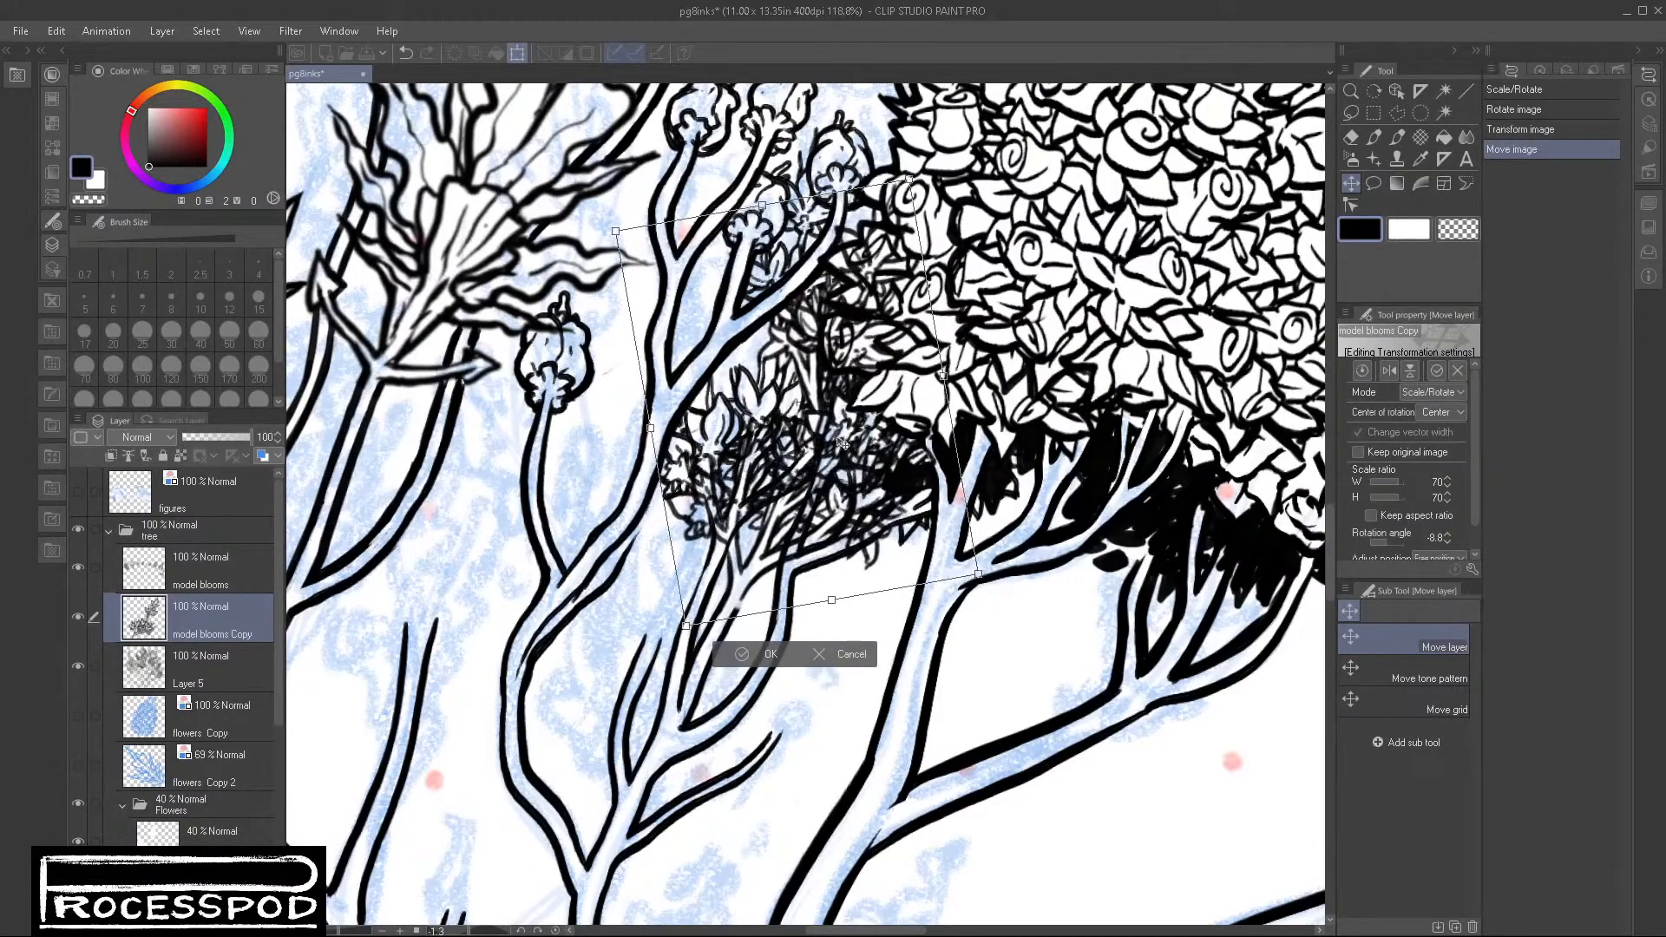
{"action": "left_click_drag", "start_coordinate": [894, 404], "coordinate": [865, 445]}
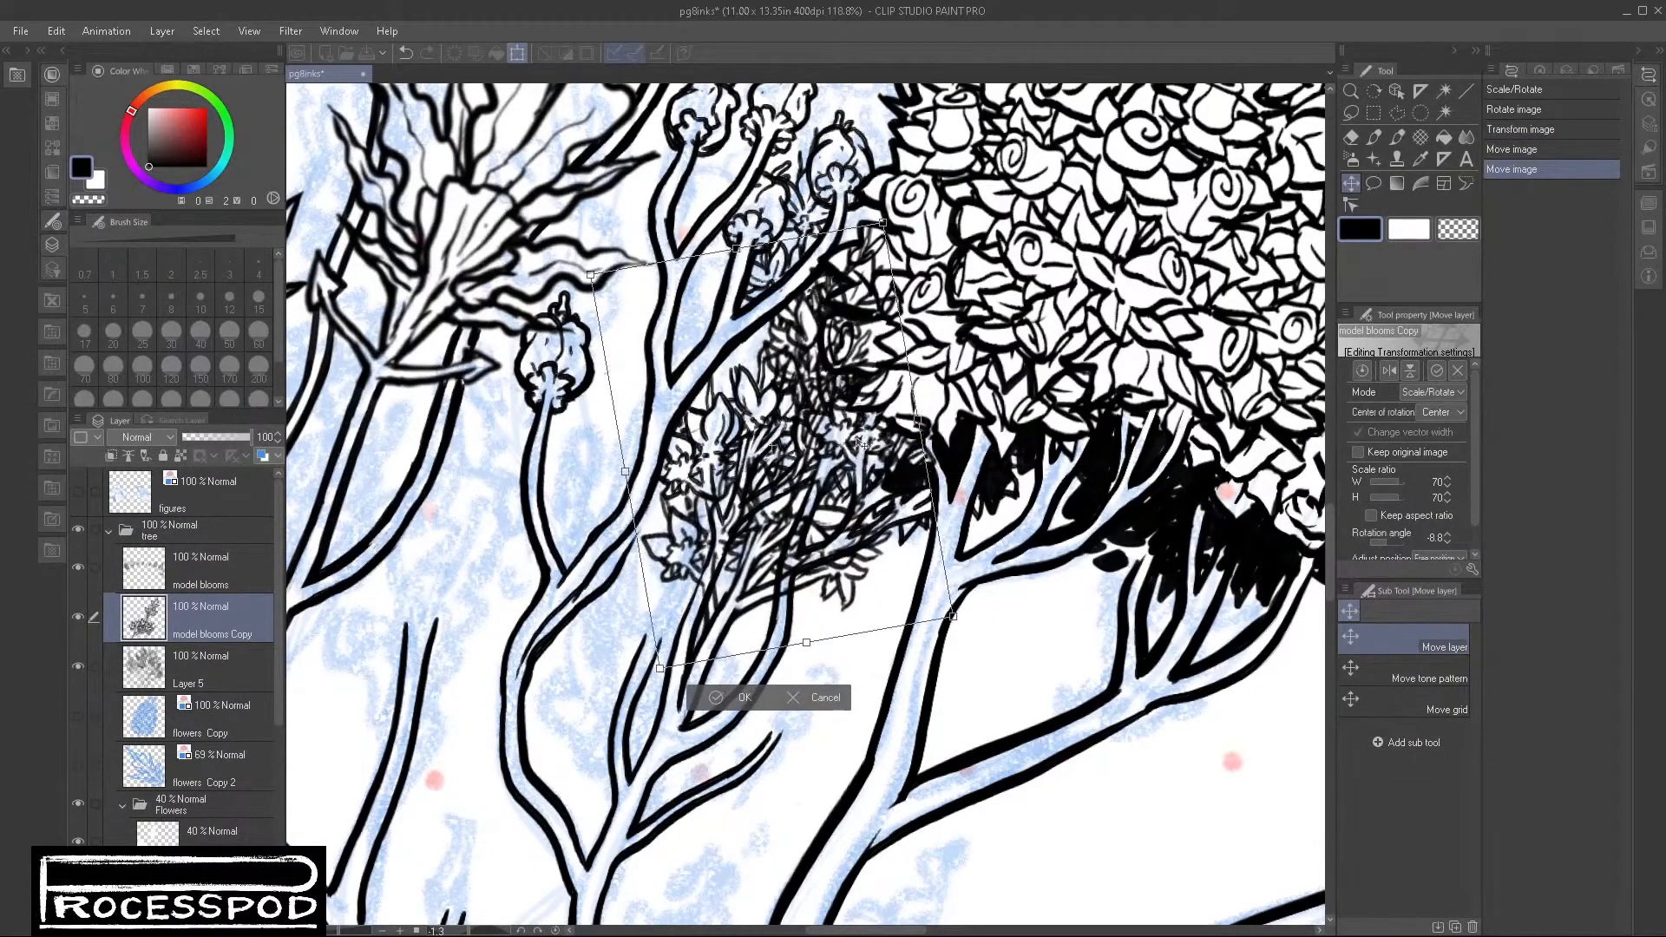
{"action": "left_click_drag", "start_coordinate": [863, 446], "coordinate": [869, 441]}
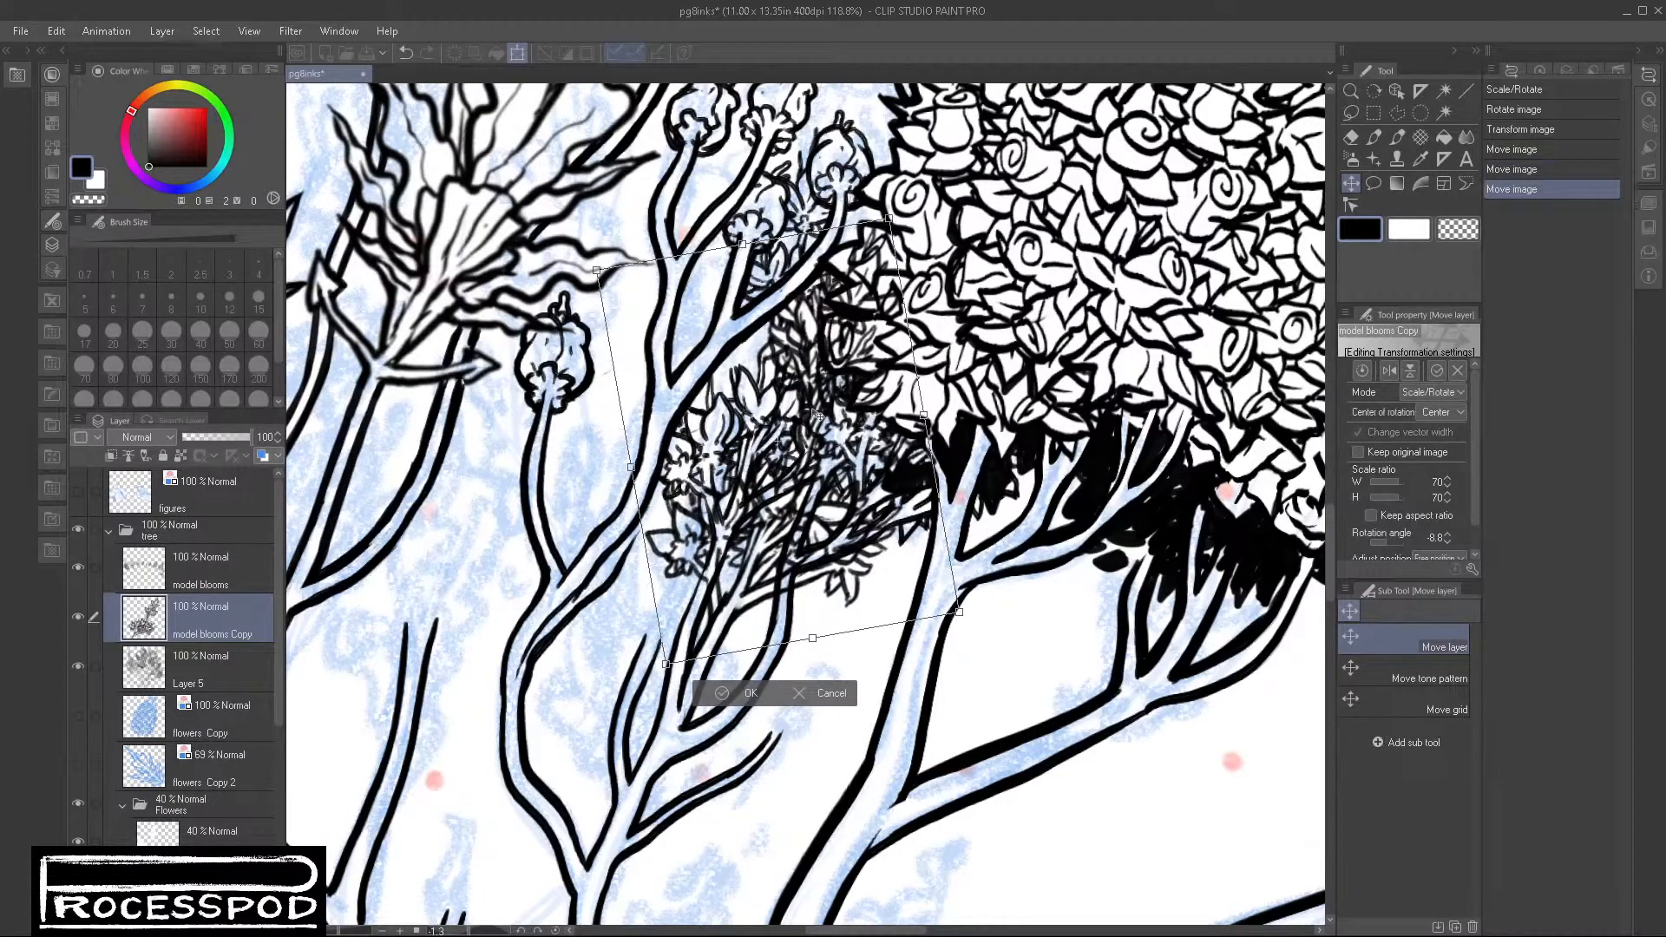
{"action": "left_click_drag", "start_coordinate": [709, 653], "coordinate": [707, 653]}
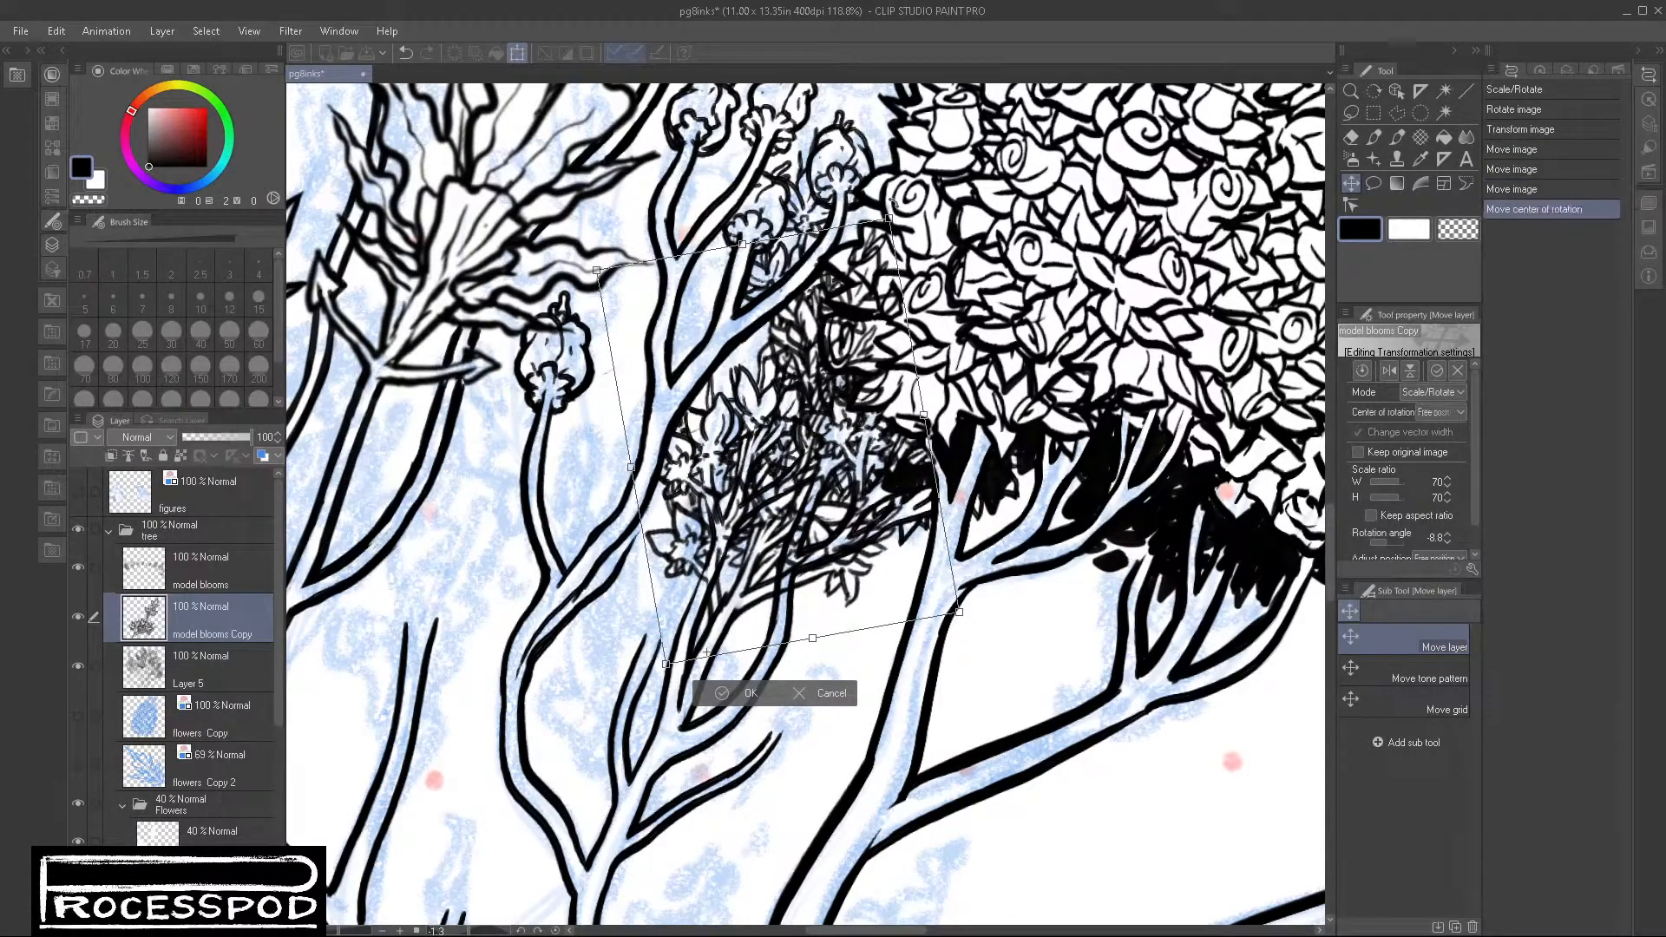
{"action": "left_click_drag", "start_coordinate": [888, 219], "coordinate": [906, 294]}
{"action": "left_click_drag", "start_coordinate": [813, 466], "coordinate": [816, 470]}
{"action": "key", "text": "Return"}
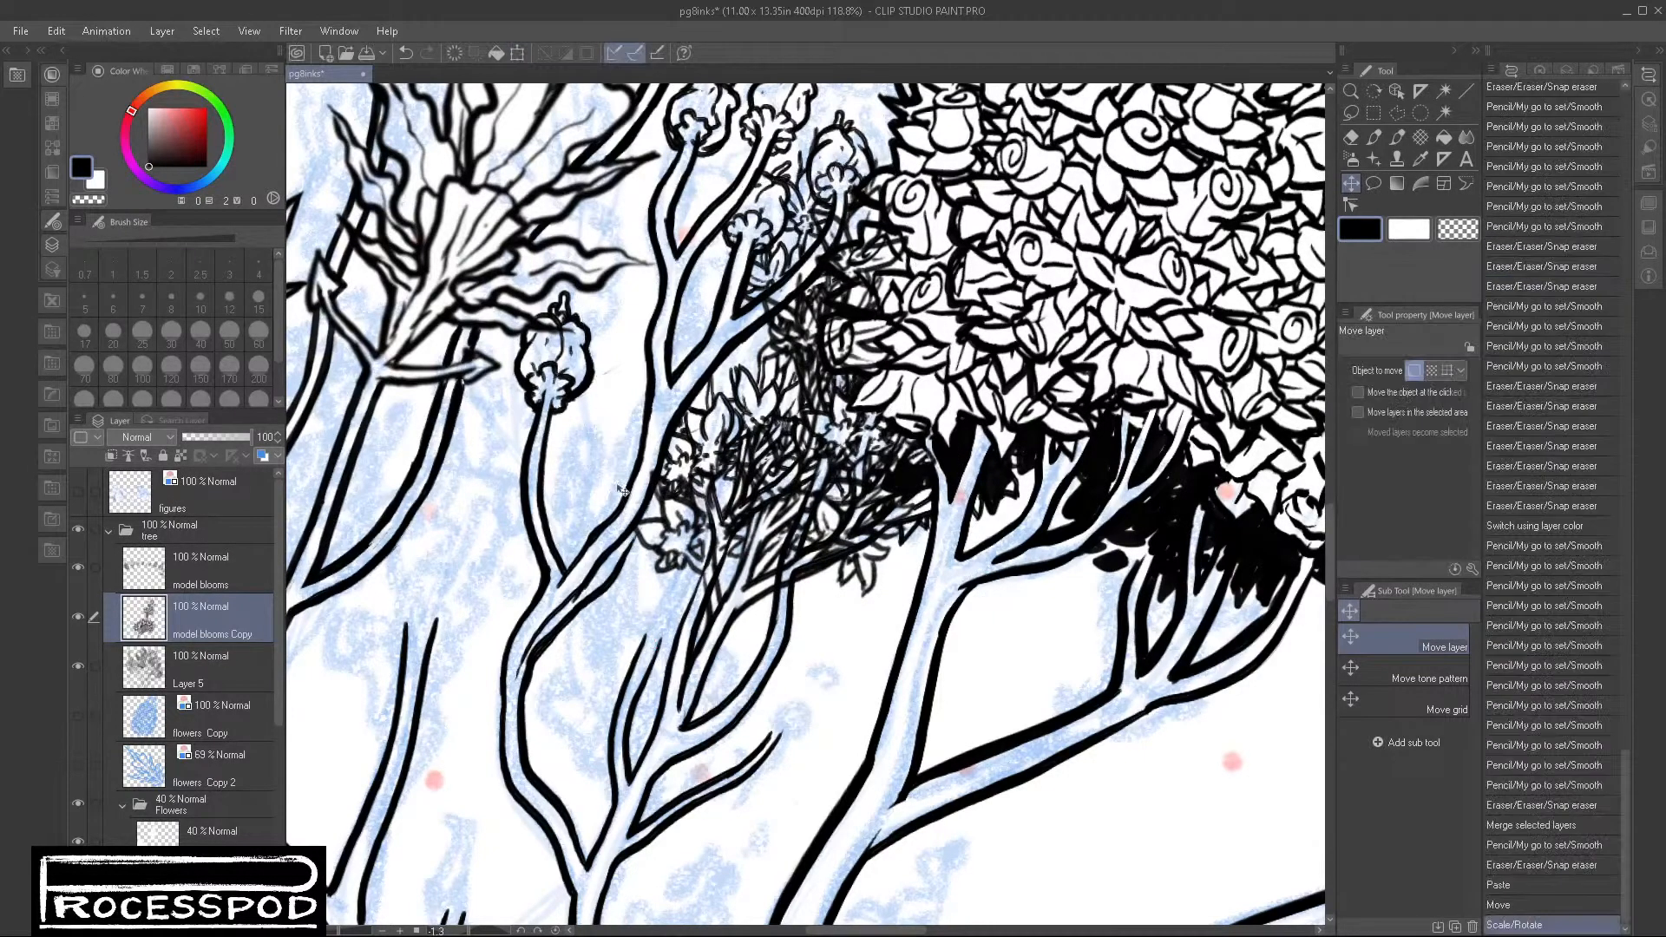
Step: Turn on the blue layer color for the pasted cluster, and try its layer below Layer 5 before returning it above
{"action": "left_click", "coordinate": [262, 458]}
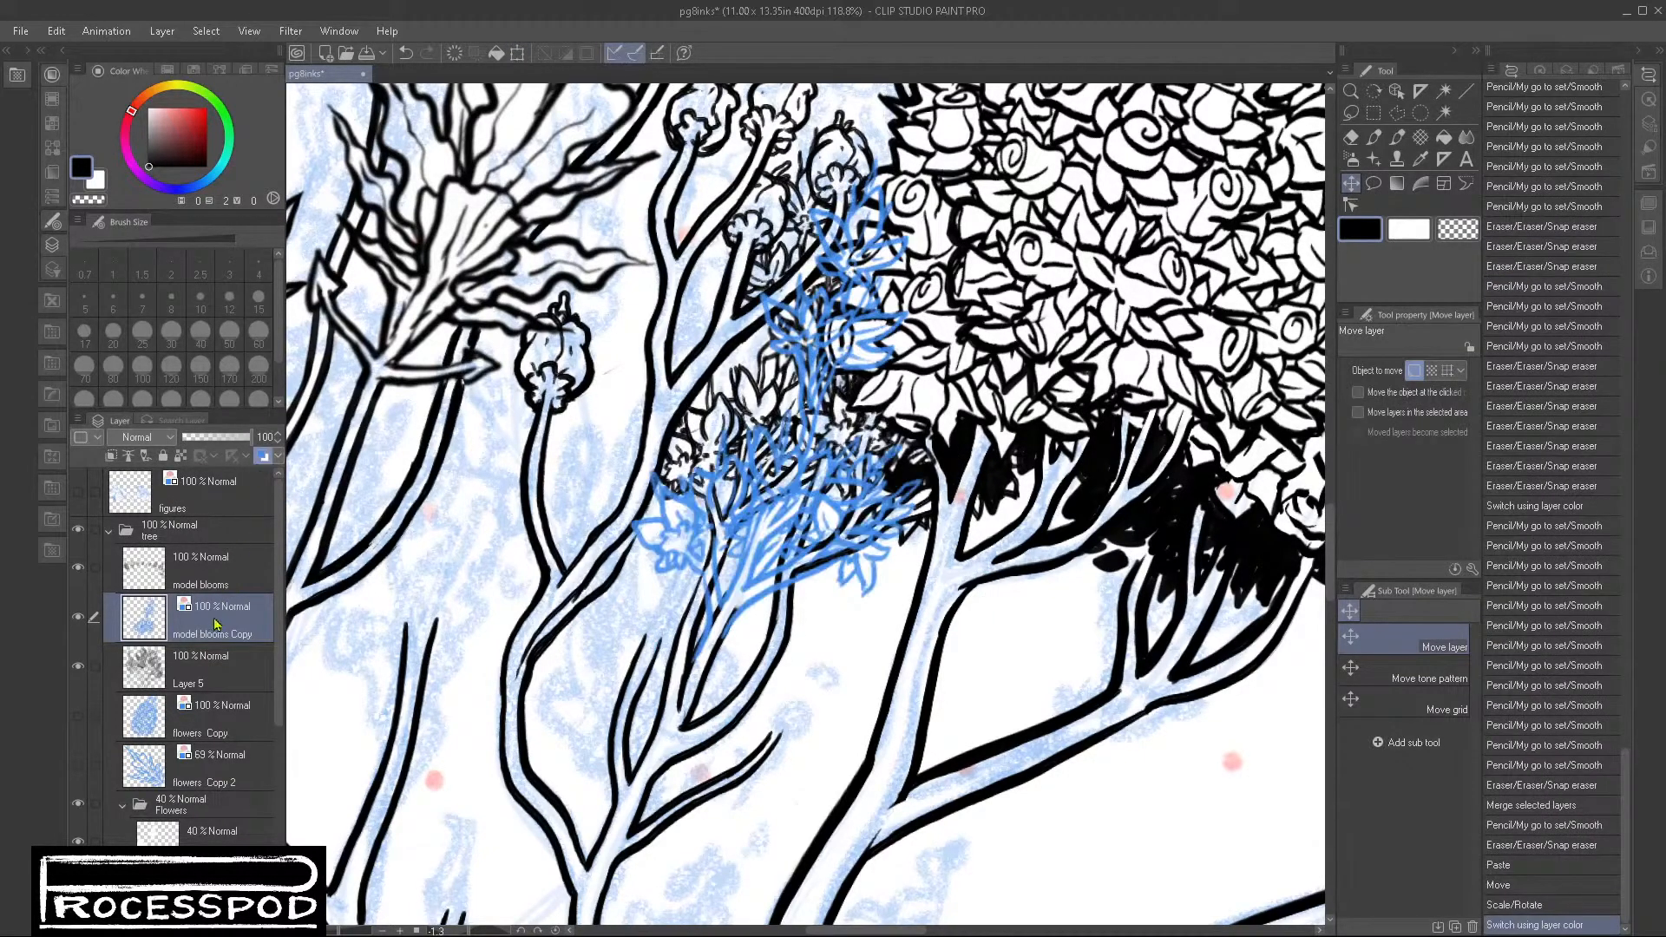
{"action": "left_click_drag", "start_coordinate": [214, 684], "coordinate": [217, 674]}
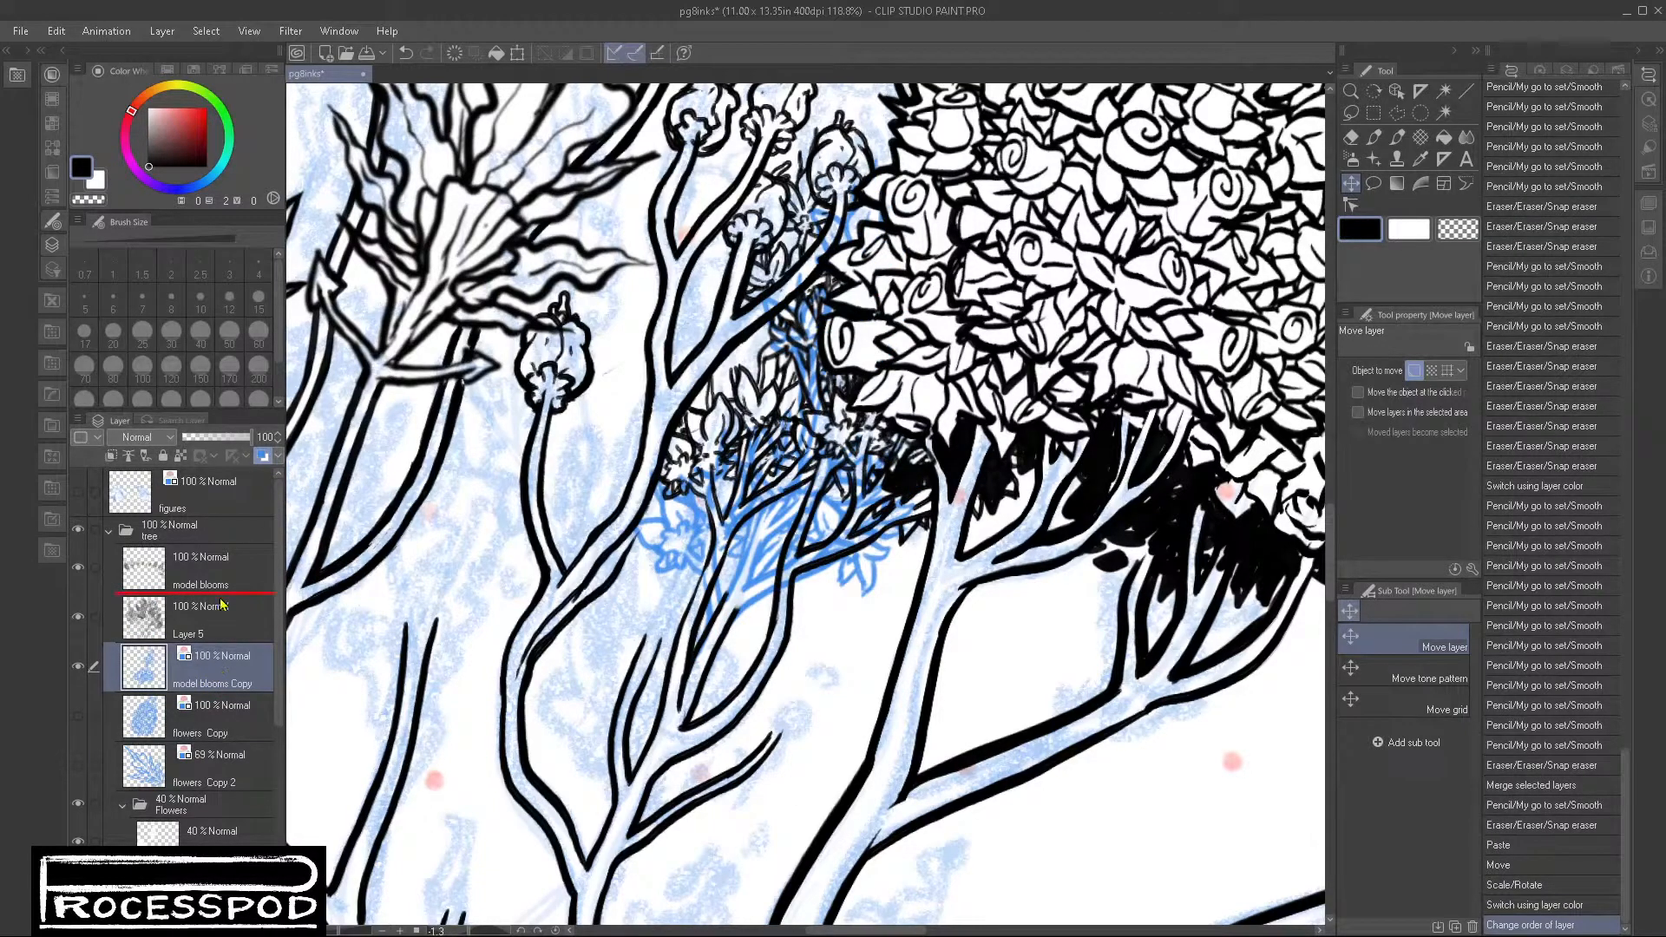
{"action": "left_click_drag", "start_coordinate": [220, 598], "coordinate": [213, 617]}
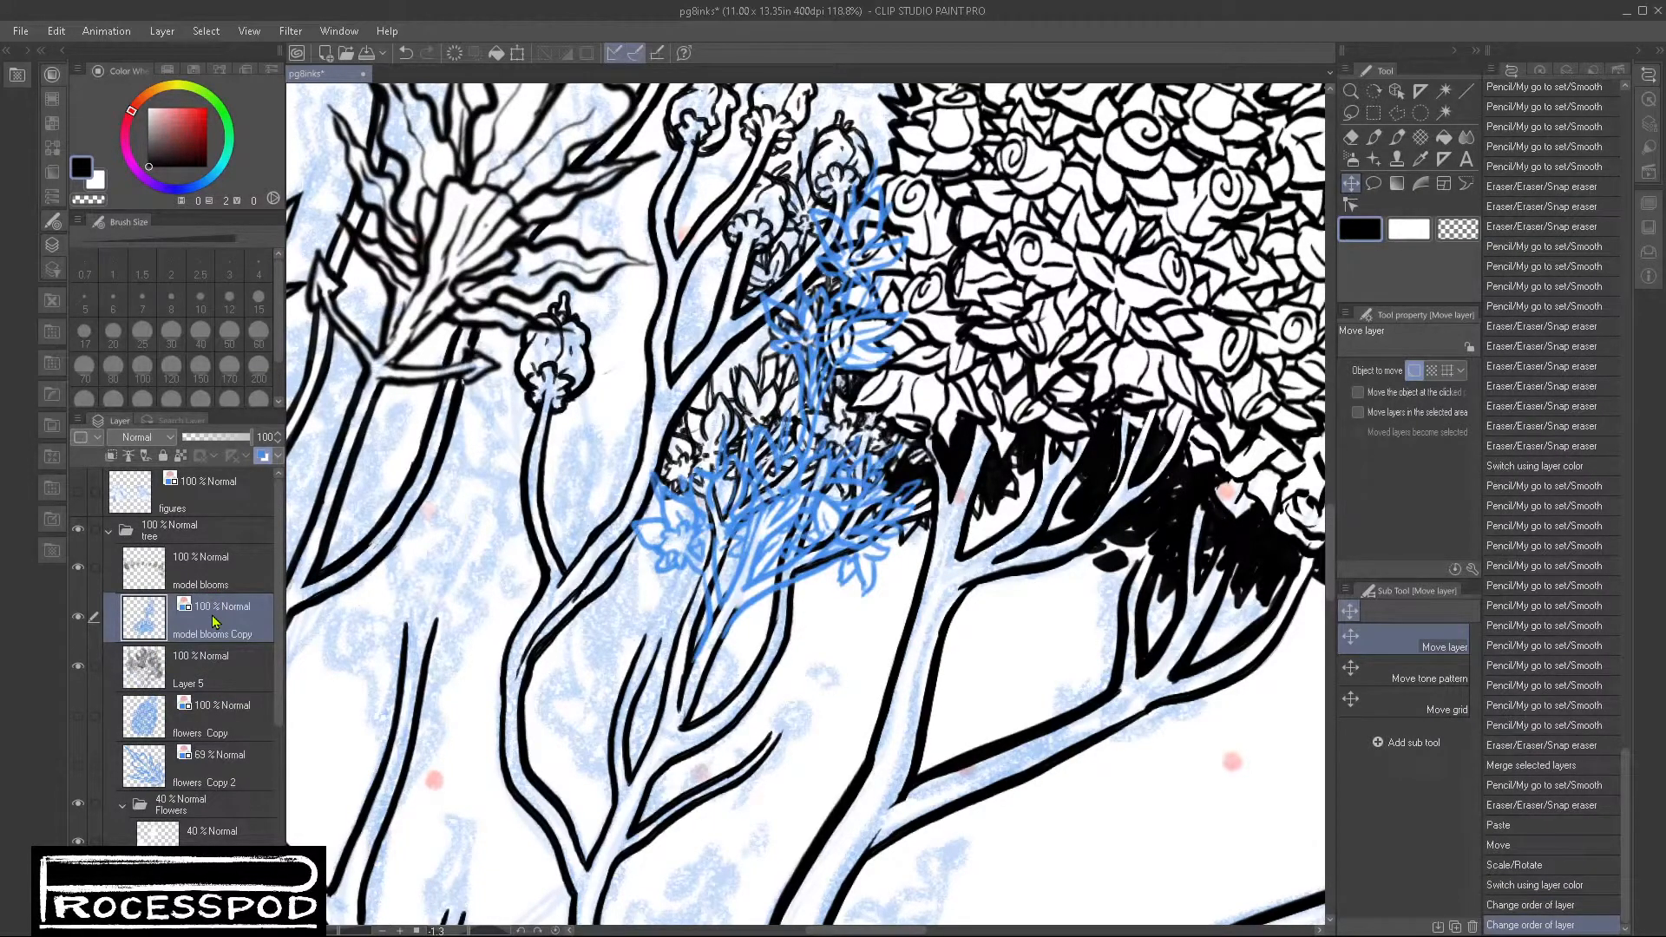
Step: Erase pasted cluster lines around its stem and left blossom with the Snap eraser, and undo the last stroke
{"action": "left_click", "coordinate": [1352, 137]}
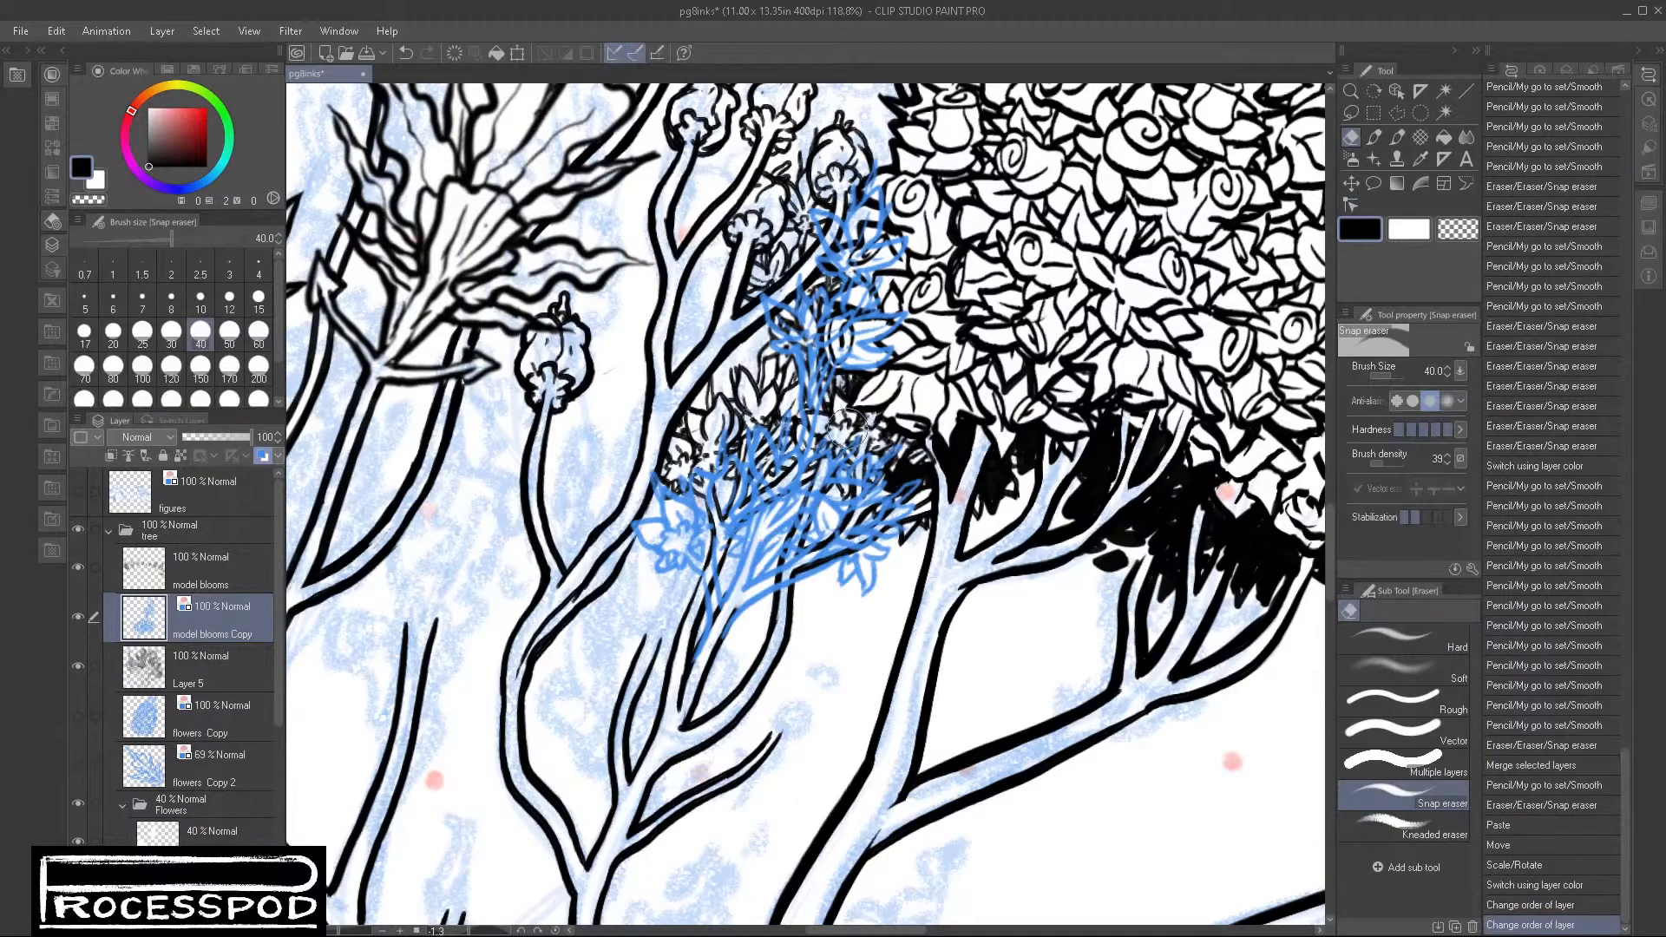
{"action": "scroll", "coordinate": [716, 538], "scroll_direction": "up", "scroll_amount": 4}
{"action": "left_click_drag", "start_coordinate": [712, 531], "coordinate": [652, 632]}
{"action": "mouse_move", "coordinate": [708, 439]}
{"action": "left_mouse_down"}
{"action": "mouse_move", "coordinate": [691, 378]}
{"action": "mouse_move", "coordinate": [661, 360]}
{"action": "mouse_move", "coordinate": [730, 306]}
{"action": "mouse_move", "coordinate": [696, 362]}
{"action": "mouse_move", "coordinate": [720, 526]}
{"action": "left_mouse_up"}
{"action": "key", "text": "ctrl+z"}
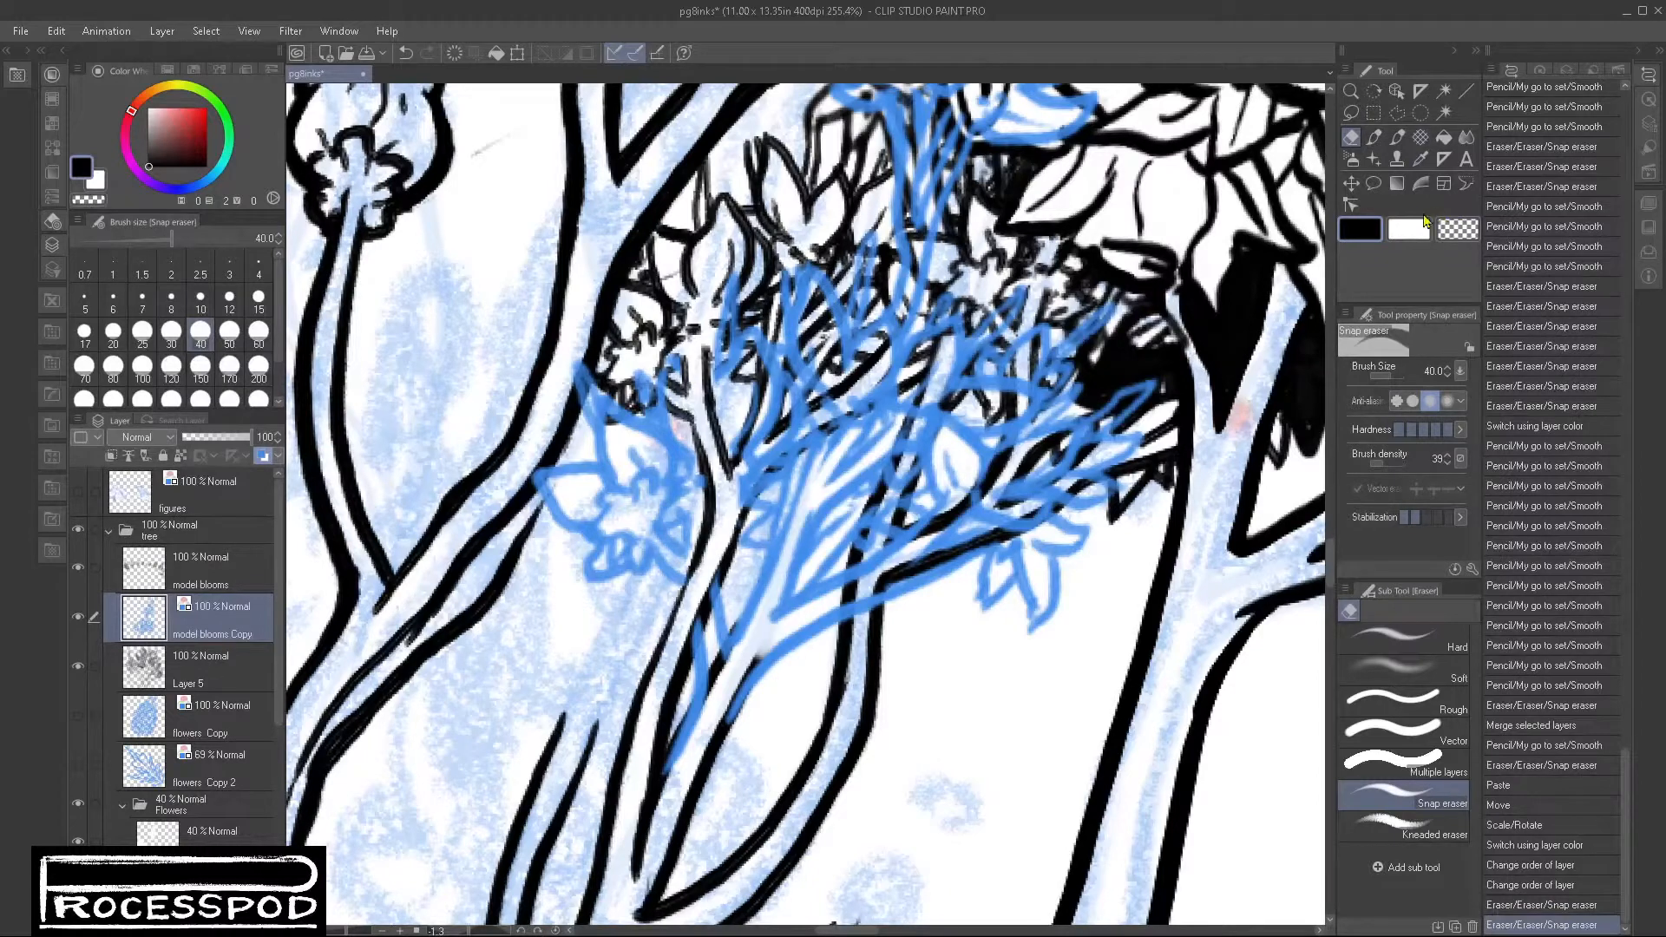
Step: Clear blue lines over the leftmost black blossoms and stems with the Smooth pencil in transparent color, undoing the last stroke
{"action": "left_click", "coordinate": [1373, 139]}
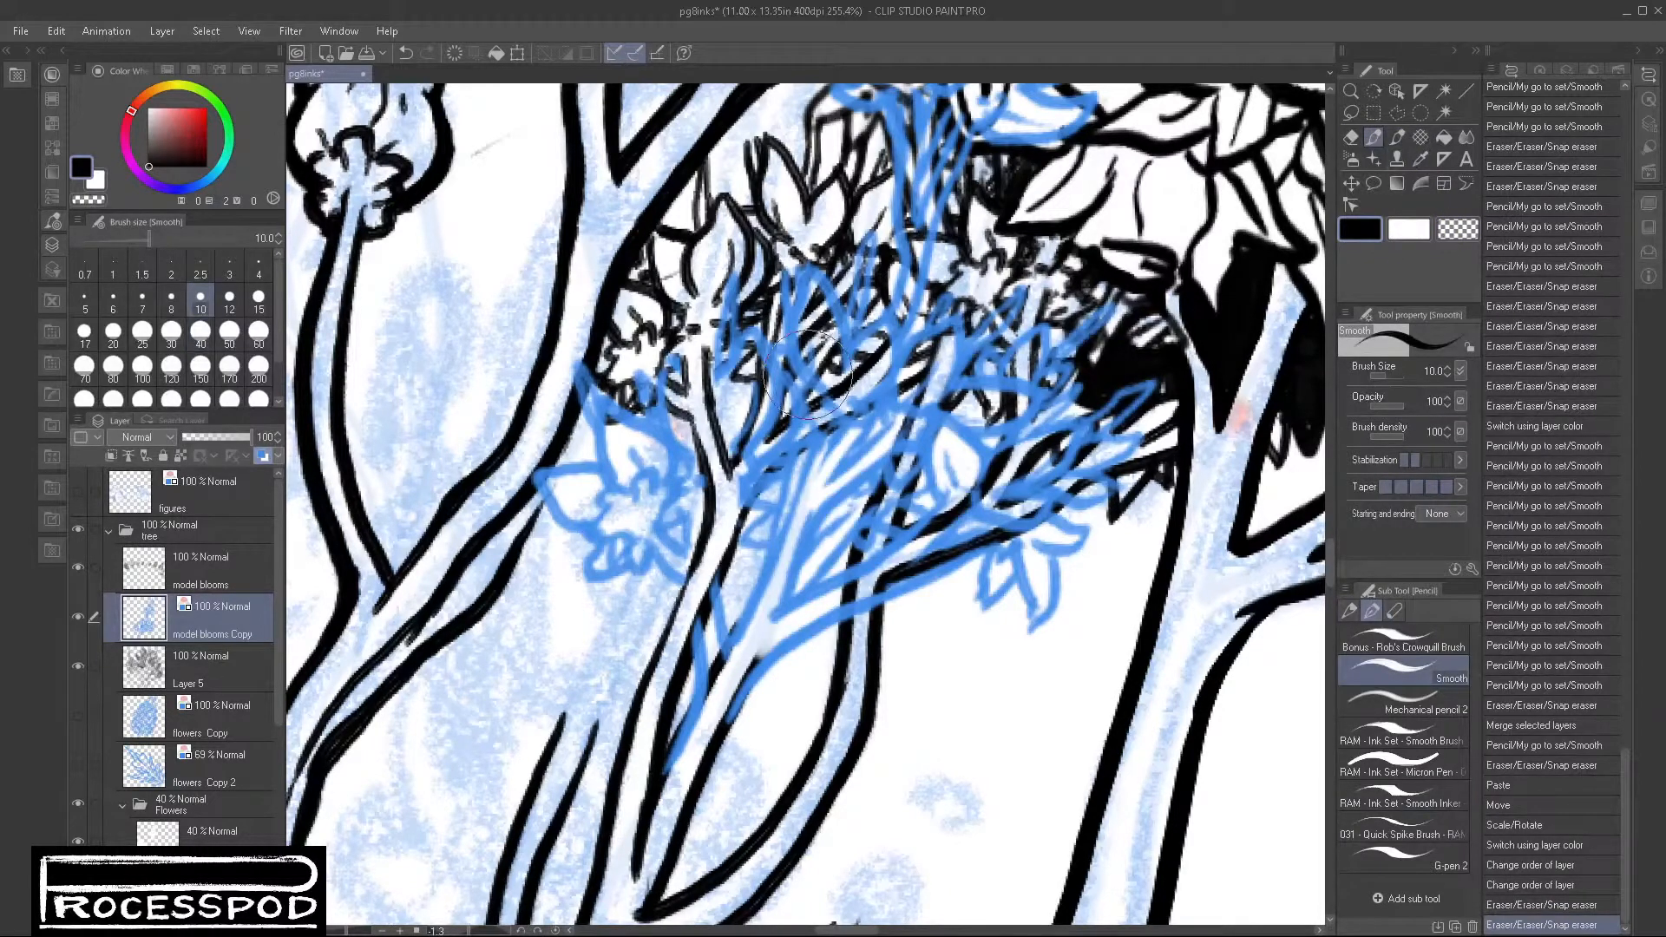
{"action": "key", "text": "c"}
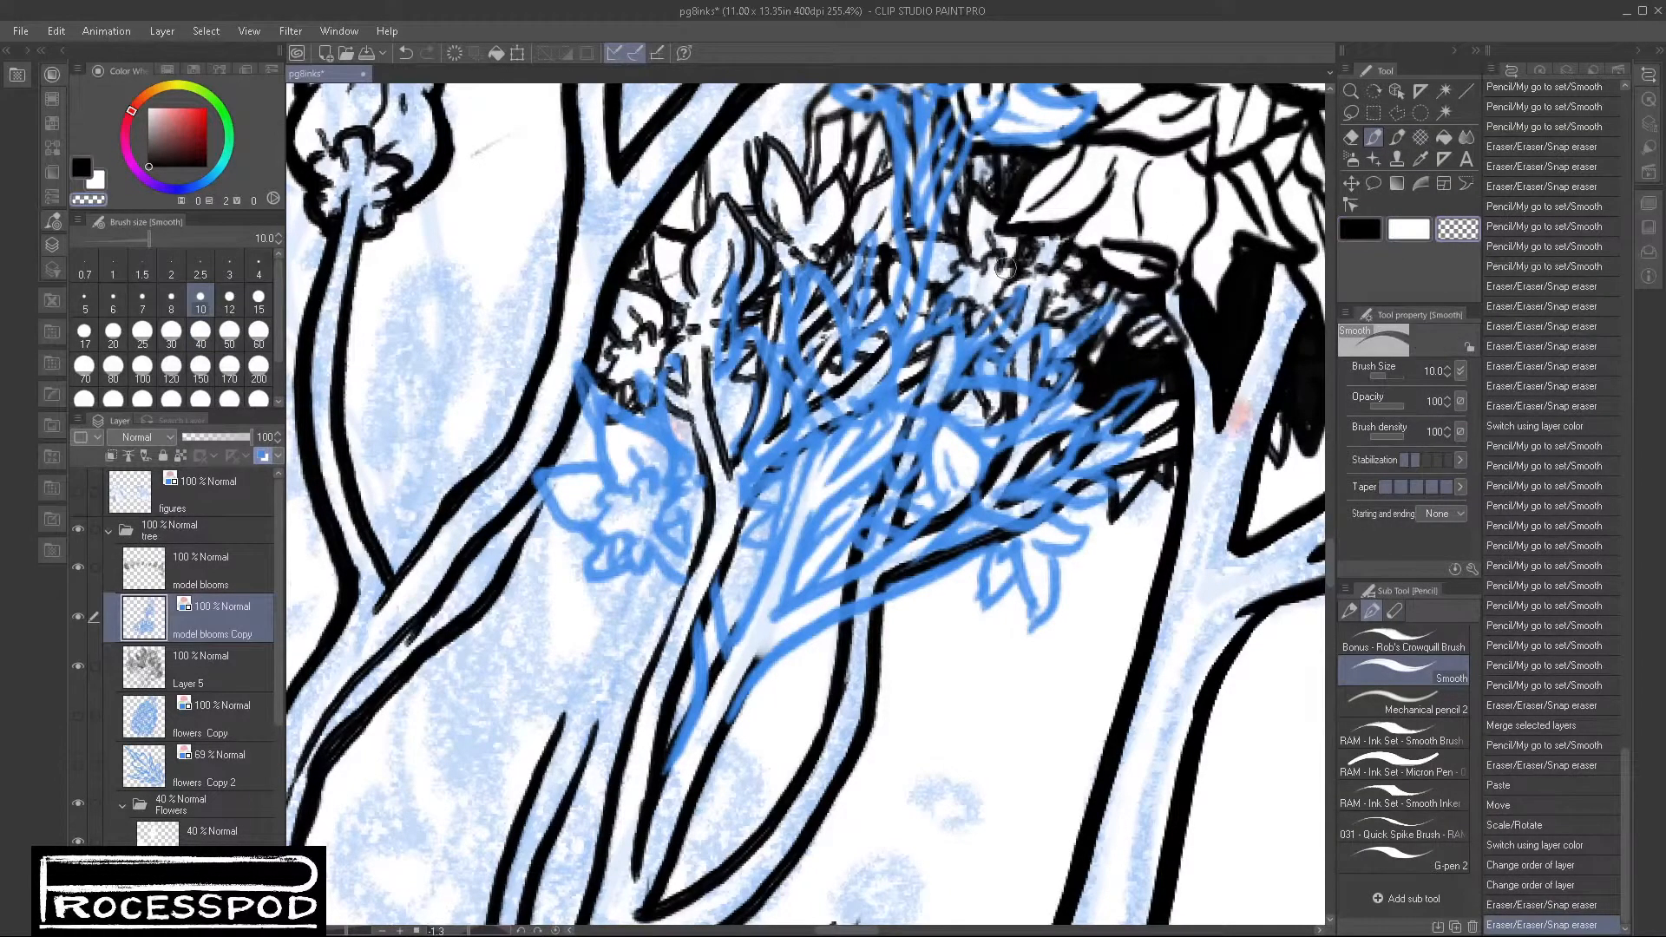
{"action": "left_click_drag", "start_coordinate": [807, 273], "coordinate": [749, 457]}
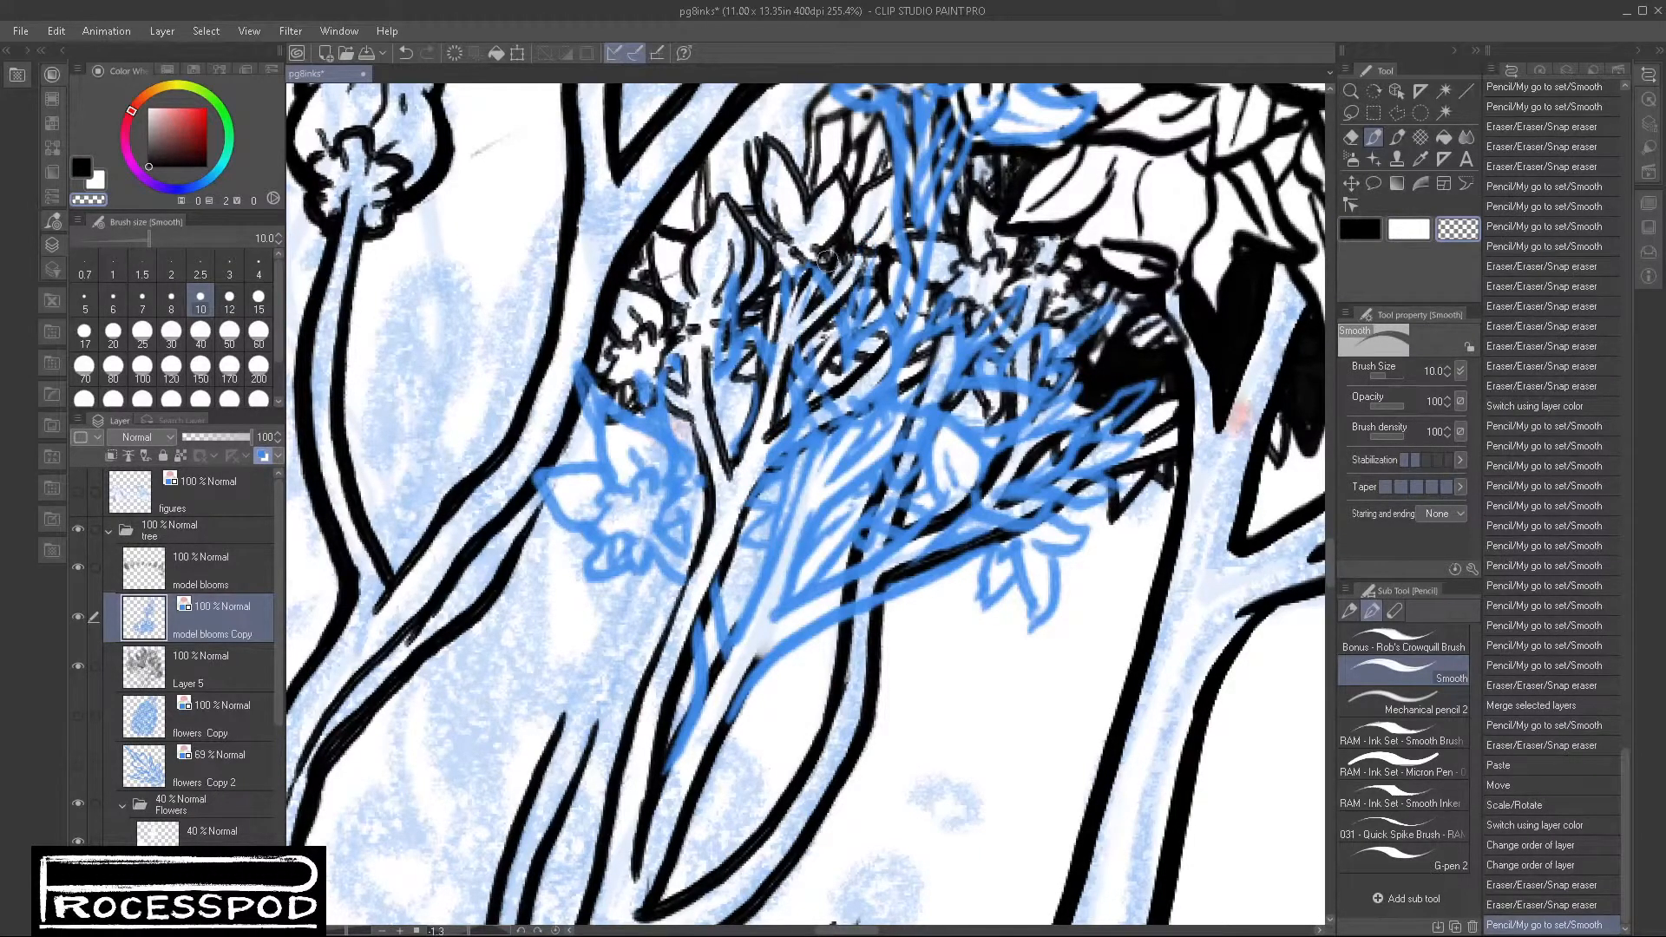
{"action": "left_click_drag", "start_coordinate": [736, 276], "coordinate": [735, 297]}
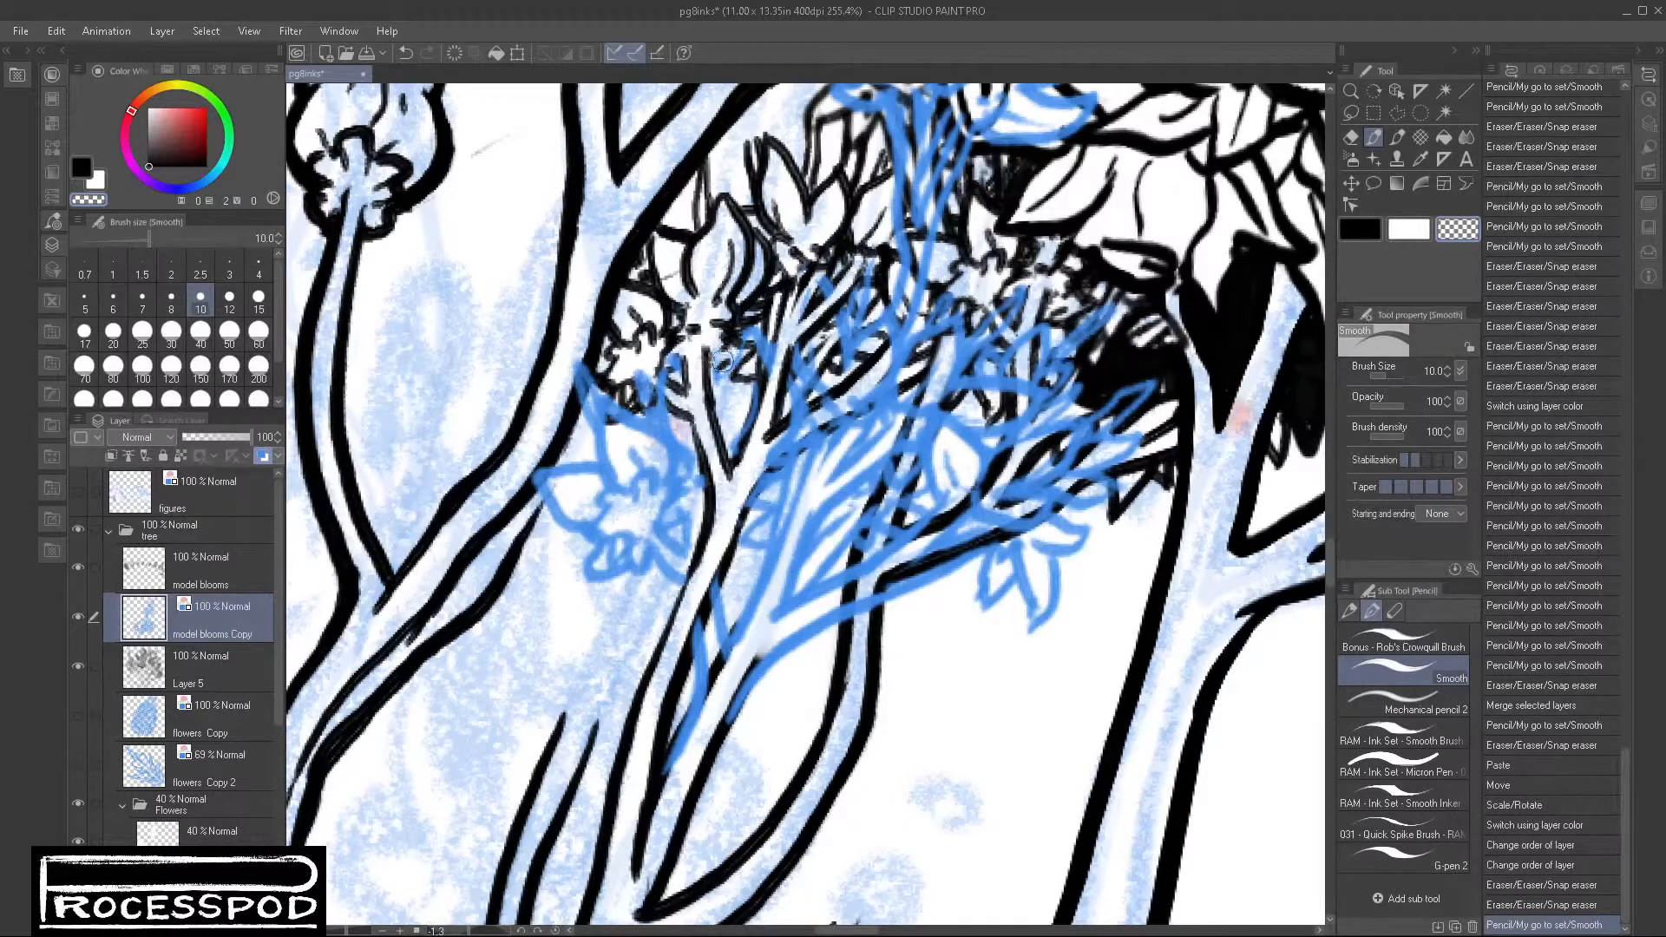
{"action": "left_click_drag", "start_coordinate": [721, 349], "coordinate": [760, 306]}
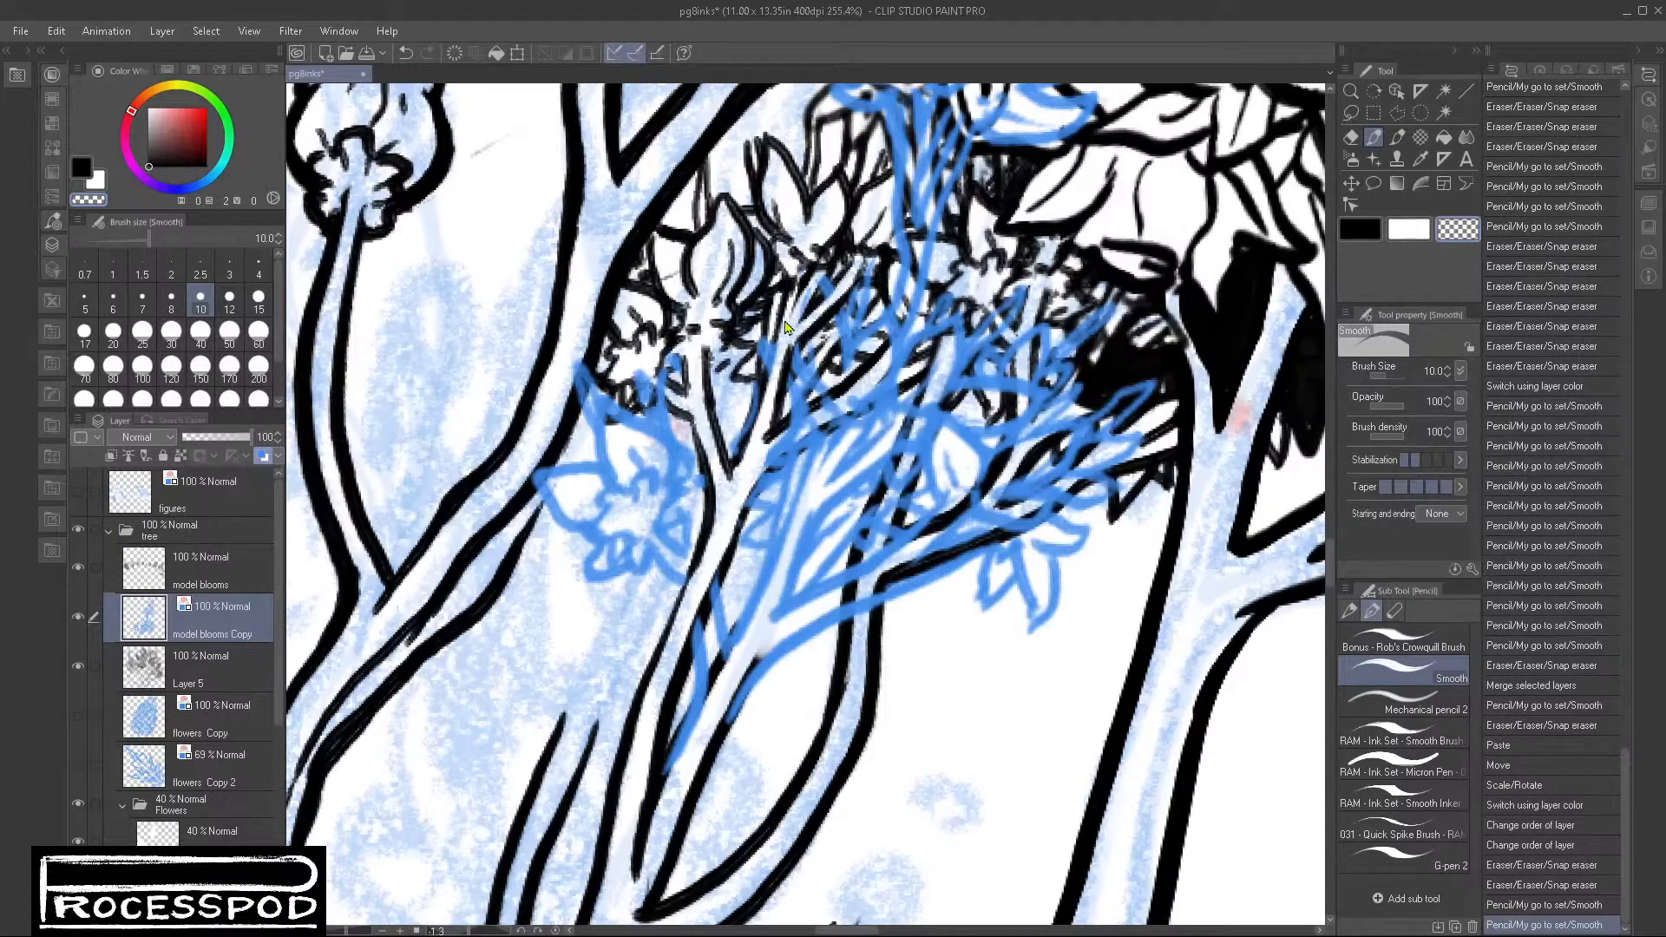
{"action": "key", "text": "ctrl+z"}
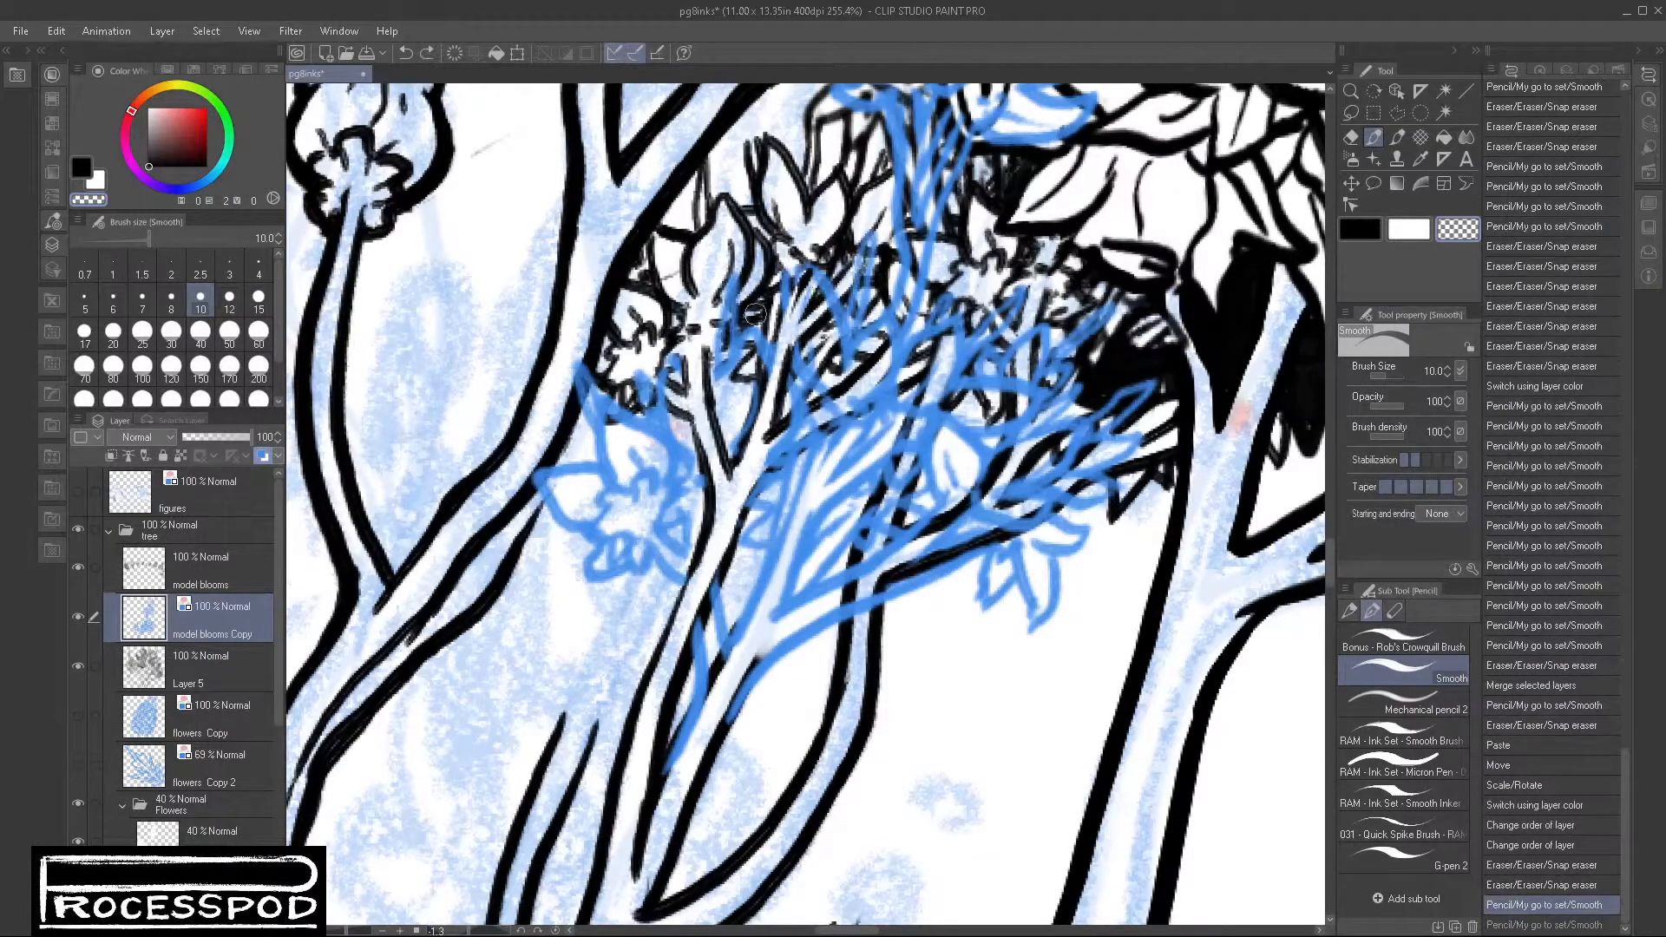
Step: Clear the blue lines covering the middle black stems and the leaves between them with transparent color
{"action": "mouse_move", "coordinate": [768, 354]}
{"action": "left_mouse_down"}
{"action": "mouse_move", "coordinate": [795, 262]}
{"action": "mouse_move", "coordinate": [844, 273]}
{"action": "mouse_move", "coordinate": [828, 302]}
{"action": "mouse_move", "coordinate": [913, 212]}
{"action": "mouse_move", "coordinate": [861, 320]}
{"action": "mouse_move", "coordinate": [827, 343]}
{"action": "mouse_move", "coordinate": [852, 283]}
{"action": "mouse_move", "coordinate": [881, 267]}
{"action": "mouse_move", "coordinate": [876, 331]}
{"action": "mouse_move", "coordinate": [844, 358]}
{"action": "mouse_move", "coordinate": [824, 343]}
{"action": "mouse_move", "coordinate": [795, 394]}
{"action": "mouse_move", "coordinate": [814, 328]}
{"action": "mouse_move", "coordinate": [781, 382]}
{"action": "left_mouse_up"}
{"action": "mouse_move", "coordinate": [772, 313]}
{"action": "left_mouse_down"}
{"action": "mouse_move", "coordinate": [764, 334]}
{"action": "mouse_move", "coordinate": [842, 317]}
{"action": "mouse_move", "coordinate": [864, 382]}
{"action": "mouse_move", "coordinate": [786, 434]}
{"action": "mouse_move", "coordinate": [851, 391]}
{"action": "mouse_move", "coordinate": [824, 367]}
{"action": "mouse_move", "coordinate": [868, 330]}
{"action": "left_mouse_up"}
{"action": "mouse_move", "coordinate": [868, 330]}
{"action": "left_mouse_down"}
{"action": "mouse_move", "coordinate": [903, 293]}
{"action": "mouse_move", "coordinate": [907, 230]}
{"action": "mouse_move", "coordinate": [944, 278]}
{"action": "left_mouse_up"}
{"action": "left_click_drag", "start_coordinate": [860, 395], "coordinate": [867, 388]}
{"action": "mouse_move", "coordinate": [923, 318]}
{"action": "left_mouse_down"}
{"action": "mouse_move", "coordinate": [927, 373]}
{"action": "mouse_move", "coordinate": [837, 416]}
{"action": "mouse_move", "coordinate": [724, 547]}
{"action": "left_mouse_up"}
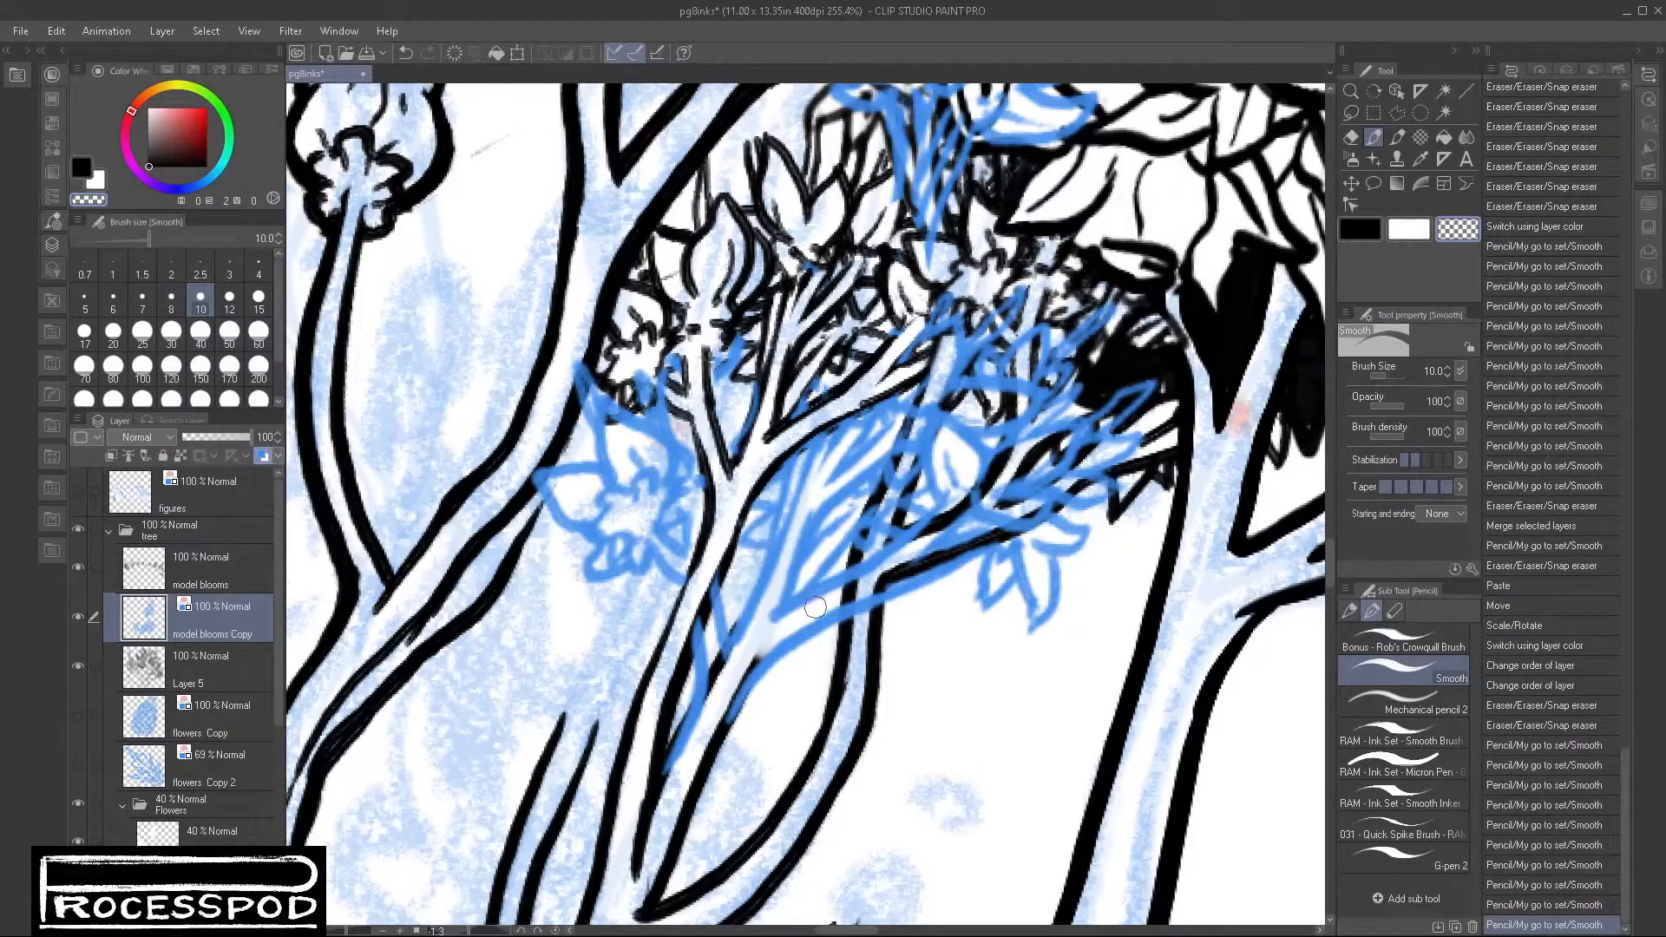
{"action": "left_click_drag", "start_coordinate": [877, 577], "coordinate": [884, 566]}
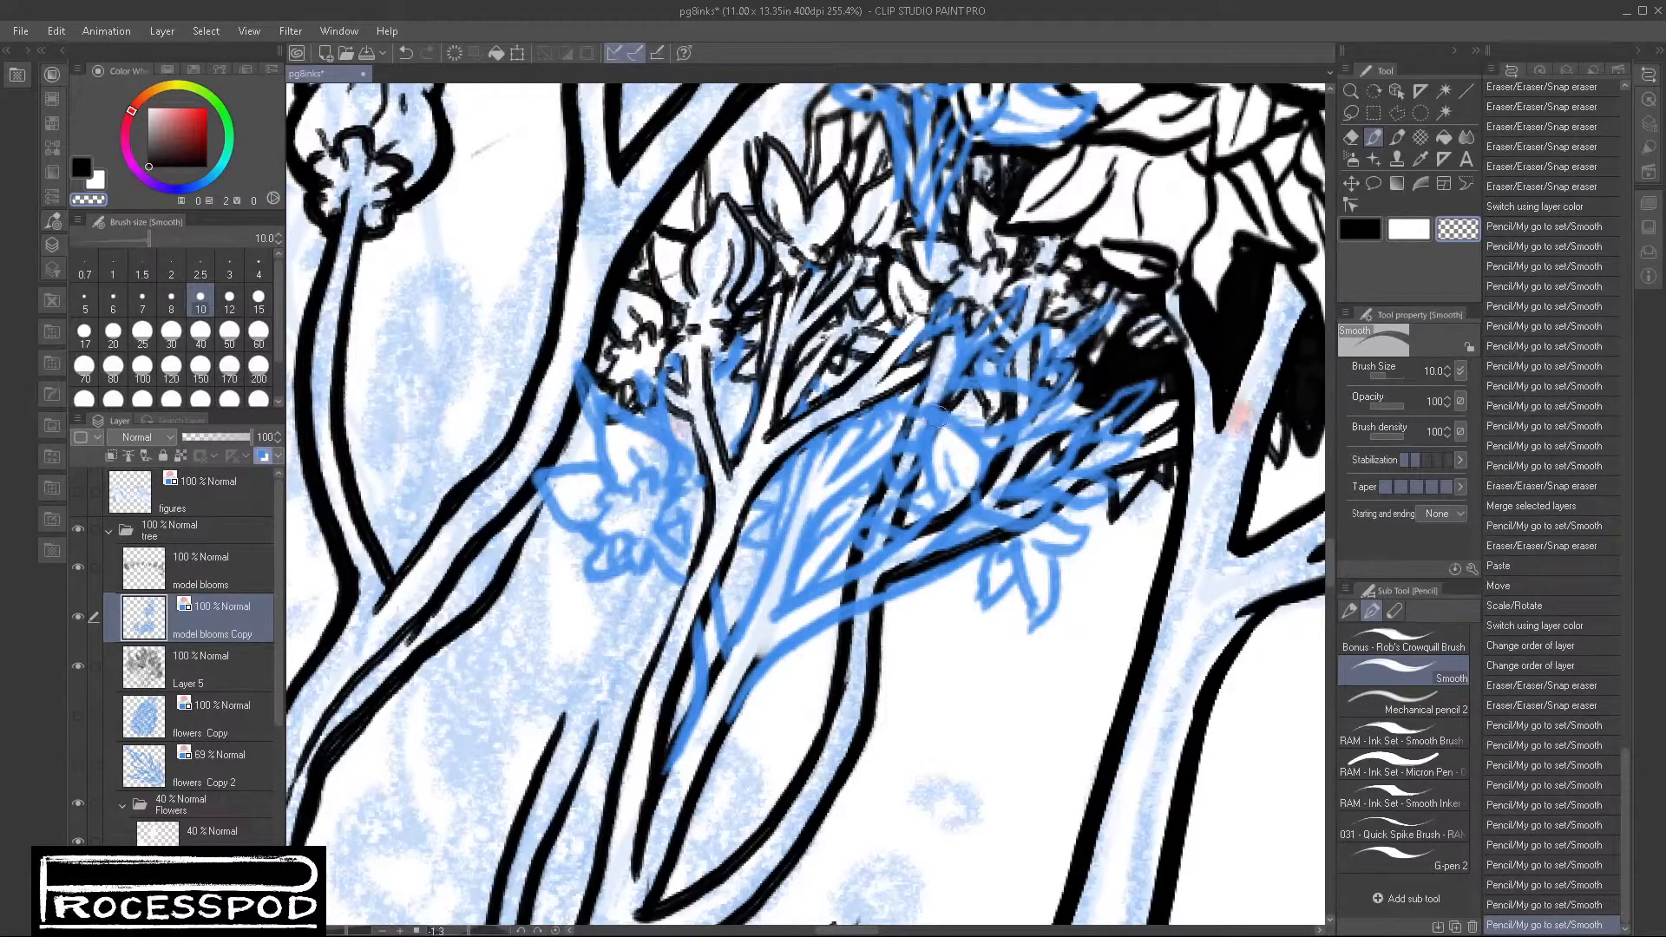
Step: Clear the blue lines crossing the right-hand forked branch and its blossoms below the roses with transparent color
{"action": "mouse_move", "coordinate": [935, 387]}
{"action": "left_mouse_down"}
{"action": "mouse_move", "coordinate": [887, 497]}
{"action": "mouse_move", "coordinate": [864, 621]}
{"action": "mouse_move", "coordinate": [866, 540]}
{"action": "mouse_move", "coordinate": [920, 408]}
{"action": "mouse_move", "coordinate": [981, 330]}
{"action": "mouse_move", "coordinate": [948, 339]}
{"action": "mouse_move", "coordinate": [1029, 335]}
{"action": "mouse_move", "coordinate": [1024, 434]}
{"action": "mouse_move", "coordinate": [1076, 399]}
{"action": "mouse_move", "coordinate": [1033, 446]}
{"action": "mouse_move", "coordinate": [1086, 407]}
{"action": "mouse_move", "coordinate": [1155, 416]}
{"action": "mouse_move", "coordinate": [971, 540]}
{"action": "mouse_move", "coordinate": [911, 546]}
{"action": "mouse_move", "coordinate": [990, 508]}
{"action": "mouse_move", "coordinate": [1018, 451]}
{"action": "left_mouse_up"}
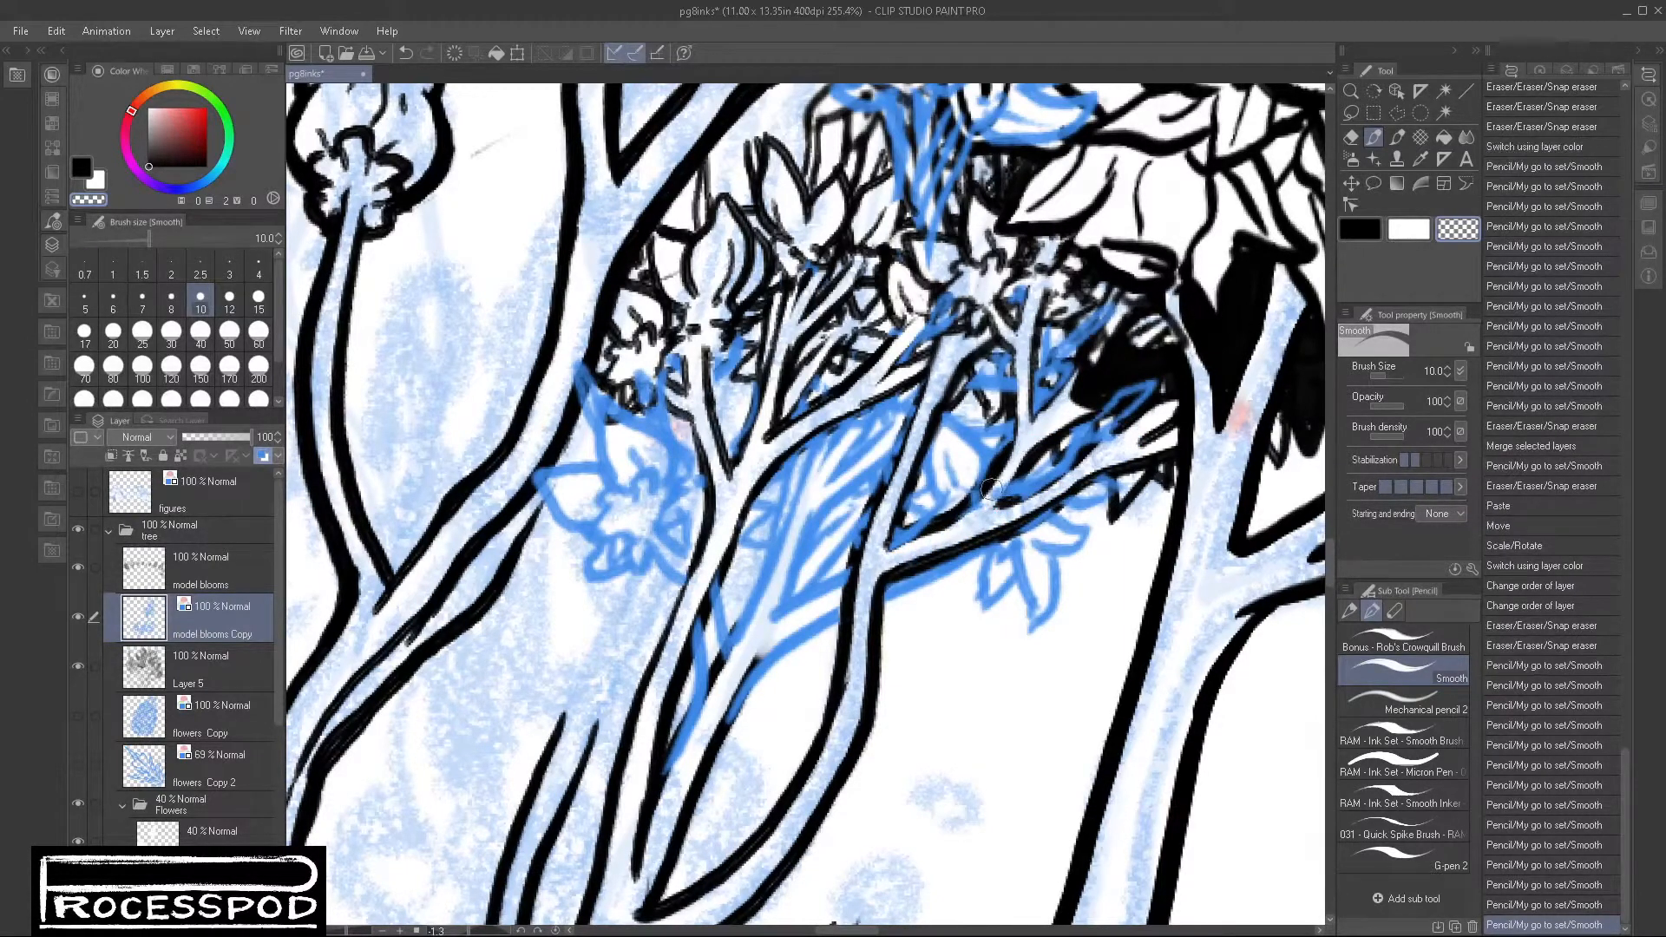
{"action": "mouse_move", "coordinate": [889, 558]}
{"action": "left_mouse_down"}
{"action": "mouse_move", "coordinate": [981, 469]}
{"action": "mouse_move", "coordinate": [1009, 358]}
{"action": "mouse_move", "coordinate": [1011, 384]}
{"action": "mouse_move", "coordinate": [1049, 389]}
{"action": "mouse_move", "coordinate": [1114, 309]}
{"action": "left_mouse_up"}
{"action": "left_click_drag", "start_coordinate": [1114, 309], "coordinate": [1027, 358]}
{"action": "mouse_move", "coordinate": [1001, 304]}
{"action": "left_mouse_down"}
{"action": "mouse_move", "coordinate": [955, 300]}
{"action": "mouse_move", "coordinate": [915, 347]}
{"action": "left_mouse_up"}
{"action": "left_click", "coordinate": [926, 287]}
{"action": "left_click_drag", "start_coordinate": [1105, 406], "coordinate": [1070, 449]}
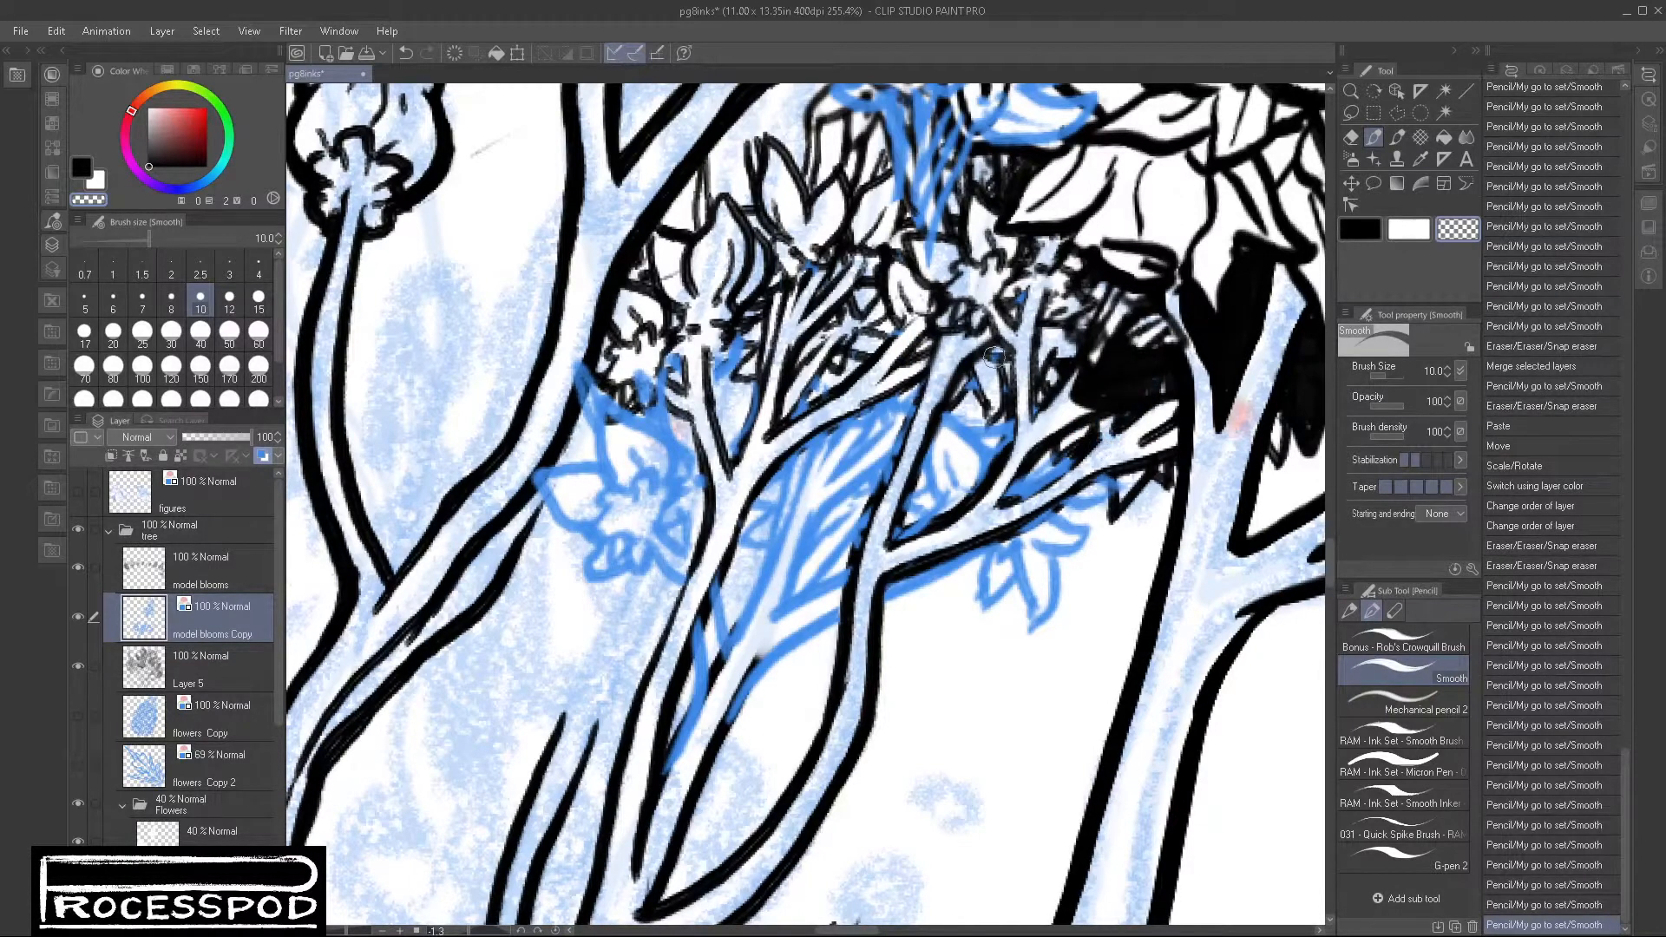
Step: Remove the remaining blue specks from the right-hand blossoms and along the lower edge of their branch
{"action": "left_click", "coordinate": [999, 303]}
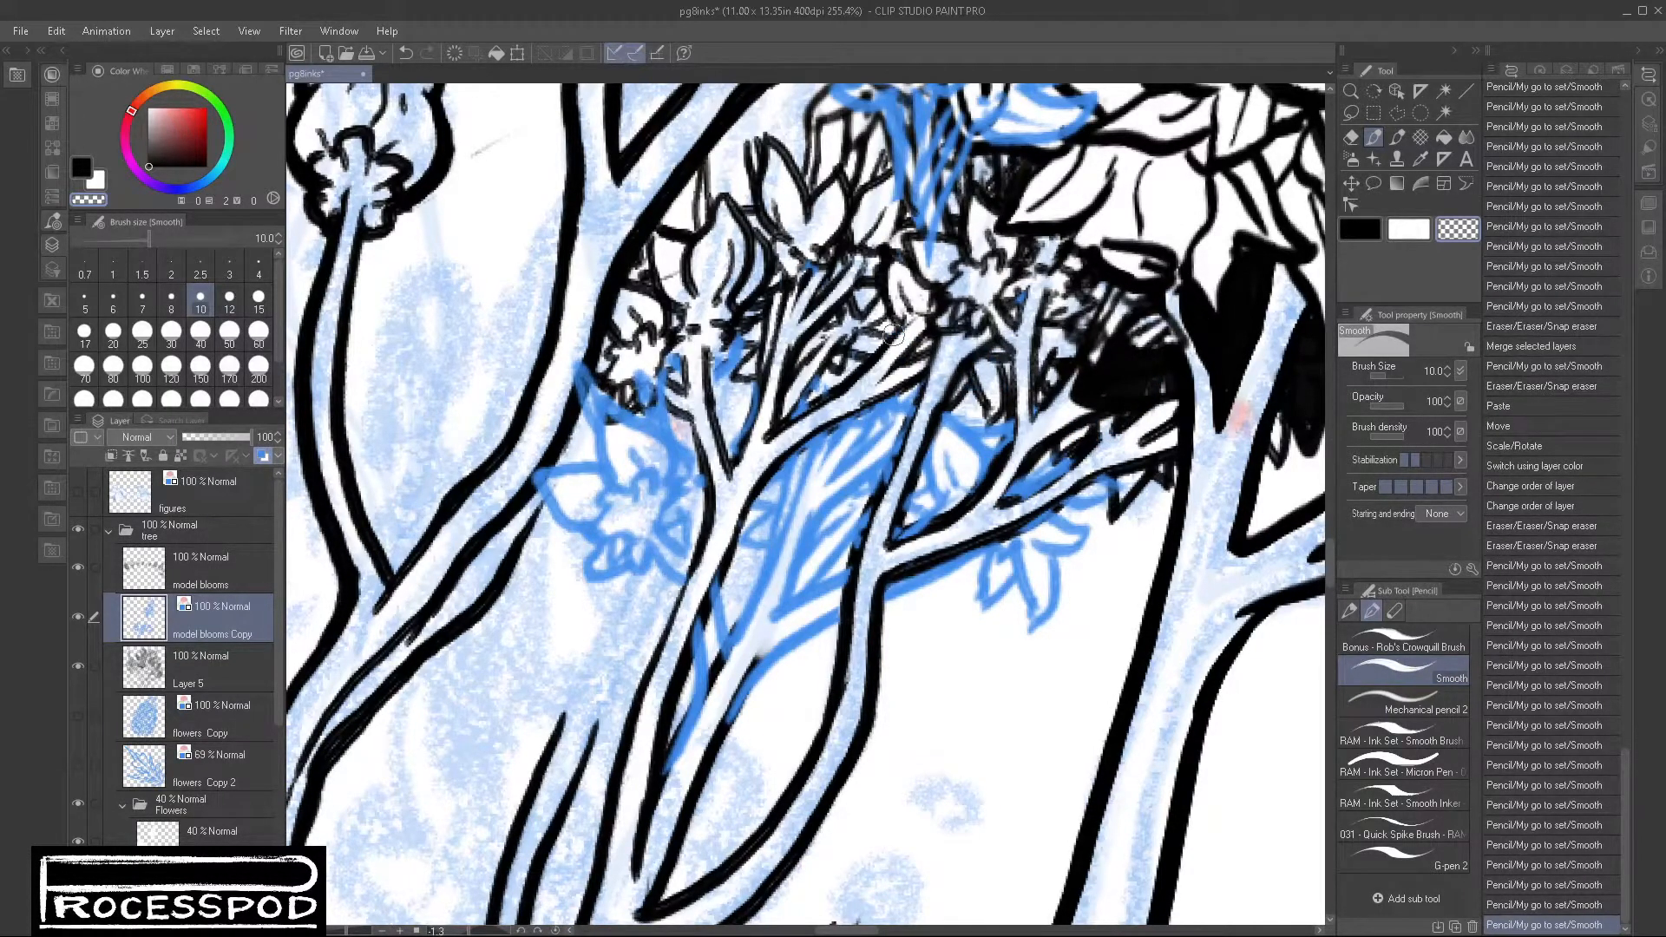
{"action": "left_click", "coordinate": [962, 292]}
{"action": "left_click_drag", "start_coordinate": [928, 302], "coordinate": [922, 363]}
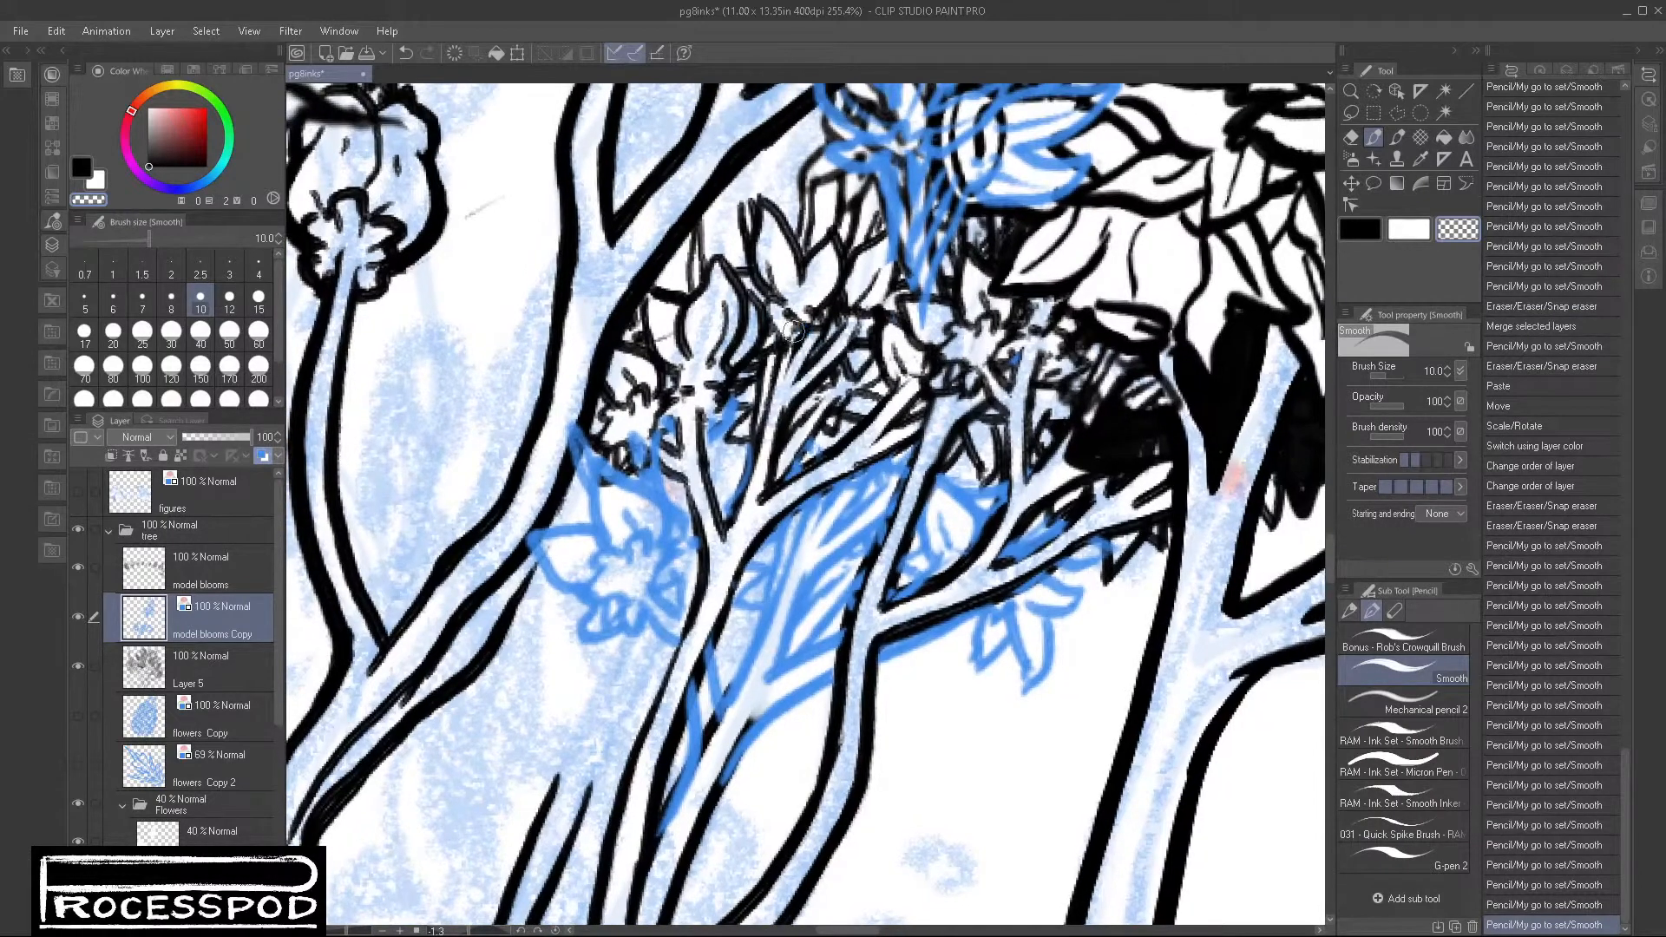
{"action": "left_click", "coordinate": [1085, 328]}
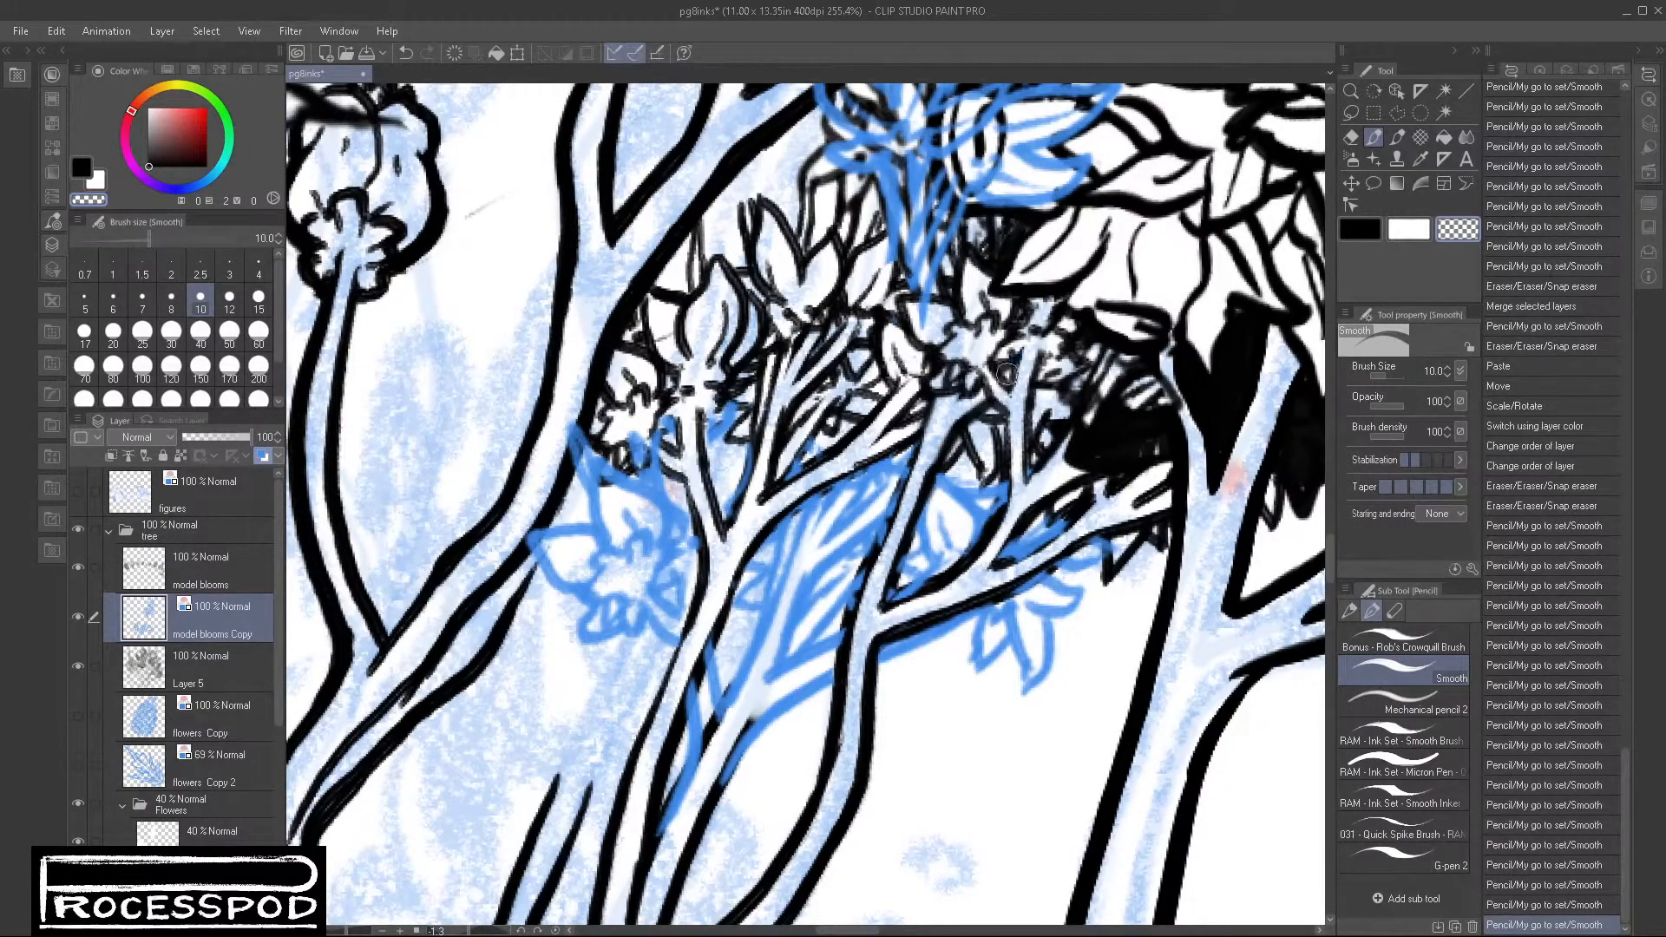
{"action": "mouse_move", "coordinate": [1165, 382]}
{"action": "left_mouse_down"}
{"action": "mouse_move", "coordinate": [1185, 418]}
{"action": "mouse_move", "coordinate": [1130, 502]}
{"action": "left_mouse_up"}
{"action": "left_click_drag", "start_coordinate": [1050, 557], "coordinate": [1011, 576]}
{"action": "left_click_drag", "start_coordinate": [990, 586], "coordinate": [961, 598]}
{"action": "left_click_drag", "start_coordinate": [863, 616], "coordinate": [842, 657]}
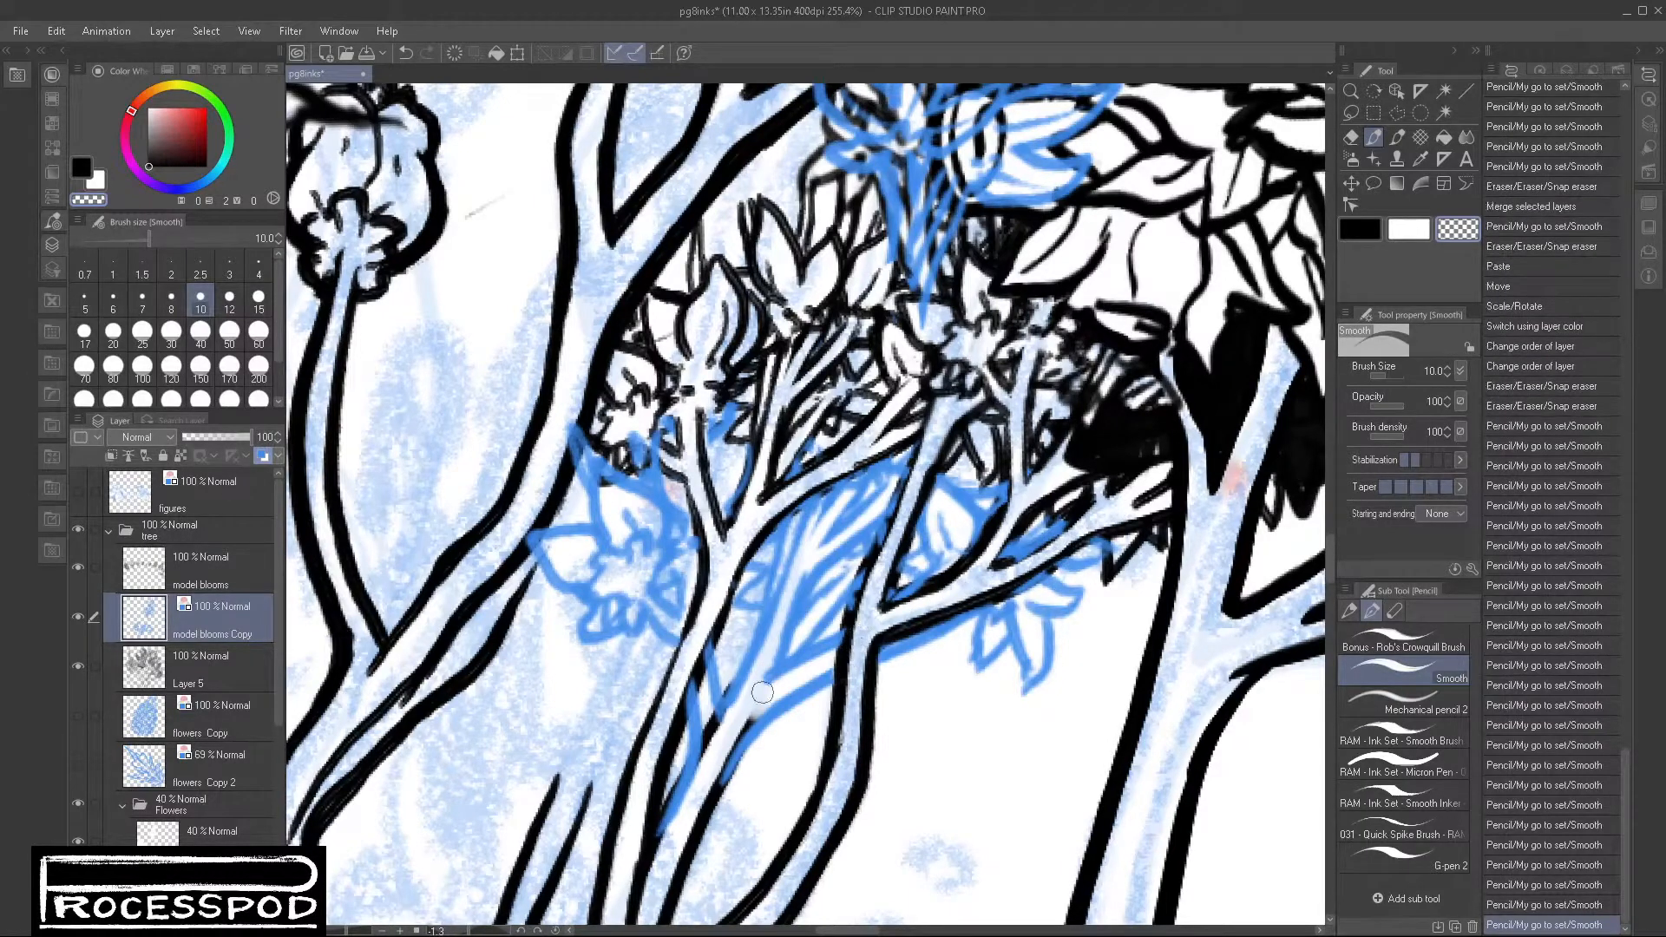
Step: Paint out in white the overlapping branch lines inside the base of the blue blossom stem
{"action": "left_click", "coordinate": [1408, 232]}
{"action": "mouse_move", "coordinate": [740, 710]}
{"action": "left_mouse_down"}
{"action": "mouse_move", "coordinate": [704, 794]}
{"action": "mouse_move", "coordinate": [707, 751]}
{"action": "left_mouse_up"}
{"action": "left_click_drag", "start_coordinate": [714, 684], "coordinate": [691, 774]}
{"action": "left_click_drag", "start_coordinate": [721, 713], "coordinate": [700, 771]}
Step: Redraw the blue stem's outlines in black with the Smooth pencil so its base joins the branch below
{"action": "left_click", "coordinate": [1360, 236]}
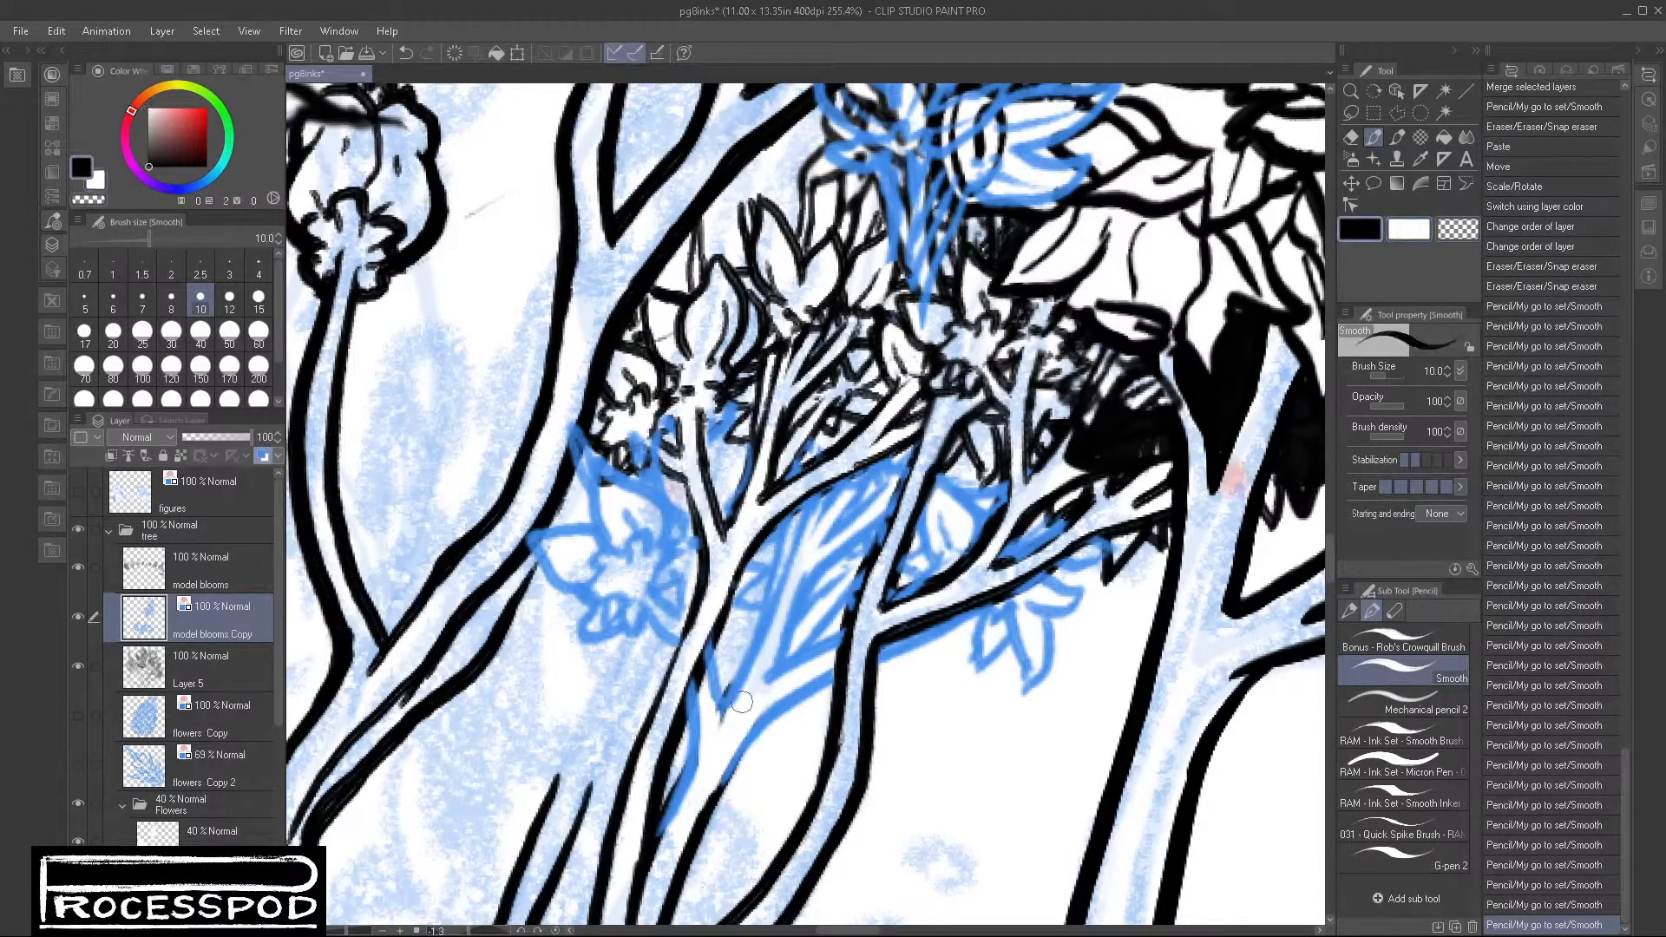
{"action": "left_click_drag", "start_coordinate": [717, 695], "coordinate": [708, 733]}
{"action": "left_click_drag", "start_coordinate": [762, 633], "coordinate": [752, 664]}
{"action": "mouse_move", "coordinate": [696, 732]}
{"action": "left_mouse_down"}
{"action": "mouse_move", "coordinate": [664, 829]}
{"action": "mouse_move", "coordinate": [710, 794]}
{"action": "left_mouse_up"}
{"action": "mouse_move", "coordinate": [702, 832]}
{"action": "left_mouse_down"}
{"action": "mouse_move", "coordinate": [787, 700]}
{"action": "mouse_move", "coordinate": [721, 782]}
{"action": "mouse_move", "coordinate": [813, 683]}
{"action": "left_mouse_up"}
{"action": "left_click_drag", "start_coordinate": [742, 751], "coordinate": [824, 680]}
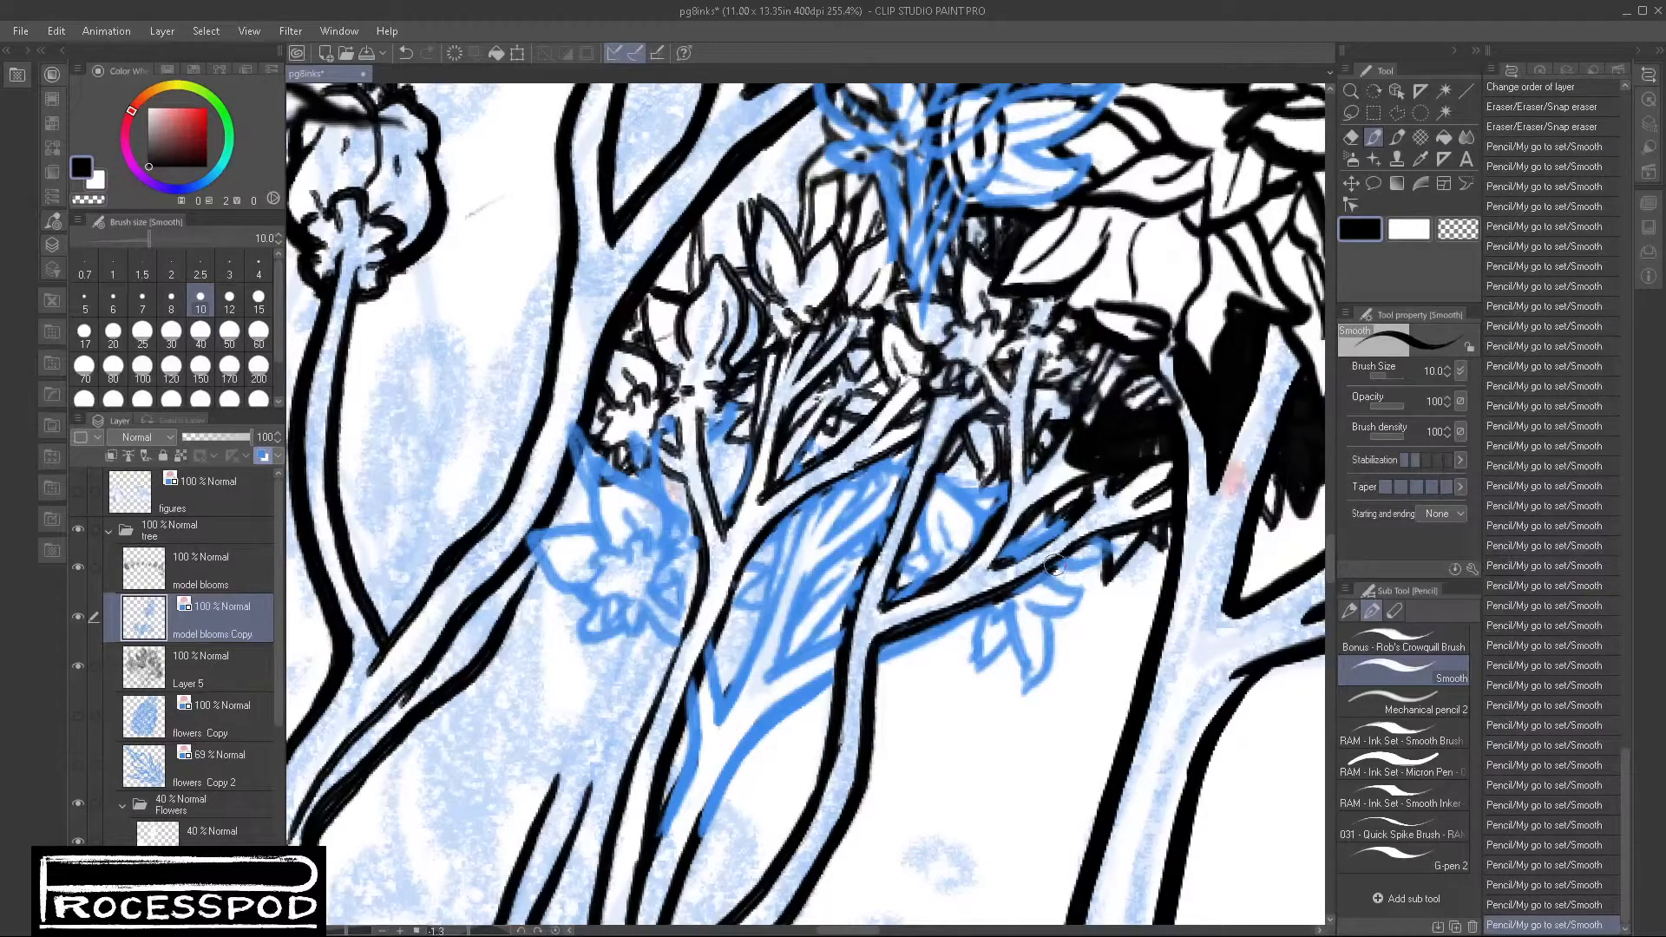
Step: Turn off the layer color of model blooms Copy and delete a lassoed portion of its blossoms beside the rose tree
{"action": "left_click", "coordinate": [263, 456]}
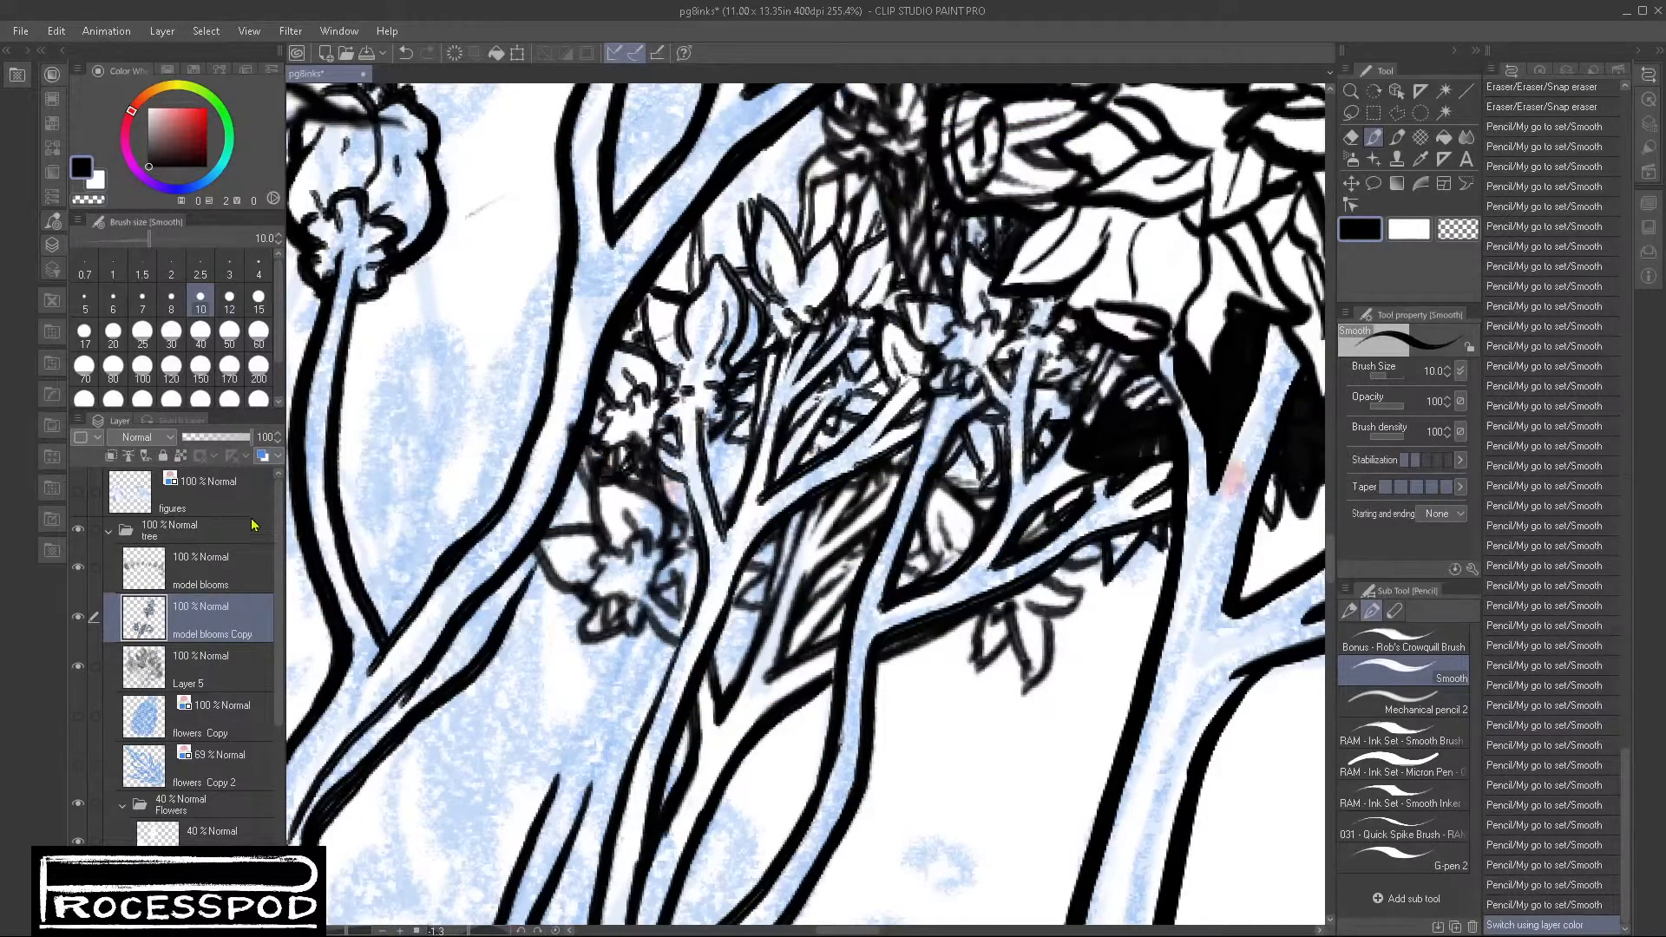
{"action": "mouse_move", "coordinate": [973, 641]}
{"action": "left_mouse_down"}
{"action": "mouse_move", "coordinate": [859, 649]}
{"action": "mouse_move", "coordinate": [886, 646]}
{"action": "left_mouse_up"}
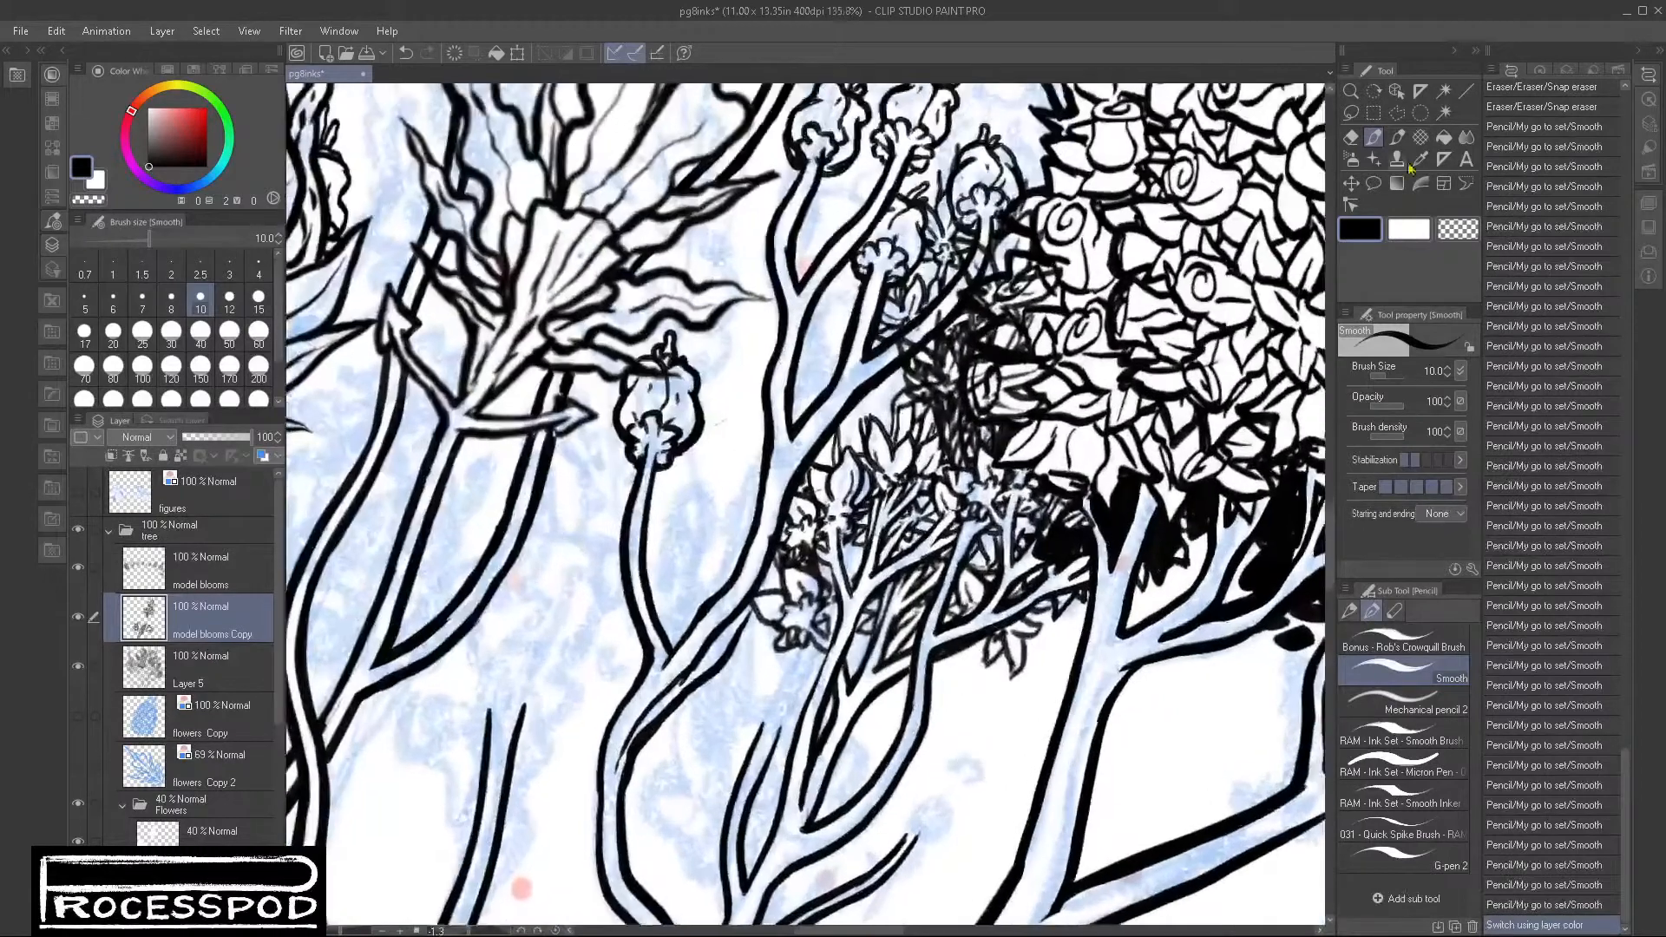
{"action": "left_click", "coordinate": [1352, 113]}
{"action": "mouse_move", "coordinate": [924, 467]}
{"action": "left_mouse_down"}
{"action": "mouse_move", "coordinate": [1118, 458]}
{"action": "mouse_move", "coordinate": [876, 182]}
{"action": "mouse_move", "coordinate": [920, 464]}
{"action": "left_mouse_up"}
{"action": "key", "text": "Delete"}
{"action": "key", "text": "ctrl+d"}
Step: Paste another copy of the model blossom cluster onto a new layer
{"action": "scroll", "coordinate": [1085, 748], "scroll_direction": "down", "scroll_amount": 4}
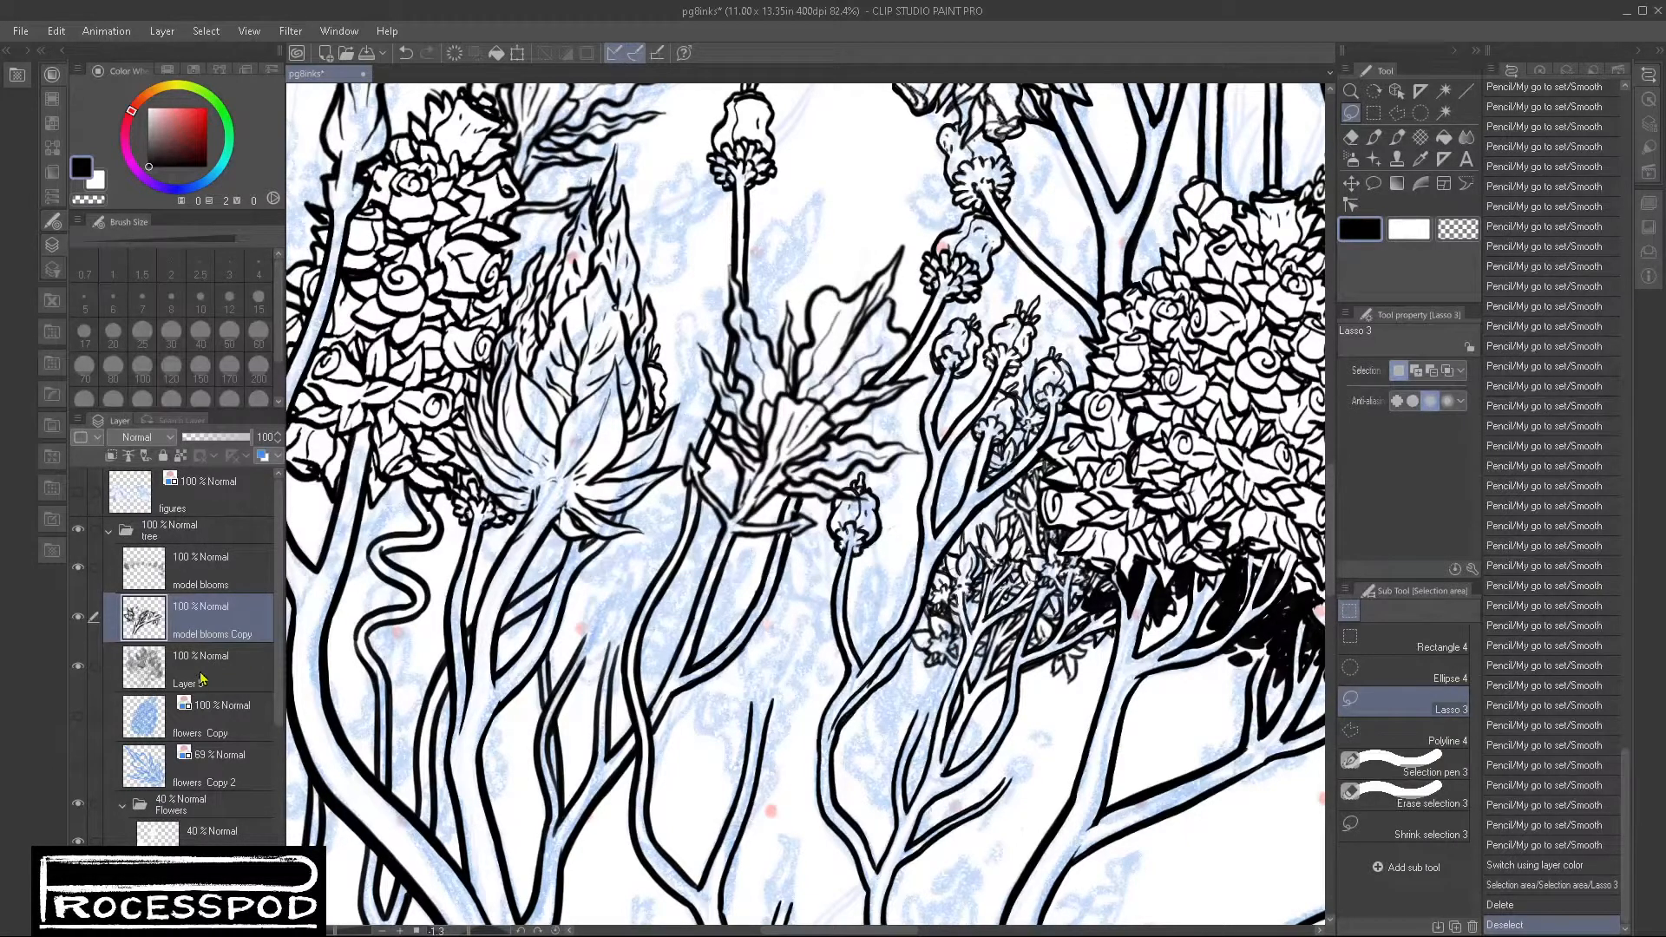
{"action": "key", "text": "ctrl+v"}
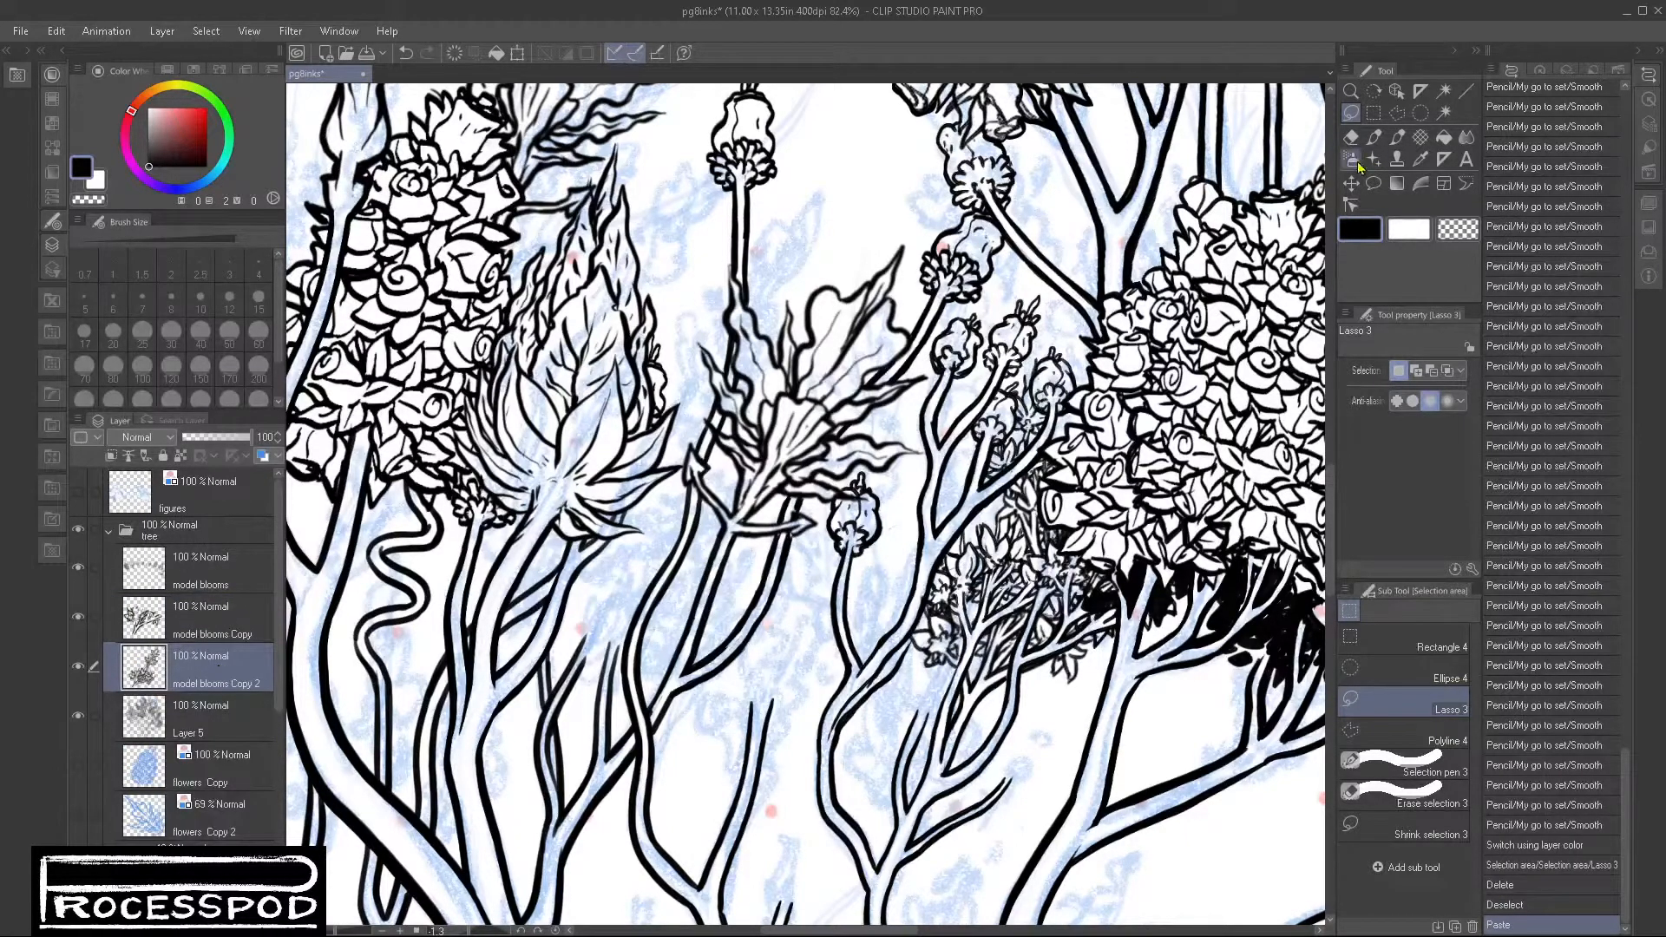
{"action": "left_click_drag", "start_coordinate": [1204, 399], "coordinate": [904, 784]}
{"action": "left_click_drag", "start_coordinate": [1178, 519], "coordinate": [840, 820]}
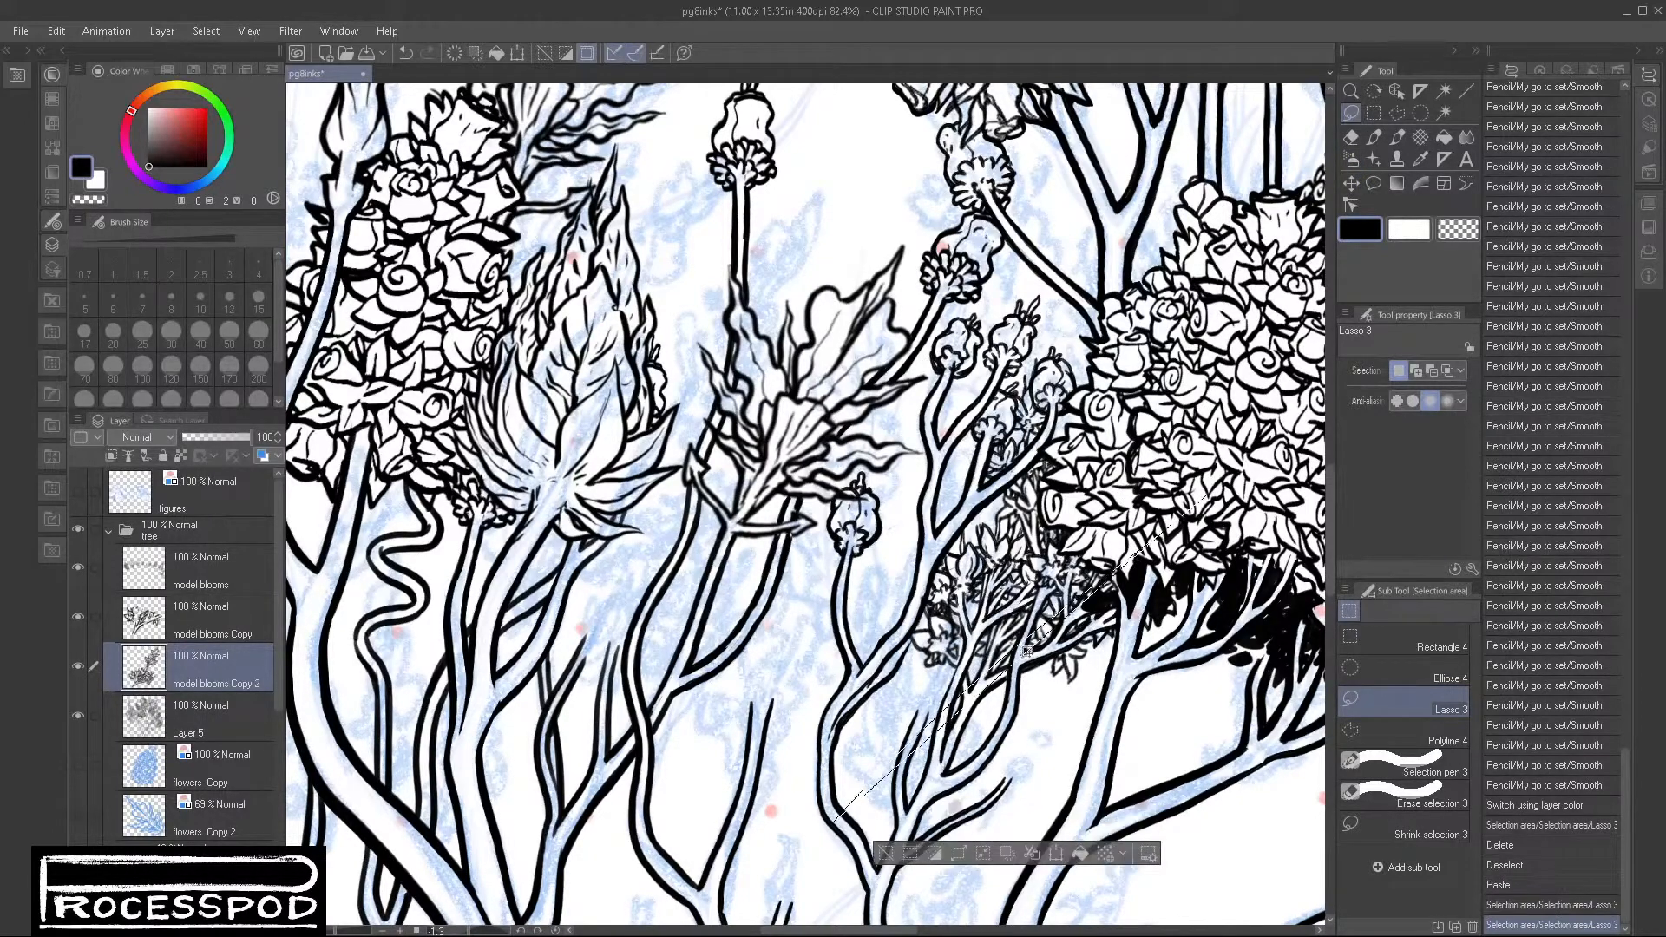
{"action": "key", "text": "ctrl+d"}
Step: Move the newly pasted blossom cluster to the thin branches beneath the rose tree's left side
{"action": "key", "text": "k"}
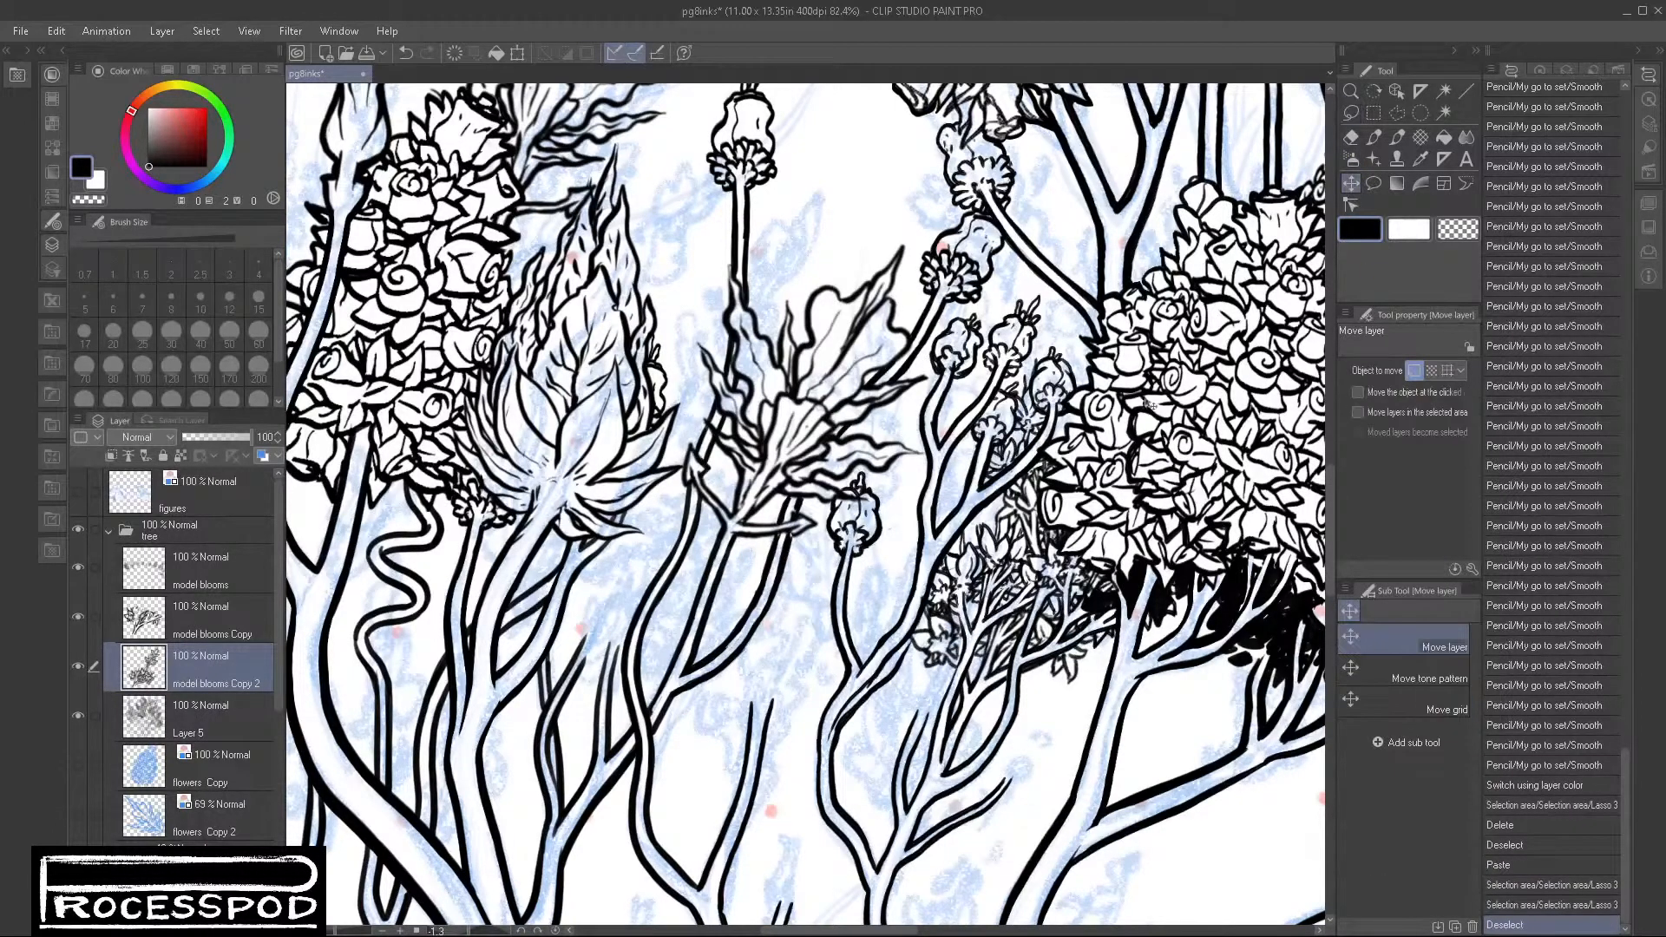
{"action": "left_click", "coordinate": [920, 695]}
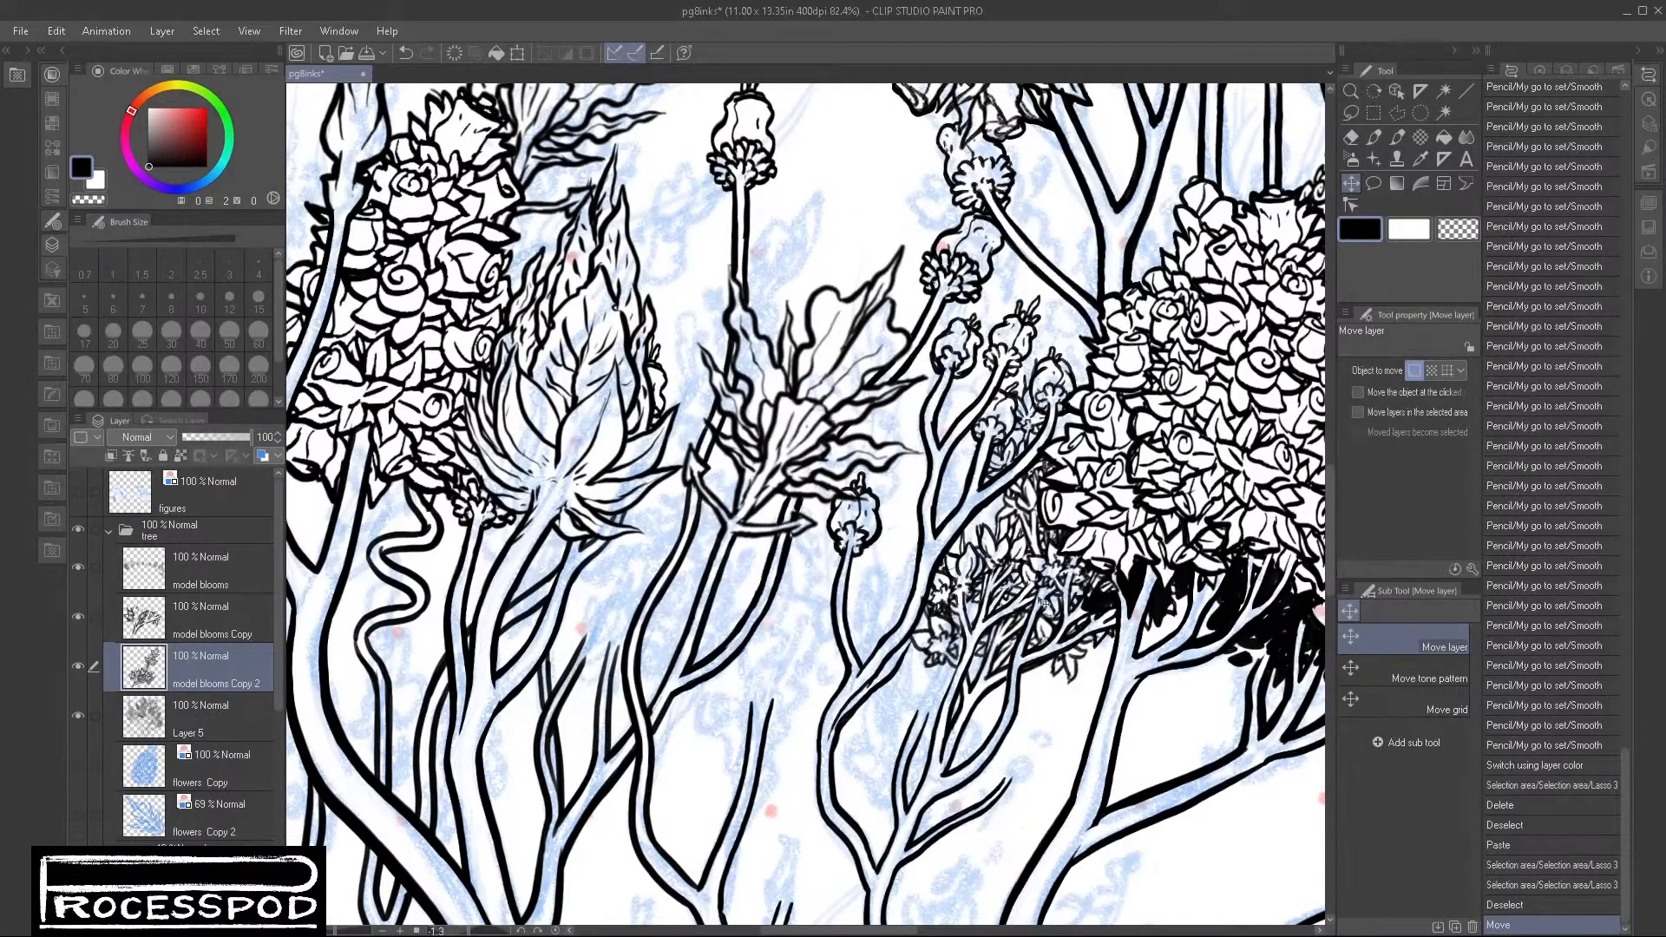
{"action": "left_click_drag", "start_coordinate": [1057, 587], "coordinate": [833, 588]}
{"action": "left_click_drag", "start_coordinate": [1302, 537], "coordinate": [1031, 560]}
{"action": "left_click_drag", "start_coordinate": [827, 605], "coordinate": [956, 576]}
{"action": "left_click_drag", "start_coordinate": [643, 670], "coordinate": [1241, 417]}
{"action": "left_click_drag", "start_coordinate": [1024, 429], "coordinate": [997, 500]}
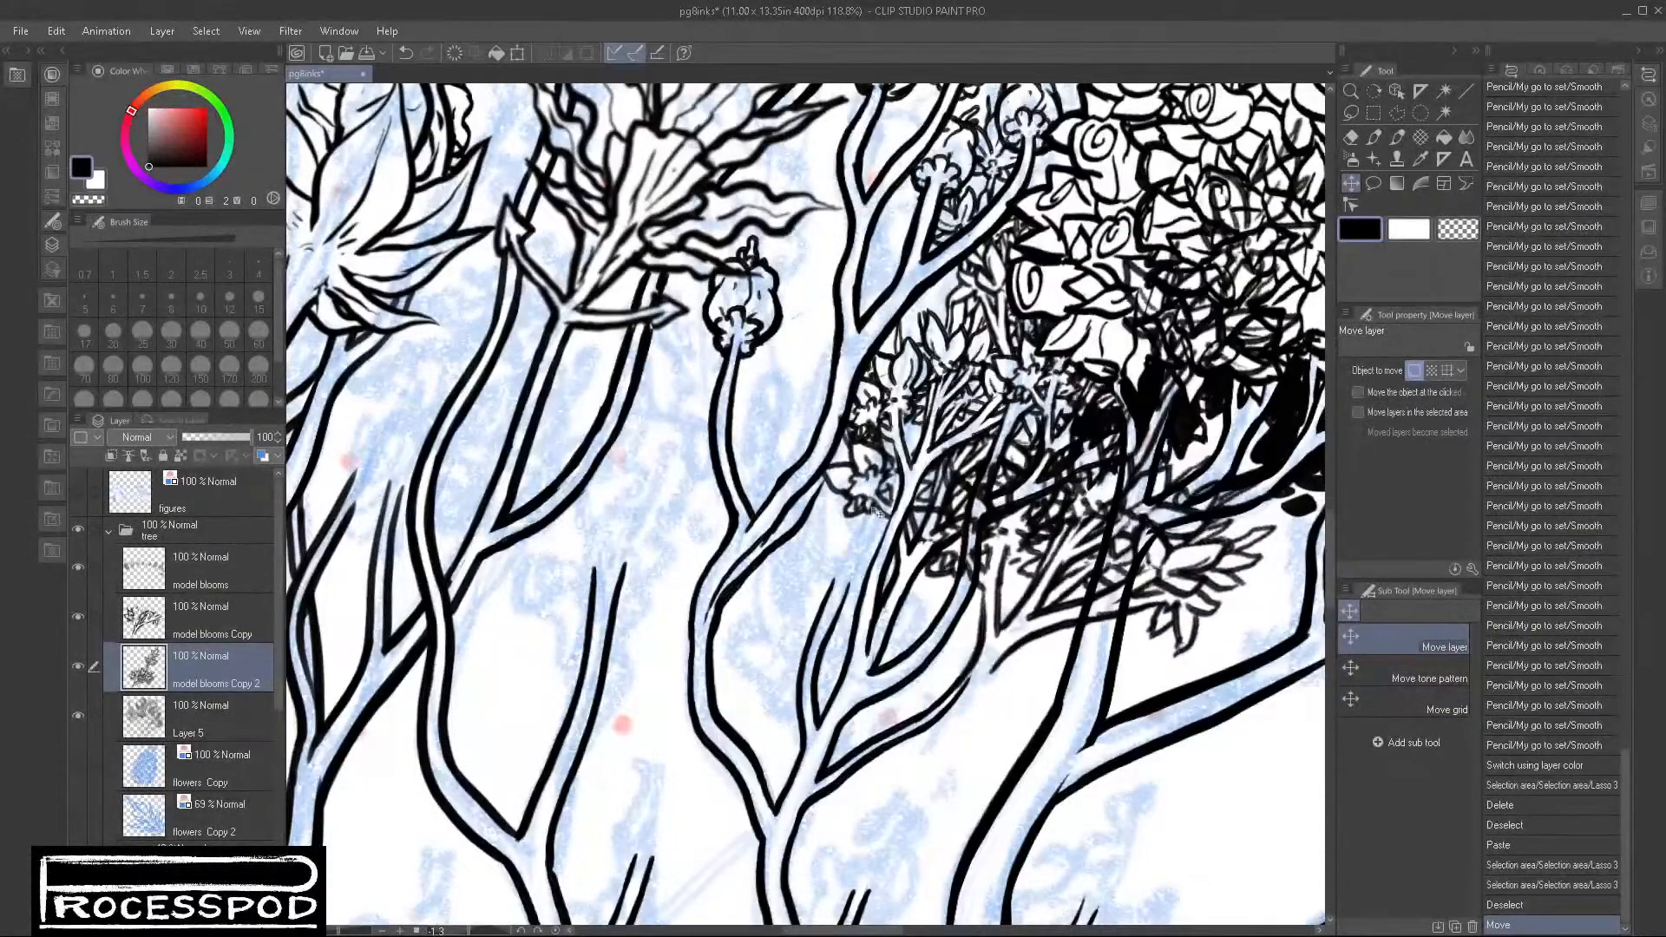
Step: Show the new blossom copy in blue, scale it to about 52%, rotate it about 1.5° and seat it on the lower branch tip
{"action": "left_click", "coordinate": [262, 455]}
{"action": "left_click_drag", "start_coordinate": [1171, 524], "coordinate": [943, 641]}
{"action": "key", "text": "ctrl+t"}
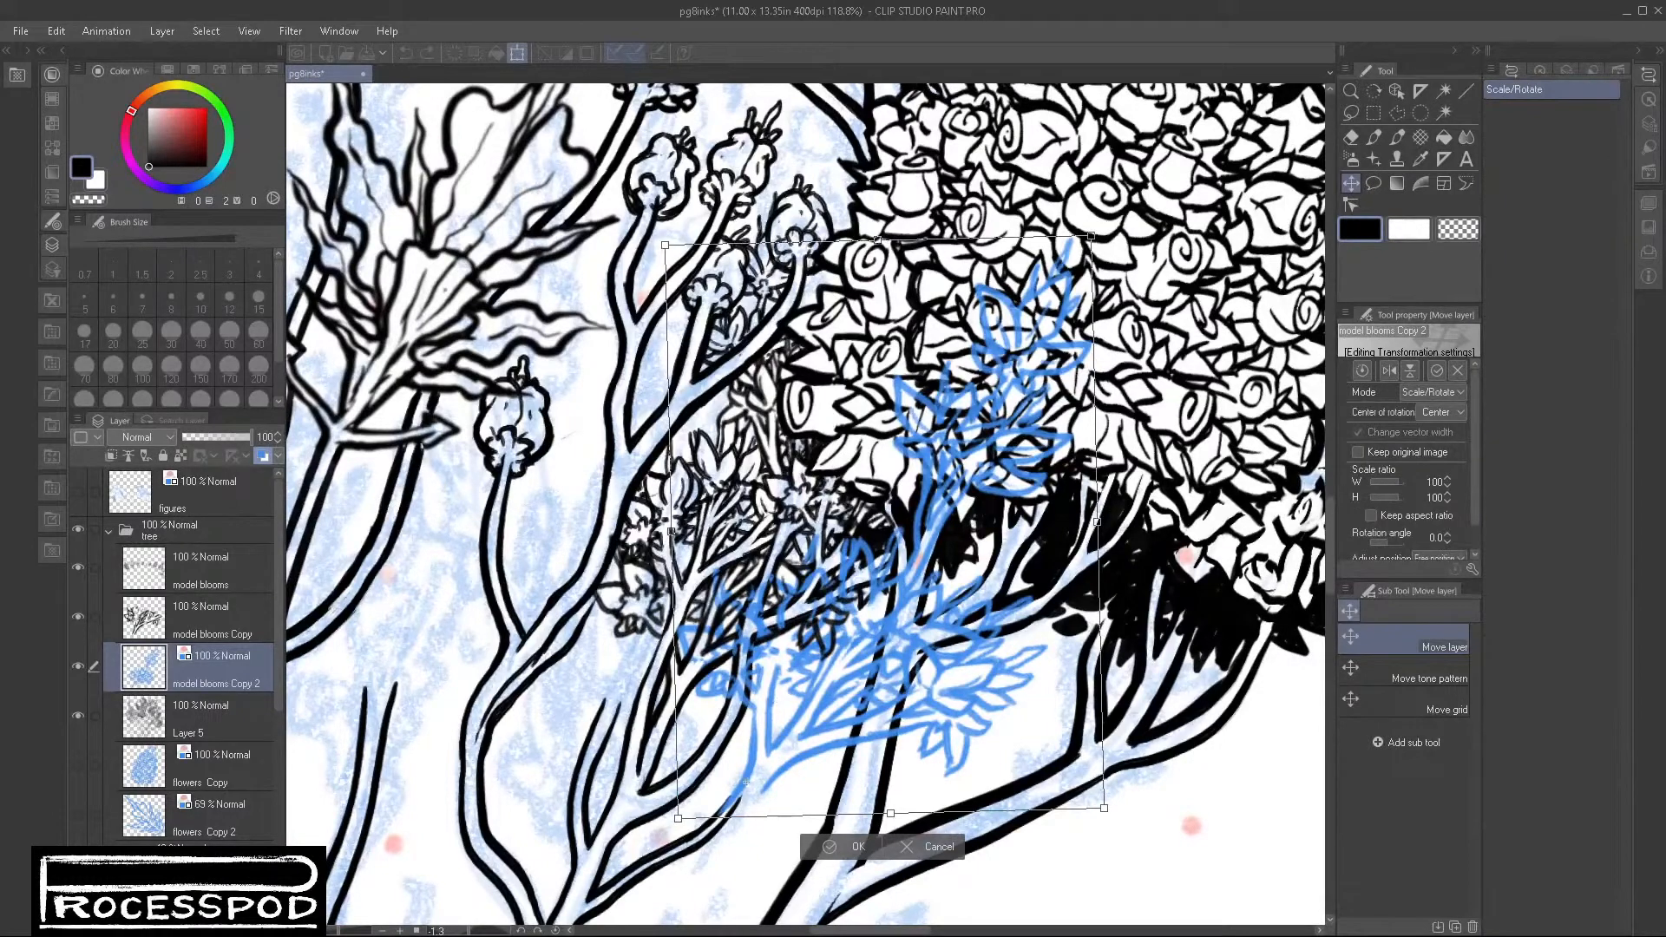
{"action": "left_click_drag", "start_coordinate": [731, 801], "coordinate": [728, 799]}
{"action": "left_click_drag", "start_coordinate": [1091, 237], "coordinate": [883, 508]}
{"action": "left_click_drag", "start_coordinate": [1017, 465], "coordinate": [1025, 472]}
{"action": "left_click_drag", "start_coordinate": [822, 676], "coordinate": [810, 694]}
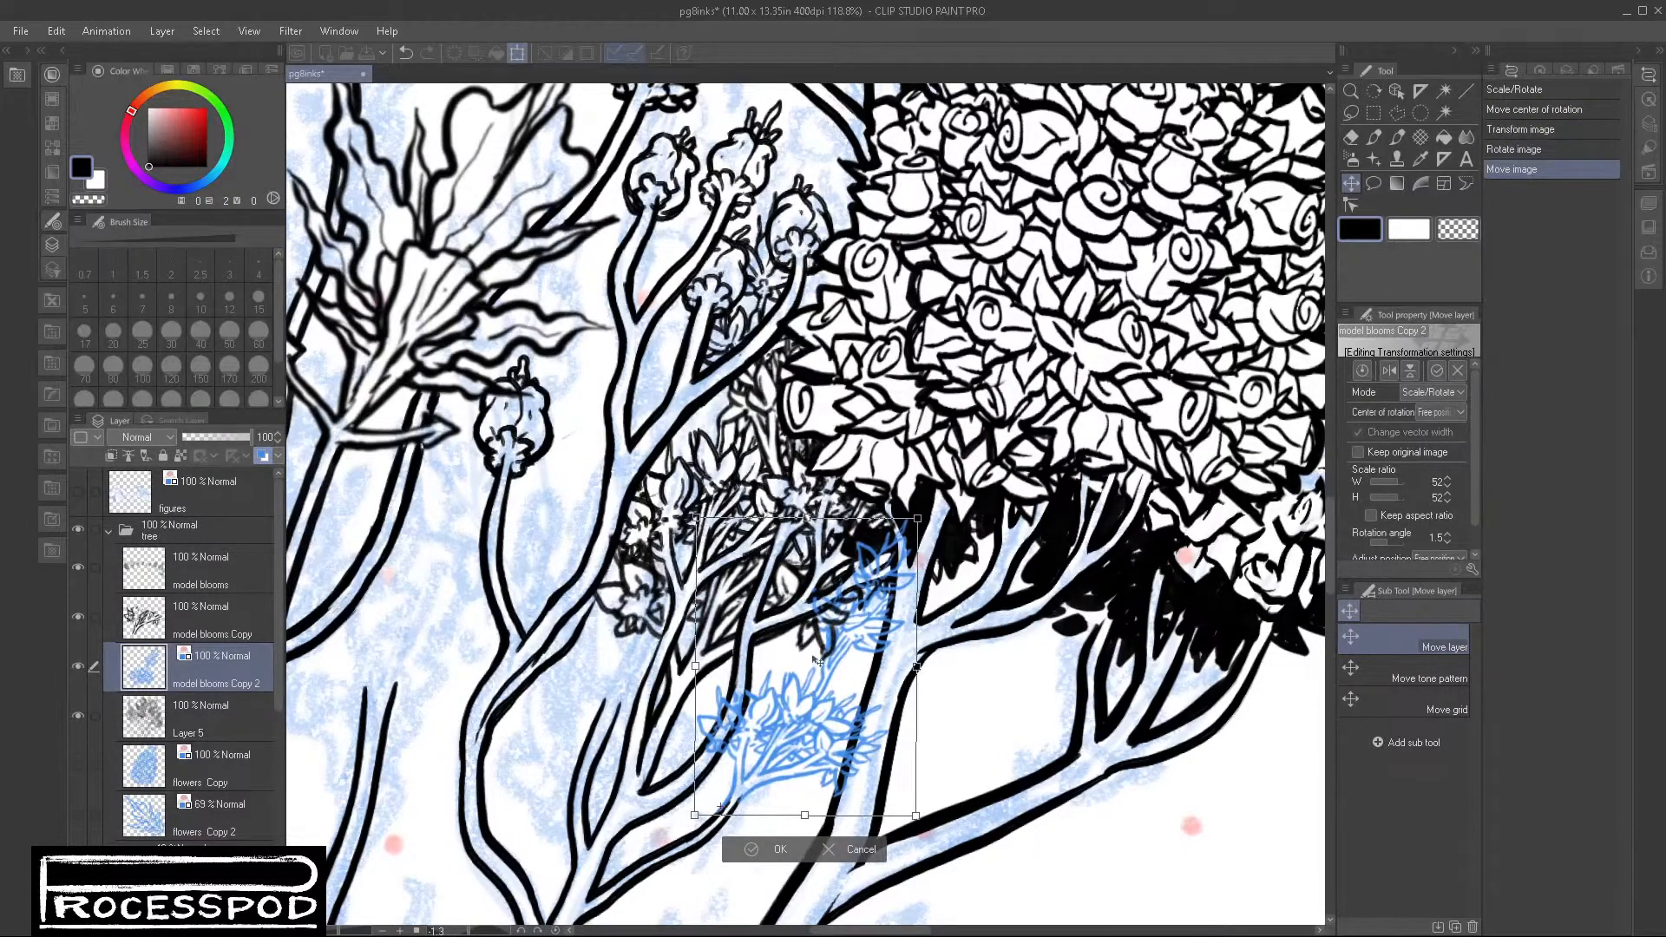
{"action": "key", "text": "Return"}
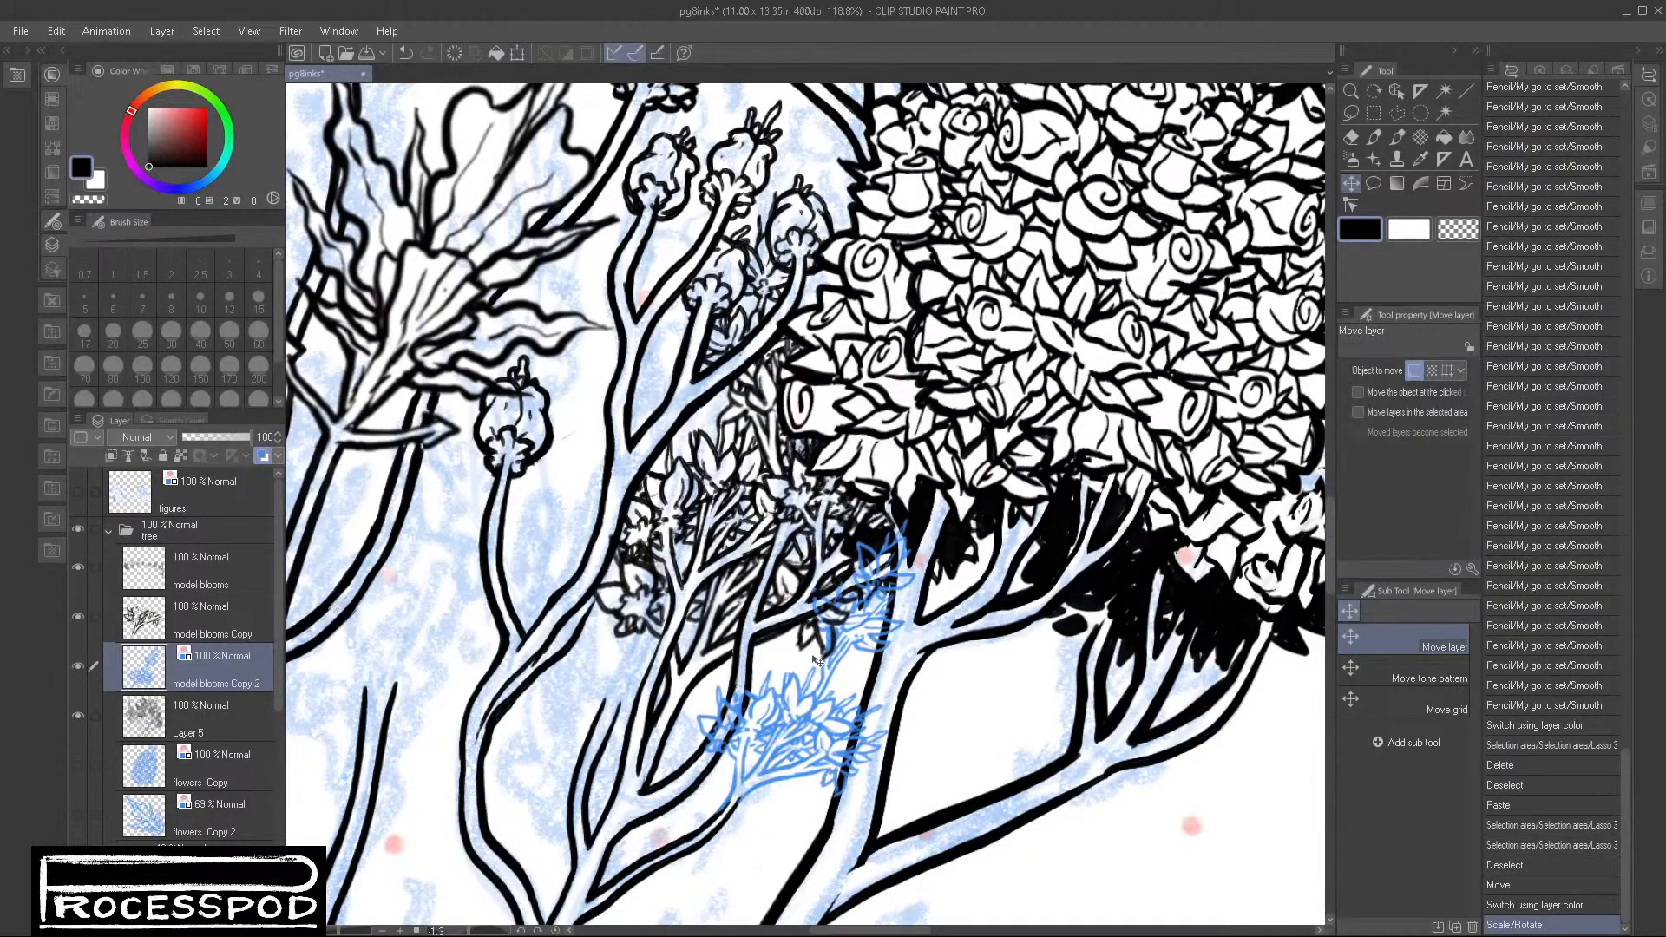
Step: Strengthen the small cluster's stem outlines with the Smooth pencil and extend them into the branch below
{"action": "scroll", "coordinate": [815, 661], "scroll_direction": "up", "scroll_amount": 5}
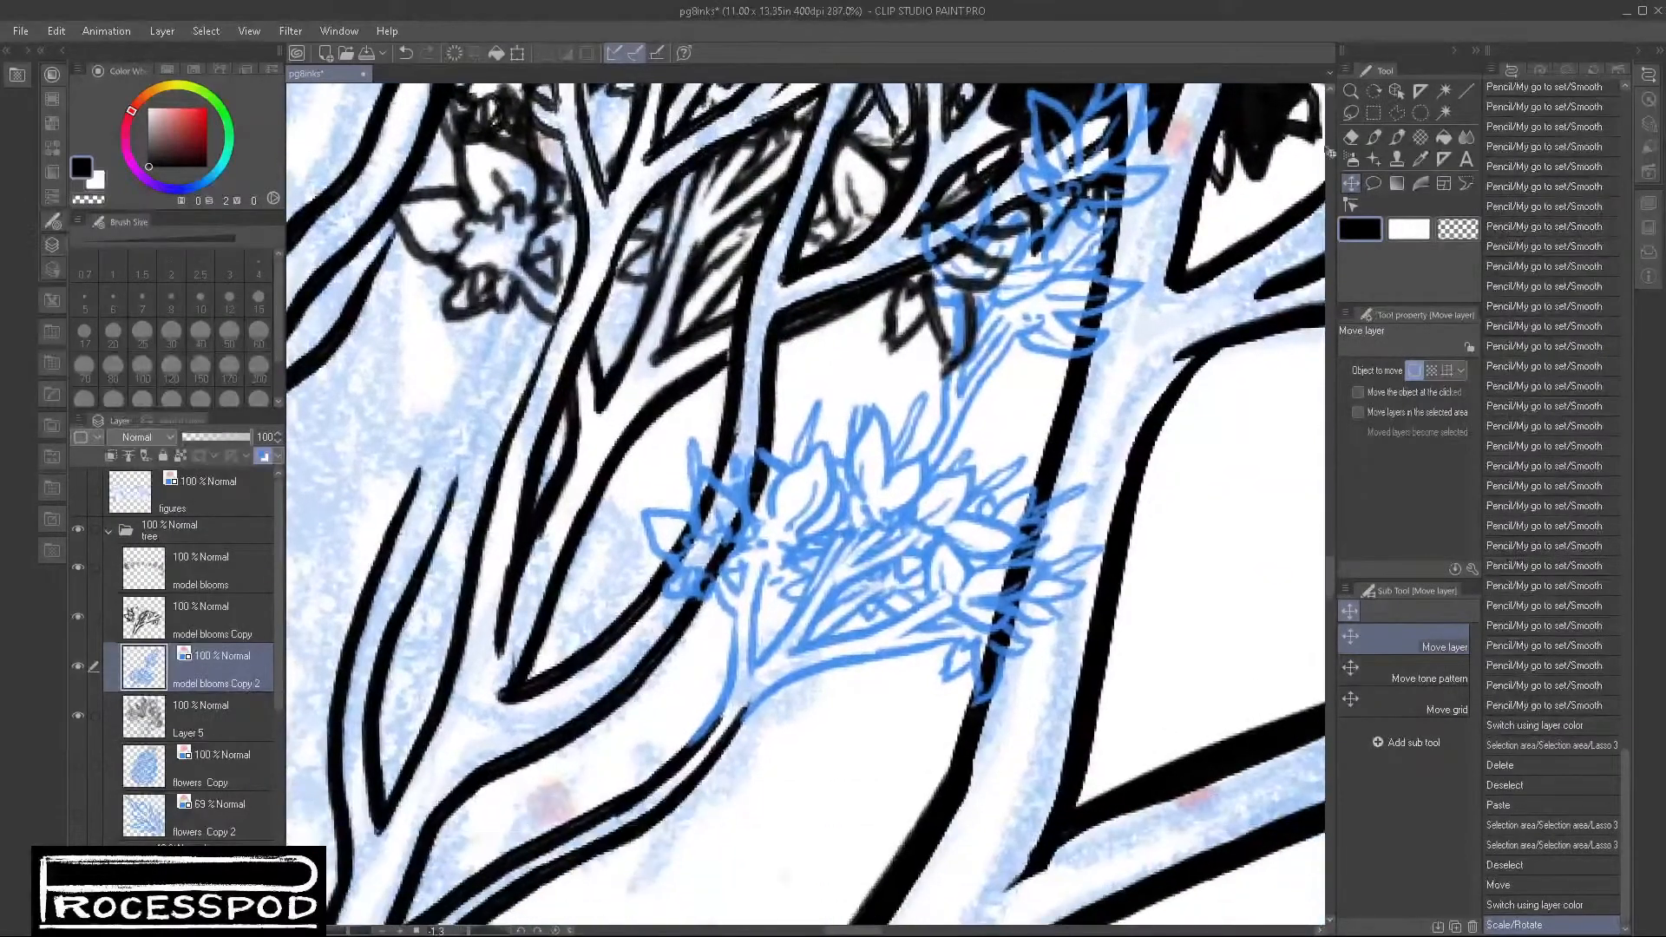
{"action": "left_click", "coordinate": [1374, 136]}
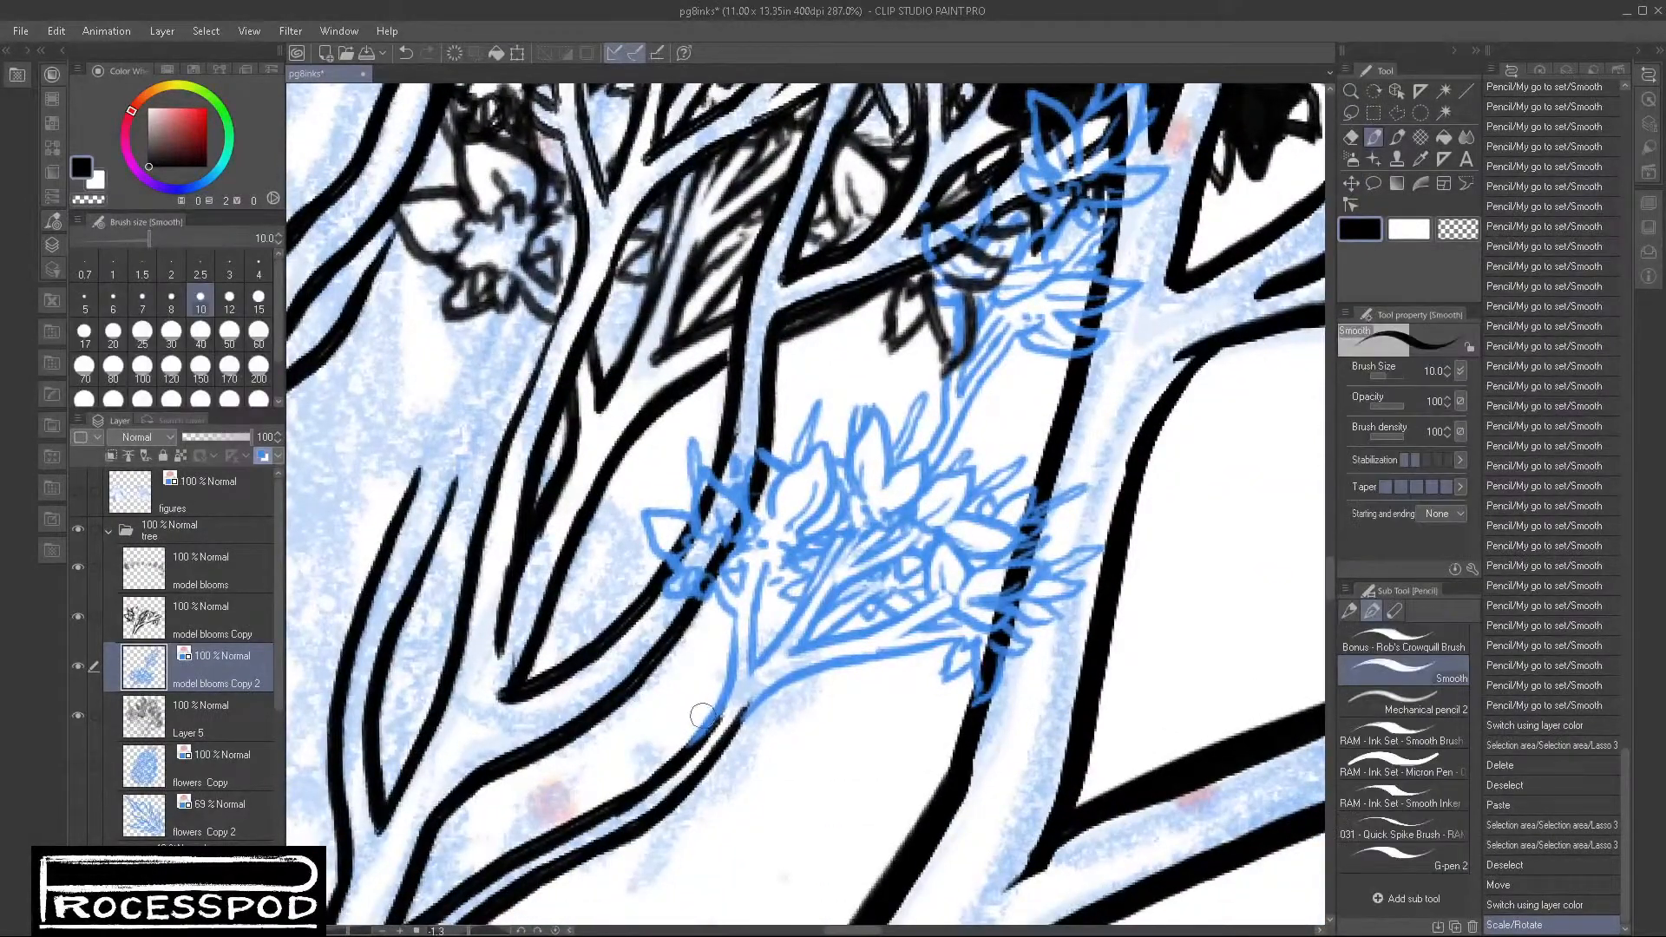
{"action": "mouse_move", "coordinate": [714, 719]}
{"action": "left_mouse_down"}
{"action": "mouse_move", "coordinate": [727, 662]}
{"action": "mouse_move", "coordinate": [702, 743]}
{"action": "mouse_move", "coordinate": [743, 709]}
{"action": "mouse_move", "coordinate": [726, 744]}
{"action": "mouse_move", "coordinate": [777, 687]}
{"action": "mouse_move", "coordinate": [878, 653]}
{"action": "left_mouse_up"}
{"action": "left_click_drag", "start_coordinate": [800, 596], "coordinate": [755, 661]}
{"action": "mouse_move", "coordinate": [757, 602]}
{"action": "left_mouse_down"}
{"action": "mouse_move", "coordinate": [790, 591]}
{"action": "mouse_move", "coordinate": [782, 606]}
{"action": "left_mouse_up"}
{"action": "mouse_move", "coordinate": [955, 661]}
{"action": "left_mouse_down"}
{"action": "mouse_move", "coordinate": [945, 679]}
{"action": "mouse_move", "coordinate": [970, 661]}
{"action": "left_mouse_up"}
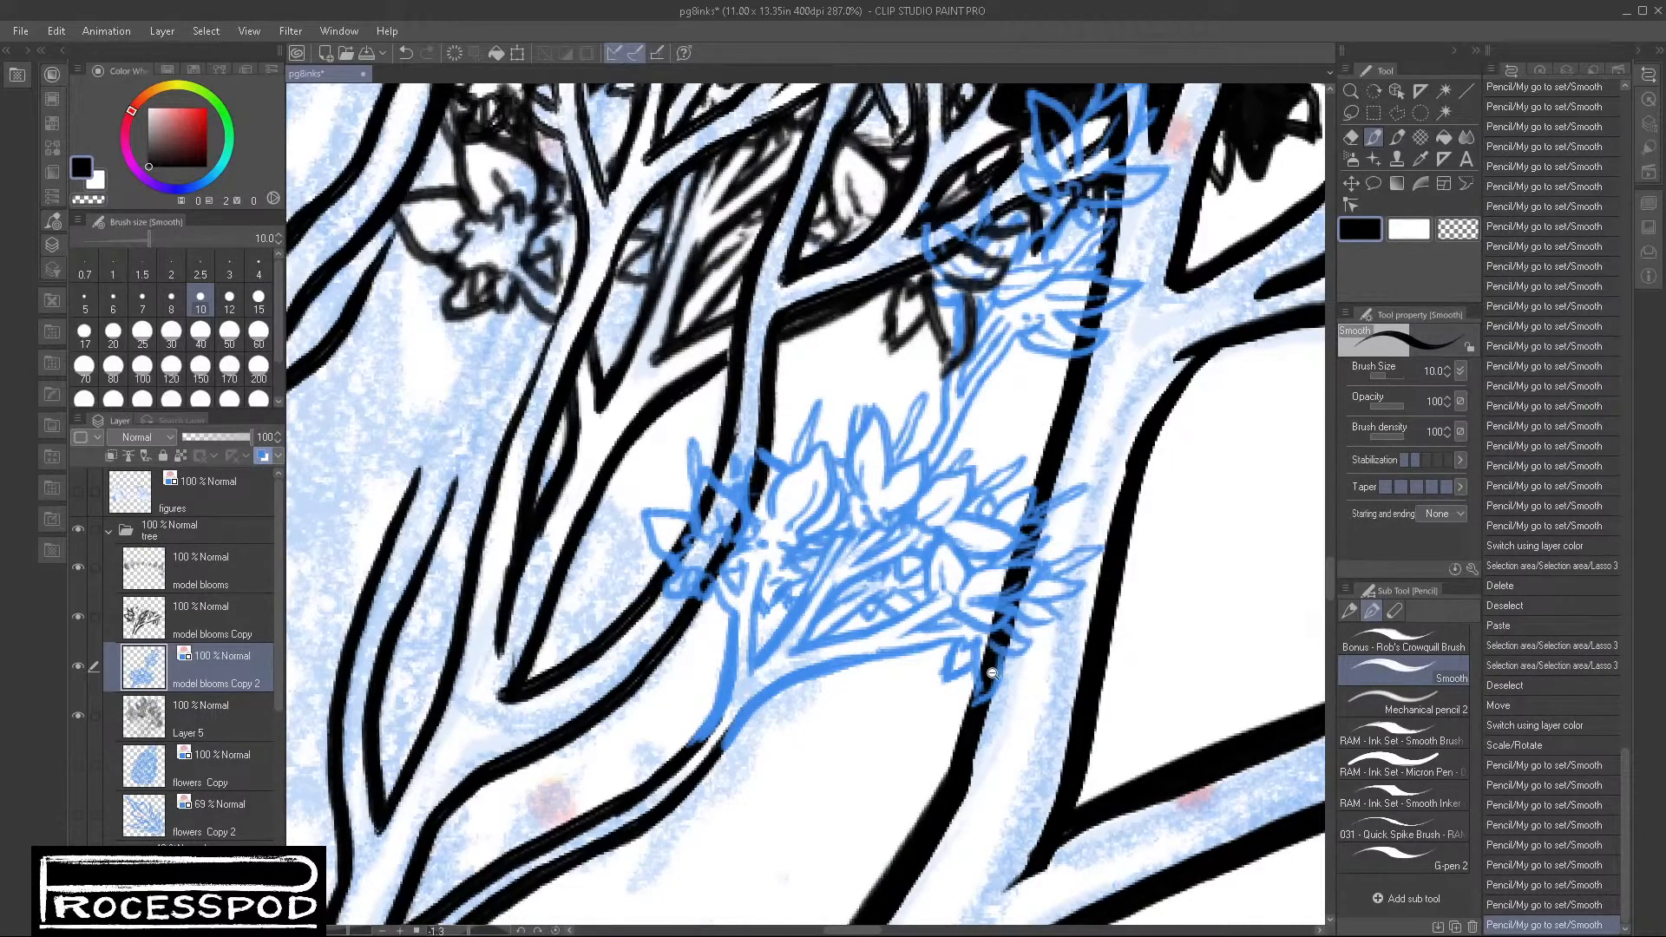
{"action": "scroll", "coordinate": [992, 670], "scroll_direction": "down", "scroll_amount": 5}
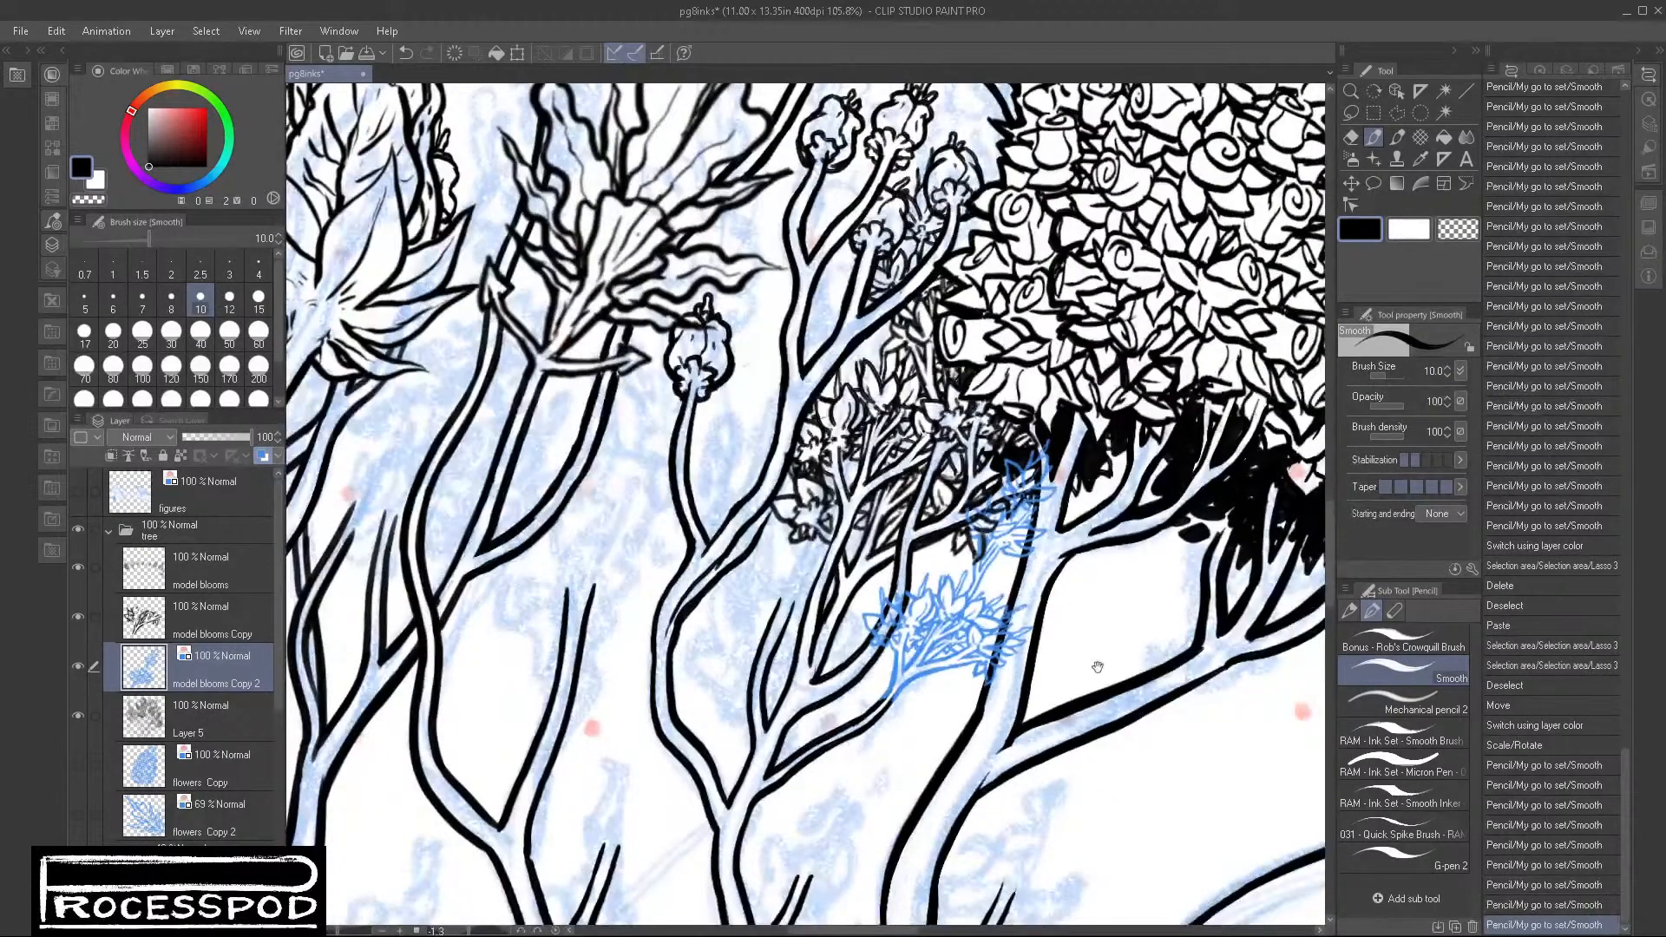
Step: Erase the small cluster's lines overlapping the trunk and neighboring branches with the Snap eraser at size 40, and turn off its layer color
{"action": "left_click", "coordinate": [1352, 137]}
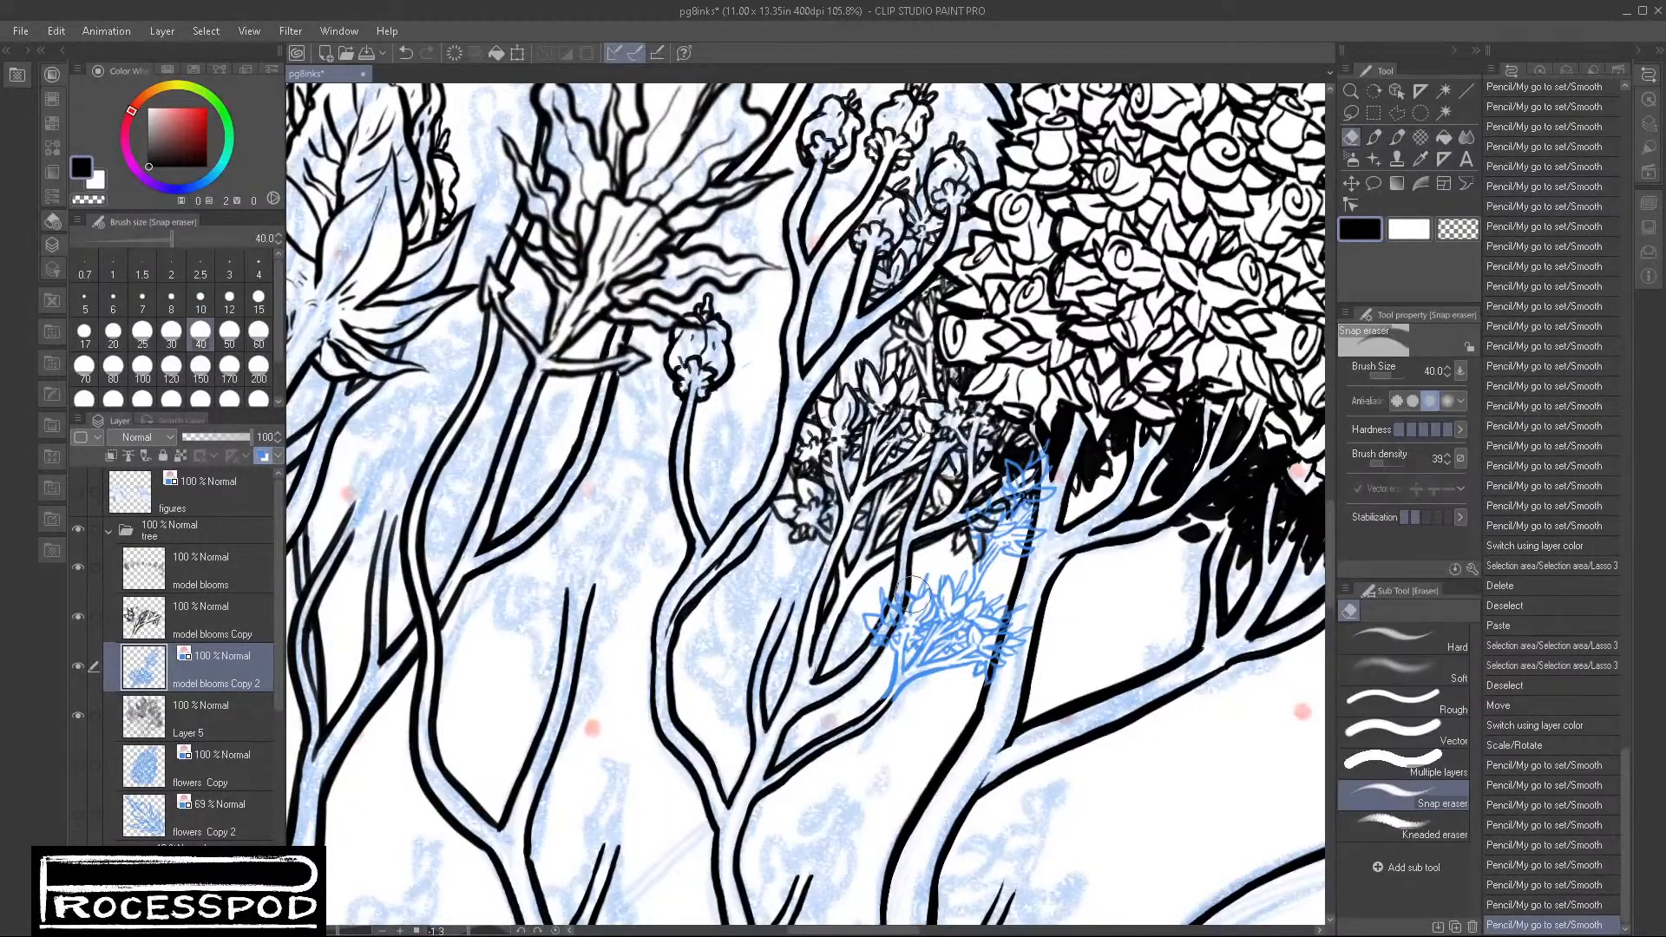
{"action": "left_click_drag", "start_coordinate": [883, 623], "coordinate": [898, 590]}
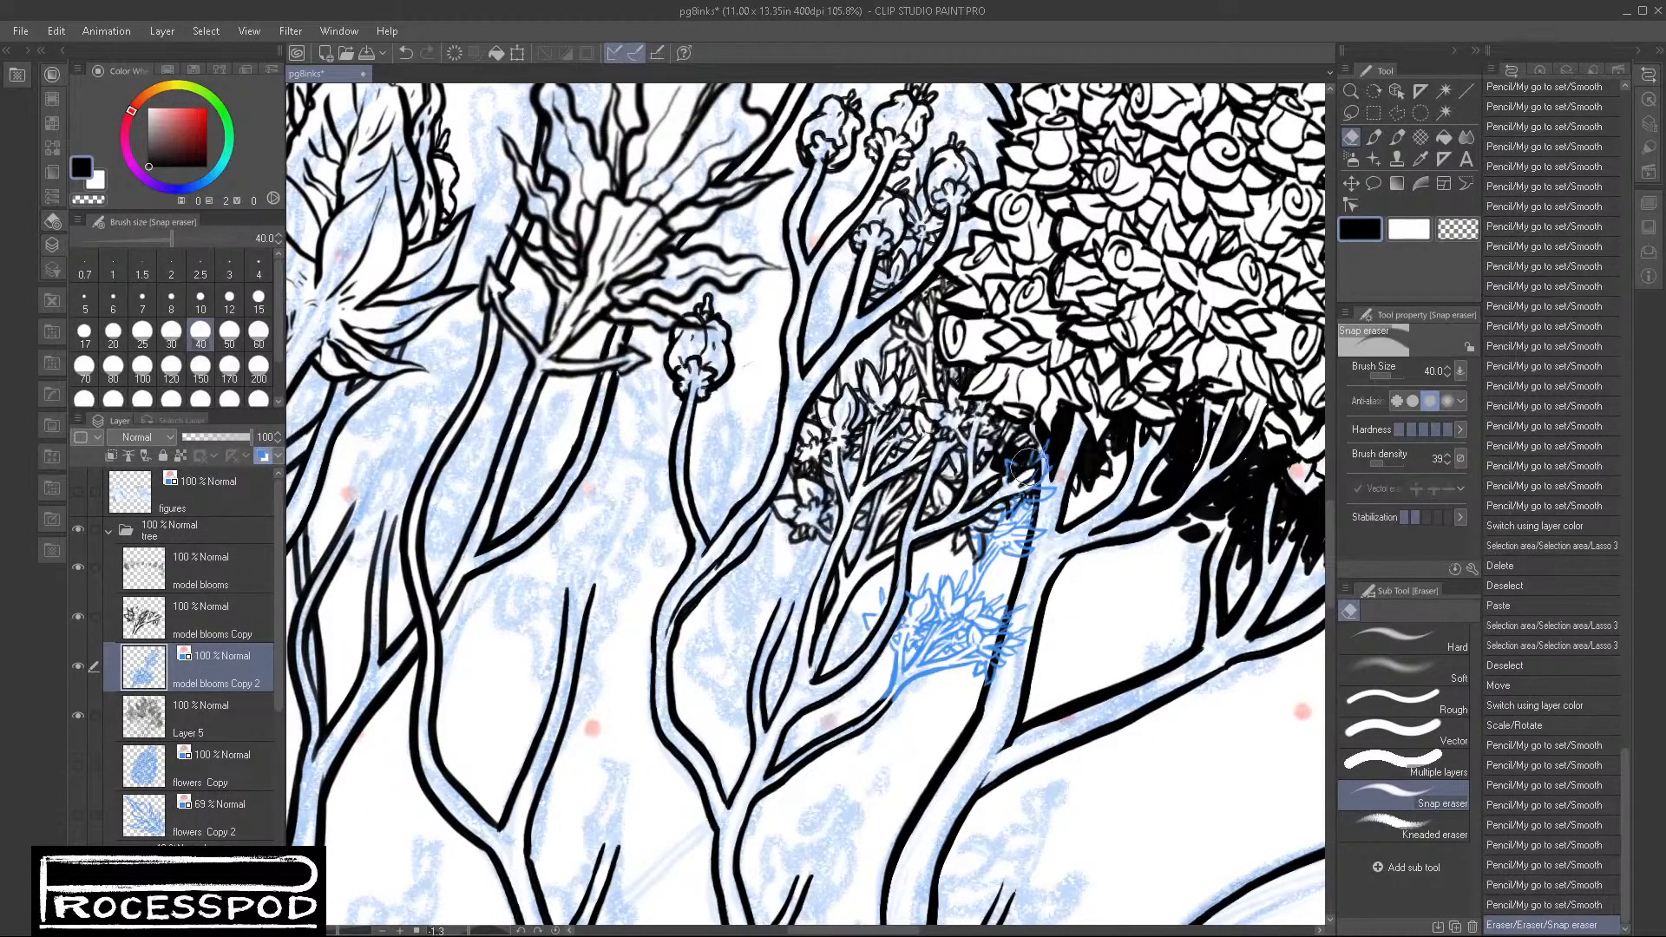
{"action": "left_click_drag", "start_coordinate": [1039, 440], "coordinate": [1048, 467]}
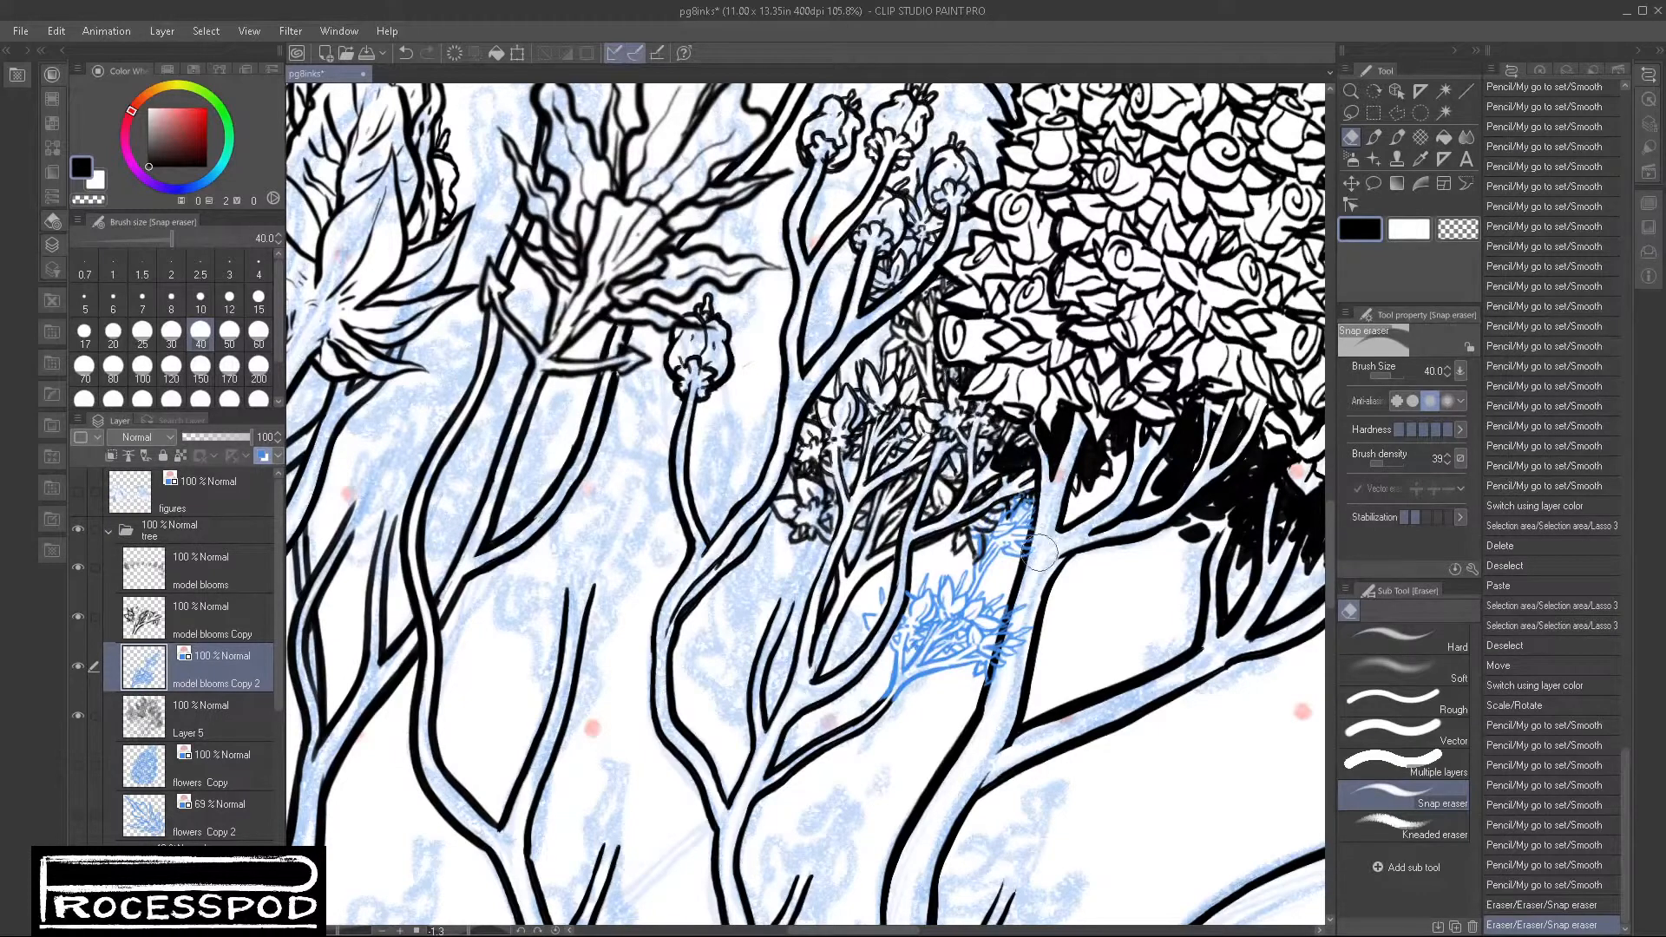
{"action": "mouse_move", "coordinate": [1006, 656]}
{"action": "left_mouse_down"}
{"action": "mouse_move", "coordinate": [993, 700]}
{"action": "mouse_move", "coordinate": [1027, 609]}
{"action": "mouse_move", "coordinate": [987, 730]}
{"action": "left_mouse_up"}
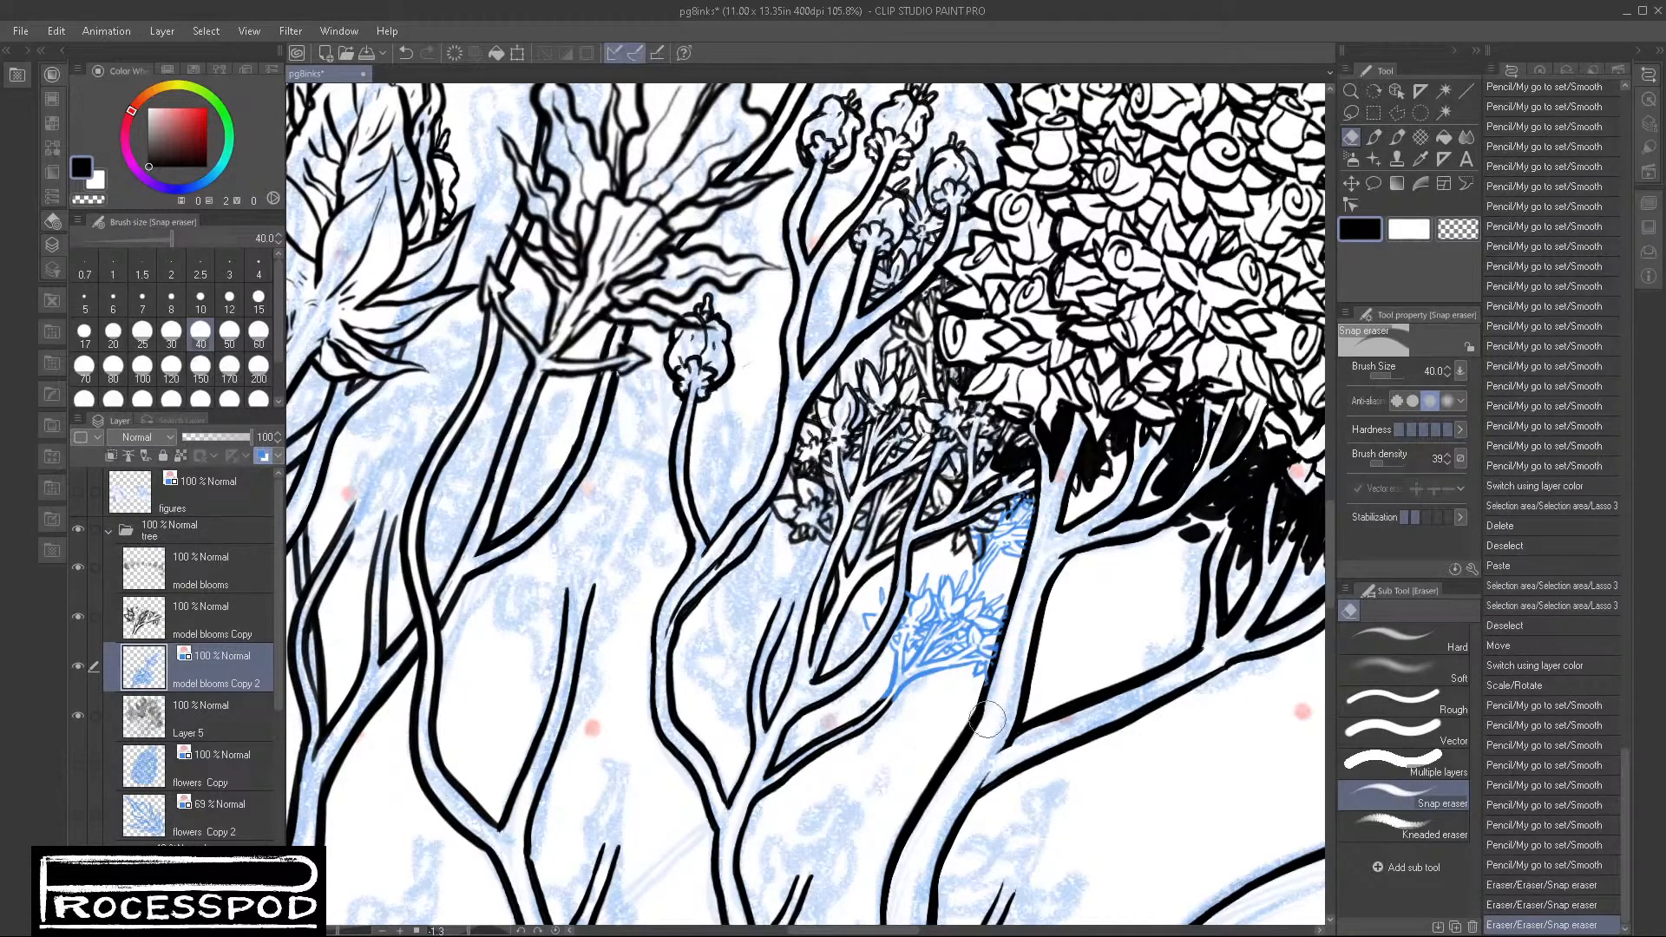
{"action": "mouse_move", "coordinate": [983, 518]}
{"action": "left_mouse_down"}
{"action": "mouse_move", "coordinate": [972, 551]}
{"action": "mouse_move", "coordinate": [989, 512]}
{"action": "mouse_move", "coordinate": [962, 541]}
{"action": "left_mouse_up"}
{"action": "mouse_move", "coordinate": [1021, 492]}
{"action": "left_mouse_down"}
{"action": "mouse_move", "coordinate": [1077, 464]}
{"action": "mouse_move", "coordinate": [1042, 482]}
{"action": "left_mouse_up"}
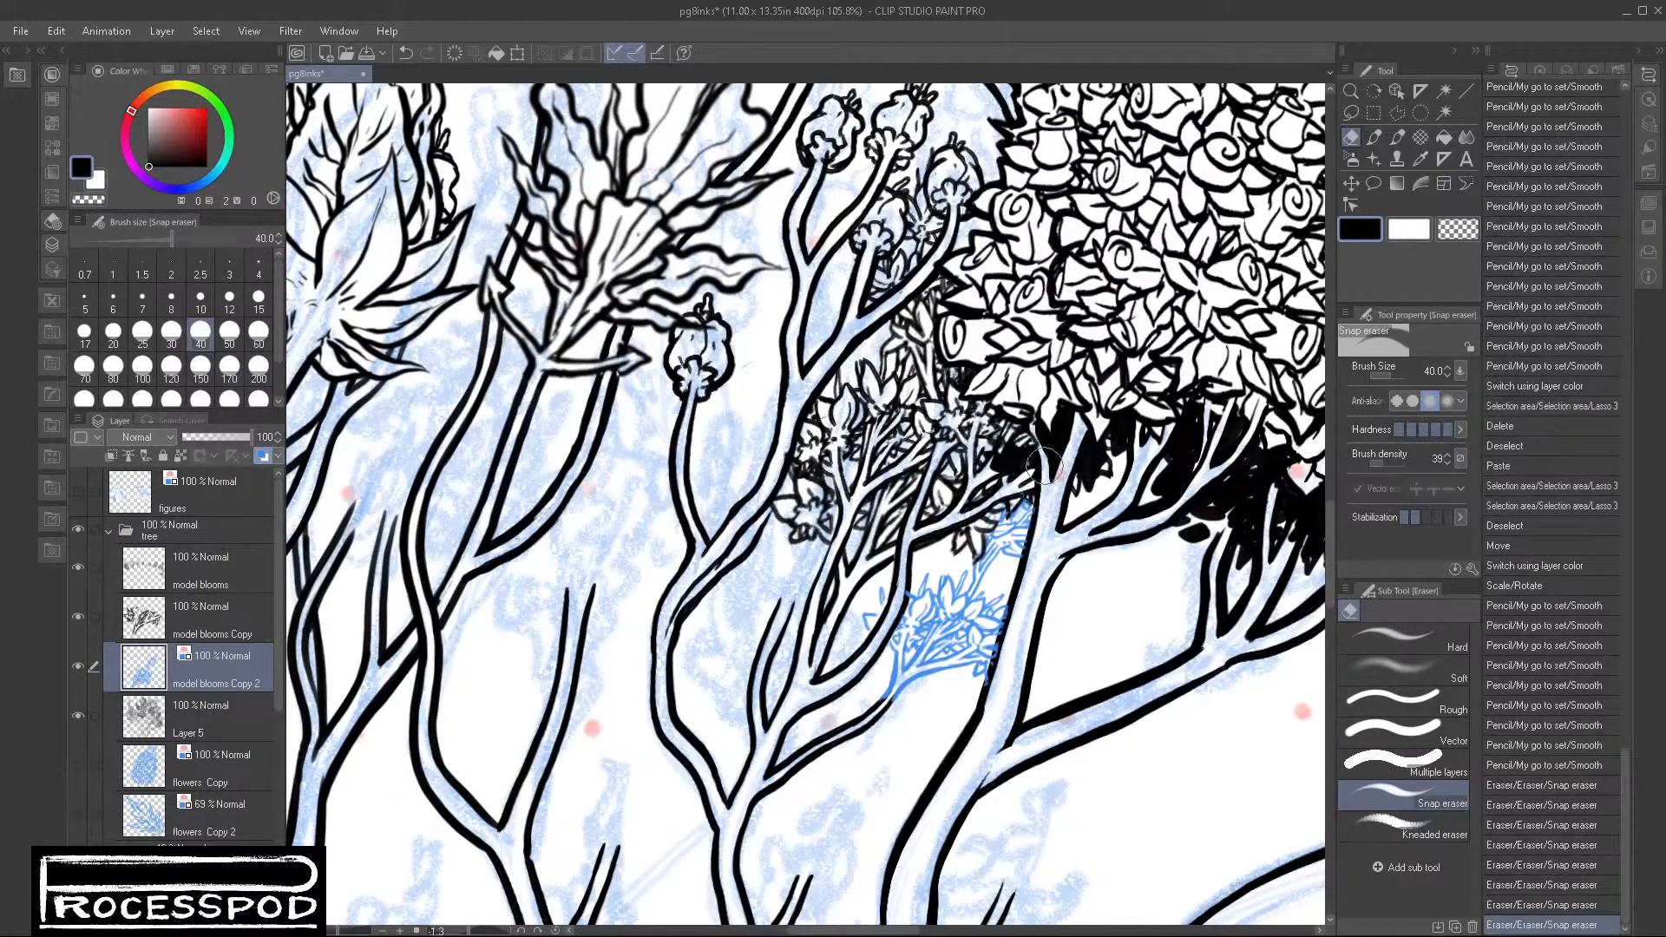
{"action": "left_click_drag", "start_coordinate": [985, 545], "coordinate": [1011, 529]}
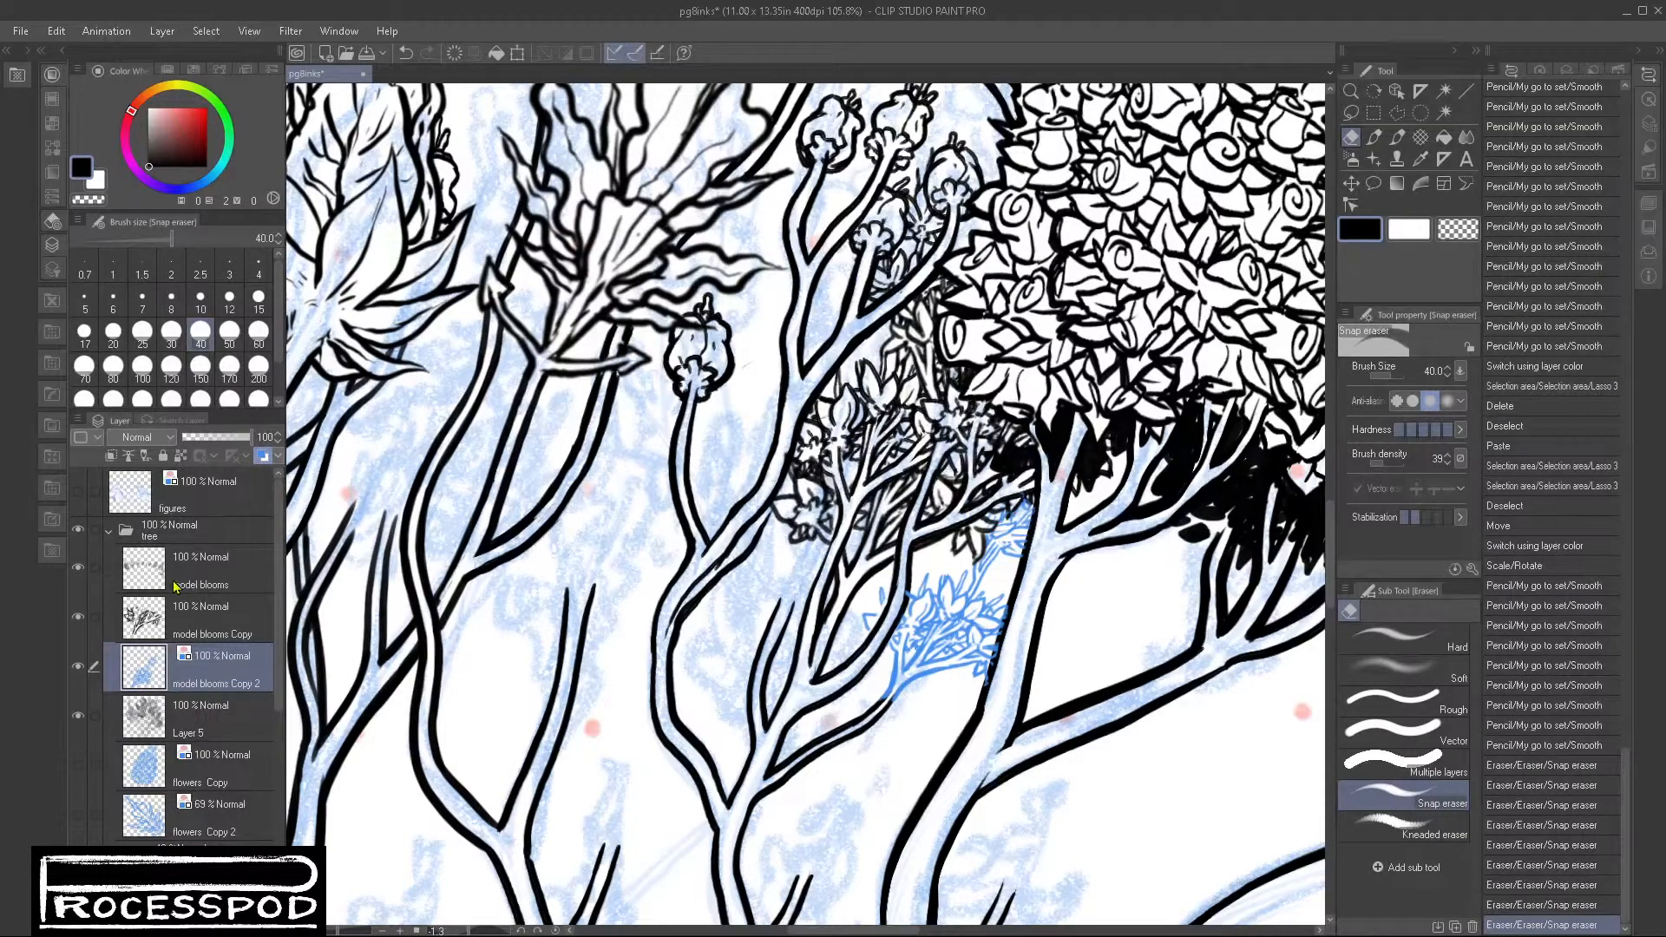
{"action": "left_click", "coordinate": [263, 456]}
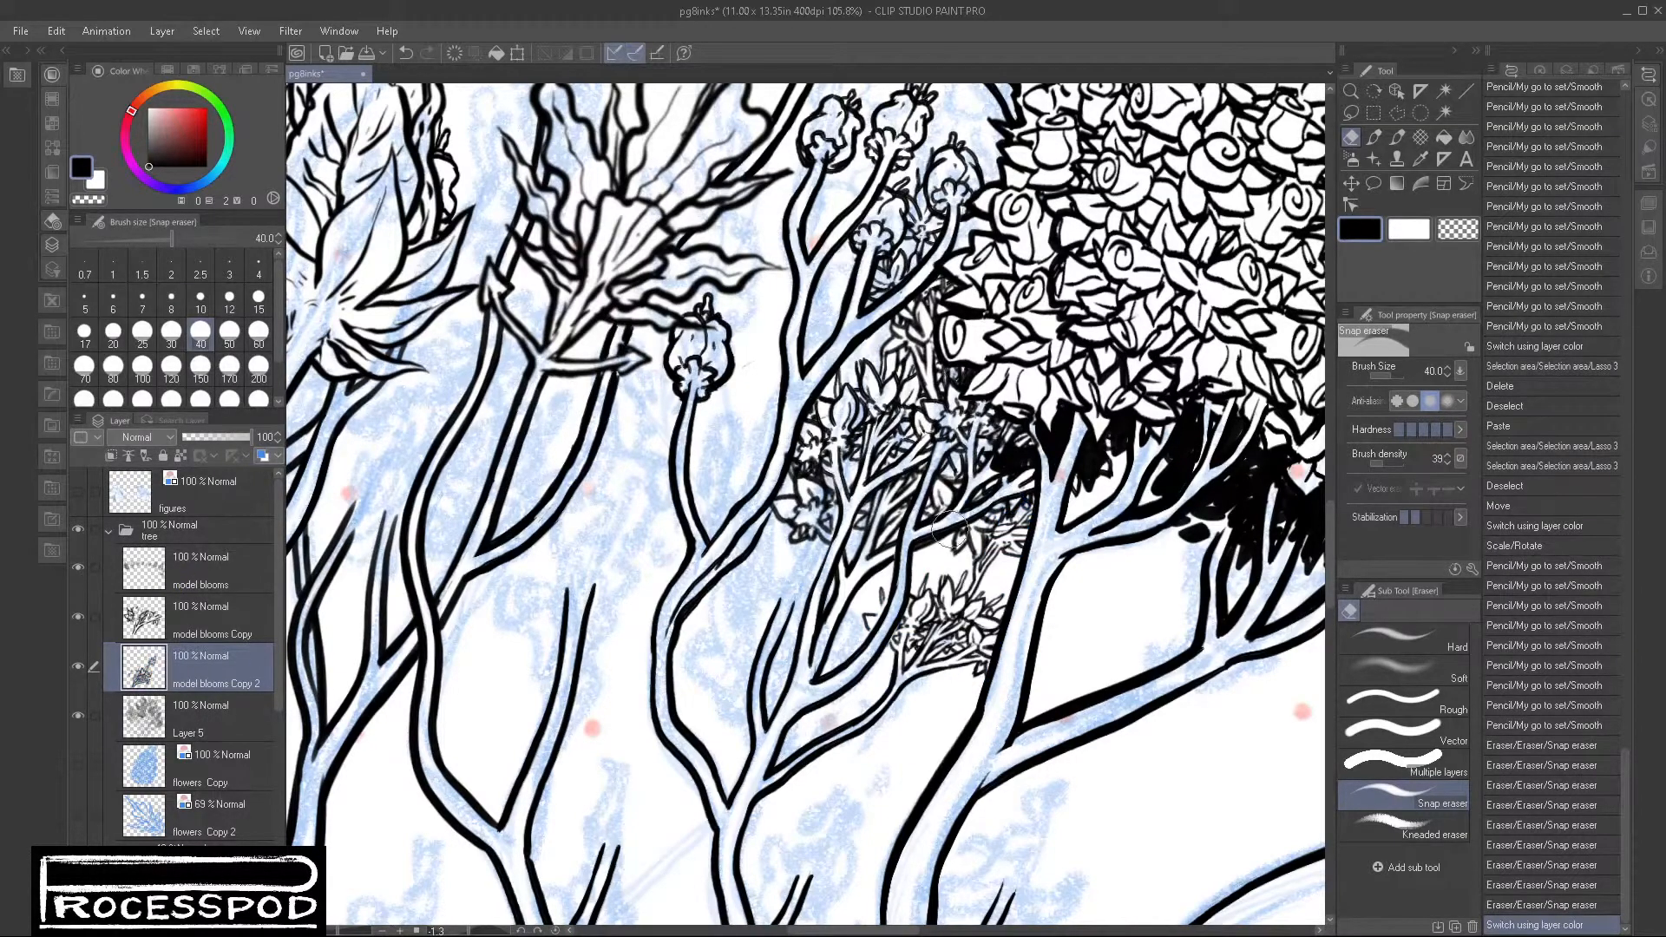
Step: Thicken the small cluster's left petals, stem and lower branch edge with the Smooth pencil, undoing one faulty stroke
{"action": "left_click", "coordinate": [1382, 141]}
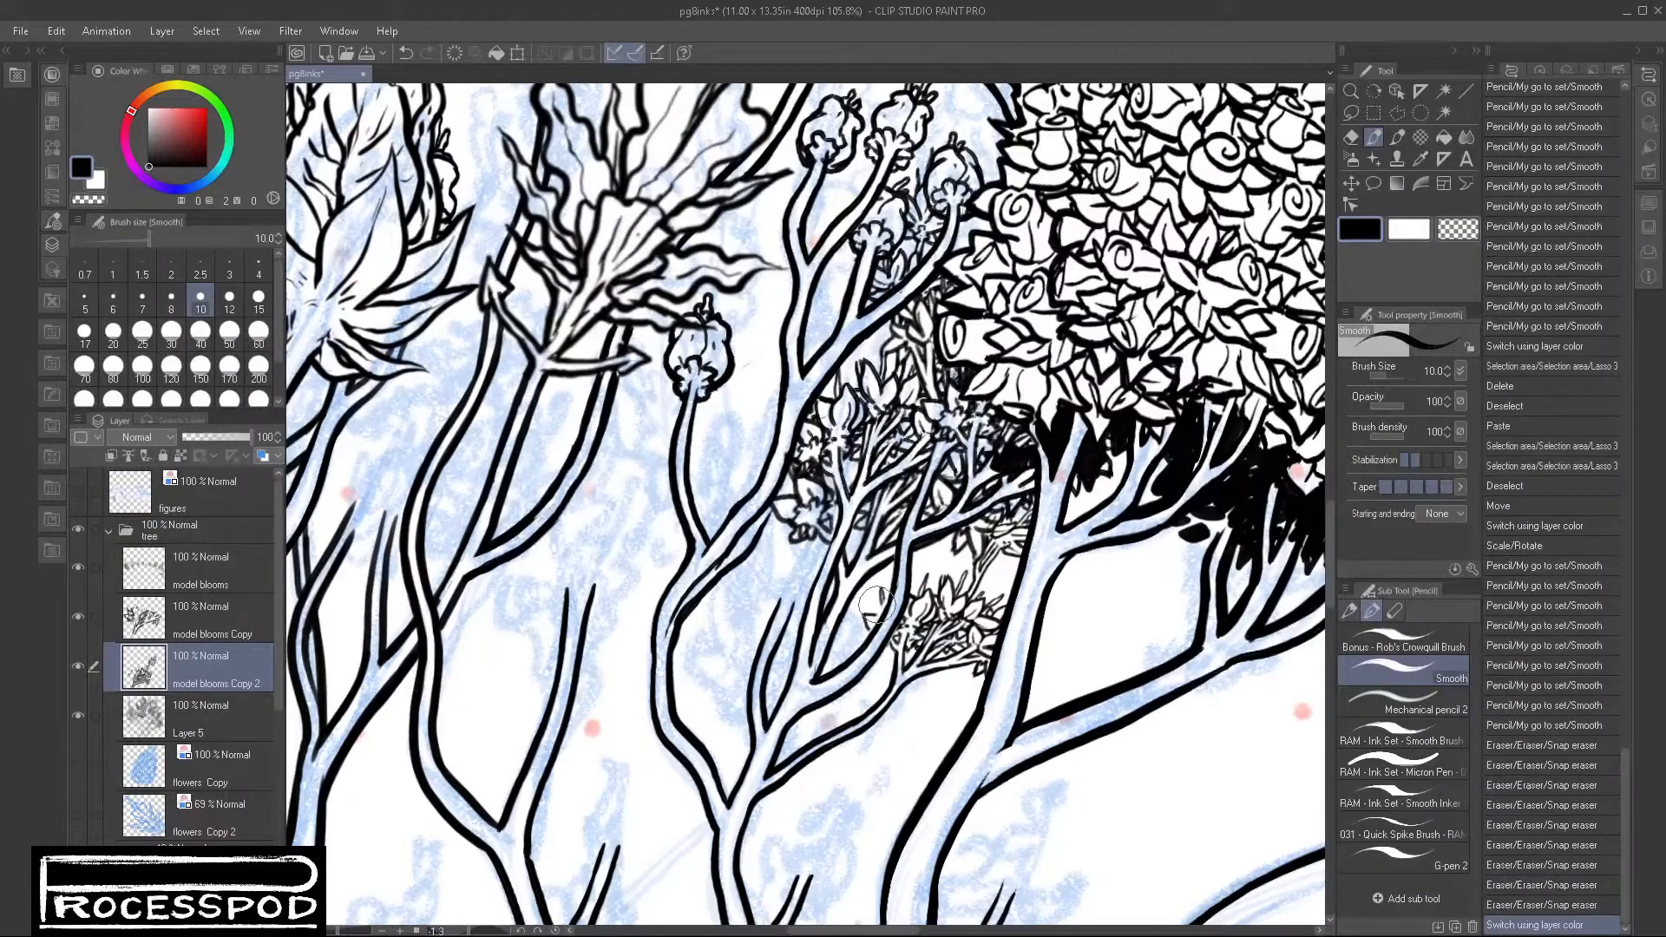
{"action": "scroll", "coordinate": [877, 605], "scroll_direction": "up", "scroll_amount": 5}
{"action": "mouse_move", "coordinate": [879, 610]}
{"action": "left_mouse_down"}
{"action": "mouse_move", "coordinate": [846, 674]}
{"action": "mouse_move", "coordinate": [895, 707]}
{"action": "mouse_move", "coordinate": [924, 633]}
{"action": "left_mouse_up"}
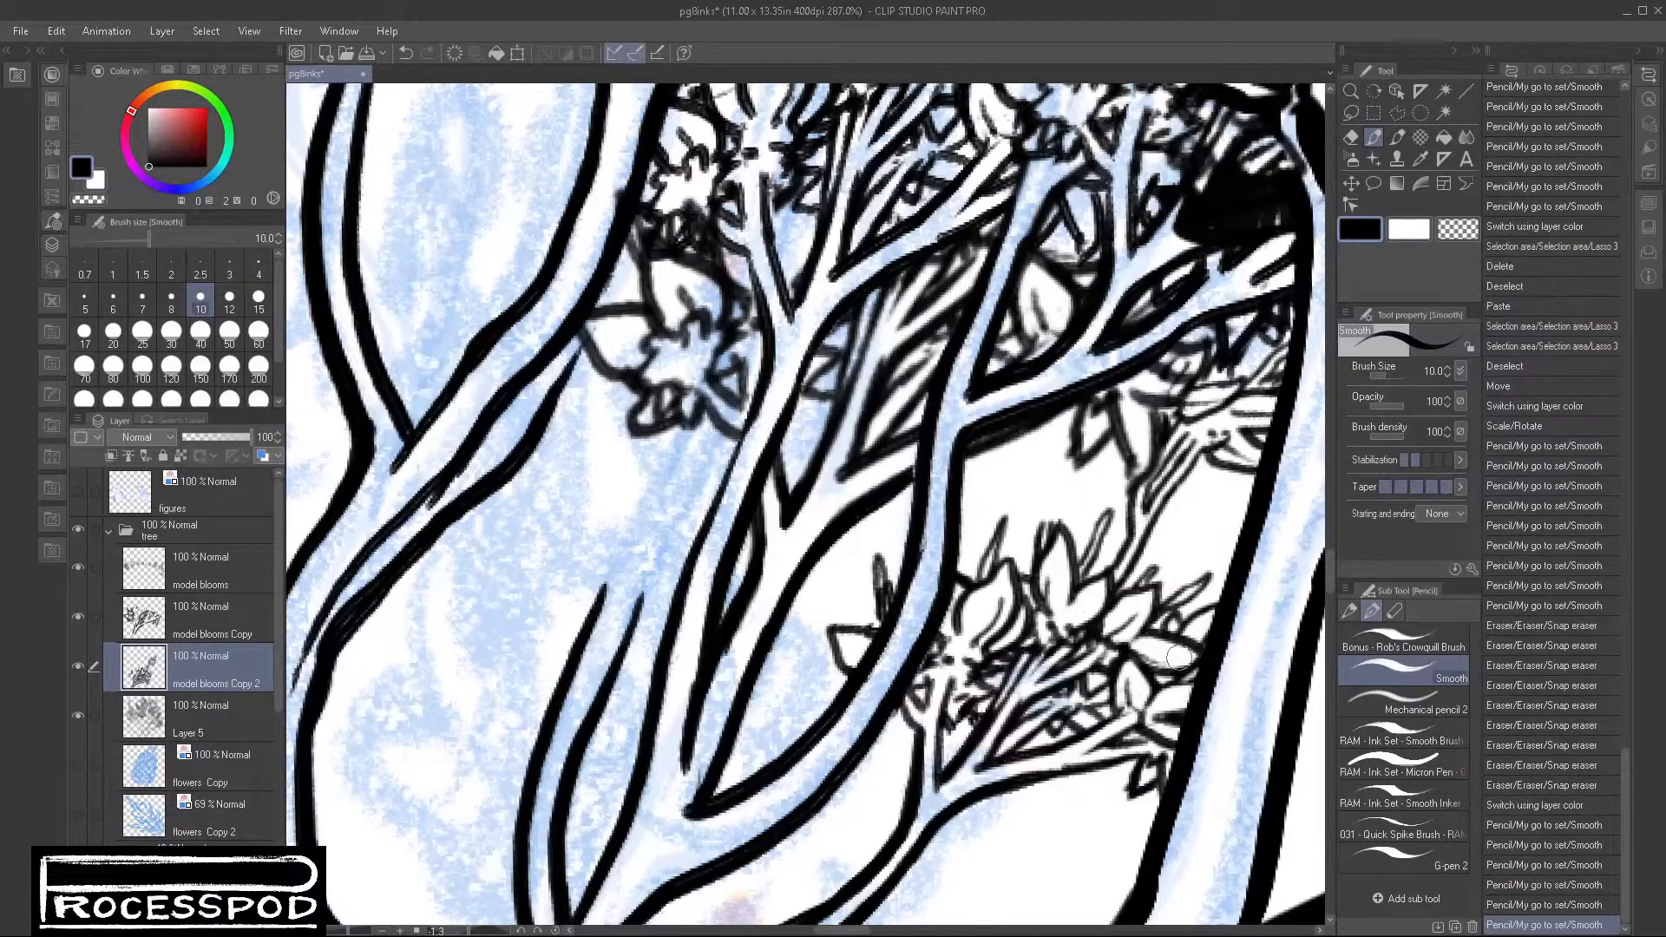
{"action": "left_click_drag", "start_coordinate": [981, 797], "coordinate": [1133, 766]}
{"action": "left_click_drag", "start_coordinate": [973, 801], "coordinate": [930, 831]}
{"action": "mouse_move", "coordinate": [947, 721]}
{"action": "left_mouse_down"}
{"action": "mouse_move", "coordinate": [943, 743]}
{"action": "mouse_move", "coordinate": [968, 738]}
{"action": "left_mouse_up"}
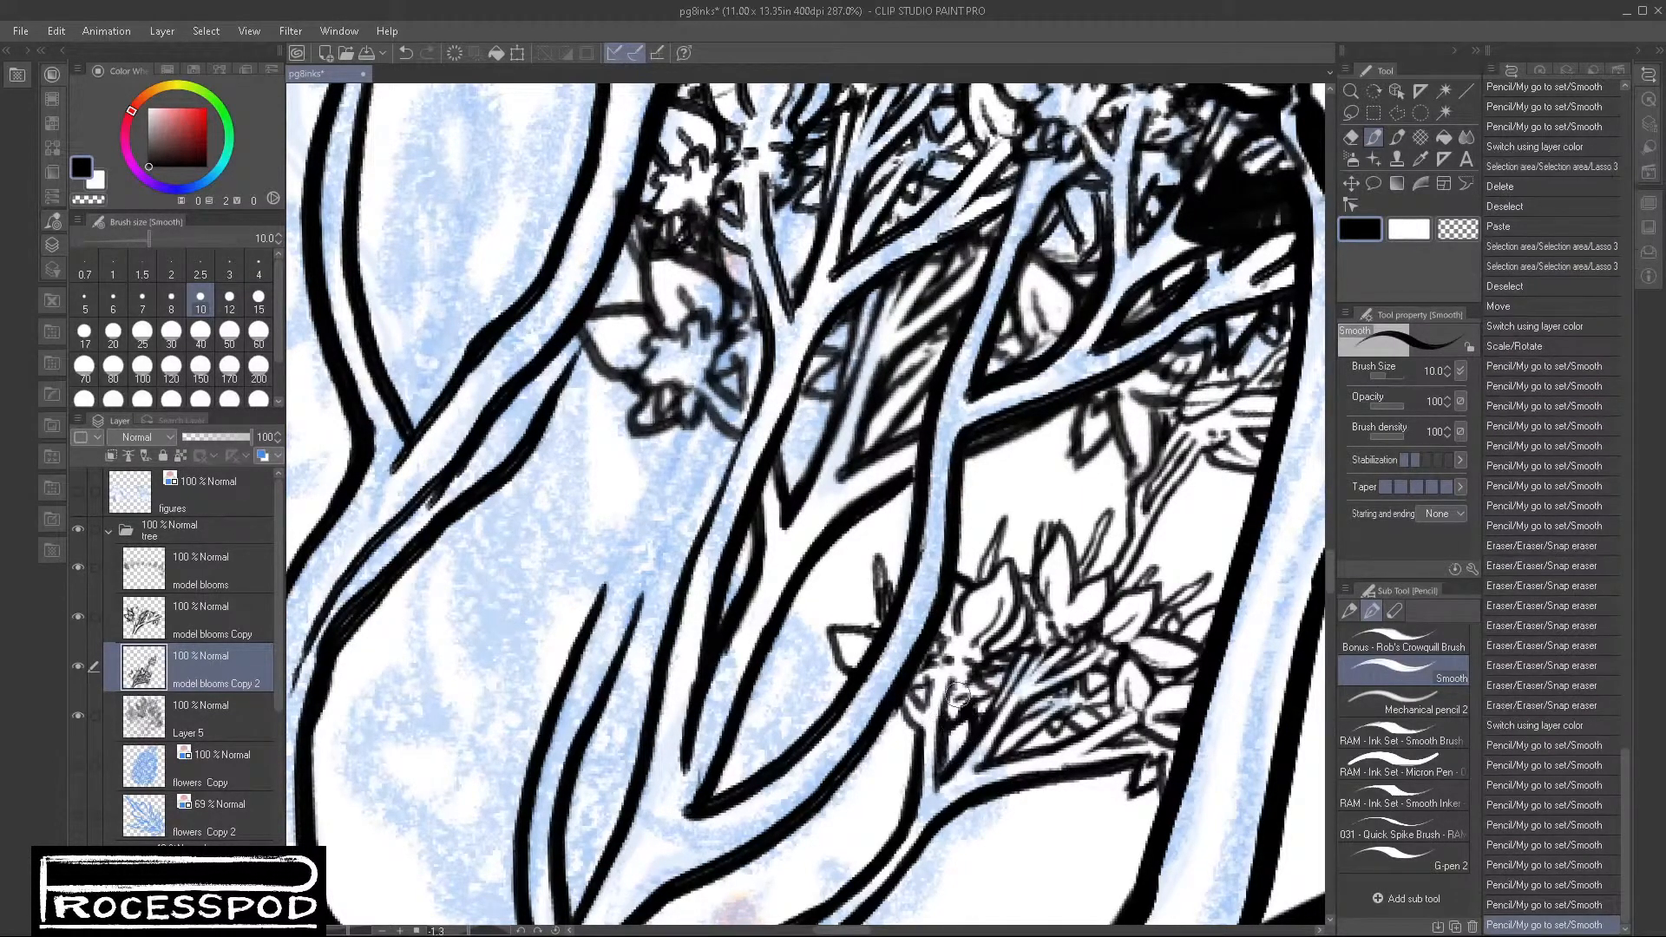
{"action": "mouse_move", "coordinate": [881, 632]}
{"action": "left_mouse_down"}
{"action": "mouse_move", "coordinate": [828, 630]}
{"action": "mouse_move", "coordinate": [953, 810]}
{"action": "mouse_move", "coordinate": [893, 718]}
{"action": "mouse_move", "coordinate": [977, 774]}
{"action": "mouse_move", "coordinate": [921, 738]}
{"action": "left_mouse_up"}
{"action": "key", "text": "ctrl+z"}
{"action": "mouse_move", "coordinate": [954, 565]}
{"action": "left_mouse_down"}
{"action": "mouse_move", "coordinate": [976, 580]}
{"action": "mouse_move", "coordinate": [1011, 509]}
{"action": "left_mouse_up"}
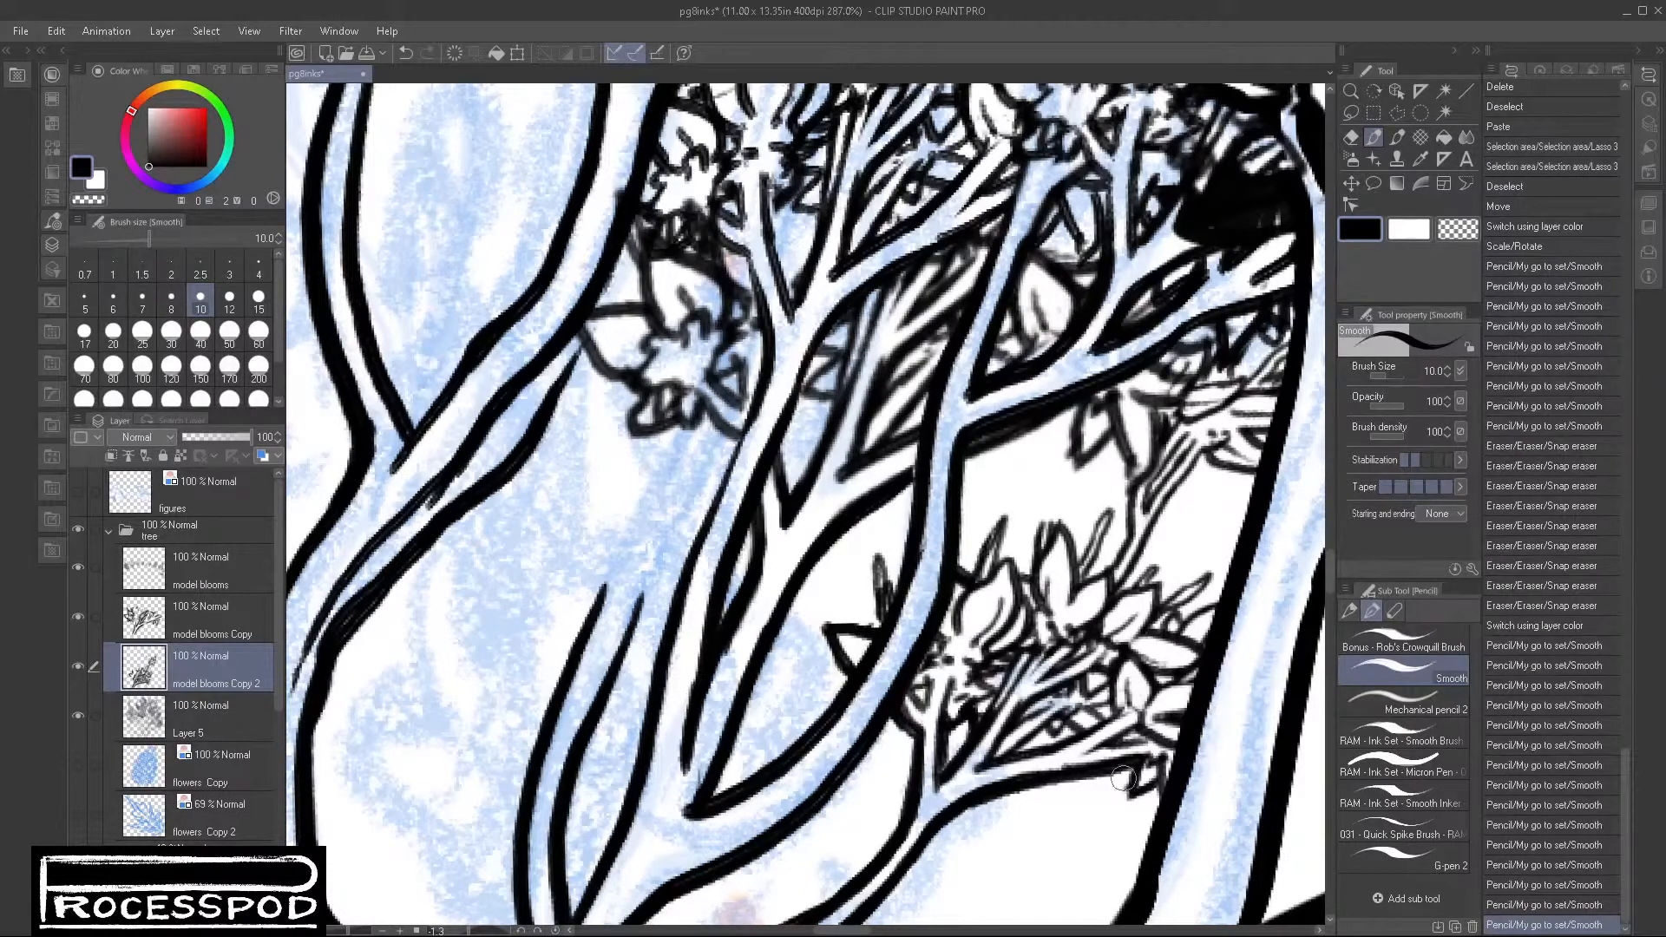
Step: Reinforce the upper stem and the remaining inner lines of the small blossom cluster beside the trunk
{"action": "left_click_drag", "start_coordinate": [1205, 451], "coordinate": [1124, 583]}
{"action": "mouse_move", "coordinate": [1145, 470]}
{"action": "left_mouse_down"}
{"action": "mouse_move", "coordinate": [1104, 572]}
{"action": "mouse_move", "coordinate": [1183, 471]}
{"action": "mouse_move", "coordinate": [1160, 512]}
{"action": "left_mouse_up"}
{"action": "left_click_drag", "start_coordinate": [1215, 443], "coordinate": [1115, 594]}
{"action": "mouse_move", "coordinate": [1027, 719]}
{"action": "left_mouse_down"}
{"action": "mouse_move", "coordinate": [1057, 698]}
{"action": "mouse_move", "coordinate": [1021, 748]}
{"action": "mouse_move", "coordinate": [1096, 746]}
{"action": "mouse_move", "coordinate": [1096, 766]}
{"action": "mouse_move", "coordinate": [1047, 747]}
{"action": "left_mouse_up"}
{"action": "mouse_move", "coordinate": [1213, 474]}
{"action": "left_mouse_down"}
{"action": "mouse_move", "coordinate": [990, 667]}
{"action": "mouse_move", "coordinate": [1037, 648]}
{"action": "mouse_move", "coordinate": [1015, 656]}
{"action": "left_mouse_up"}
{"action": "mouse_move", "coordinate": [874, 590]}
{"action": "left_mouse_down"}
{"action": "mouse_move", "coordinate": [847, 611]}
{"action": "mouse_move", "coordinate": [859, 647]}
{"action": "mouse_move", "coordinate": [894, 608]}
{"action": "left_mouse_up"}
{"action": "left_click_drag", "start_coordinate": [1041, 637], "coordinate": [891, 637]}
{"action": "left_click_drag", "start_coordinate": [1059, 756], "coordinate": [1074, 628]}
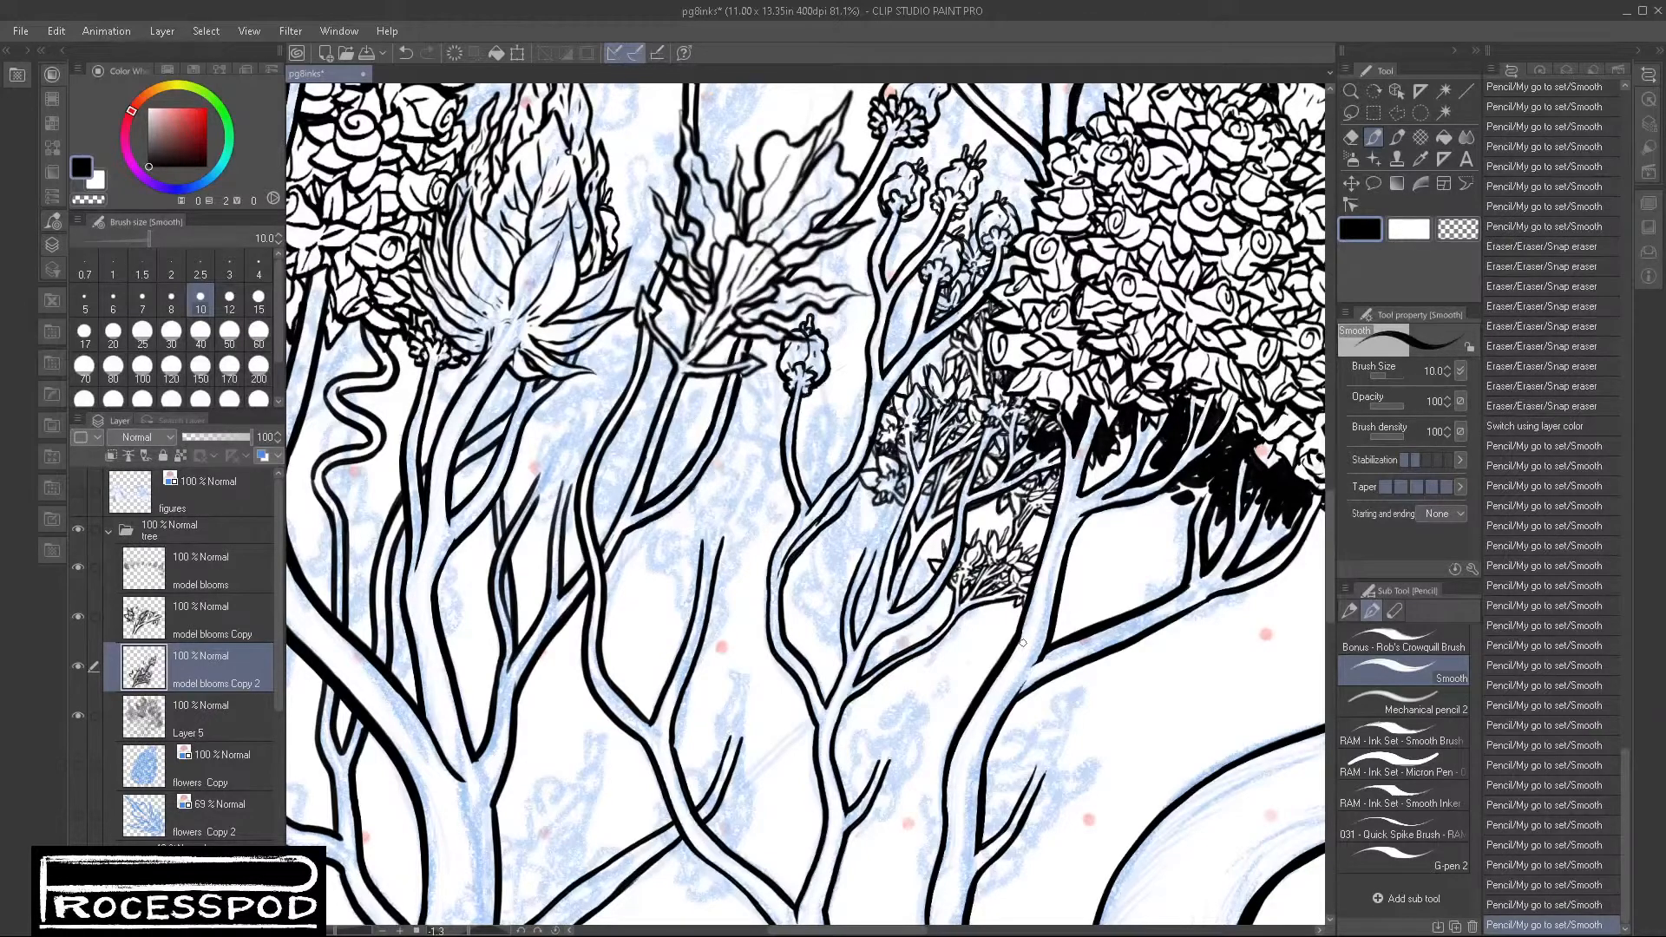
Step: Paste another copy of the blossom cluster and move it to the forked branch below the right-hand rose cluster
{"action": "left_click_drag", "start_coordinate": [1100, 545], "coordinate": [981, 546]}
{"action": "left_click_drag", "start_coordinate": [1112, 636], "coordinate": [900, 681]}
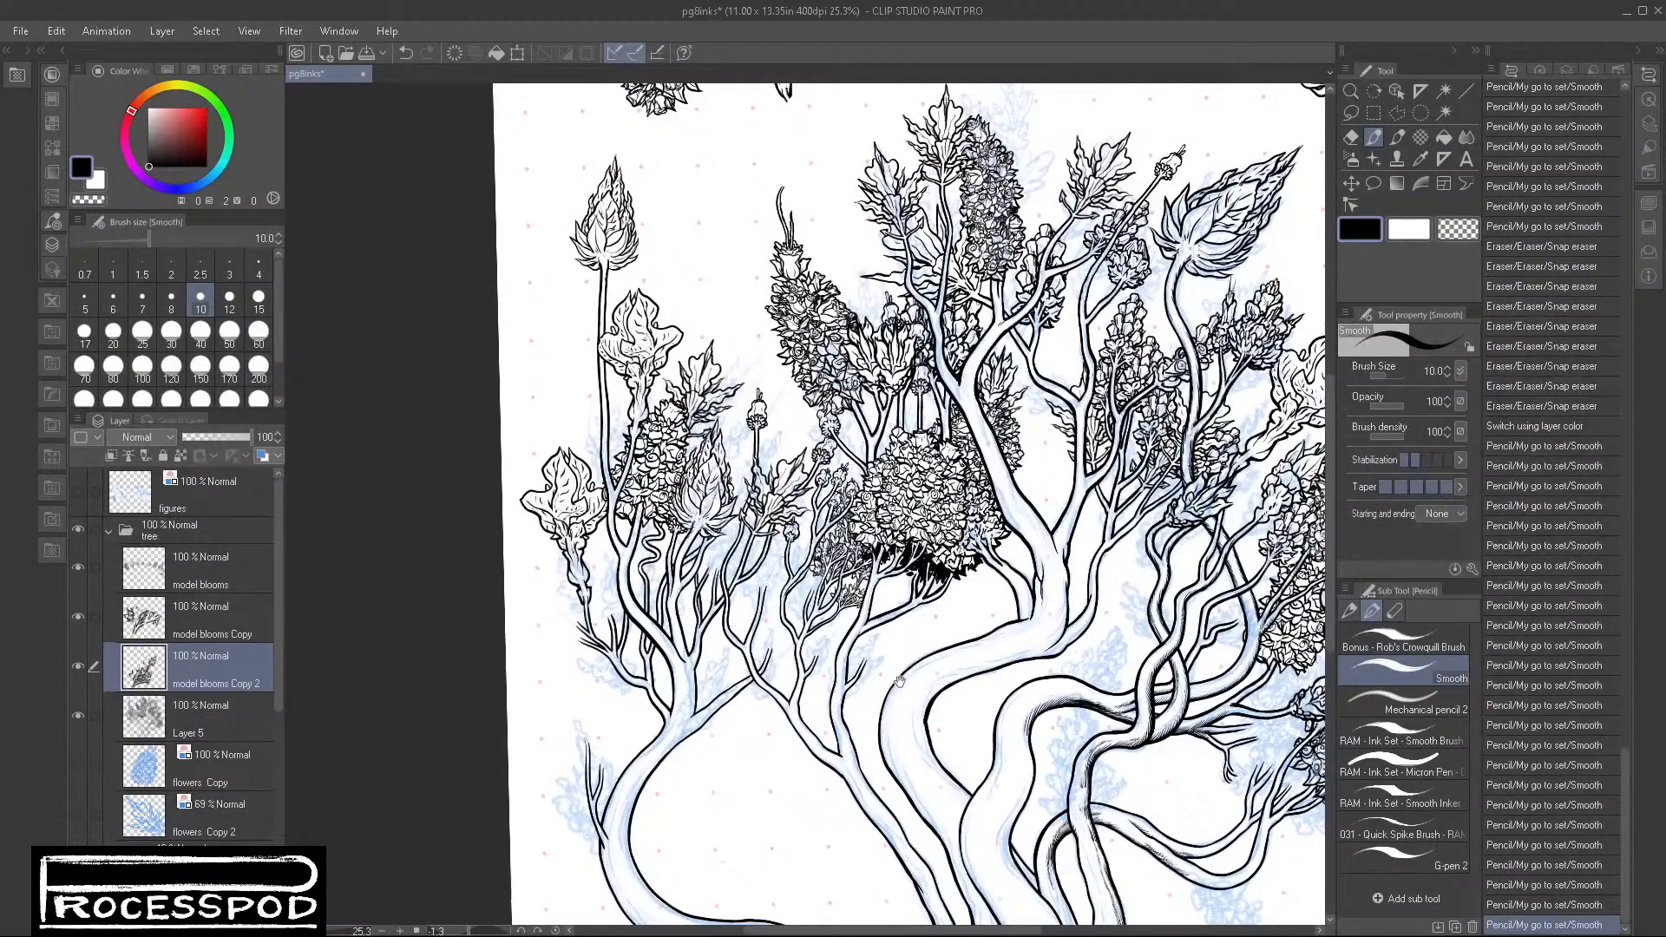
{"action": "left_click_drag", "start_coordinate": [1094, 653], "coordinate": [908, 562]}
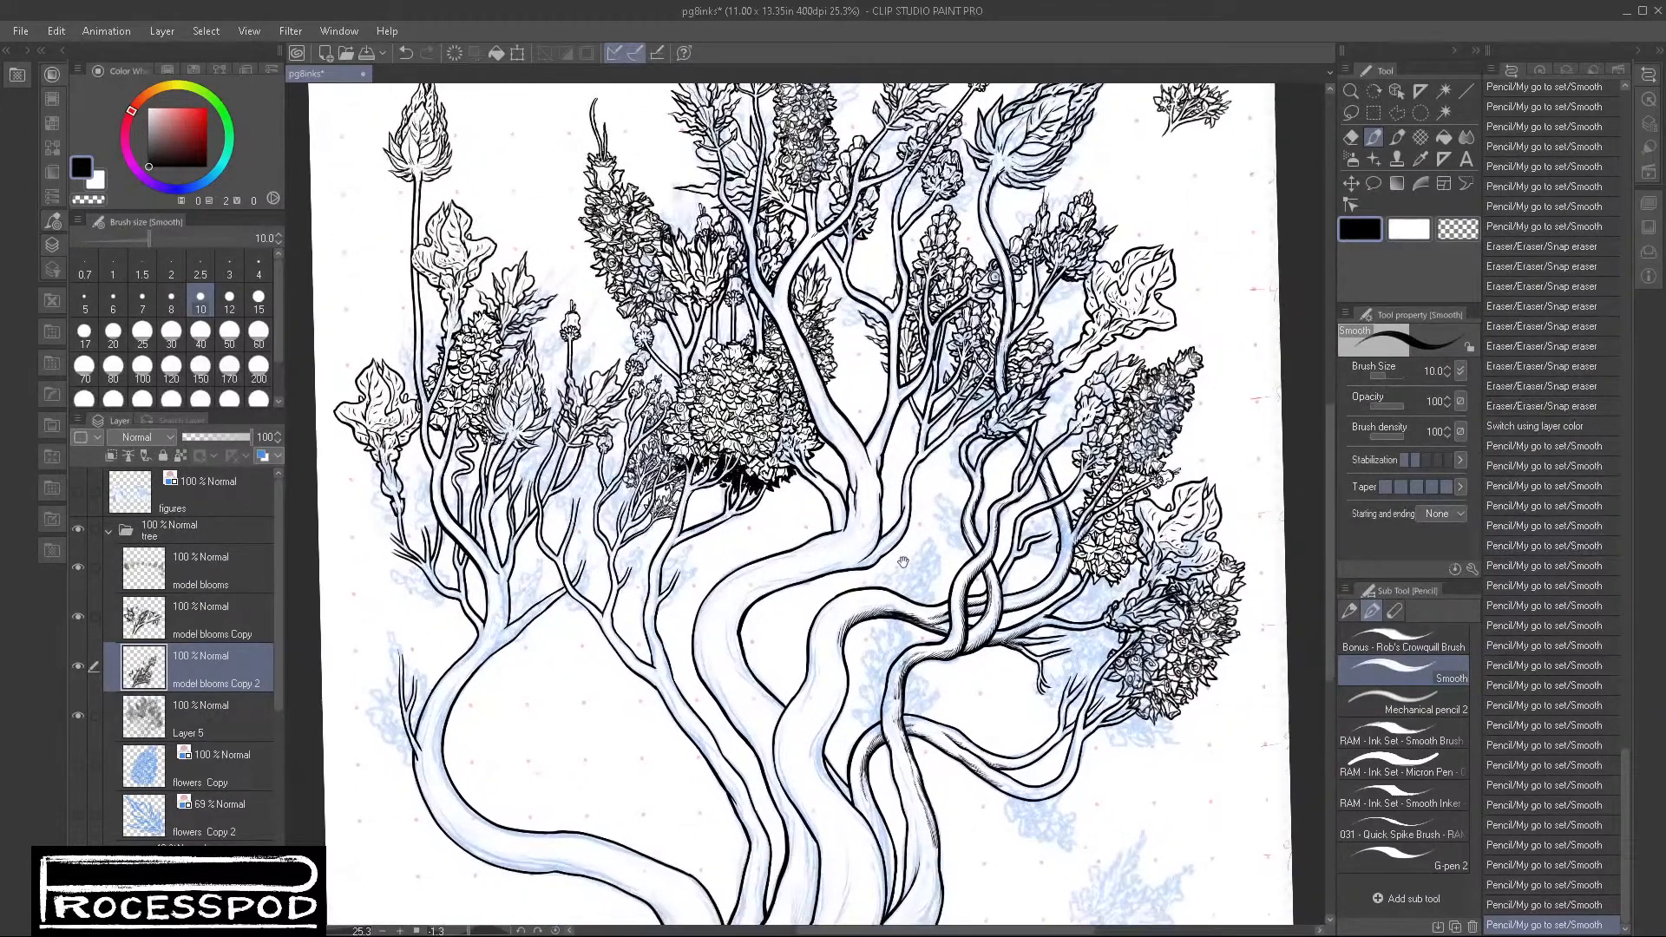
{"action": "mouse_move", "coordinate": [973, 471]}
{"action": "left_mouse_down"}
{"action": "mouse_move", "coordinate": [947, 615]}
{"action": "mouse_move", "coordinate": [960, 611]}
{"action": "left_mouse_up"}
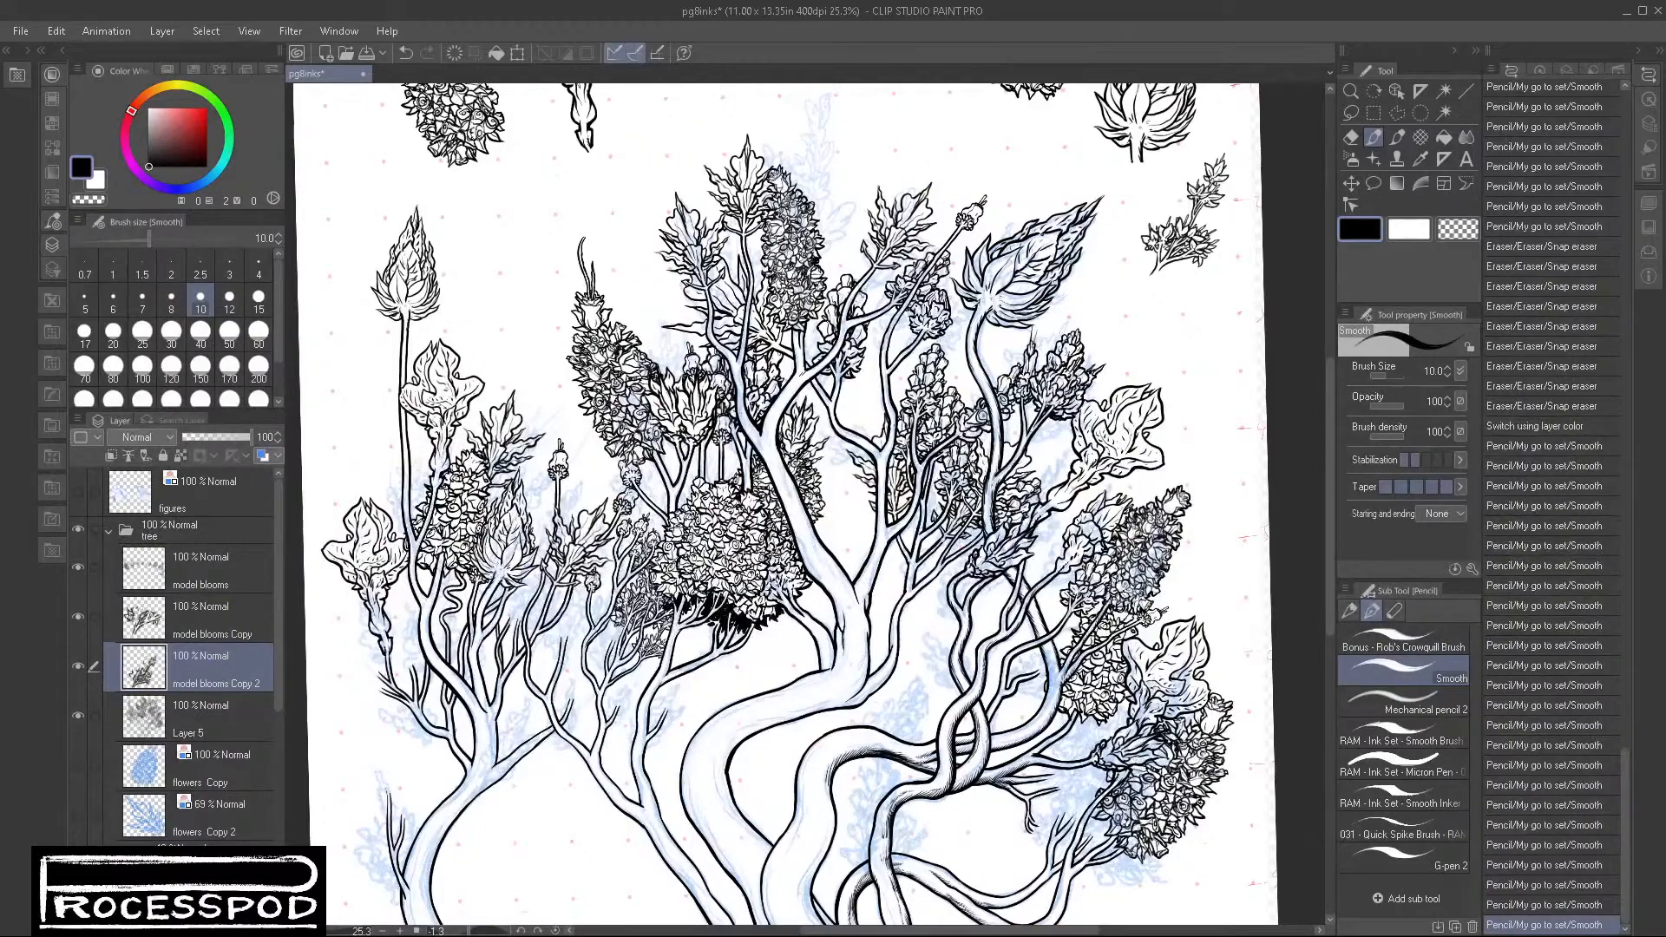
{"action": "key", "text": "ctrl+v"}
{"action": "left_click", "coordinate": [1351, 183]}
{"action": "mouse_move", "coordinate": [1180, 225]}
{"action": "left_mouse_down"}
{"action": "mouse_move", "coordinate": [1094, 412]}
{"action": "mouse_move", "coordinate": [1089, 651]}
{"action": "left_mouse_up"}
{"action": "scroll", "coordinate": [1107, 756], "scroll_direction": "up", "scroll_amount": 5}
{"action": "left_click_drag", "start_coordinate": [1108, 757], "coordinate": [1057, 555]}
Step: Scale and rotate the pasted cluster to fit over the forked branch ends at the tree's lower right
{"action": "key", "text": "ctrl+t"}
{"action": "left_click_drag", "start_coordinate": [1224, 453], "coordinate": [657, 279]}
{"action": "left_click_drag", "start_coordinate": [1122, 226], "coordinate": [1075, 772]}
{"action": "left_click_drag", "start_coordinate": [1095, 672], "coordinate": [1105, 854]}
{"action": "left_click_drag", "start_coordinate": [1181, 619], "coordinate": [1118, 647]}
{"action": "left_click_drag", "start_coordinate": [1118, 647], "coordinate": [928, 470]}
{"action": "left_click_drag", "start_coordinate": [860, 583], "coordinate": [850, 653]}
{"action": "left_click_drag", "start_coordinate": [1064, 469], "coordinate": [990, 410]}
{"action": "left_click_drag", "start_coordinate": [849, 675], "coordinate": [879, 653]}
{"action": "left_click_drag", "start_coordinate": [1084, 660], "coordinate": [1010, 576]}
{"action": "key", "text": "Return"}
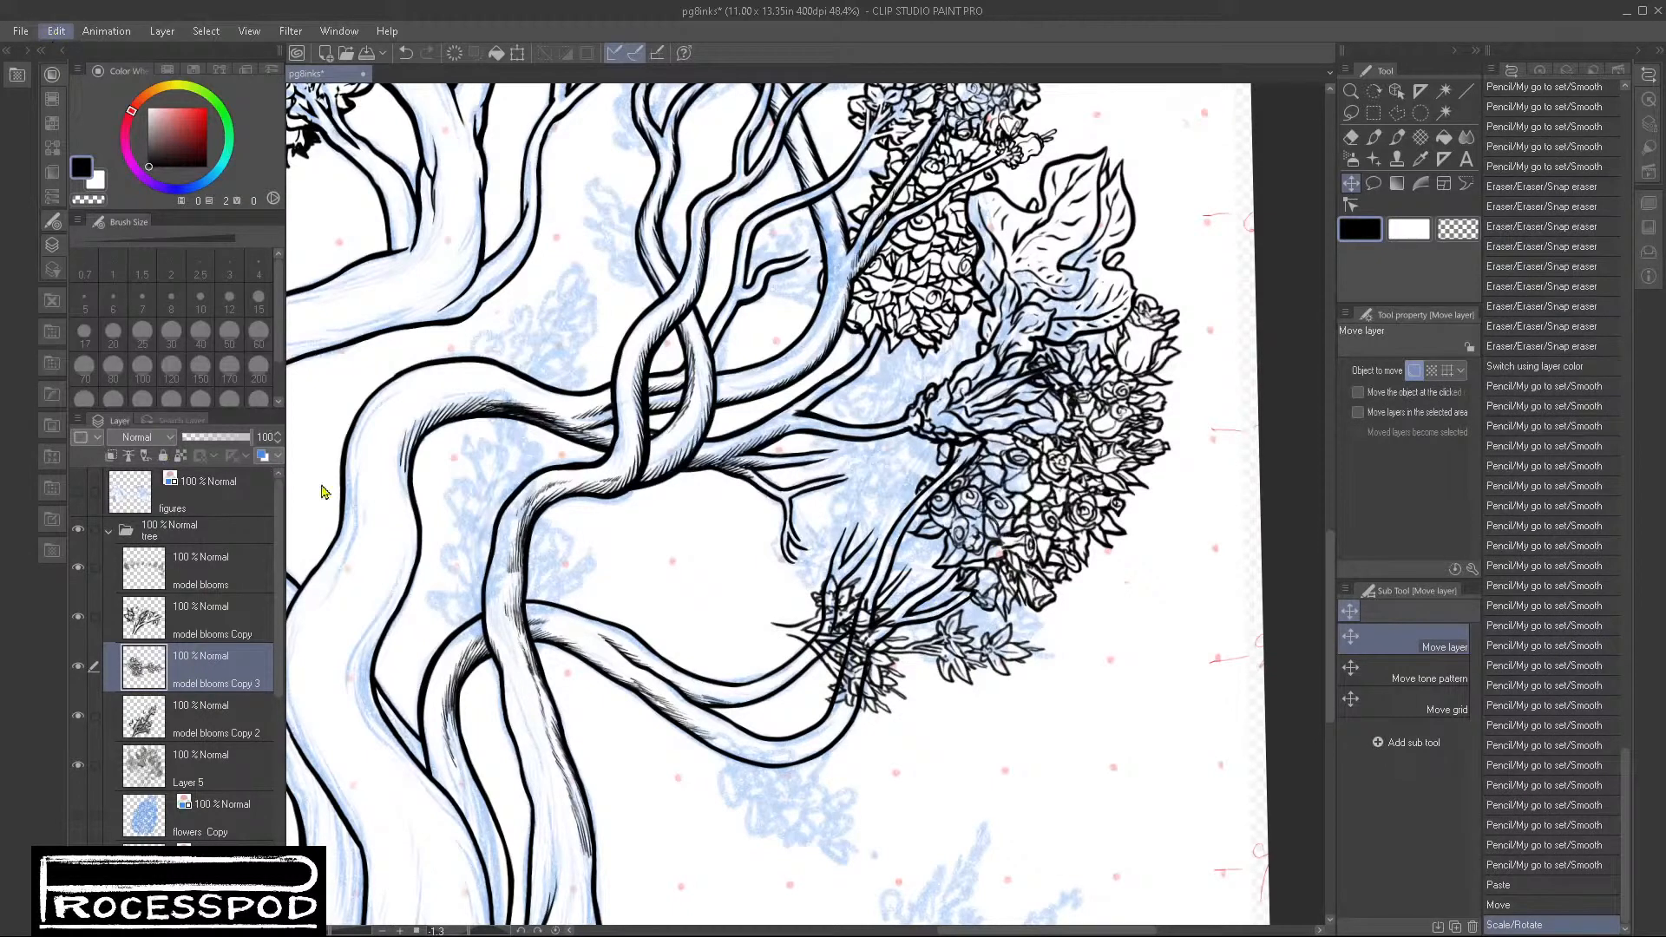
Step: Flip the pasted blossom cluster vertically, rotate it to 39.2° and scale it to 87% over the forked branch ends
{"action": "left_click_drag", "start_coordinate": [1088, 595], "coordinate": [1121, 669]}
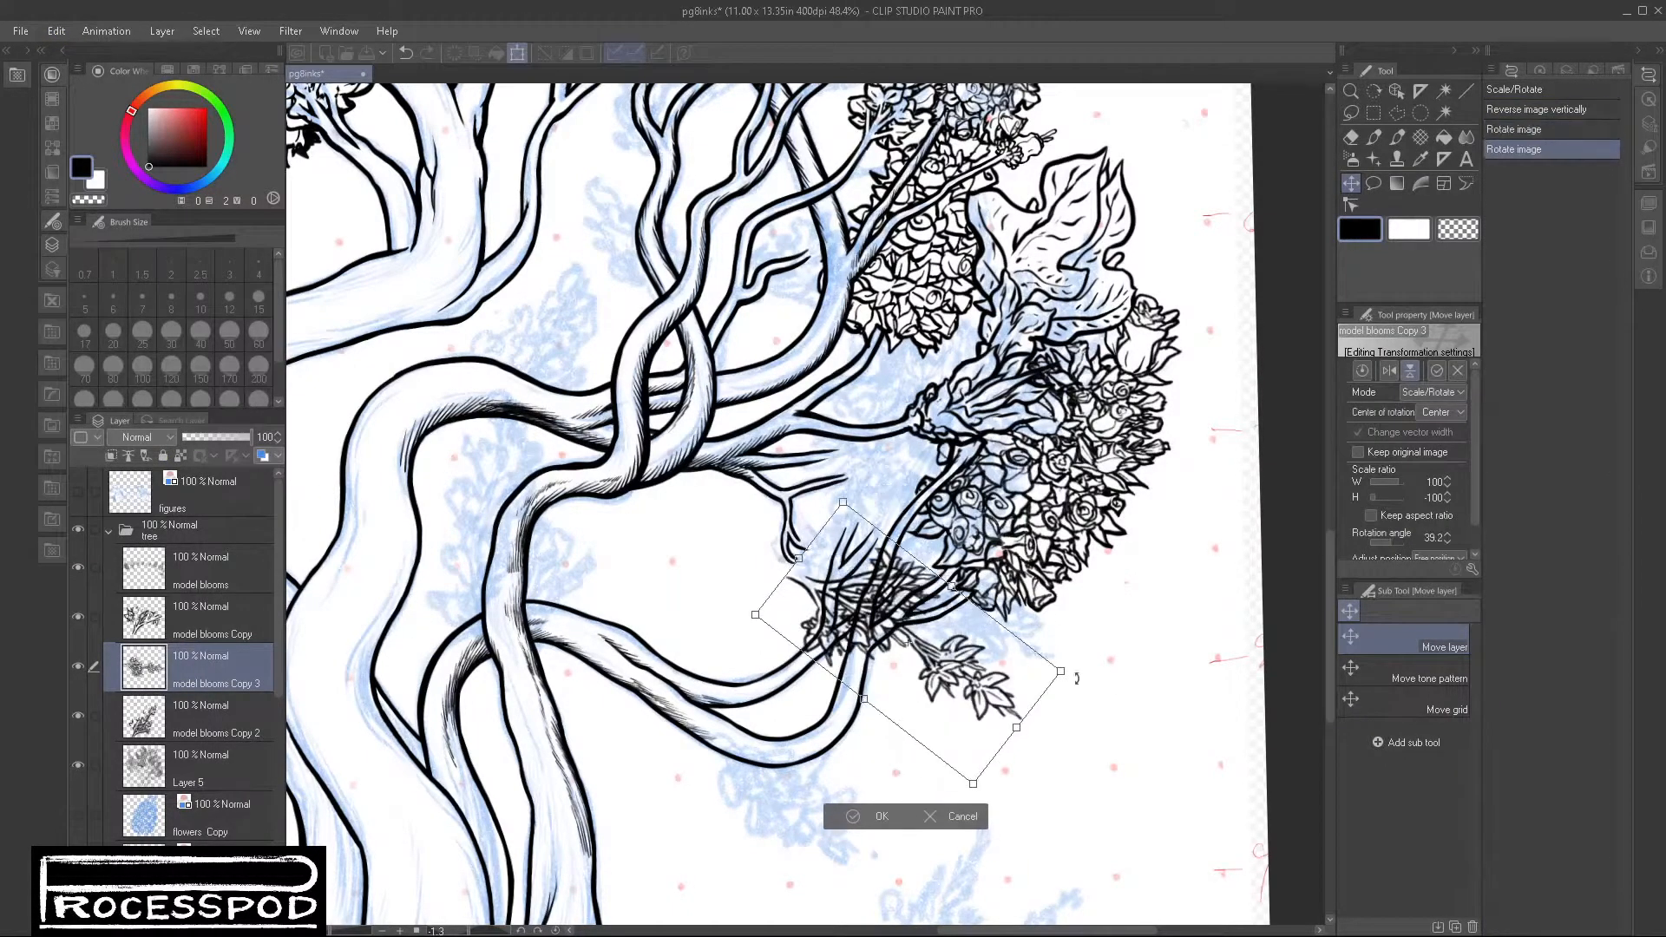
{"action": "left_click_drag", "start_coordinate": [975, 686], "coordinate": [1026, 653]}
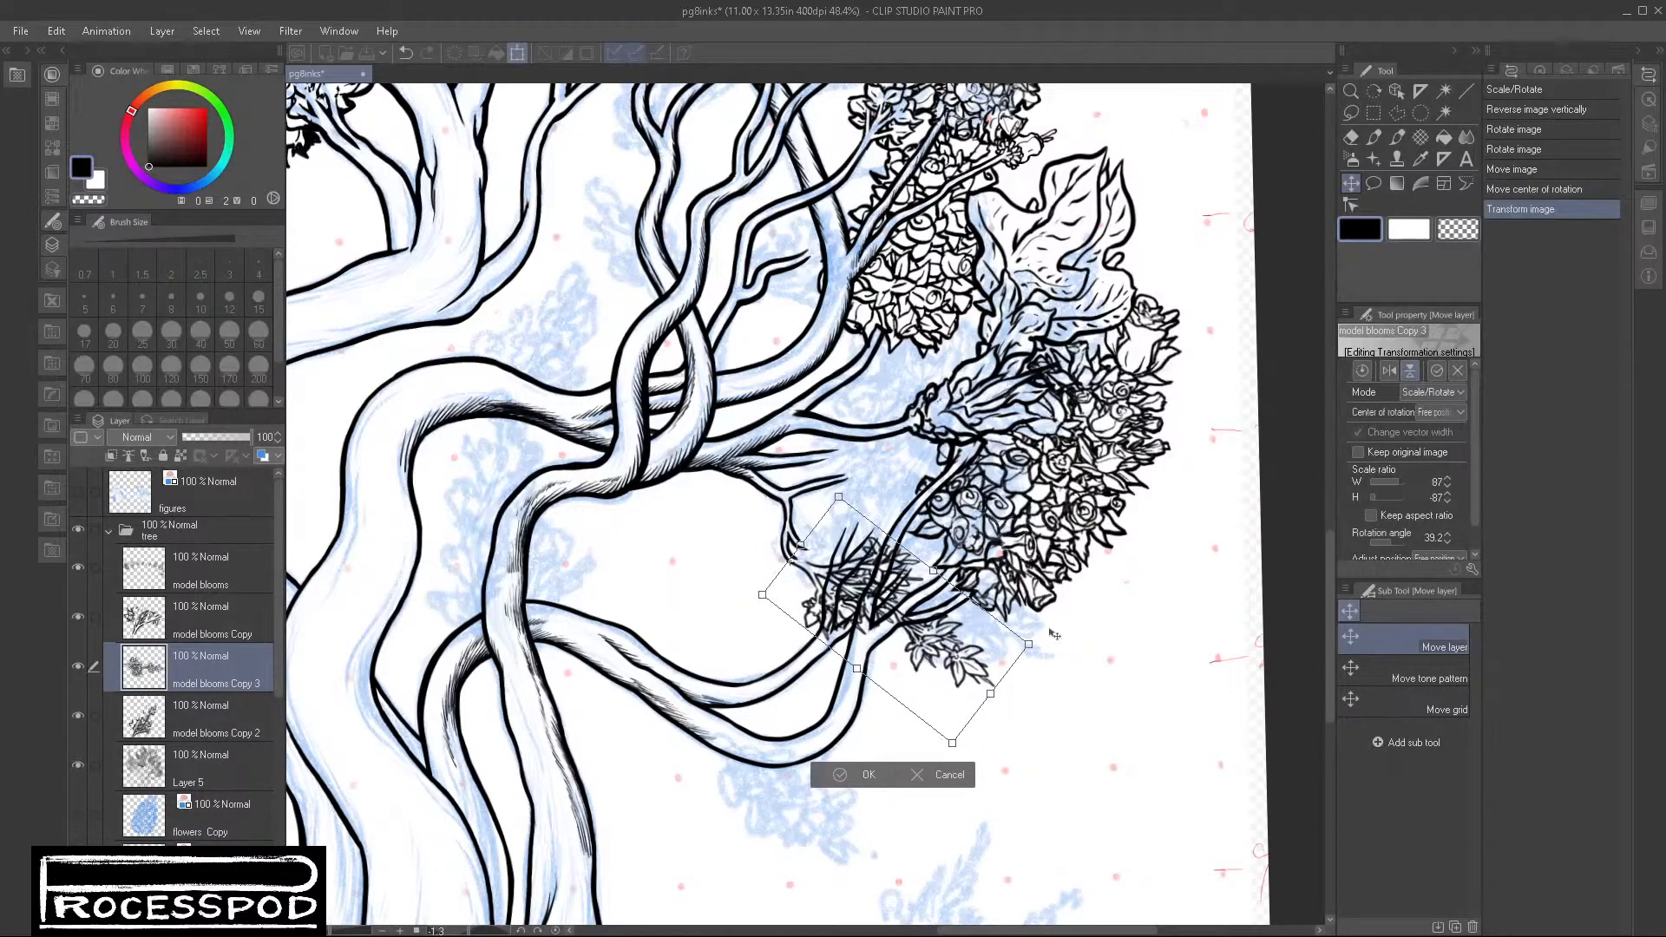
{"action": "key", "text": "Return"}
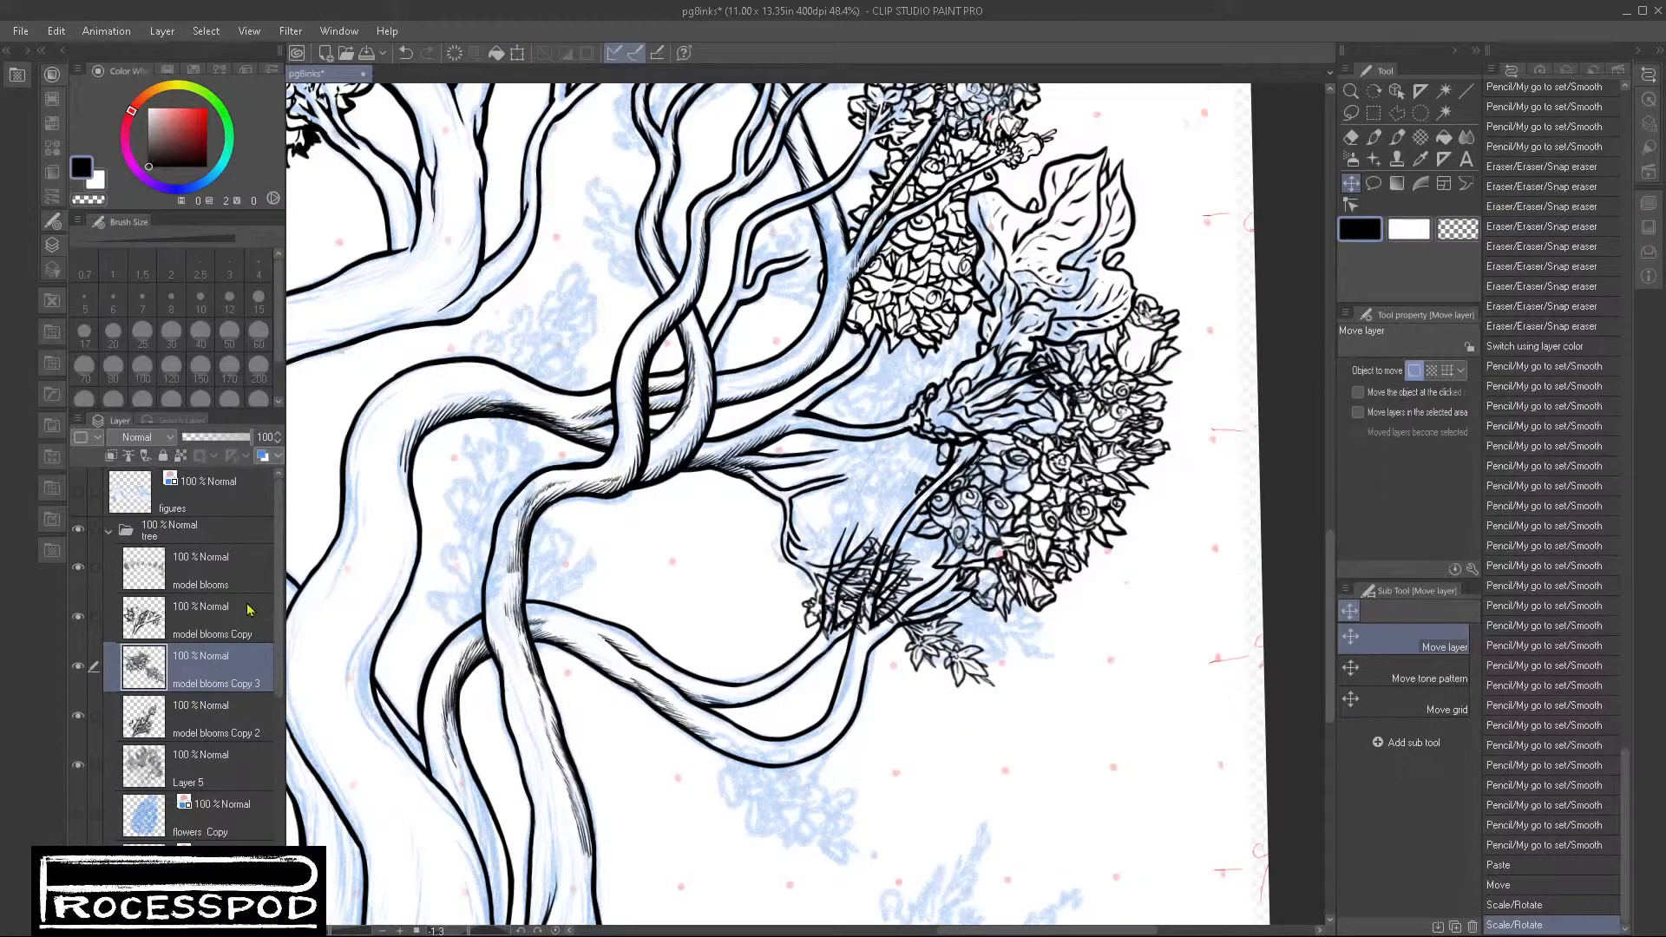
Step: Duplicate the placed cluster's layer and merge the two copies into one layer to strengthen its lines
{"action": "key", "text": "ctrl+j"}
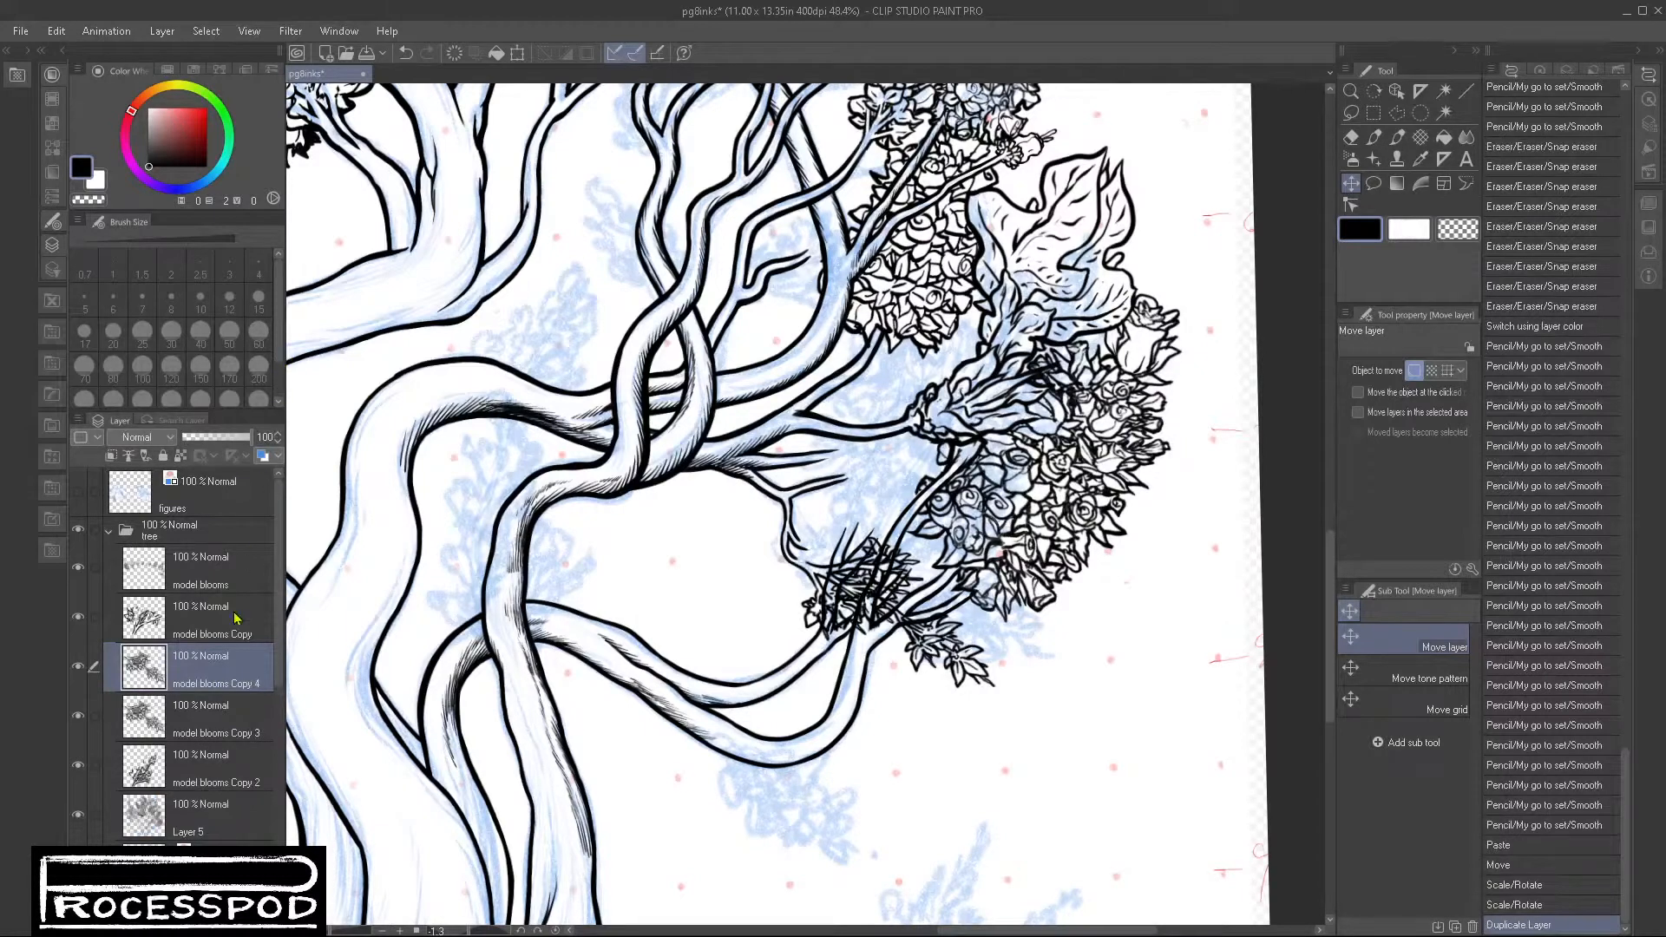
{"action": "left_click", "coordinate": [208, 716], "text": "ctrl"}
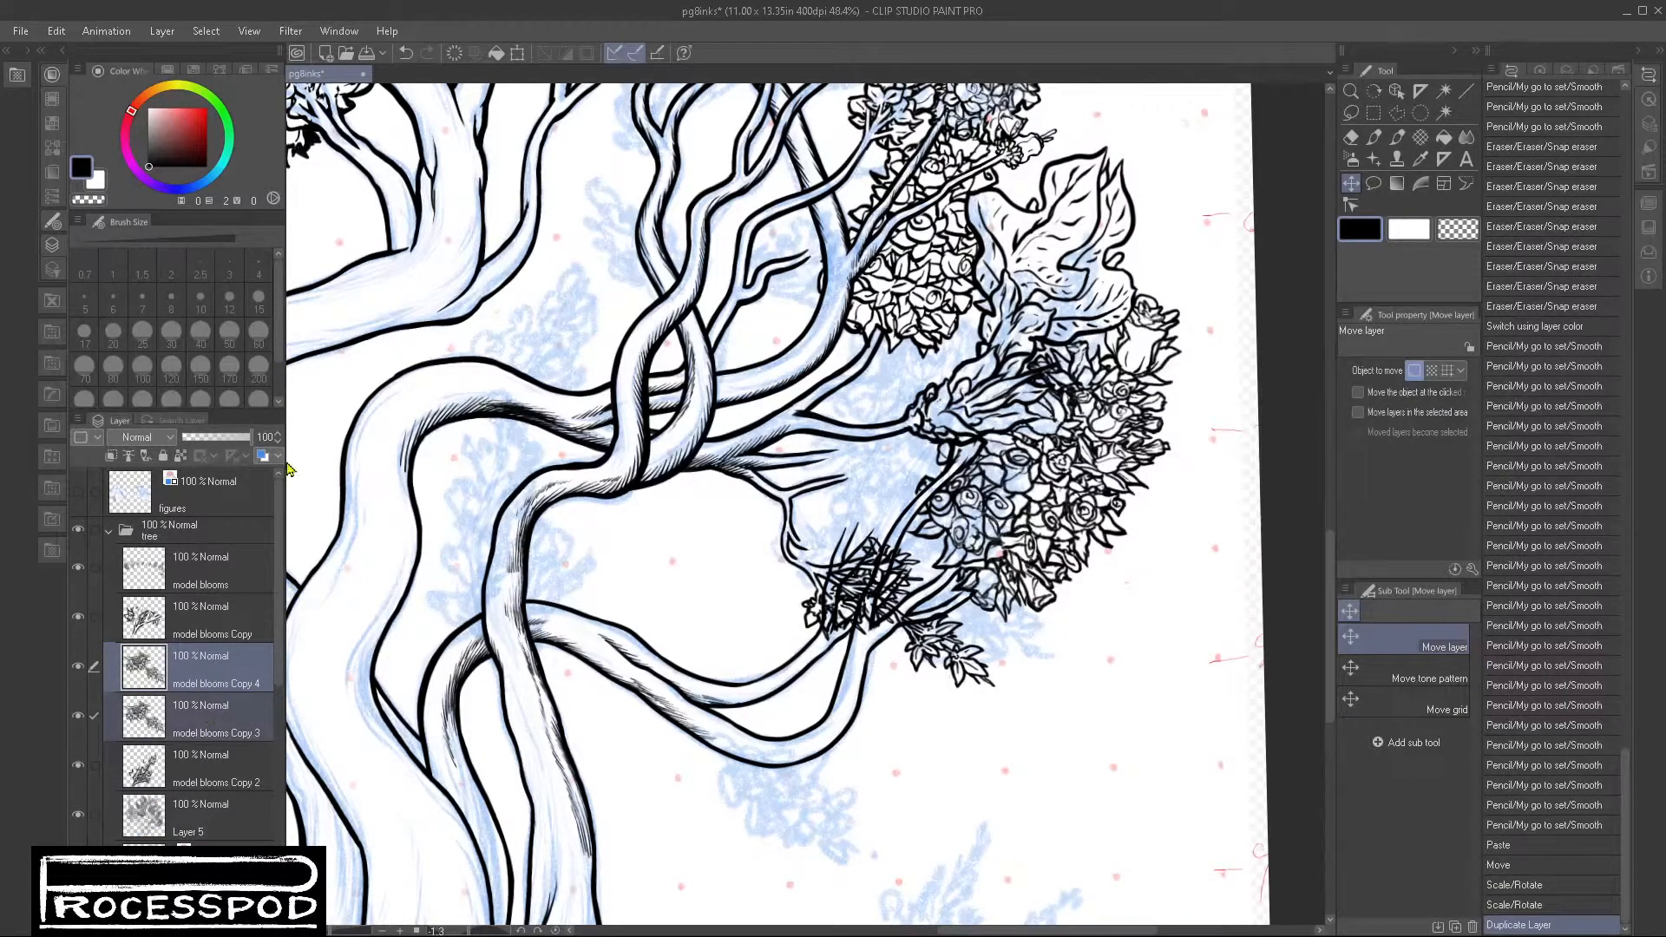
{"action": "key", "text": "shift+alt+e"}
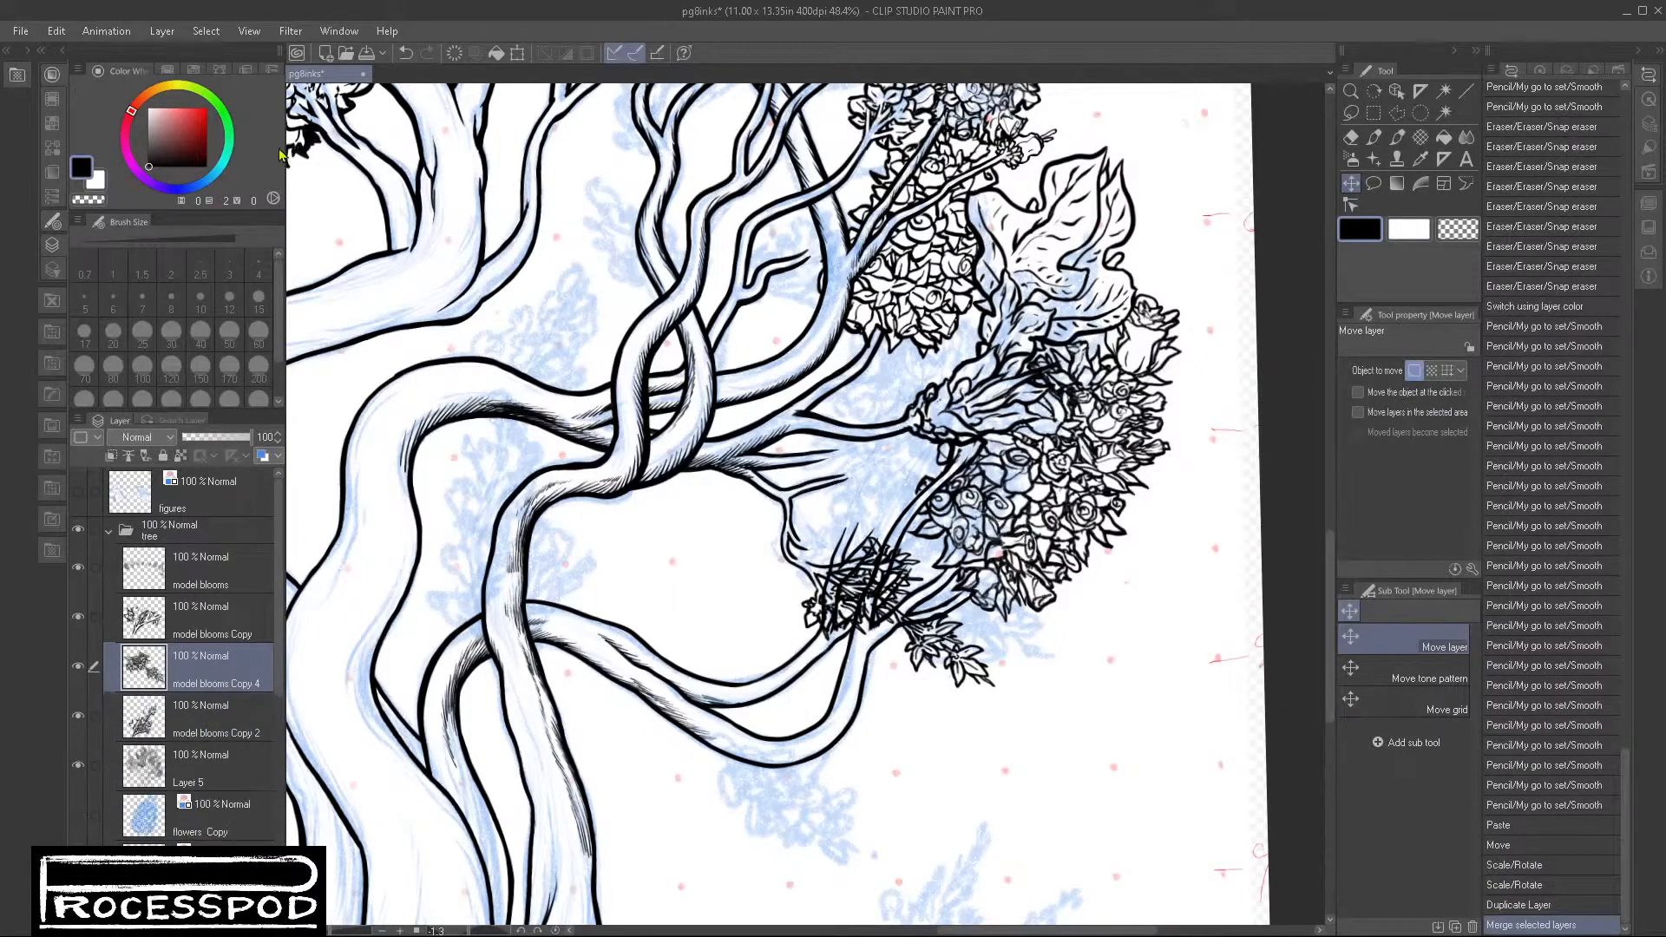
Step: Tint the cluster with the layer color and start erasing Layer 5 branch lines behind its left part with the transparent Smooth pencil
{"action": "left_click", "coordinate": [263, 456]}
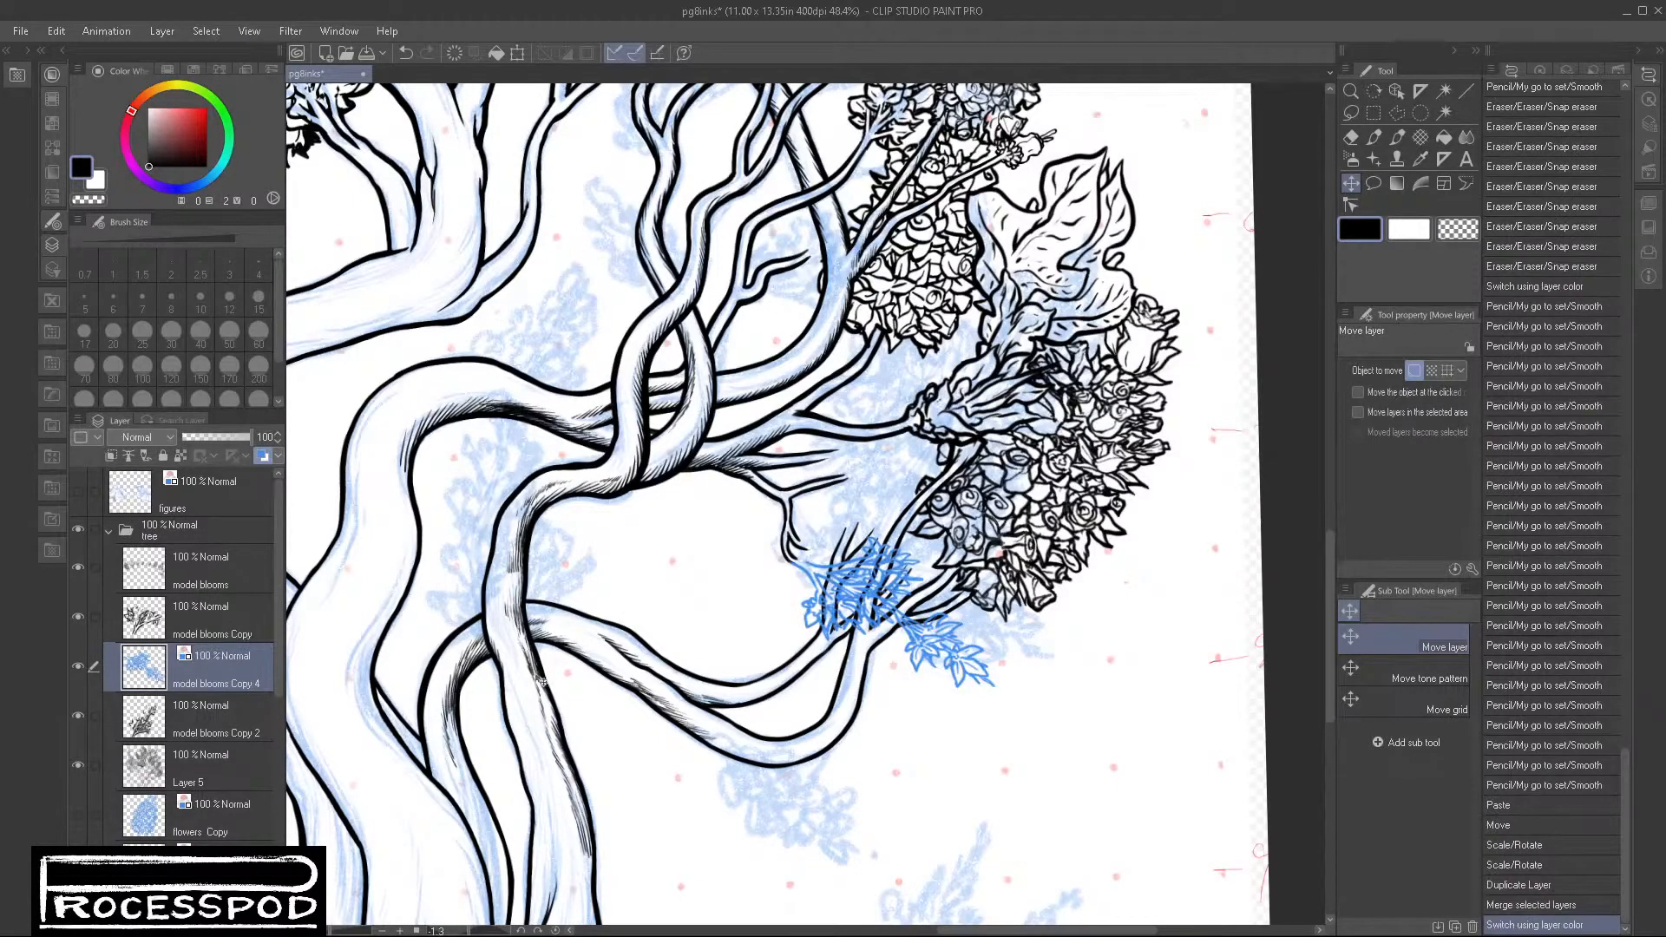
{"action": "scroll", "coordinate": [842, 603], "scroll_direction": "up", "scroll_amount": 6}
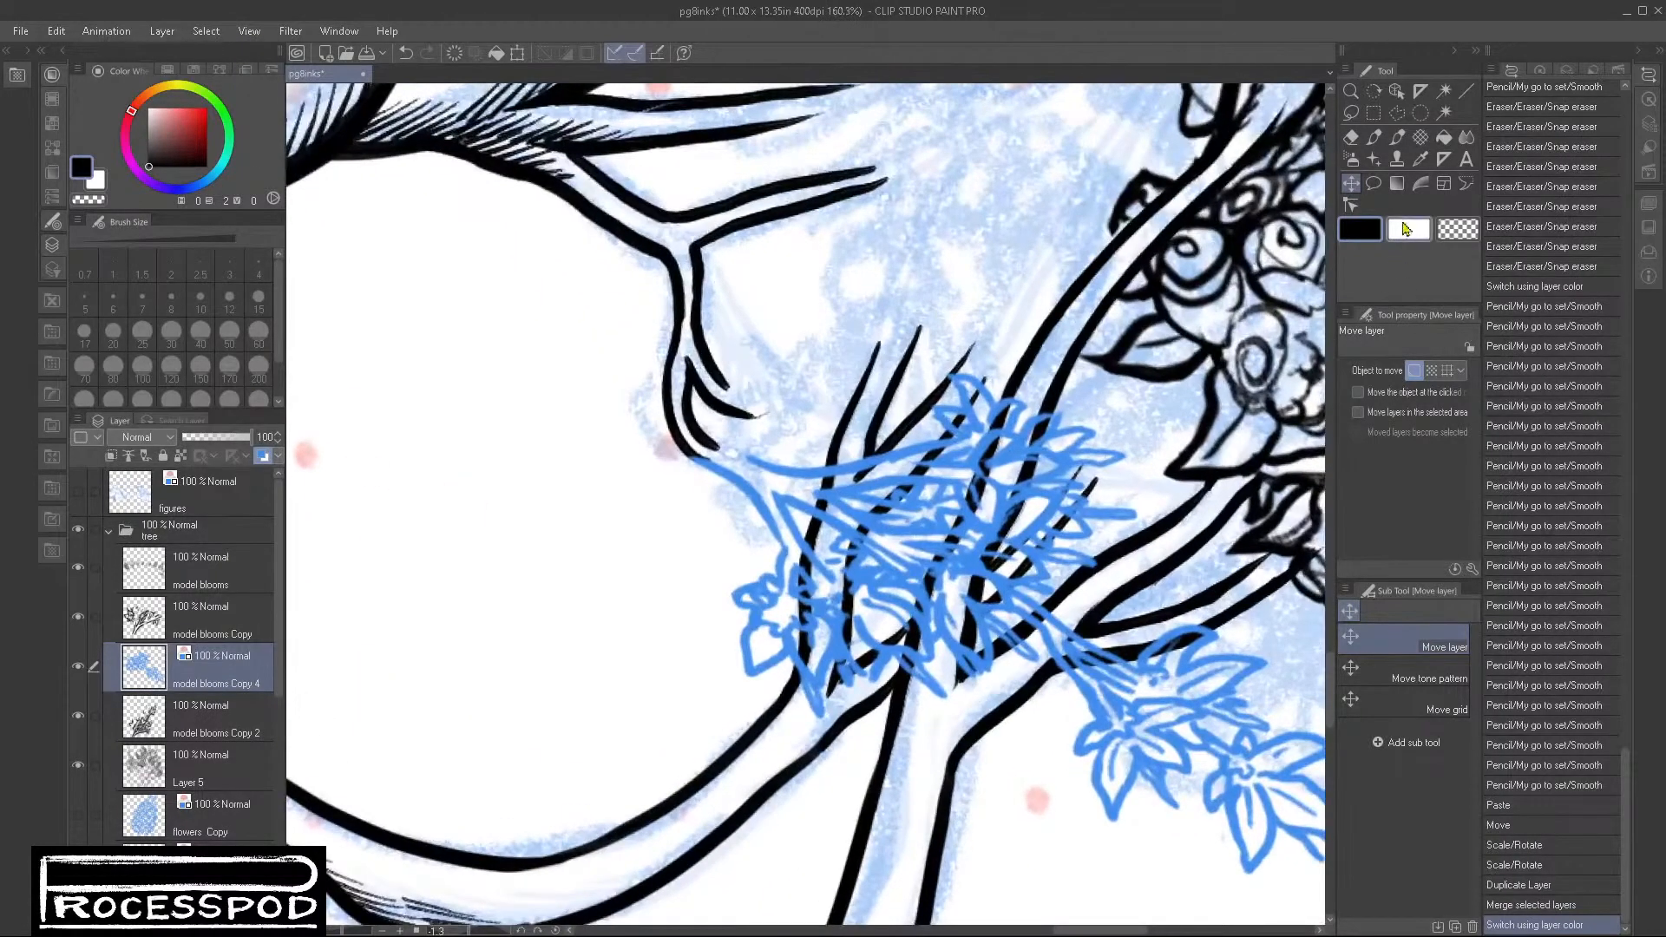
{"action": "left_click", "coordinate": [1376, 137]}
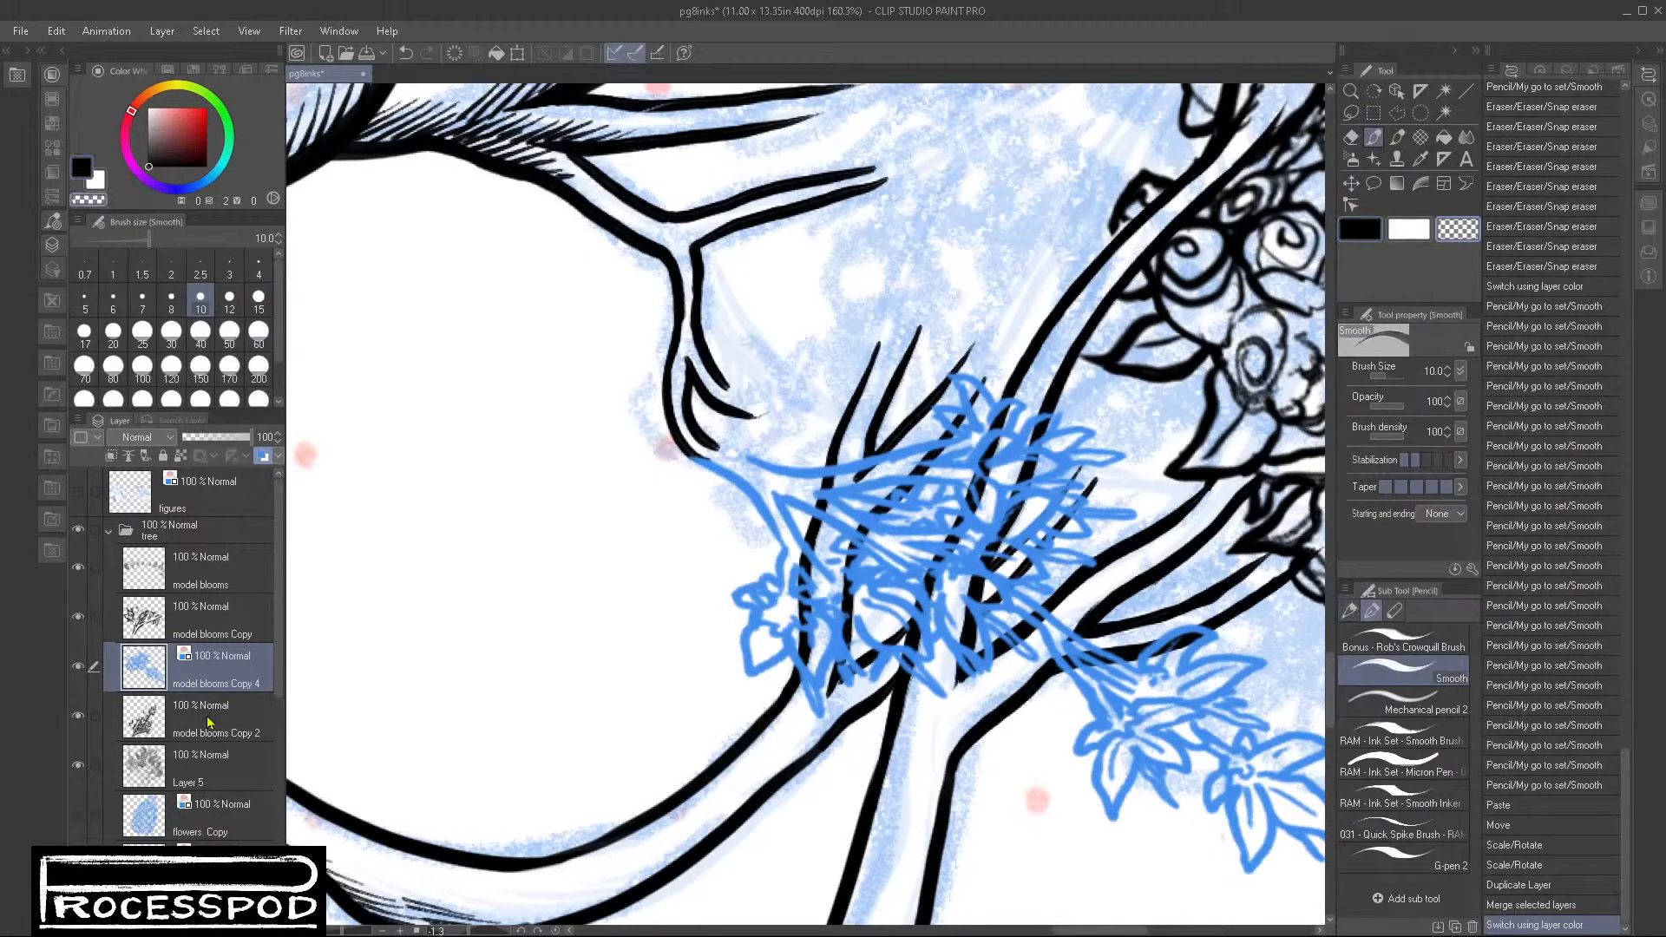
{"action": "left_click", "coordinate": [201, 763]}
{"action": "left_click_drag", "start_coordinate": [806, 494], "coordinate": [881, 524]}
{"action": "left_click_drag", "start_coordinate": [807, 573], "coordinate": [865, 592]}
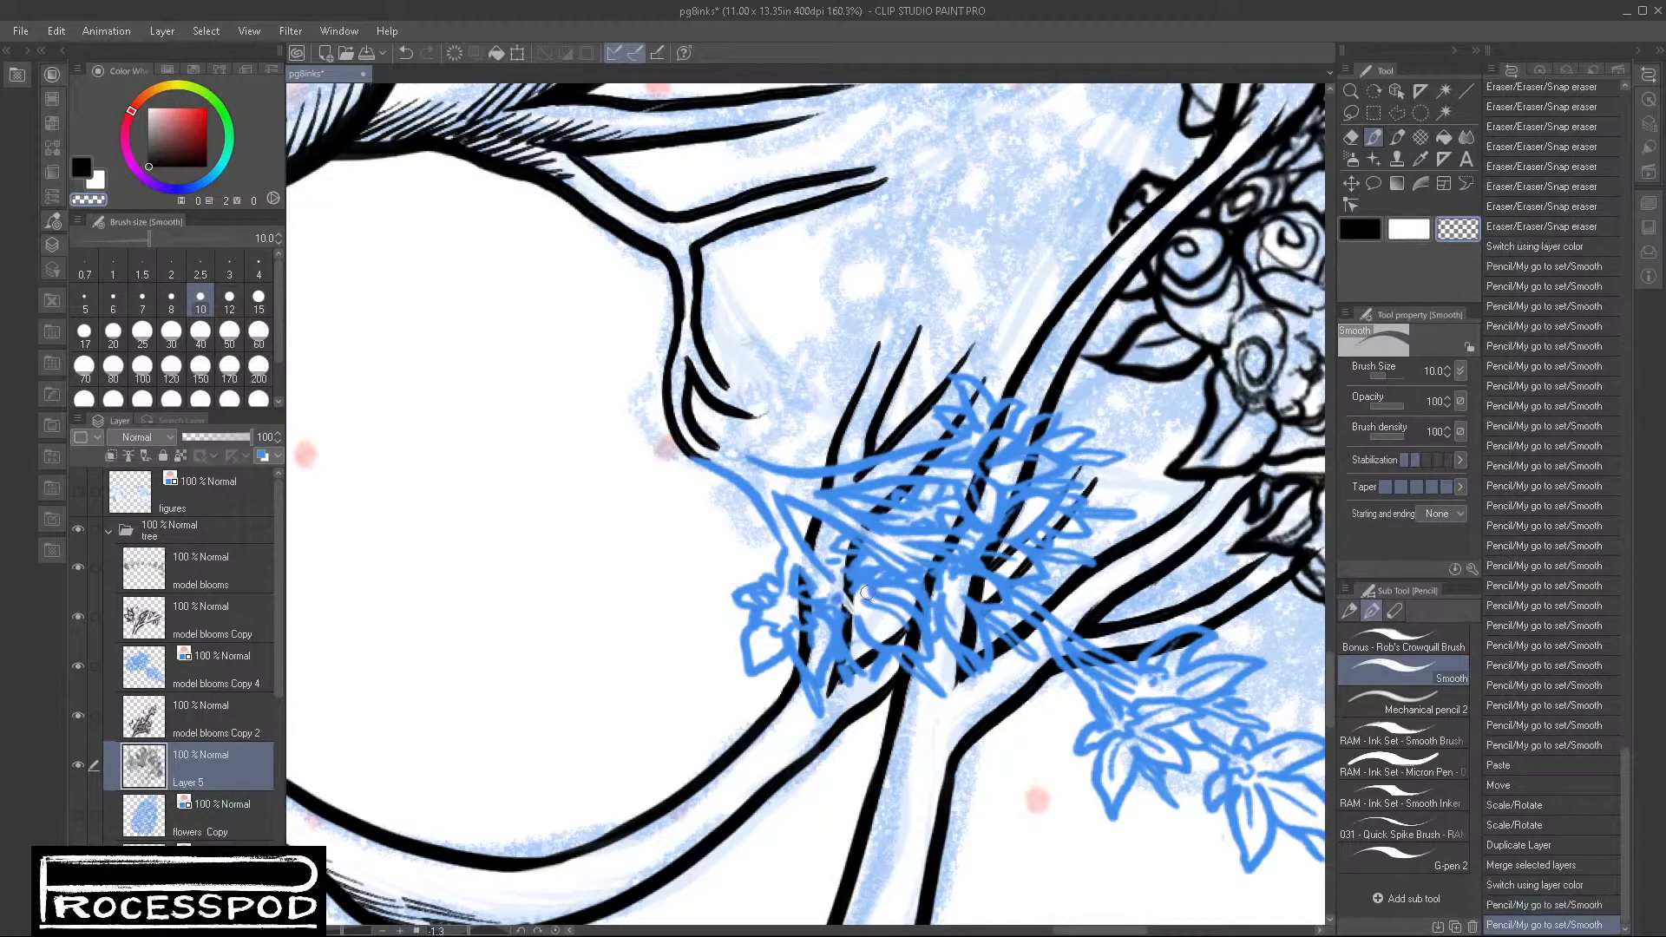
{"action": "left_click", "coordinate": [863, 538]}
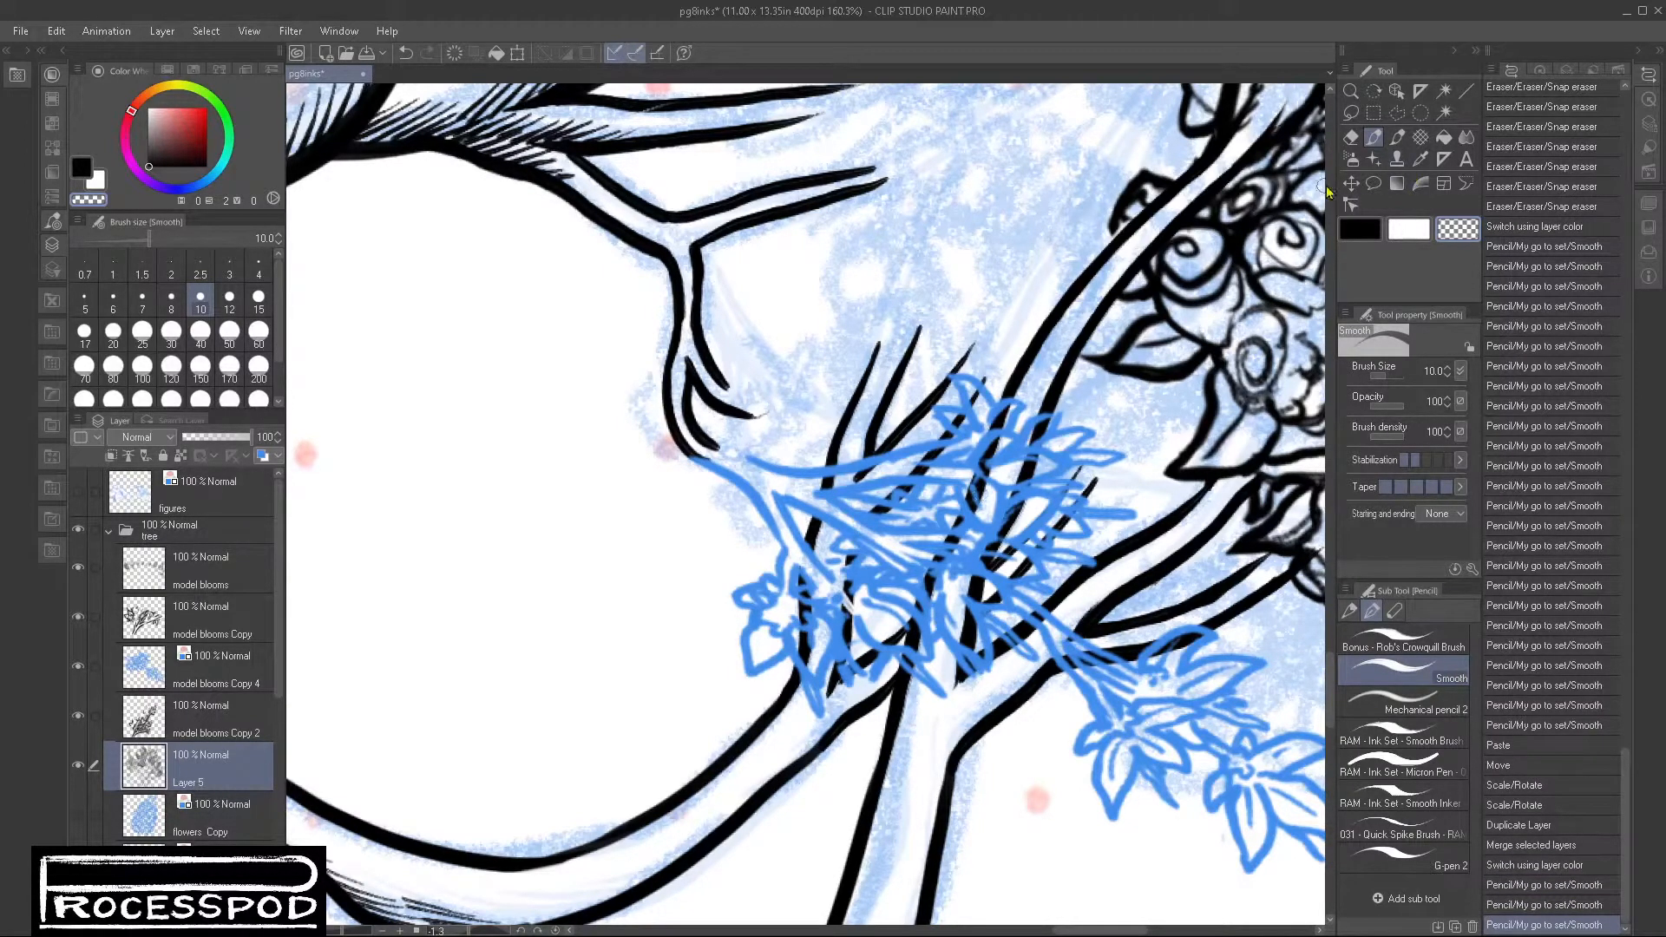
Step: Erase the branch lines behind the cluster's upper stem and blossoms on Layer 5 using the transparent Brush (Soft) at size 20
{"action": "left_click", "coordinate": [1397, 136]}
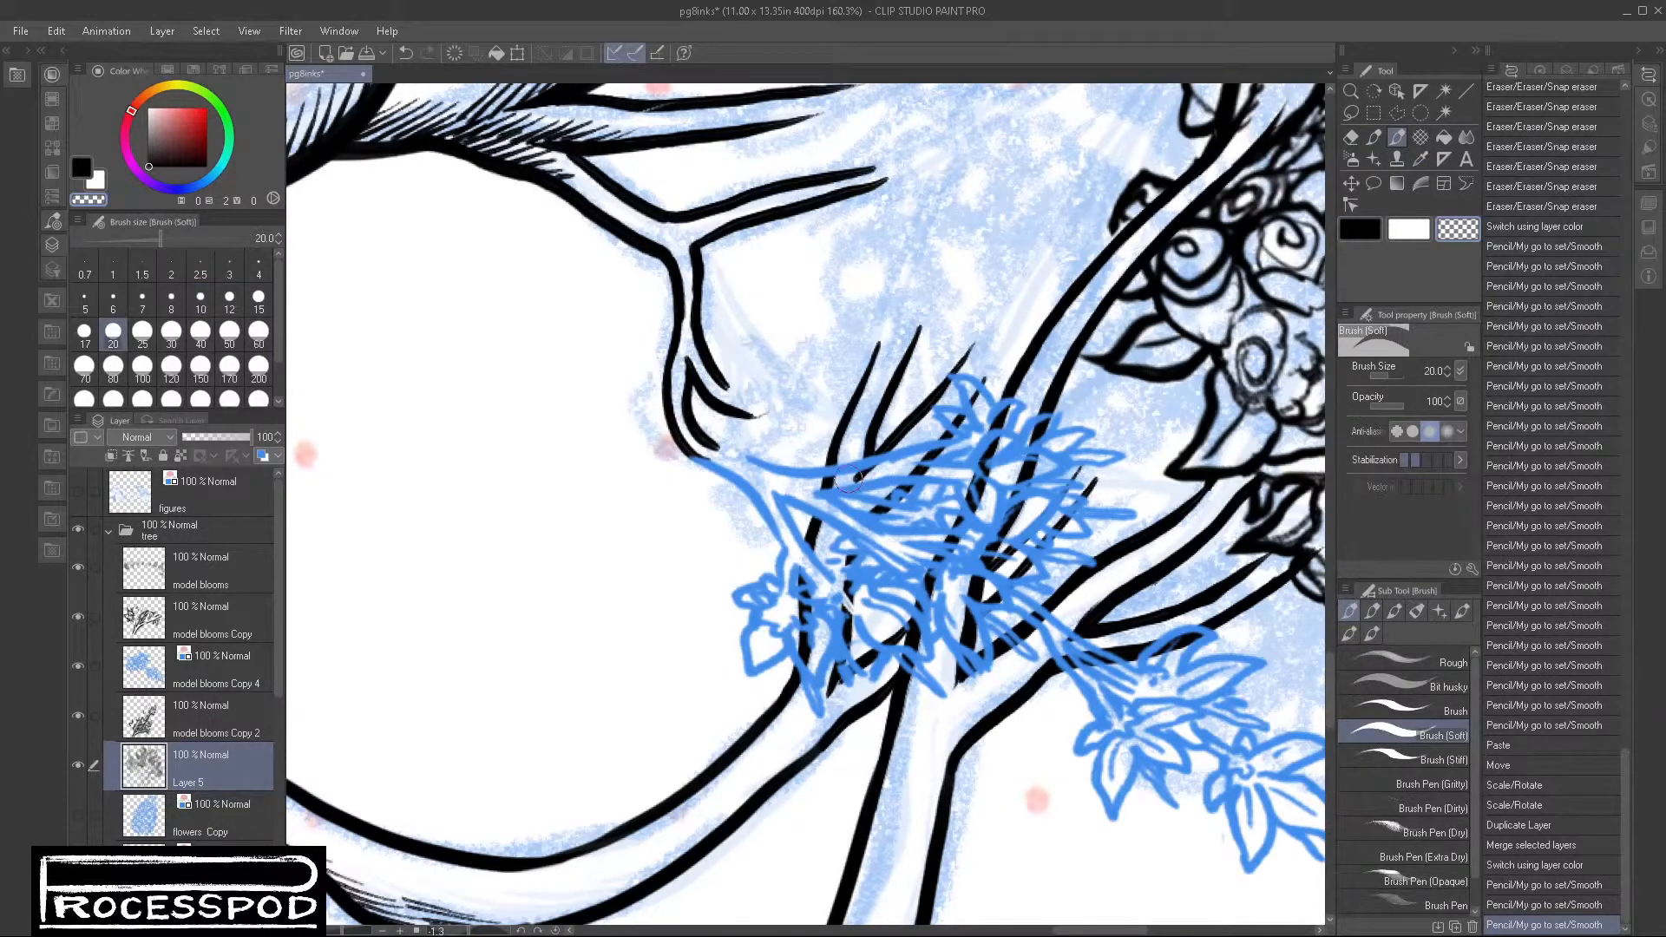
{"action": "left_click_drag", "start_coordinate": [831, 478], "coordinate": [1002, 420]}
{"action": "mouse_move", "coordinate": [911, 465]}
{"action": "left_mouse_down"}
{"action": "mouse_move", "coordinate": [977, 430]}
{"action": "mouse_move", "coordinate": [956, 421]}
{"action": "mouse_move", "coordinate": [977, 415]}
{"action": "mouse_move", "coordinate": [972, 392]}
{"action": "mouse_move", "coordinate": [989, 418]}
{"action": "mouse_move", "coordinate": [1023, 418]}
{"action": "mouse_move", "coordinate": [969, 452]}
{"action": "mouse_move", "coordinate": [1033, 440]}
{"action": "mouse_move", "coordinate": [1032, 461]}
{"action": "mouse_move", "coordinate": [973, 475]}
{"action": "left_mouse_up"}
{"action": "mouse_move", "coordinate": [1044, 426]}
{"action": "left_mouse_down"}
{"action": "mouse_move", "coordinate": [1024, 462]}
{"action": "mouse_move", "coordinate": [1039, 428]}
{"action": "mouse_move", "coordinate": [1047, 458]}
{"action": "mouse_move", "coordinate": [988, 487]}
{"action": "mouse_move", "coordinate": [1051, 494]}
{"action": "mouse_move", "coordinate": [1024, 480]}
{"action": "mouse_move", "coordinate": [1006, 491]}
{"action": "mouse_move", "coordinate": [1070, 504]}
{"action": "mouse_move", "coordinate": [1022, 501]}
{"action": "mouse_move", "coordinate": [1011, 477]}
{"action": "mouse_move", "coordinate": [986, 513]}
{"action": "mouse_move", "coordinate": [959, 467]}
{"action": "mouse_move", "coordinate": [977, 461]}
{"action": "mouse_move", "coordinate": [924, 465]}
{"action": "mouse_move", "coordinate": [998, 502]}
{"action": "left_mouse_up"}
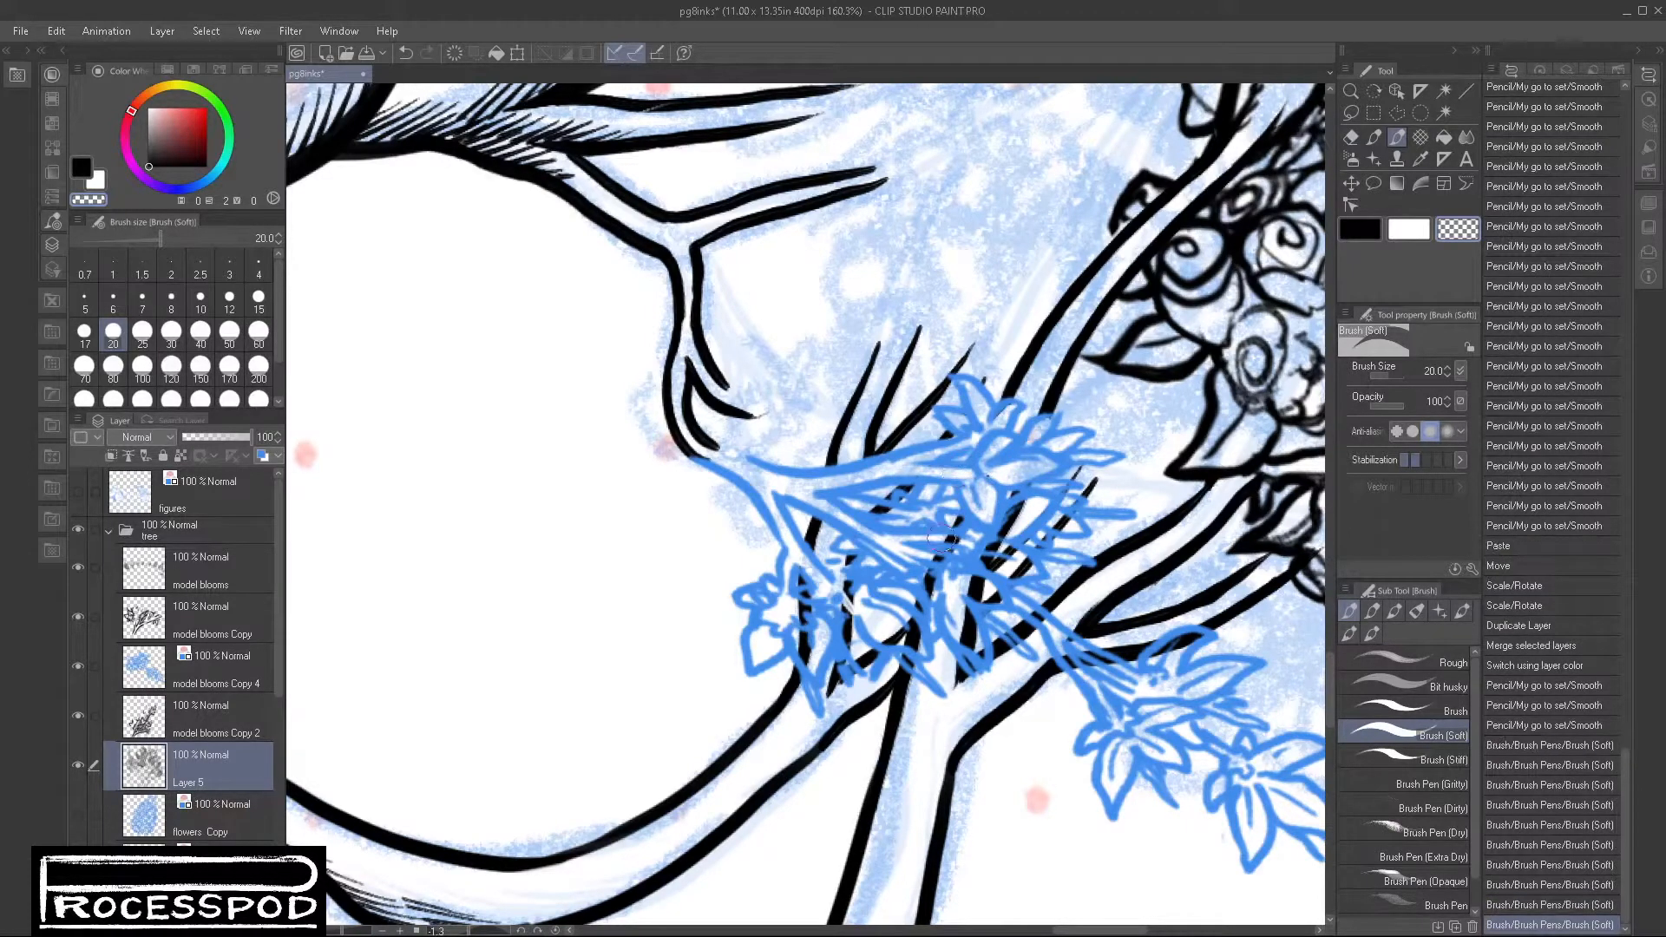
{"action": "mouse_move", "coordinate": [842, 512]}
{"action": "left_mouse_down"}
{"action": "mouse_move", "coordinate": [937, 504]}
{"action": "mouse_move", "coordinate": [917, 515]}
{"action": "left_mouse_up"}
{"action": "left_click_drag", "start_coordinate": [1019, 504], "coordinate": [979, 474]}
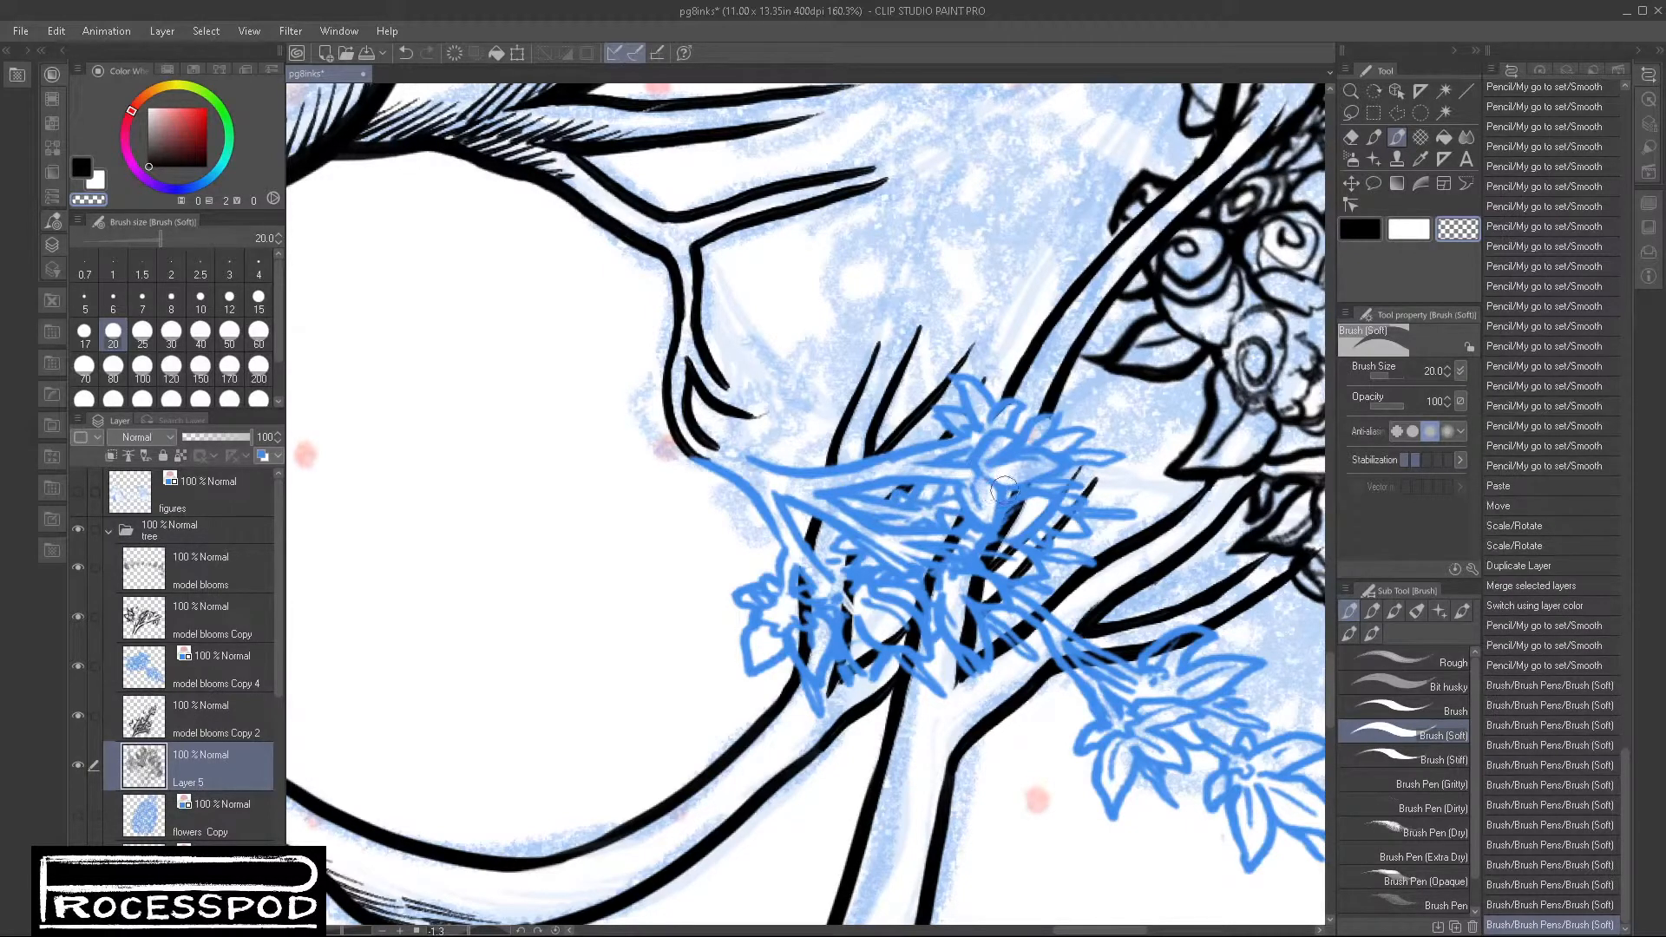
Step: Erase the branch lines crossing the cluster's right-hand and lower-right blossoms, undoing faulty strokes
{"action": "mouse_move", "coordinate": [1075, 523]}
{"action": "left_mouse_down"}
{"action": "mouse_move", "coordinate": [1032, 515]}
{"action": "mouse_move", "coordinate": [1077, 518]}
{"action": "mouse_move", "coordinate": [1008, 530]}
{"action": "mouse_move", "coordinate": [1026, 509]}
{"action": "mouse_move", "coordinate": [998, 547]}
{"action": "mouse_move", "coordinate": [1027, 564]}
{"action": "mouse_move", "coordinate": [992, 550]}
{"action": "mouse_move", "coordinate": [1008, 566]}
{"action": "mouse_move", "coordinate": [1049, 542]}
{"action": "mouse_move", "coordinate": [1066, 478]}
{"action": "mouse_move", "coordinate": [1024, 502]}
{"action": "mouse_move", "coordinate": [1098, 531]}
{"action": "mouse_move", "coordinate": [1099, 553]}
{"action": "mouse_move", "coordinate": [1042, 573]}
{"action": "mouse_move", "coordinate": [1075, 555]}
{"action": "mouse_move", "coordinate": [1013, 549]}
{"action": "mouse_move", "coordinate": [1046, 536]}
{"action": "mouse_move", "coordinate": [1084, 554]}
{"action": "mouse_move", "coordinate": [1027, 556]}
{"action": "mouse_move", "coordinate": [1066, 542]}
{"action": "left_mouse_up"}
{"action": "key", "text": "ctrl+z"}
{"action": "key", "text": "ctrl+z"}
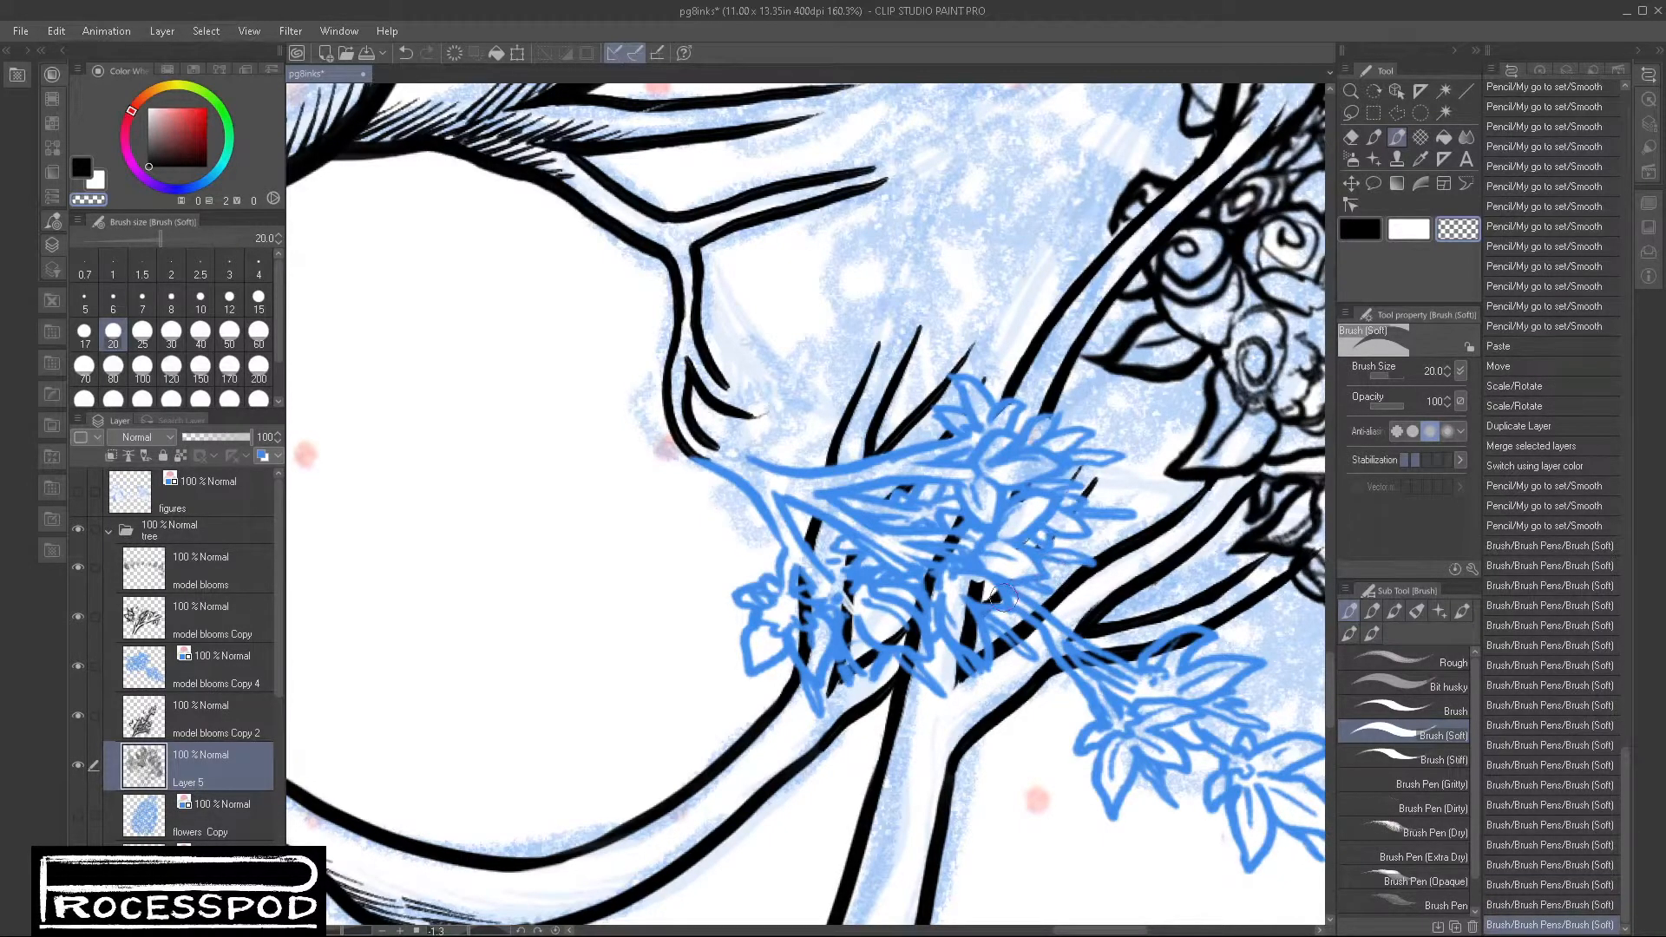
{"action": "mouse_move", "coordinate": [992, 597]}
{"action": "left_mouse_down"}
{"action": "mouse_move", "coordinate": [973, 649]}
{"action": "mouse_move", "coordinate": [956, 606]}
{"action": "mouse_move", "coordinate": [971, 649]}
{"action": "mouse_move", "coordinate": [996, 615]}
{"action": "mouse_move", "coordinate": [1019, 647]}
{"action": "mouse_move", "coordinate": [982, 617]}
{"action": "mouse_move", "coordinate": [1041, 626]}
{"action": "mouse_move", "coordinate": [1022, 608]}
{"action": "mouse_move", "coordinate": [1137, 683]}
{"action": "mouse_move", "coordinate": [1063, 655]}
{"action": "mouse_move", "coordinate": [1102, 686]}
{"action": "mouse_move", "coordinate": [1198, 634]}
{"action": "mouse_move", "coordinate": [1173, 655]}
{"action": "left_mouse_up"}
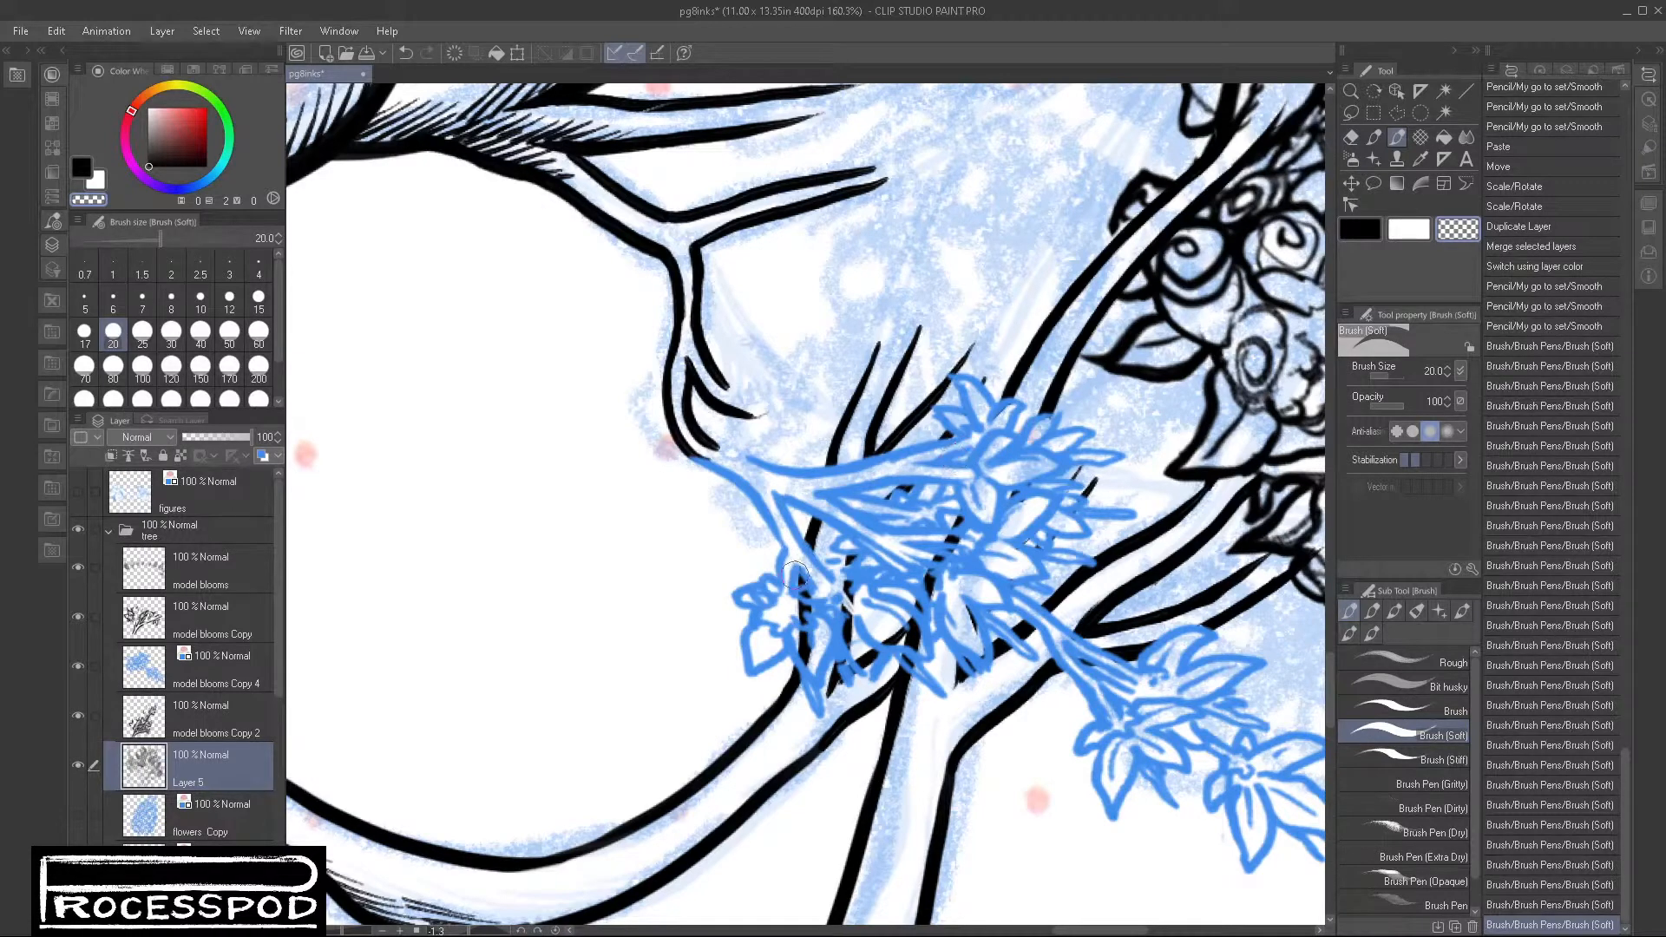
Step: Clear the remaining branch lines behind the cluster's lower-left and central blossoms, undoing one faulty stroke
{"action": "left_click_drag", "start_coordinate": [813, 655], "coordinate": [812, 646]}
{"action": "mouse_move", "coordinate": [813, 641]}
{"action": "left_mouse_down"}
{"action": "mouse_move", "coordinate": [806, 598]}
{"action": "mouse_move", "coordinate": [827, 612]}
{"action": "mouse_move", "coordinate": [878, 578]}
{"action": "mouse_move", "coordinate": [848, 664]}
{"action": "mouse_move", "coordinate": [861, 614]}
{"action": "left_mouse_up"}
{"action": "key", "text": "ctrl+z"}
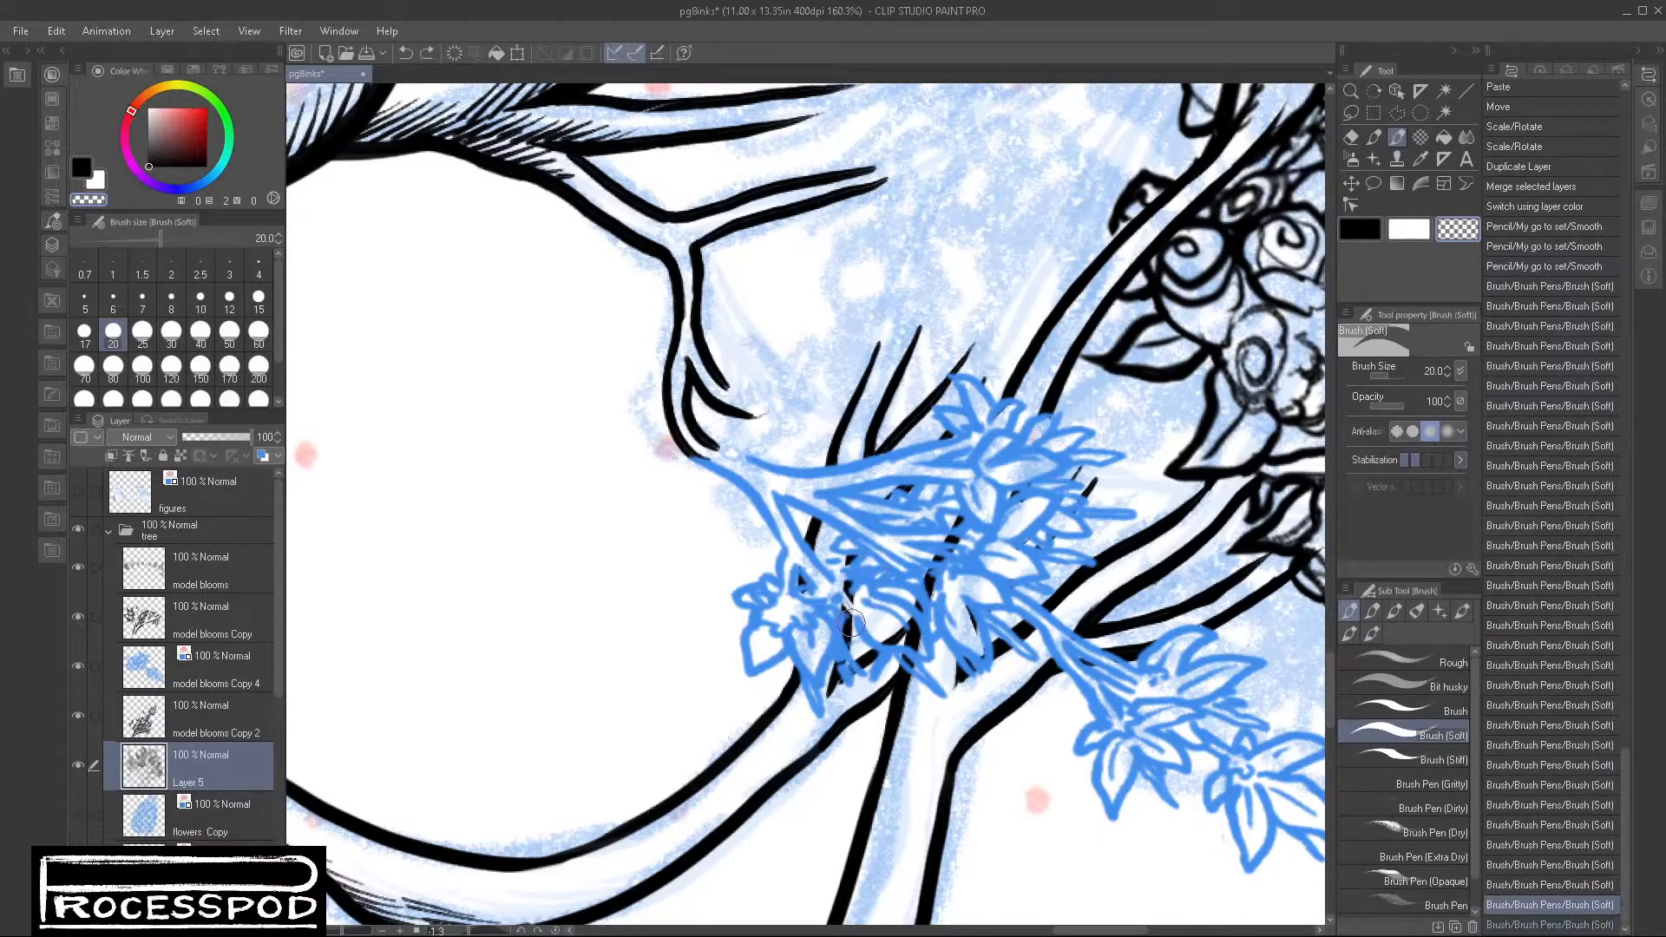
{"action": "mouse_move", "coordinate": [841, 602]}
{"action": "left_mouse_down"}
{"action": "mouse_move", "coordinate": [903, 615]}
{"action": "mouse_move", "coordinate": [865, 643]}
{"action": "mouse_move", "coordinate": [866, 666]}
{"action": "mouse_move", "coordinate": [884, 635]}
{"action": "mouse_move", "coordinate": [915, 645]}
{"action": "mouse_move", "coordinate": [908, 615]}
{"action": "mouse_move", "coordinate": [960, 531]}
{"action": "mouse_move", "coordinate": [918, 572]}
{"action": "mouse_move", "coordinate": [1023, 599]}
{"action": "left_mouse_up"}
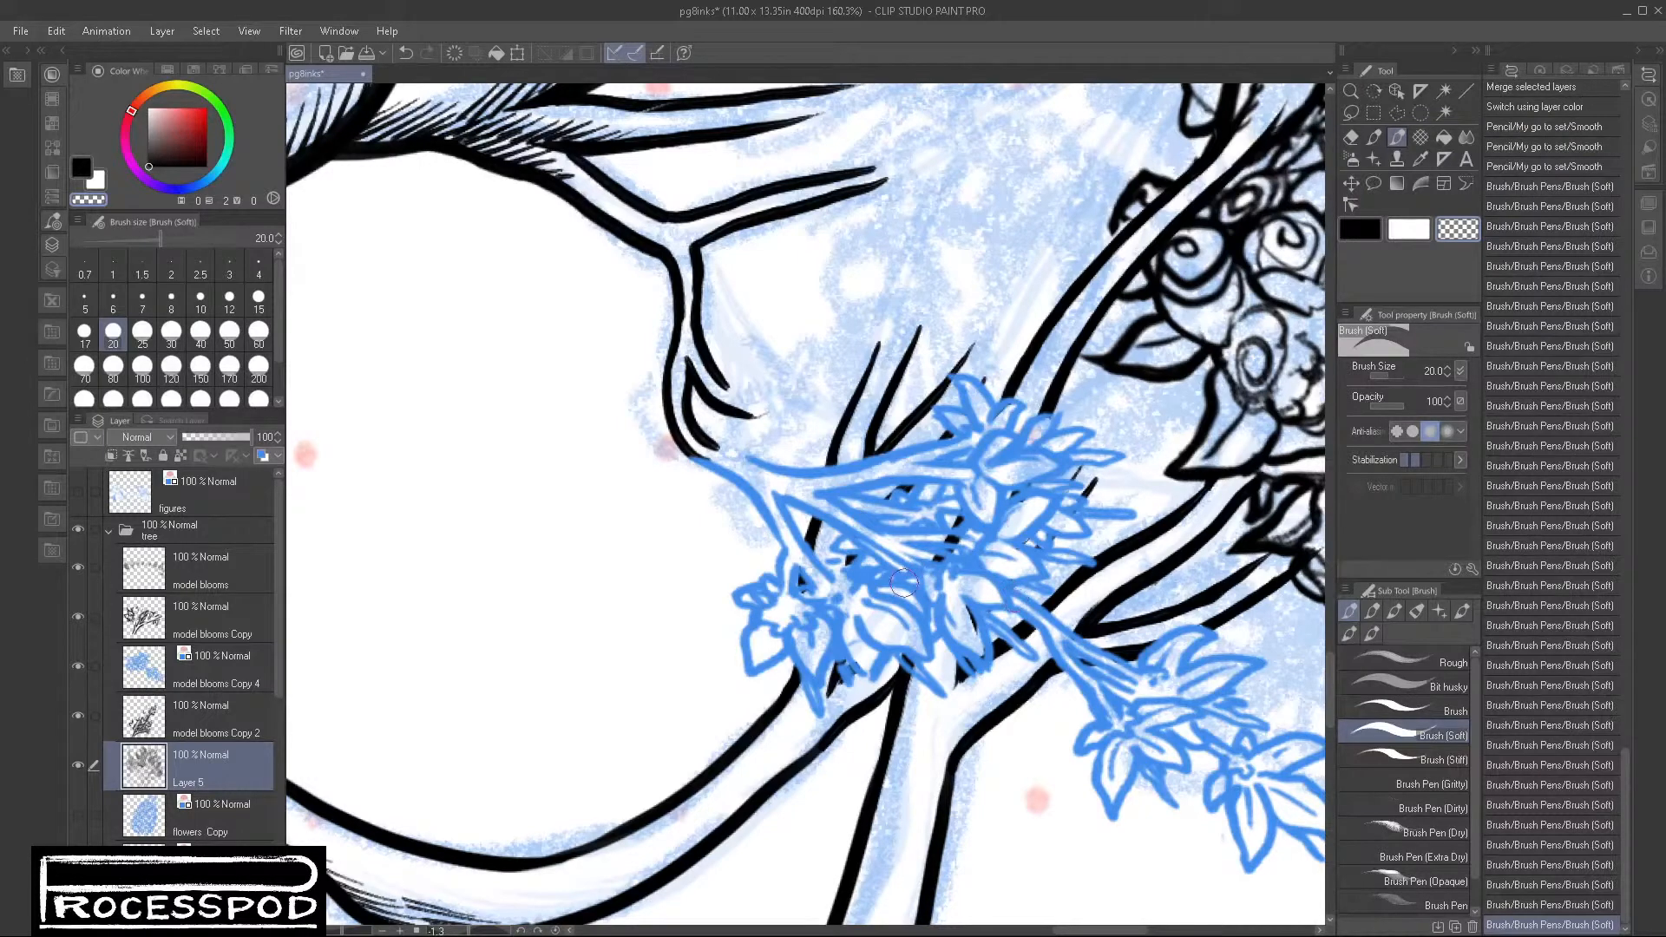
{"action": "mouse_move", "coordinate": [922, 539]}
{"action": "left_mouse_down"}
{"action": "mouse_move", "coordinate": [979, 533]}
{"action": "mouse_move", "coordinate": [947, 516]}
{"action": "mouse_move", "coordinate": [981, 531]}
{"action": "mouse_move", "coordinate": [959, 573]}
{"action": "left_mouse_up"}
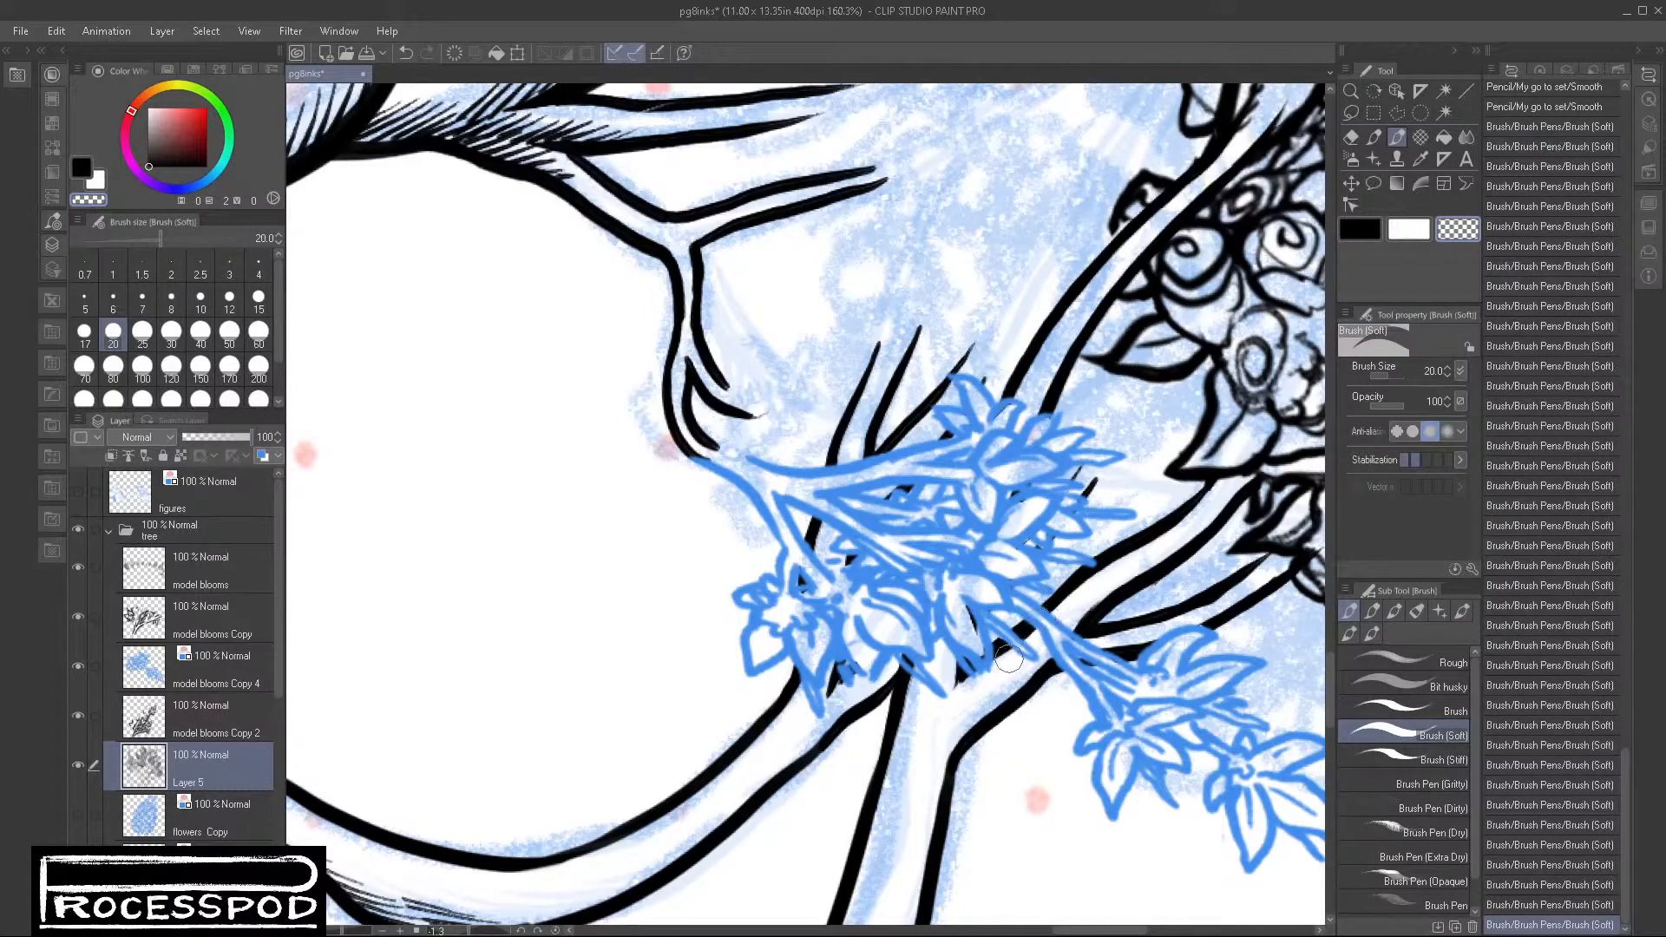
{"action": "left_click_drag", "start_coordinate": [1177, 788], "coordinate": [1110, 796]}
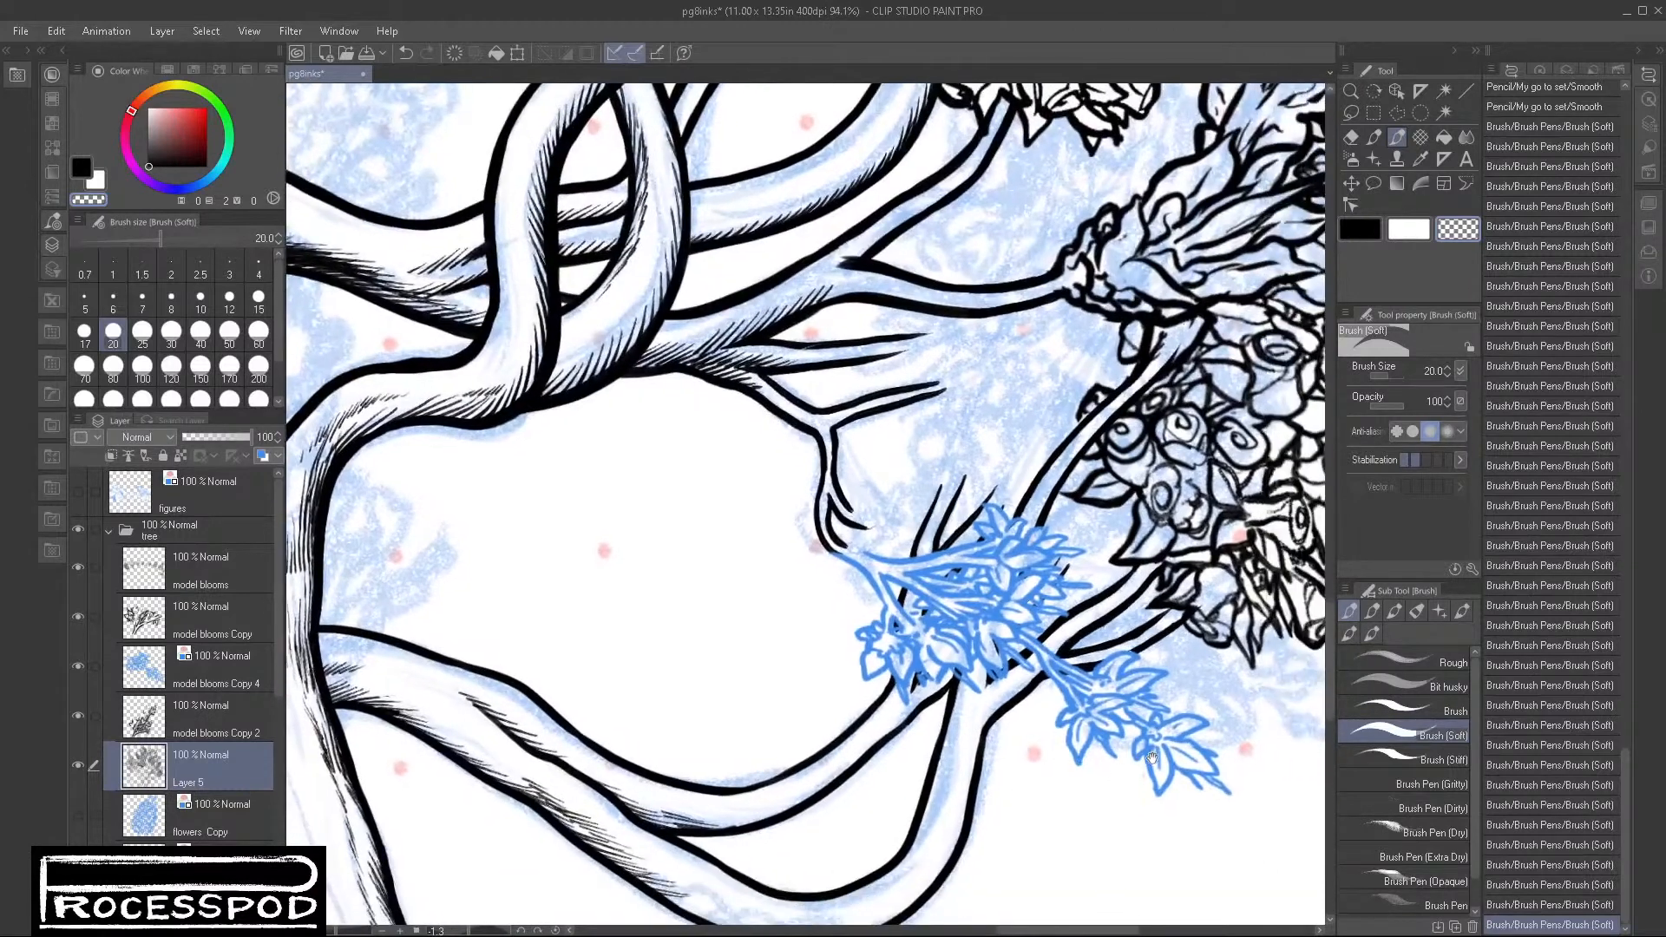
Step: Turn off the layer color on the model blooms Copy 4 layer to return the cluster to black
{"action": "left_click", "coordinate": [262, 456]}
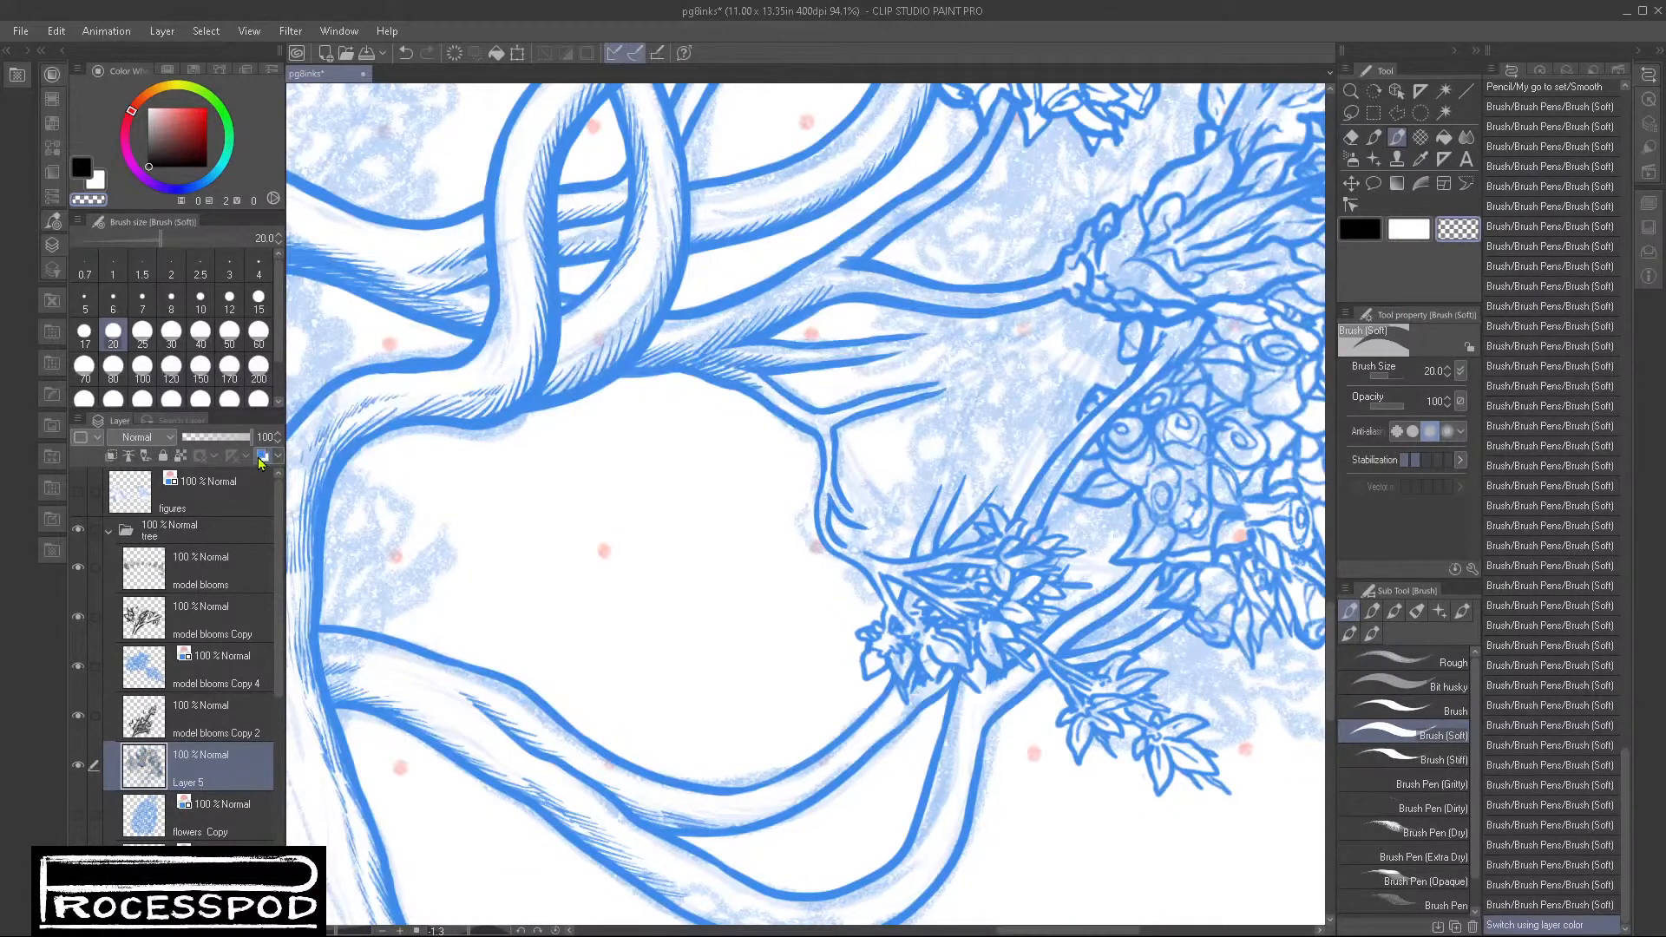
{"action": "left_click", "coordinate": [262, 456]}
{"action": "key", "text": "alt+bracketright"}
{"action": "key", "text": "alt+bracketright"}
{"action": "left_click", "coordinate": [262, 455]}
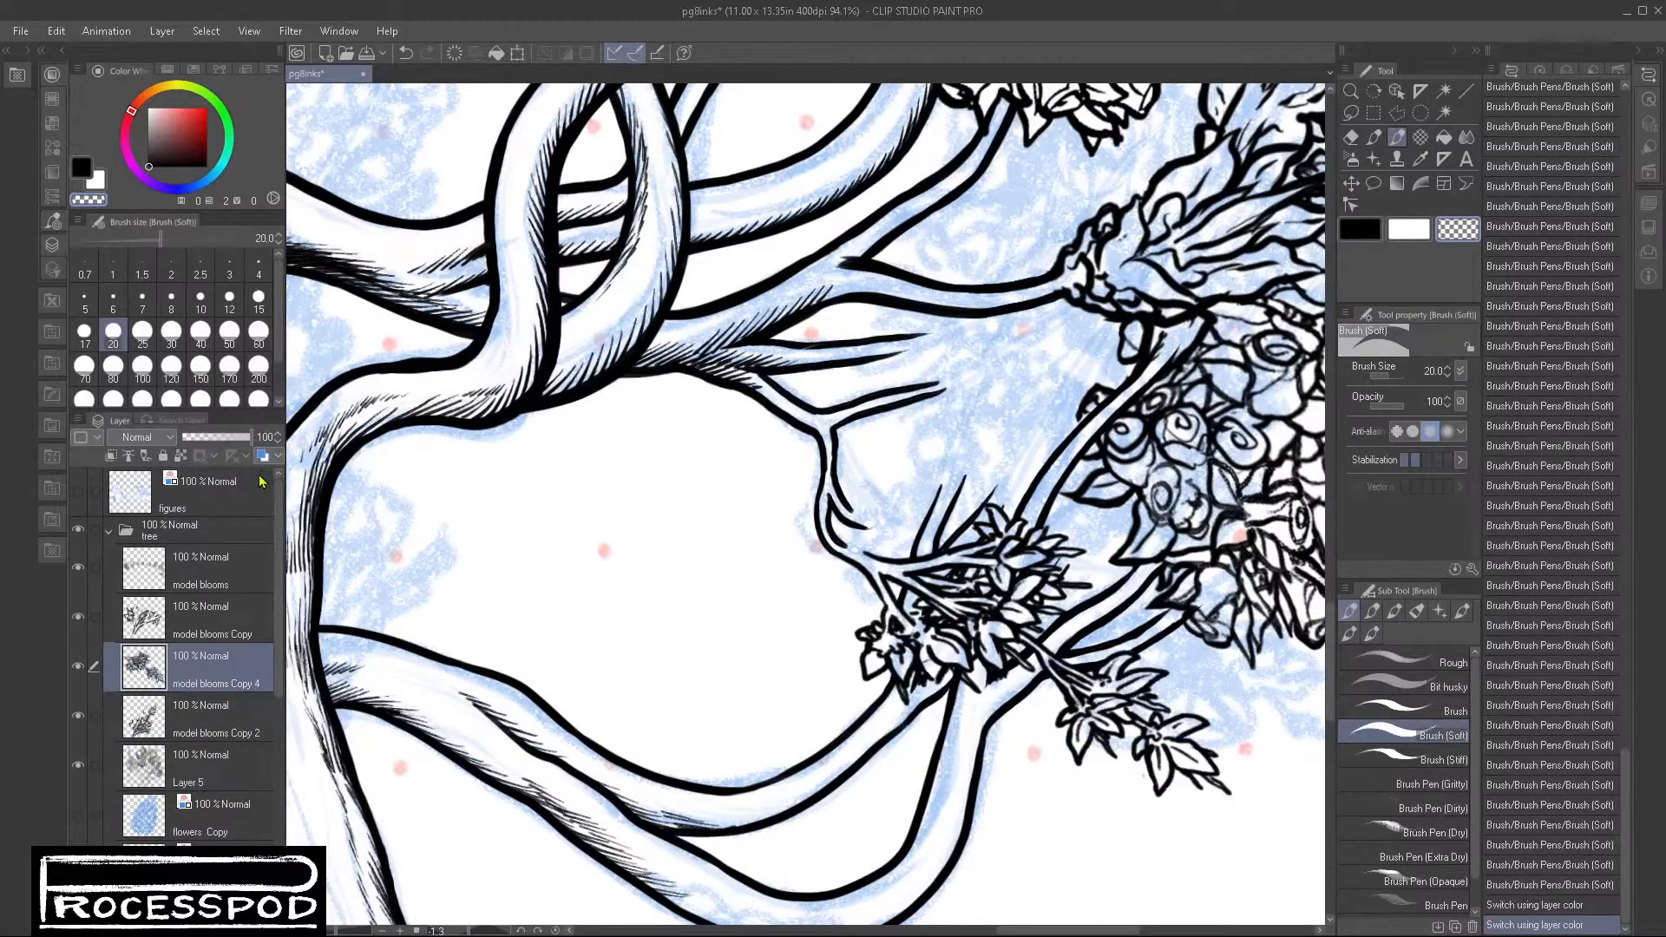
Step: Paste another copy of the blossom cluster and move it below the tree's lower-right branches
{"action": "scroll", "coordinate": [1076, 781], "scroll_direction": "down", "scroll_amount": 4}
{"action": "left_click_drag", "start_coordinate": [1127, 803], "coordinate": [1020, 738]}
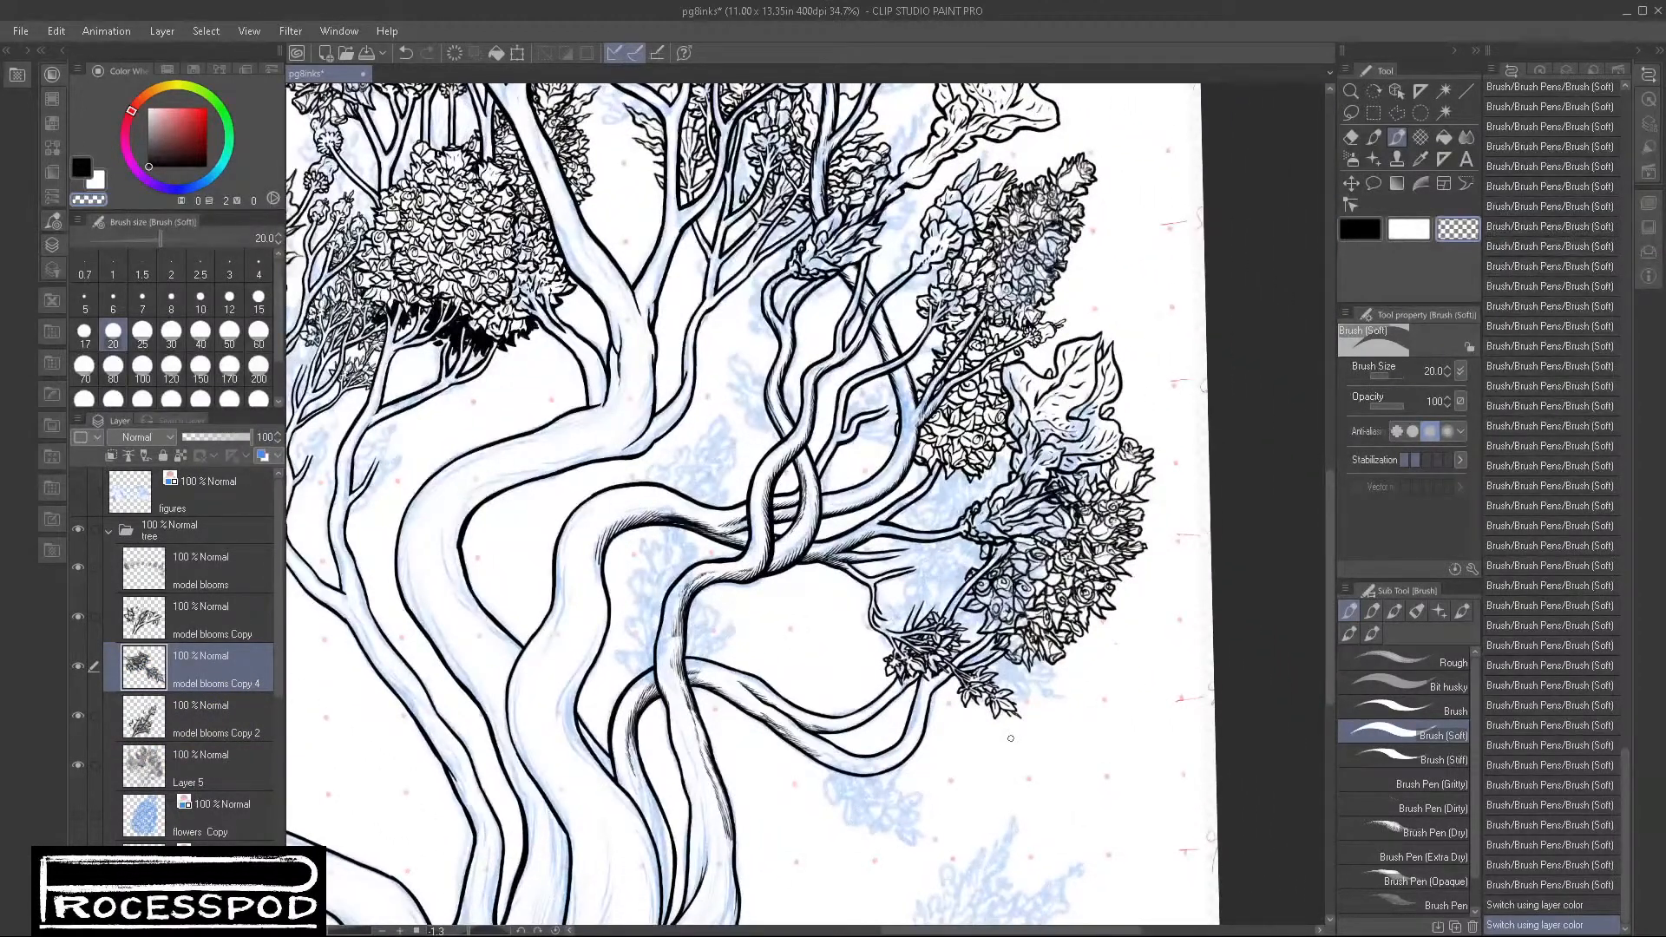
{"action": "left_click_drag", "start_coordinate": [1091, 670], "coordinate": [1060, 696]}
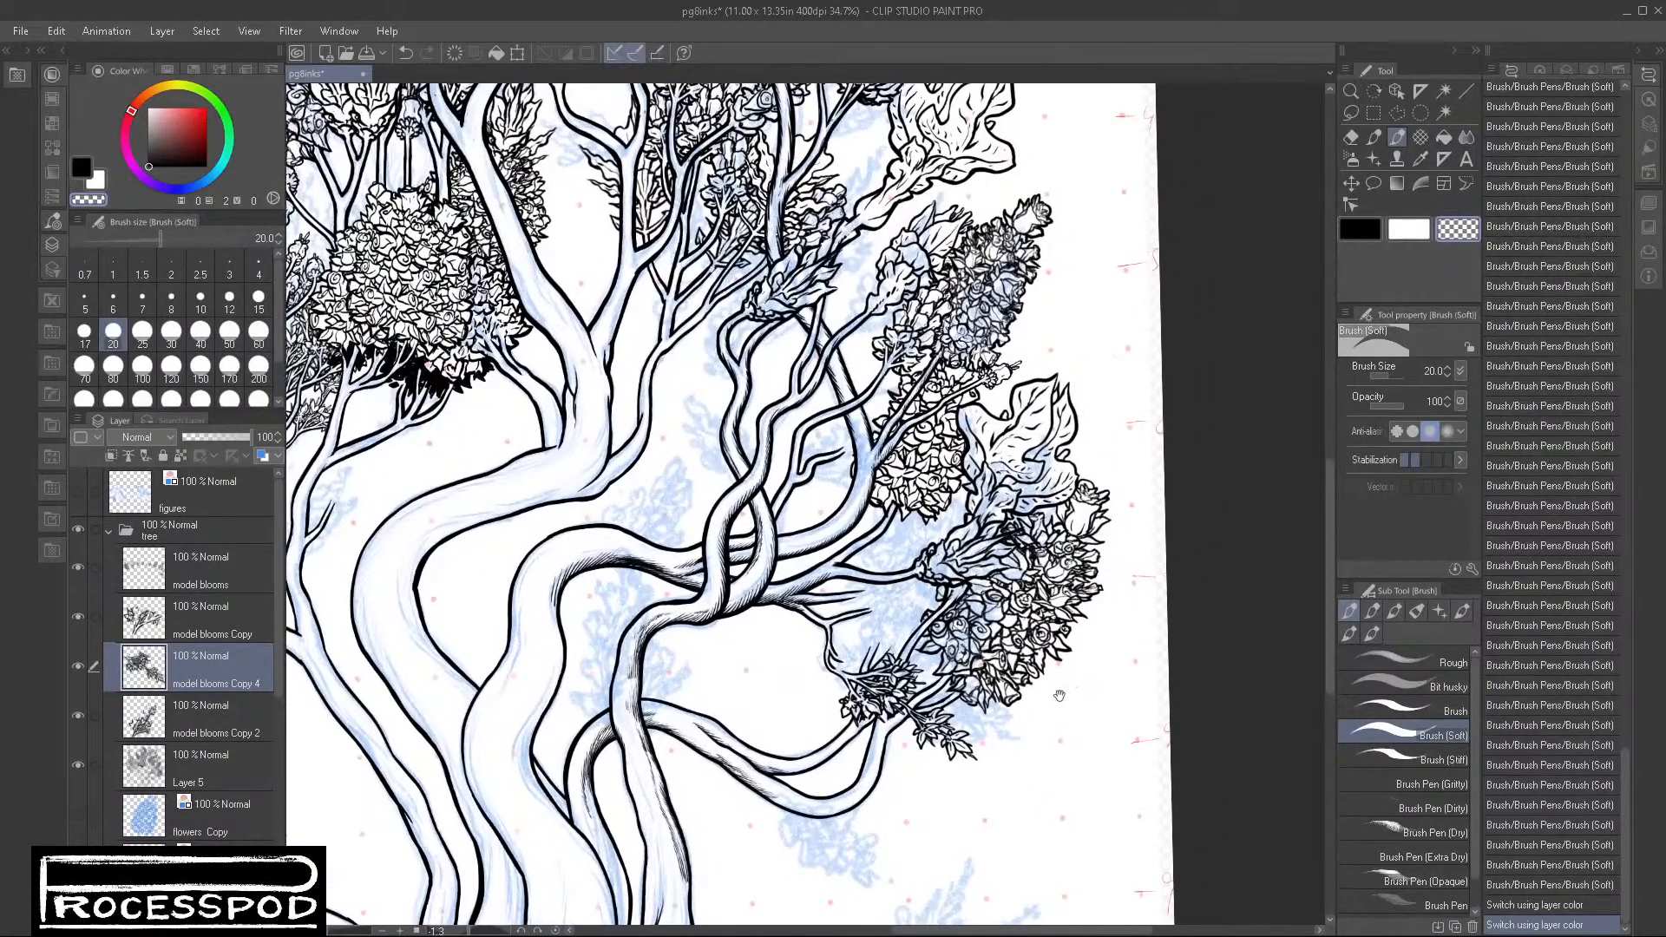
{"action": "scroll", "coordinate": [1067, 691], "scroll_direction": "down", "scroll_amount": 2}
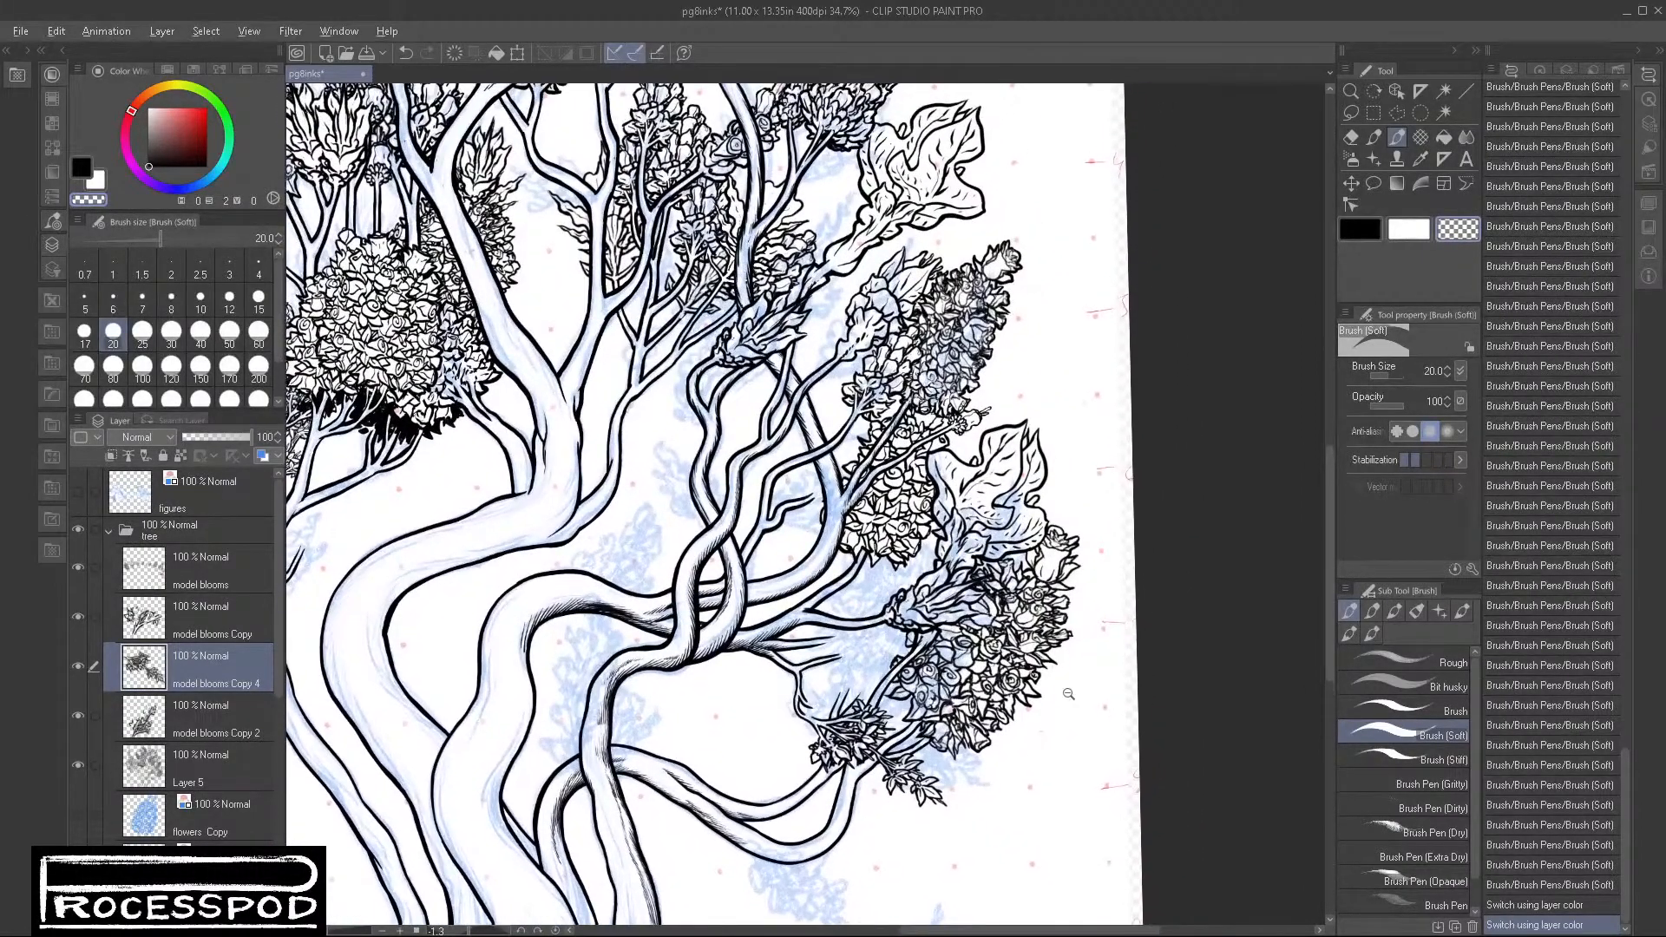
{"action": "scroll", "coordinate": [1058, 697], "scroll_direction": "down", "scroll_amount": 1}
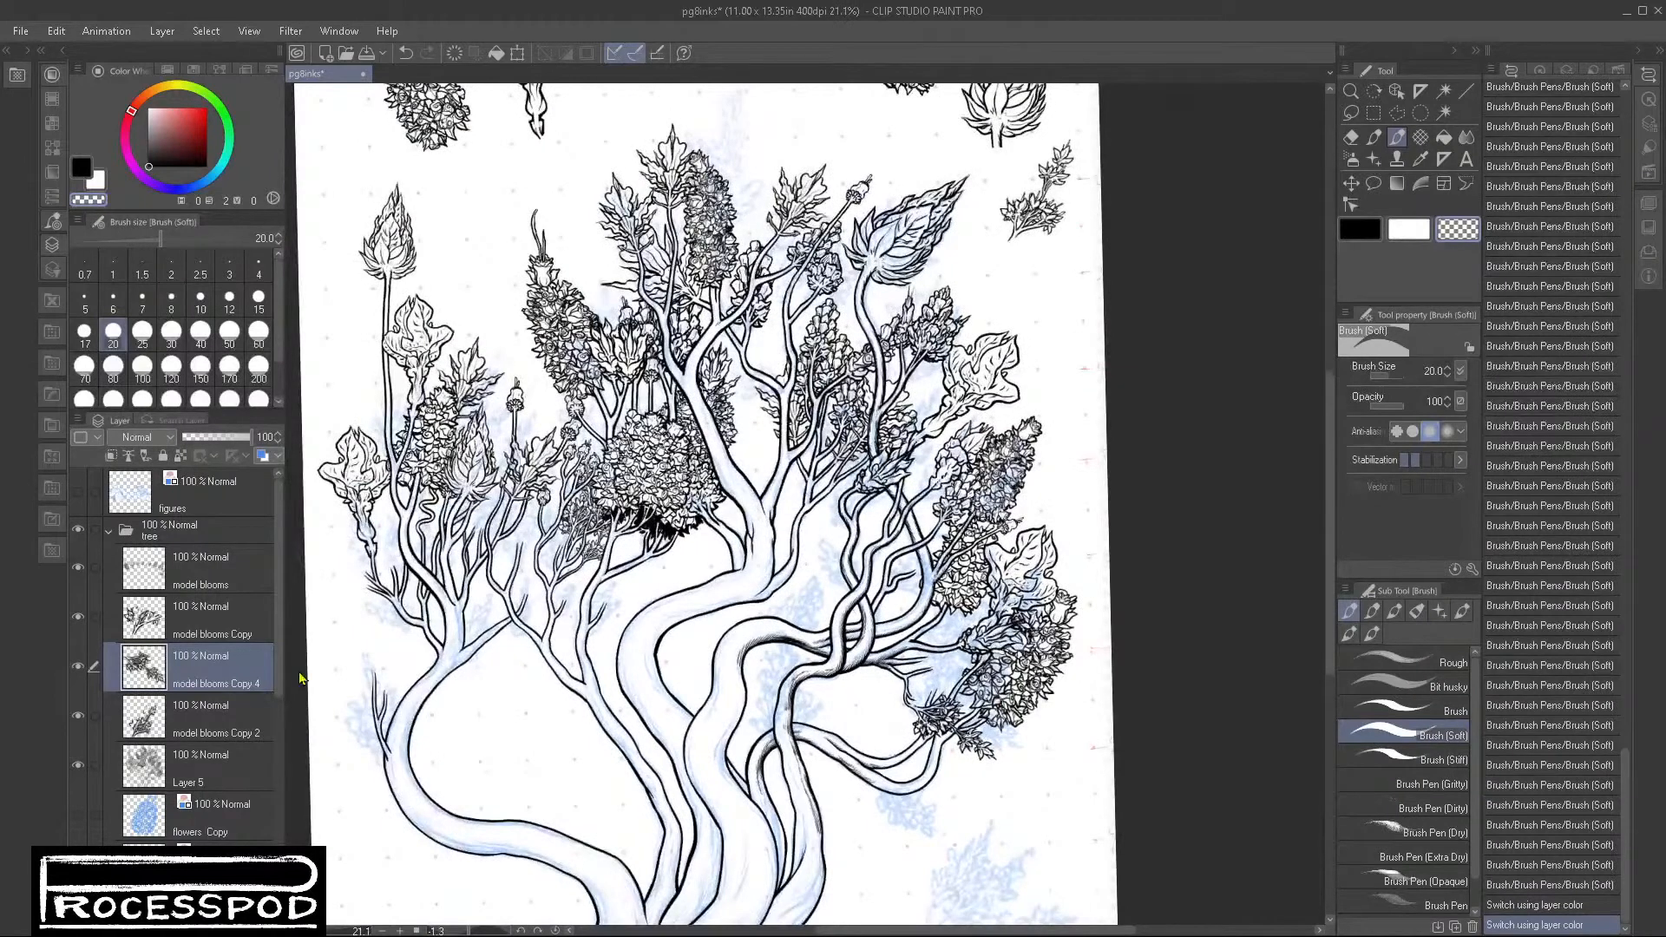
{"action": "key", "text": "ctrl+v"}
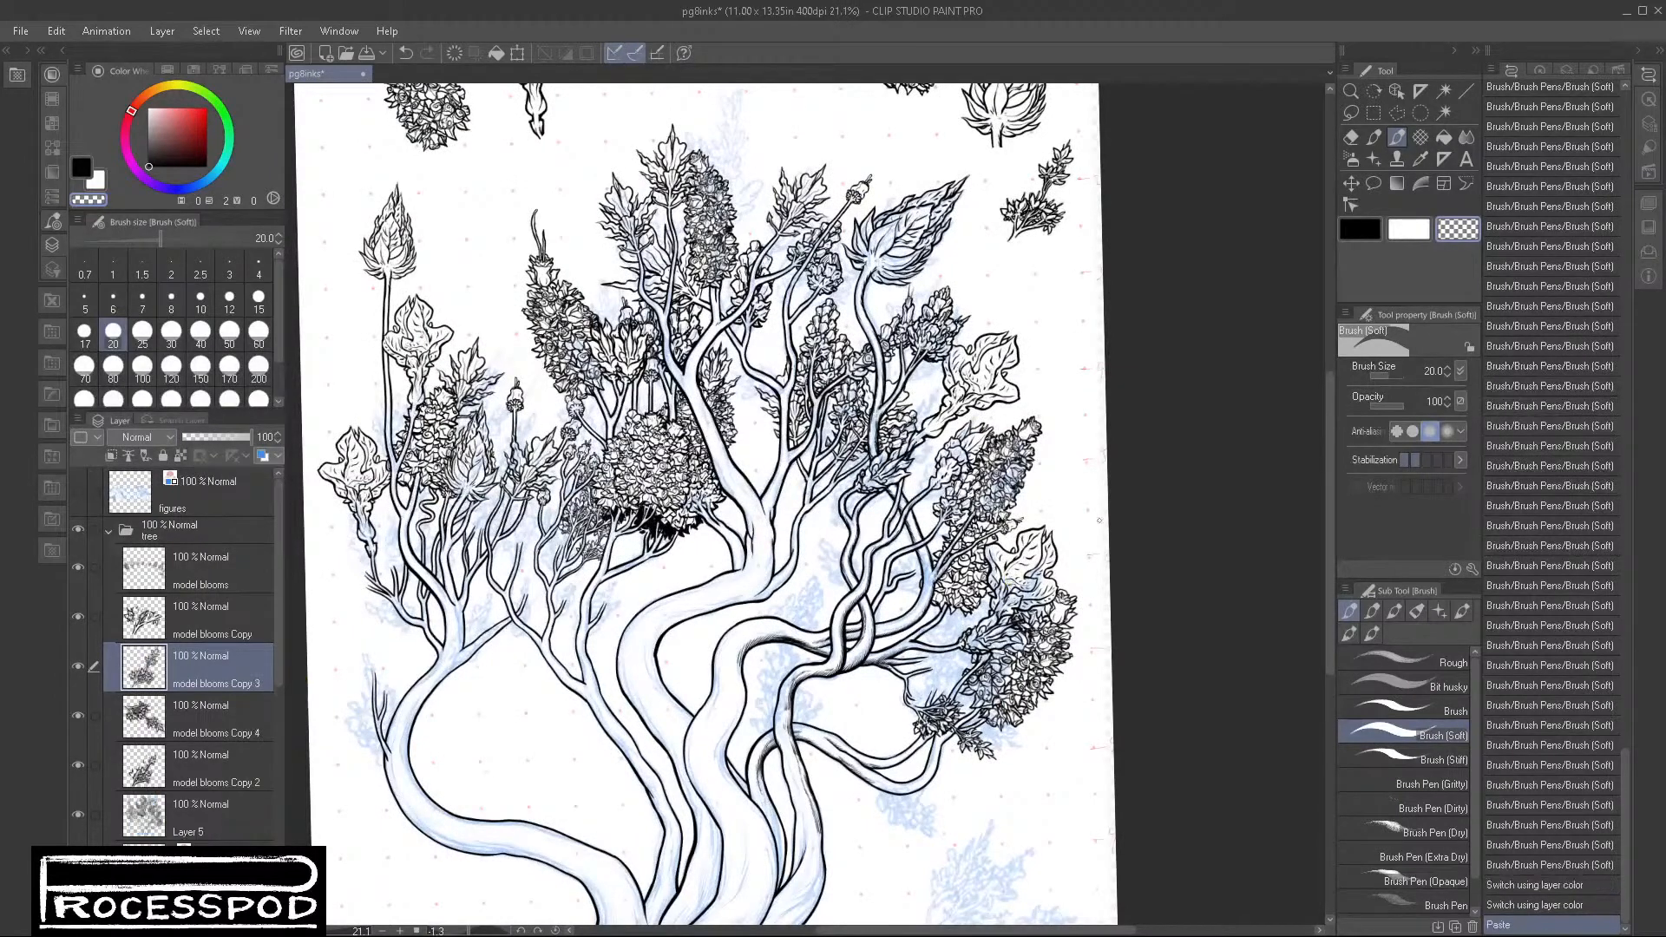
{"action": "left_click", "coordinate": [1350, 205]}
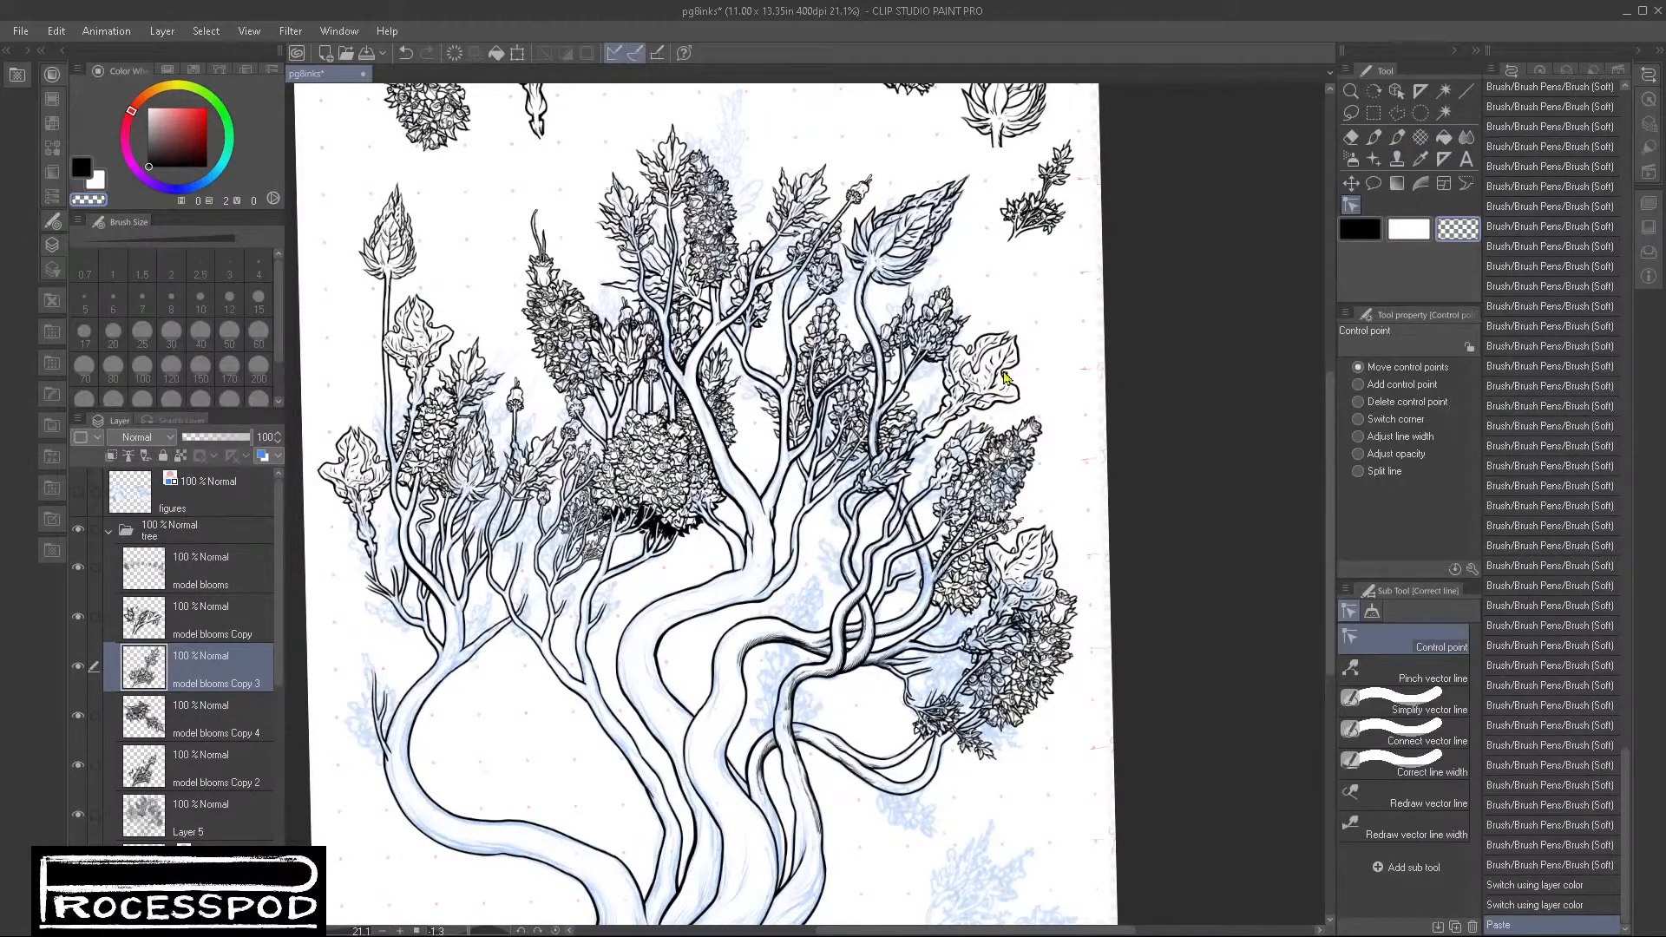
{"action": "left_click", "coordinate": [1352, 184]}
{"action": "left_click_drag", "start_coordinate": [1068, 270], "coordinate": [989, 738]}
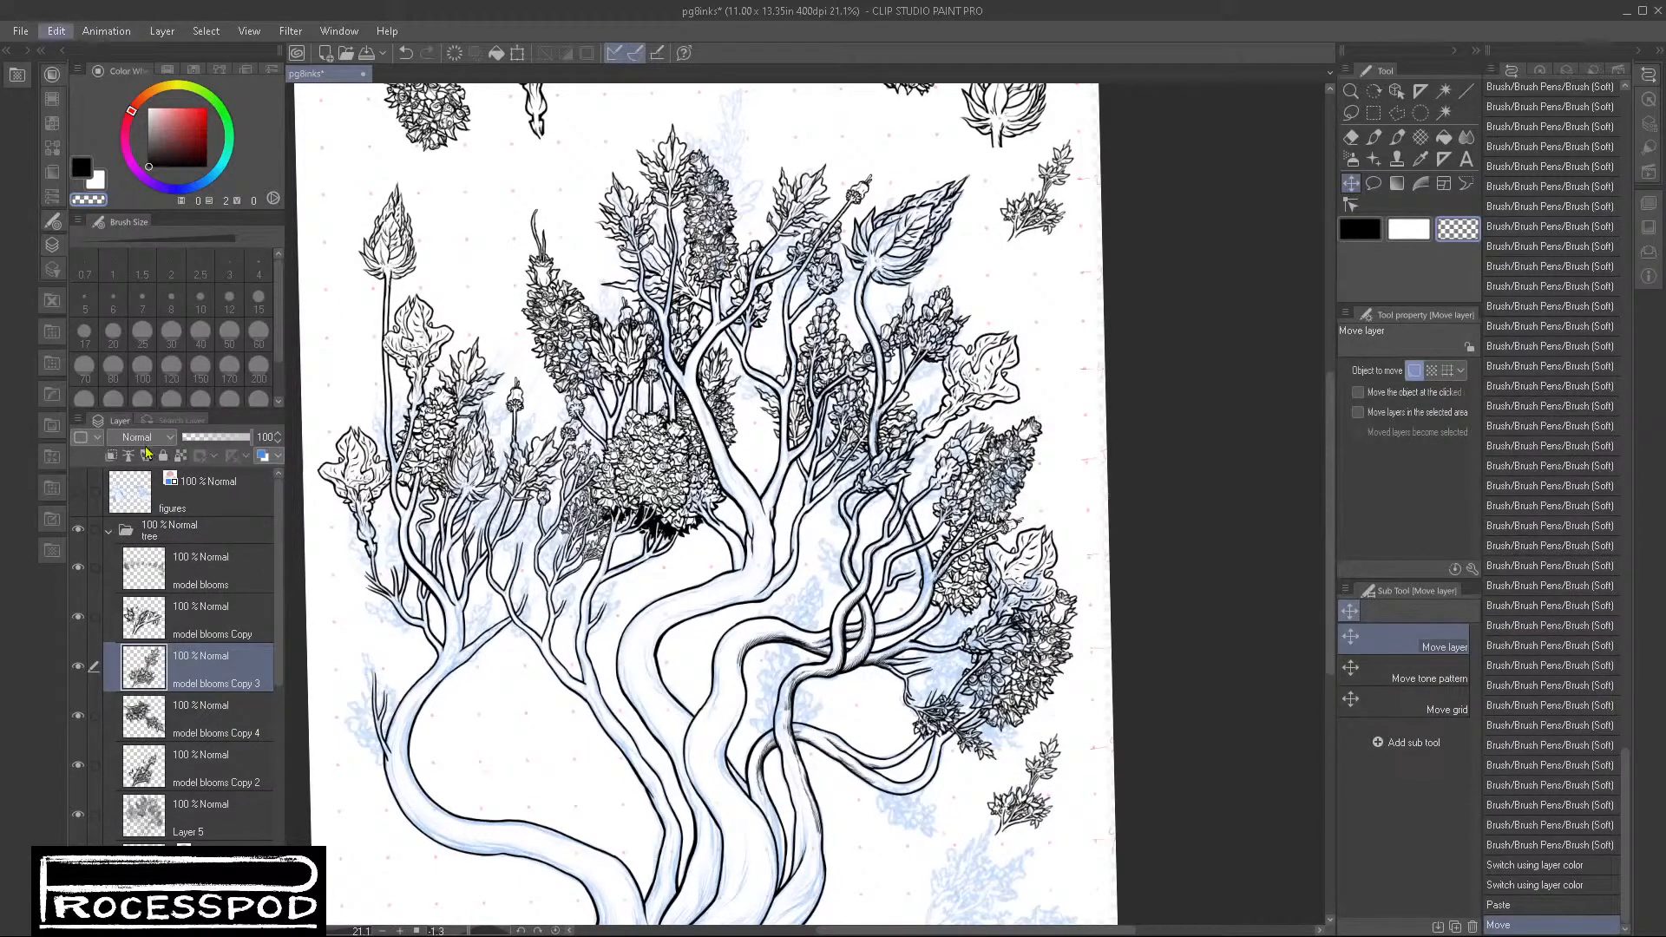
Step: Flip the new cluster horizontally, rotate it to 136.2° and fit it over the branches beneath the right-hand rose cluster
{"action": "left_click", "coordinate": [441, 619]}
{"action": "left_click_drag", "start_coordinate": [1183, 729], "coordinate": [964, 826]}
{"action": "left_click_drag", "start_coordinate": [1173, 800], "coordinate": [1182, 701]}
{"action": "left_click_drag", "start_coordinate": [1049, 790], "coordinate": [1007, 720]}
{"action": "left_click_drag", "start_coordinate": [1113, 629], "coordinate": [1102, 612]}
{"action": "scroll", "coordinate": [1005, 647], "scroll_direction": "up", "scroll_amount": 5}
{"action": "left_click_drag", "start_coordinate": [981, 847], "coordinate": [969, 622]}
{"action": "mouse_move", "coordinate": [982, 712]}
{"action": "left_mouse_down"}
{"action": "mouse_move", "coordinate": [1027, 687]}
{"action": "mouse_move", "coordinate": [943, 710]}
{"action": "mouse_move", "coordinate": [982, 692]}
{"action": "left_mouse_up"}
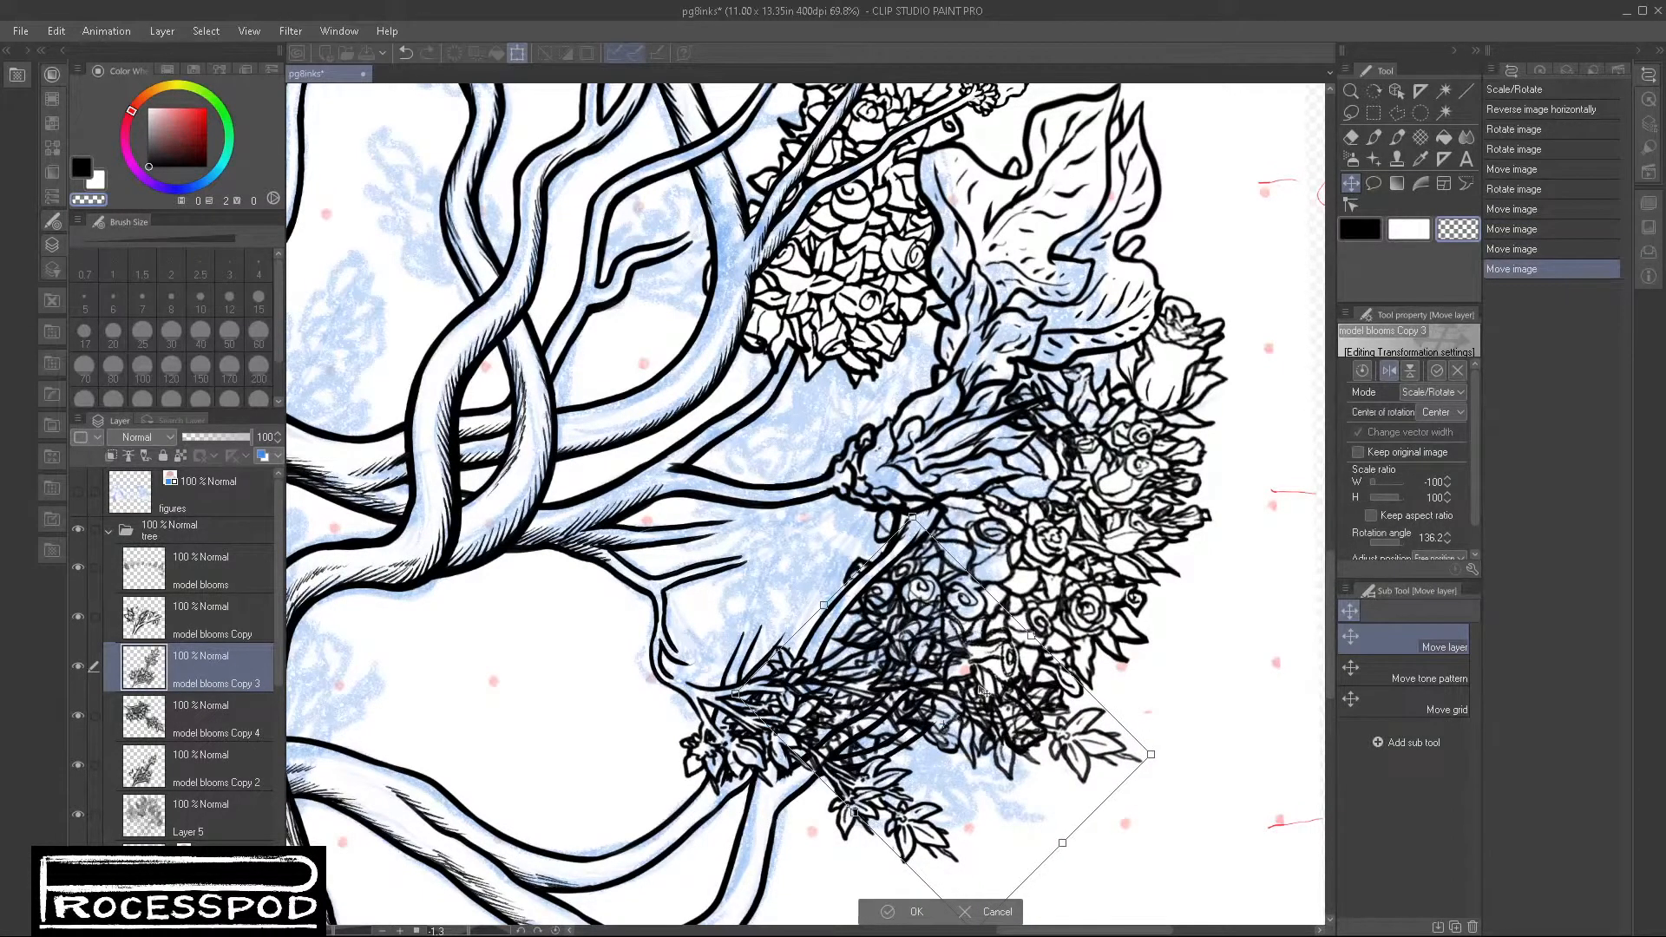
{"action": "left_click_drag", "start_coordinate": [870, 707], "coordinate": [873, 687]}
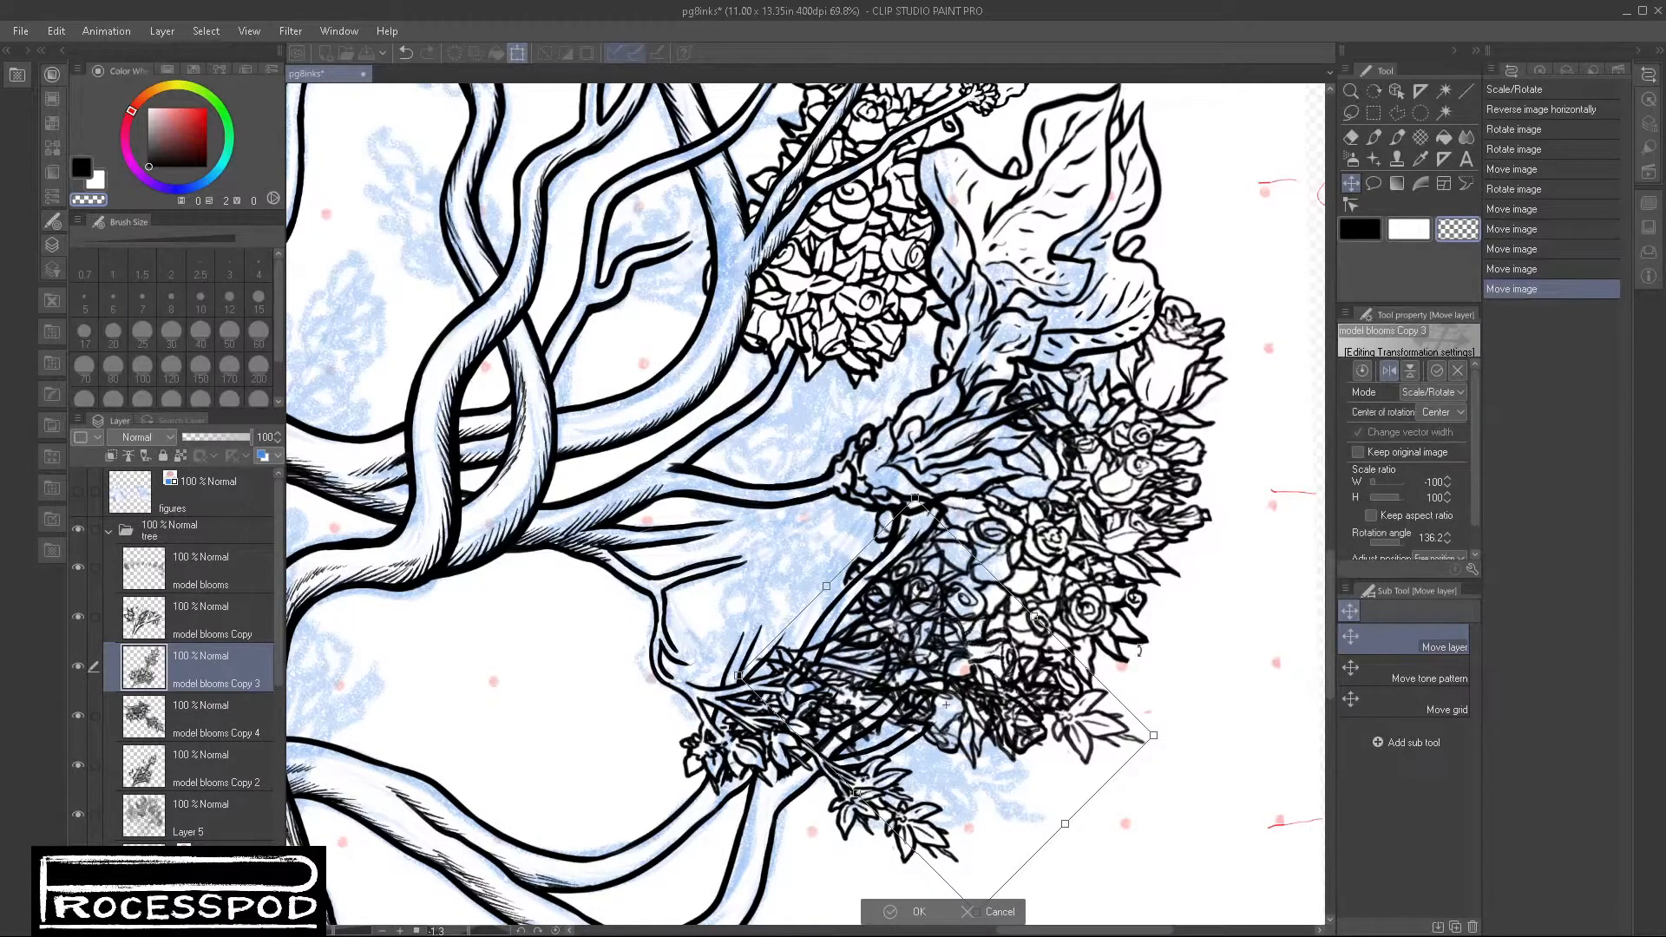
{"action": "key", "text": "Return"}
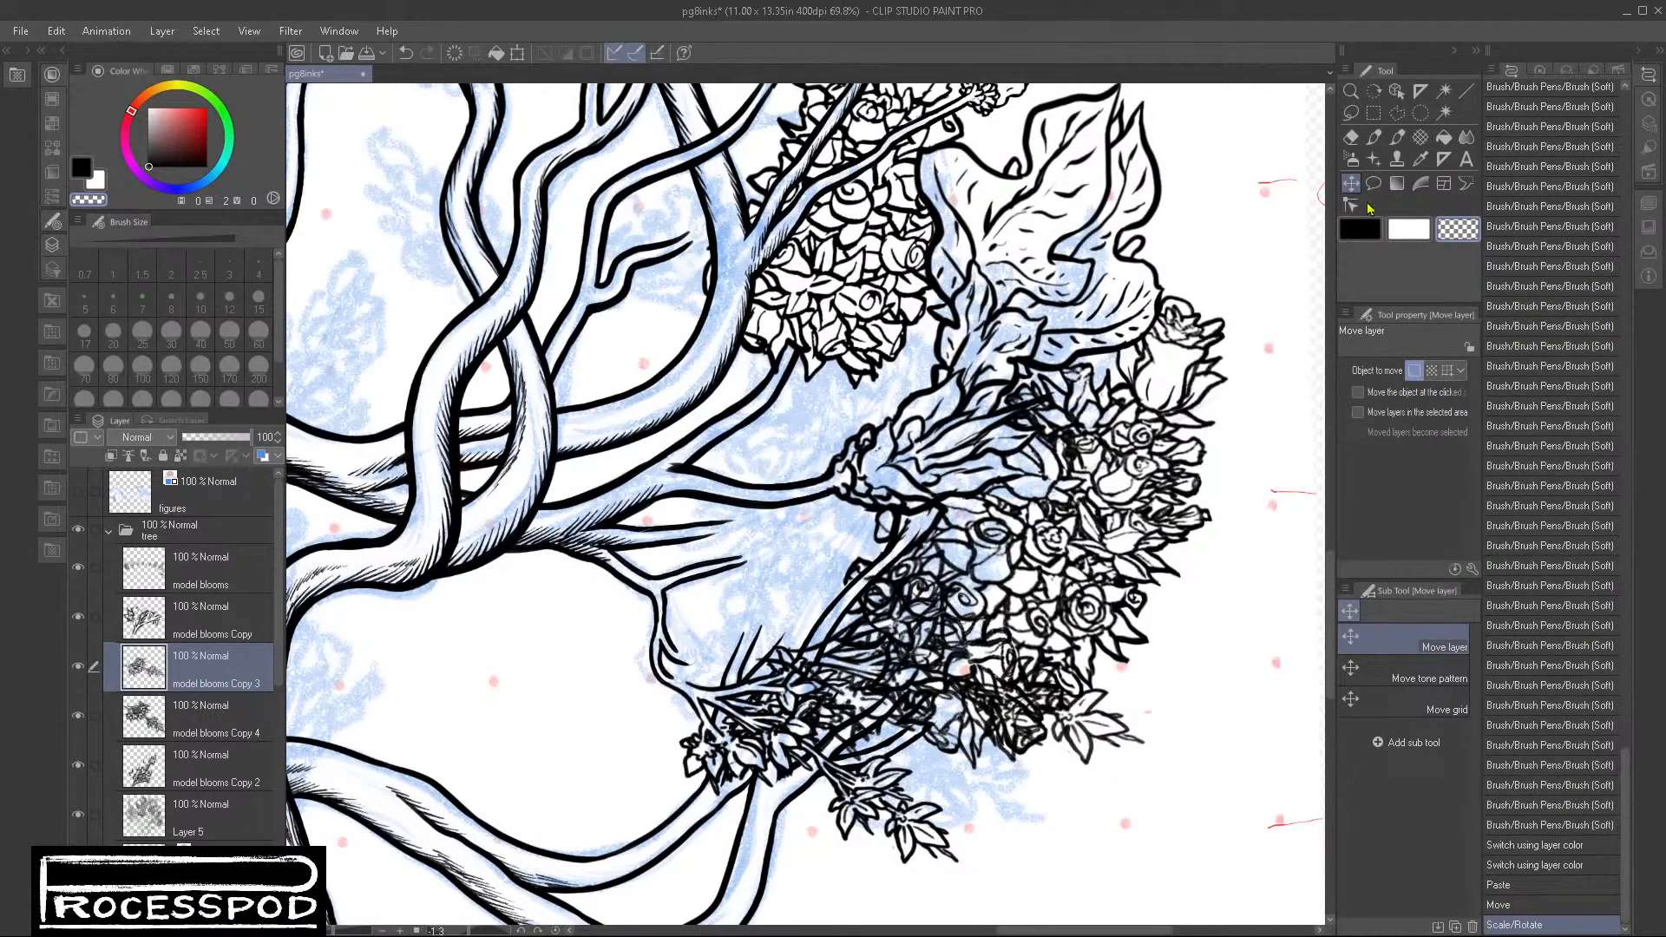
Step: Turn on the layer color for the model blooms Copy 3 layer to show the new cluster in blue
{"action": "left_click", "coordinate": [1374, 139]}
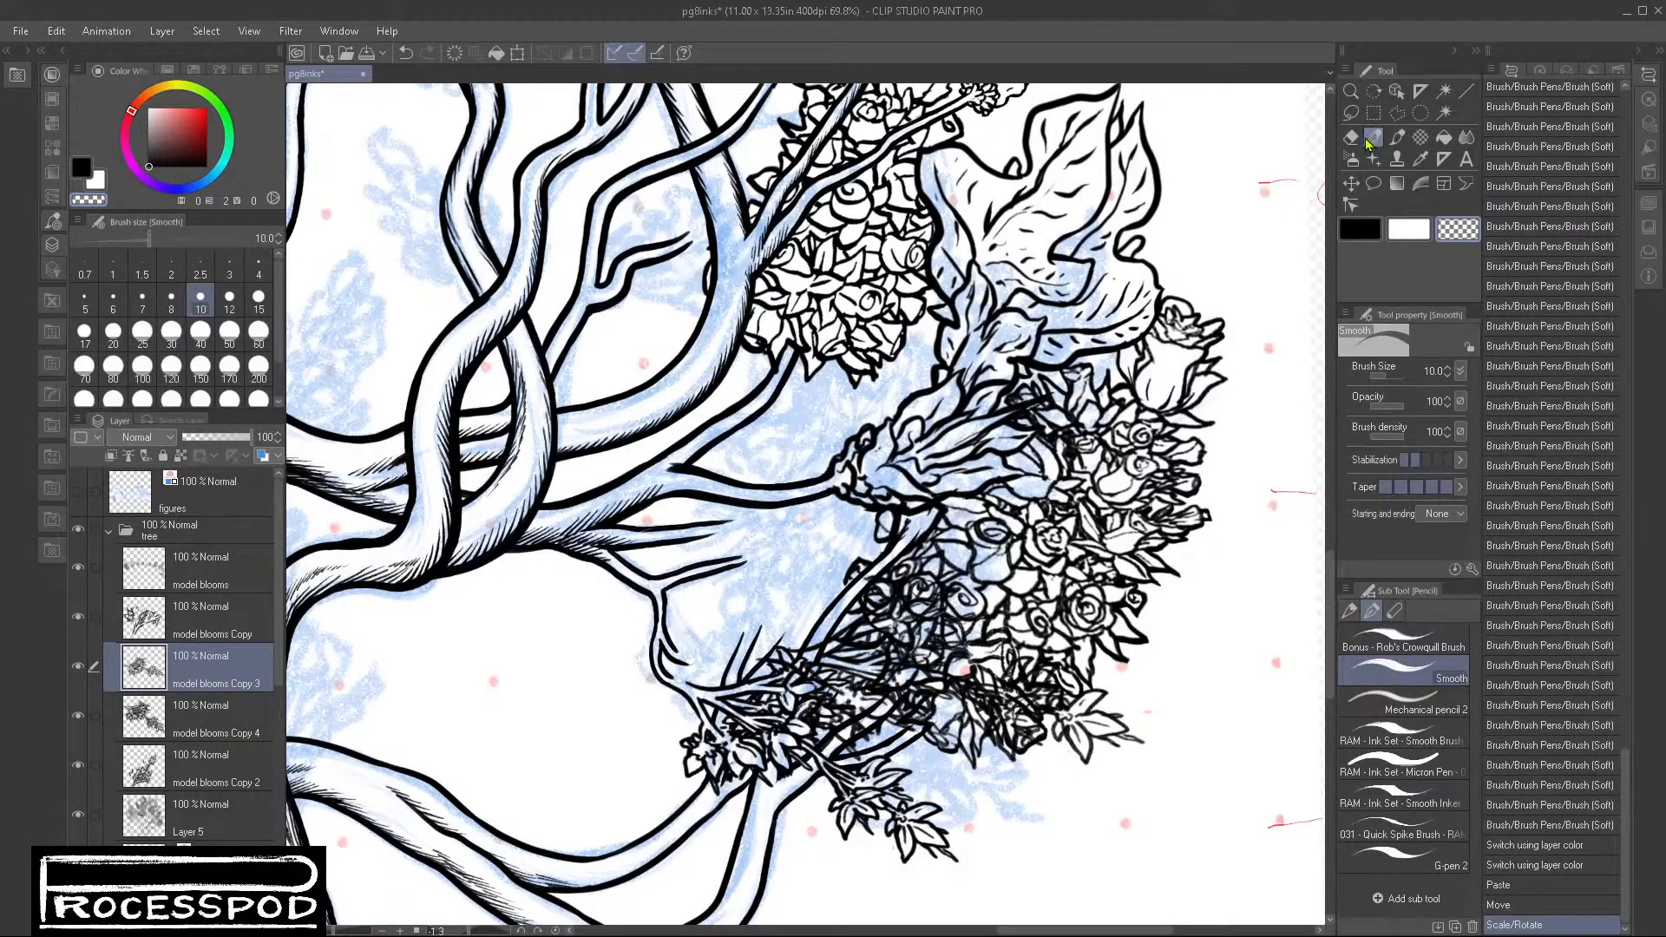
{"action": "left_click", "coordinate": [261, 458]}
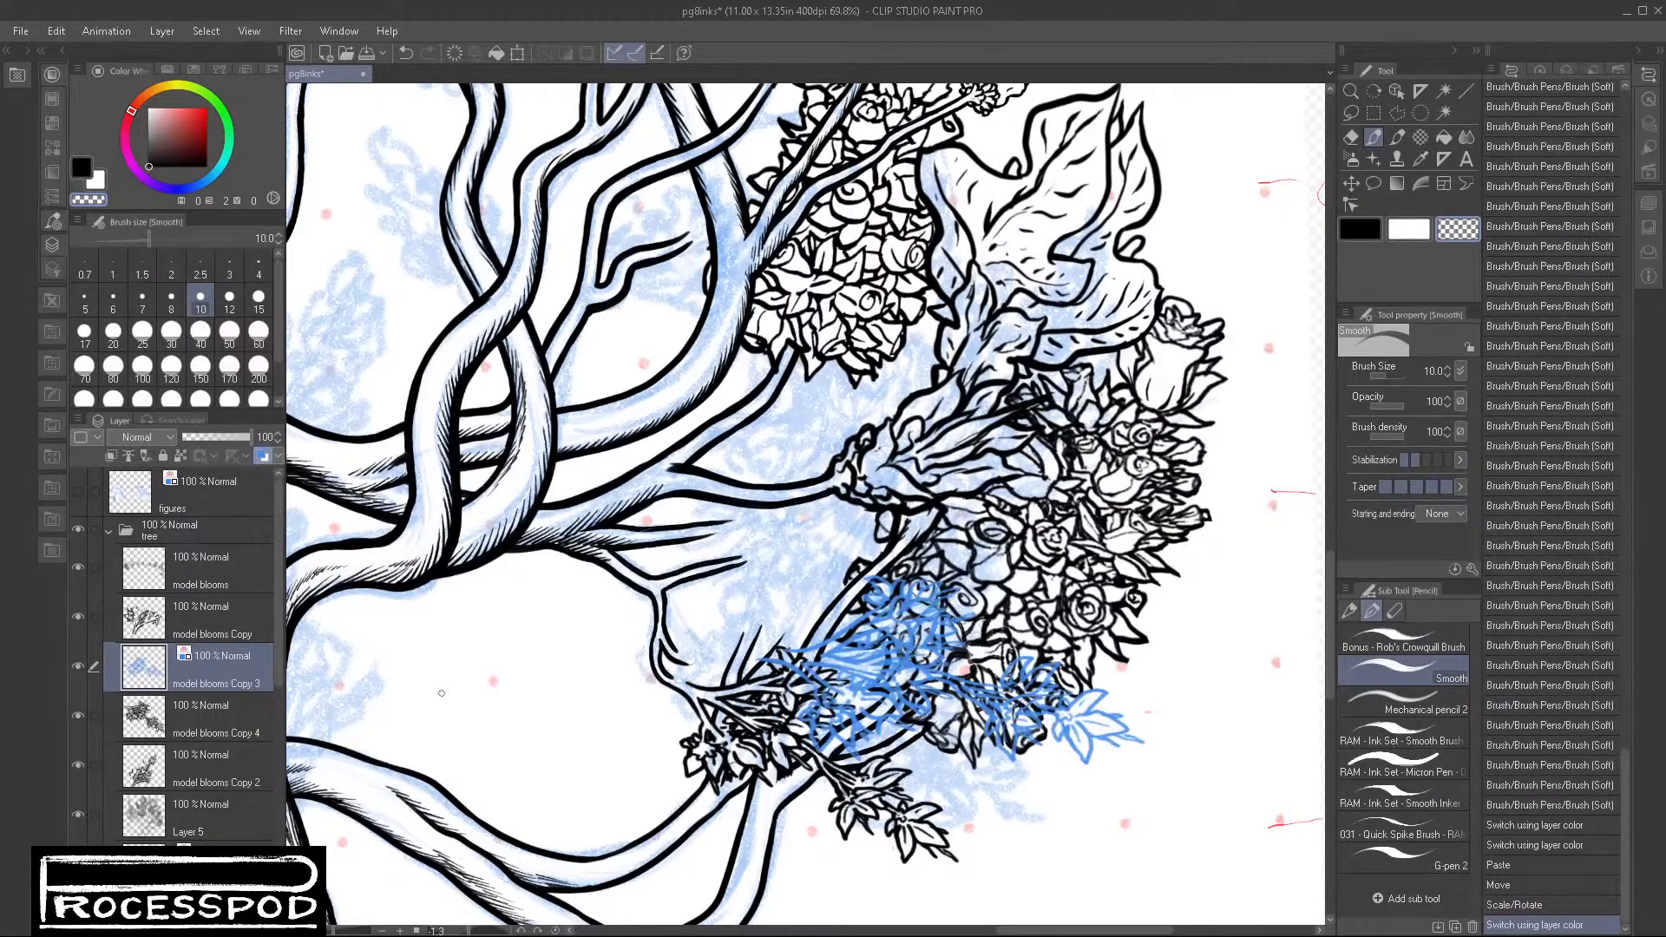
{"action": "scroll", "coordinate": [825, 691], "scroll_direction": "up", "scroll_amount": 3}
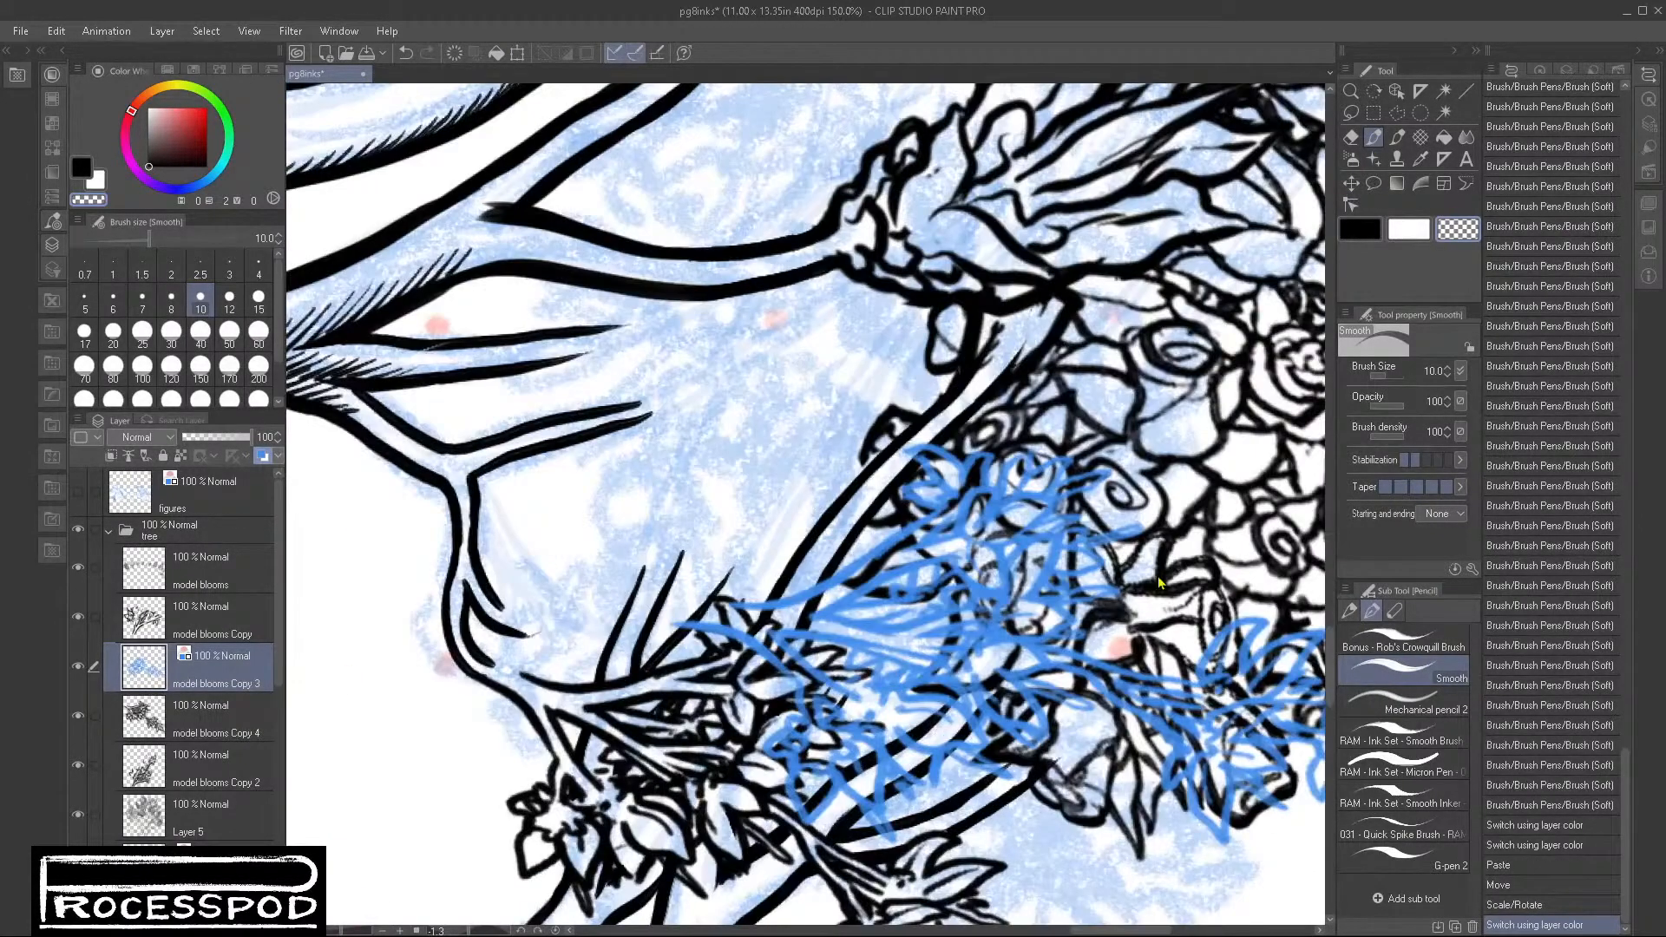
Step: Scale the blue cluster to 76% about a center on the adjacent branch tip, fitting it over the lower rose blossoms
{"action": "key", "text": "ctrl+t"}
{"action": "left_click_drag", "start_coordinate": [665, 448], "coordinate": [692, 460]}
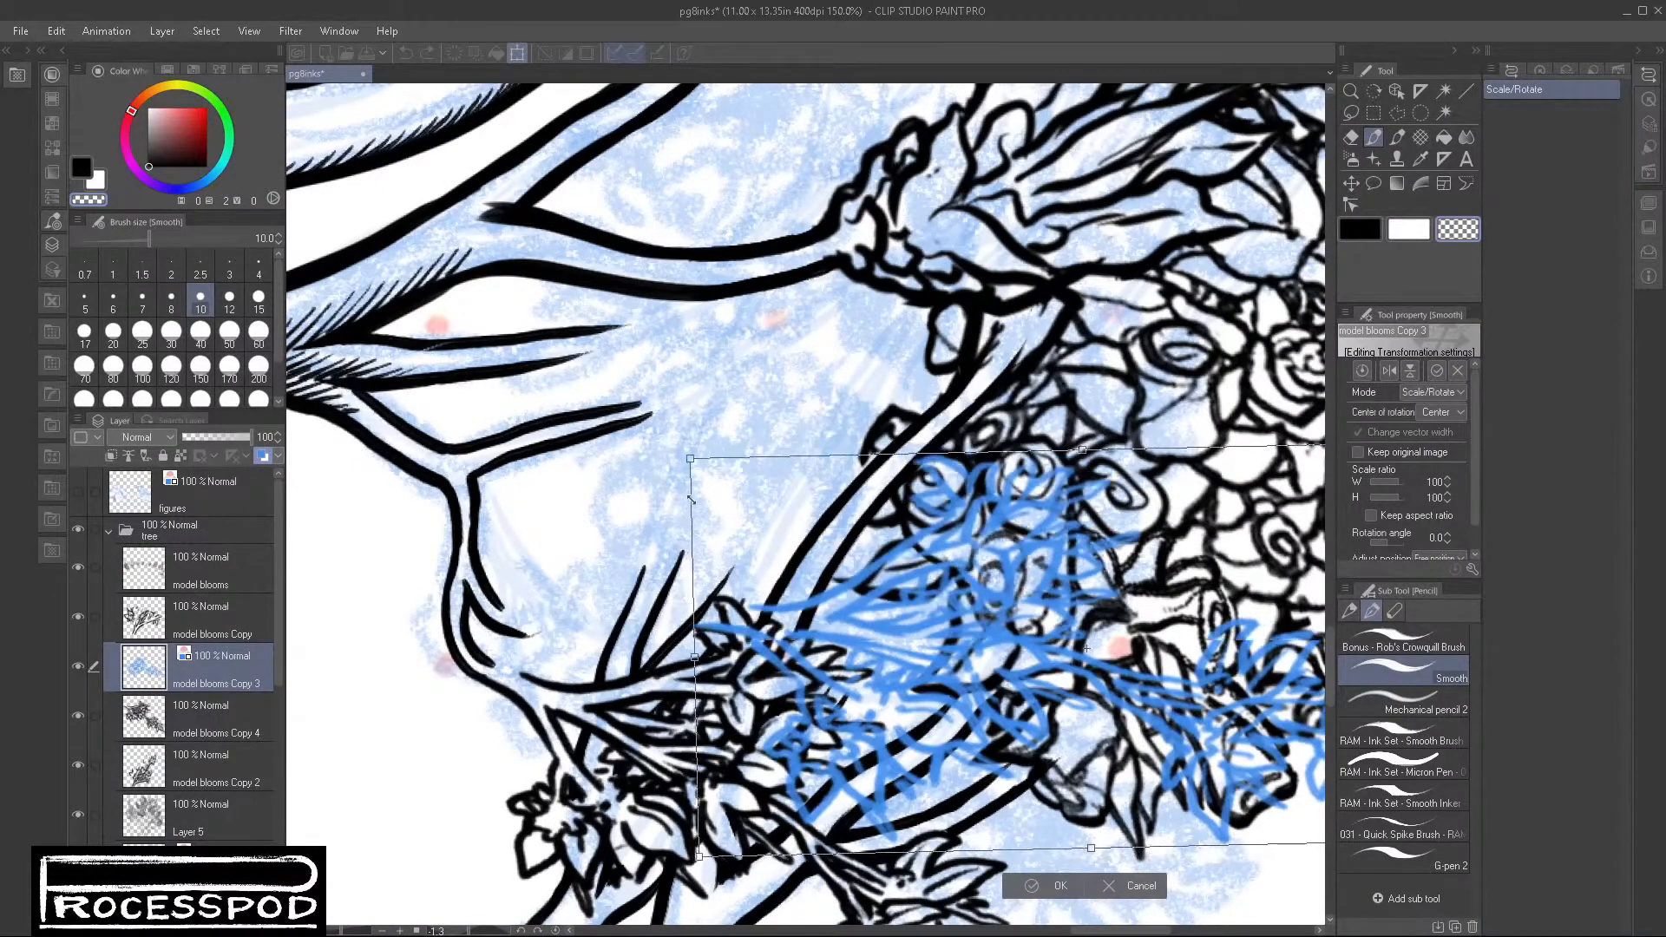
{"action": "key", "text": "ctrl+z"}
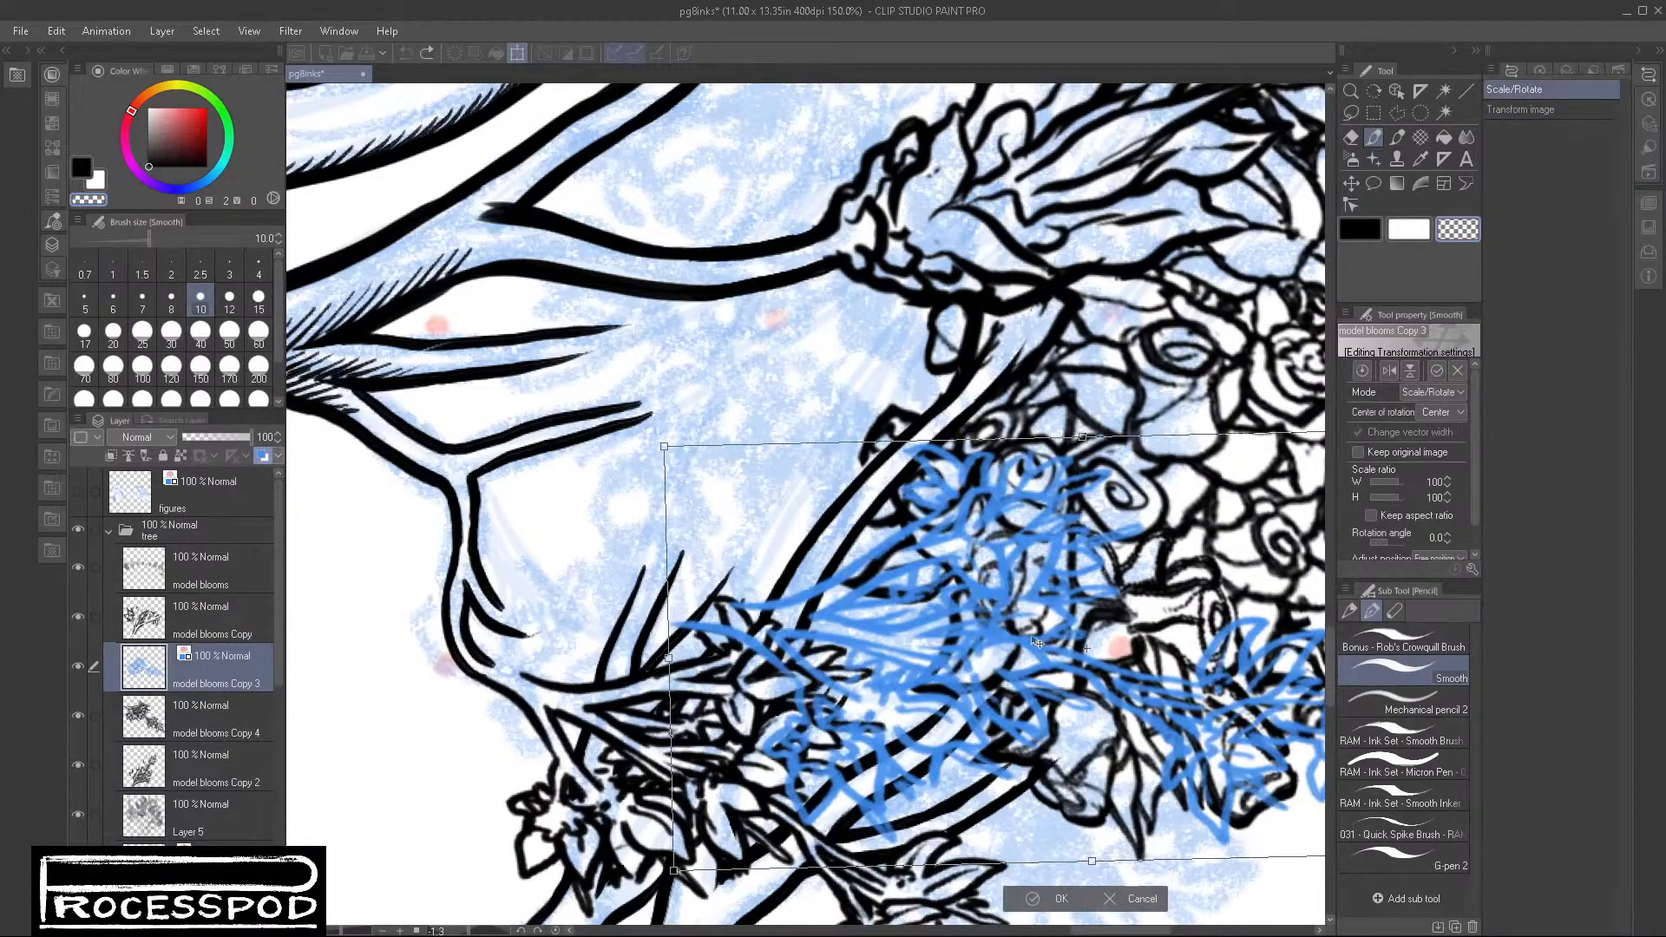
{"action": "left_click", "coordinate": [524, 630]}
{"action": "left_click_drag", "start_coordinate": [1082, 437], "coordinate": [967, 458]}
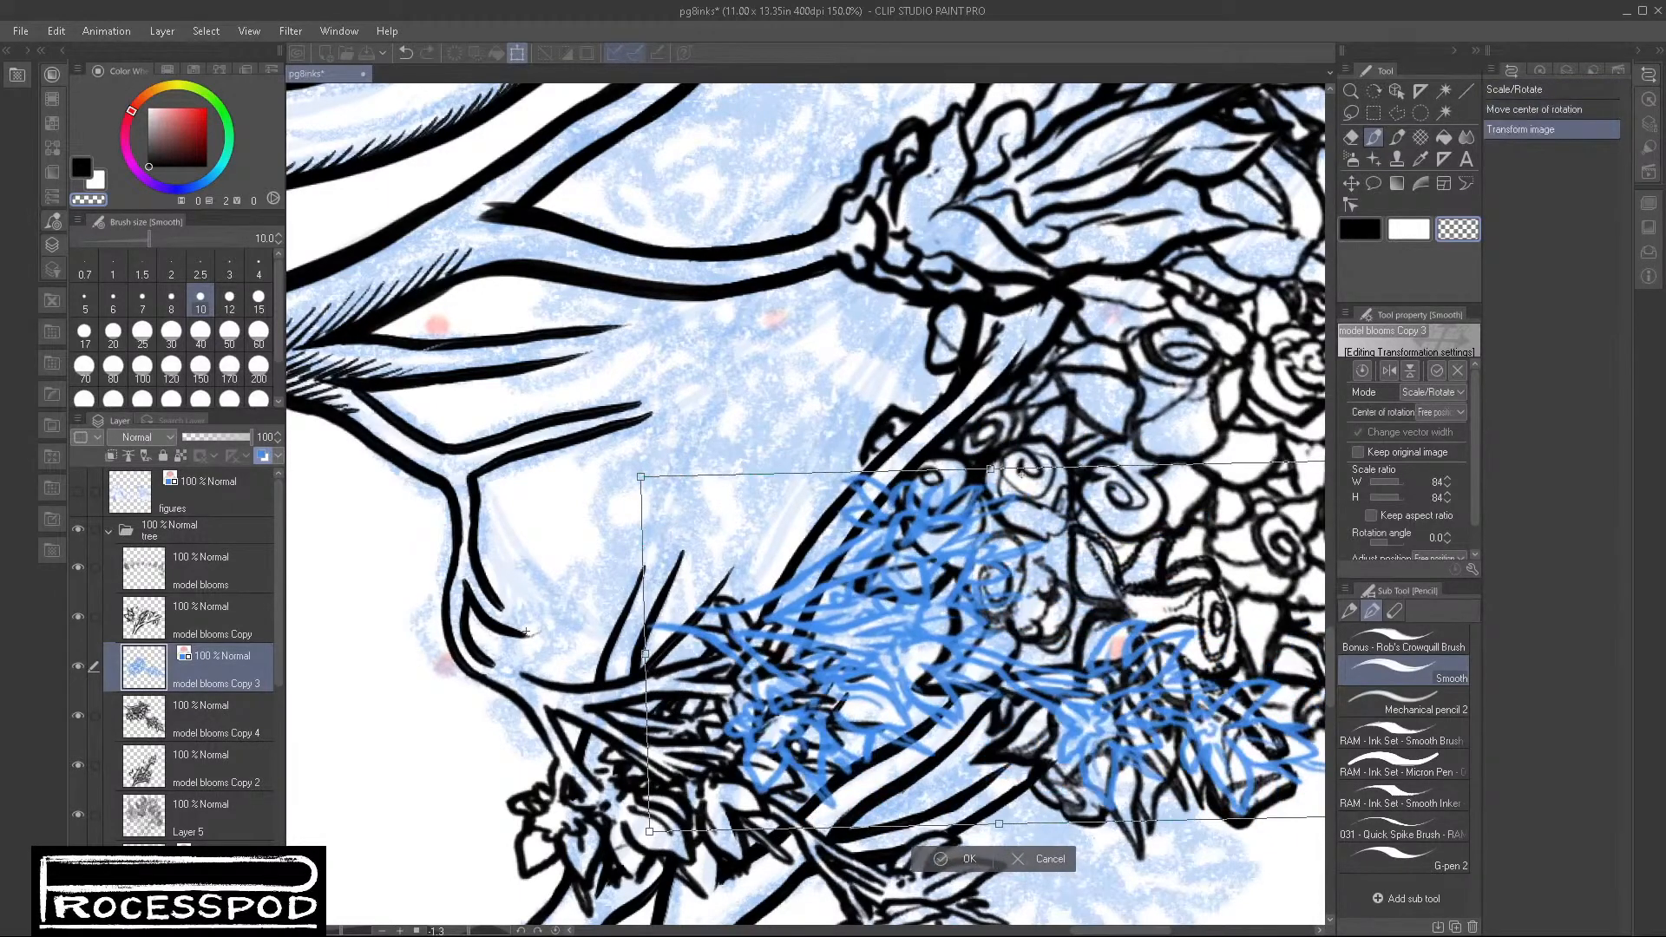
{"action": "left_click_drag", "start_coordinate": [1253, 575], "coordinate": [1038, 595]}
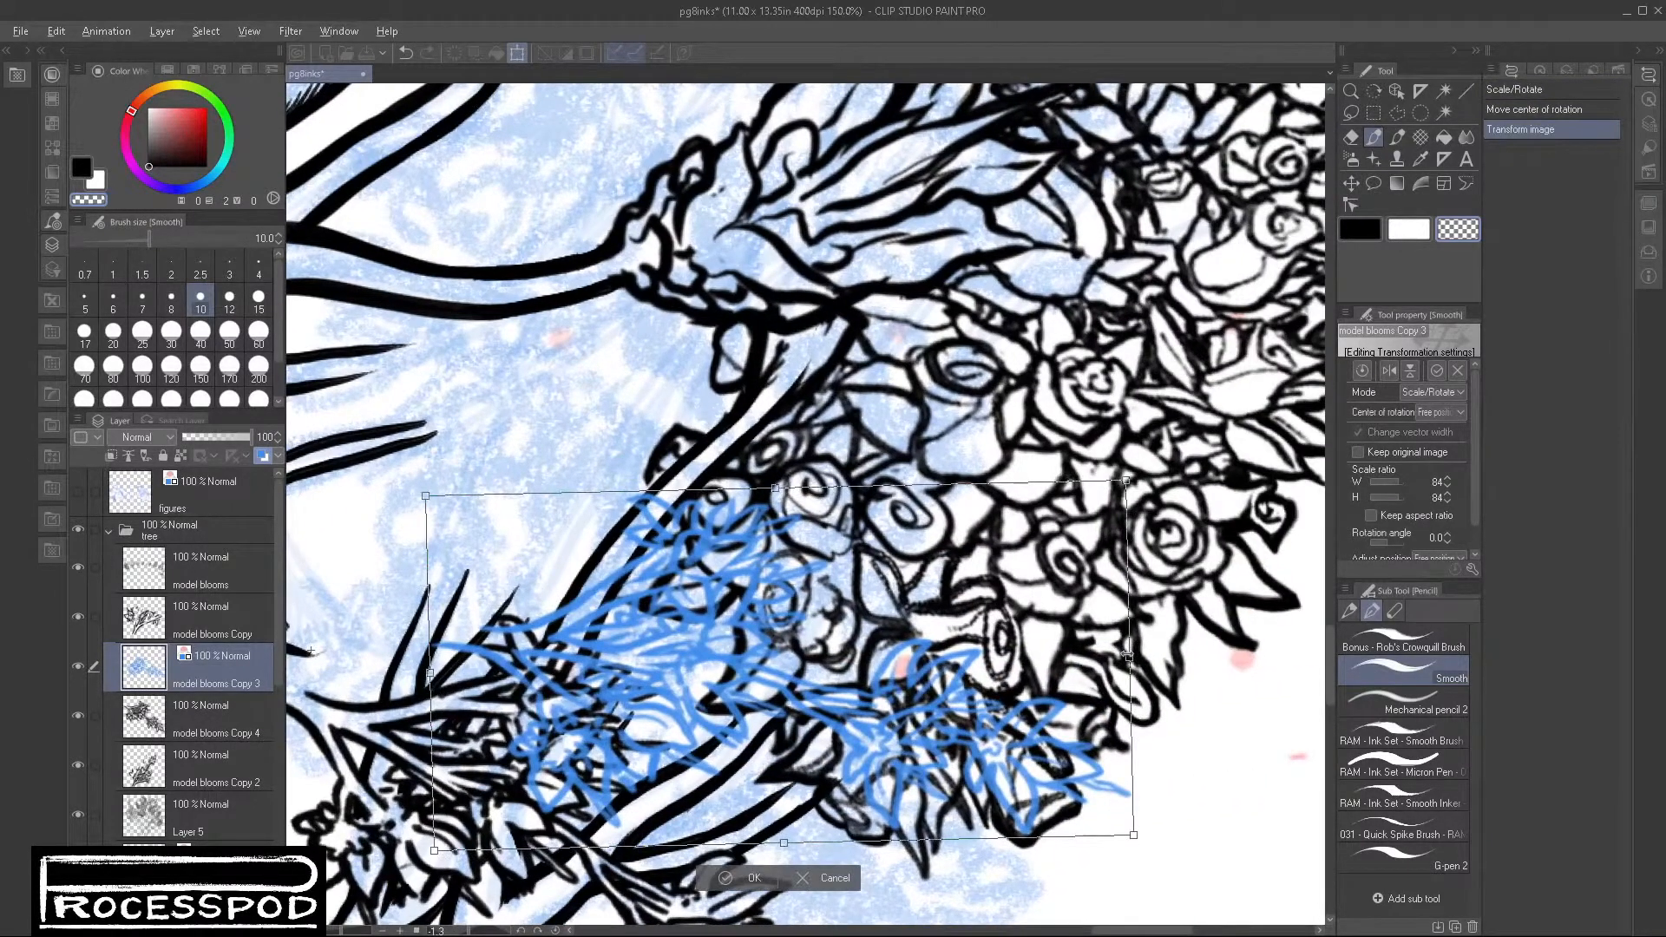
{"action": "left_click_drag", "start_coordinate": [1128, 653], "coordinate": [1173, 628]}
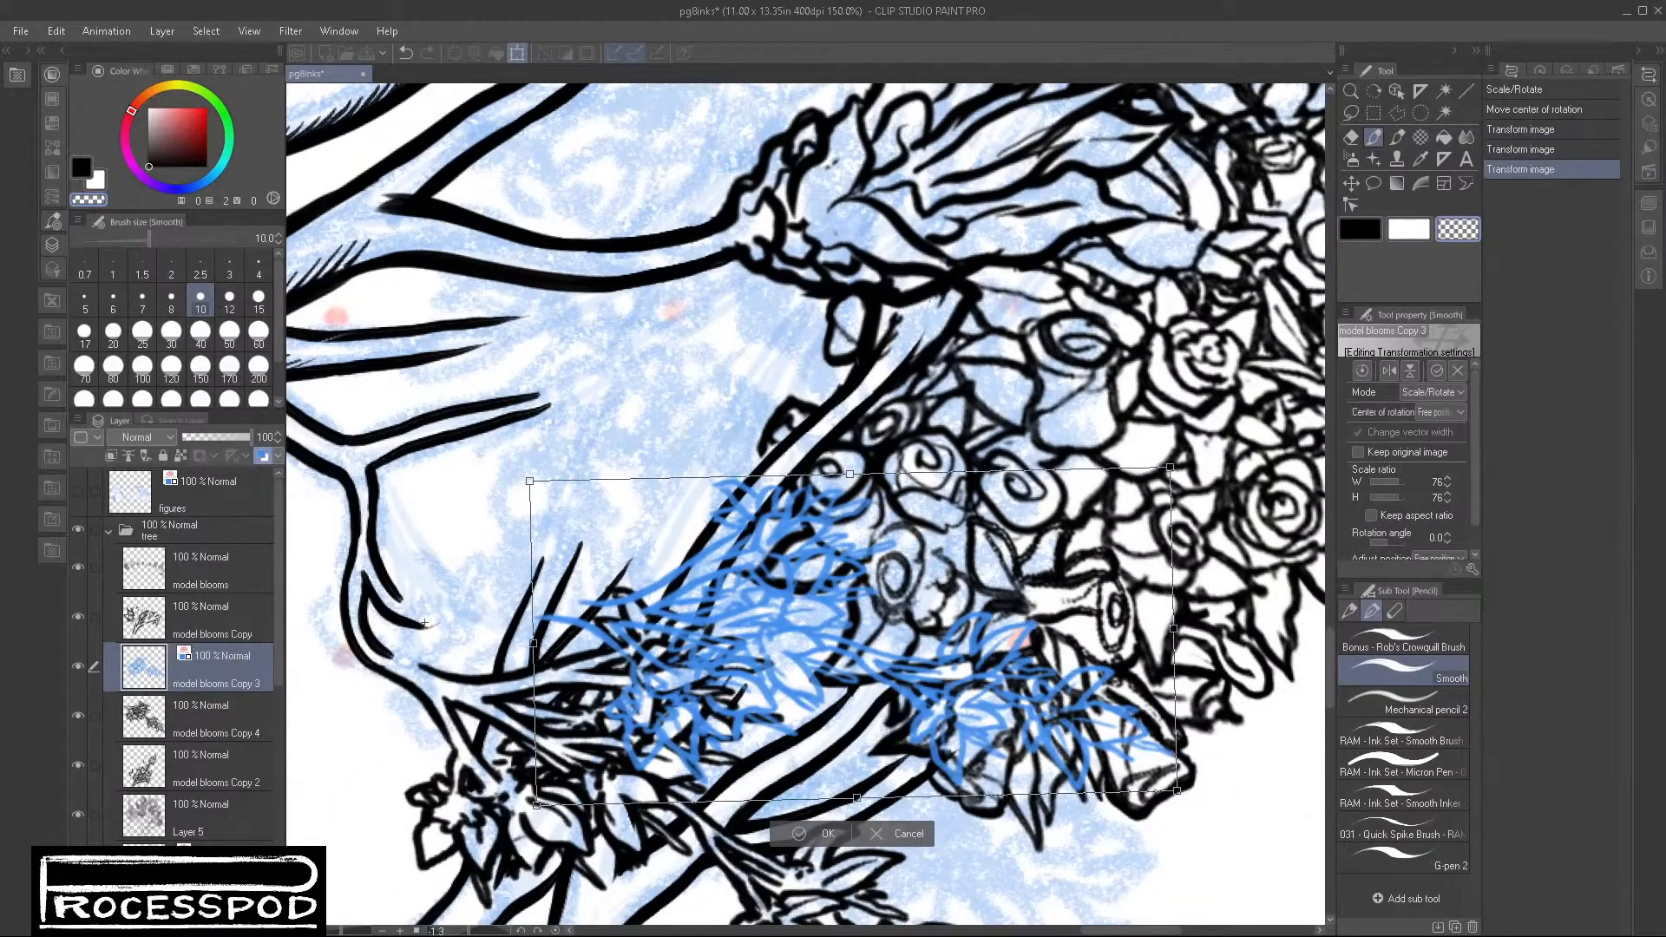
{"action": "key", "text": "Return"}
Step: Trim the cluster's stem ends and ink smooth stem outlines joining it to the forked branch, redoing faulty strokes
{"action": "left_click_drag", "start_coordinate": [603, 616], "coordinate": [969, 519]}
{"action": "left_click_drag", "start_coordinate": [854, 526], "coordinate": [966, 474]}
{"action": "left_click", "coordinate": [1361, 232]}
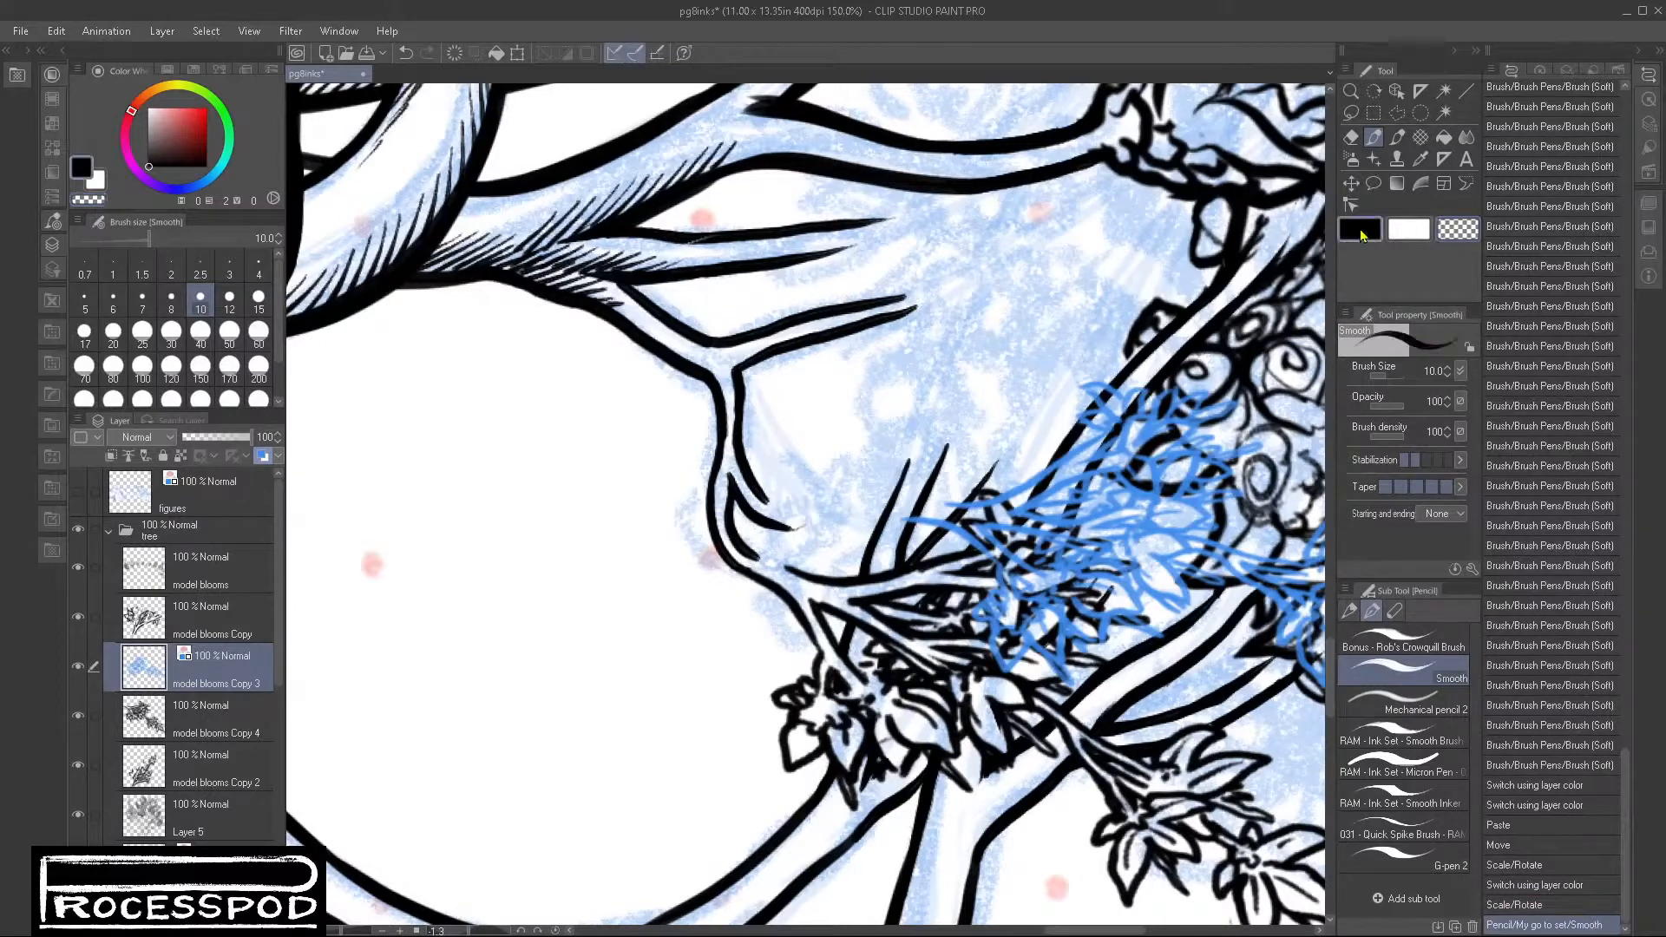
{"action": "mouse_move", "coordinate": [775, 526]}
{"action": "left_mouse_down"}
{"action": "mouse_move", "coordinate": [909, 516]}
{"action": "mouse_move", "coordinate": [1005, 560]}
{"action": "left_mouse_up"}
{"action": "left_click_drag", "start_coordinate": [775, 509], "coordinate": [863, 503]}
{"action": "key", "text": "ctrl+z"}
{"action": "key", "text": "ctrl+z"}
{"action": "left_click_drag", "start_coordinate": [937, 501], "coordinate": [1094, 499]}
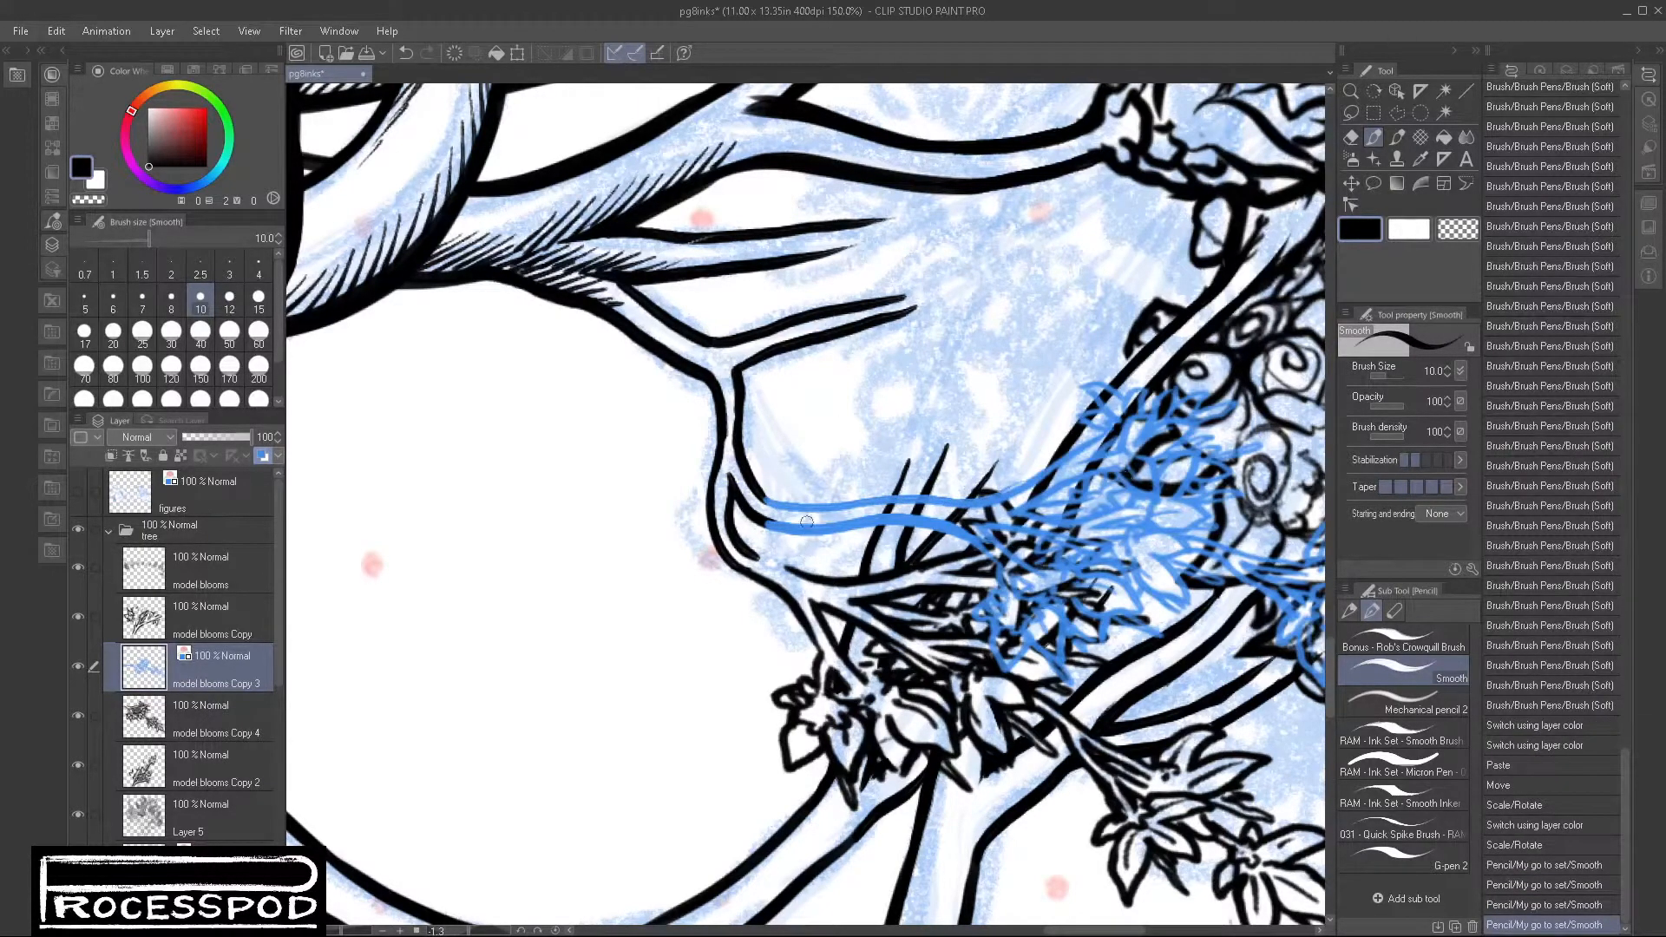
{"action": "left_click_drag", "start_coordinate": [770, 564], "coordinate": [811, 572]}
{"action": "left_click_drag", "start_coordinate": [1142, 673], "coordinate": [851, 584]}
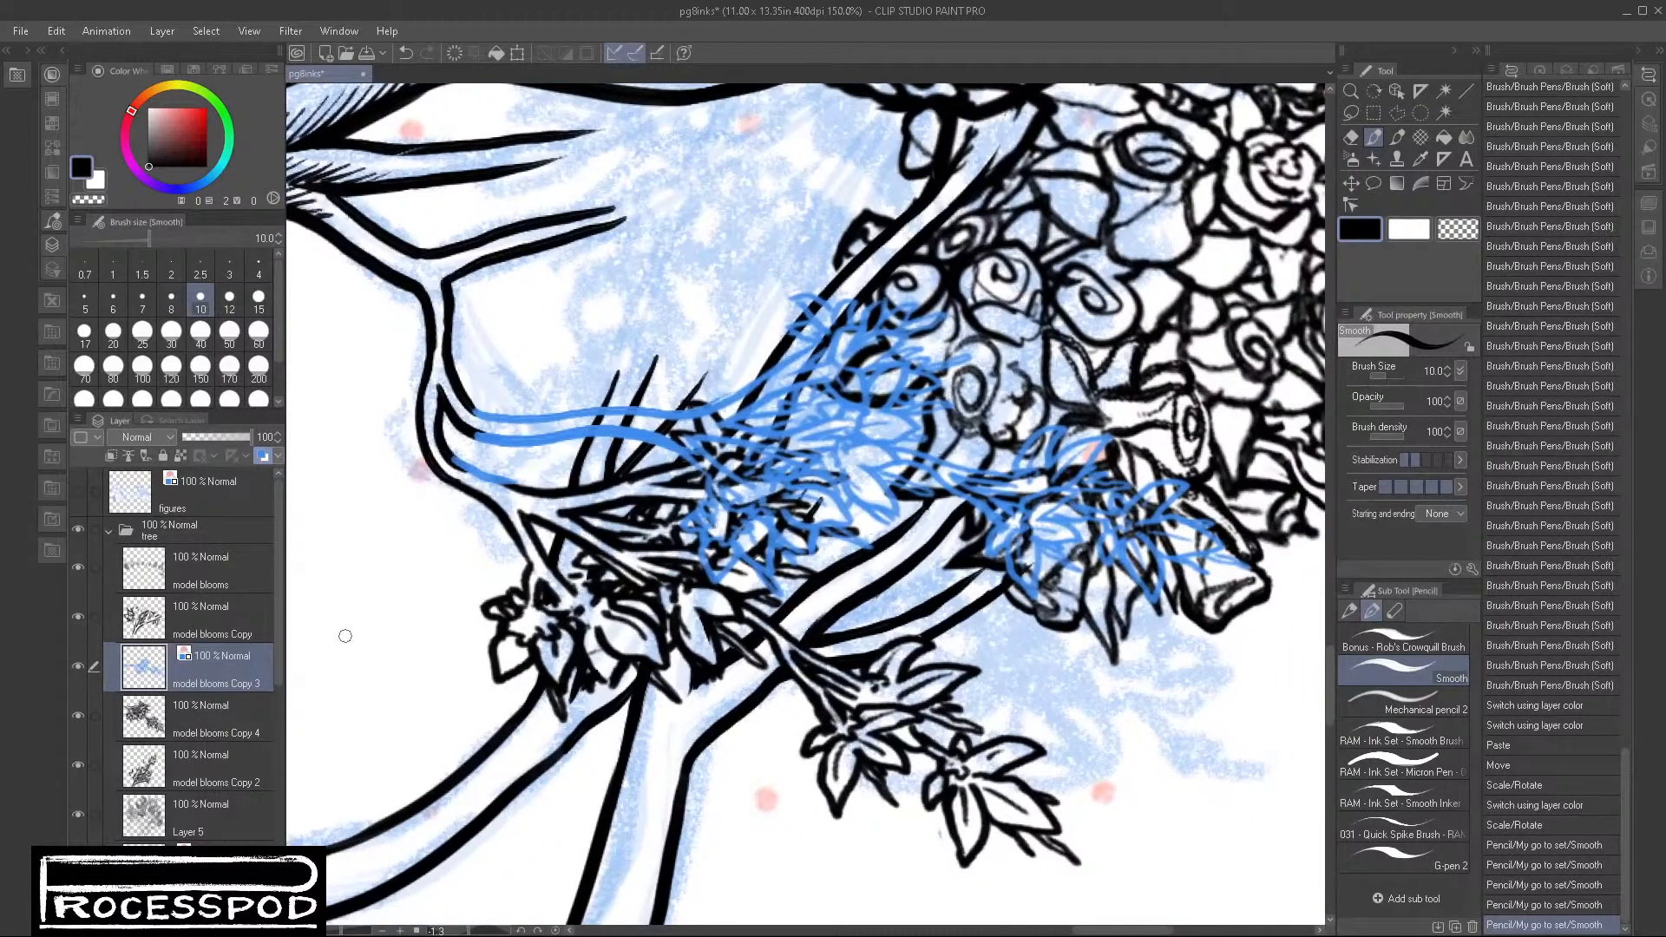
Step: Erase the model blooms Copy 4 lines behind the blue cluster's lower-left blossoms with the transparent Brush (Soft)
{"action": "left_click", "coordinate": [186, 728]}
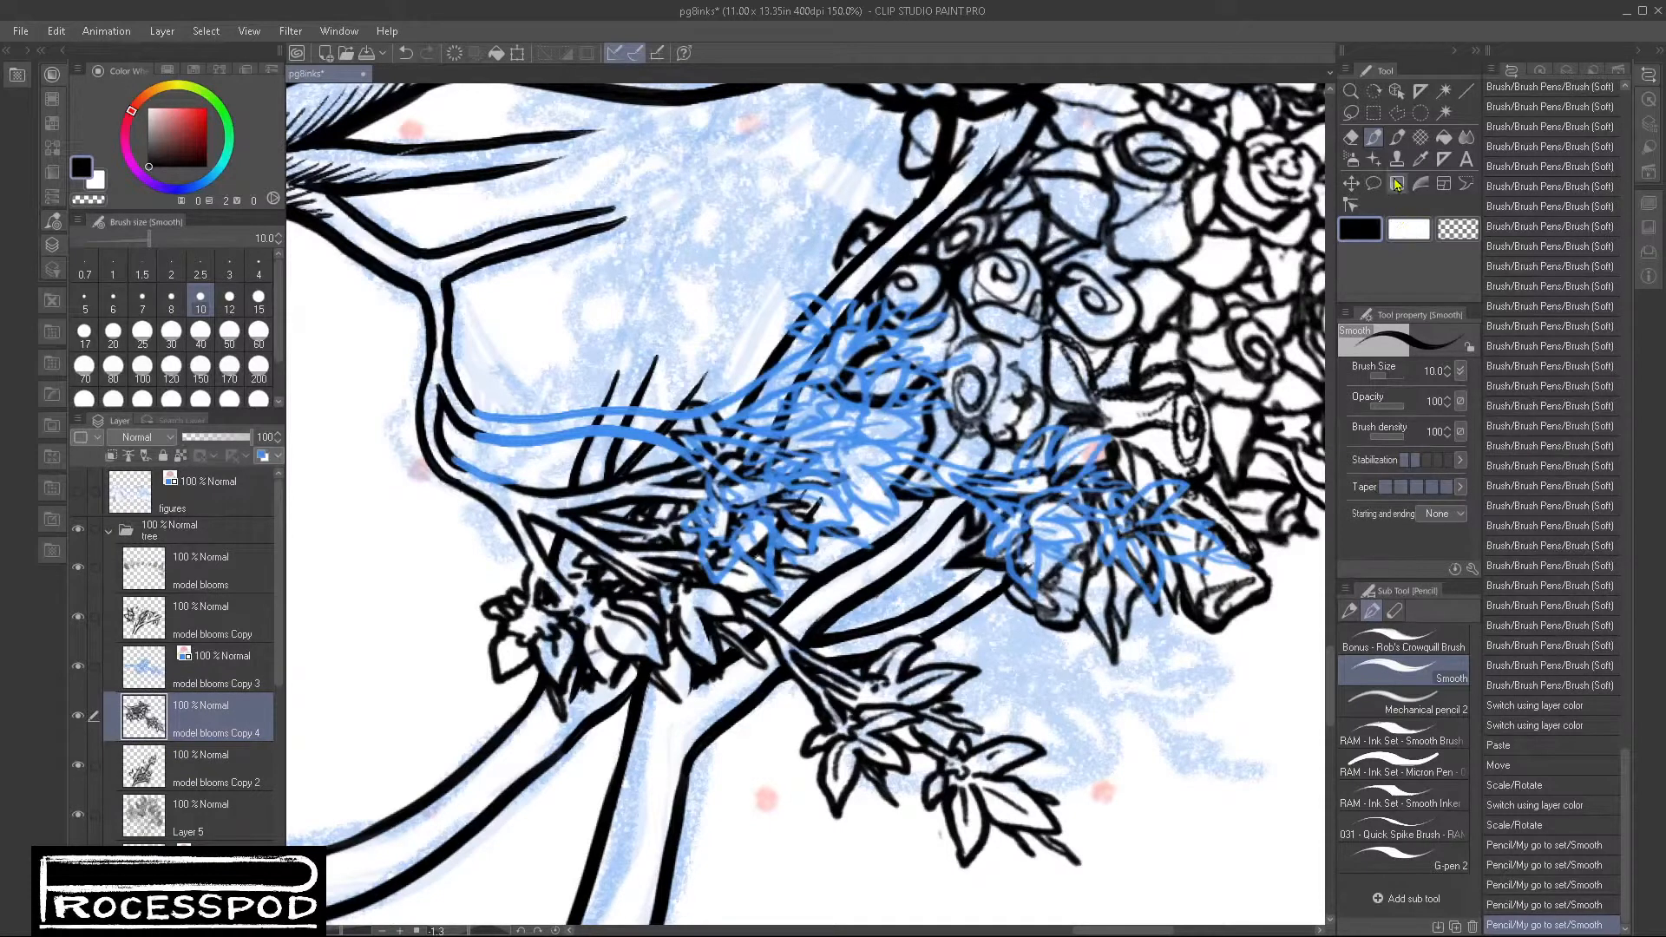
{"action": "left_click", "coordinate": [1352, 137]}
{"action": "mouse_move", "coordinate": [729, 494]}
{"action": "left_mouse_down"}
{"action": "mouse_move", "coordinate": [697, 448]}
{"action": "mouse_move", "coordinate": [730, 510]}
{"action": "mouse_move", "coordinate": [745, 502]}
{"action": "mouse_move", "coordinate": [707, 434]}
{"action": "mouse_move", "coordinate": [709, 473]}
{"action": "mouse_move", "coordinate": [692, 453]}
{"action": "mouse_move", "coordinate": [734, 489]}
{"action": "left_mouse_up"}
{"action": "key", "text": "ctrl+z"}
{"action": "key", "text": "ctrl+z"}
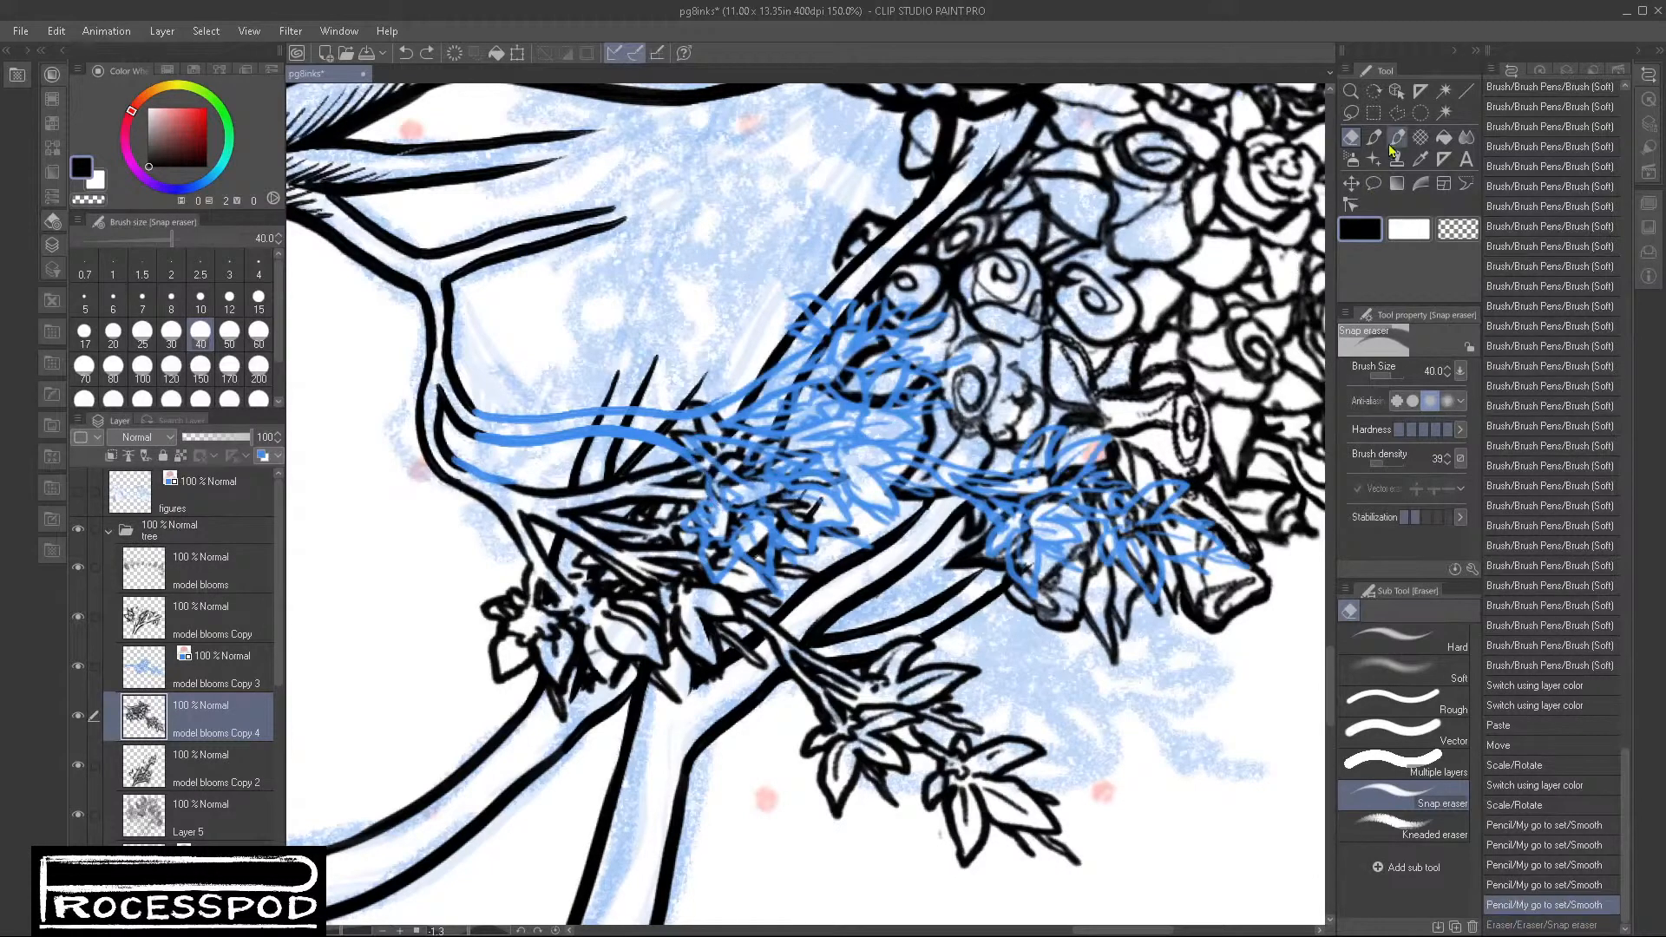
{"action": "left_click", "coordinate": [1398, 137]}
{"action": "mouse_move", "coordinate": [693, 478]}
{"action": "left_mouse_down"}
{"action": "mouse_move", "coordinate": [738, 496]}
{"action": "mouse_move", "coordinate": [727, 509]}
{"action": "mouse_move", "coordinate": [717, 480]}
{"action": "mouse_move", "coordinate": [752, 526]}
{"action": "left_mouse_up"}
{"action": "mouse_move", "coordinate": [717, 579]}
{"action": "left_mouse_down"}
{"action": "mouse_move", "coordinate": [671, 526]}
{"action": "mouse_move", "coordinate": [703, 498]}
{"action": "mouse_move", "coordinate": [718, 508]}
{"action": "mouse_move", "coordinate": [722, 461]}
{"action": "mouse_move", "coordinate": [732, 507]}
{"action": "left_mouse_up"}
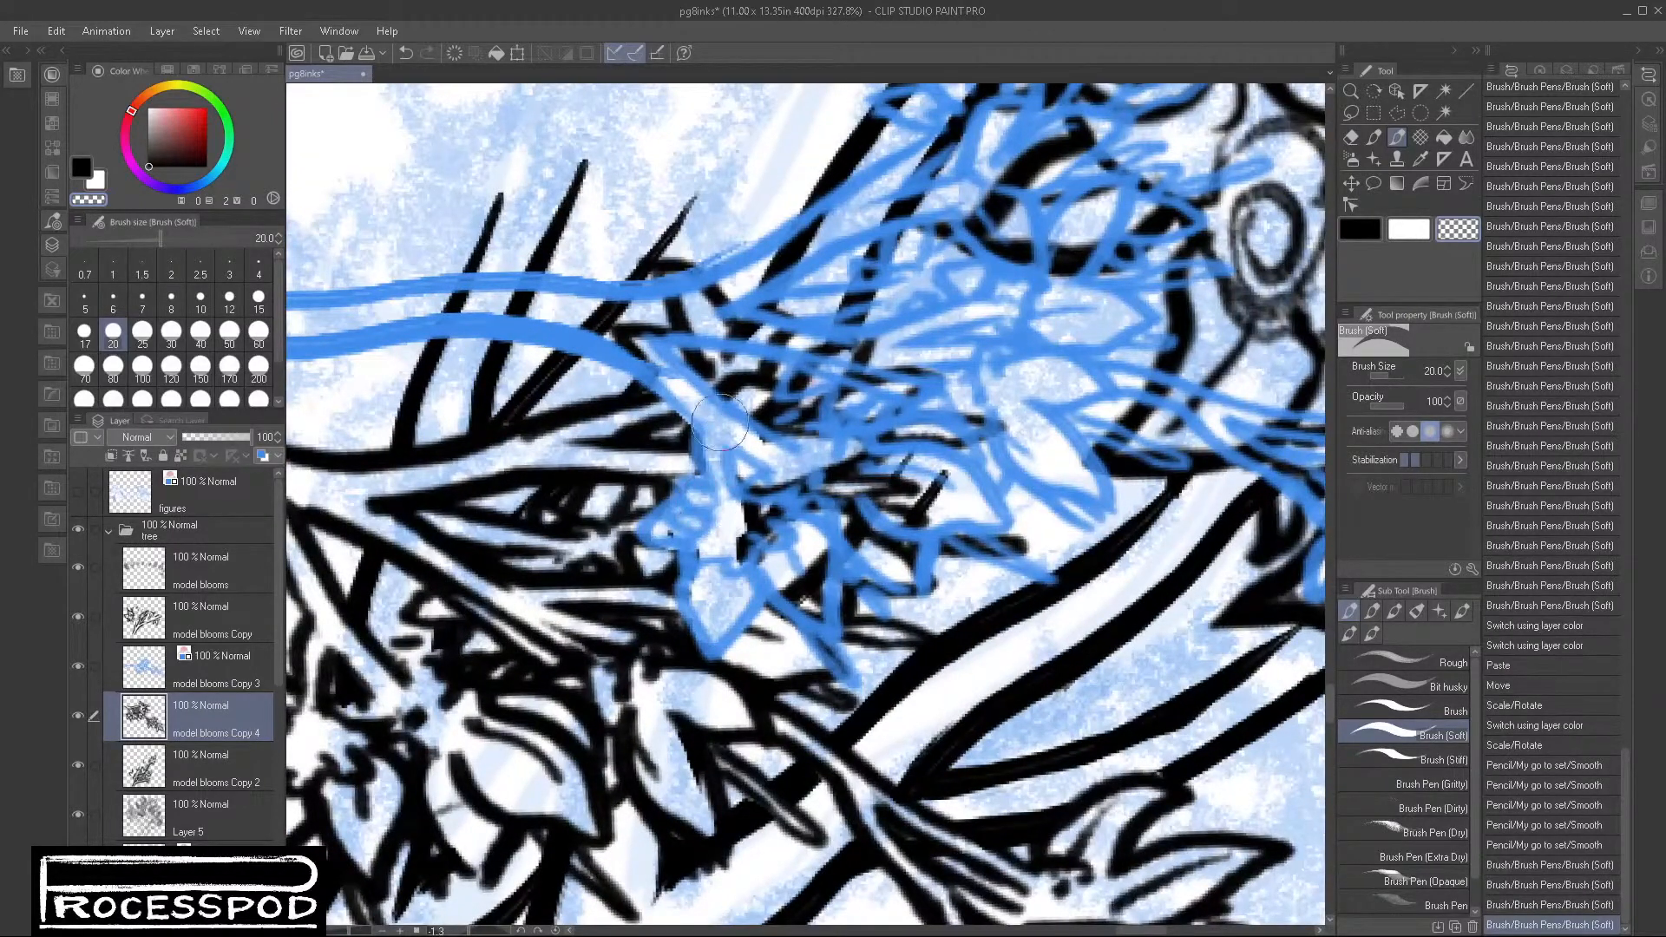
{"action": "mouse_move", "coordinate": [758, 445]}
{"action": "left_mouse_down"}
{"action": "mouse_move", "coordinate": [785, 434]}
{"action": "mouse_move", "coordinate": [764, 421]}
{"action": "mouse_move", "coordinate": [798, 430]}
{"action": "mouse_move", "coordinate": [769, 472]}
{"action": "mouse_move", "coordinate": [807, 451]}
{"action": "mouse_move", "coordinate": [816, 482]}
{"action": "mouse_move", "coordinate": [755, 547]}
{"action": "mouse_move", "coordinate": [767, 564]}
{"action": "mouse_move", "coordinate": [738, 521]}
{"action": "mouse_move", "coordinate": [777, 534]}
{"action": "mouse_move", "coordinate": [781, 507]}
{"action": "mouse_move", "coordinate": [768, 564]}
{"action": "mouse_move", "coordinate": [838, 608]}
{"action": "left_mouse_up"}
{"action": "mouse_move", "coordinate": [881, 547]}
{"action": "left_mouse_down"}
{"action": "mouse_move", "coordinate": [894, 534]}
{"action": "mouse_move", "coordinate": [885, 560]}
{"action": "left_mouse_up"}
Step: Merge the model blooms Copy 4, model blooms Copy 2 and Layer 5 layers, and toggle the merged layer's visibility to check it
{"action": "left_click", "coordinate": [230, 782]}
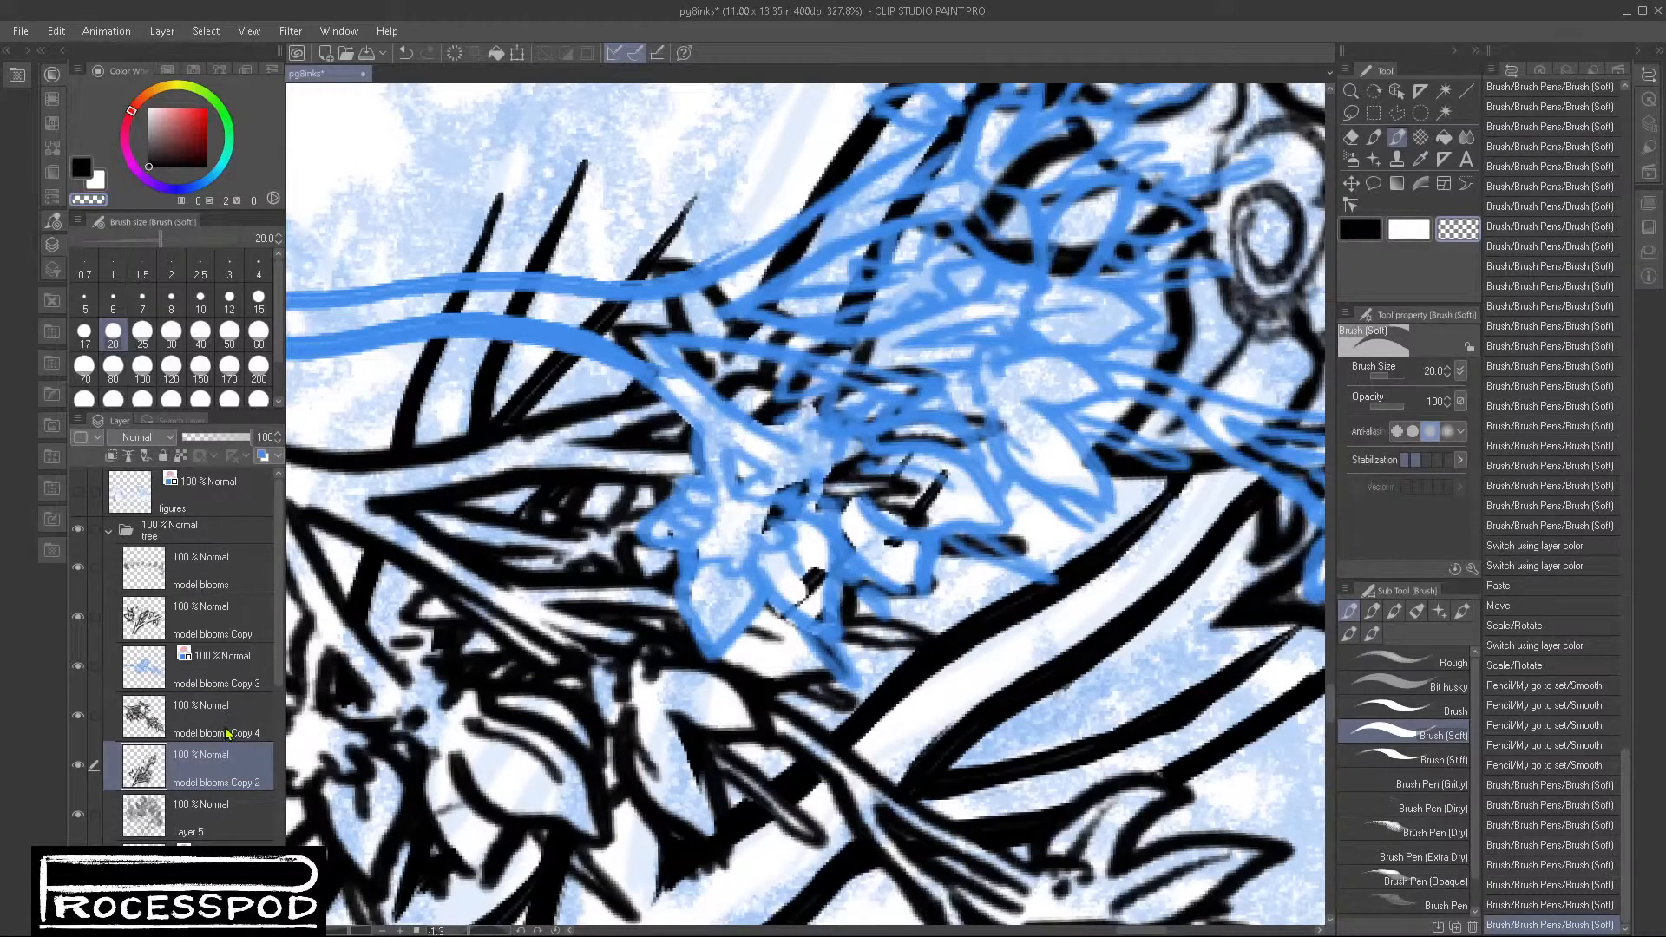
{"action": "left_click", "coordinate": [194, 826], "text": "ctrl"}
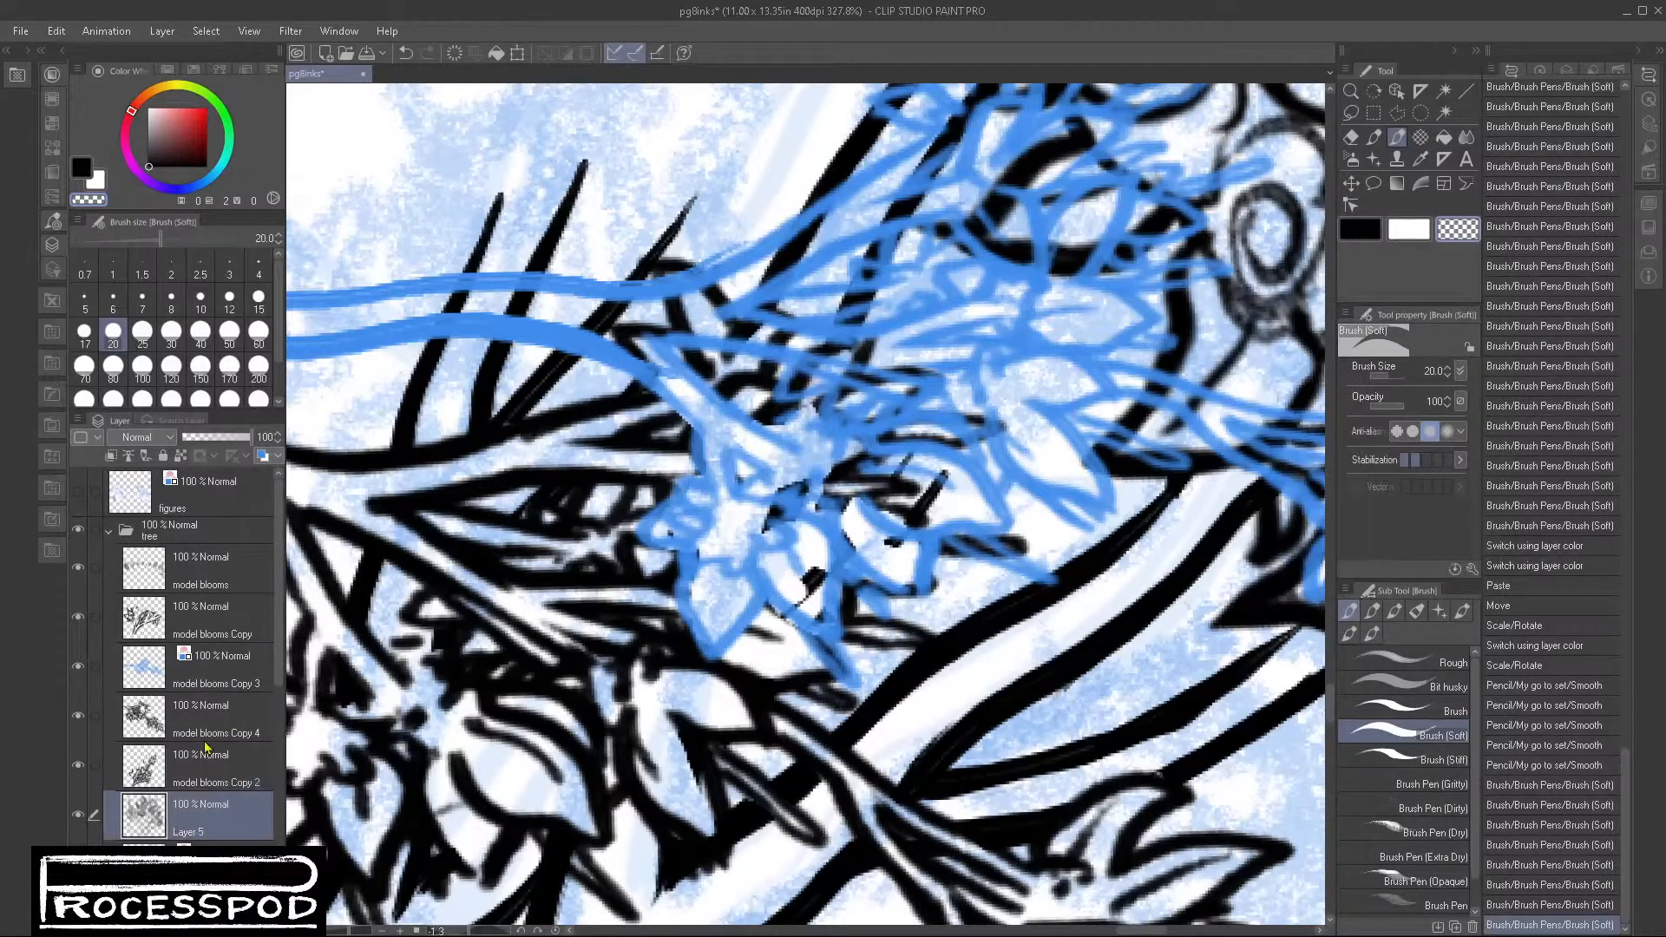
{"action": "left_click", "coordinate": [224, 732], "text": "ctrl"}
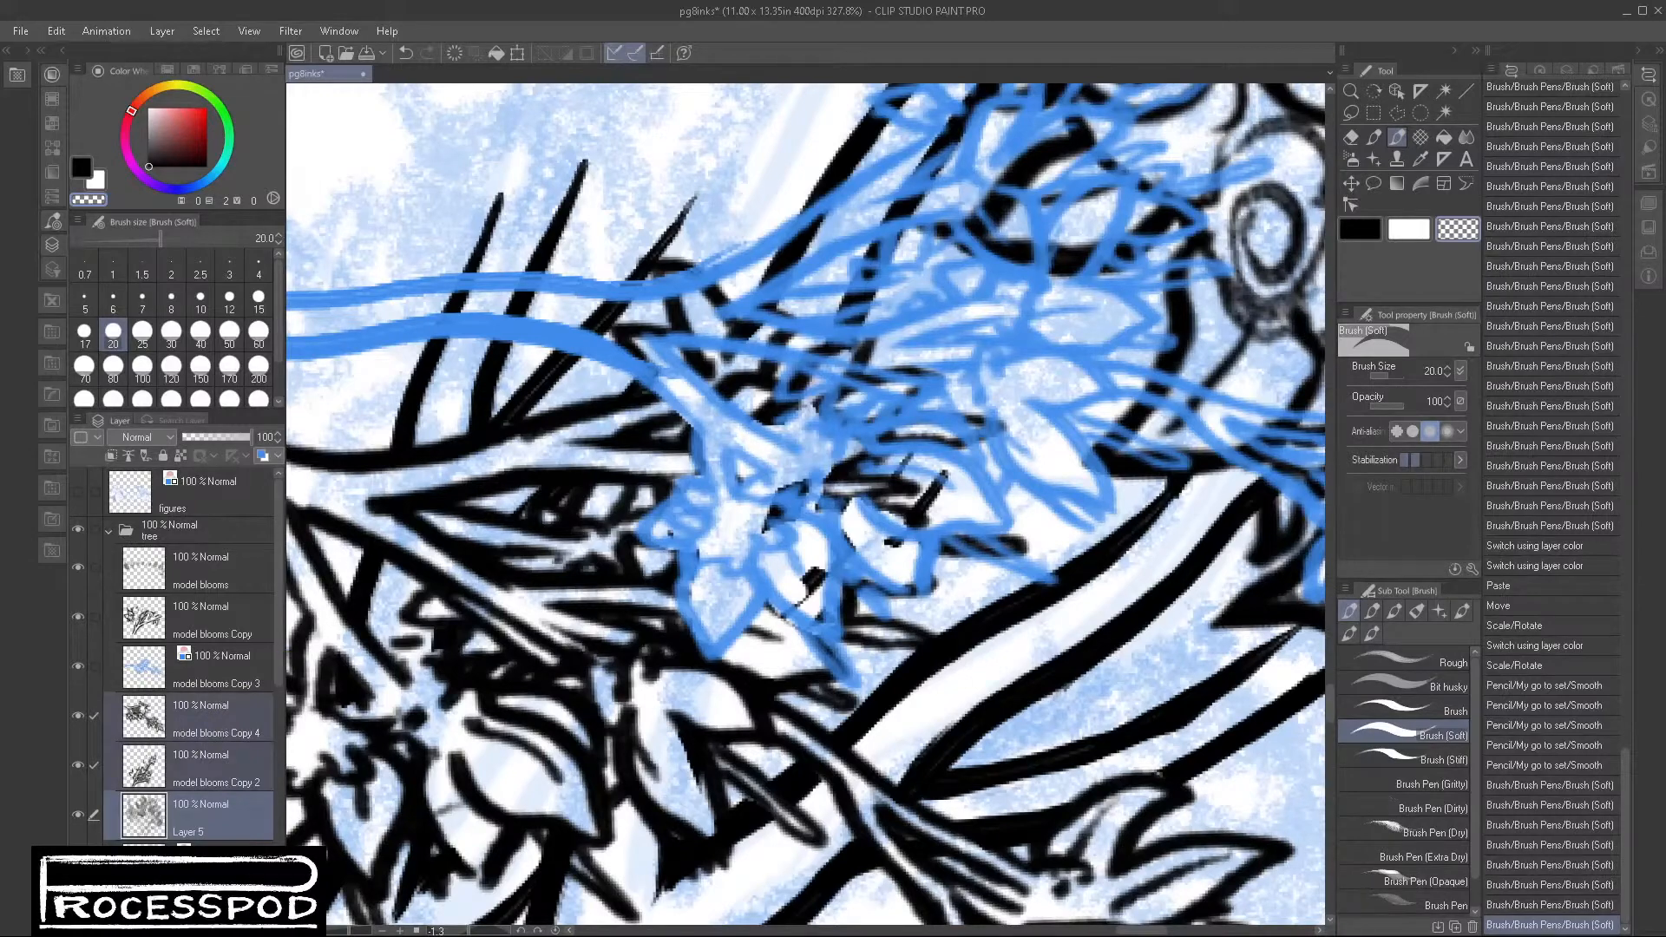
{"action": "key", "text": "shift+alt+e"}
{"action": "left_click", "coordinate": [74, 720]}
{"action": "left_click", "coordinate": [77, 718]}
Step: Erase the Layer 5 linework behind the blue cluster's main stem and upper blossoms, undoing faulty strokes
{"action": "left_click_drag", "start_coordinate": [653, 700], "coordinate": [607, 721]}
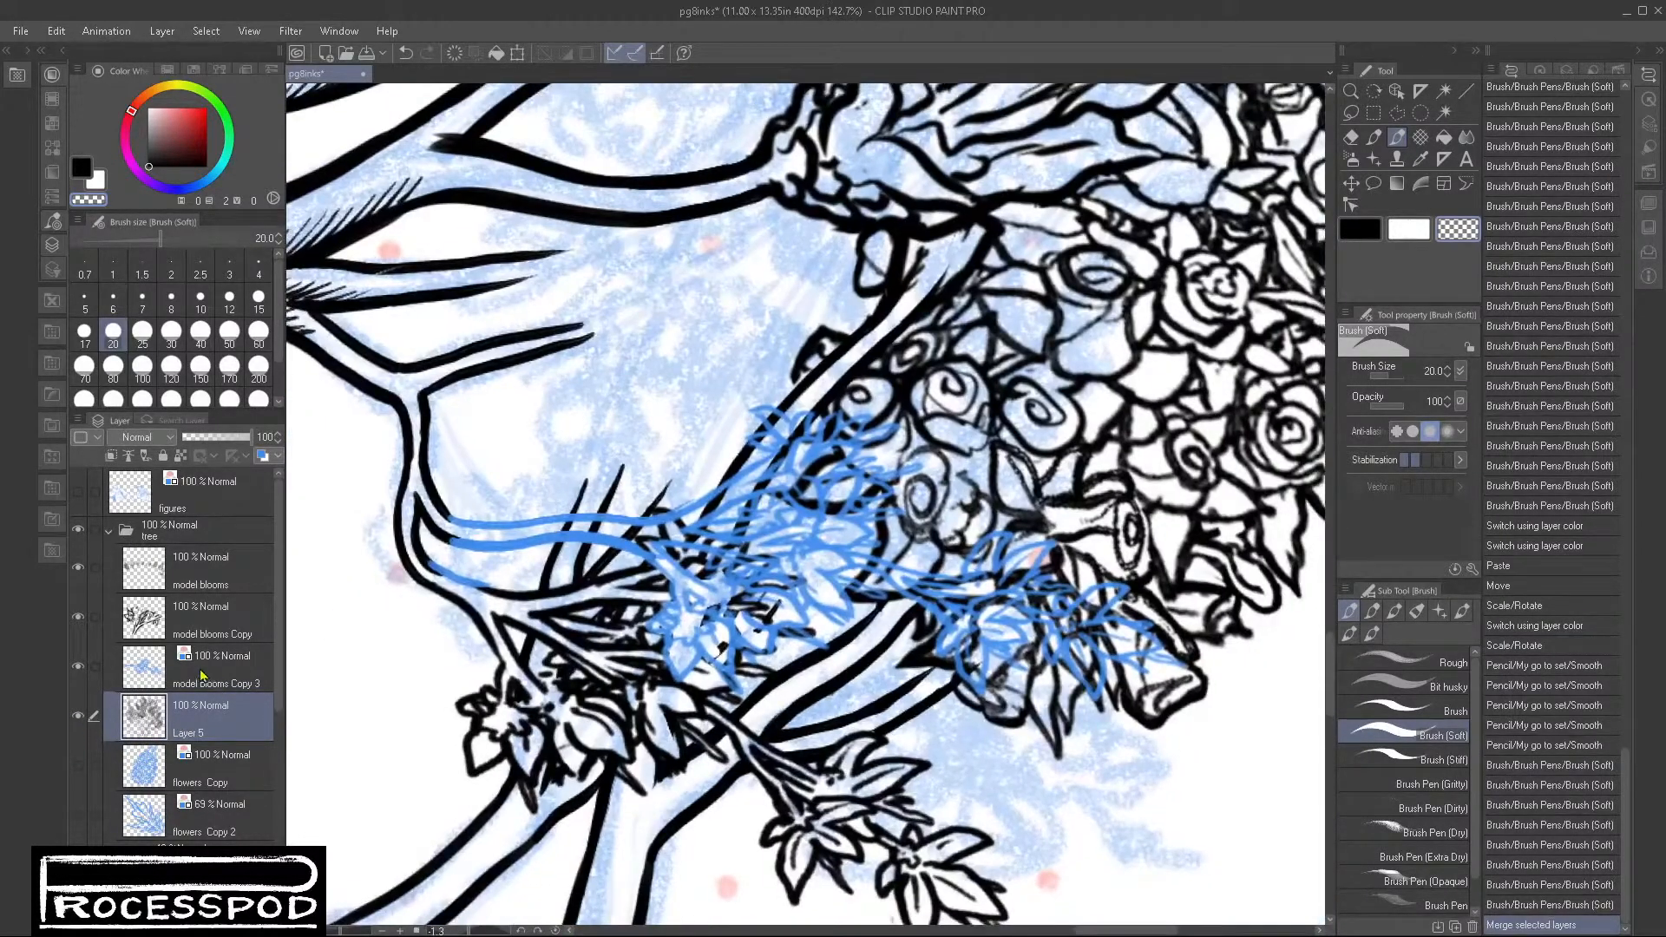
{"action": "scroll", "coordinate": [381, 525], "scroll_direction": "up", "scroll_amount": 4}
{"action": "mouse_move", "coordinate": [382, 521]}
{"action": "left_mouse_down"}
{"action": "mouse_move", "coordinate": [568, 511]}
{"action": "mouse_move", "coordinate": [529, 518]}
{"action": "mouse_move", "coordinate": [681, 468]}
{"action": "mouse_move", "coordinate": [638, 490]}
{"action": "mouse_move", "coordinate": [813, 395]}
{"action": "left_mouse_up"}
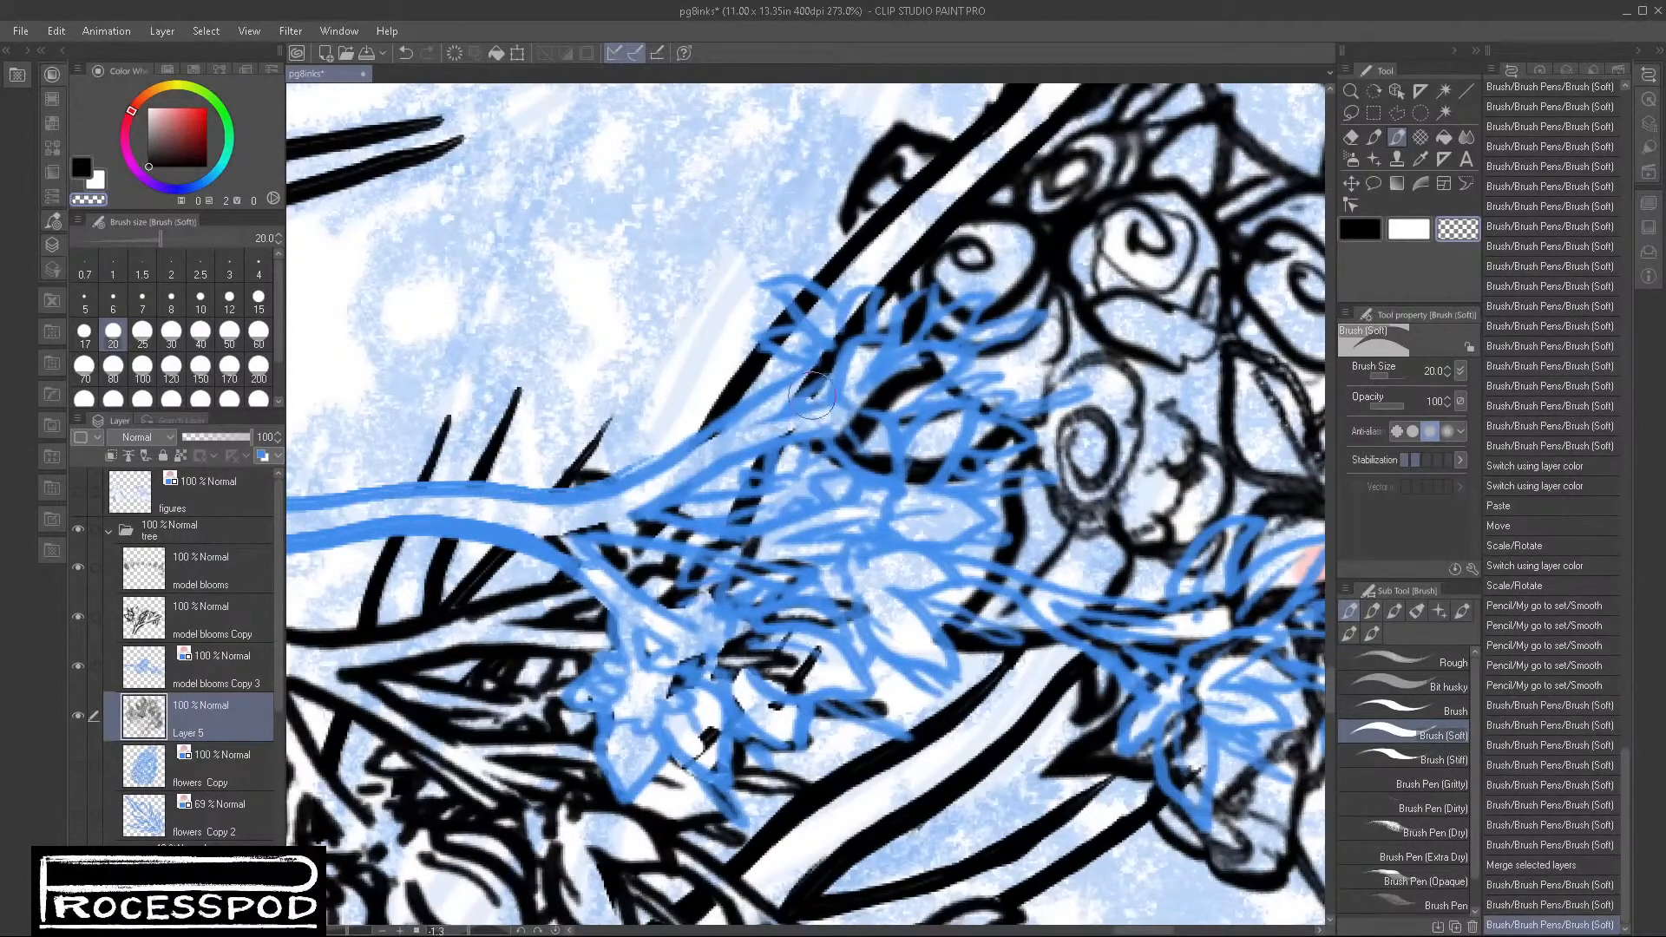
{"action": "mouse_move", "coordinate": [732, 430]}
{"action": "left_mouse_down"}
{"action": "mouse_move", "coordinate": [859, 347]}
{"action": "mouse_move", "coordinate": [798, 295]}
{"action": "mouse_move", "coordinate": [843, 335]}
{"action": "mouse_move", "coordinate": [855, 326]}
{"action": "mouse_move", "coordinate": [855, 348]}
{"action": "mouse_move", "coordinate": [781, 434]}
{"action": "mouse_move", "coordinate": [882, 397]}
{"action": "mouse_move", "coordinate": [864, 343]}
{"action": "mouse_move", "coordinate": [911, 382]}
{"action": "mouse_move", "coordinate": [859, 430]}
{"action": "left_mouse_up"}
{"action": "left_click_drag", "start_coordinate": [920, 295], "coordinate": [904, 361]}
{"action": "key", "text": "ctrl+z"}
{"action": "mouse_move", "coordinate": [930, 289]}
{"action": "left_mouse_down"}
{"action": "mouse_move", "coordinate": [898, 356]}
{"action": "mouse_move", "coordinate": [901, 336]}
{"action": "mouse_move", "coordinate": [859, 353]}
{"action": "mouse_move", "coordinate": [969, 339]}
{"action": "mouse_move", "coordinate": [916, 314]}
{"action": "mouse_move", "coordinate": [888, 373]}
{"action": "mouse_move", "coordinate": [986, 323]}
{"action": "mouse_move", "coordinate": [953, 320]}
{"action": "mouse_move", "coordinate": [925, 362]}
{"action": "mouse_move", "coordinate": [973, 310]}
{"action": "mouse_move", "coordinate": [1000, 326]}
{"action": "mouse_move", "coordinate": [957, 347]}
{"action": "mouse_move", "coordinate": [1041, 318]}
{"action": "mouse_move", "coordinate": [965, 351]}
{"action": "left_mouse_up"}
{"action": "key", "text": "ctrl+z"}
{"action": "key", "text": "ctrl+z"}
{"action": "mouse_move", "coordinate": [1061, 401]}
{"action": "left_mouse_down"}
{"action": "mouse_move", "coordinate": [965, 425]}
{"action": "mouse_move", "coordinate": [986, 390]}
{"action": "mouse_move", "coordinate": [929, 423]}
{"action": "mouse_move", "coordinate": [969, 385]}
{"action": "mouse_move", "coordinate": [908, 421]}
{"action": "left_mouse_up"}
{"action": "mouse_move", "coordinate": [944, 432]}
{"action": "left_mouse_down"}
{"action": "mouse_move", "coordinate": [1025, 493]}
{"action": "mouse_move", "coordinate": [1037, 476]}
{"action": "mouse_move", "coordinate": [931, 508]}
{"action": "mouse_move", "coordinate": [979, 518]}
{"action": "mouse_move", "coordinate": [961, 530]}
{"action": "mouse_move", "coordinate": [881, 490]}
{"action": "mouse_move", "coordinate": [890, 472]}
{"action": "mouse_move", "coordinate": [858, 450]}
{"action": "mouse_move", "coordinate": [790, 425]}
{"action": "mouse_move", "coordinate": [875, 422]}
{"action": "mouse_move", "coordinate": [826, 472]}
{"action": "mouse_move", "coordinate": [766, 482]}
{"action": "mouse_move", "coordinate": [796, 498]}
{"action": "mouse_move", "coordinate": [753, 478]}
{"action": "mouse_move", "coordinate": [785, 493]}
{"action": "mouse_move", "coordinate": [632, 527]}
{"action": "mouse_move", "coordinate": [732, 560]}
{"action": "mouse_move", "coordinate": [632, 522]}
{"action": "mouse_move", "coordinate": [725, 546]}
{"action": "mouse_move", "coordinate": [555, 530]}
{"action": "mouse_move", "coordinate": [800, 563]}
{"action": "mouse_move", "coordinate": [584, 526]}
{"action": "mouse_move", "coordinate": [784, 563]}
{"action": "mouse_move", "coordinate": [729, 545]}
{"action": "mouse_move", "coordinate": [896, 509]}
{"action": "mouse_move", "coordinate": [794, 551]}
{"action": "mouse_move", "coordinate": [900, 577]}
{"action": "mouse_move", "coordinate": [814, 592]}
{"action": "mouse_move", "coordinate": [879, 606]}
{"action": "mouse_move", "coordinate": [900, 633]}
{"action": "mouse_move", "coordinate": [992, 634]}
{"action": "mouse_move", "coordinate": [915, 603]}
{"action": "mouse_move", "coordinate": [1042, 618]}
{"action": "mouse_move", "coordinate": [1003, 636]}
{"action": "mouse_move", "coordinate": [927, 609]}
{"action": "left_mouse_up"}
{"action": "key", "text": "ctrl+z"}
Step: Erase the black lines crossing the side stem and the first blossoms at the cluster's right end
{"action": "left_click_drag", "start_coordinate": [1034, 586], "coordinate": [979, 583]}
{"action": "left_click_drag", "start_coordinate": [1085, 613], "coordinate": [1226, 621]}
{"action": "mouse_move", "coordinate": [1054, 616]}
{"action": "left_mouse_down"}
{"action": "mouse_move", "coordinate": [1171, 659]}
{"action": "mouse_move", "coordinate": [948, 674]}
{"action": "left_mouse_up"}
{"action": "left_click_drag", "start_coordinate": [949, 556], "coordinate": [918, 635]}
{"action": "mouse_move", "coordinate": [990, 520]}
{"action": "left_mouse_down"}
{"action": "mouse_move", "coordinate": [941, 610]}
{"action": "mouse_move", "coordinate": [967, 623]}
{"action": "mouse_move", "coordinate": [1011, 582]}
{"action": "mouse_move", "coordinate": [979, 637]}
{"action": "mouse_move", "coordinate": [1088, 634]}
{"action": "mouse_move", "coordinate": [993, 629]}
{"action": "left_mouse_up"}
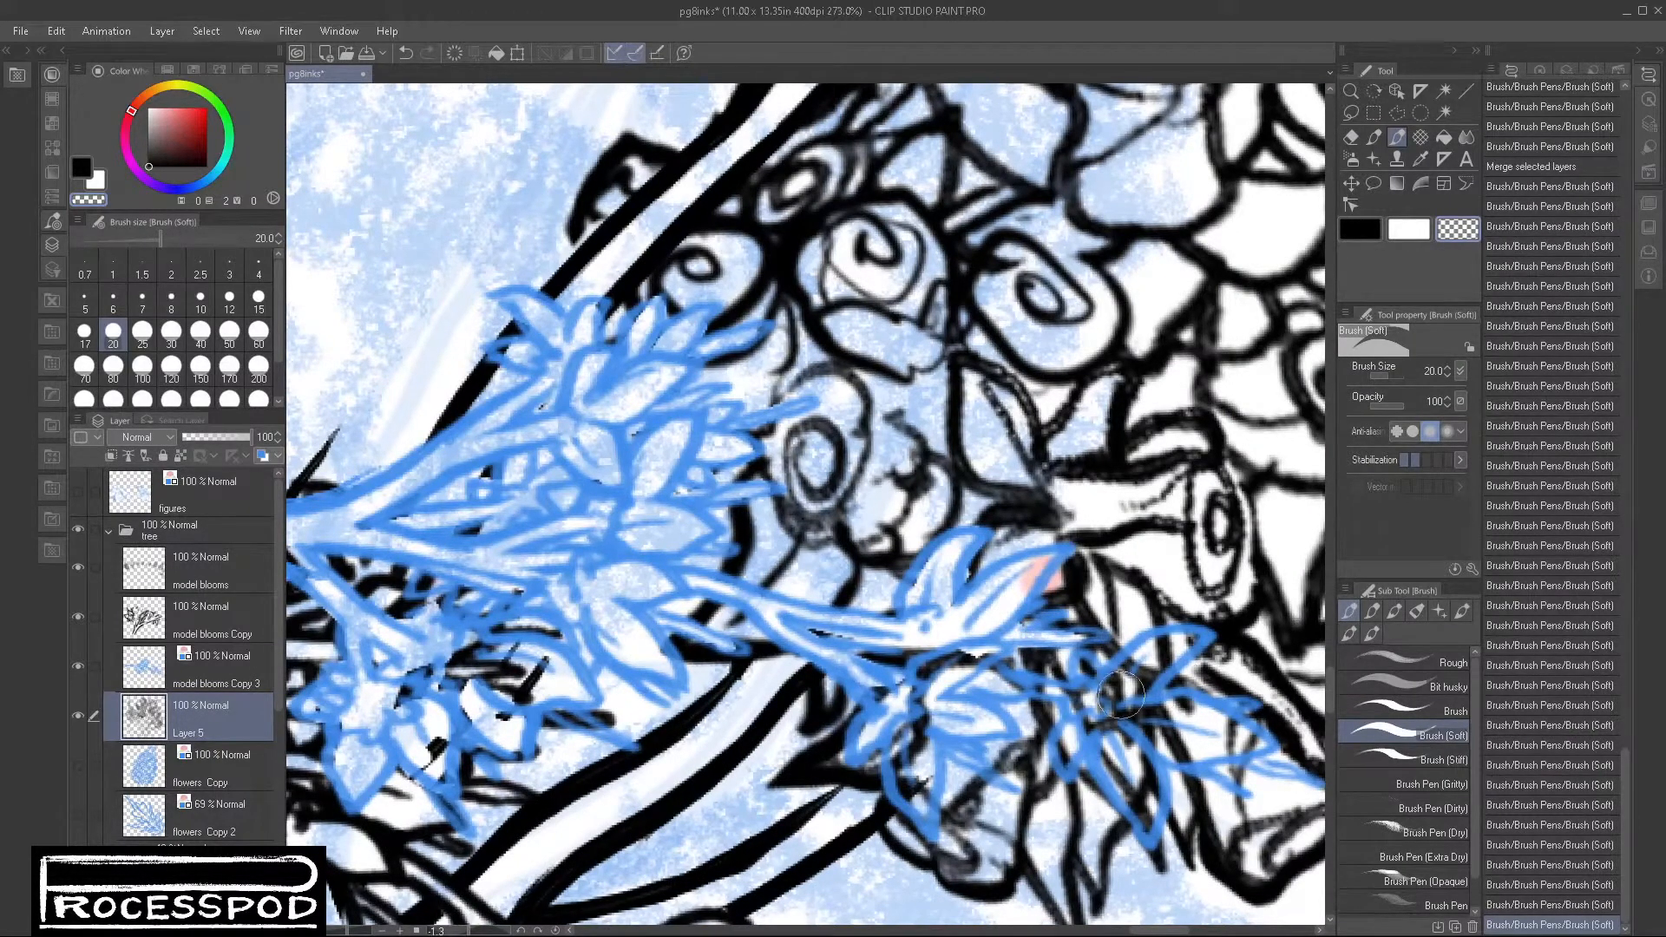
Step: Clear the rose linework from inside the cluster's lower and outermost right-hand blossoms
{"action": "left_click_drag", "start_coordinate": [955, 687], "coordinate": [1102, 694]}
{"action": "mouse_move", "coordinate": [1007, 677]}
{"action": "left_mouse_down"}
{"action": "mouse_move", "coordinate": [965, 649]}
{"action": "mouse_move", "coordinate": [825, 636]}
{"action": "left_mouse_up"}
{"action": "mouse_move", "coordinate": [950, 747]}
{"action": "left_mouse_down"}
{"action": "mouse_move", "coordinate": [955, 549]}
{"action": "mouse_move", "coordinate": [859, 569]}
{"action": "mouse_move", "coordinate": [937, 507]}
{"action": "mouse_move", "coordinate": [903, 573]}
{"action": "mouse_move", "coordinate": [920, 590]}
{"action": "mouse_move", "coordinate": [931, 521]}
{"action": "left_mouse_up"}
{"action": "mouse_move", "coordinate": [1061, 469]}
{"action": "left_mouse_down"}
{"action": "mouse_move", "coordinate": [1193, 440]}
{"action": "mouse_move", "coordinate": [1128, 509]}
{"action": "mouse_move", "coordinate": [1181, 513]}
{"action": "mouse_move", "coordinate": [1129, 520]}
{"action": "mouse_move", "coordinate": [1214, 511]}
{"action": "mouse_move", "coordinate": [1252, 533]}
{"action": "mouse_move", "coordinate": [1259, 549]}
{"action": "mouse_move", "coordinate": [1203, 554]}
{"action": "mouse_move", "coordinate": [1162, 540]}
{"action": "mouse_move", "coordinate": [1206, 536]}
{"action": "mouse_move", "coordinate": [1123, 522]}
{"action": "mouse_move", "coordinate": [1090, 485]}
{"action": "mouse_move", "coordinate": [1091, 523]}
{"action": "mouse_move", "coordinate": [1064, 562]}
{"action": "mouse_move", "coordinate": [1086, 522]}
{"action": "mouse_move", "coordinate": [1086, 550]}
{"action": "mouse_move", "coordinate": [1132, 566]}
{"action": "mouse_move", "coordinate": [1113, 545]}
{"action": "mouse_move", "coordinate": [1142, 601]}
{"action": "mouse_move", "coordinate": [1133, 558]}
{"action": "mouse_move", "coordinate": [1151, 602]}
{"action": "mouse_move", "coordinate": [1143, 556]}
{"action": "mouse_move", "coordinate": [1154, 611]}
{"action": "left_mouse_up"}
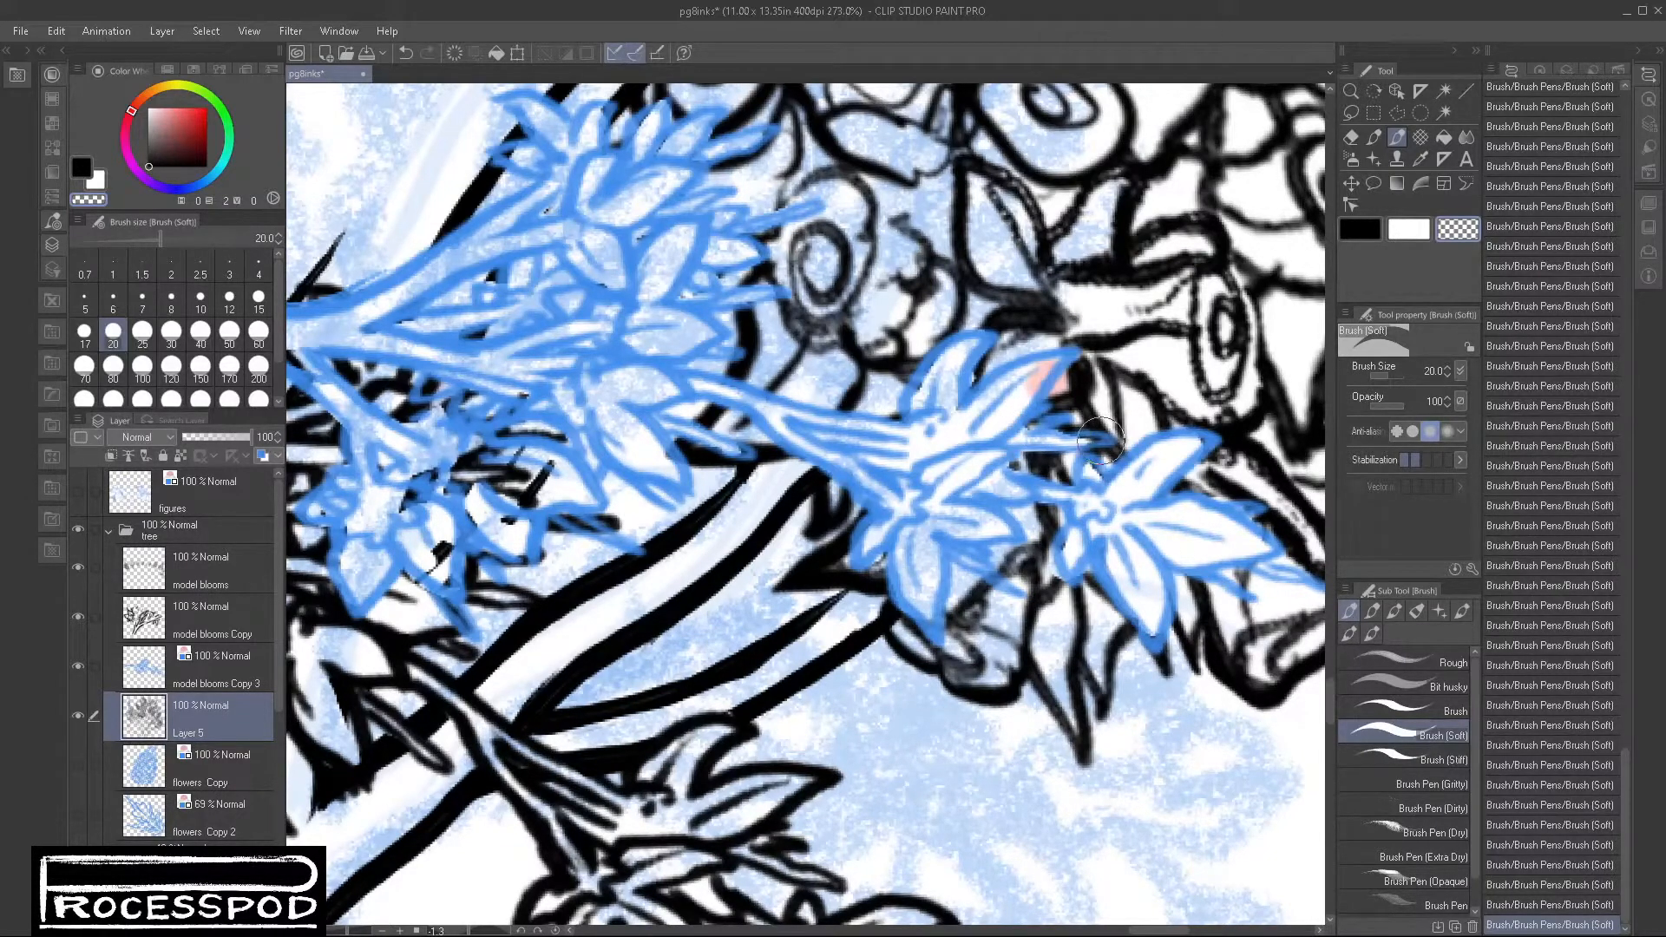
{"action": "left_click_drag", "start_coordinate": [1095, 602], "coordinate": [883, 628]}
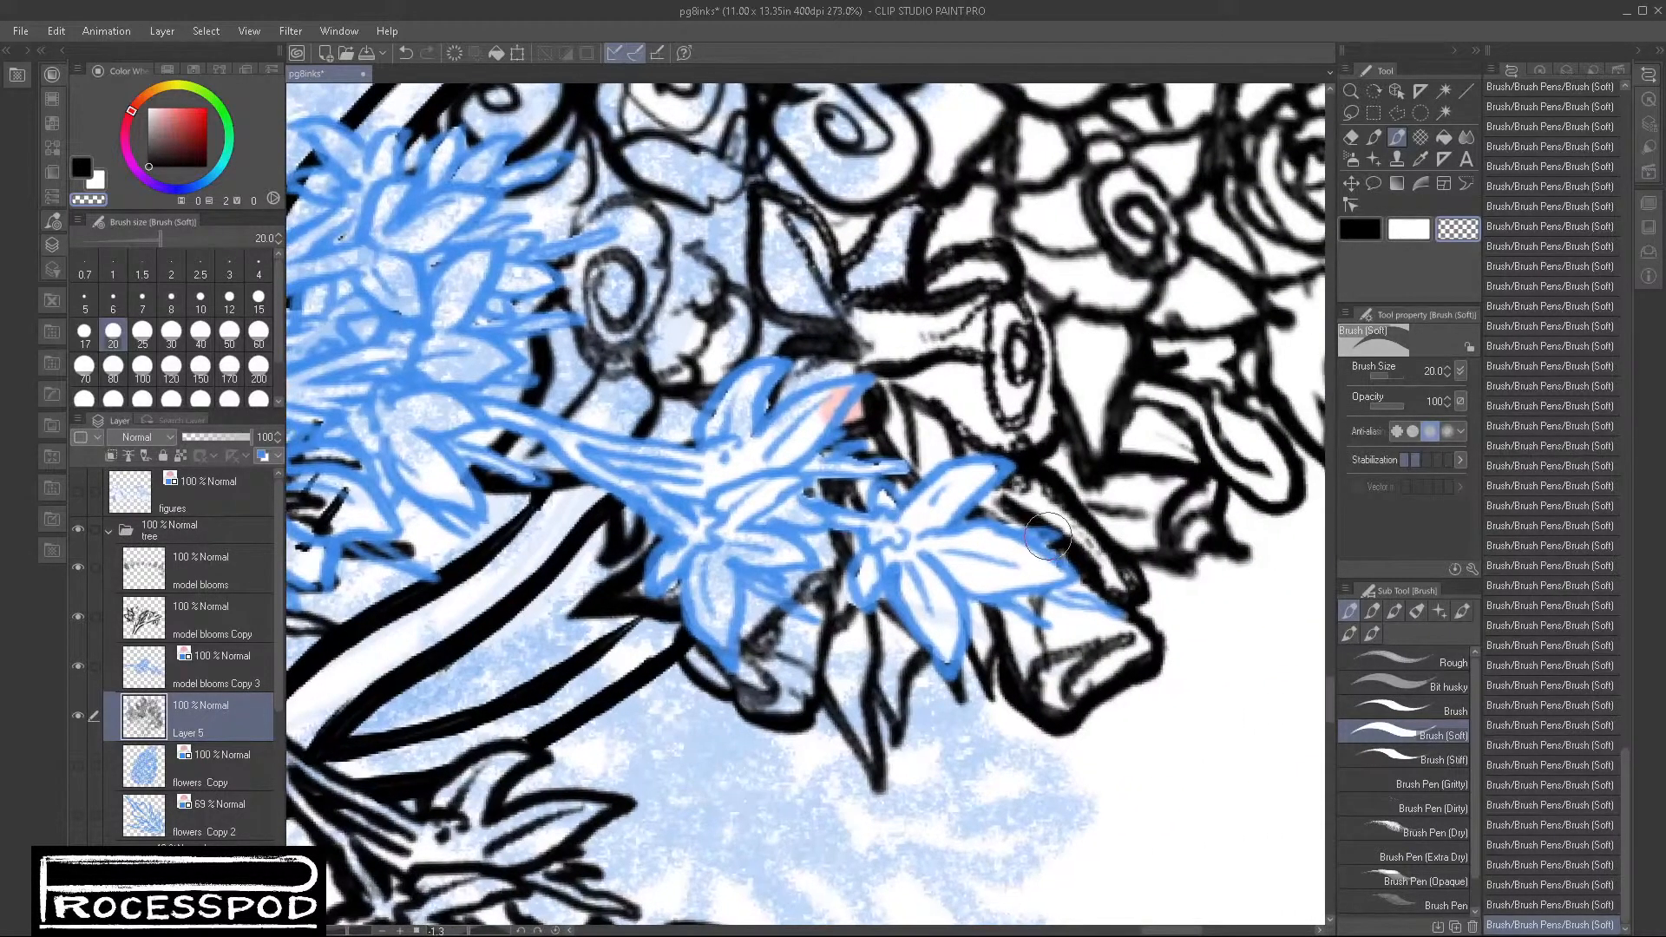
Step: Remove the remaining black lines behind the cluster's lower-left and central blossoms
{"action": "left_click_drag", "start_coordinate": [695, 593], "coordinate": [1302, 642]}
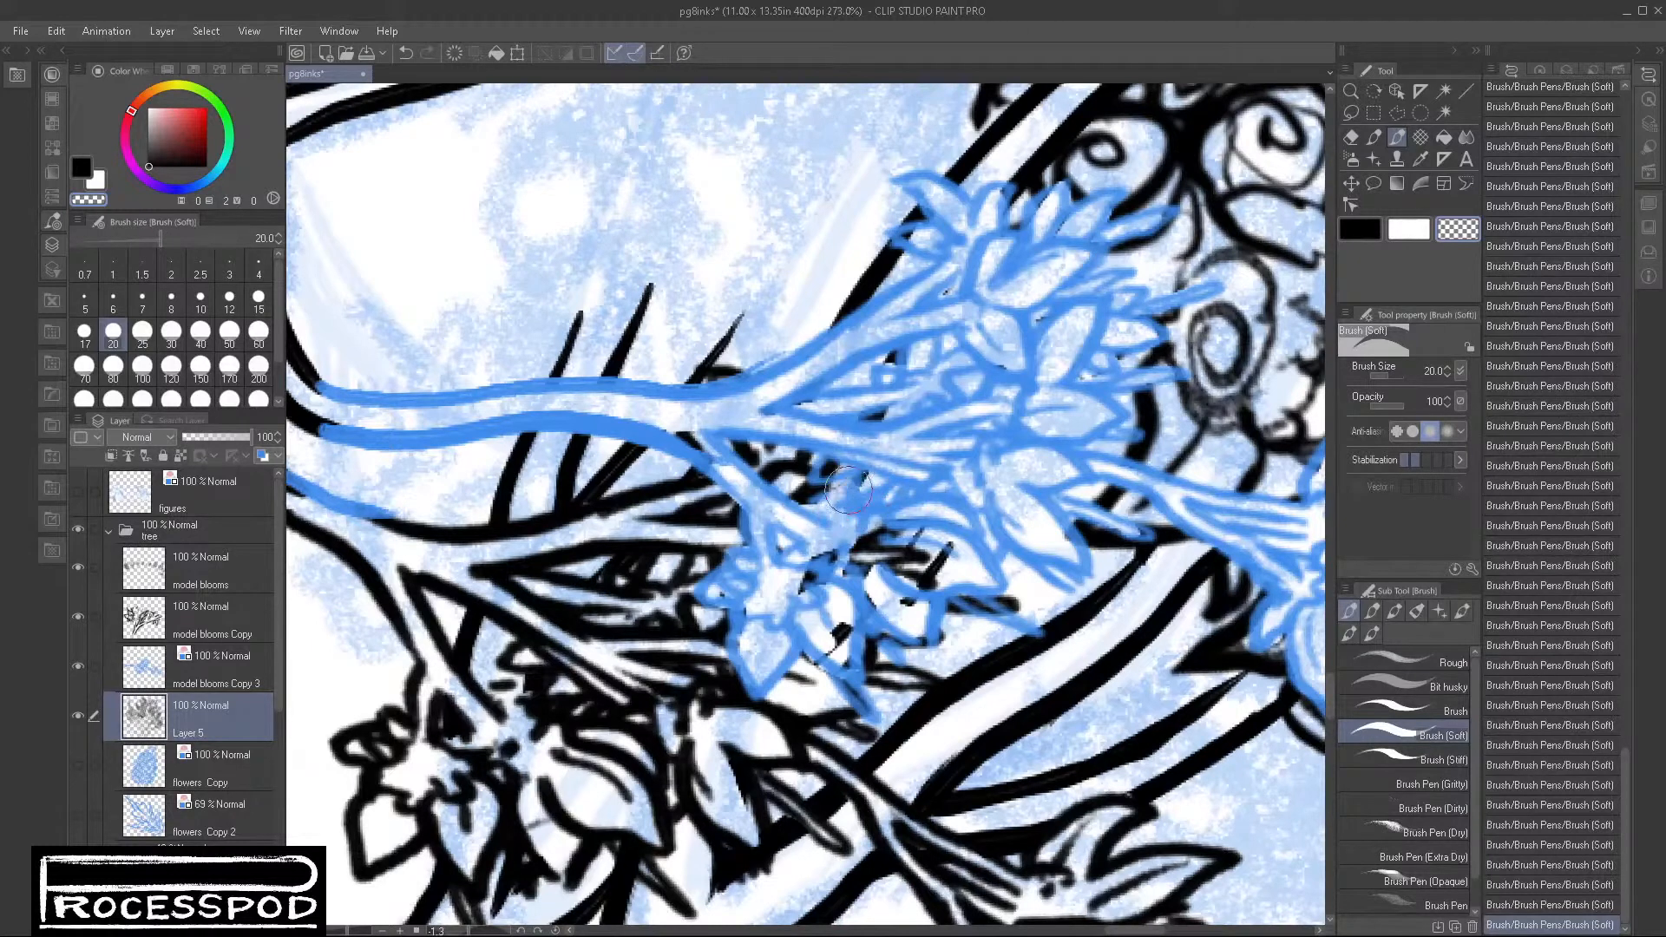
{"action": "mouse_move", "coordinate": [859, 531]}
{"action": "left_mouse_down"}
{"action": "mouse_move", "coordinate": [957, 545]}
{"action": "mouse_move", "coordinate": [885, 539]}
{"action": "mouse_move", "coordinate": [941, 559]}
{"action": "mouse_move", "coordinate": [939, 578]}
{"action": "mouse_move", "coordinate": [947, 551]}
{"action": "mouse_move", "coordinate": [901, 609]}
{"action": "mouse_move", "coordinate": [852, 547]}
{"action": "mouse_move", "coordinate": [780, 547]}
{"action": "left_mouse_up"}
{"action": "mouse_move", "coordinate": [883, 614]}
{"action": "left_mouse_down"}
{"action": "mouse_move", "coordinate": [822, 624]}
{"action": "mouse_move", "coordinate": [934, 648]}
{"action": "mouse_move", "coordinate": [913, 655]}
{"action": "mouse_move", "coordinate": [860, 617]}
{"action": "mouse_move", "coordinate": [988, 603]}
{"action": "mouse_move", "coordinate": [958, 593]}
{"action": "mouse_move", "coordinate": [1053, 632]}
{"action": "mouse_move", "coordinate": [994, 612]}
{"action": "mouse_move", "coordinate": [1091, 593]}
{"action": "mouse_move", "coordinate": [1143, 526]}
{"action": "left_mouse_up"}
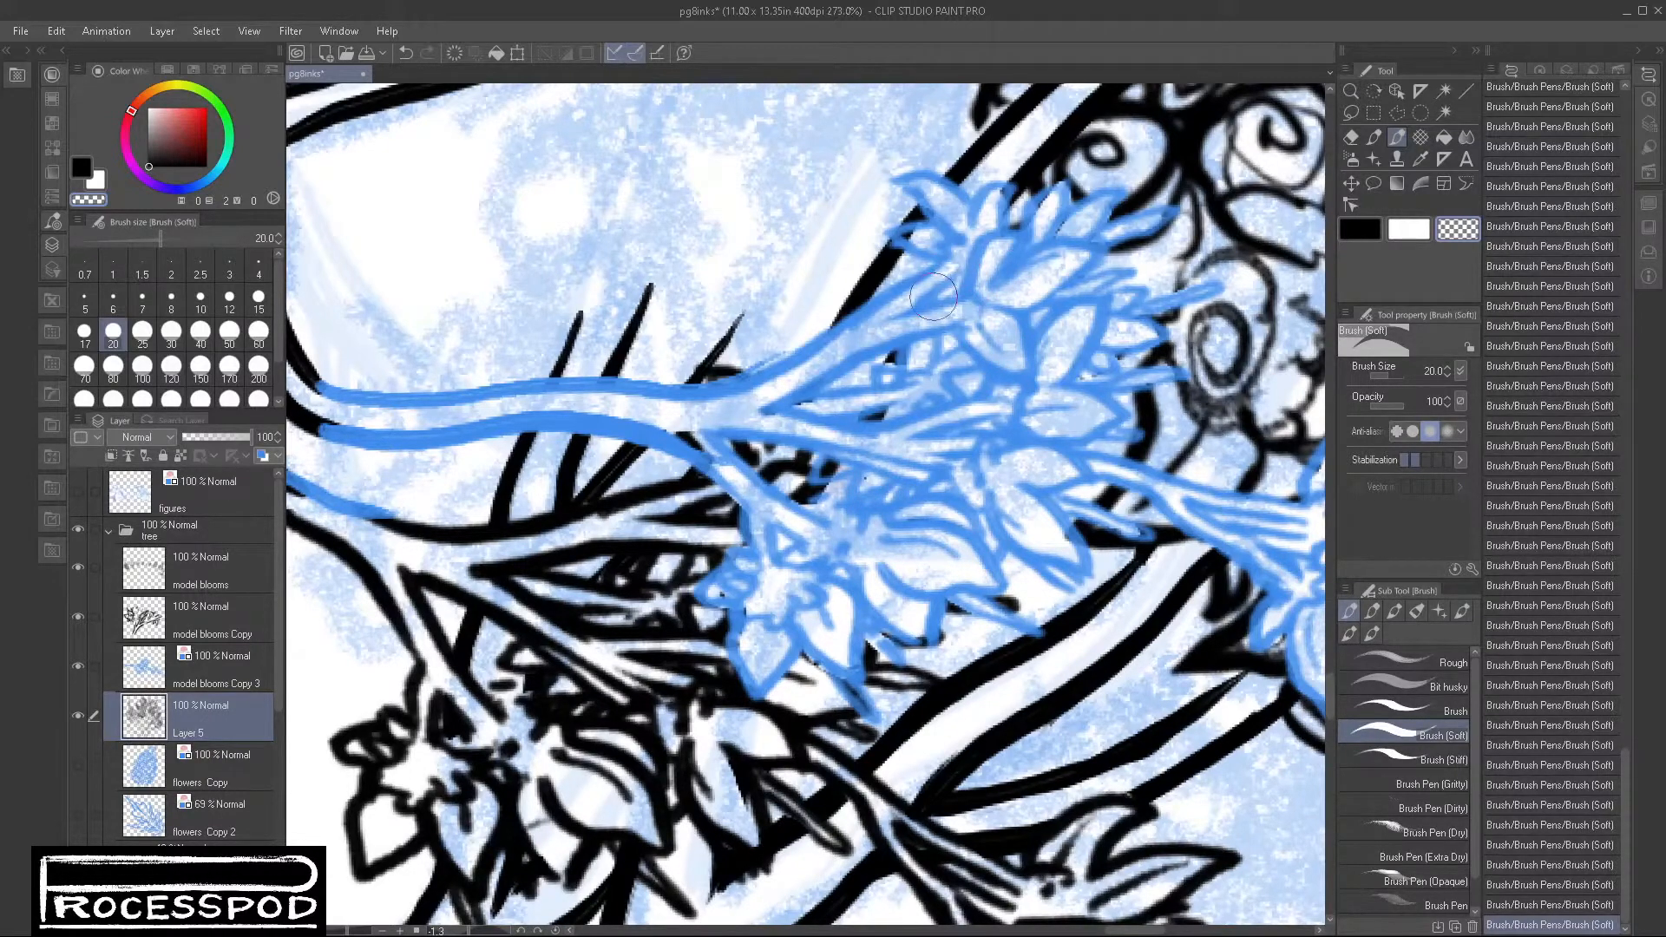
{"action": "left_click_drag", "start_coordinate": [1083, 357], "coordinate": [1002, 490]}
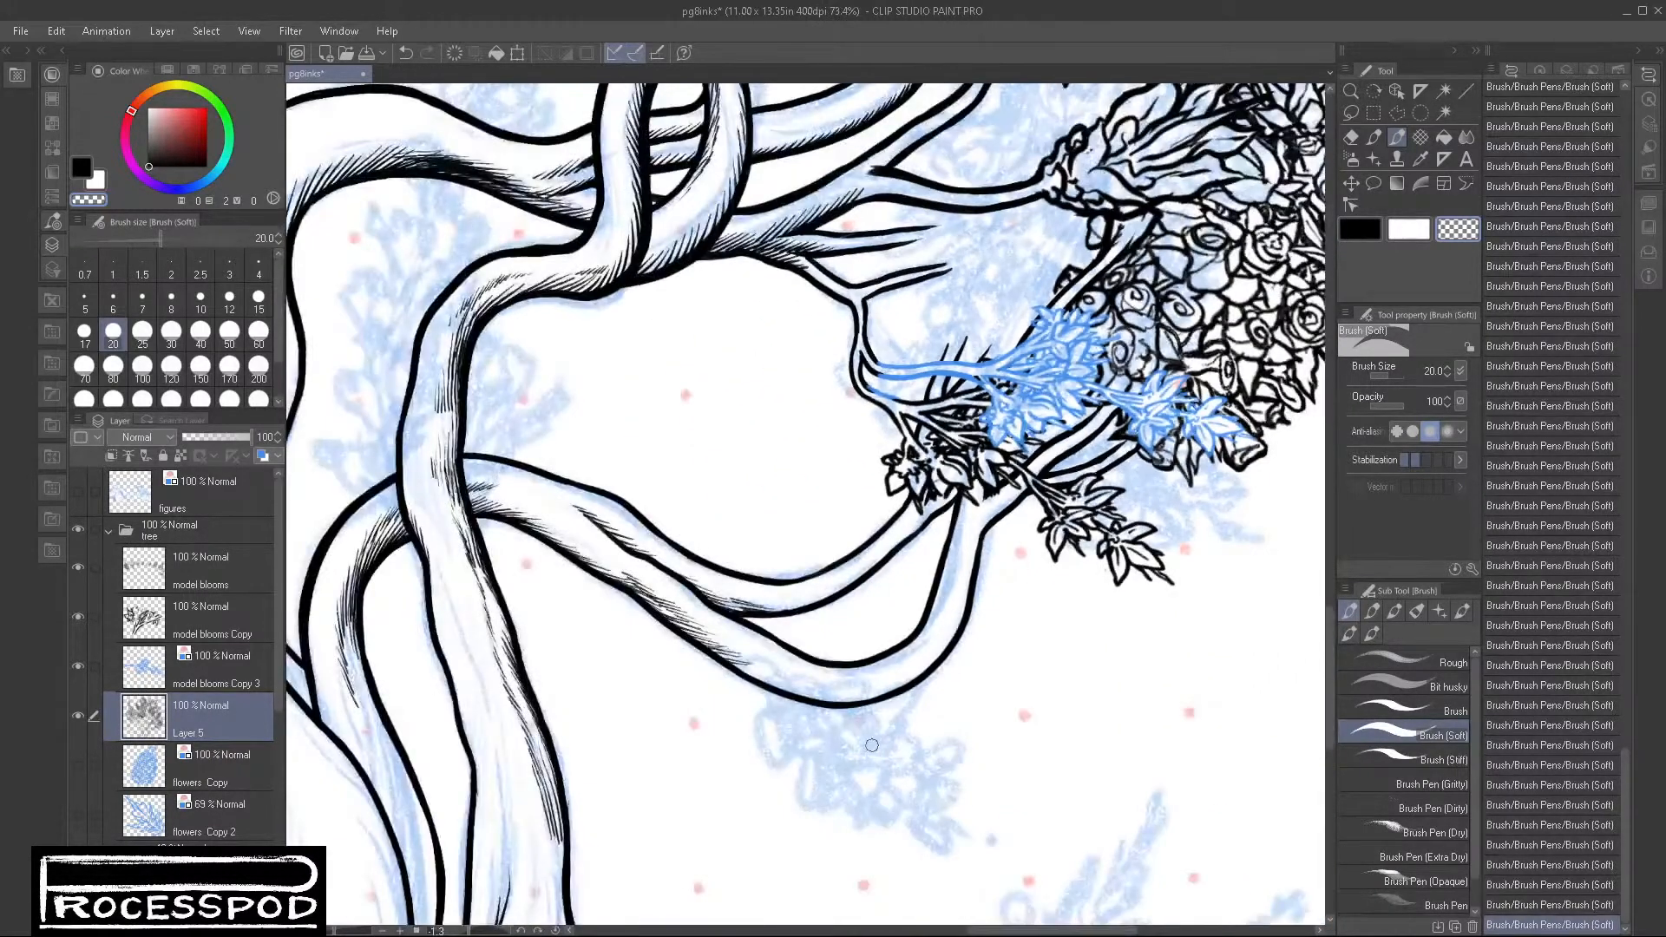
Step: Turn off the layer color on the model blooms Copy 3 layer to return the cluster to black
{"action": "left_click", "coordinate": [262, 457]}
{"action": "left_click", "coordinate": [262, 458]}
{"action": "left_click", "coordinate": [219, 669]}
{"action": "left_click", "coordinate": [262, 457]}
{"action": "left_click_drag", "start_coordinate": [1187, 617], "coordinate": [1034, 695]}
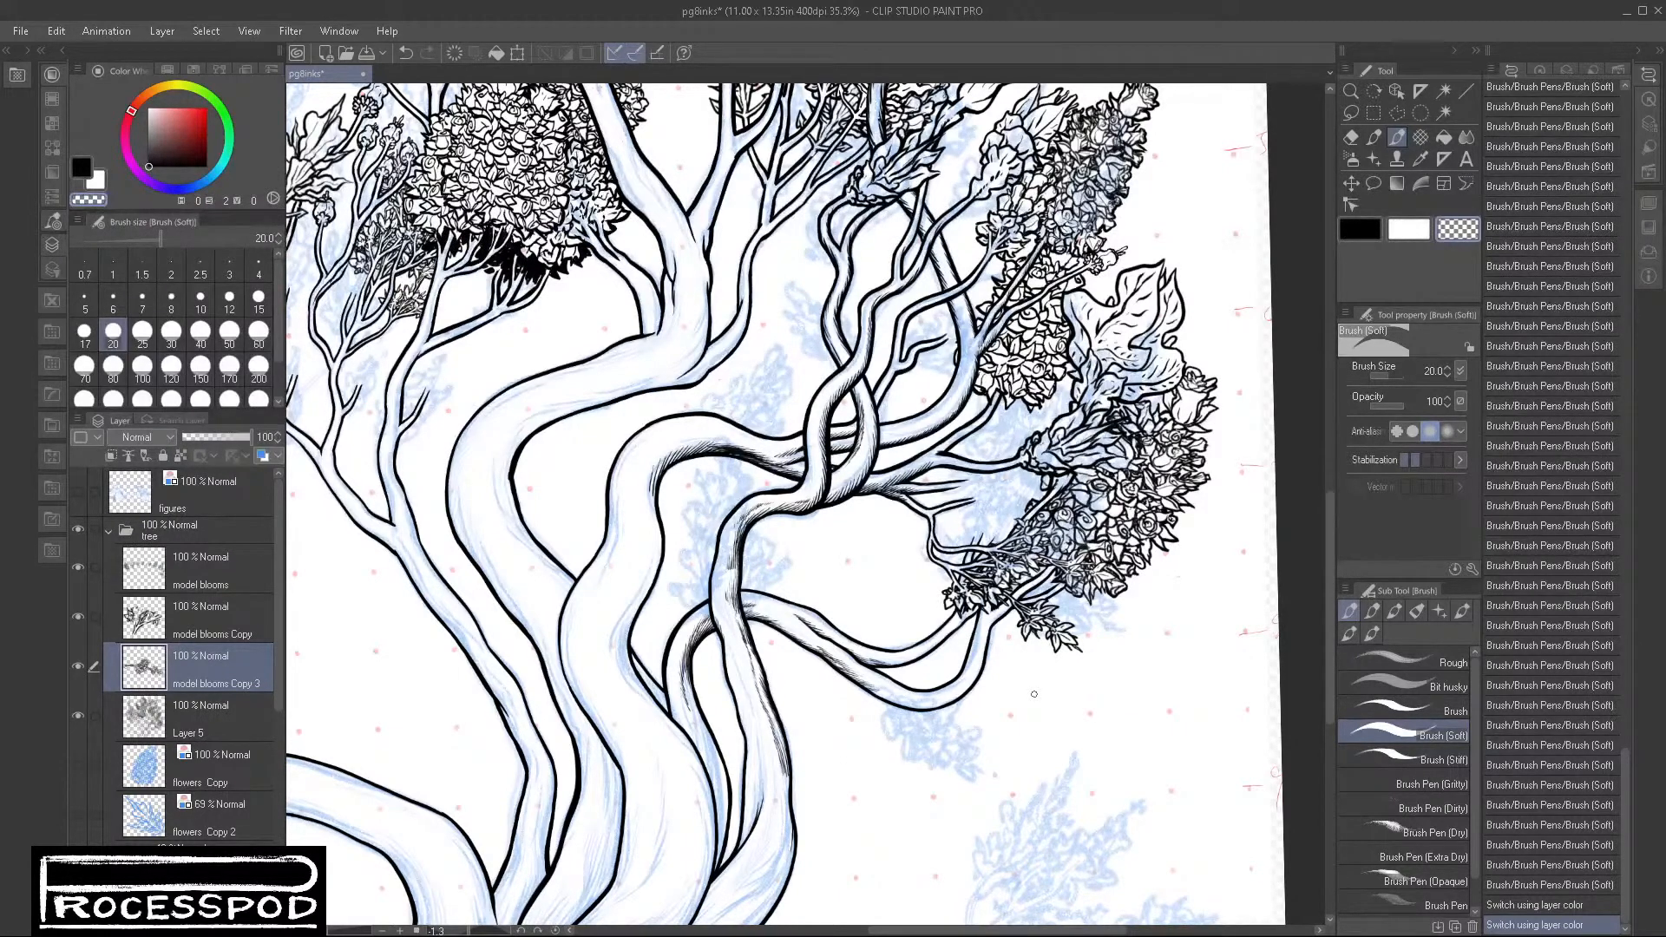
Step: Merge model blooms Copy 3 and model blooms Copy into Layer 5, and toggle its visibility to check the result
{"action": "left_click", "coordinate": [209, 700]}
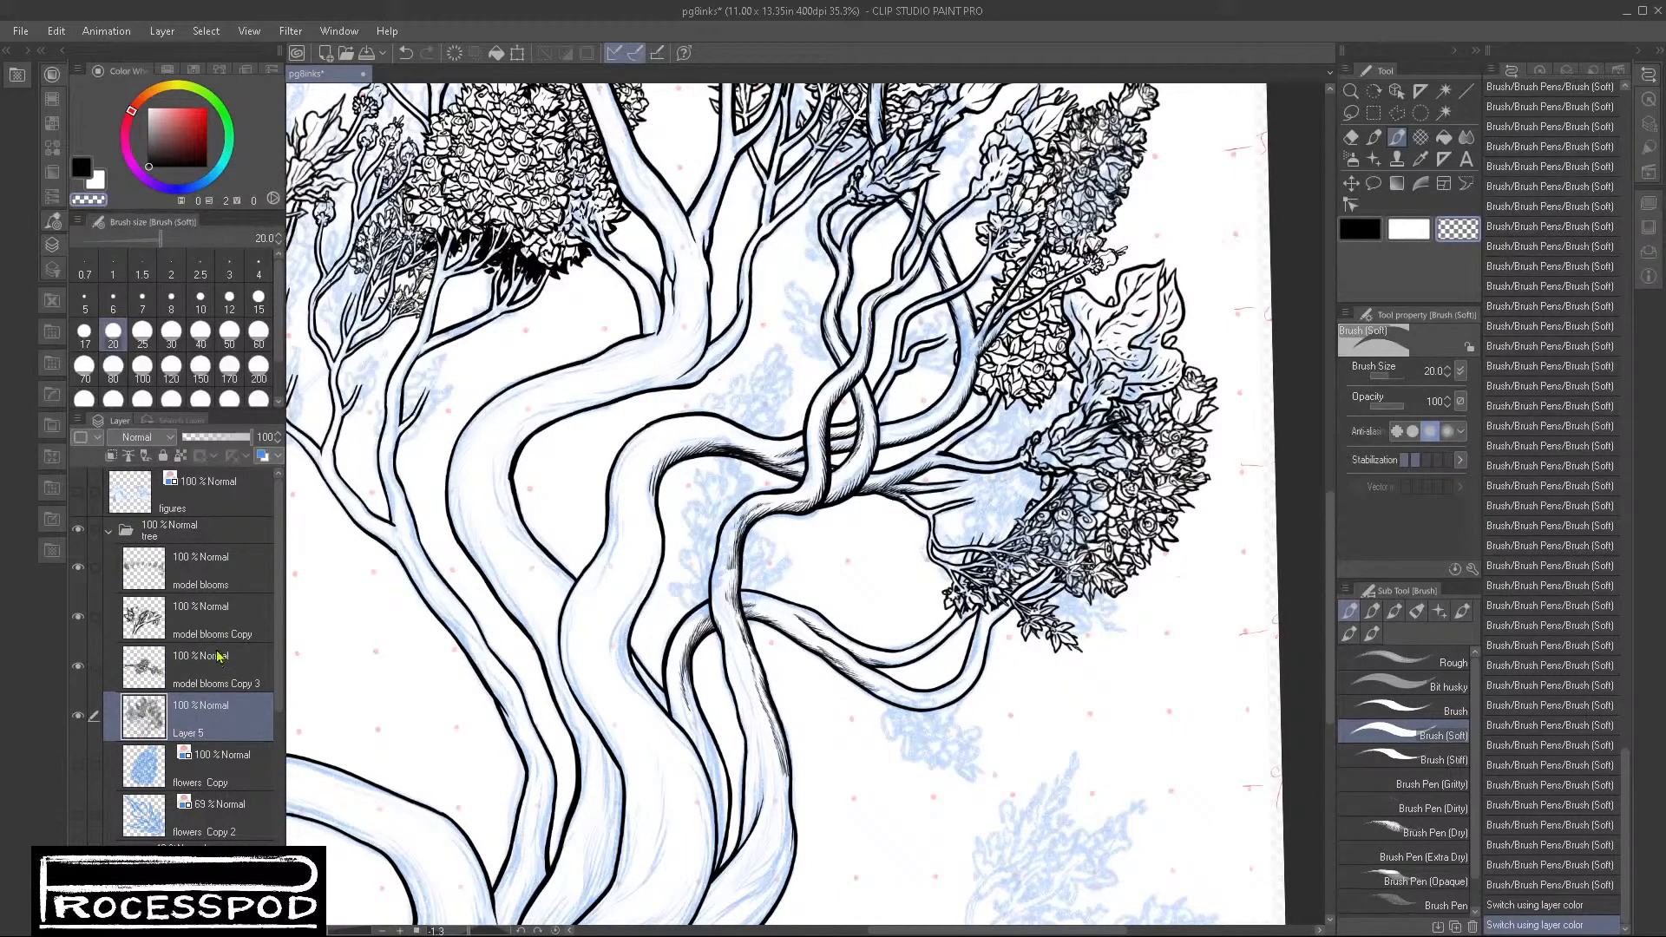
{"action": "left_click", "coordinate": [232, 618], "text": "shift"}
{"action": "key", "text": "shift+alt+e"}
{"action": "left_click", "coordinate": [76, 625]}
{"action": "left_click", "coordinate": [74, 630]}
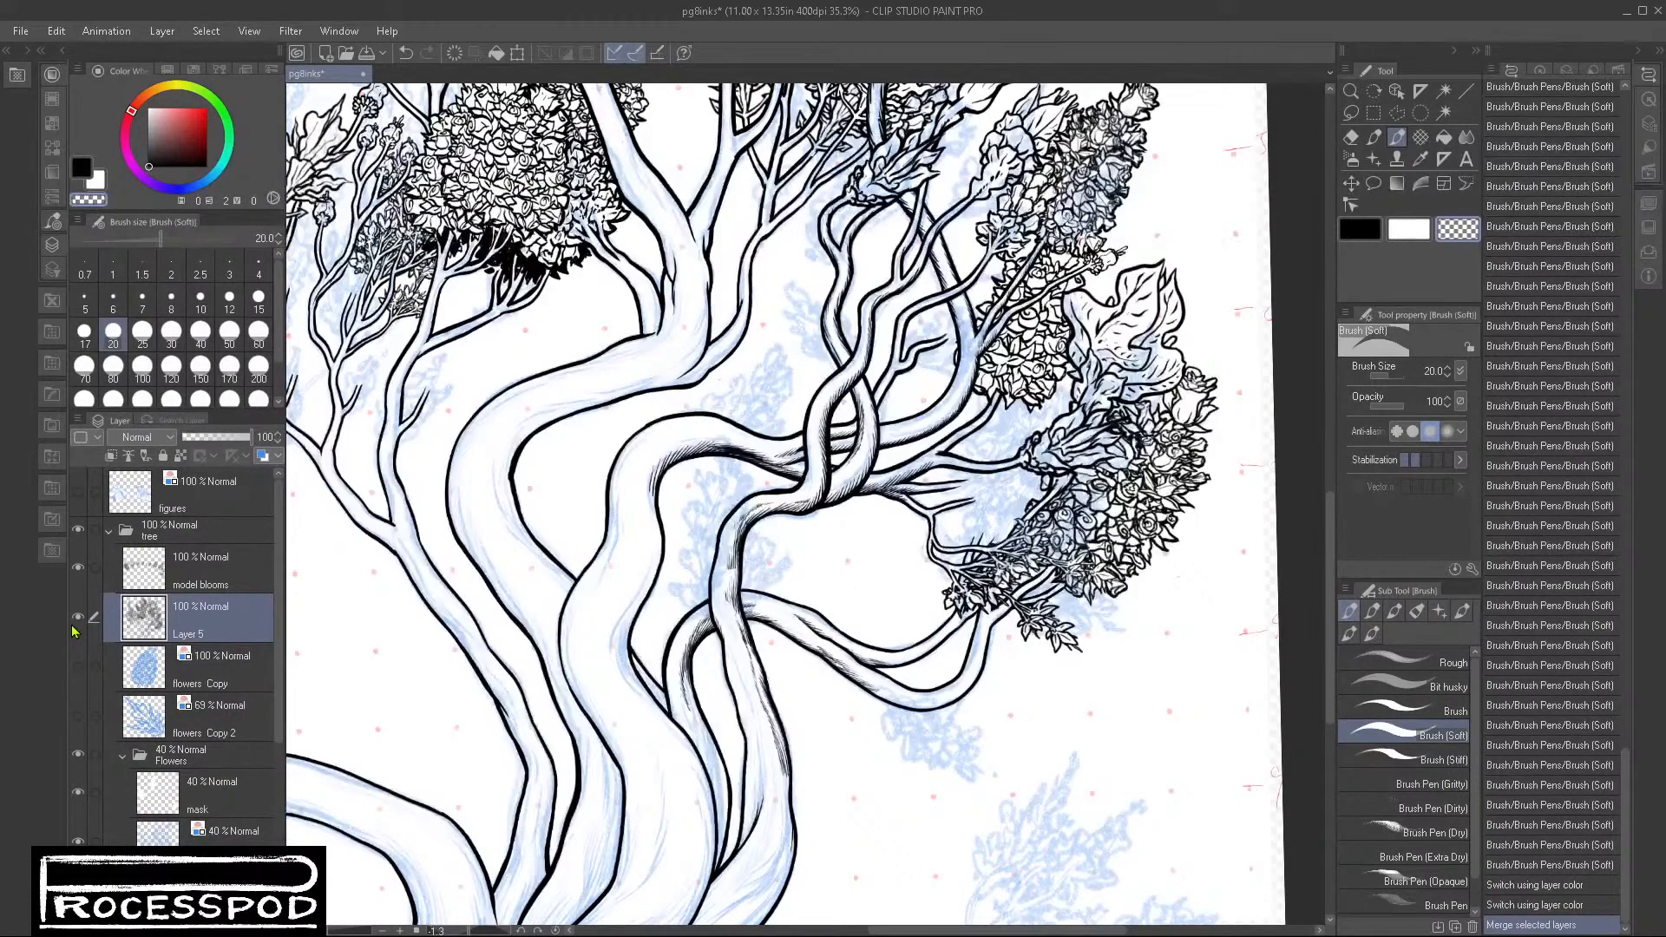
Step: Examine the right-hand branches, the whole tree canopy and the spare blooms above it for areas still to fill
{"action": "scroll", "coordinate": [1112, 606], "scroll_direction": "up", "scroll_amount": 5}
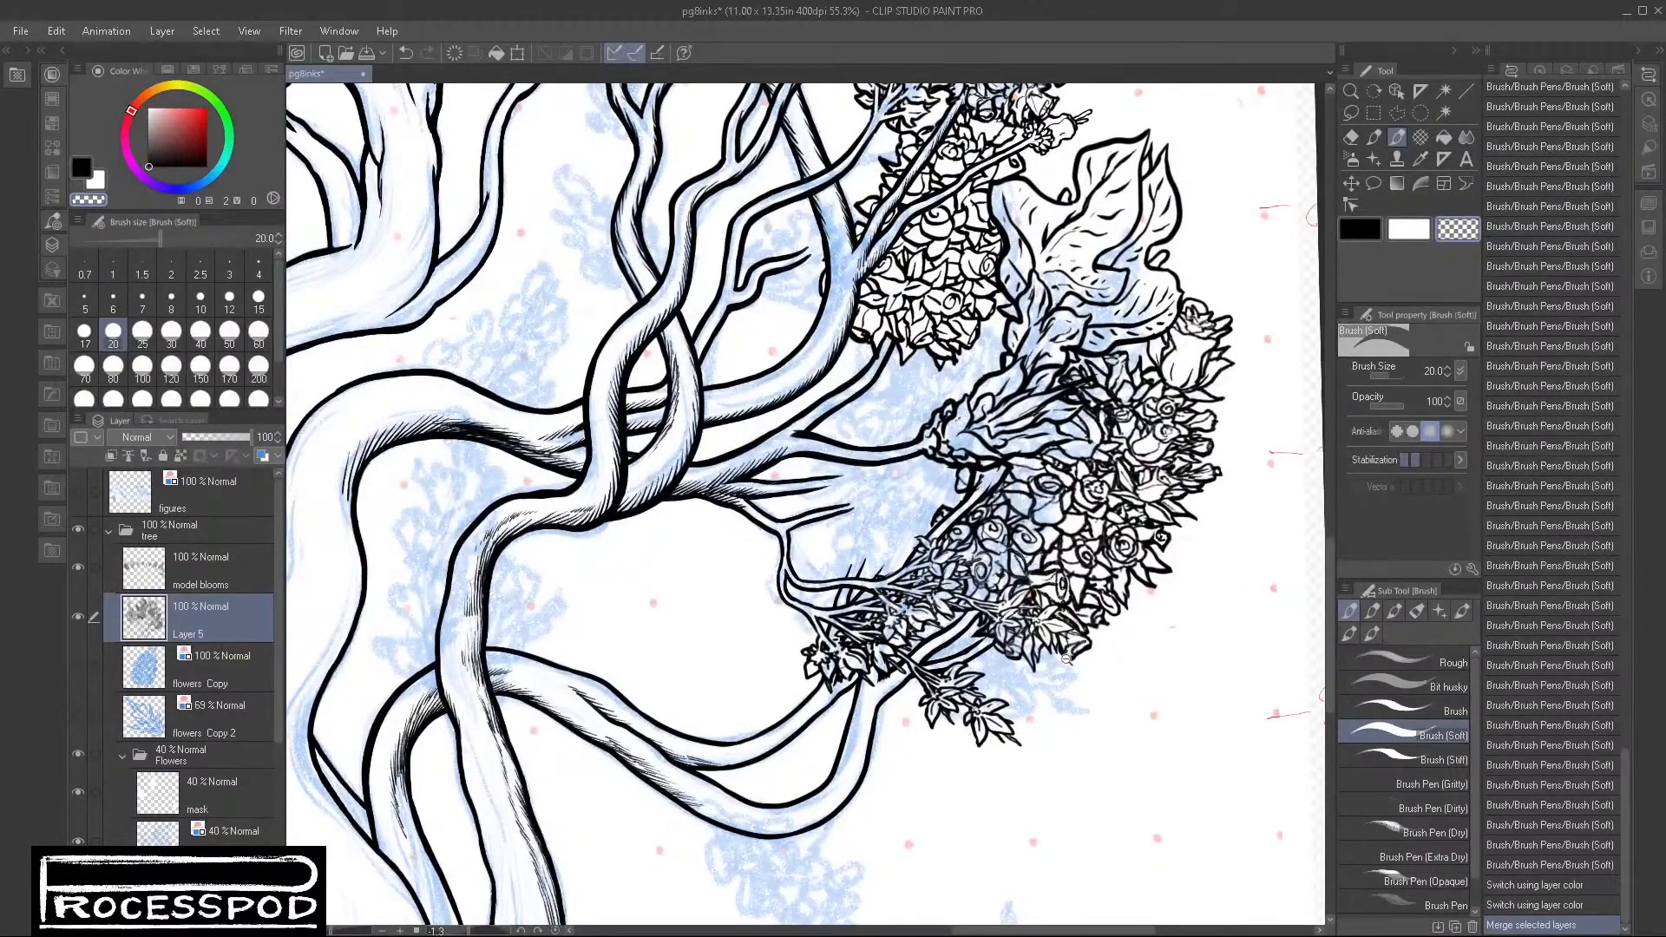
{"action": "scroll", "coordinate": [1067, 658], "scroll_direction": "up", "scroll_amount": 3}
{"action": "scroll", "coordinate": [1126, 625], "scroll_direction": "down", "scroll_amount": 4}
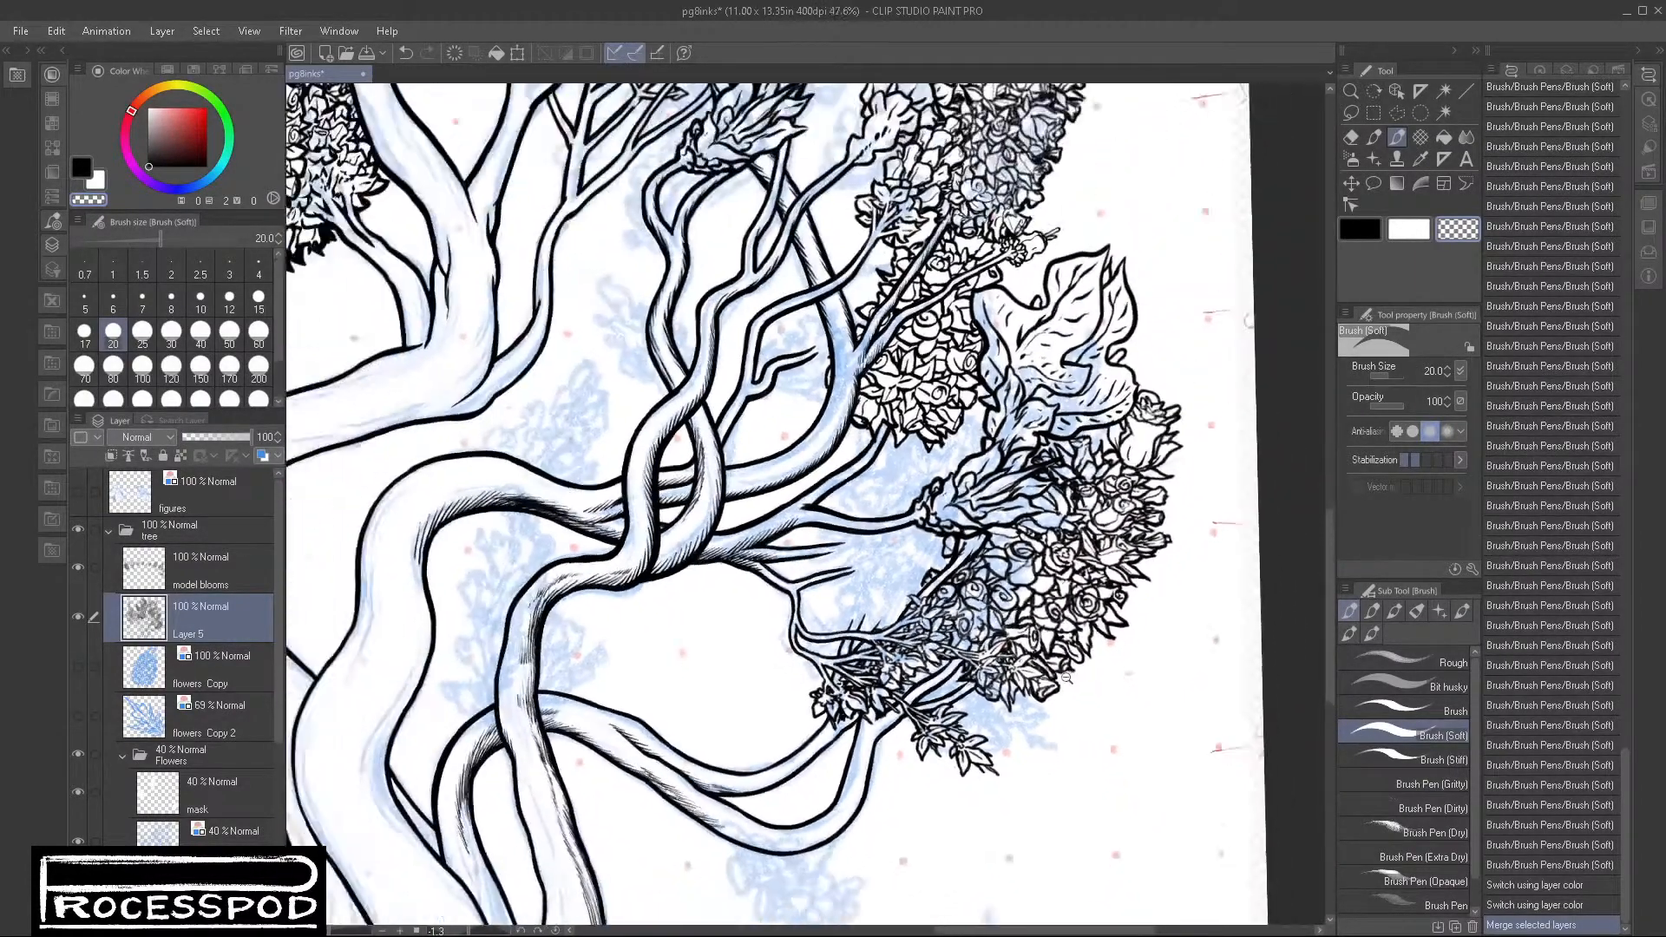
{"action": "scroll", "coordinate": [1066, 678], "scroll_direction": "down", "scroll_amount": 2}
{"action": "left_click_drag", "start_coordinate": [1084, 710], "coordinate": [1138, 721]}
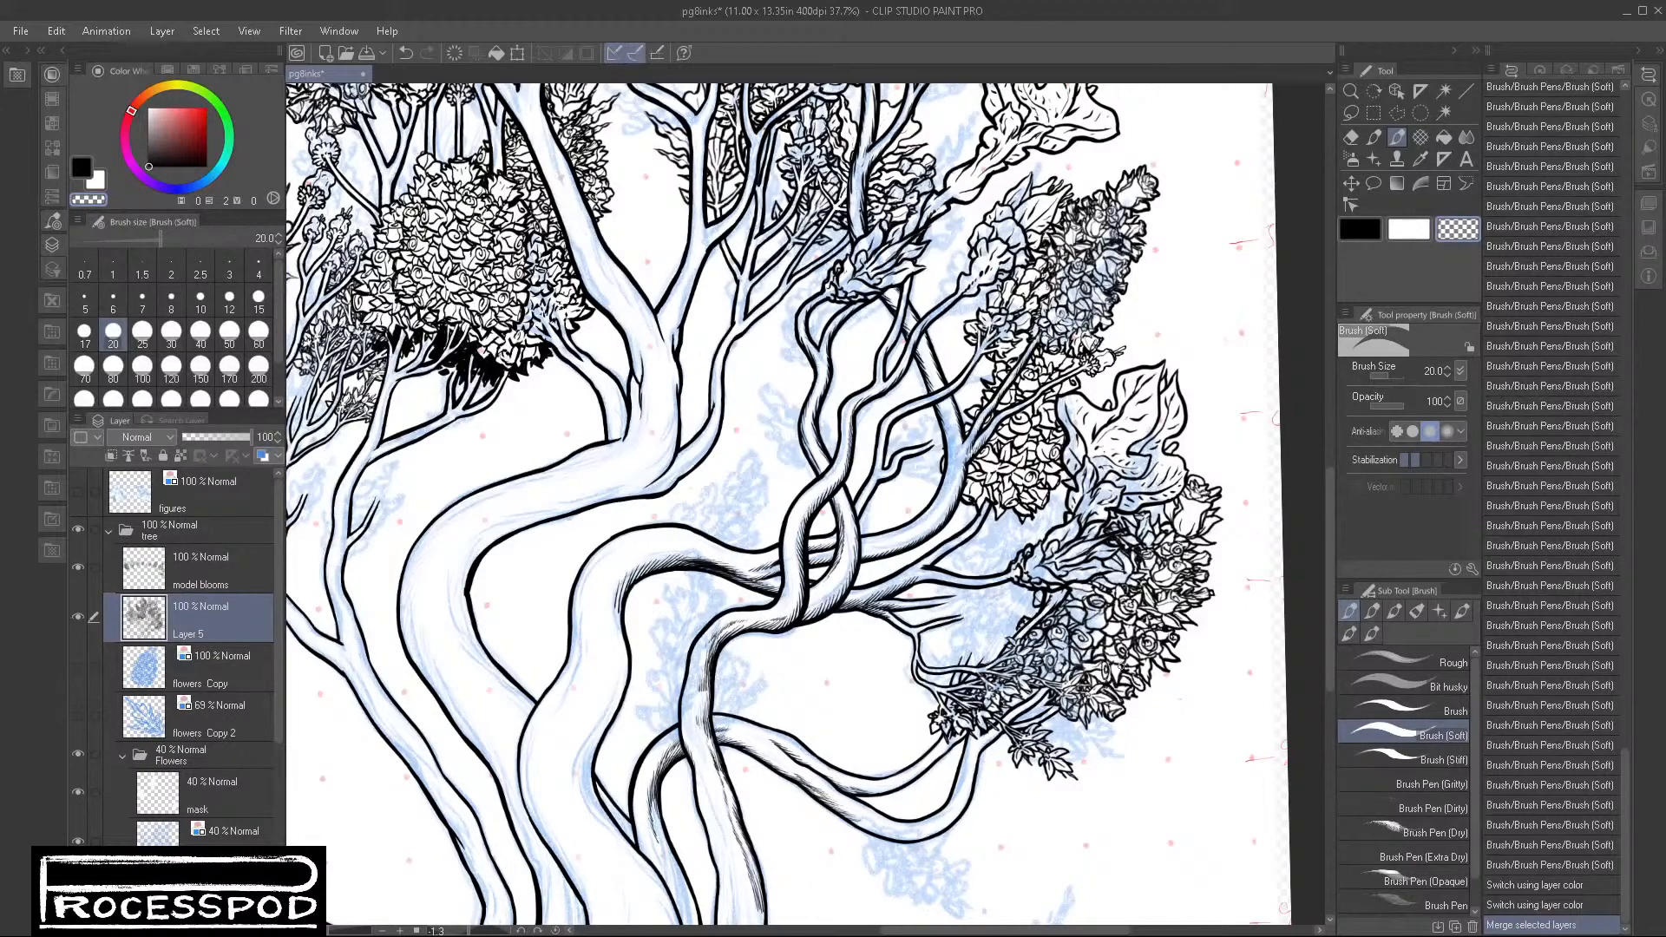
{"action": "scroll", "coordinate": [1057, 676], "scroll_direction": "up", "scroll_amount": 2}
{"action": "scroll", "coordinate": [1095, 687], "scroll_direction": "down", "scroll_amount": 4}
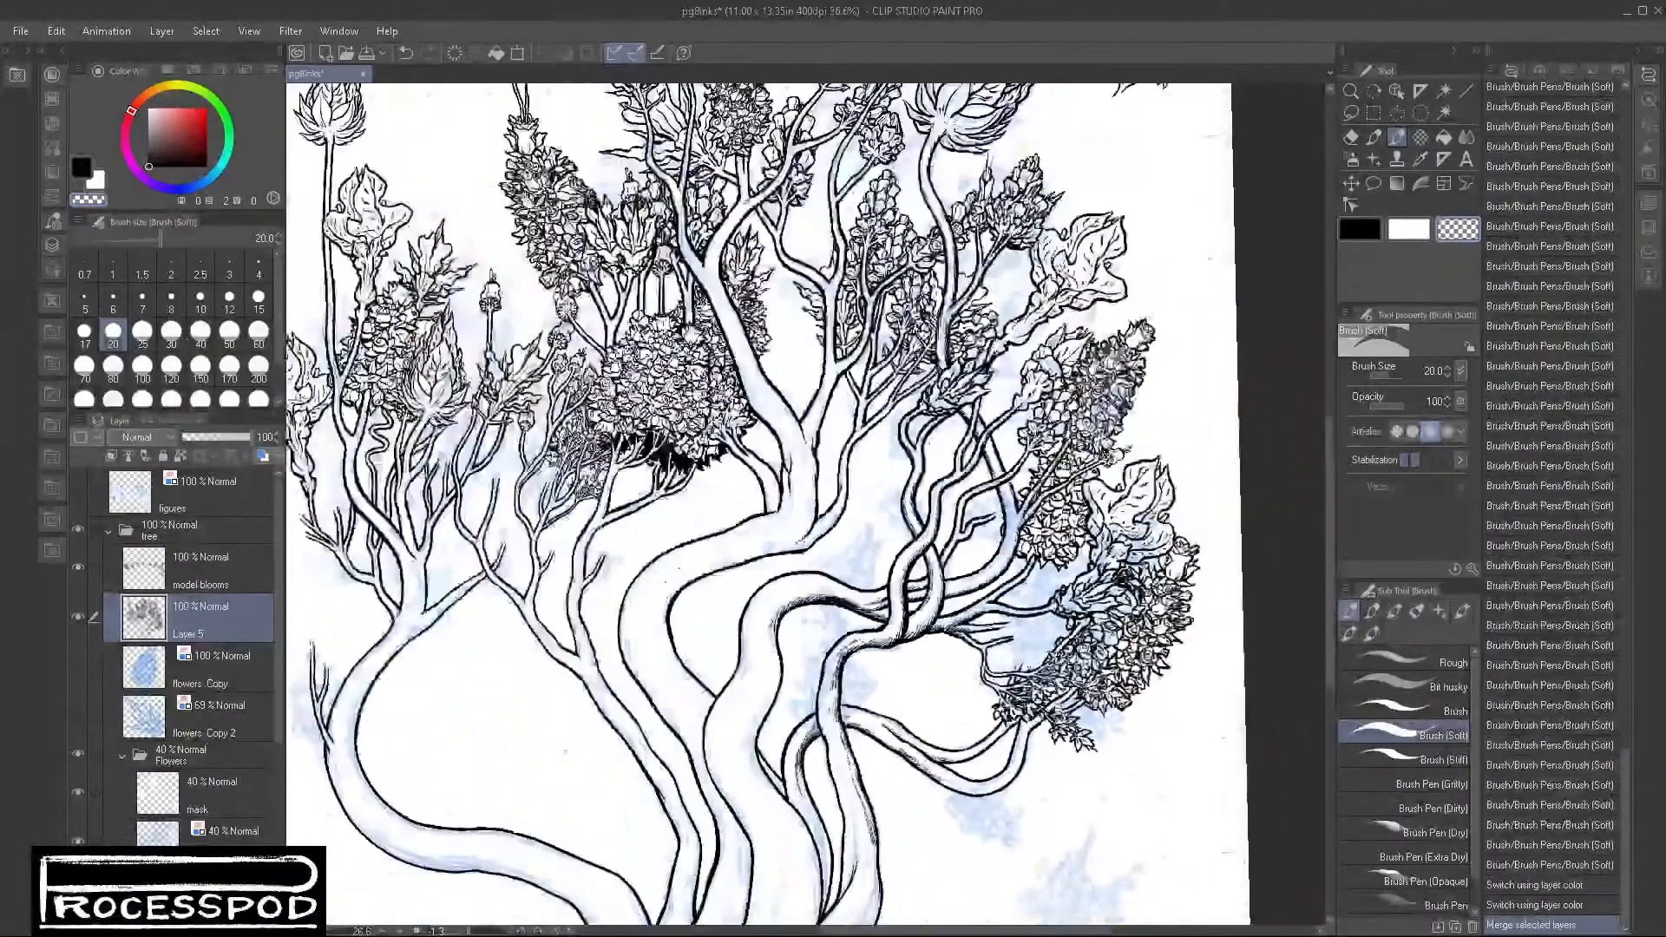
{"action": "left_click_drag", "start_coordinate": [1142, 661], "coordinate": [1099, 698]}
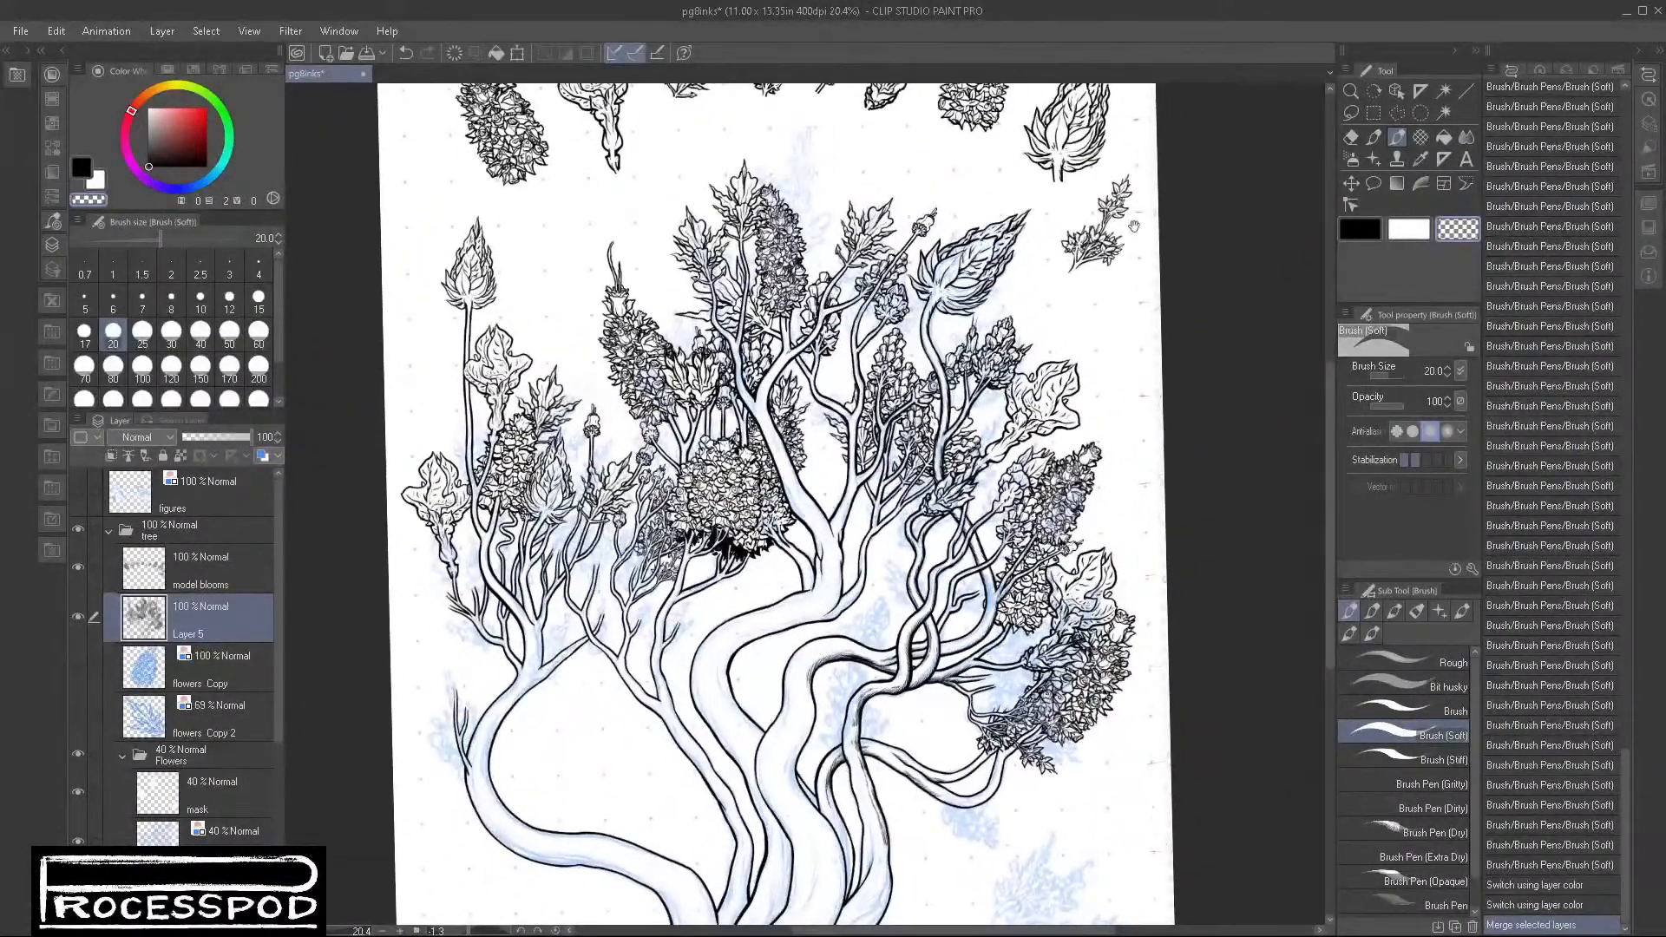
{"action": "left_click_drag", "start_coordinate": [1134, 226], "coordinate": [1117, 339]}
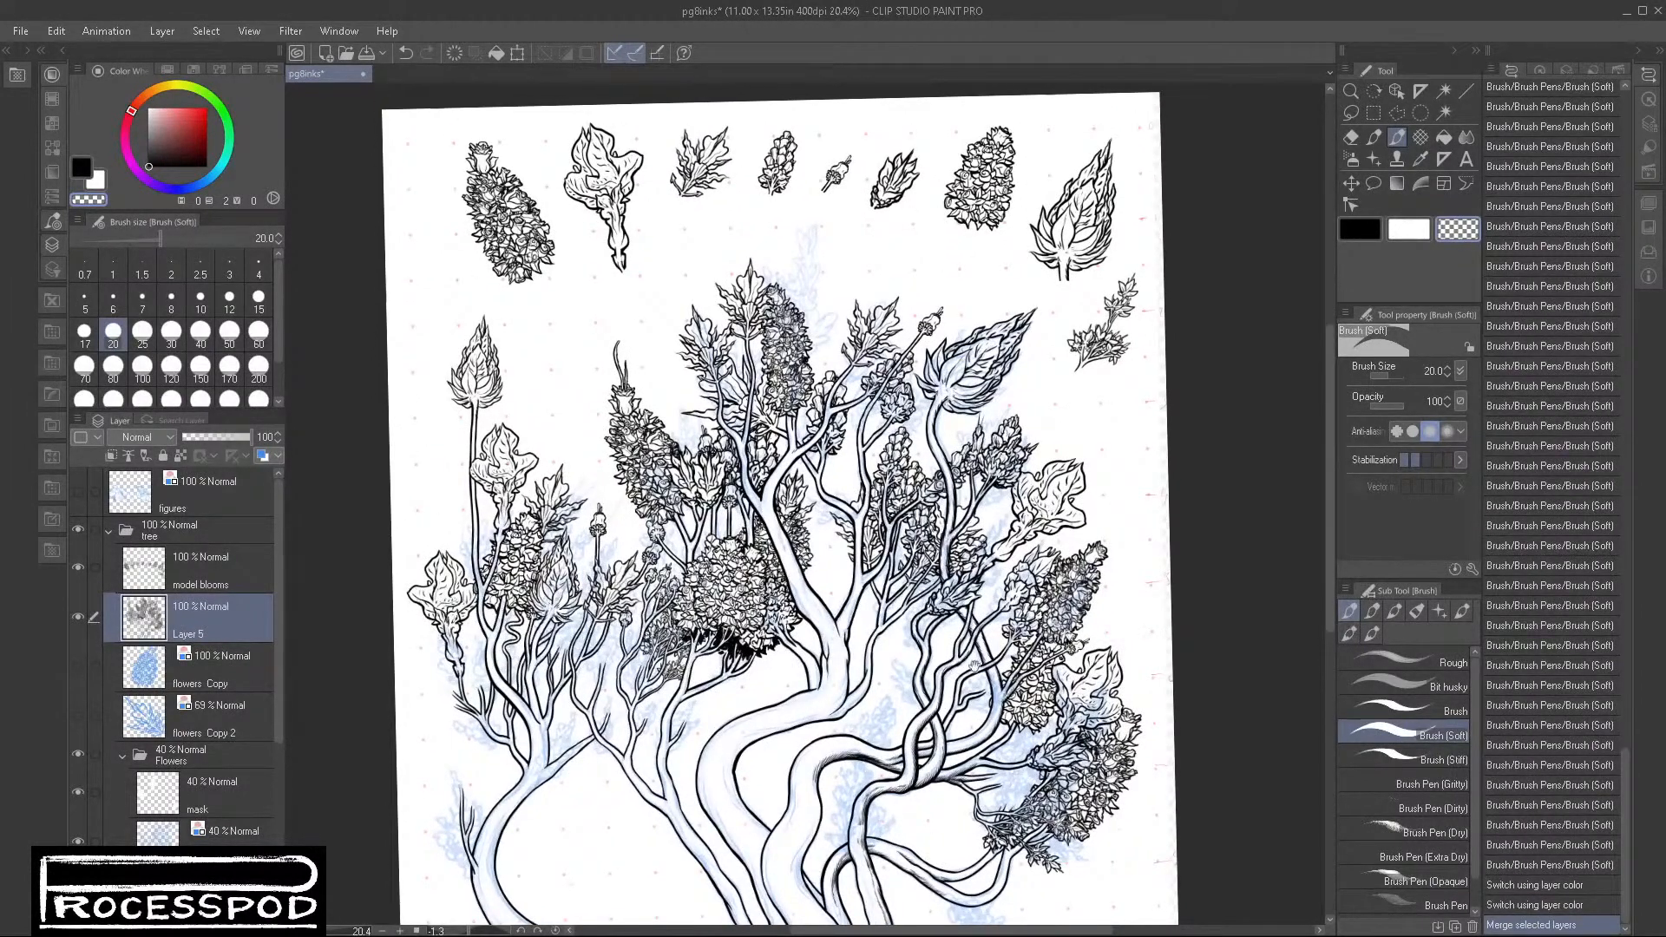
{"action": "left_click_drag", "start_coordinate": [731, 699], "coordinate": [699, 652]}
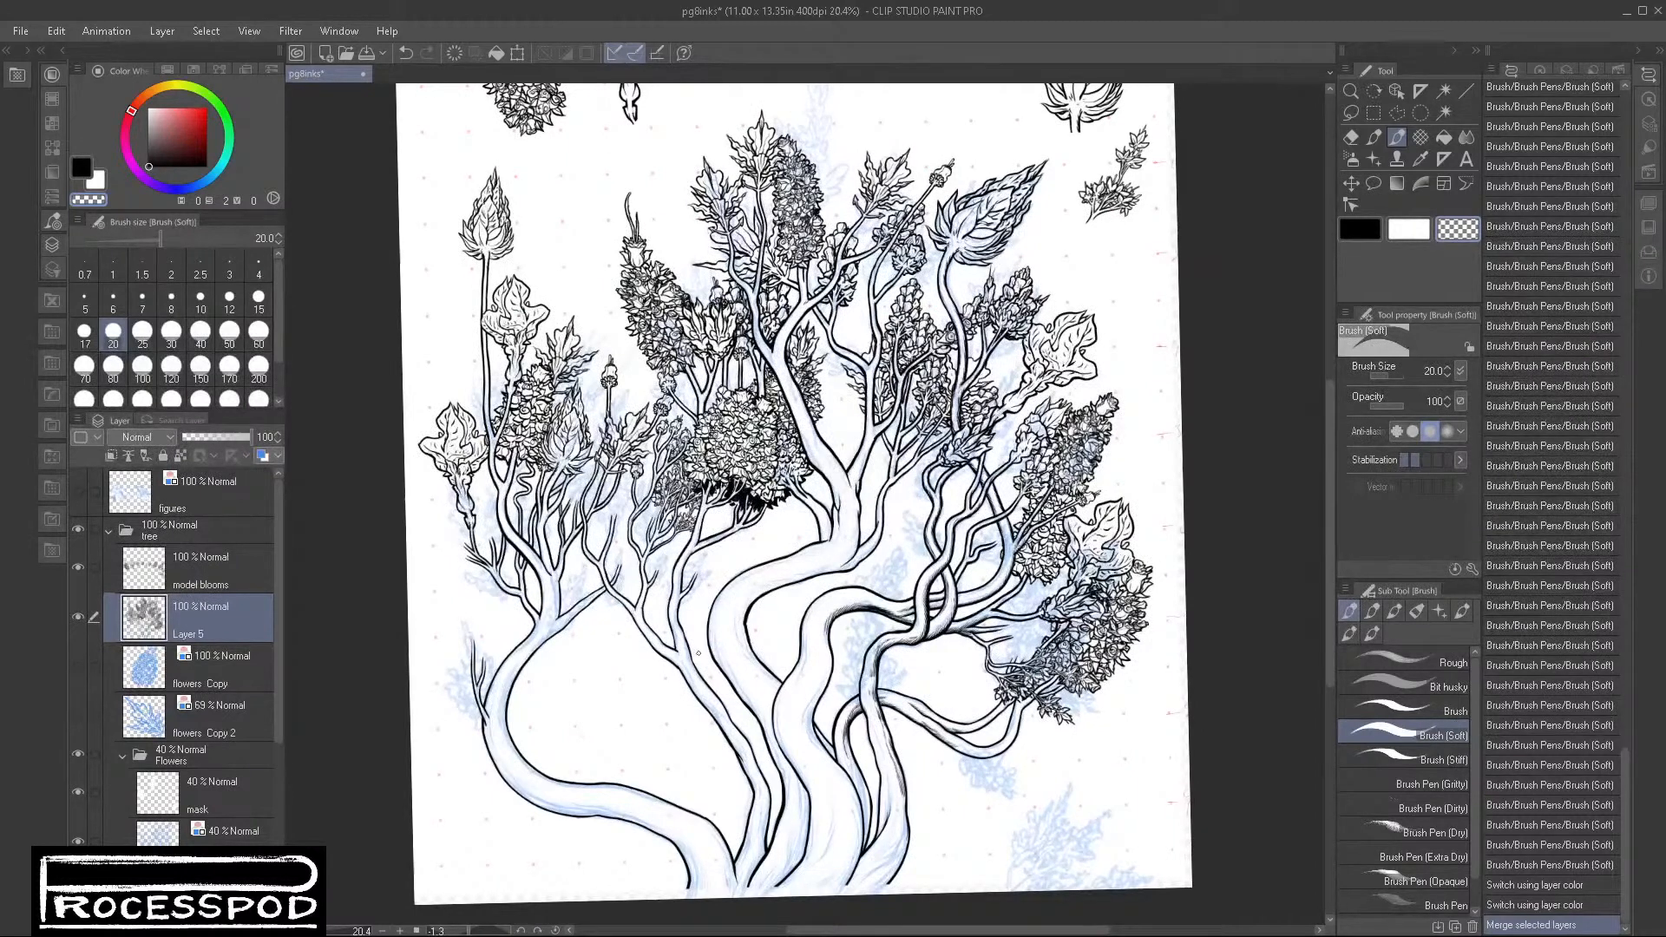